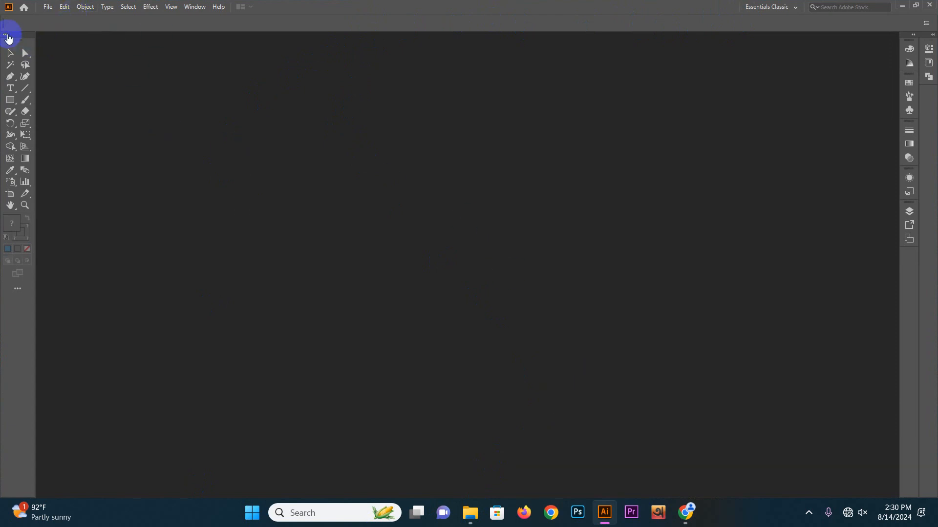
# Float the tools panel over the workspace, reposition it and dock it back in its original place.
pyautogui.moveTo(19, 41); pyautogui.dragTo(78, 63)
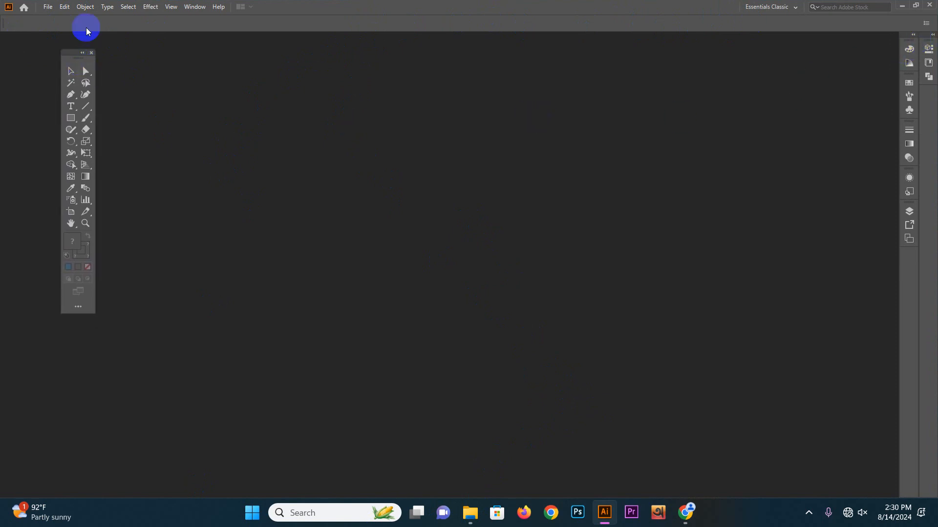
pyautogui.moveTo(78, 63); pyautogui.dragTo(44, 59)
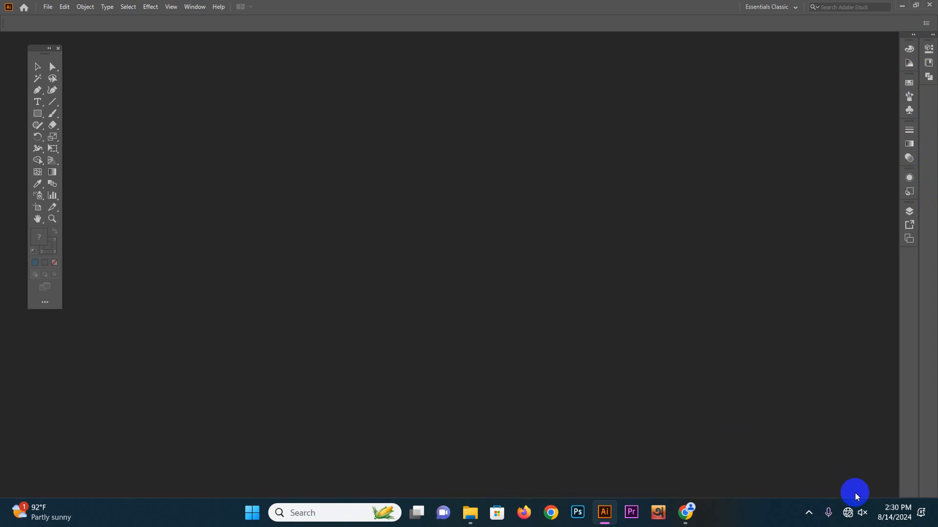
pyautogui.moveTo(46, 56); pyautogui.dragTo(8, 57)
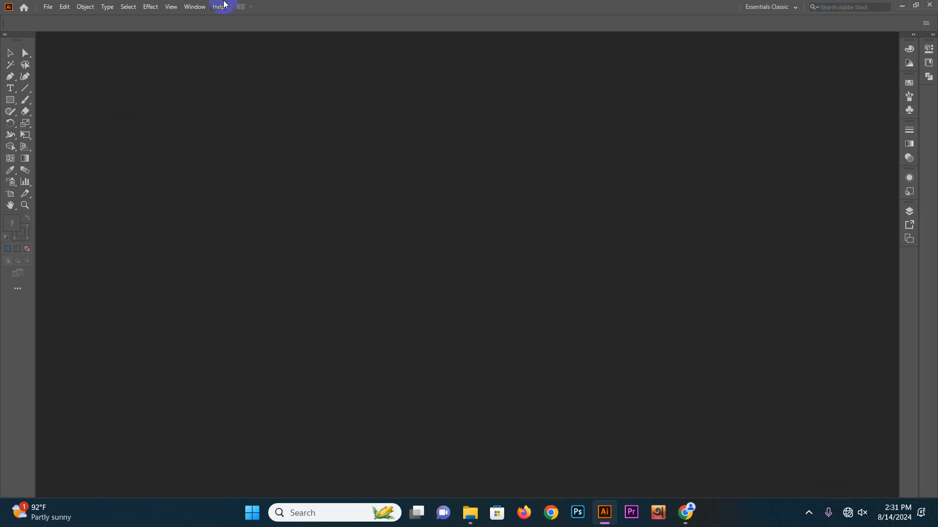
# Detach the Layers panel from its docked group and close it, then collapse the remaining Artboards group.
pyautogui.click(194, 7)
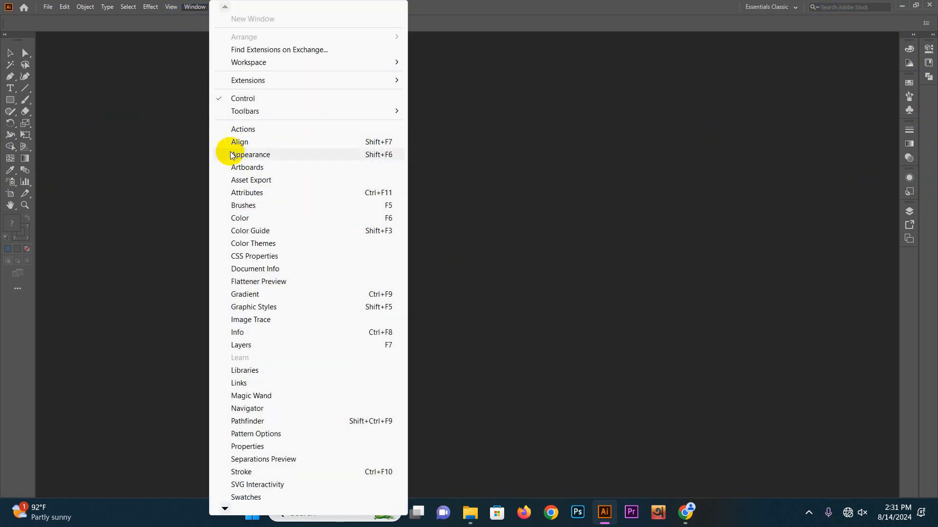
pyautogui.click(254, 345)
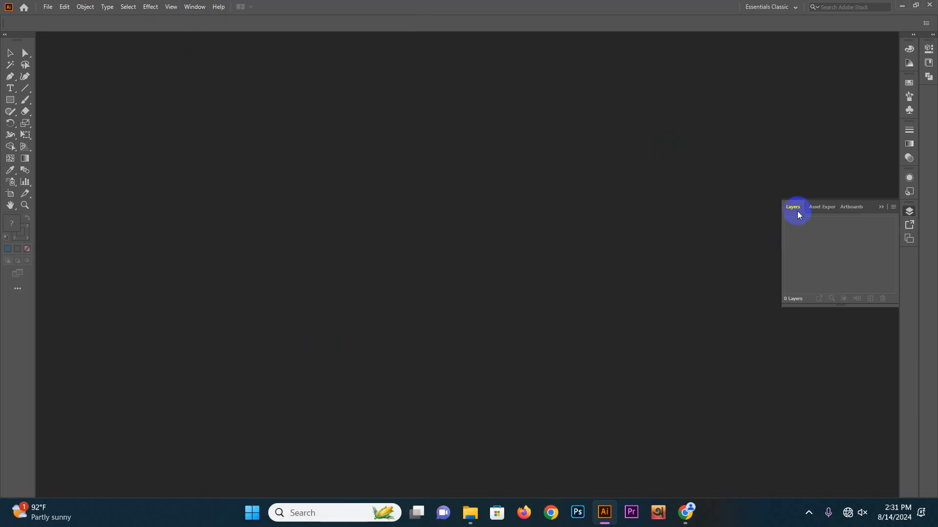
pyautogui.moveTo(798, 218); pyautogui.dragTo(363, 104)
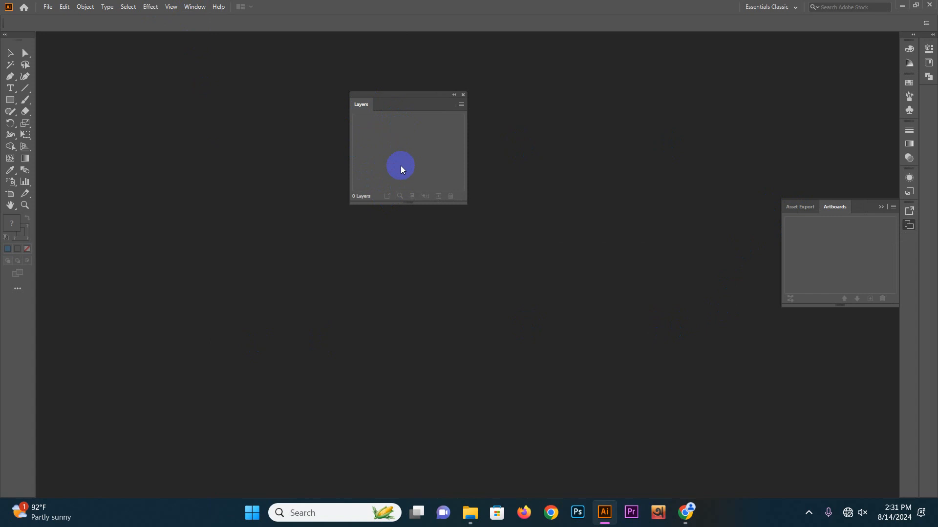
pyautogui.click(463, 94)
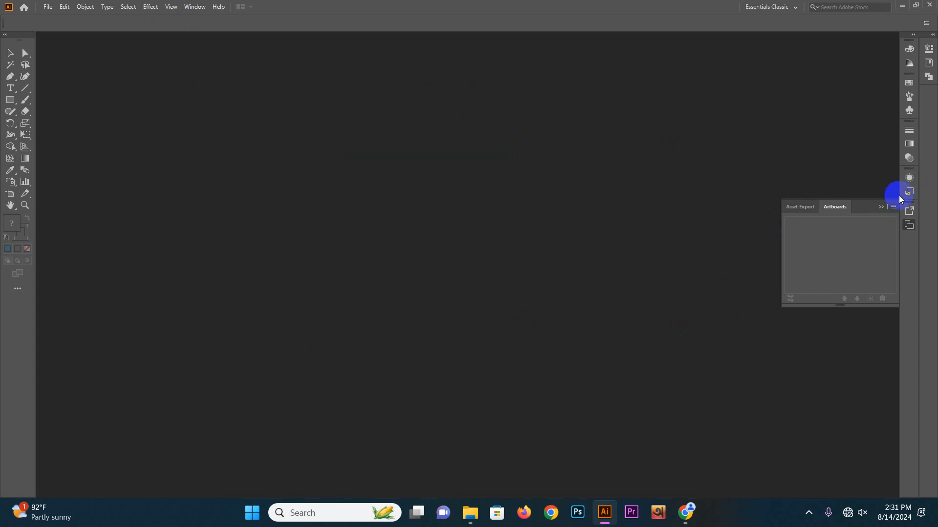
pyautogui.click(881, 206)
# Switch to Notepad, delete all the existing text in topic.txt and widen the window.
pyautogui.press('super')
pyautogui.write('notep')
pyautogui.press('Return')
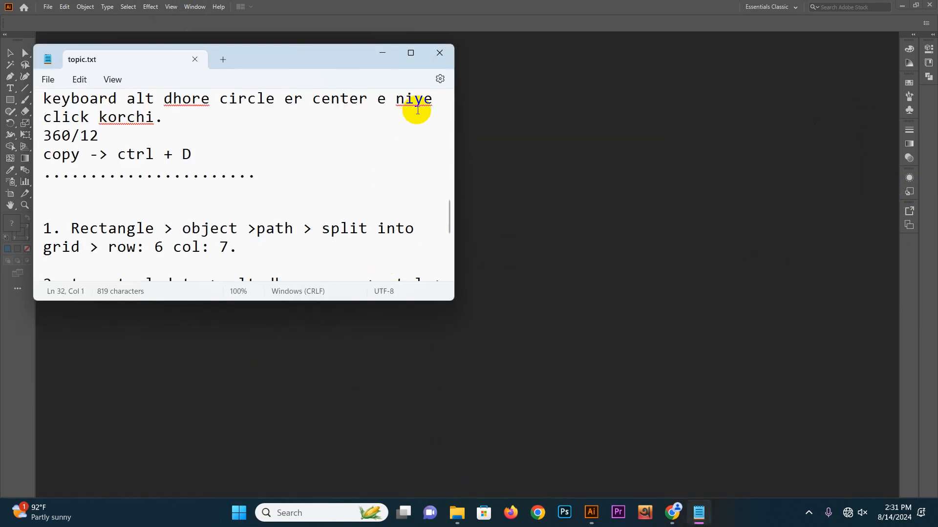
pyautogui.scroll(-4, 342, 168)
pyautogui.hotkey('ctrl', 'a')
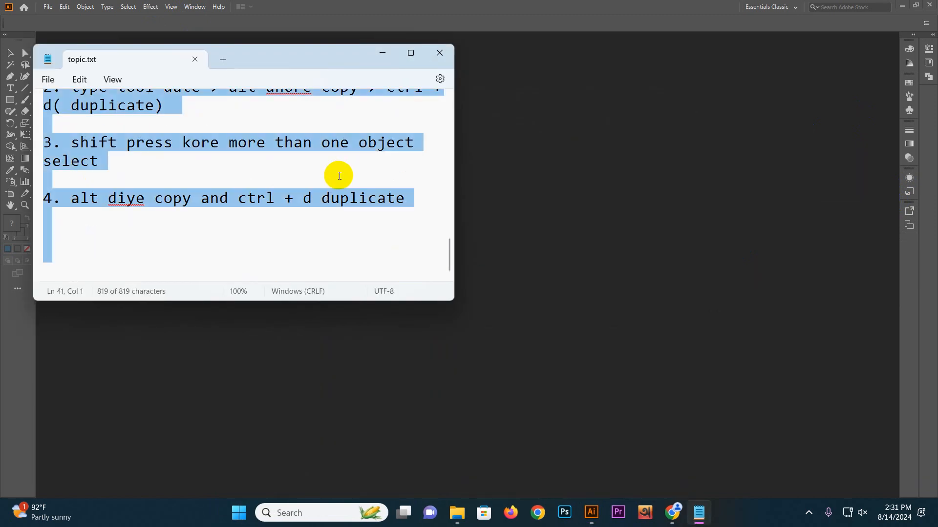
pyautogui.press('BackSpace')
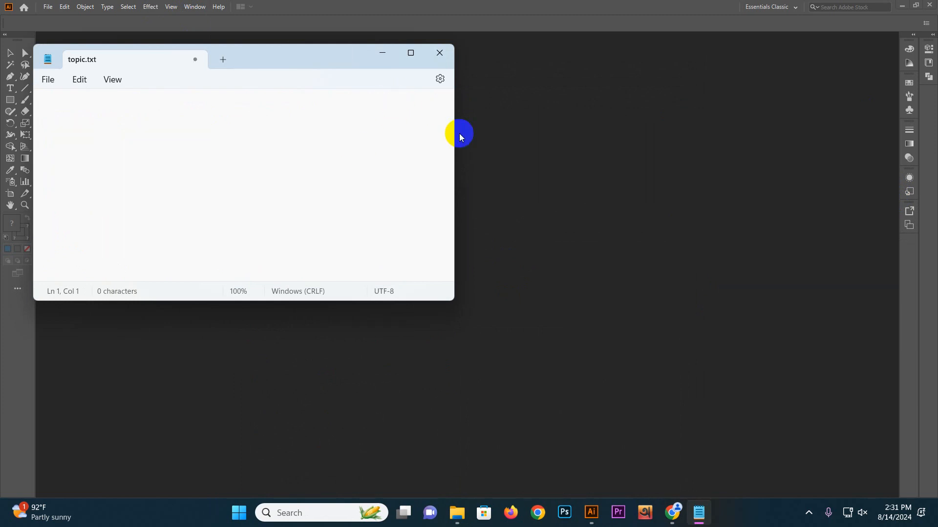
pyautogui.moveTo(457, 141); pyautogui.dragTo(795, 139)
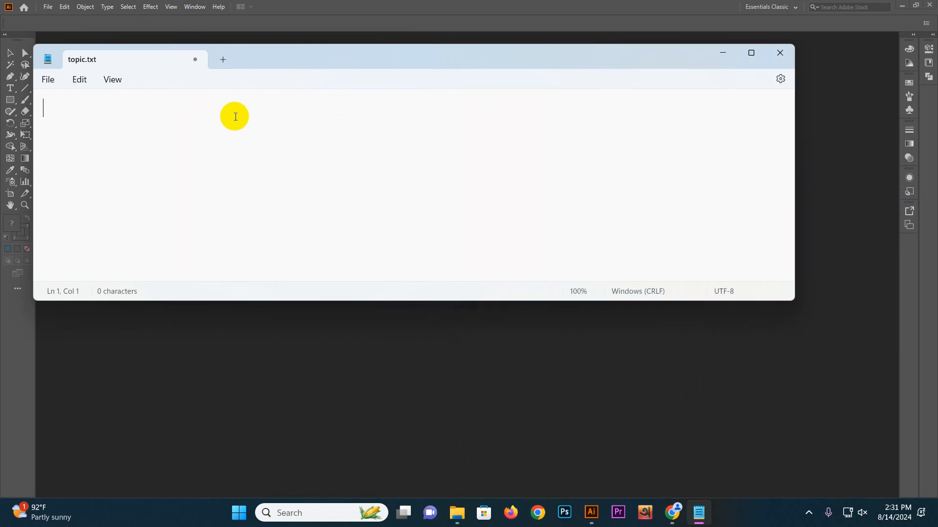
# Write the first two shortcut notes, "Ctrl + n -> New File" and "Ctrl + c => copy", on separate lines.
pyautogui.write('Ctrl + n -> New File')
pyautogui.press('Return')
pyautogui.write('Crt')
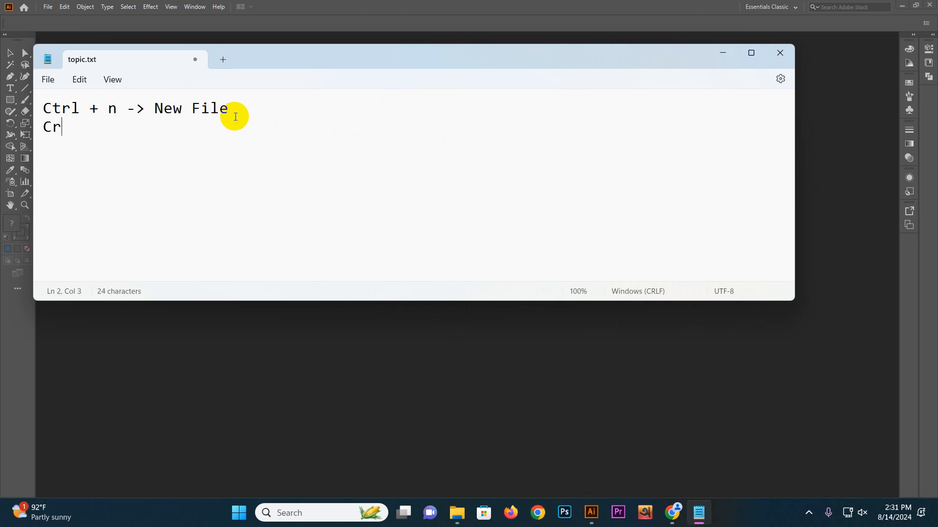
pyautogui.press('BackSpace')
pyautogui.press('BackSpace')
pyautogui.write('trl + c =')
pyautogui.press('BackSpace')
pyautogui.write('> copy')
pyautogui.press('Return')
# Add the line "Ctrl + v => paste" below the copy note.
pyautogui.write('Ctrl 6')
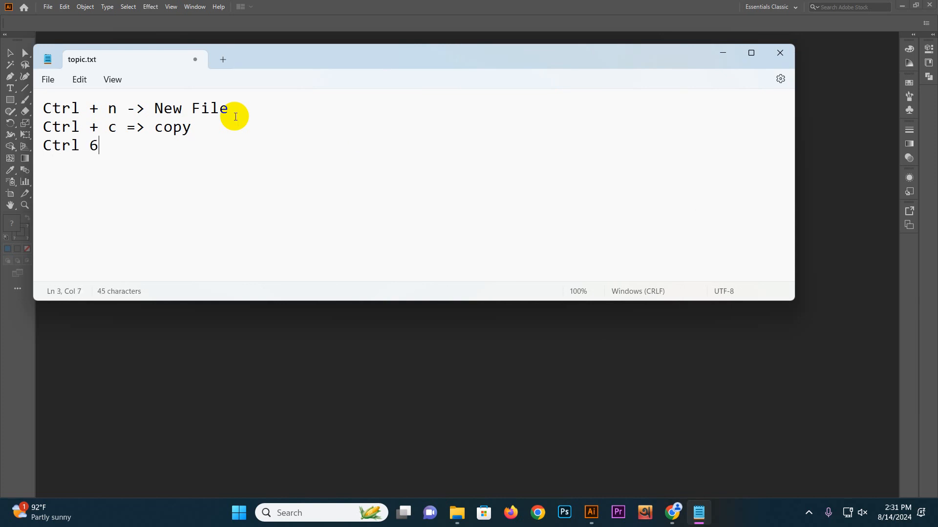
pyautogui.press('BackSpace')
pyautogui.write('+ v => paste')
pyautogui.press('Return')
# Add the line "Ctrl + f => Paste in Front" and enlarge the text display to 150%.
pyautogui.write('Ctrl ')
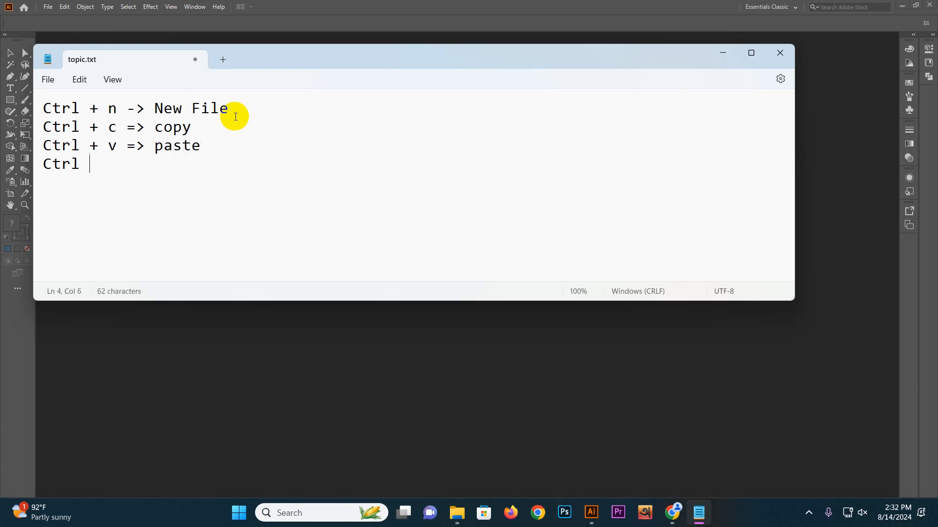
pyautogui.write('+ f =>')
pyautogui.scroll(5, 235, 116)
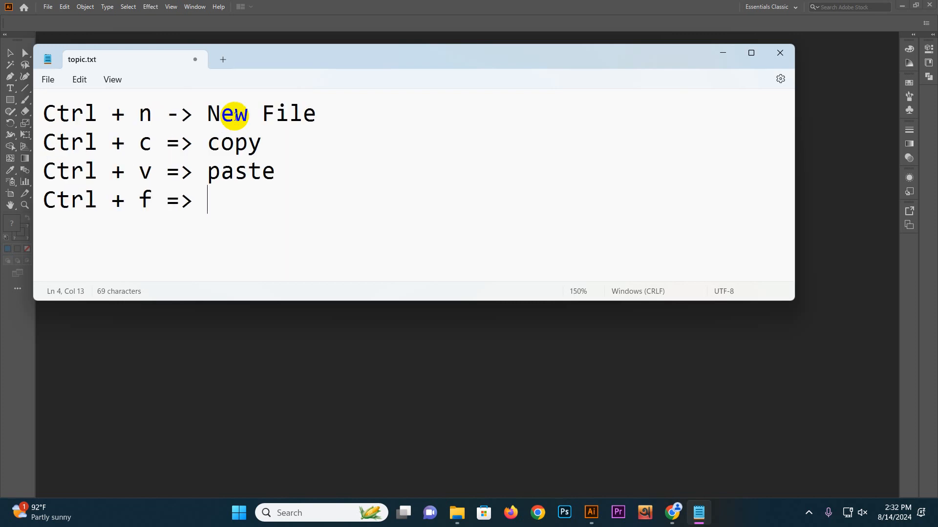
pyautogui.write('Past')
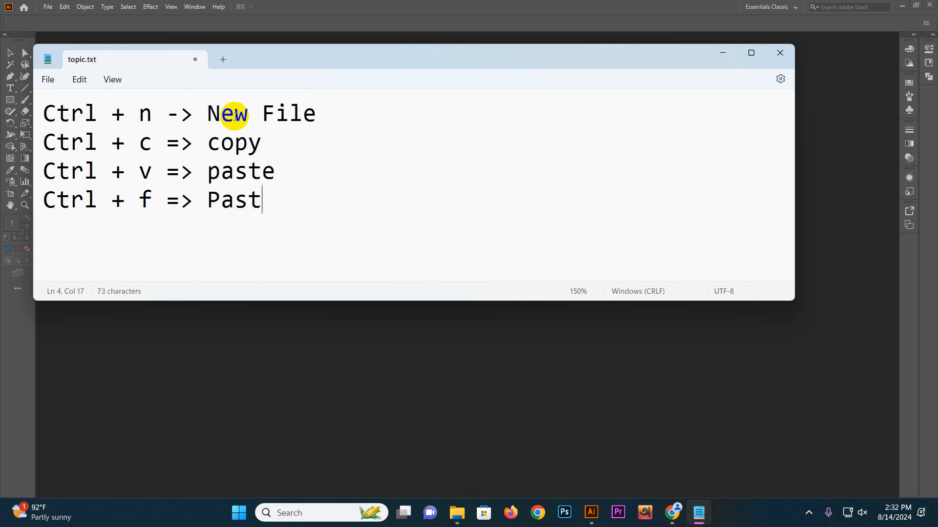
pyautogui.write('e in Fo')
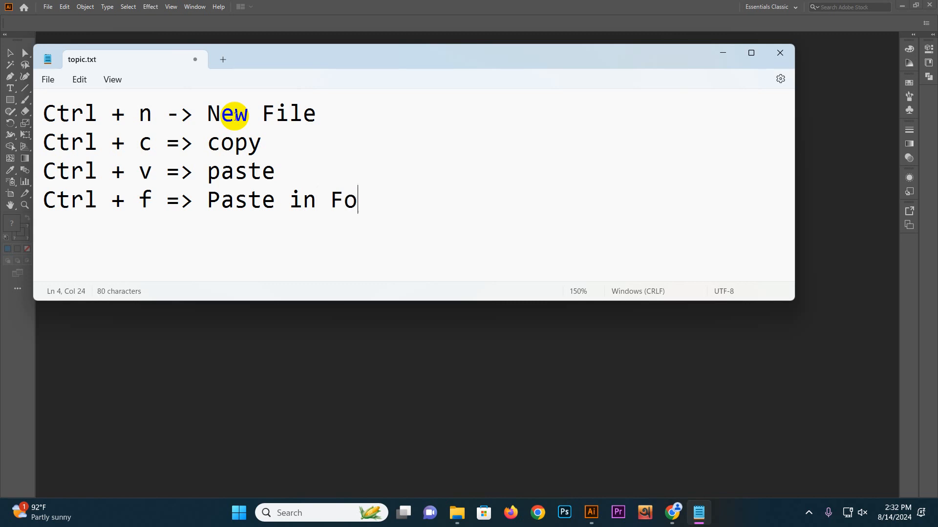
pyautogui.press('BackSpace')
pyautogui.write('ront')
pyautogui.press('Return')
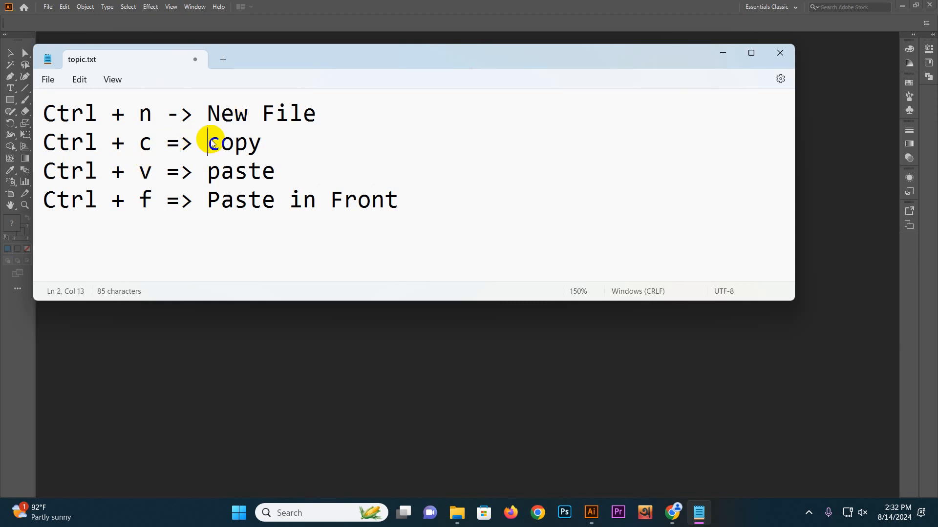
# Add the line "Ctrl + b => Paste in Back" below the Paste in Front note.
pyautogui.moveTo(209, 140); pyautogui.dragTo(262, 142)
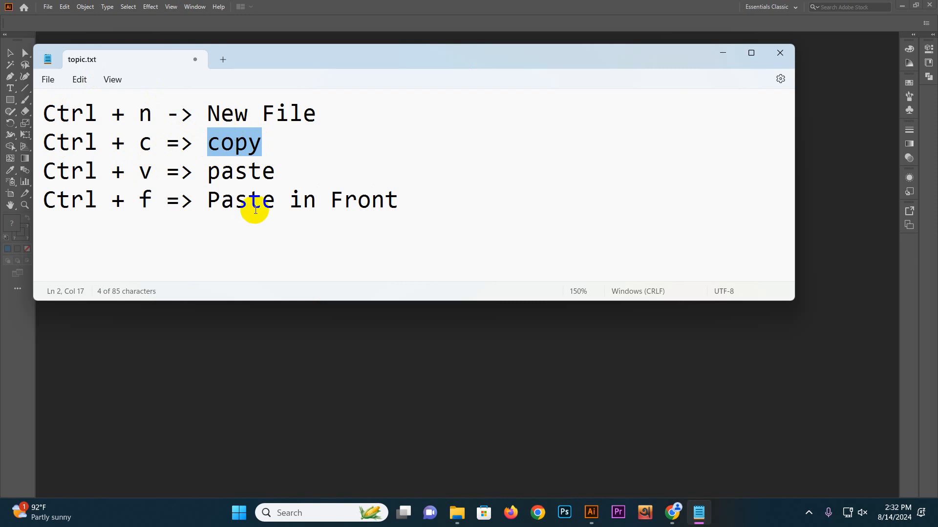
pyautogui.click(128, 232)
pyautogui.write('Ct')
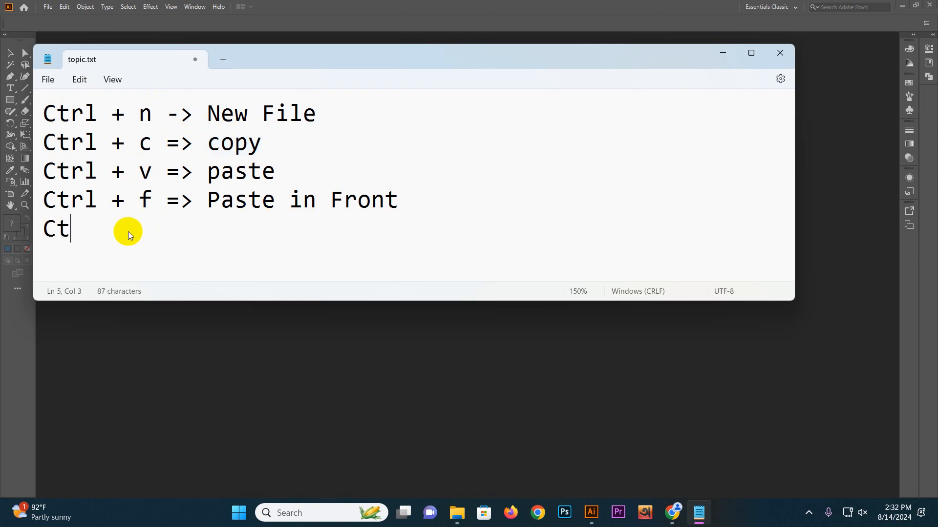
pyautogui.write('rl + b => Paste in')
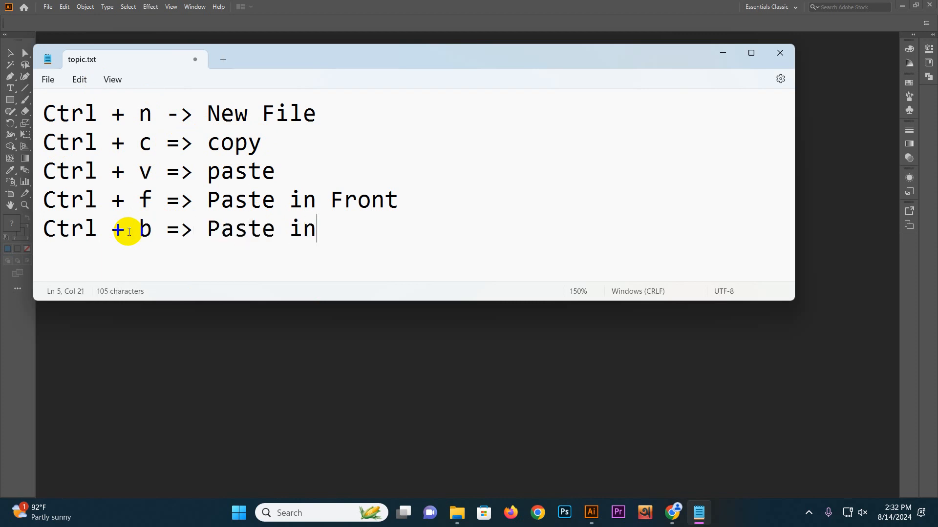
pyautogui.write(' Back')
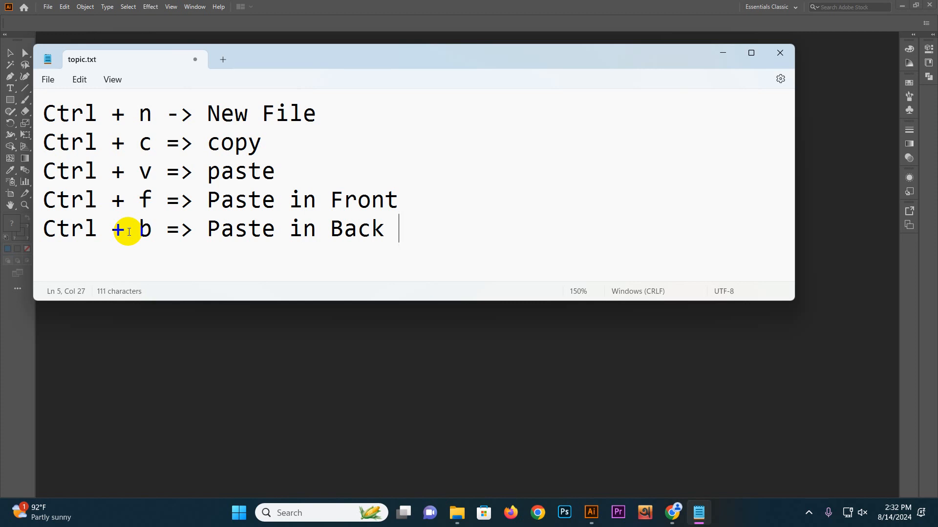
pyautogui.press('Return')
# Add the line "Ctrl + 2 => Object Lock" below the Paste in Back note.
pyautogui.write('Ctrl ')
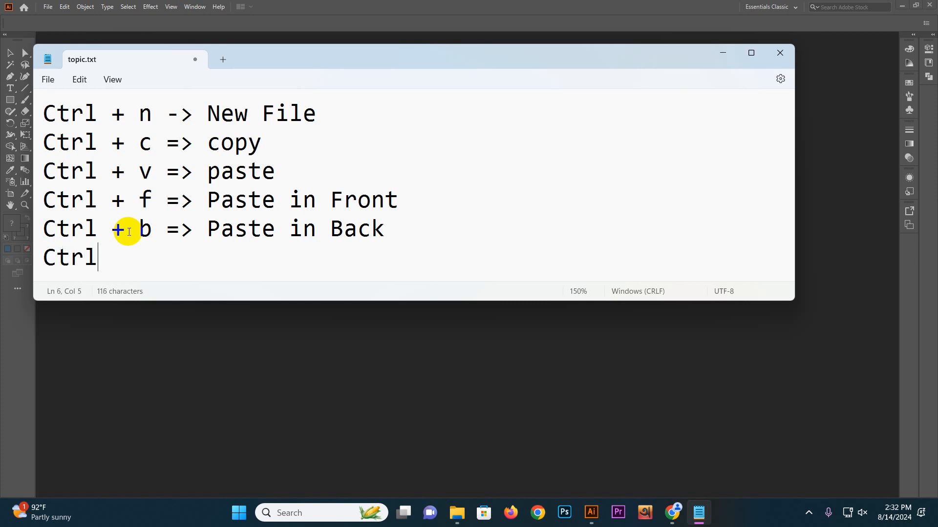
pyautogui.write('9')
pyautogui.press('BackSpace')
pyautogui.write('+ 2 => Lo')
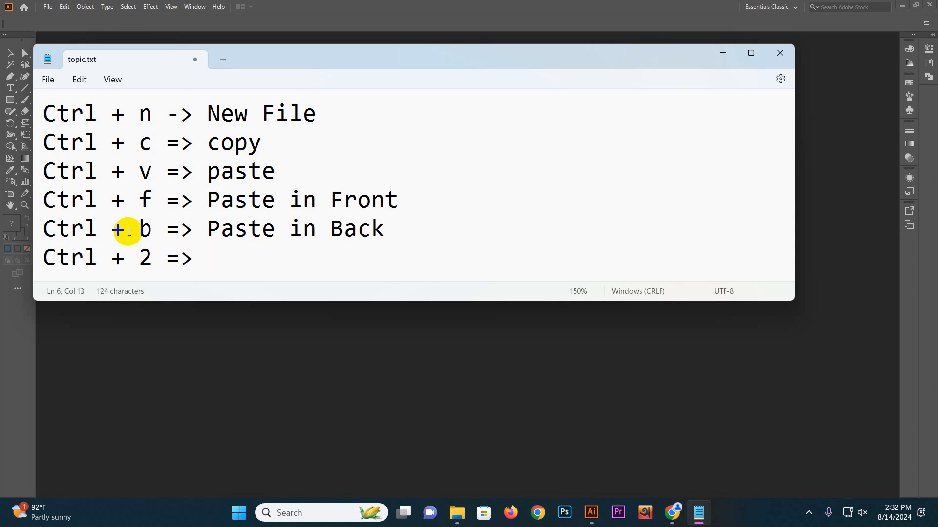
pyautogui.write('ck')
pyautogui.hotkey('ctrl', 'Left')
pyautogui.write('Object')
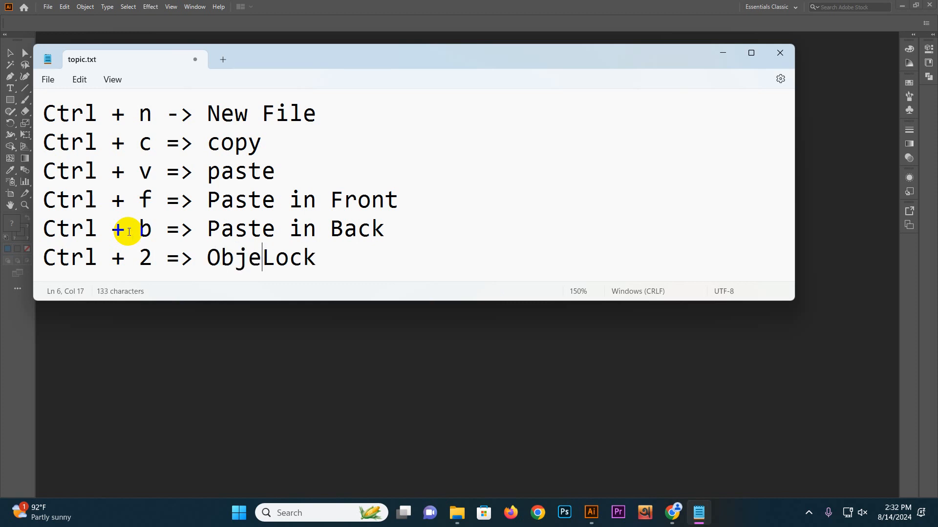
pyautogui.press('End')
pyautogui.press('Return')
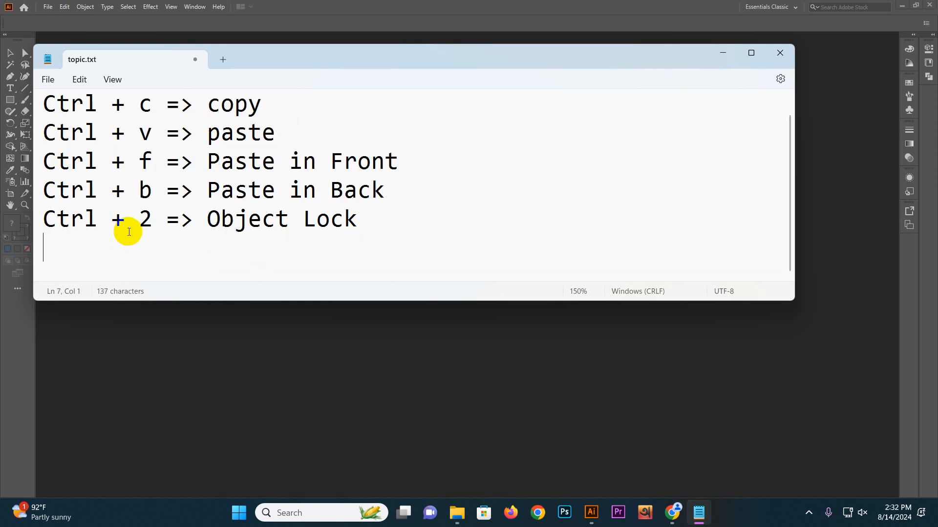
# Add the line "Ctrl + alt + 2 => Object Unlock" below the Object Lock note.
pyautogui.write('Ctrl ')
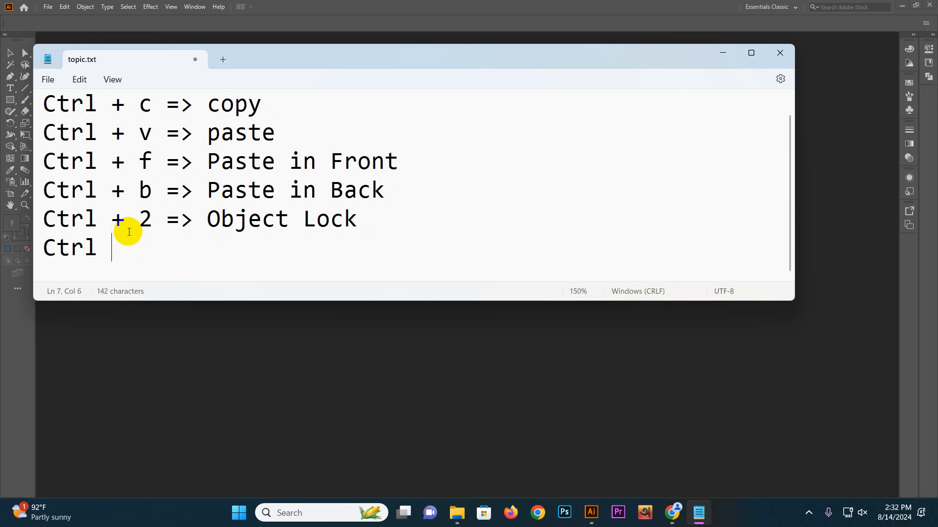
pyautogui.write('+ alt + 2 =')
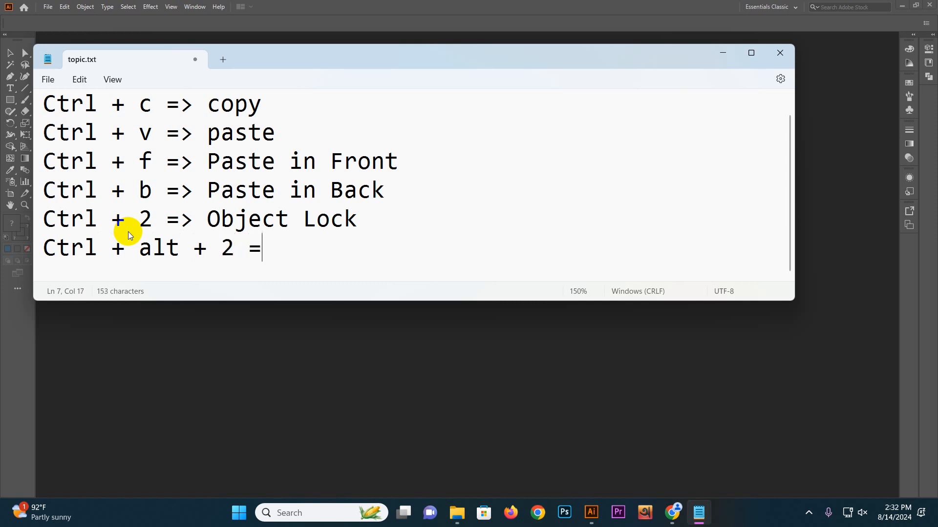
pyautogui.write('> Object U')
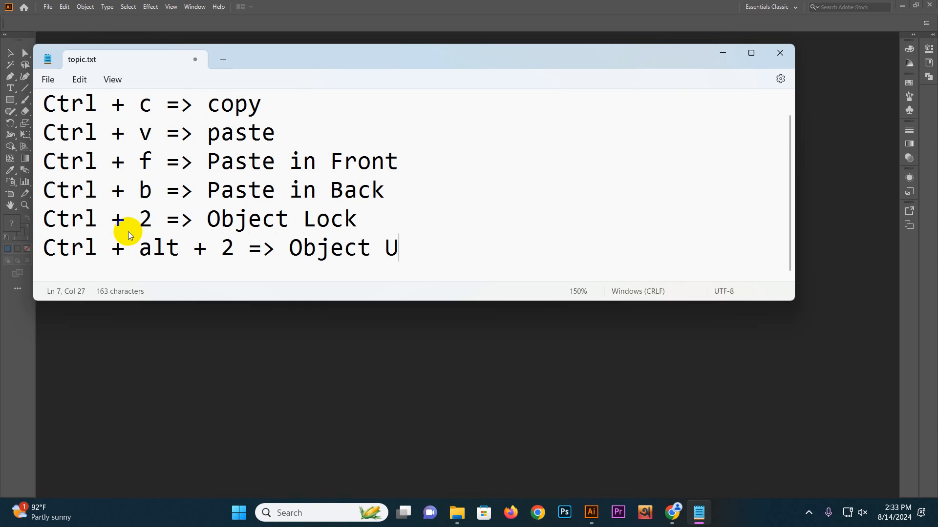
pyautogui.write('nlock')
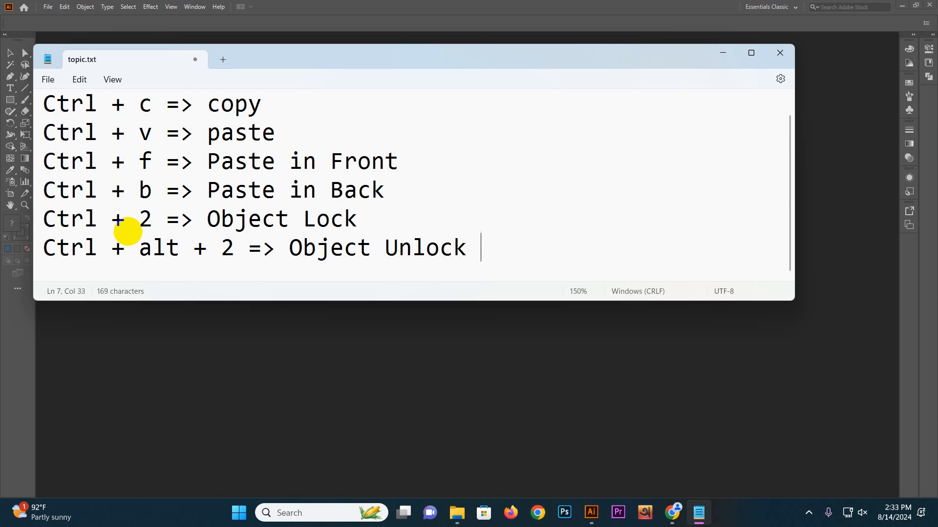
pyautogui.press('Return')
# Add the line "Ctrl + 7 => Clipping Mask" below the Object Unlock note, correcting the spelling of Clipping with the spell-check suggestion.
pyautogui.write('Ctrl')
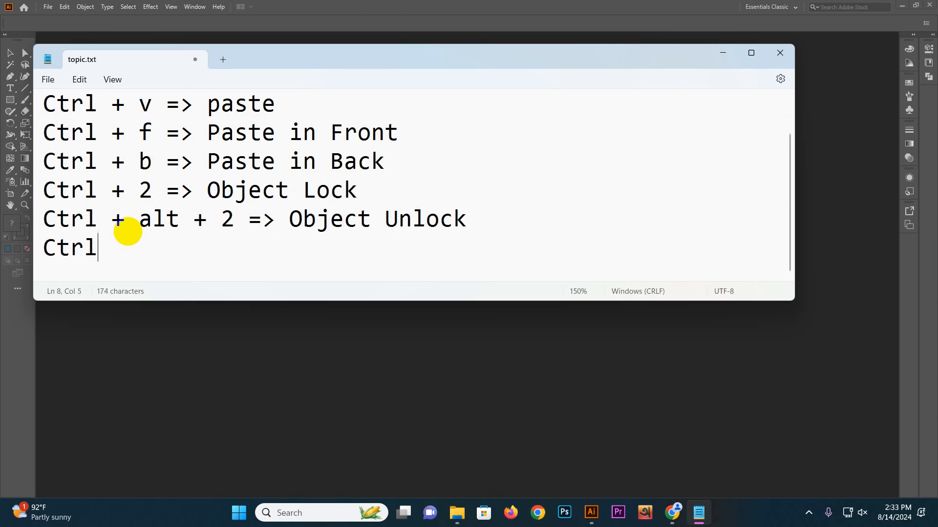
pyautogui.write(' + 7 => Cli')
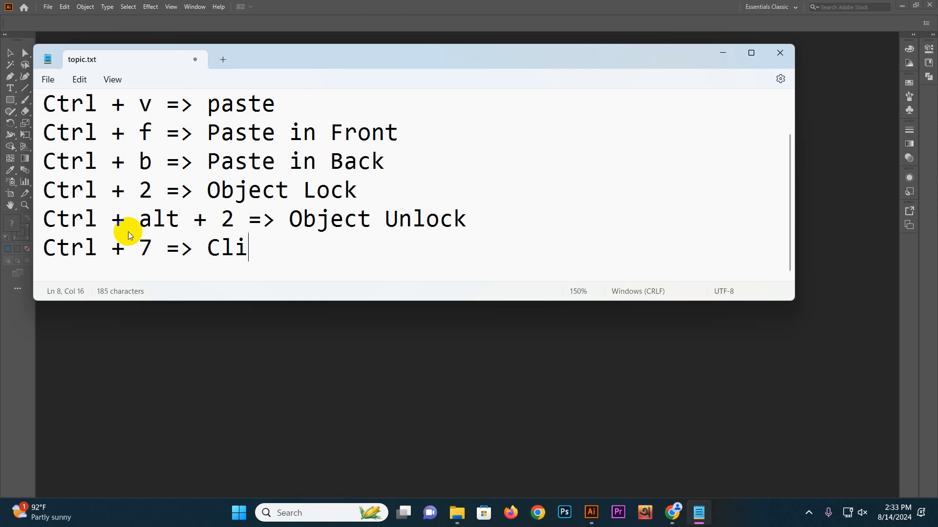
pyautogui.write('ping M')
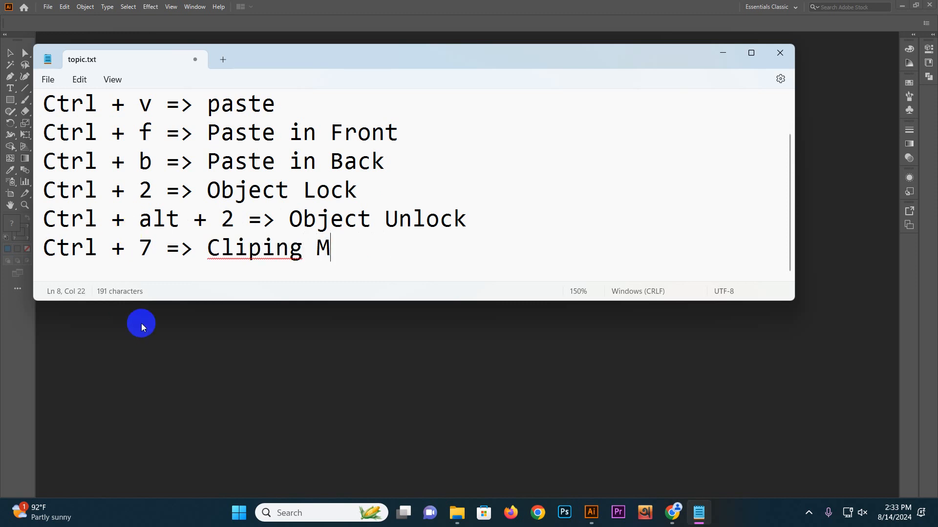
pyautogui.rightClick(218, 252)
pyautogui.moveTo(300, 21)
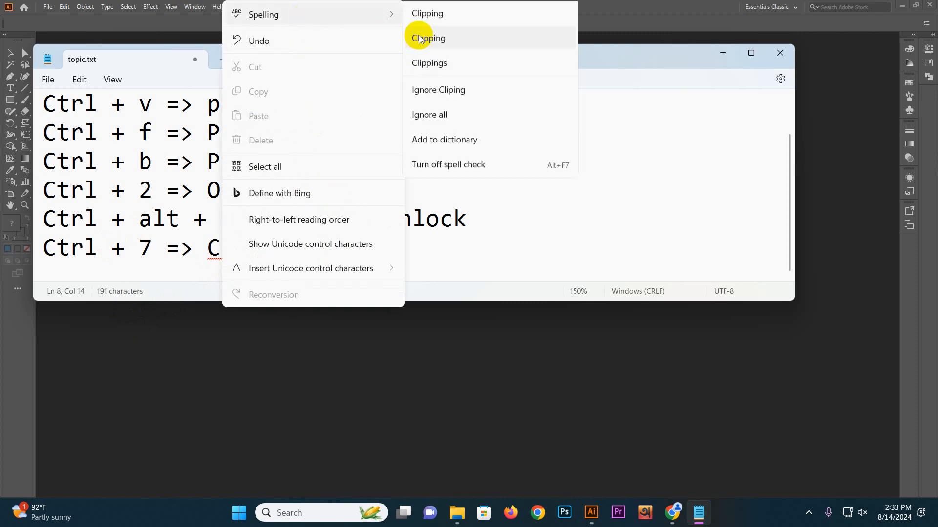
pyautogui.click(443, 22)
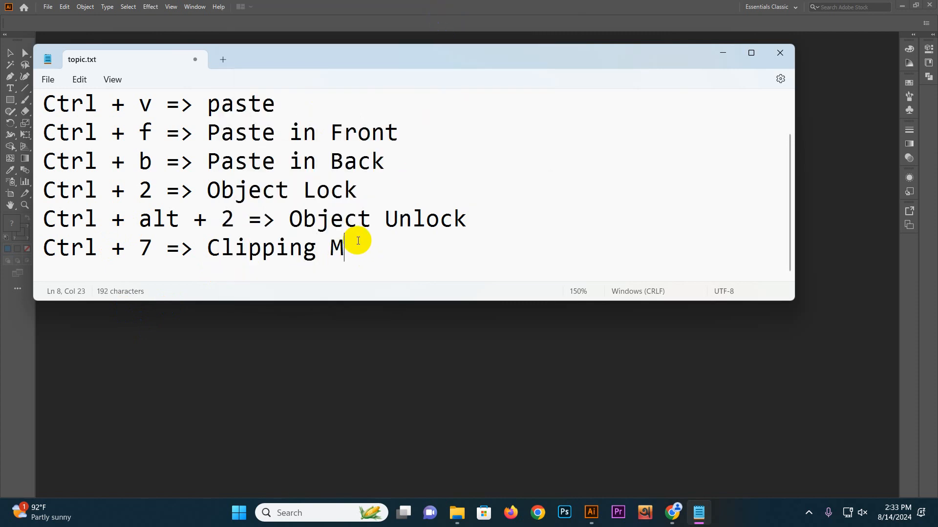
pyautogui.write('ask')
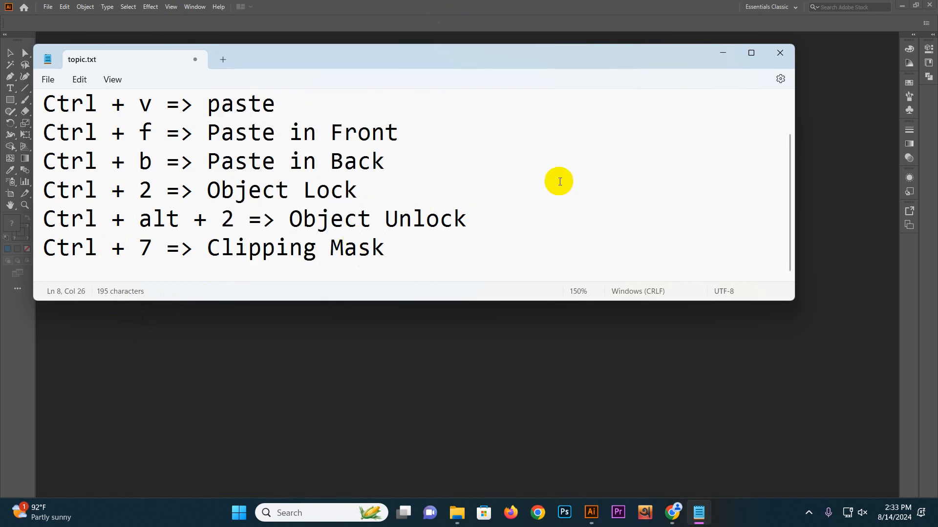
# Enlarge the topic.txt window so that the whole shortcut list fits with free space around it.
pyautogui.moveTo(537, 304); pyautogui.dragTo(522, 467)
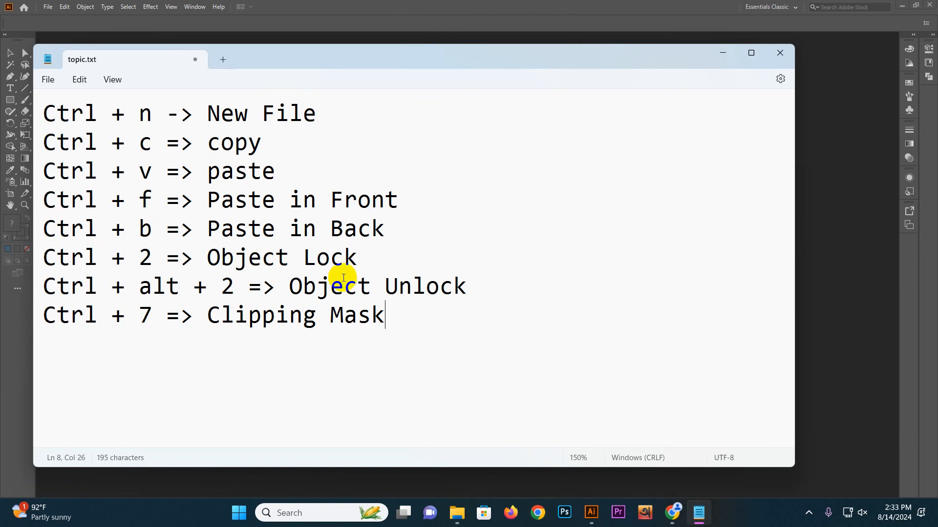
pyautogui.moveTo(31, 239)
pyautogui.mouseDown()
pyautogui.moveTo(69, 241)
pyautogui.moveTo(34, 234)
pyautogui.mouseUp()
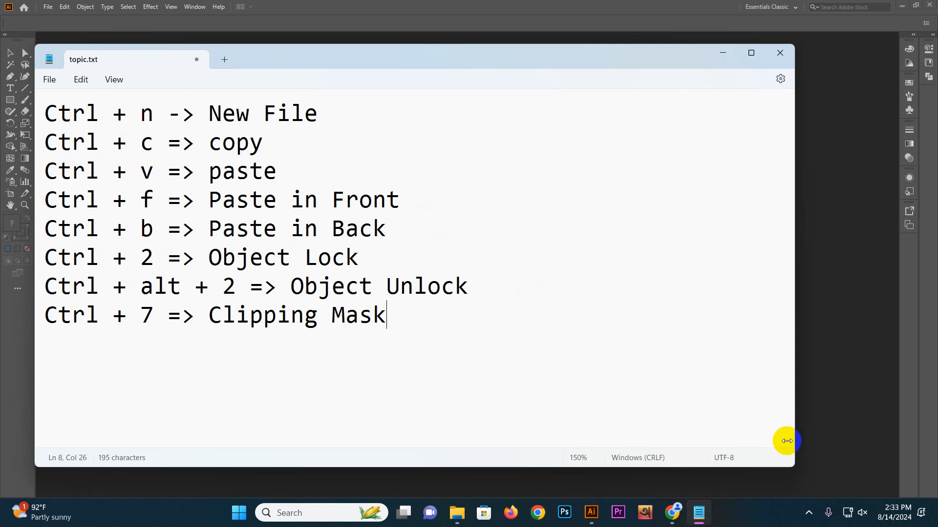
pyautogui.moveTo(796, 465); pyautogui.dragTo(907, 494)
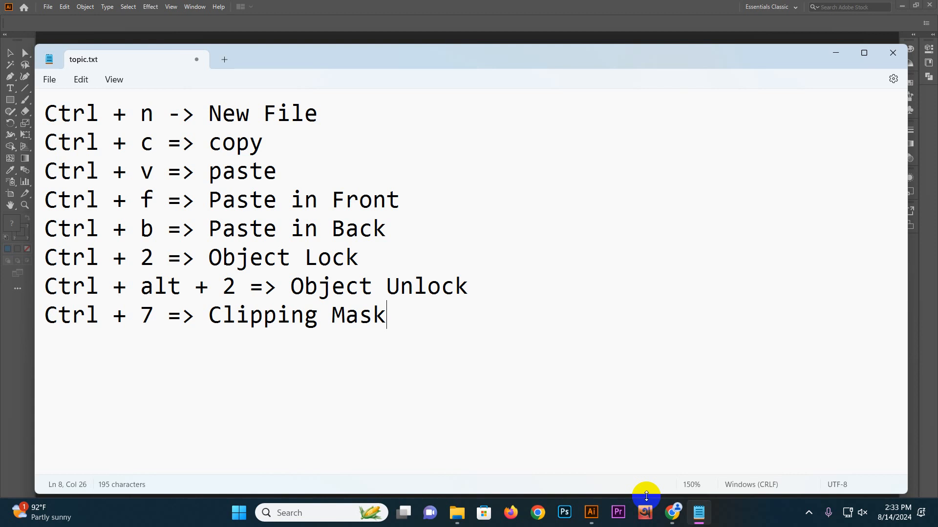
# Switch to Chrome, open Gmail and sign in with the account e-mail and password.
pyautogui.moveTo(672, 511)
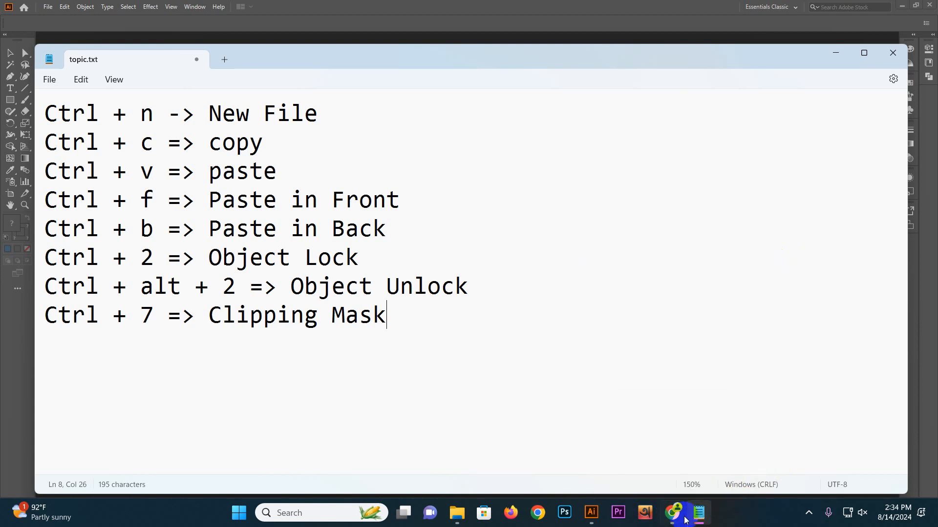
pyautogui.click(672, 512)
pyautogui.click(241, 38)
pyautogui.press('Return')
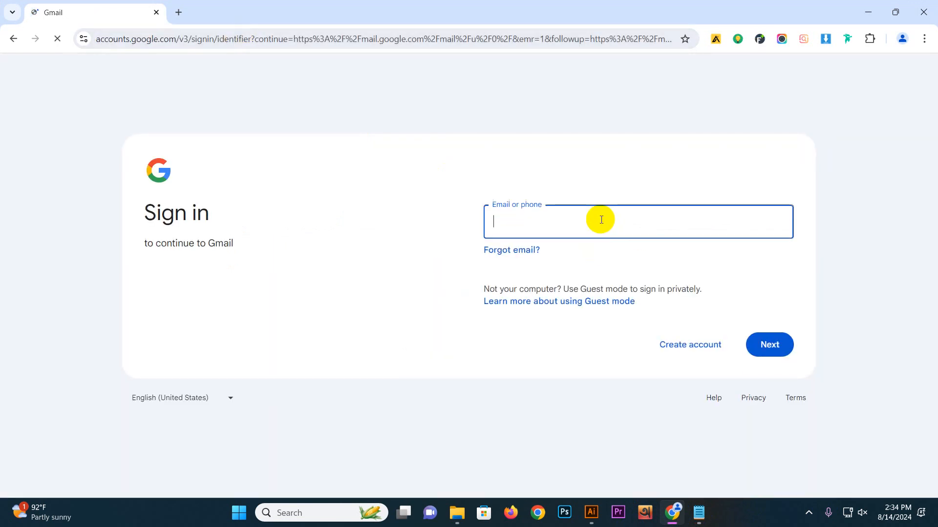
pyautogui.click(601, 220)
pyautogui.write('gs')
pyautogui.press('Return')
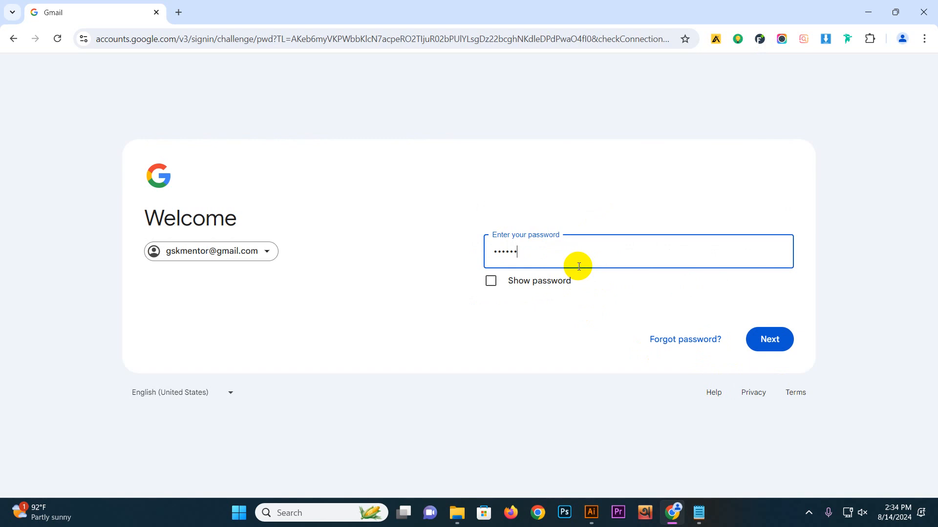
pyautogui.write('•')
pyautogui.press('Return')
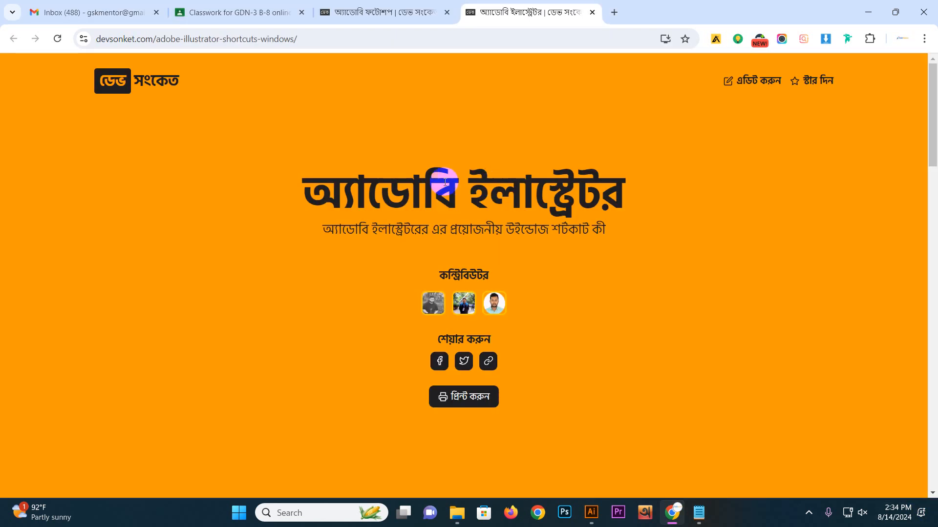
# Examine the basic, edit and view shortcut lists on the devsonket.com Adobe Illustrator shortcuts page.
pyautogui.moveTo(314, 181); pyautogui.dragTo(581, 176)
pyautogui.scroll(-8, 596, 180)
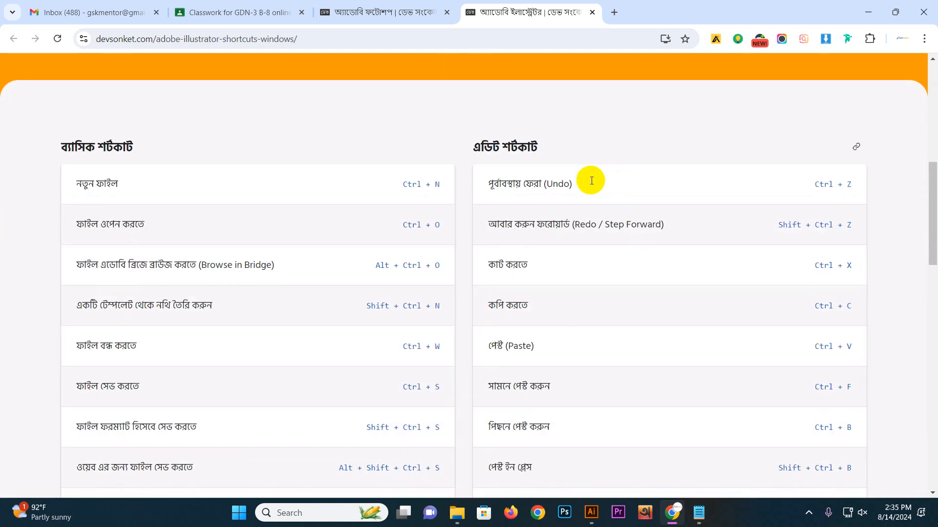
pyautogui.scroll(-7, 421, 202)
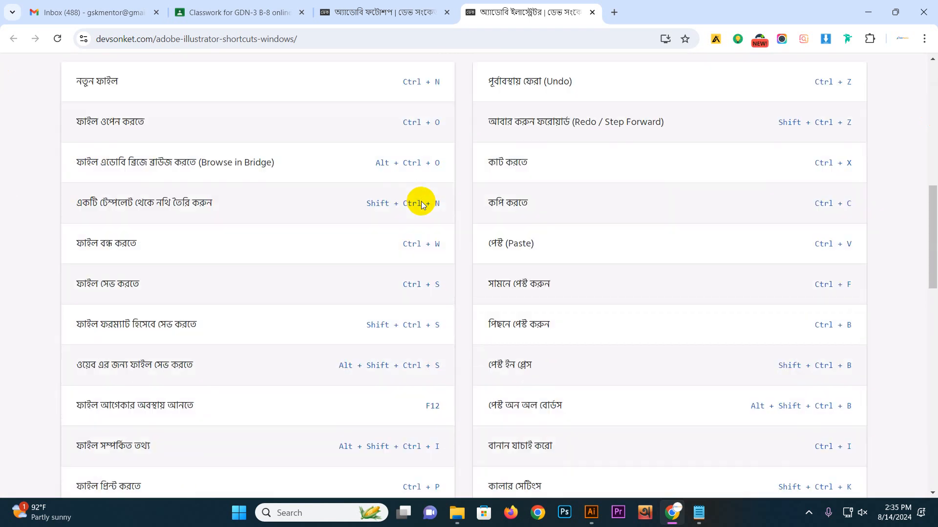
pyautogui.scroll(-11, 421, 201)
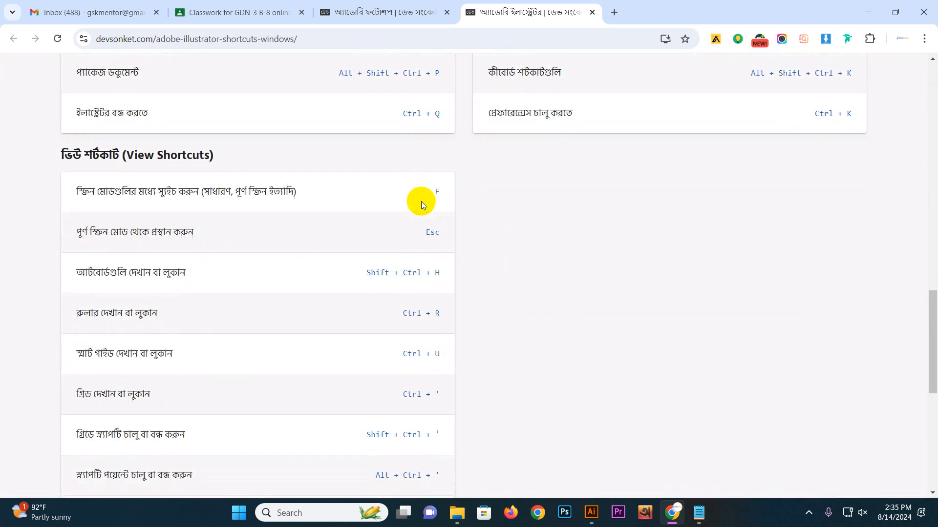
pyautogui.scroll(4, 421, 201)
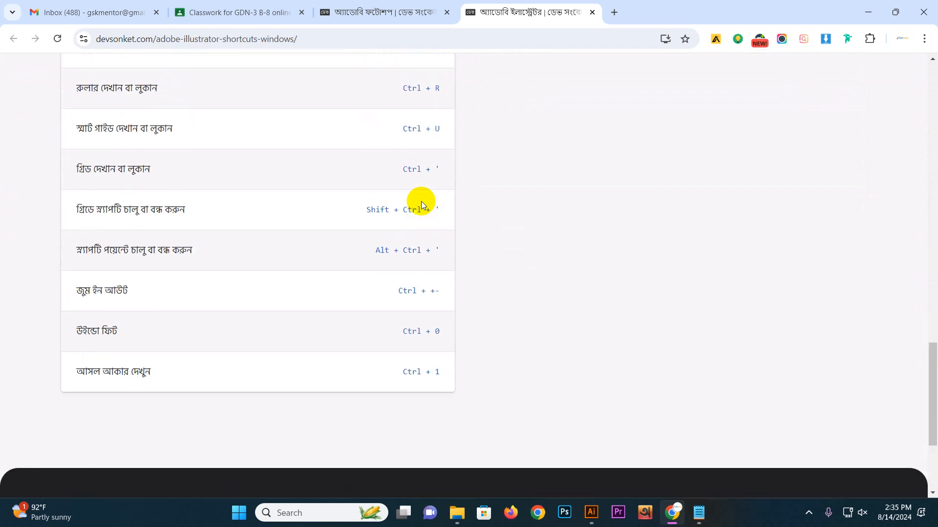
pyautogui.scroll(1, 421, 201)
pyautogui.scroll(12, 395, 258)
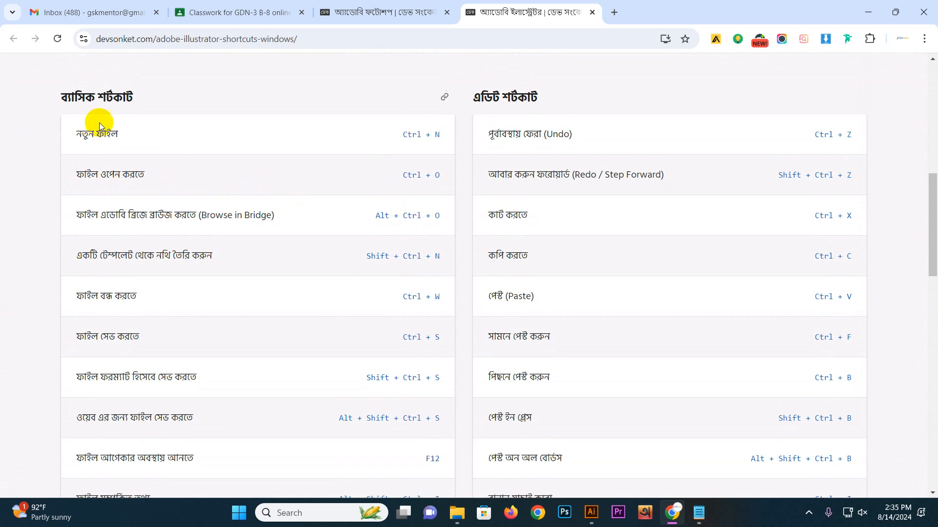
pyautogui.scroll(-4, 151, 320)
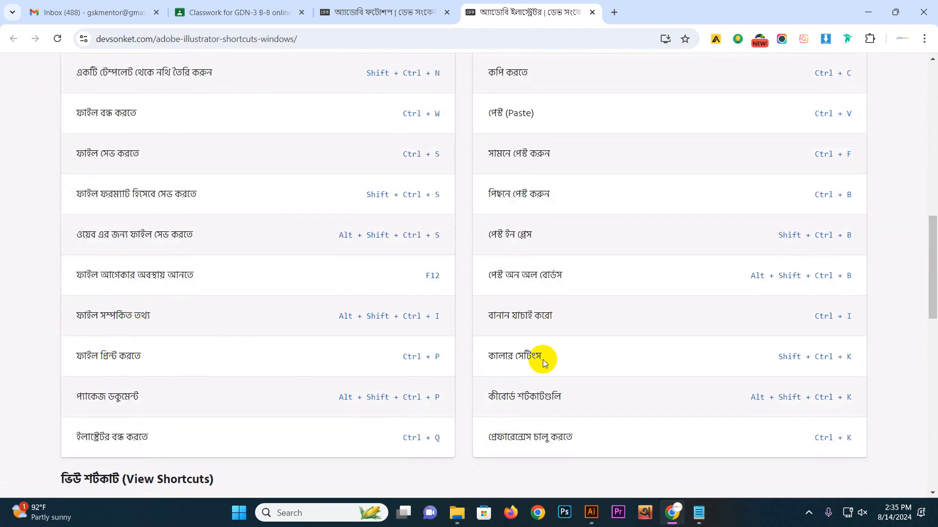
# Highlight the colour settings, spell check, paste in front (Ctrl + F) and paste in back (Ctrl + B) entries in the edit shortcuts.
pyautogui.moveTo(491, 356); pyautogui.dragTo(577, 356)
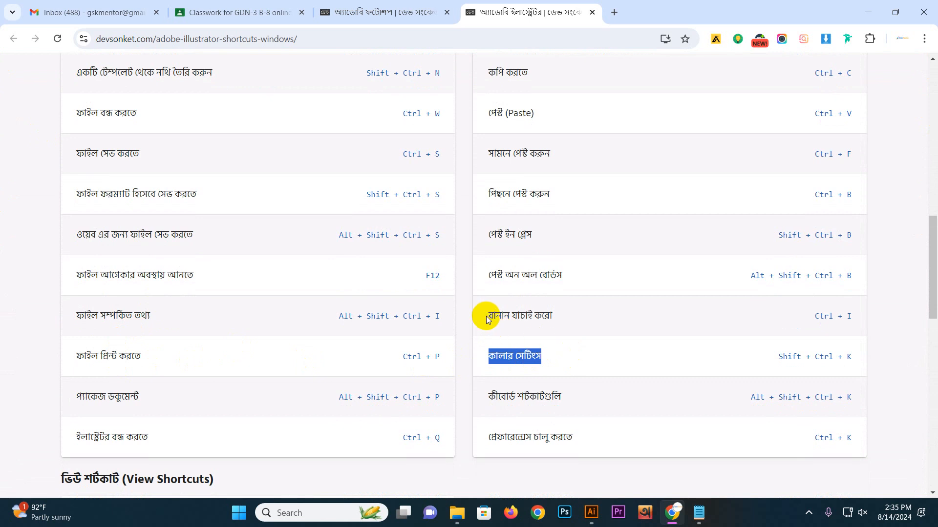
pyautogui.moveTo(487, 317); pyautogui.dragTo(658, 316)
pyautogui.scroll(1, 635, 288)
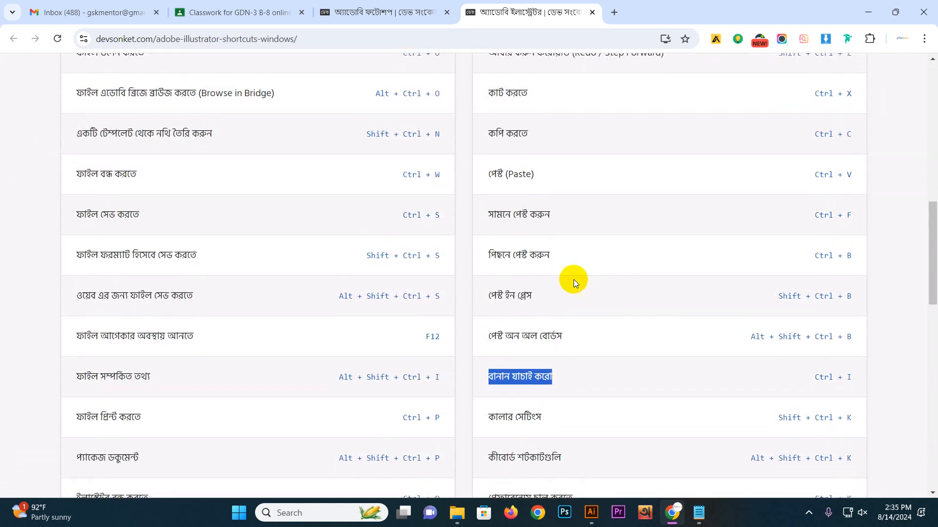
pyautogui.moveTo(491, 216); pyautogui.dragTo(856, 215)
pyautogui.moveTo(493, 254); pyautogui.dragTo(865, 257)
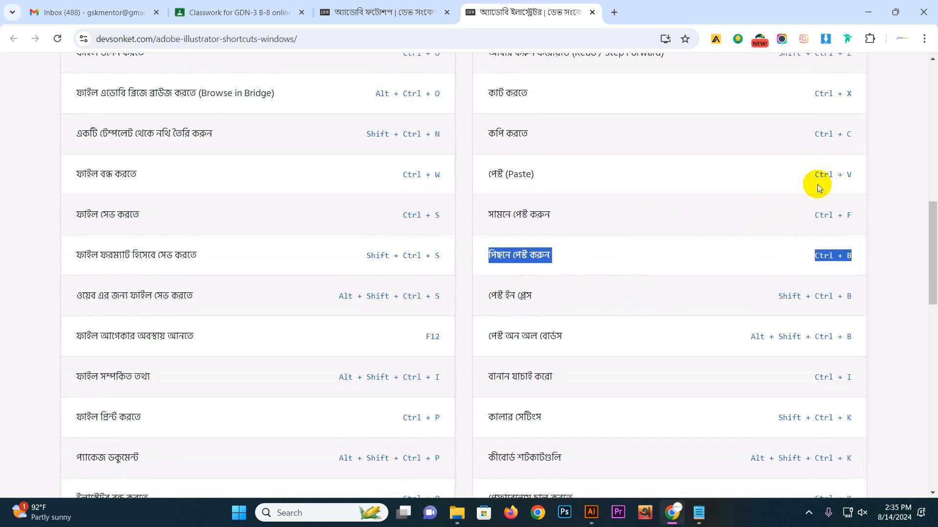
# Look through the View Shortcuts section of the Illustrator page and return to the page heading.
pyautogui.scroll(-4, 775, 216)
pyautogui.scroll(-4, 776, 219)
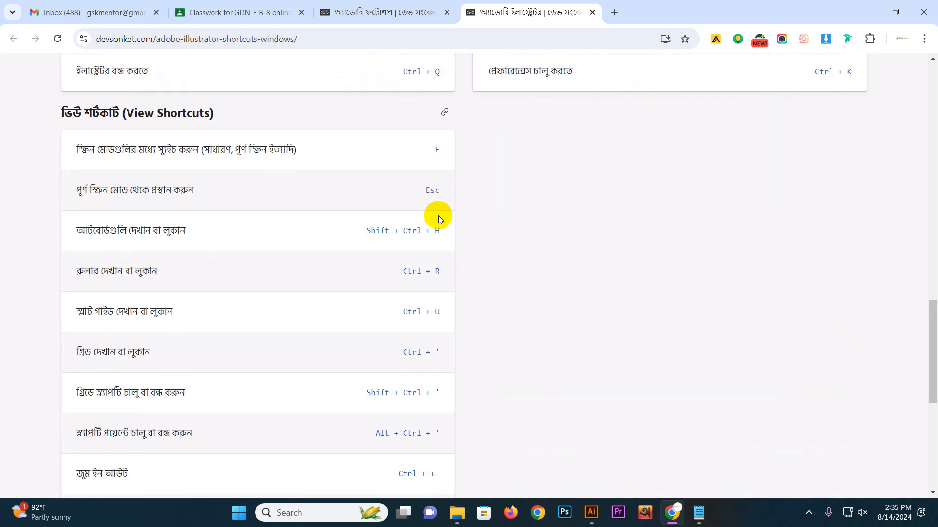
pyautogui.scroll(-6, 438, 215)
pyautogui.scroll(8, 410, 263)
pyautogui.scroll(10, 399, 286)
# Switch to the Adobe Photoshop shortcuts page and look through its shortcut lists.
pyautogui.click(386, 13)
pyautogui.scroll(-8, 416, 195)
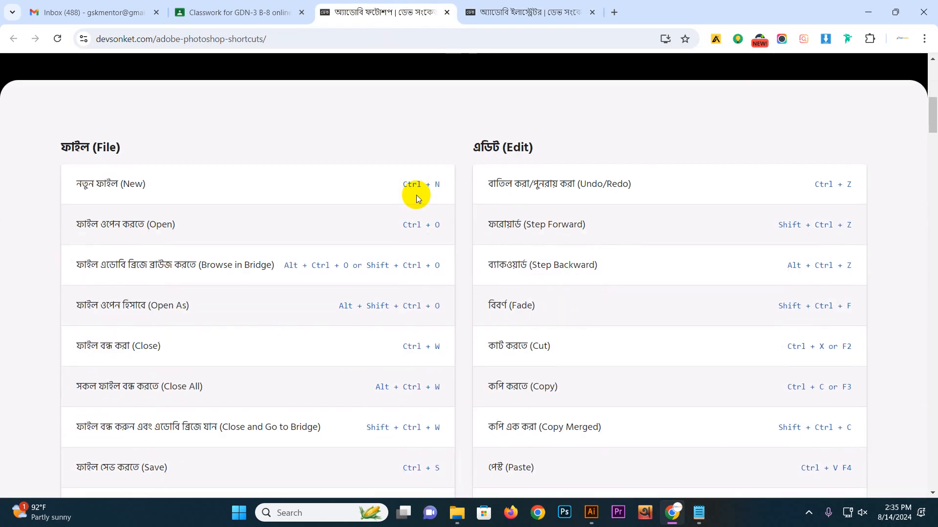
pyautogui.scroll(-16, 416, 195)
pyautogui.scroll(-5, 416, 195)
pyautogui.scroll(20, 458, 222)
pyautogui.scroll(3, 459, 225)
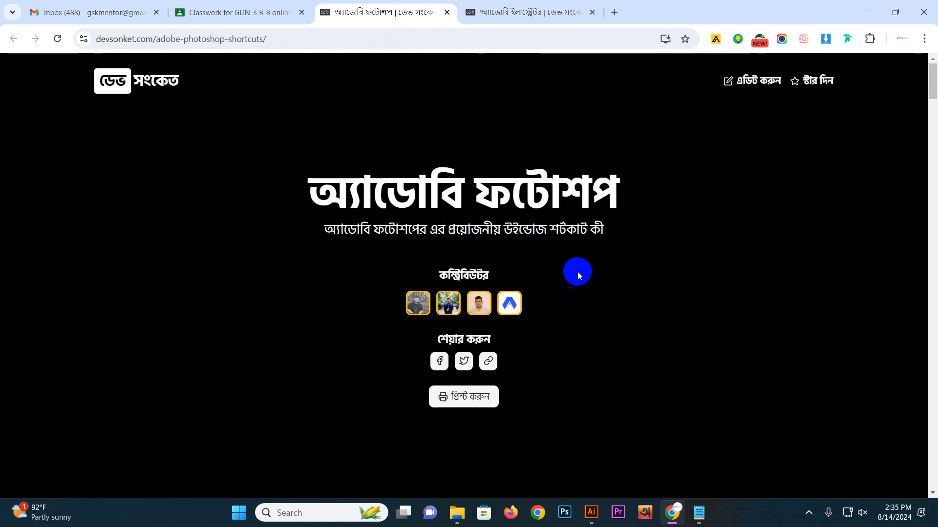
# Open the printable version of the Photoshop shortcuts and print all pages in colour with Microsoft Print to PDF.
pyautogui.click(469, 398)
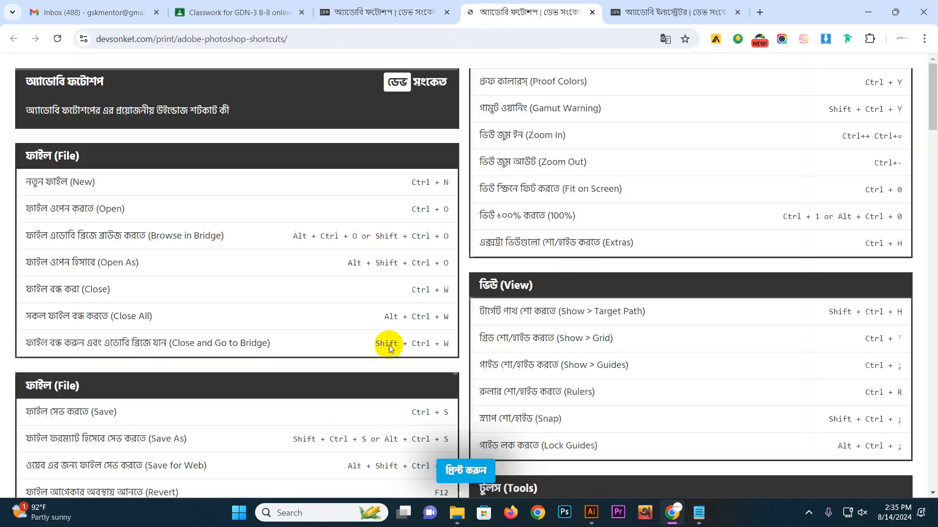
pyautogui.scroll(-1, 430, 385)
pyautogui.scroll(1, 432, 384)
pyautogui.click(466, 472)
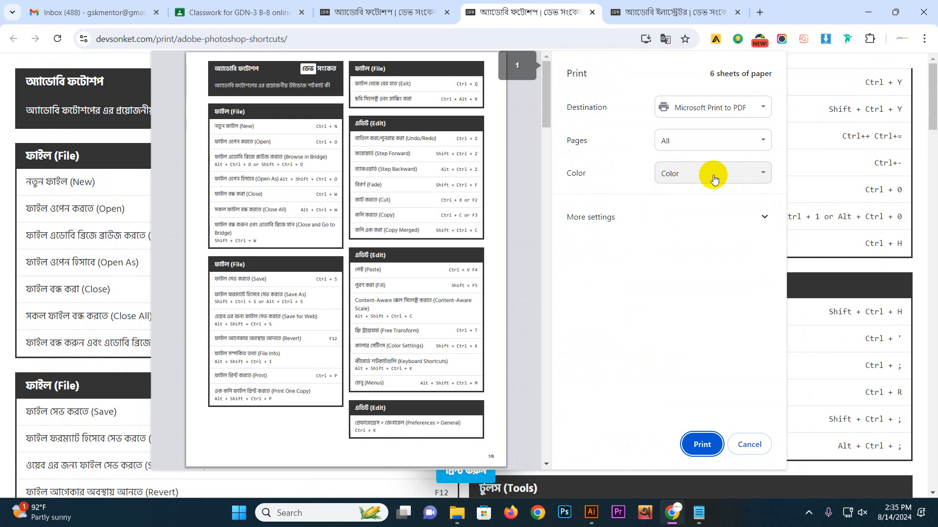
pyautogui.click(708, 445)
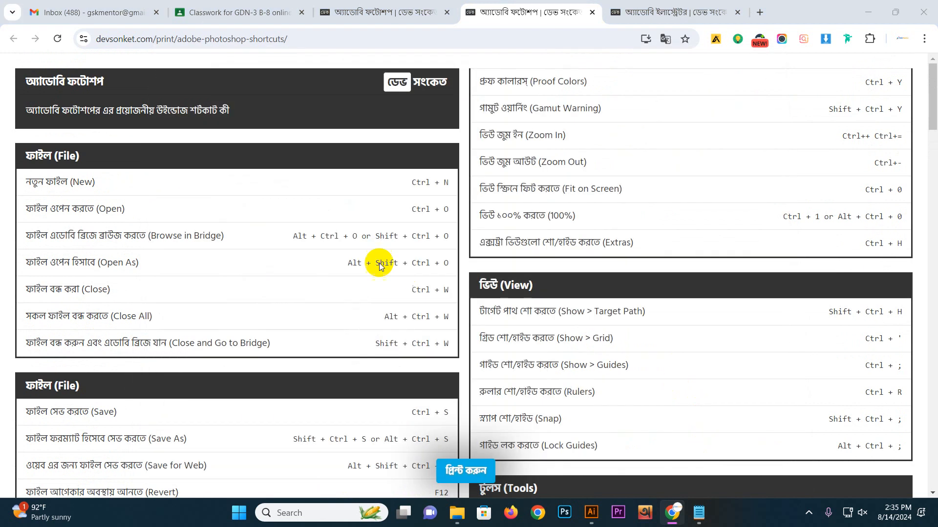
# Save the printed PDF as "Photo" in the Photoshop folder on the Desktop.
pyautogui.click(49, 141)
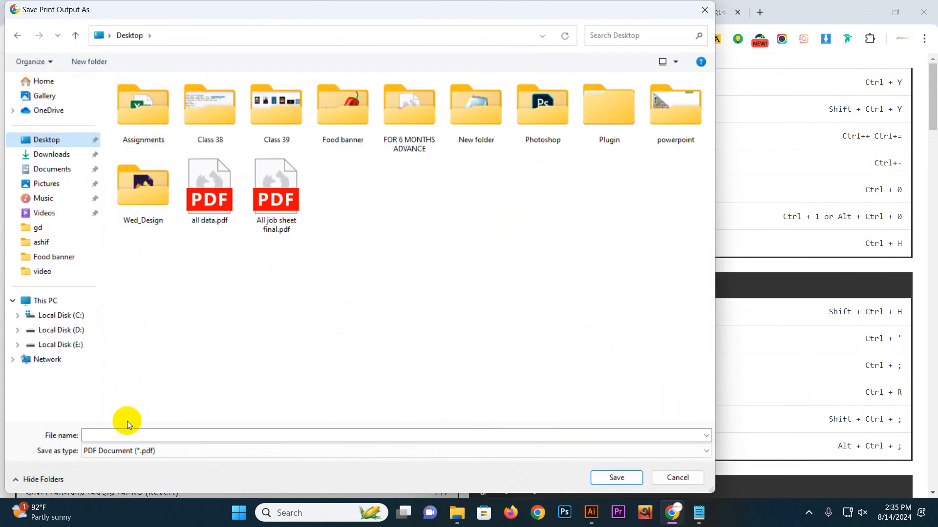
pyautogui.click(121, 437)
pyautogui.write('Photoshop')
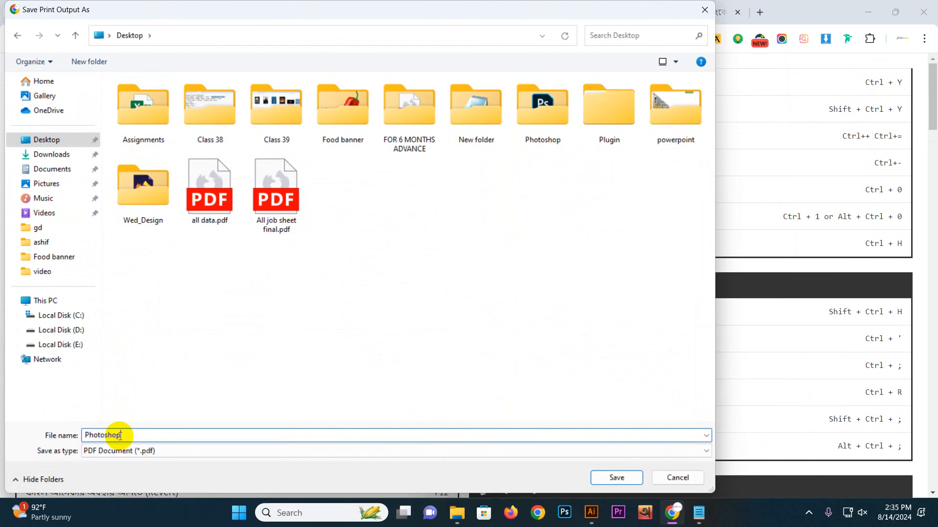
pyautogui.press('Return')
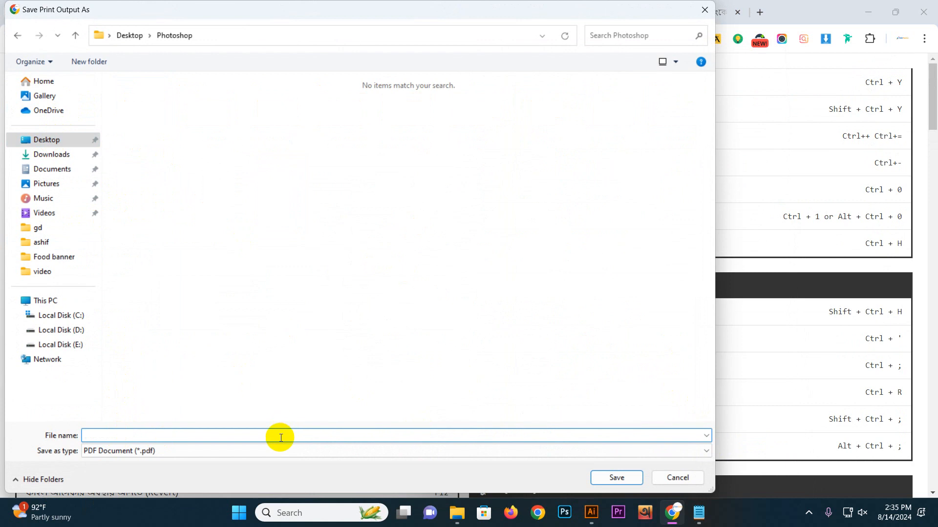
pyautogui.write('Phot')
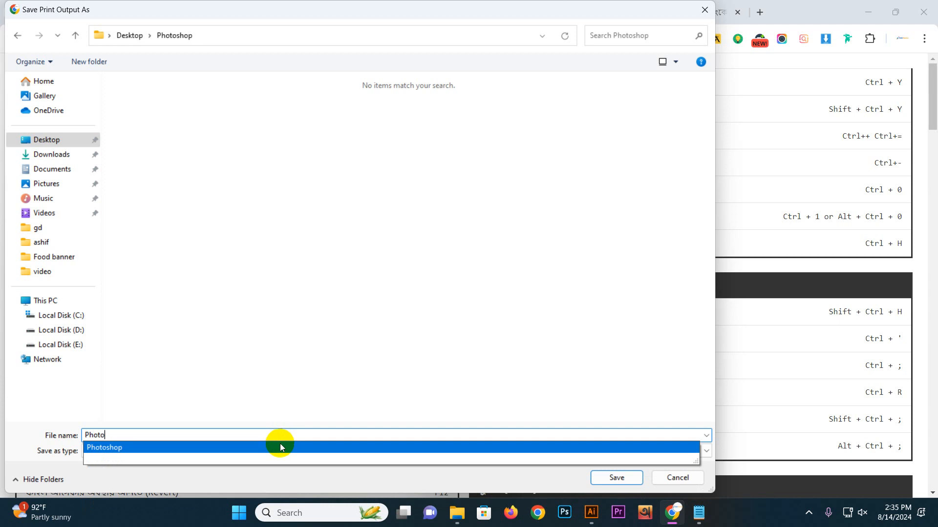
pyautogui.write('o')
pyautogui.click(542, 462)
pyautogui.click(603, 478)
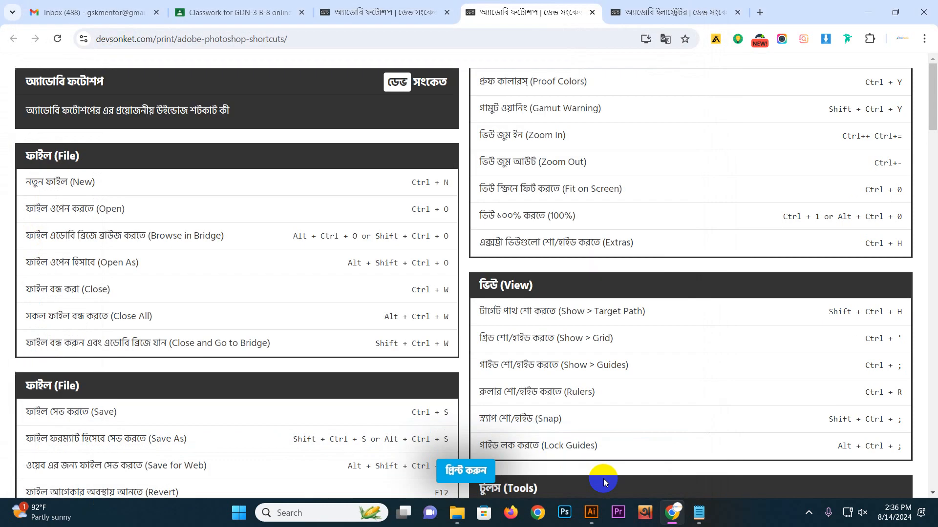
# Open the printable version of the Illustrator shortcuts page and save it with Microsoft Print to PDF as "Illustrator".
pyautogui.click(640, 13)
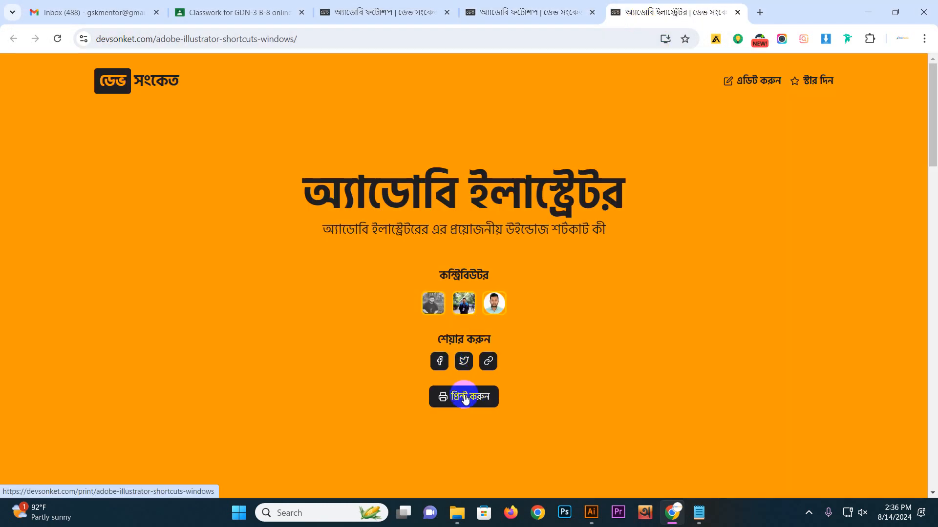
pyautogui.click(464, 395)
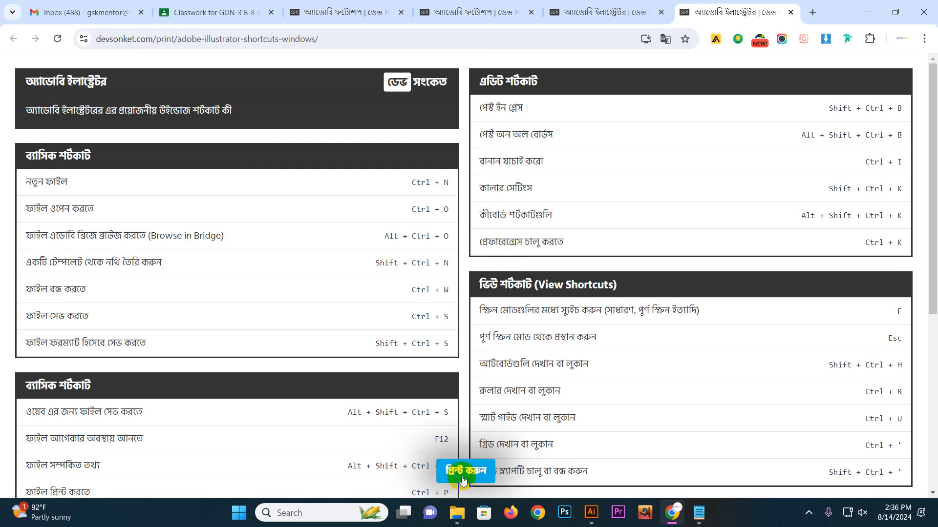
pyautogui.click(462, 478)
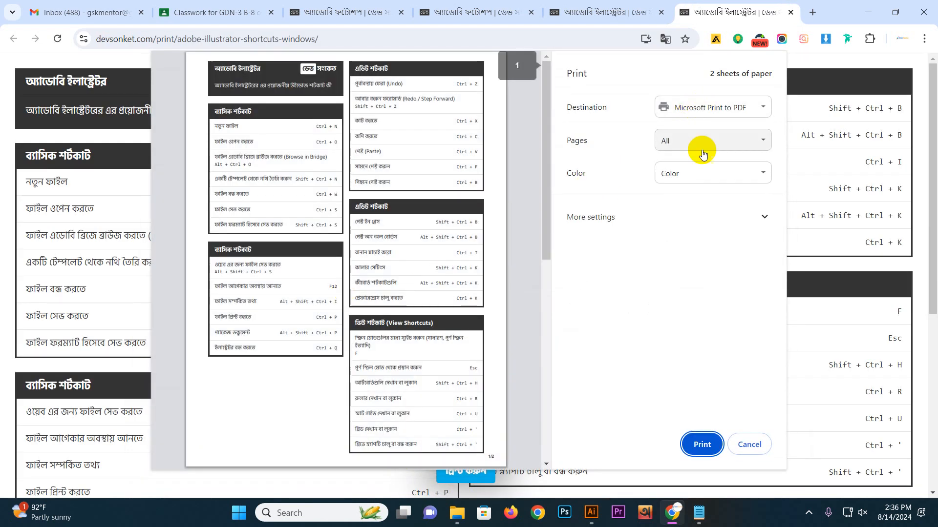
pyautogui.click(716, 455)
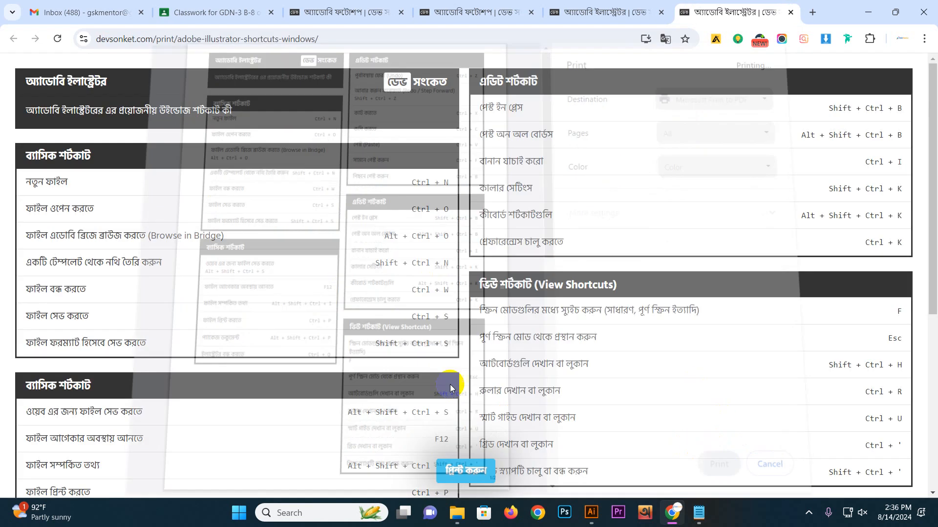
pyautogui.write('Illustrator')
pyautogui.press('Return')
# Skim the printable Illustrator shortcuts, close the devsonket.com tabs, and bring Adobe Illustrator to the front.
pyautogui.scroll(-5, 497, 200)
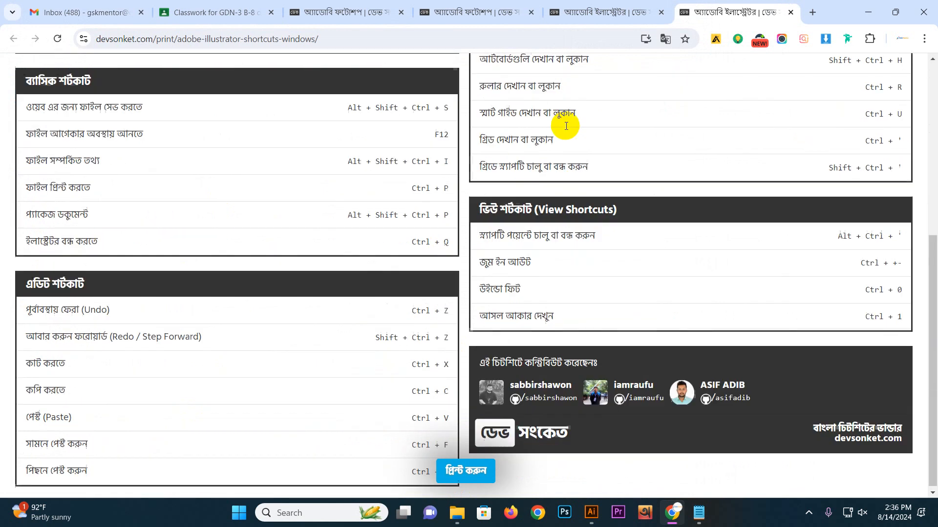
pyautogui.scroll(6, 489, 244)
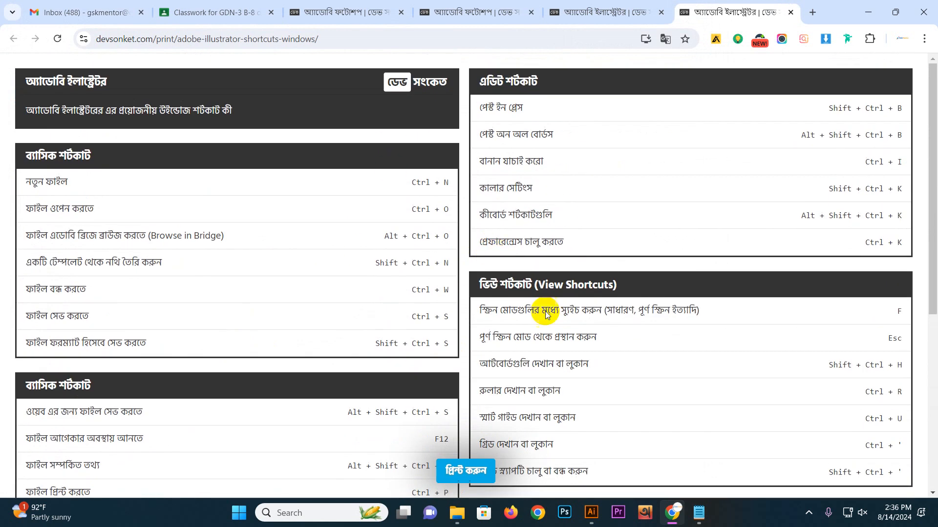
pyautogui.hotkey('ctrl', 'w')
pyautogui.hotkey('ctrl', 'w')
pyautogui.hotkey('ctrl', 'w')
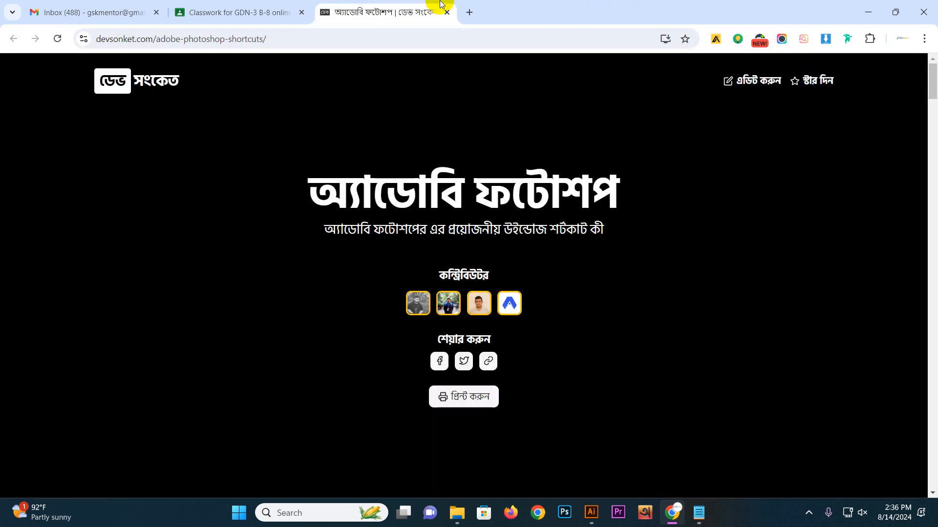
pyautogui.hotkey('ctrl', 'w')
pyautogui.click(604, 514)
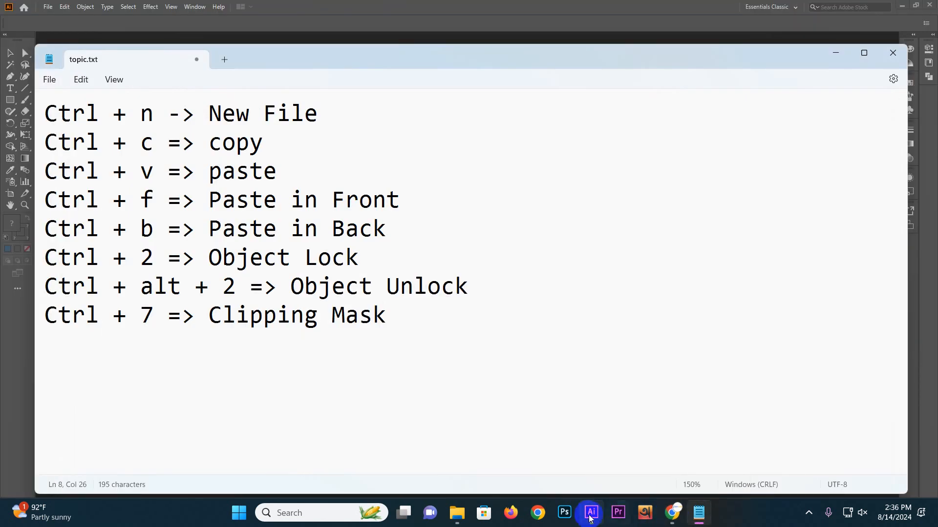
pyautogui.click(605, 519)
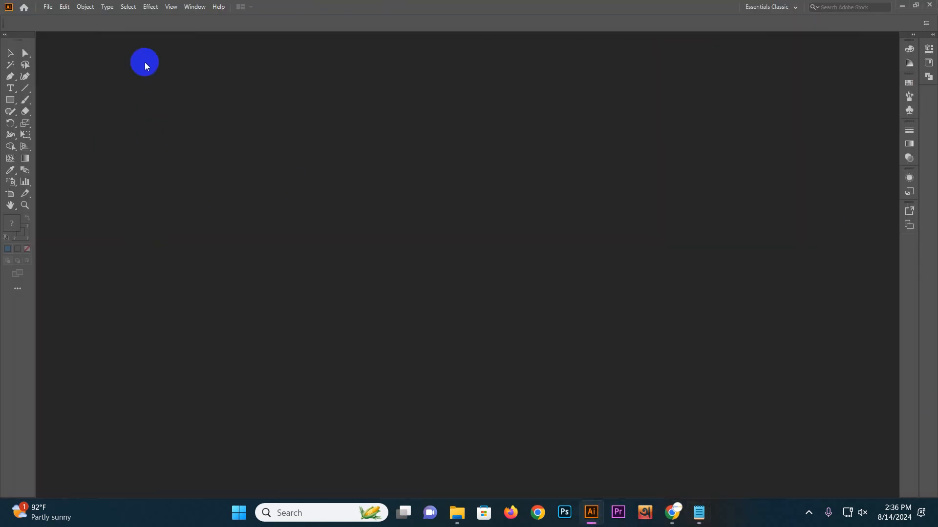
# Look over Illustrator's menus and find Adobe Illustrator 2020 in the list of all installed apps.
pyautogui.click(48, 7)
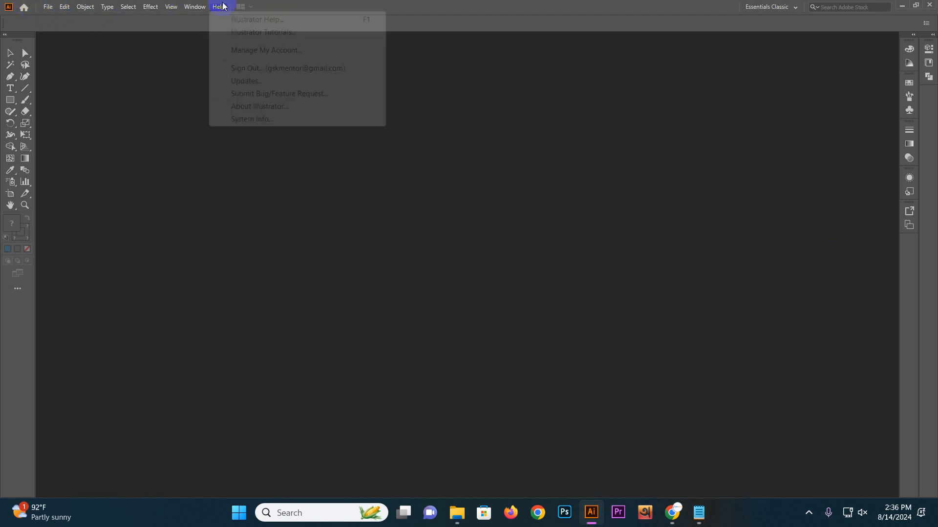
pyautogui.click(518, 438)
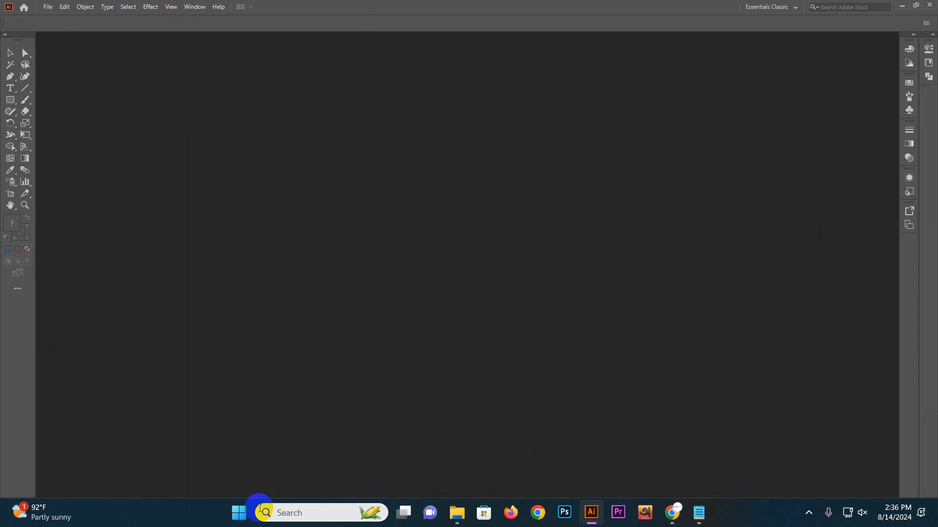
pyautogui.click(241, 512)
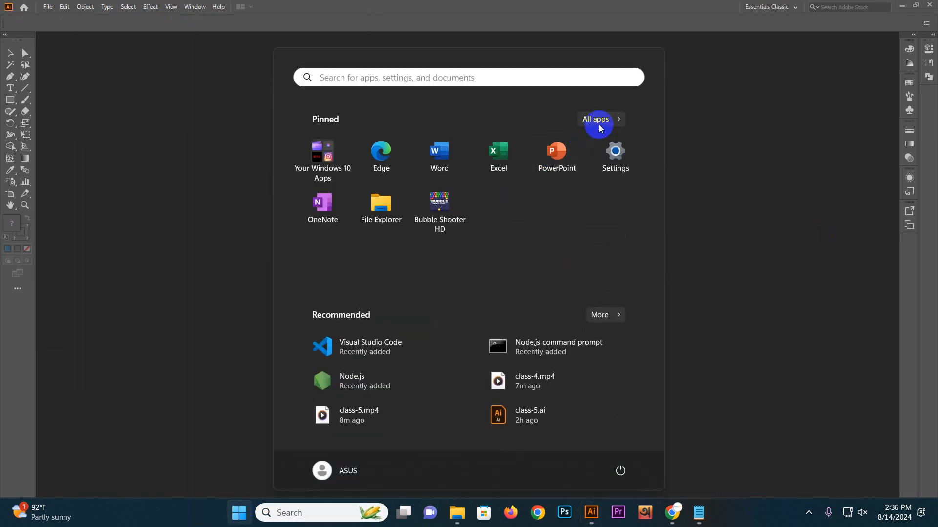
pyautogui.click(600, 122)
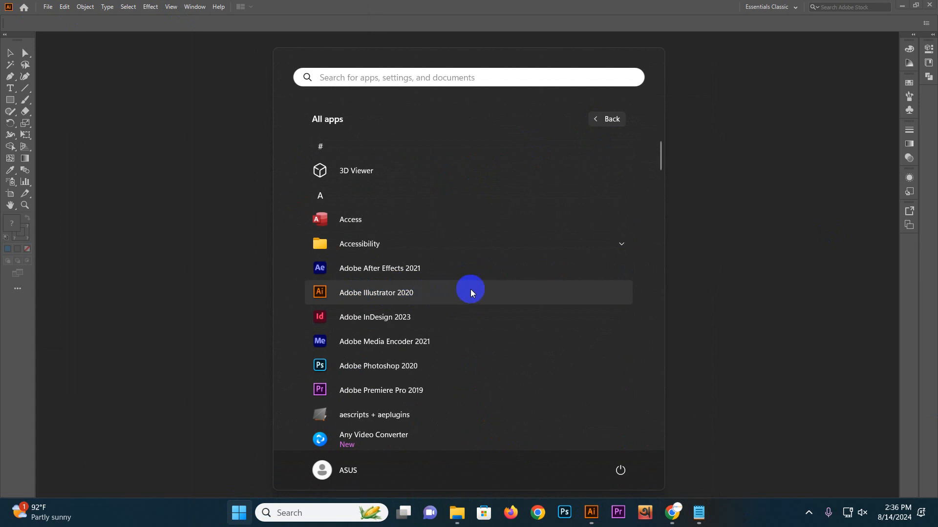
pyautogui.click(219, 224)
# Start a new document and move the New Document dialog aside.
pyautogui.click(47, 7)
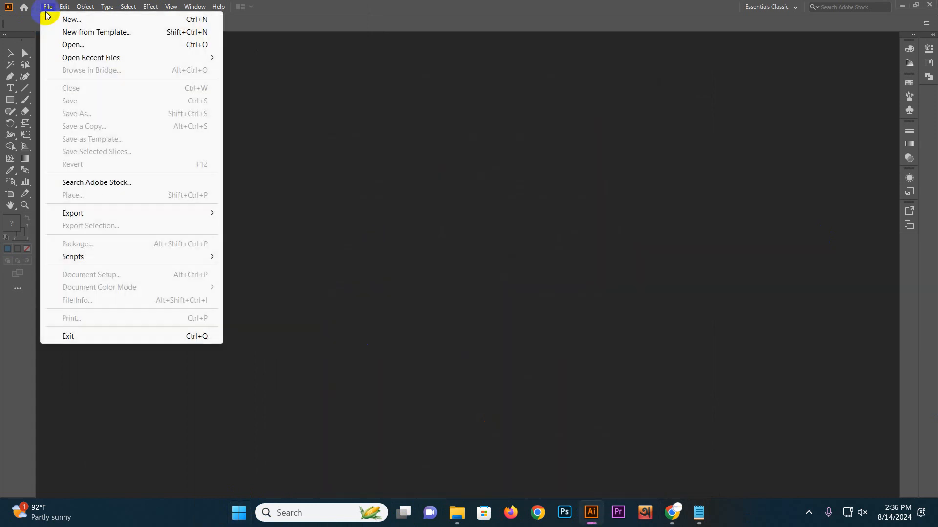
pyautogui.click(65, 21)
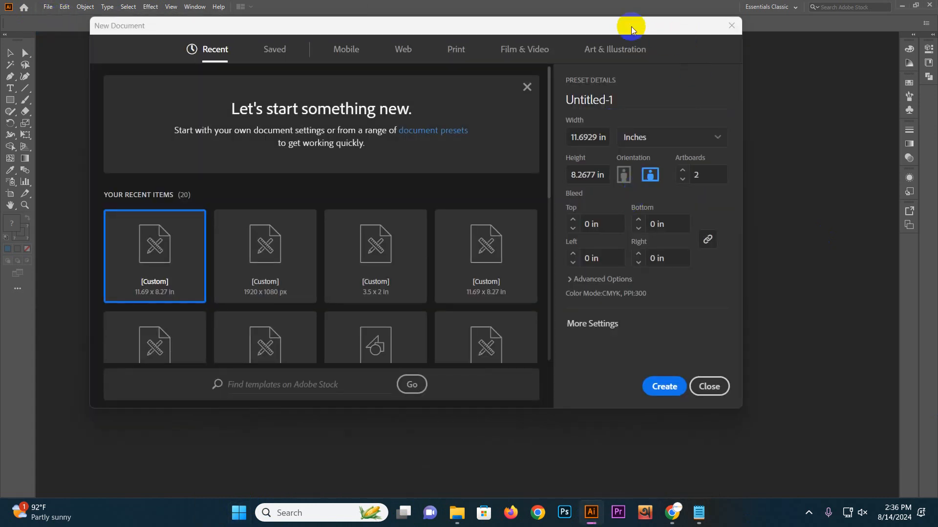
pyautogui.moveTo(628, 25); pyautogui.dragTo(509, 34)
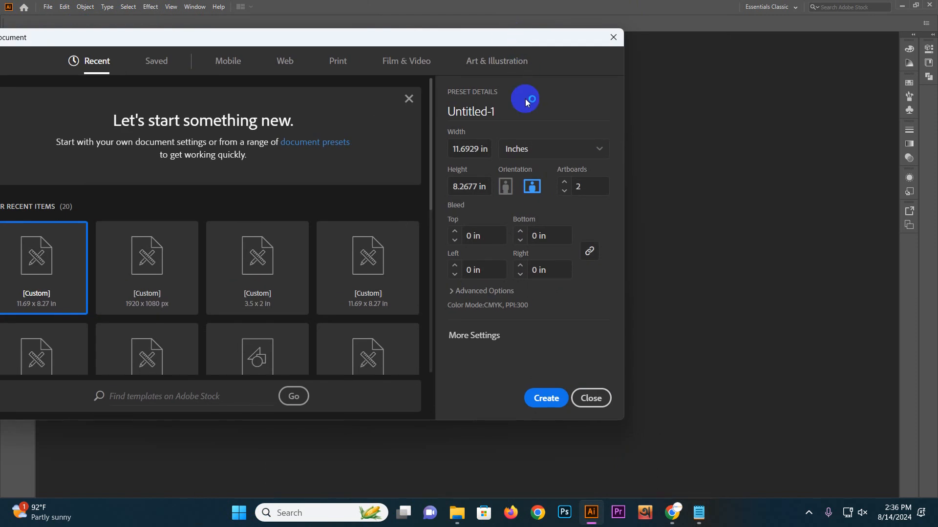
pyautogui.click(908, 433)
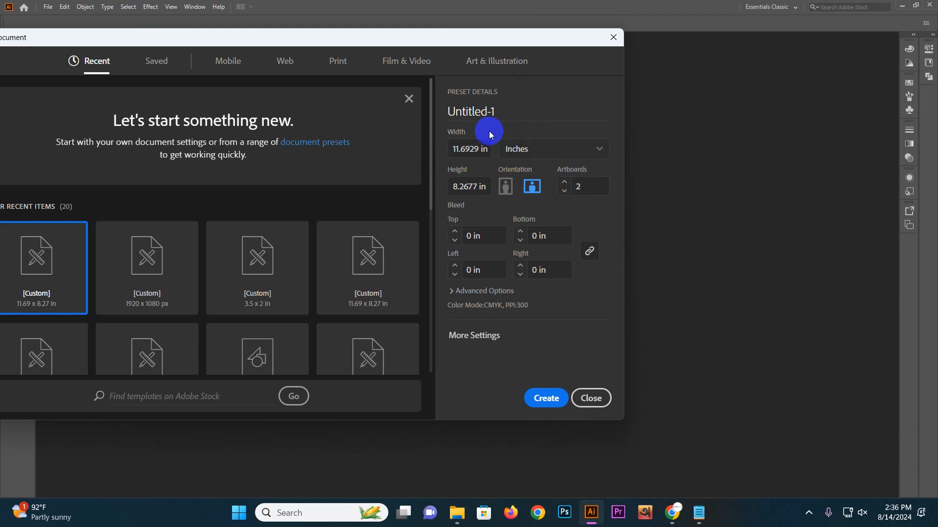
# Examine the new document's name, available units for the width, and number of artboards.
pyautogui.moveTo(502, 109); pyautogui.dragTo(446, 110)
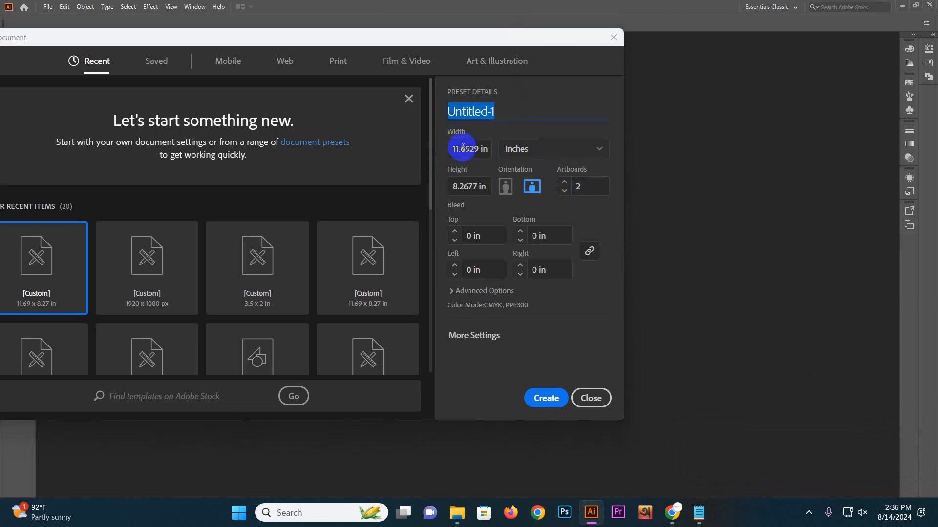
pyautogui.click(531, 149)
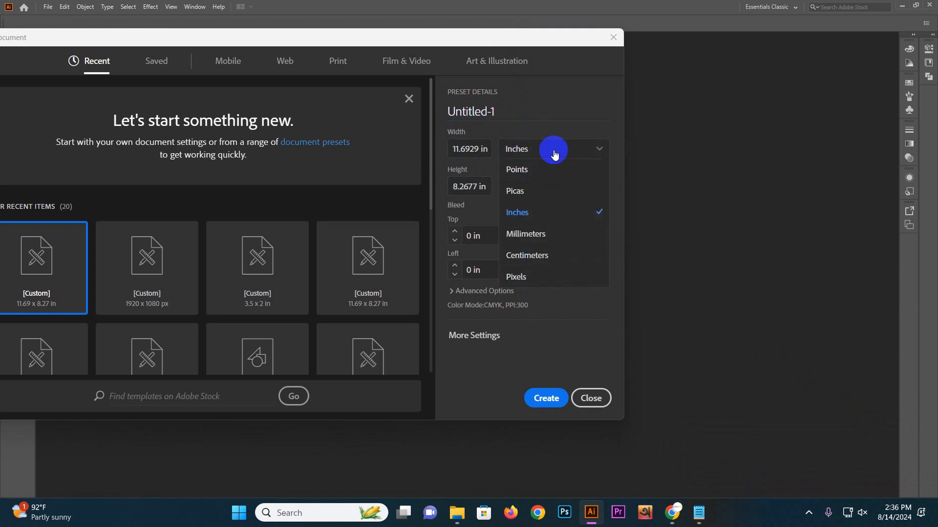
pyautogui.click(541, 101)
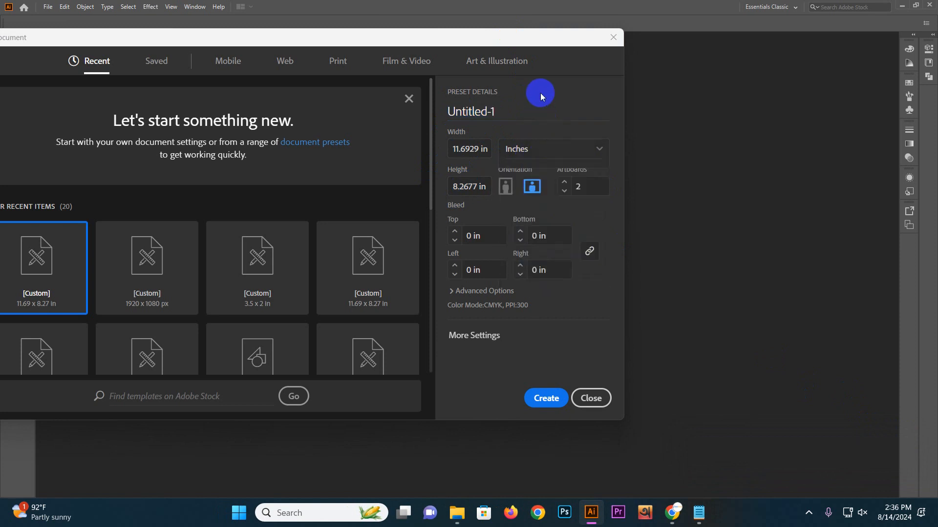
pyautogui.click(501, 112)
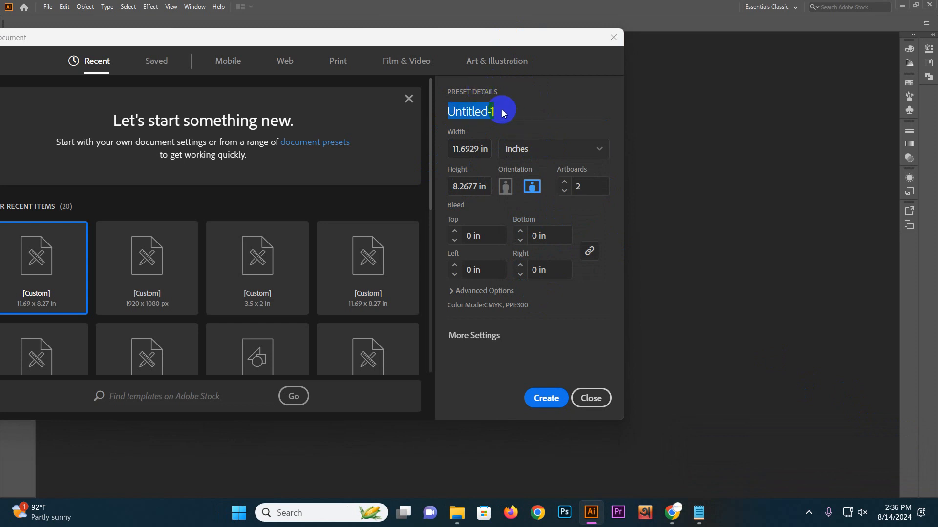
pyautogui.click(478, 138)
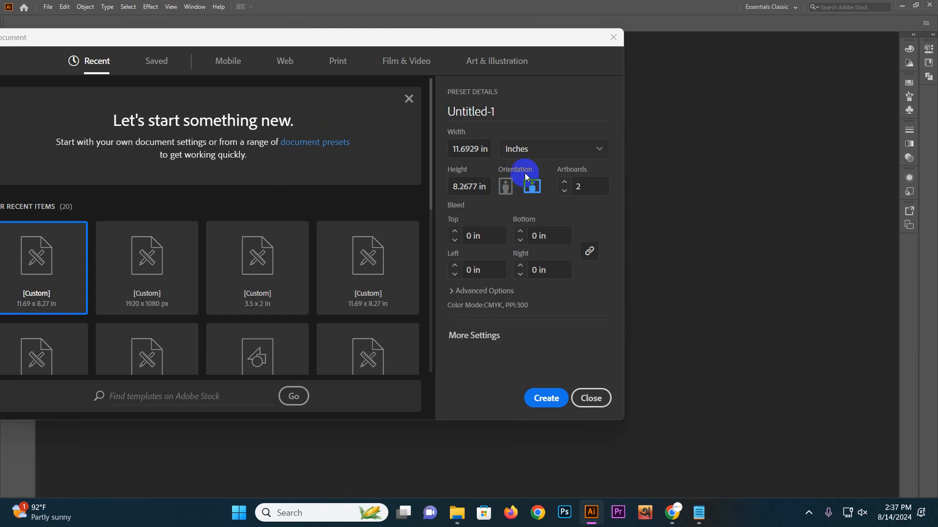
pyautogui.click(589, 186)
# Launch Microsoft Word, dismiss the activation wizard, and create a blank document.
pyautogui.press('super')
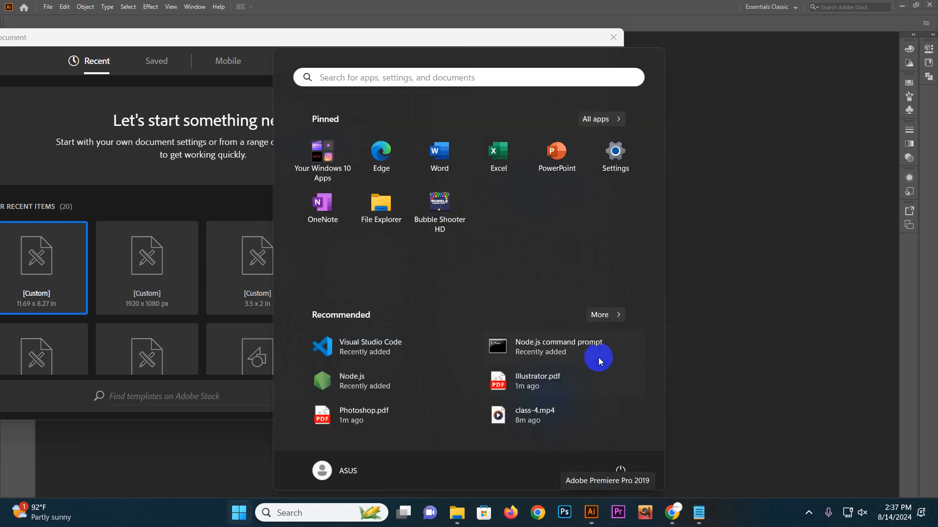
pyautogui.click(442, 166)
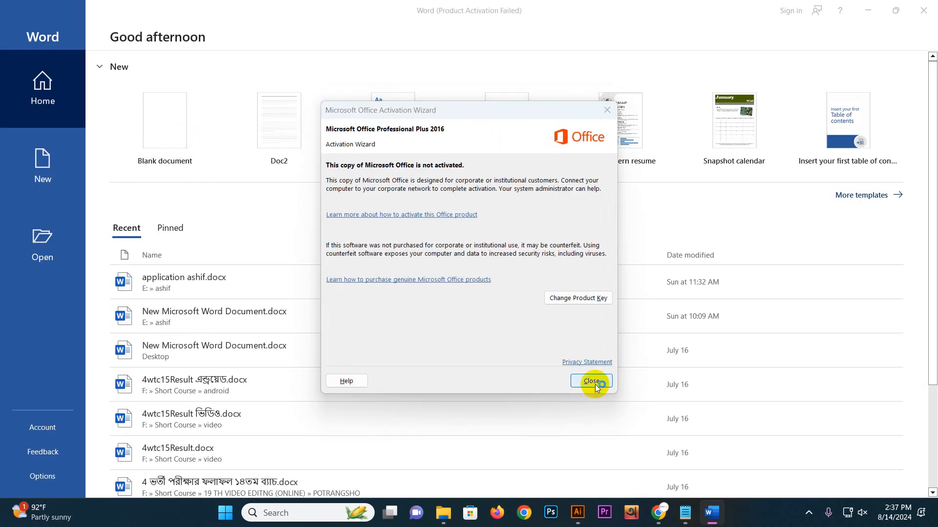
pyautogui.click(595, 384)
pyautogui.click(170, 147)
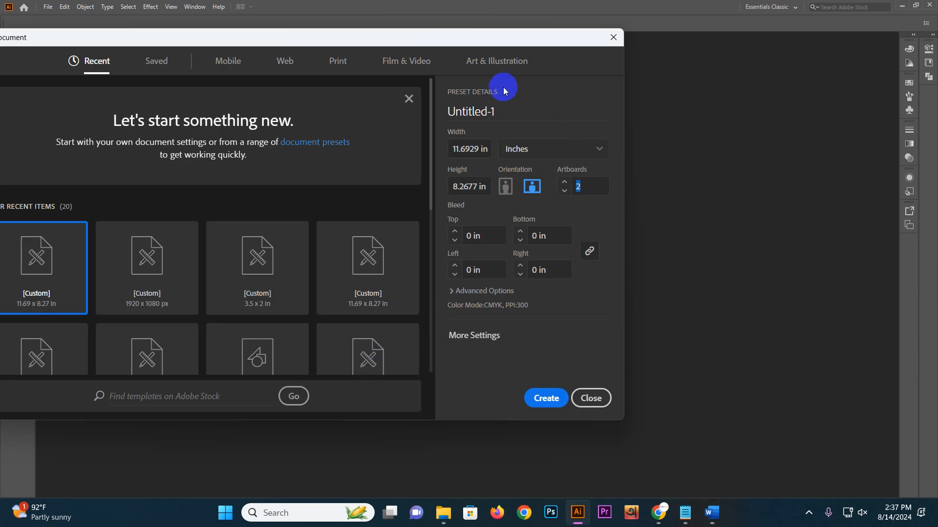
# Back in Illustrator, set the new document to 12 artboards with portrait orientation.
pyautogui.moveTo(460, 36); pyautogui.dragTo(566, 49)
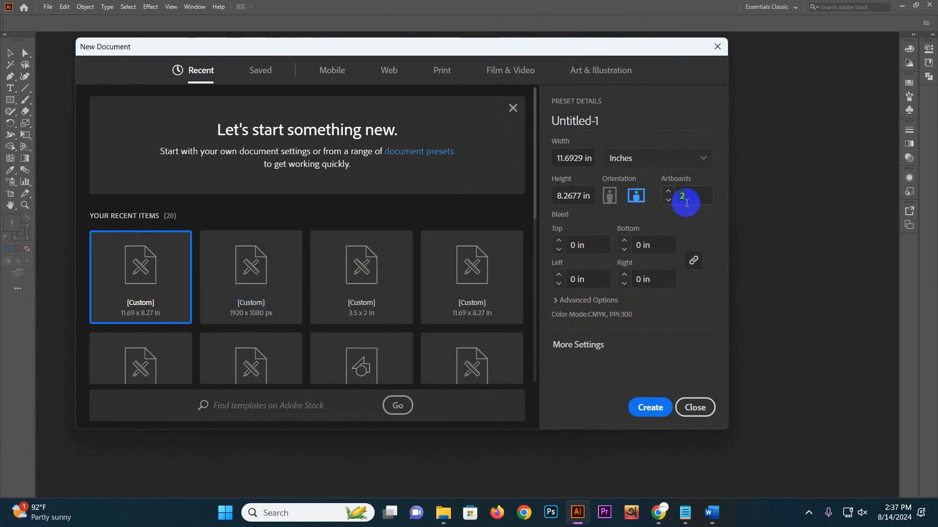
pyautogui.click(709, 199)
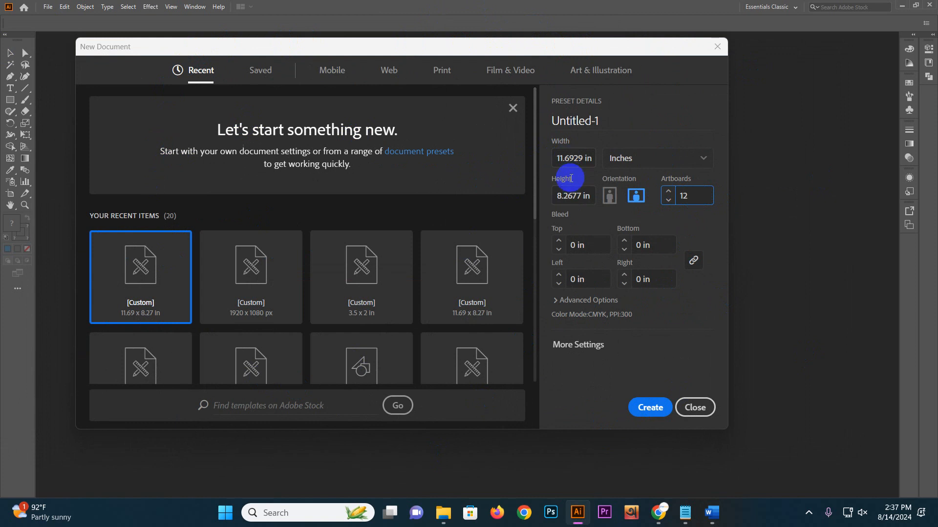
pyautogui.click(609, 196)
pyautogui.moveTo(688, 195); pyautogui.dragTo(673, 195)
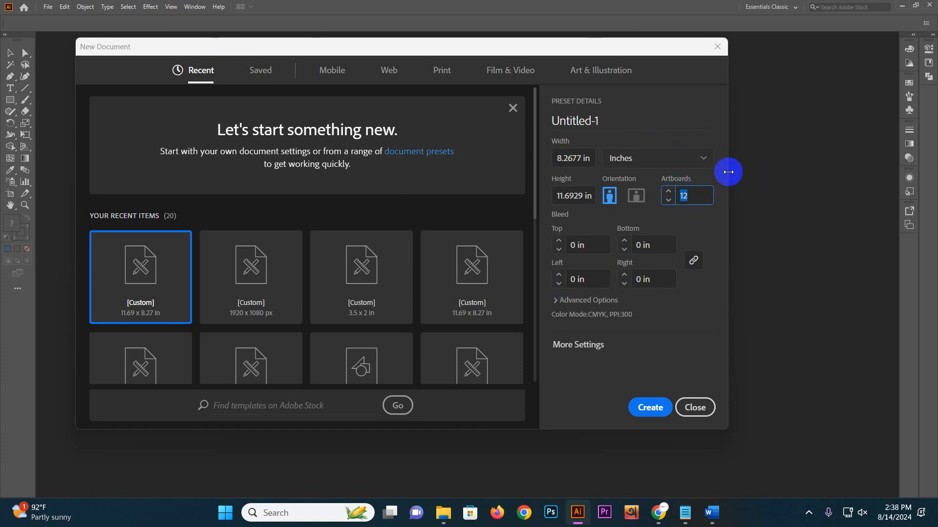
# Narrow the New Document dialog and switch to the Word window to look at the blank document.
pyautogui.moveTo(732, 185); pyautogui.dragTo(659, 186)
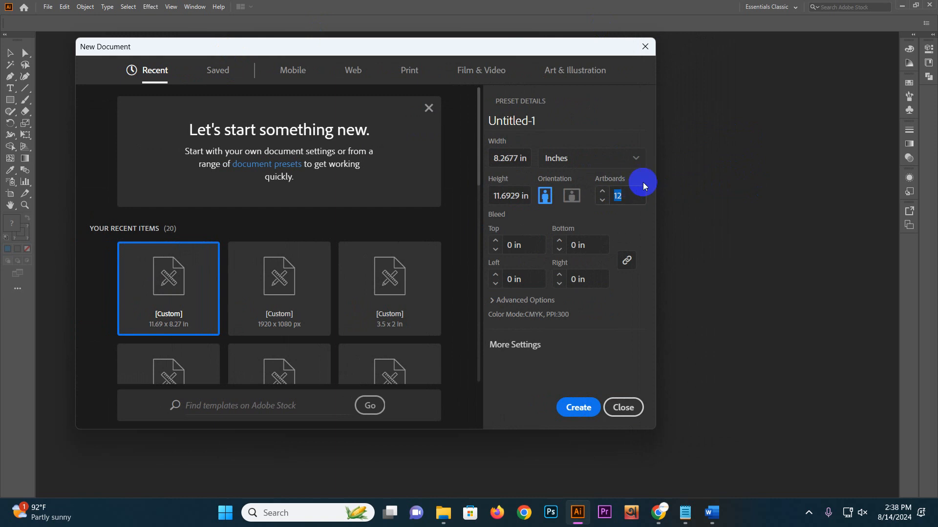
pyautogui.click(625, 199)
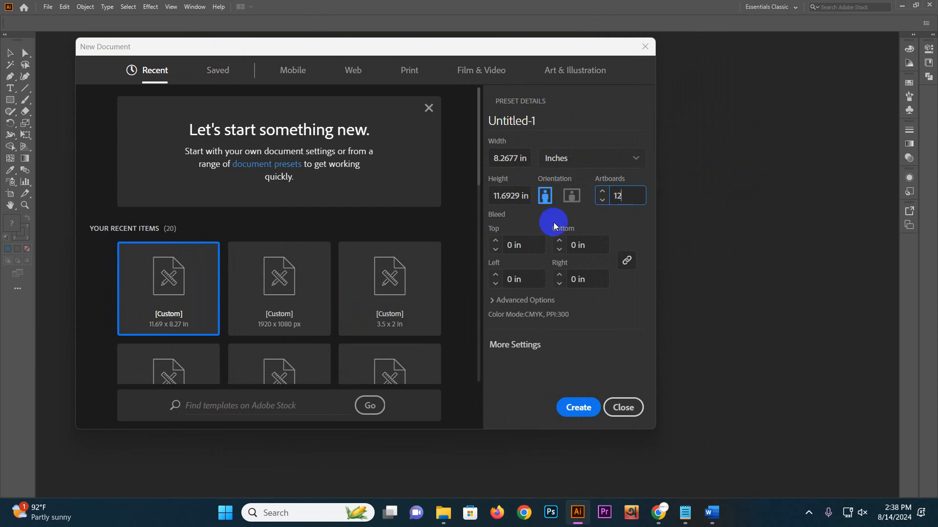
pyautogui.click(506, 216)
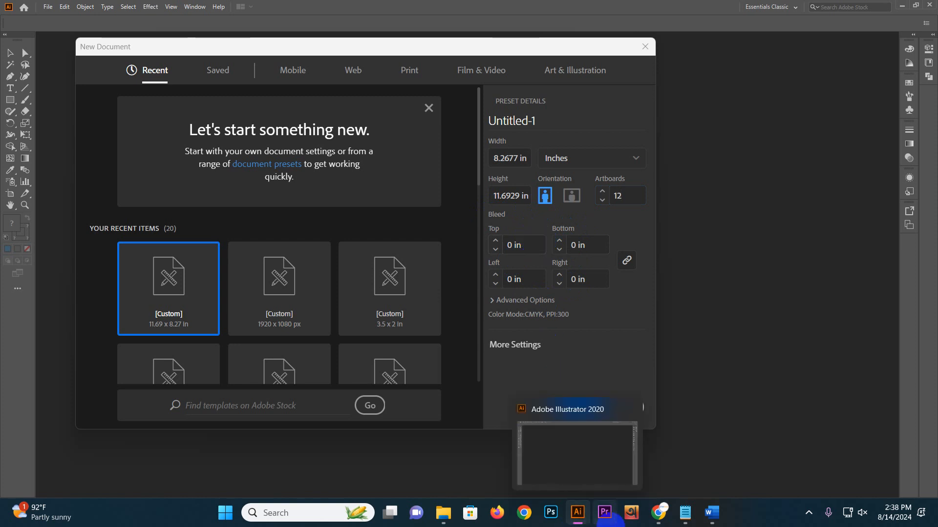
pyautogui.moveTo(712, 513)
pyautogui.click(693, 461)
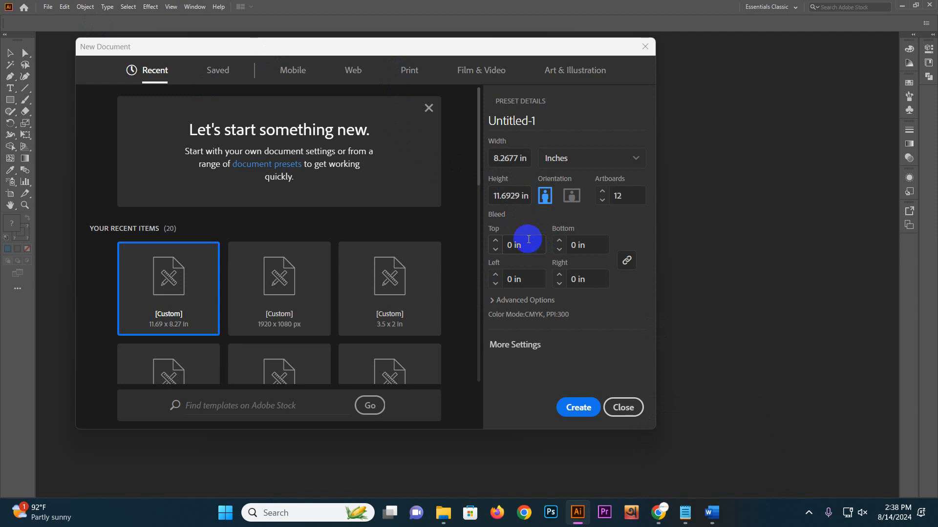
# Set the new Illustrator document's bleed to 0.125 in on all four sides.
pyautogui.click(516, 252)
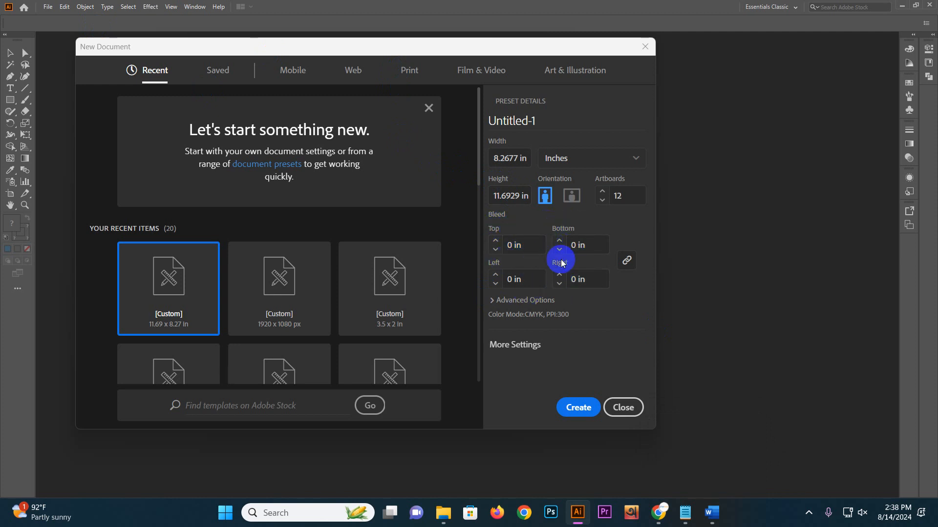
pyautogui.click(508, 238)
pyautogui.write('0.128')
pyautogui.press('BackSpace')
pyautogui.write('5')
pyautogui.press('Tab')
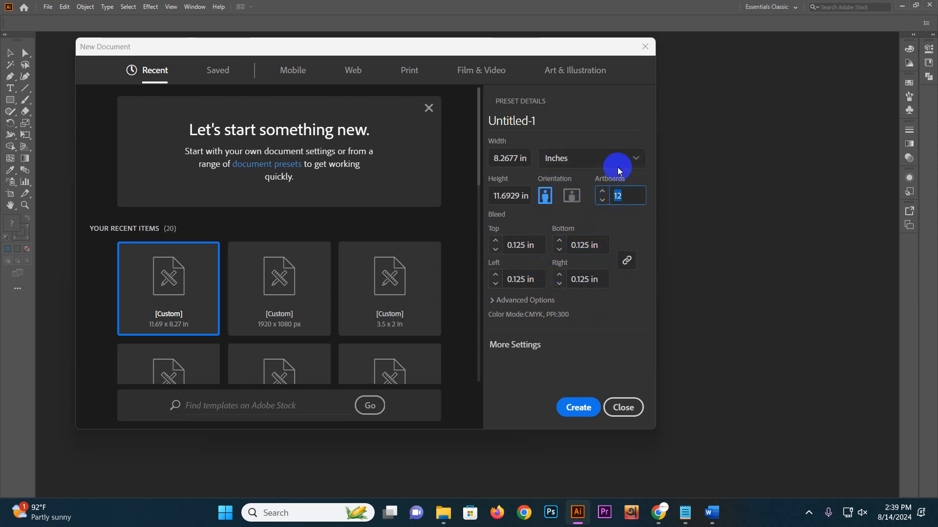
pyautogui.click(618, 196)
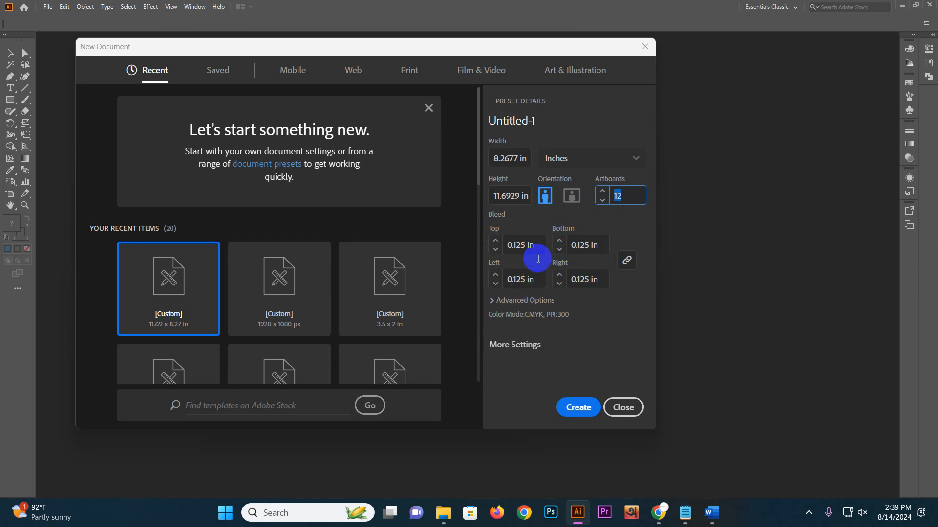
# Expand the advanced options and examine the color mode and raster effects choices, keeping CMYK Color and High (300 ppi).
pyautogui.click(514, 299)
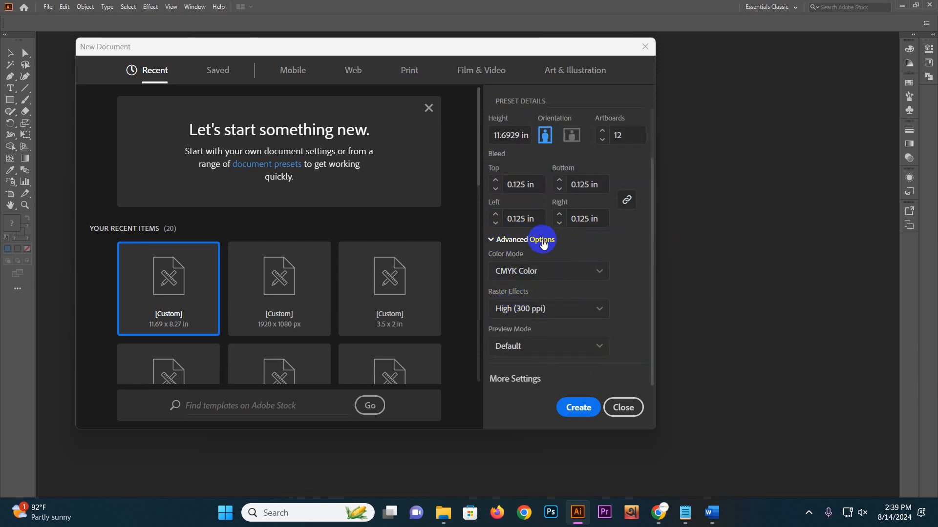
pyautogui.click(541, 273)
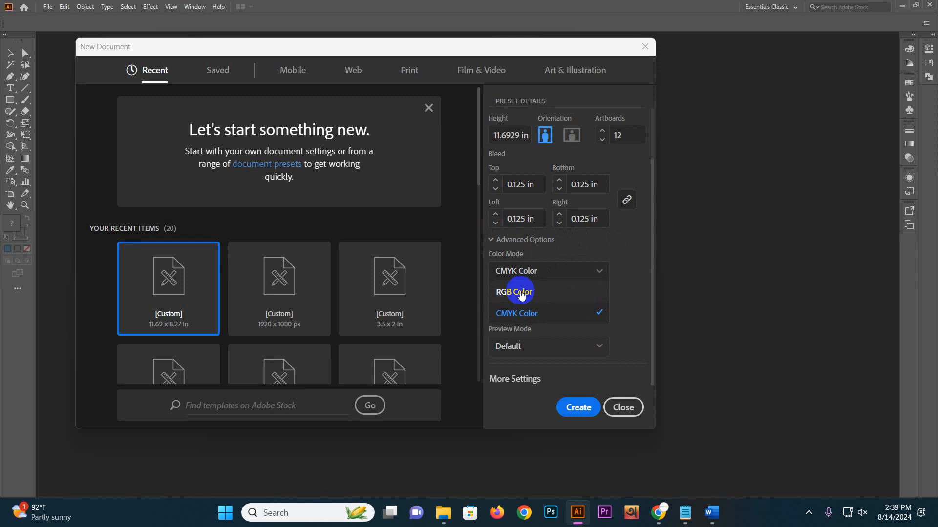
pyautogui.click(626, 272)
pyautogui.click(523, 270)
pyautogui.click(615, 270)
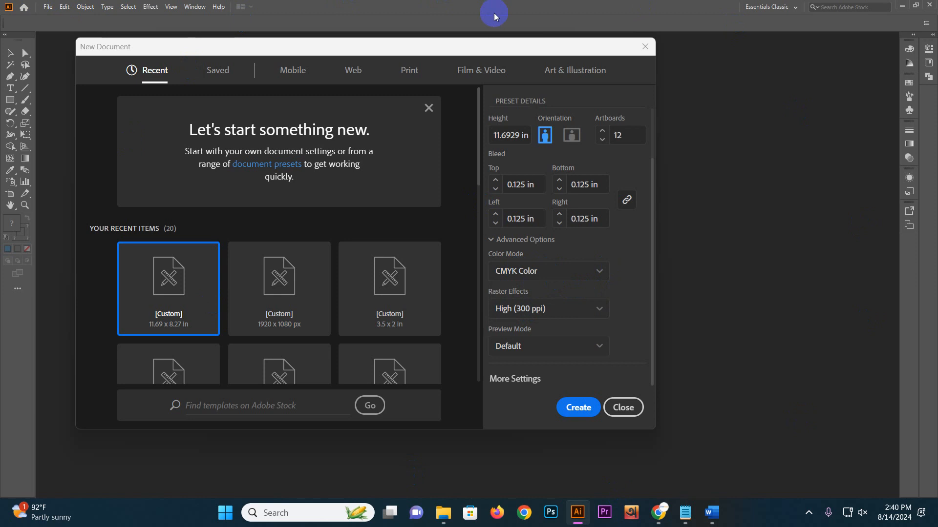
pyautogui.click(538, 313)
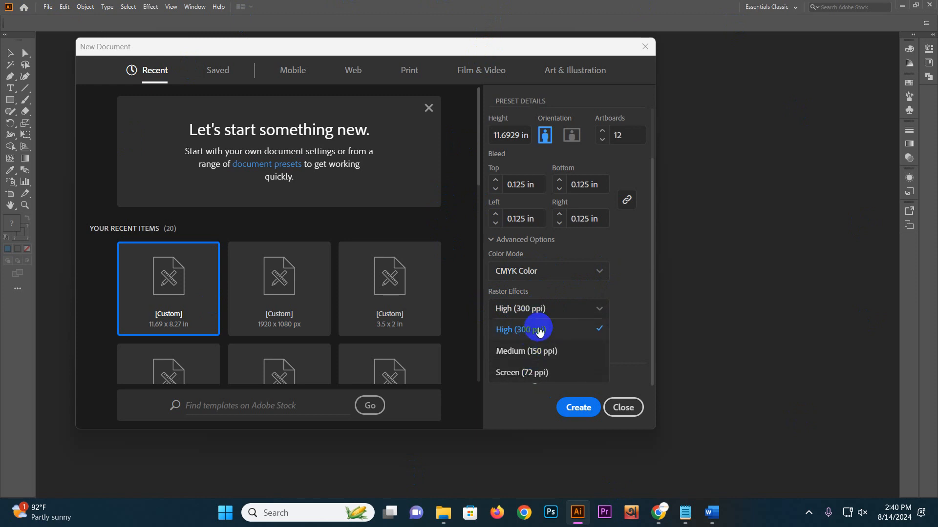
pyautogui.click(617, 285)
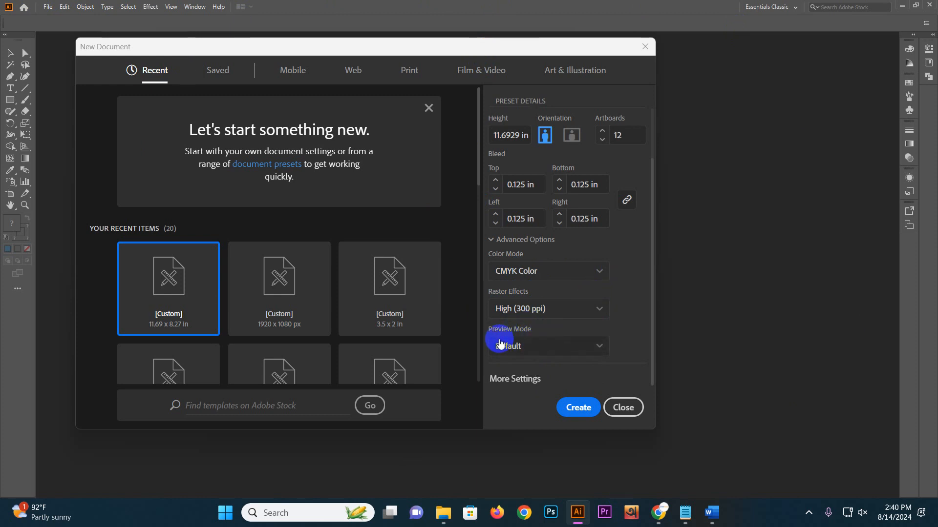
# Review the additional document settings, keep the artboards gridded by row in 2 columns, and create the document.
pyautogui.click(521, 386)
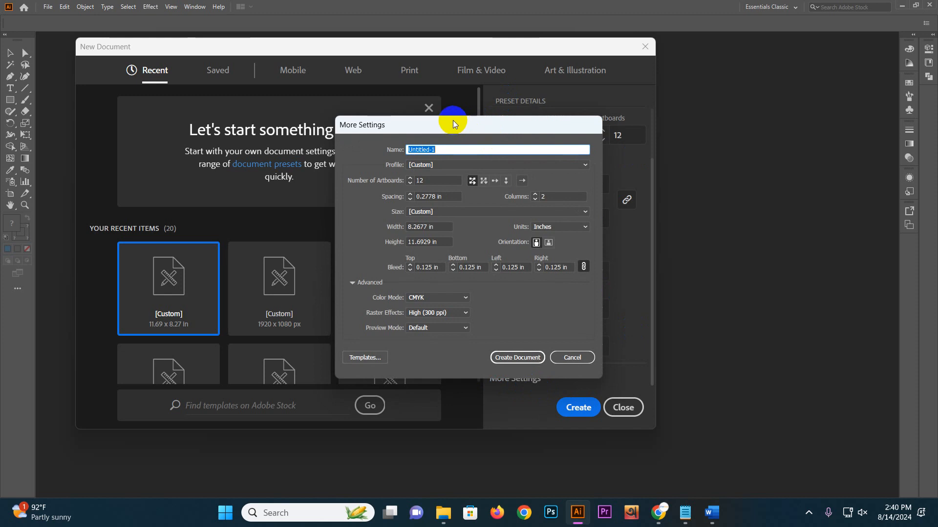
pyautogui.moveTo(456, 121); pyautogui.dragTo(340, 112)
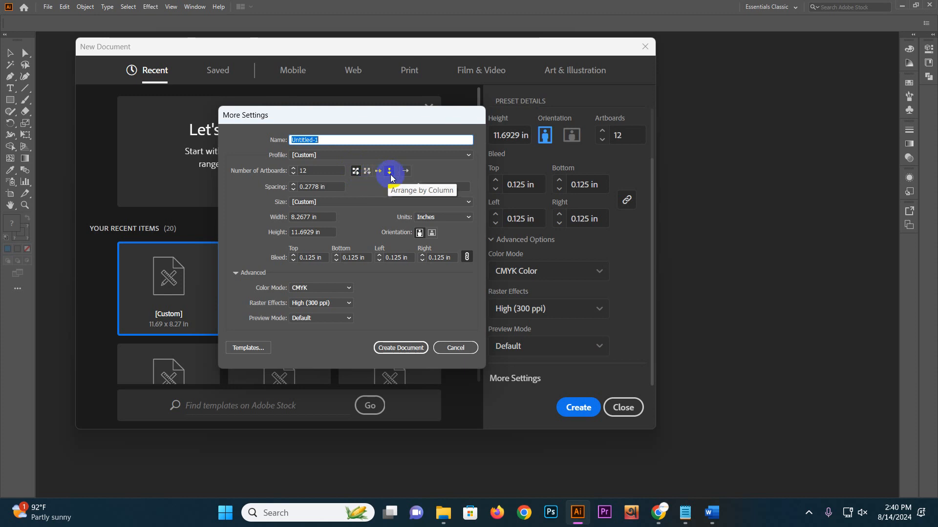
pyautogui.click(356, 170)
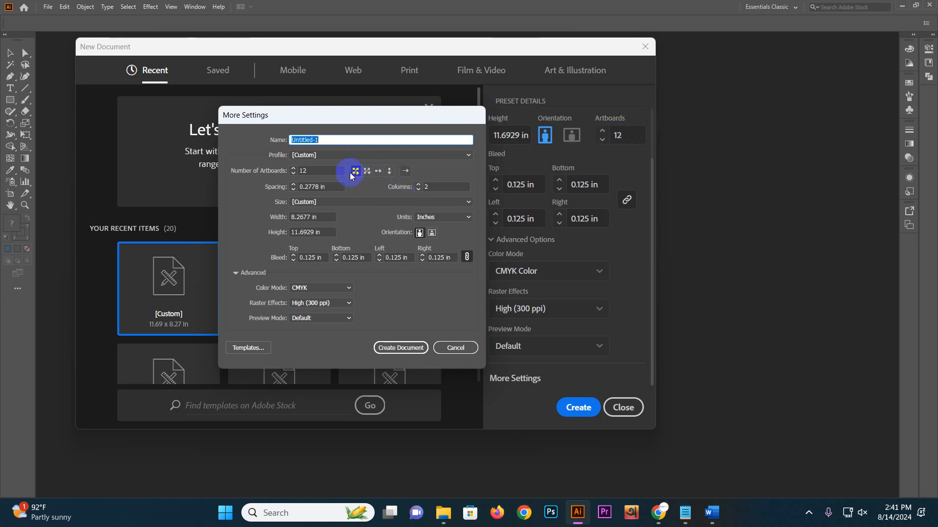
pyautogui.click(429, 186)
pyautogui.moveTo(429, 183); pyautogui.dragTo(418, 184)
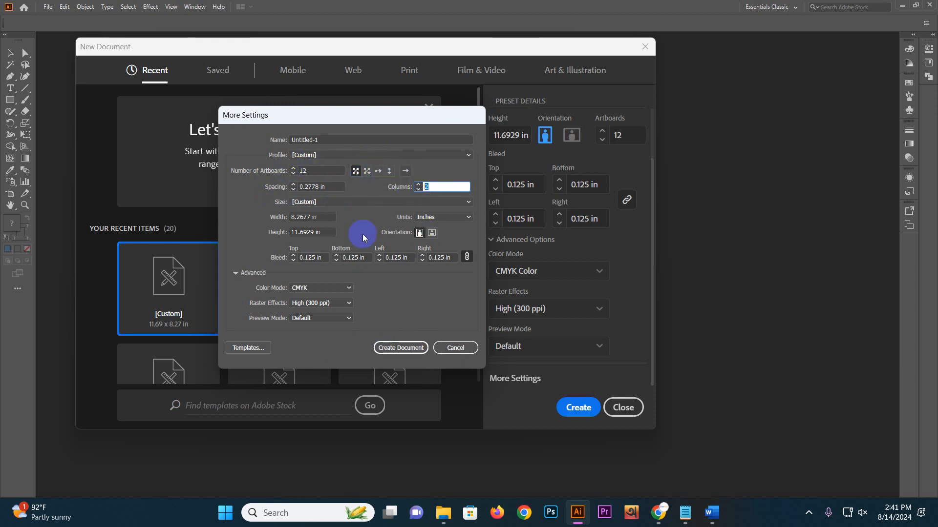
pyautogui.click(400, 348)
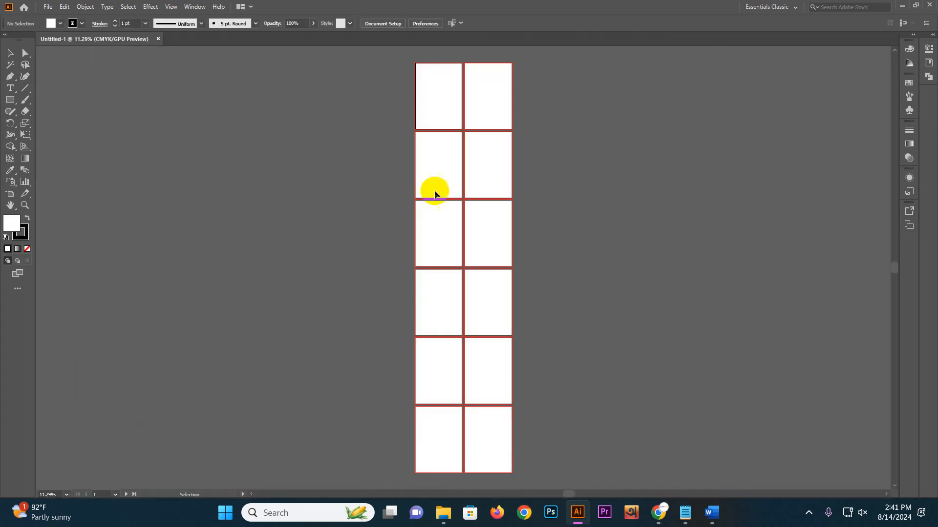
# Activate several artboards in the upper rows of the two-column grid to examine their arrangement and order.
pyautogui.click(450, 165)
pyautogui.click(501, 169)
pyautogui.click(460, 214)
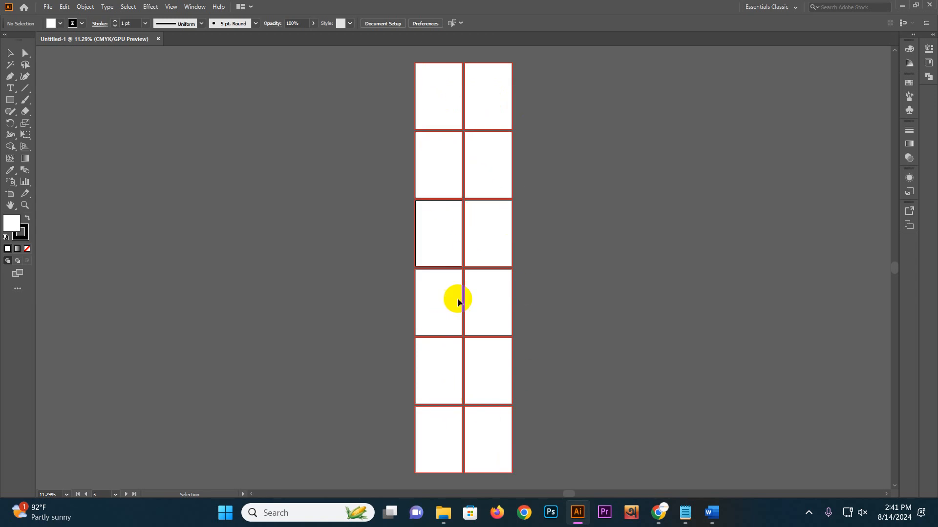
pyautogui.press('z')
pyautogui.moveTo(453, 147); pyautogui.dragTo(596, 268)
pyautogui.moveTo(484, 164); pyautogui.dragTo(454, 316)
pyautogui.press('v')
pyautogui.click(368, 131)
pyautogui.click(512, 132)
pyautogui.click(387, 312)
pyautogui.click(527, 312)
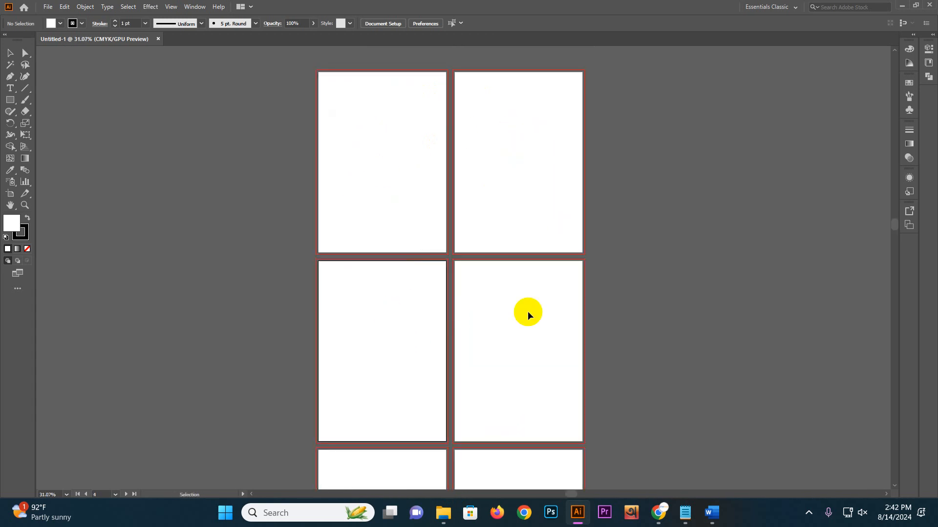
pyautogui.click(369, 183)
pyautogui.click(465, 175)
pyautogui.click(365, 285)
pyautogui.click(493, 288)
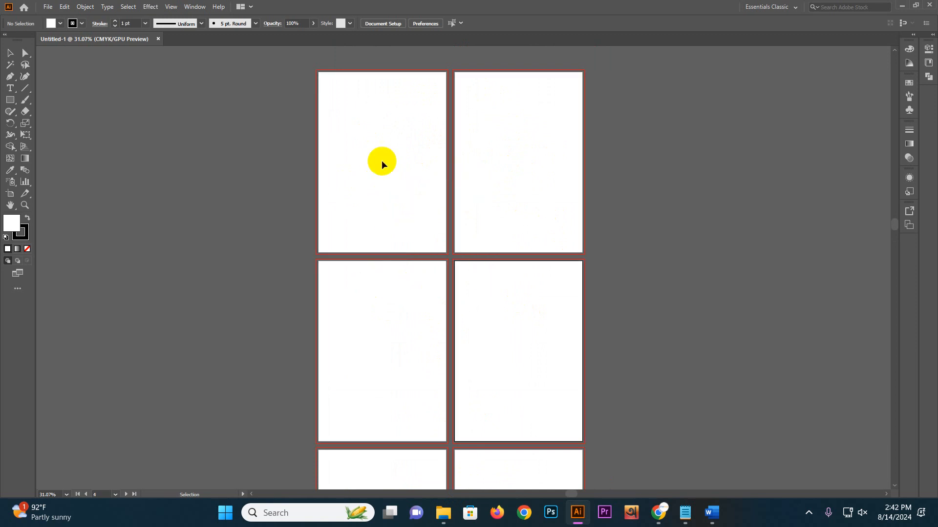
# Examine the gaps between artboards and the red bleed line around the corner of the first artboard up close.
pyautogui.moveTo(529, 301); pyautogui.dragTo(459, 283)
pyautogui.moveTo(554, 364); pyautogui.dragTo(496, 117)
pyautogui.moveTo(473, 231); pyautogui.dragTo(541, 267)
pyautogui.moveTo(393, 378); pyautogui.dragTo(419, 339)
pyautogui.moveTo(364, 160); pyautogui.dragTo(505, 316)
pyautogui.moveTo(339, 142); pyautogui.dragTo(456, 464)
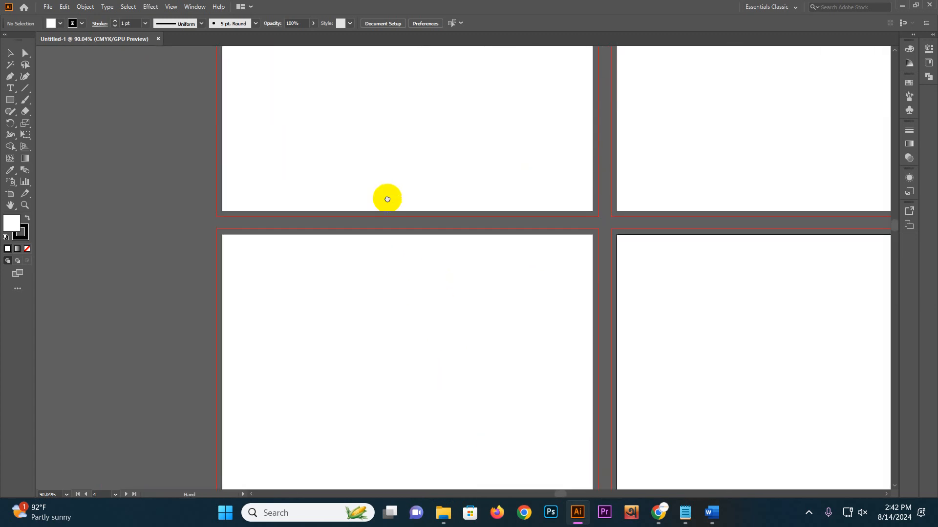
pyautogui.moveTo(358, 74); pyautogui.dragTo(318, 417)
pyautogui.moveTo(326, 202); pyautogui.dragTo(318, 296)
pyautogui.moveTo(269, 222); pyautogui.dragTo(416, 312)
pyautogui.moveTo(58, 71); pyautogui.dragTo(405, 352)
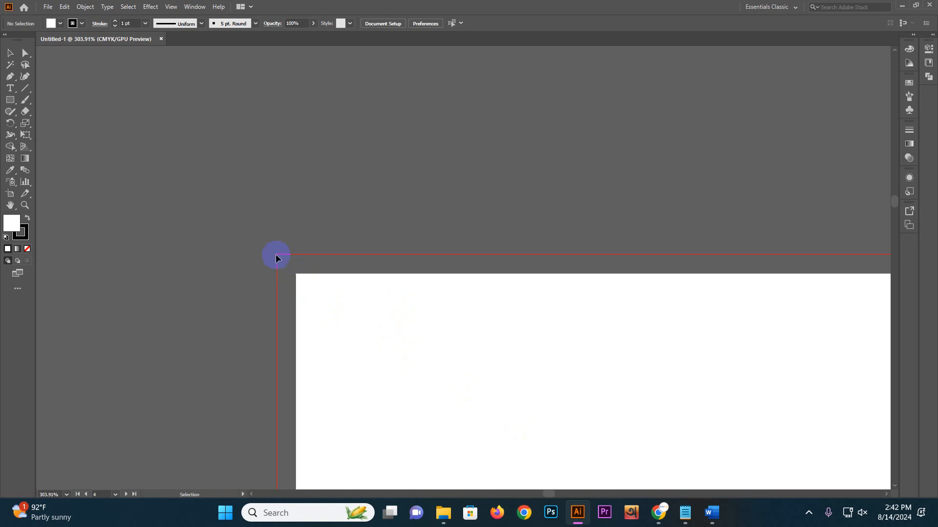
pyautogui.click(299, 279)
pyautogui.moveTo(434, 318); pyautogui.dragTo(388, 297)
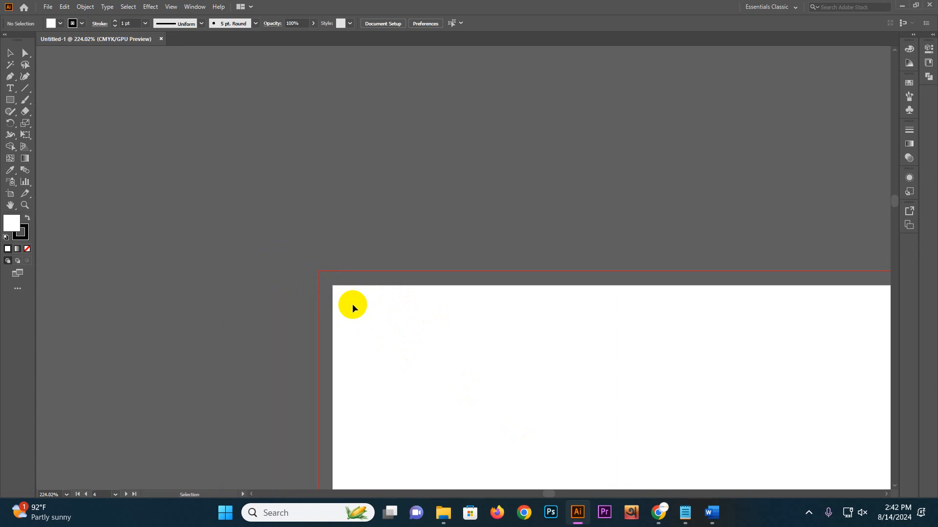
# Look through all rows of artboards from the first pair down to the last pair.
pyautogui.hotkey('ctrl', '0')
pyautogui.moveTo(422, 276); pyautogui.dragTo(356, 264)
pyautogui.moveTo(325, 115); pyautogui.dragTo(365, 298)
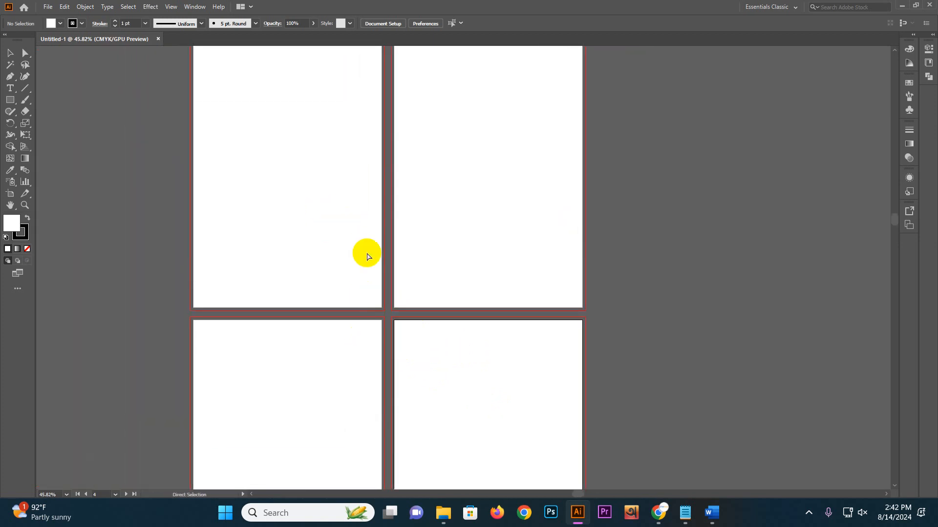
pyautogui.moveTo(383, 245); pyautogui.dragTo(311, 220)
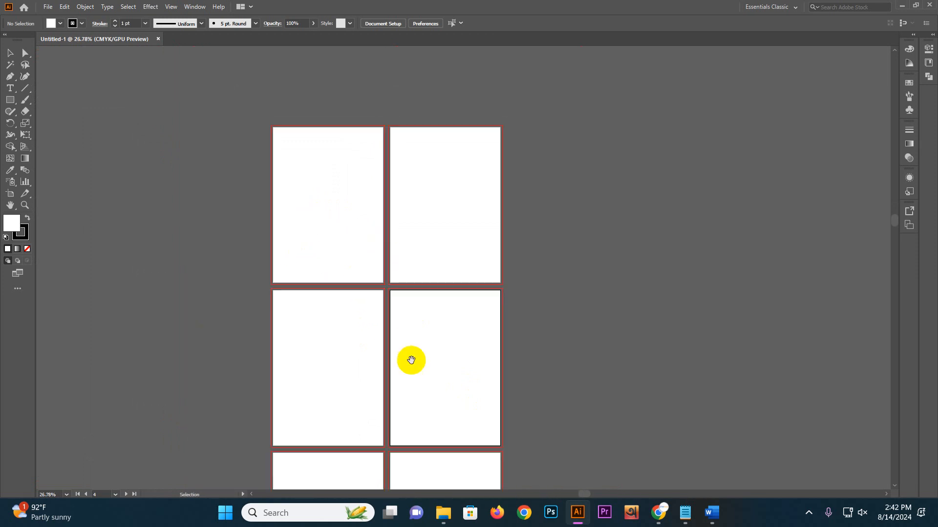
pyautogui.moveTo(391, 346); pyautogui.dragTo(372, 177)
pyautogui.moveTo(432, 344); pyautogui.dragTo(429, 177)
pyautogui.moveTo(450, 341); pyautogui.dragTo(435, 201)
pyautogui.moveTo(412, 351); pyautogui.dragTo(410, 182)
pyautogui.moveTo(415, 358); pyautogui.dragTo(413, 303)
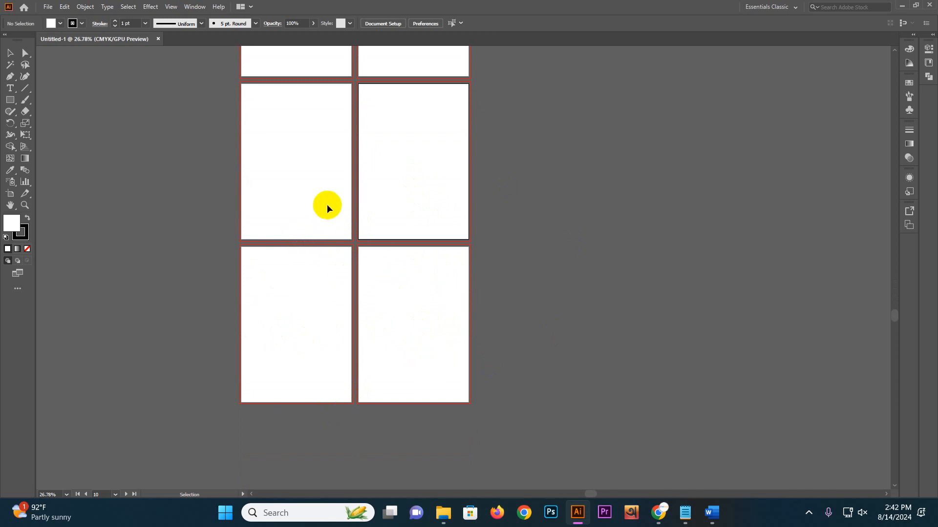
# Delete Artboard 7 and Artboard 8 with the Artboard tool.
pyautogui.click(11, 195)
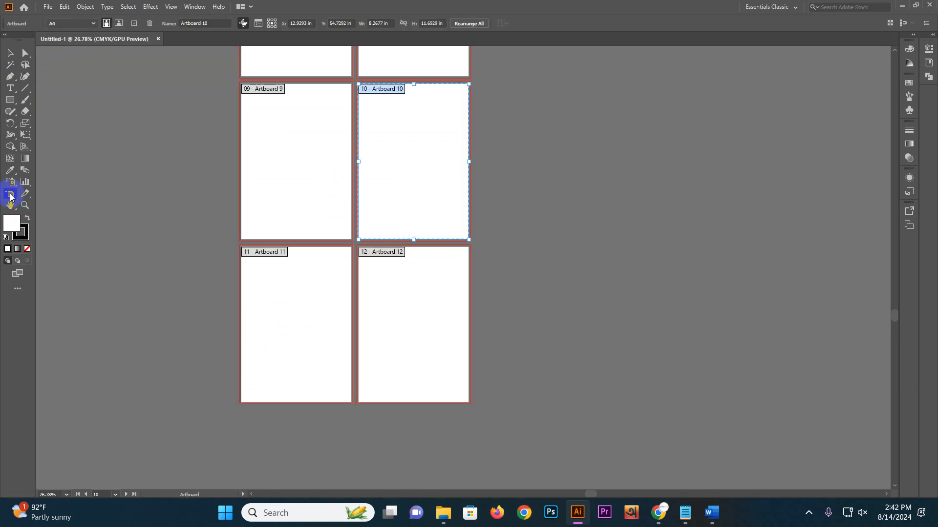
pyautogui.scroll(3, 273, 225)
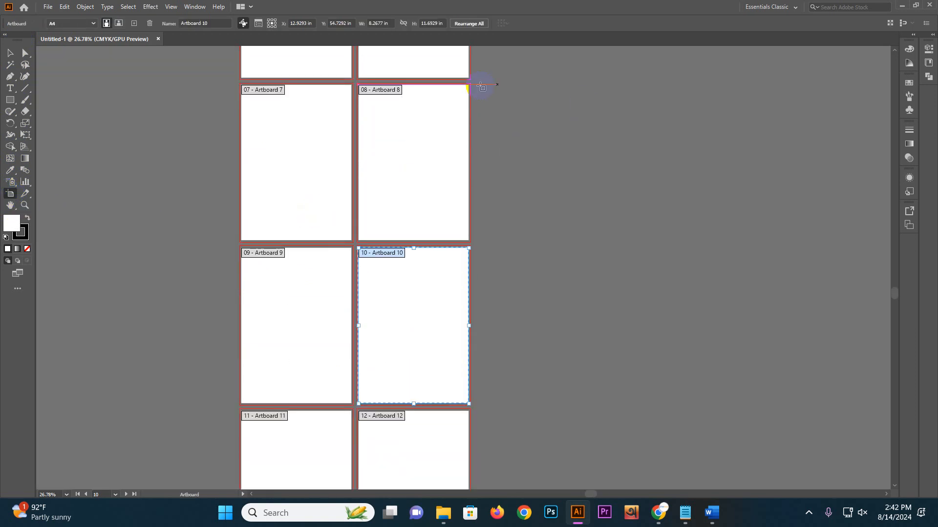
pyautogui.click(297, 146)
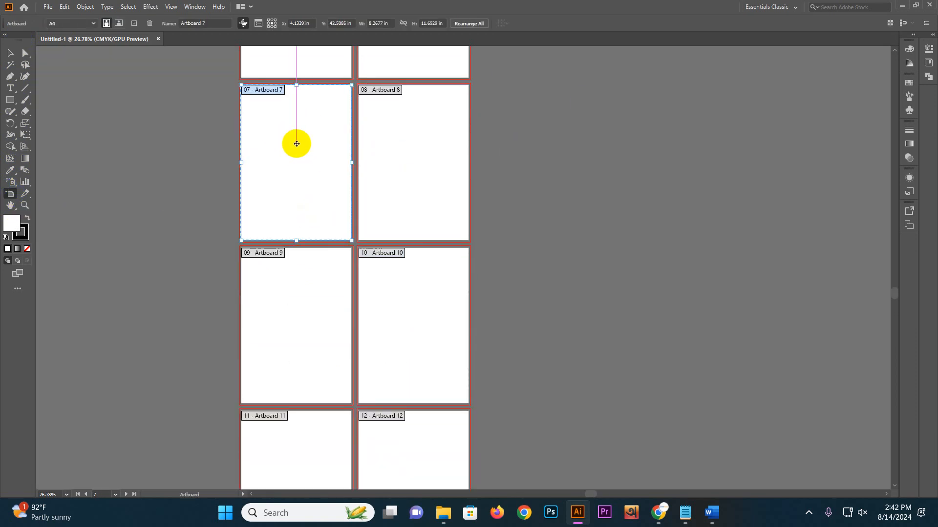
pyautogui.press('Delete')
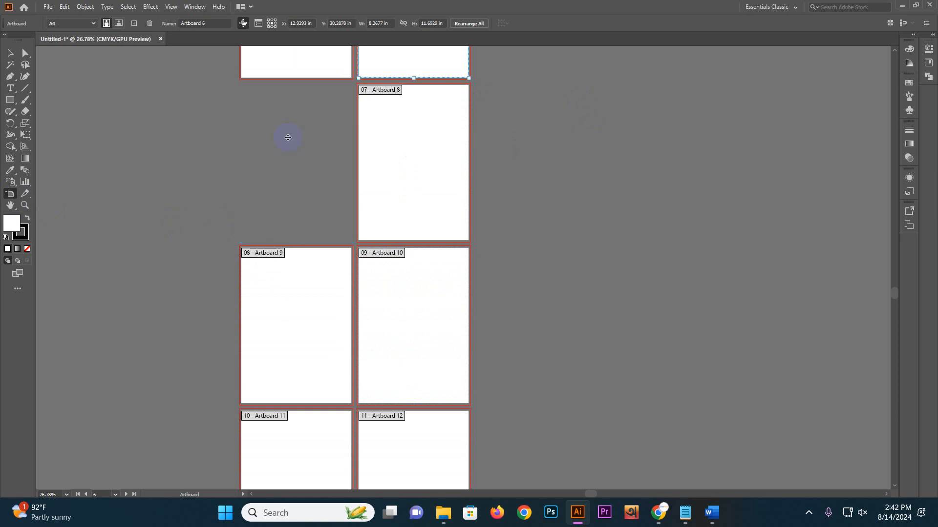
pyautogui.click(380, 146)
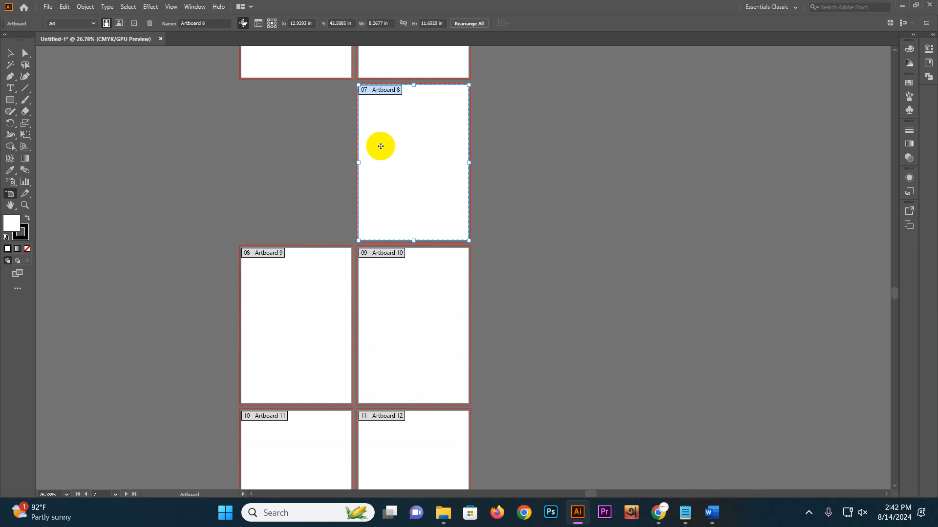
pyautogui.press('Delete')
# Duplicate Artboard 6 into the empty spot below Artboard 5 and return to the Selection tool.
pyautogui.scroll(5, 381, 146)
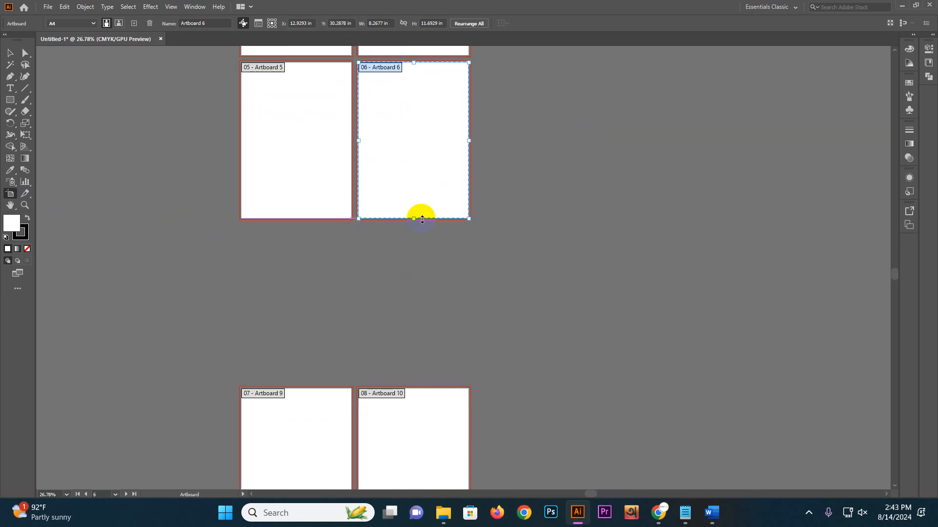
pyautogui.moveTo(429, 169); pyautogui.dragTo(314, 329)
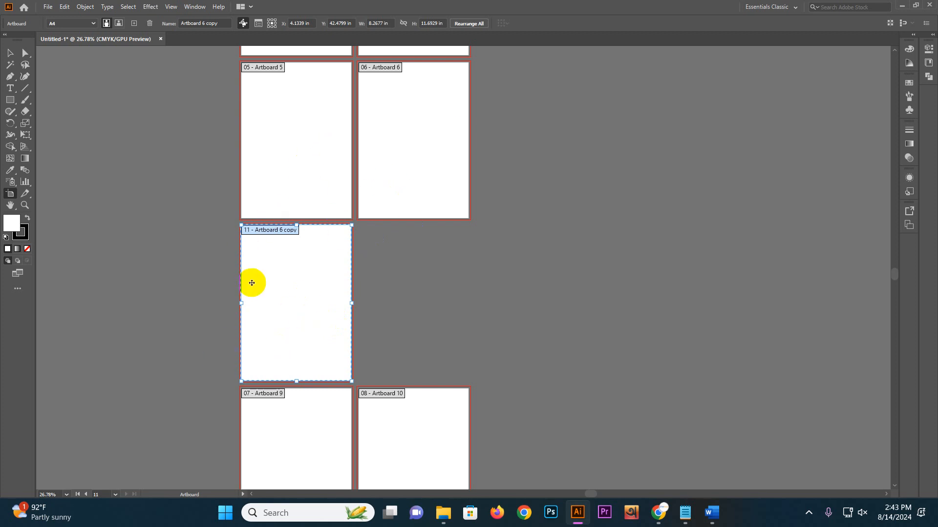
pyautogui.click(10, 53)
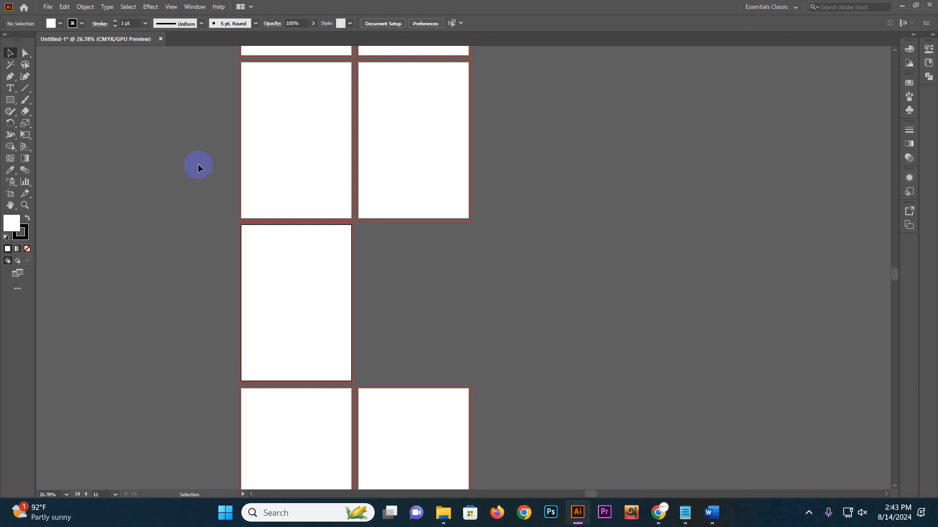
pyautogui.scroll(5, 264, 188)
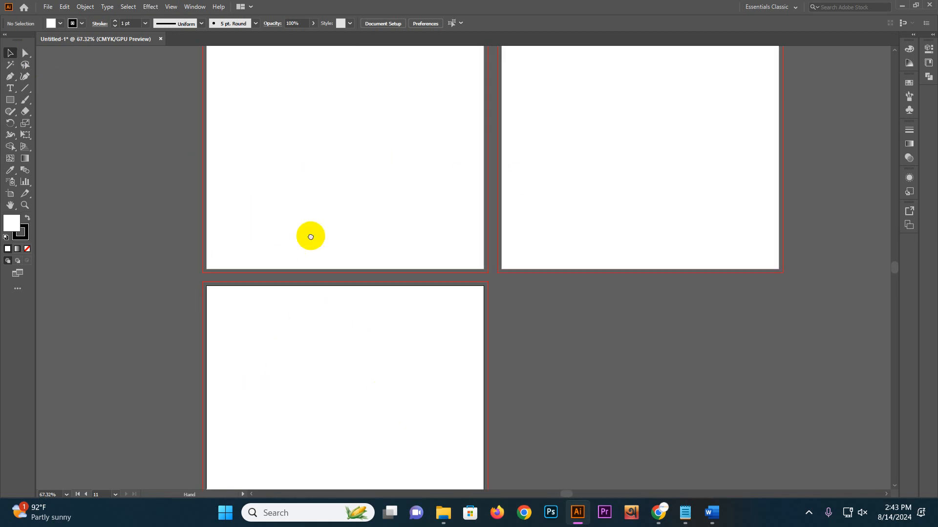
pyautogui.moveTo(403, 132); pyautogui.dragTo(517, 299)
pyautogui.moveTo(410, 149); pyautogui.dragTo(446, 414)
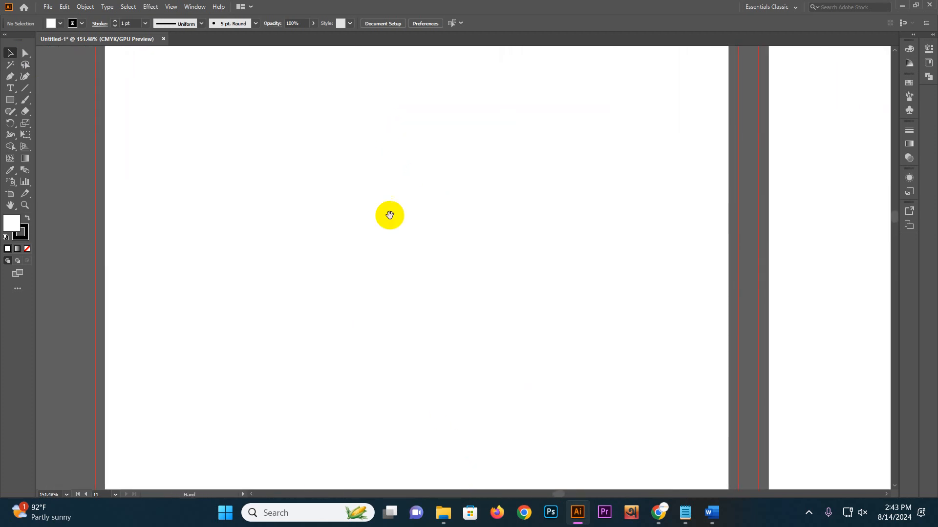
pyautogui.moveTo(450, 71); pyautogui.dragTo(413, 131)
pyautogui.moveTo(410, 145); pyautogui.dragTo(516, 165)
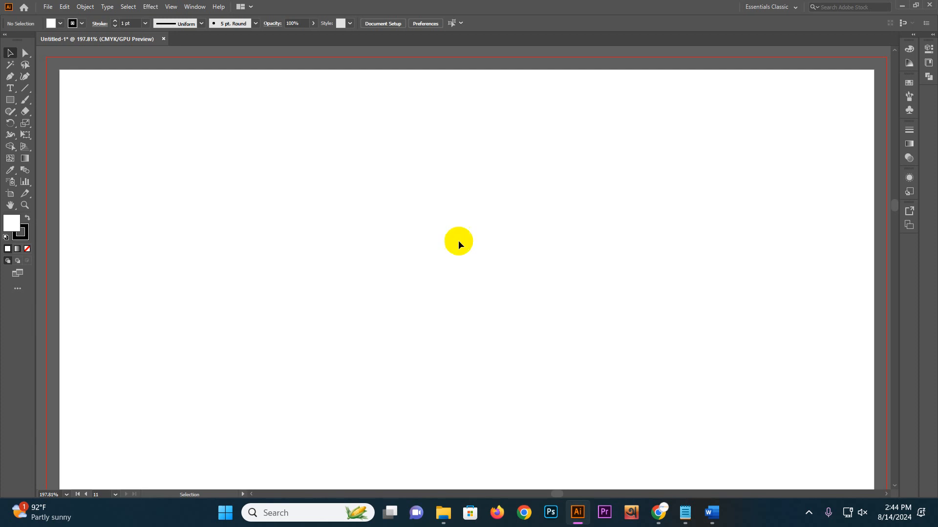
pyautogui.click(387, 130)
pyautogui.moveTo(434, 158); pyautogui.dragTo(512, 190)
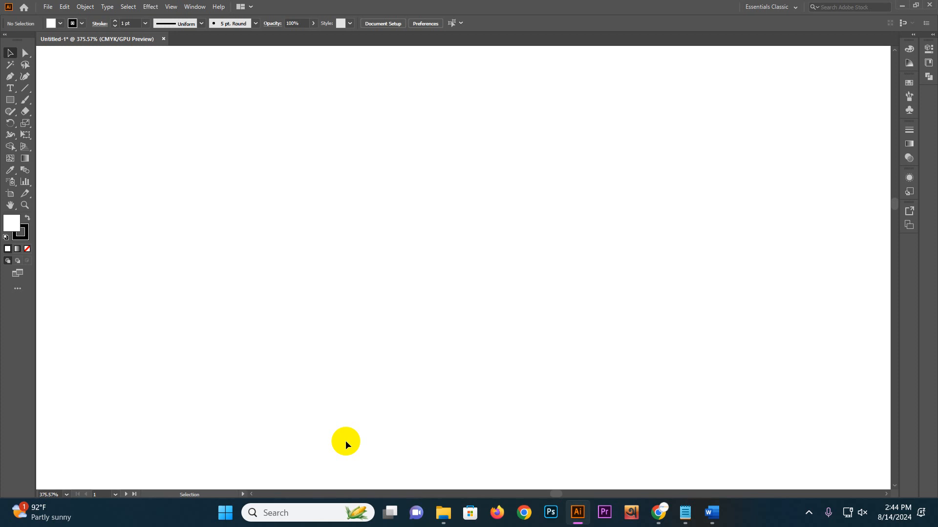
pyautogui.click(21, 103)
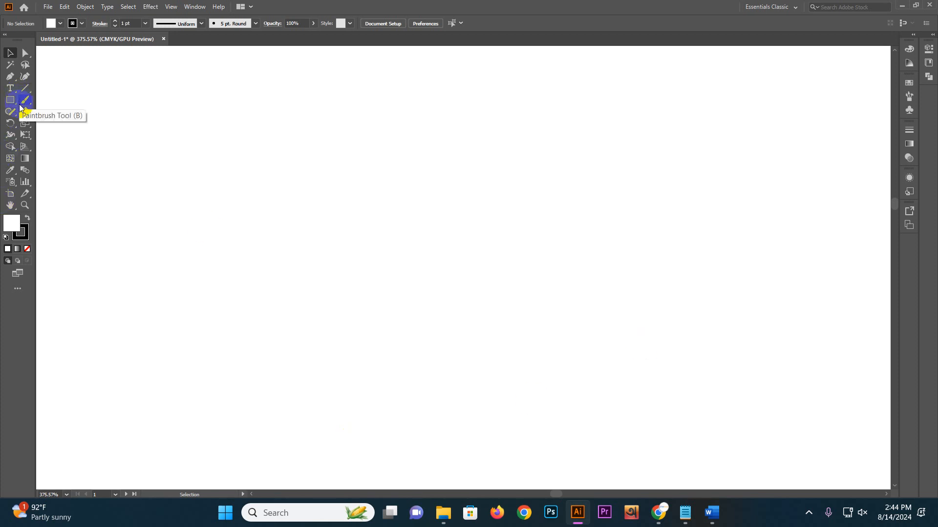
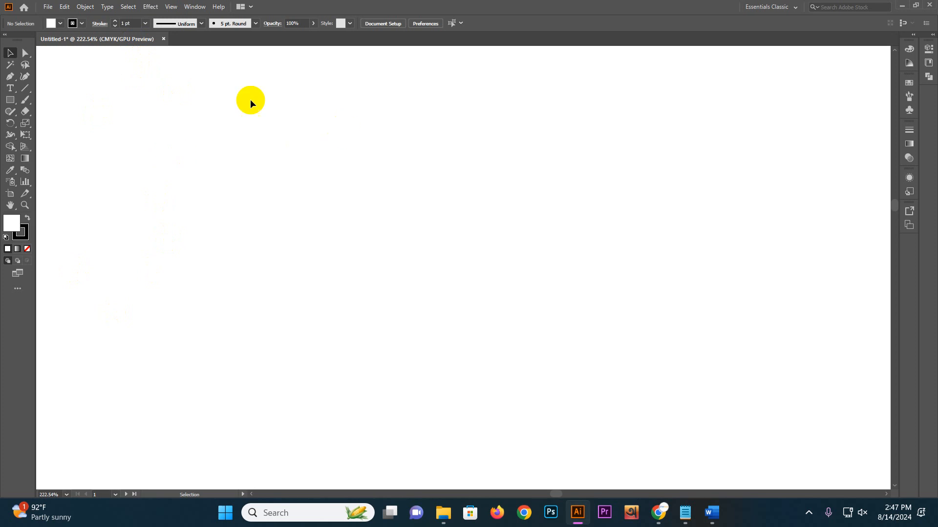
# Float the toolbar over the canvas and dock it back at the edge of the workspace.
pyautogui.moveTo(20, 48); pyautogui.dragTo(336, 114)
pyautogui.moveTo(435, 131); pyautogui.dragTo(506, 145)
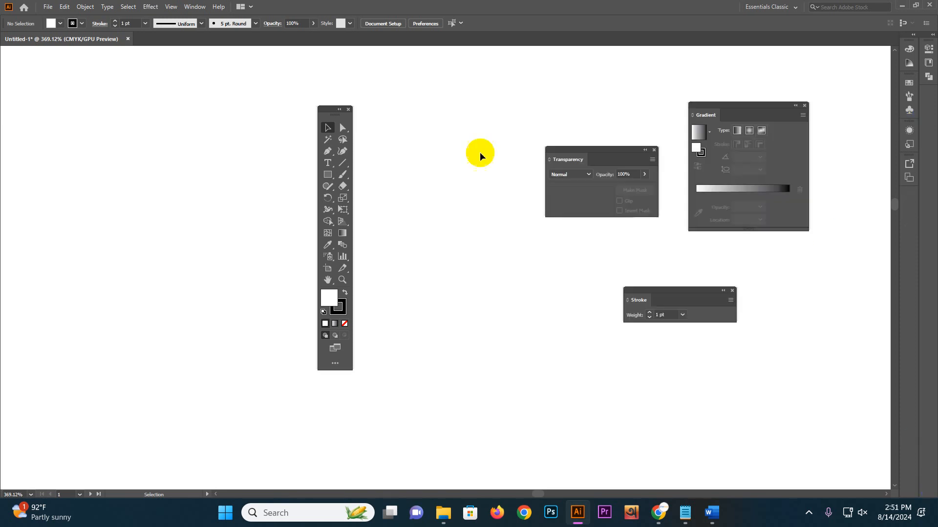
pyautogui.moveTo(339, 114); pyautogui.dragTo(2, 88)
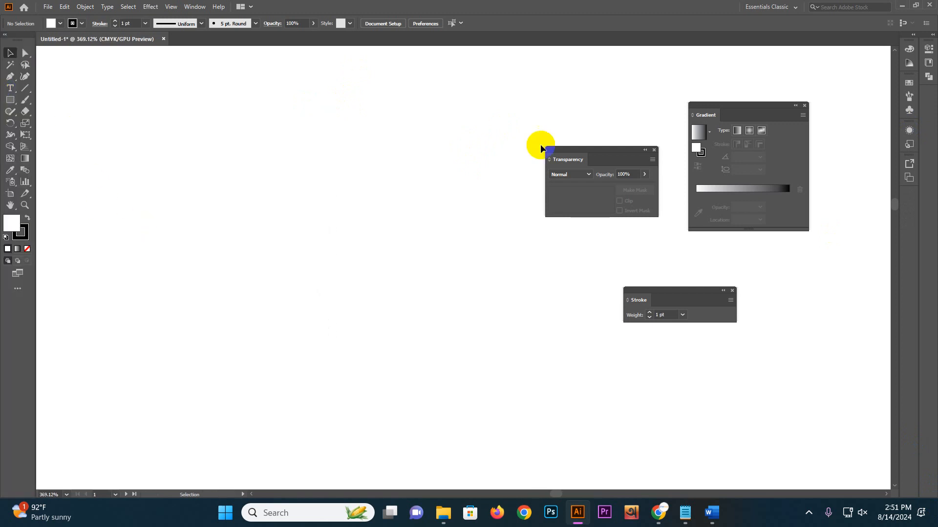
# Close the floating Gradient, Transparency and Stroke panels.
pyautogui.moveTo(751, 108); pyautogui.dragTo(768, 118)
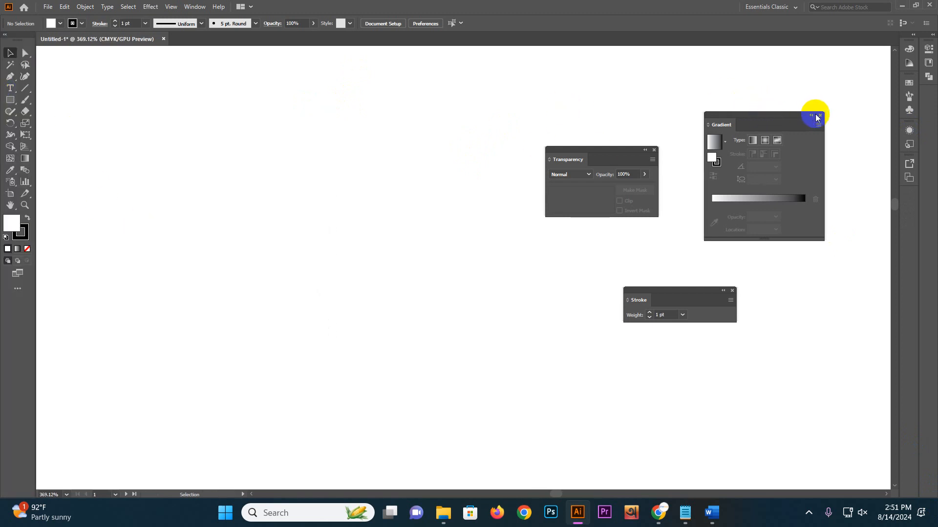
pyautogui.click(819, 116)
pyautogui.click(653, 151)
pyautogui.click(731, 291)
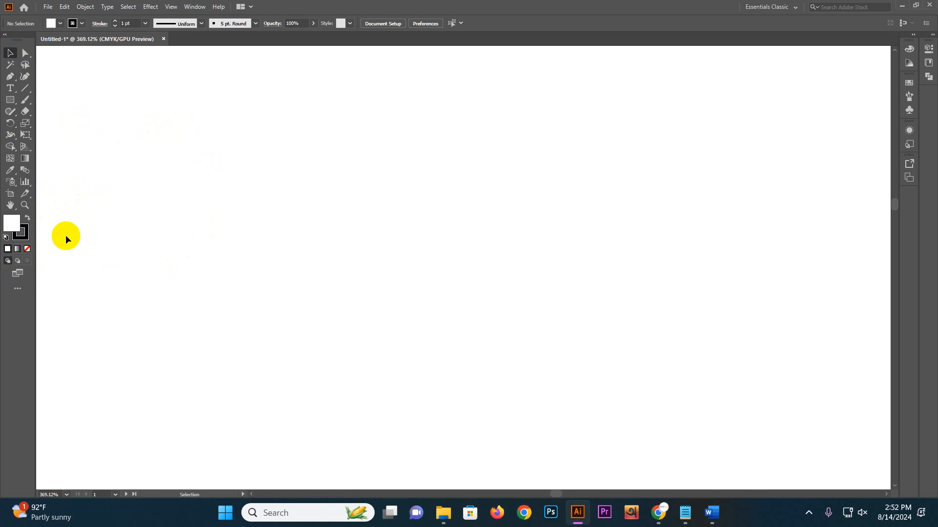
# Toggle the active color swatch repeatedly between fill and stroke.
pyautogui.click(9, 227)
pyautogui.press('x')
pyautogui.press('x')
pyautogui.press('x')
pyautogui.press('x')
pyautogui.press('x')
pyautogui.press('x')
pyautogui.press('x')
pyautogui.press('x')
pyautogui.press('x')
pyautogui.press('x')
pyautogui.press('x')
pyautogui.press('x')
pyautogui.press('x')
pyautogui.press('x')
pyautogui.press('x')
pyautogui.press('x')
# Set the stroke color to dark blue from the Color panel's spectrum.
pyautogui.click(23, 233)
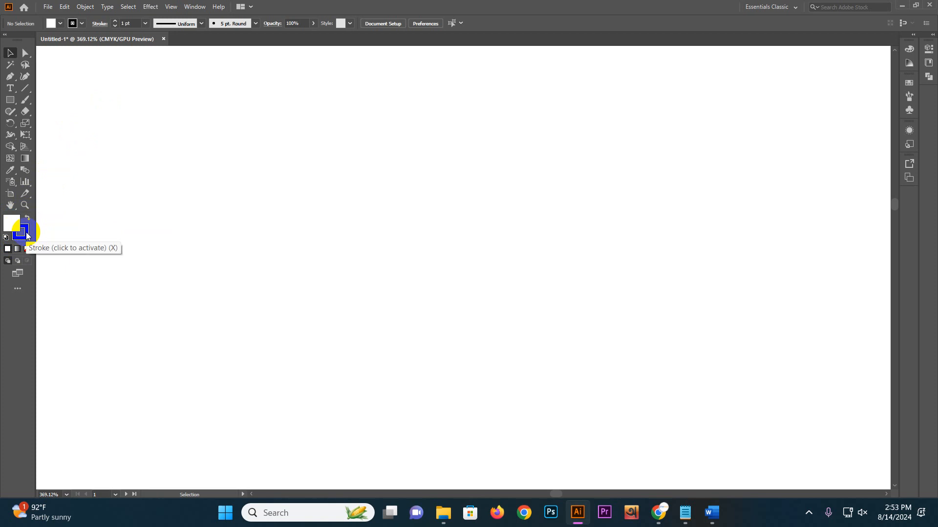
pyautogui.click(27, 235)
pyautogui.moveTo(854, 117)
pyautogui.mouseDown()
pyautogui.moveTo(860, 89)
pyautogui.moveTo(829, 98)
pyautogui.moveTo(851, 97)
pyautogui.mouseUp()
# Set the fill color to light blue, refining the shade in the Color Picker.
pyautogui.click(9, 222)
pyautogui.click(19, 224)
pyautogui.moveTo(812, 79); pyautogui.dragTo(841, 91)
pyautogui.doubleClick(11, 224)
pyautogui.moveTo(433, 189)
pyautogui.mouseDown()
pyautogui.moveTo(425, 191)
pyautogui.moveTo(454, 161)
pyautogui.moveTo(444, 207)
pyautogui.mouseUp()
pyautogui.click(442, 175)
pyautogui.click(565, 159)
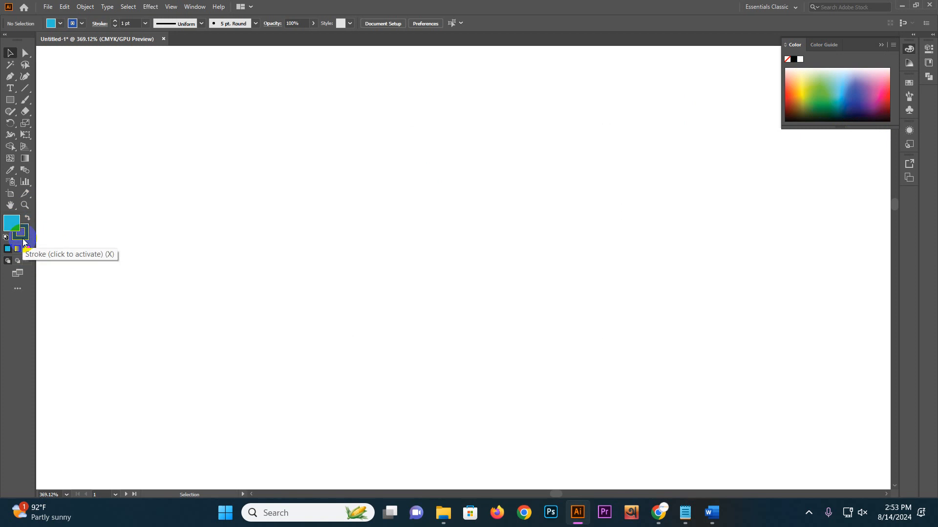
# Bring the stroke and fill swatches alternately to the front again with the two blue colors.
pyautogui.click(23, 239)
pyautogui.press('x')
pyautogui.press('x')
pyautogui.press('x')
pyautogui.press('x')
pyautogui.press('x')
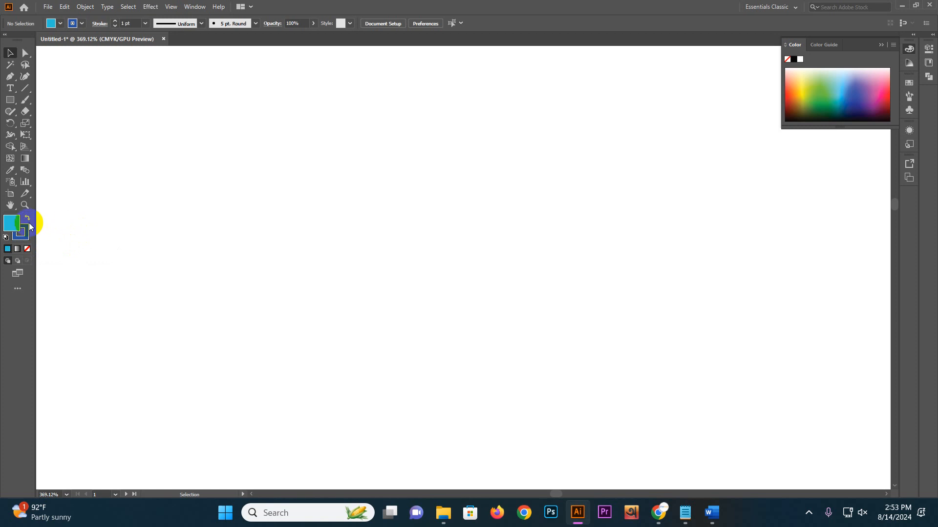
pyautogui.press('x')
pyautogui.press('x')
pyautogui.press('x')
pyautogui.press('x')
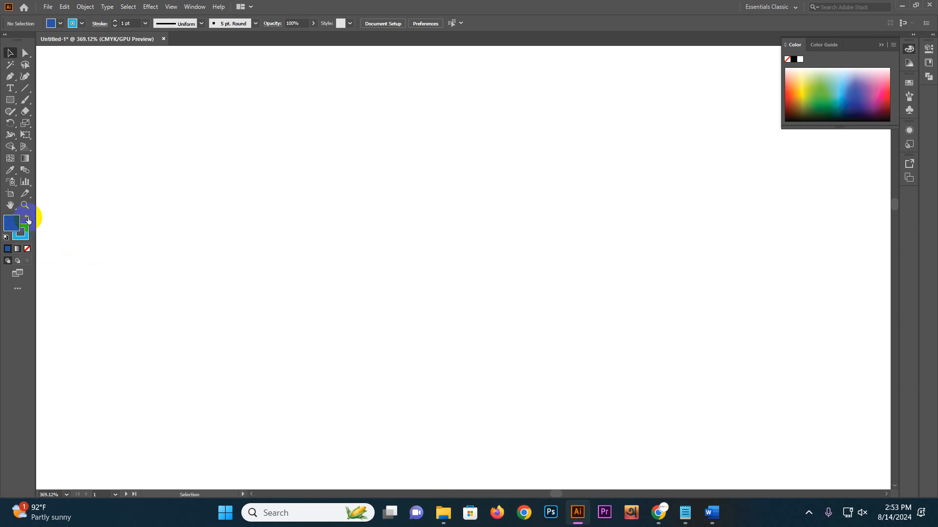
# Swap the fill and stroke colors back and forth, ending with light blue fill and dark blue stroke.
pyautogui.click(28, 220)
pyautogui.click(28, 220)
pyautogui.click(28, 220)
pyautogui.click(25, 220)
pyautogui.click(25, 219)
pyautogui.click(25, 220)
pyautogui.click(25, 220)
pyautogui.click(26, 219)
pyautogui.click(26, 220)
pyautogui.click(25, 220)
pyautogui.click(25, 220)
pyautogui.click(25, 220)
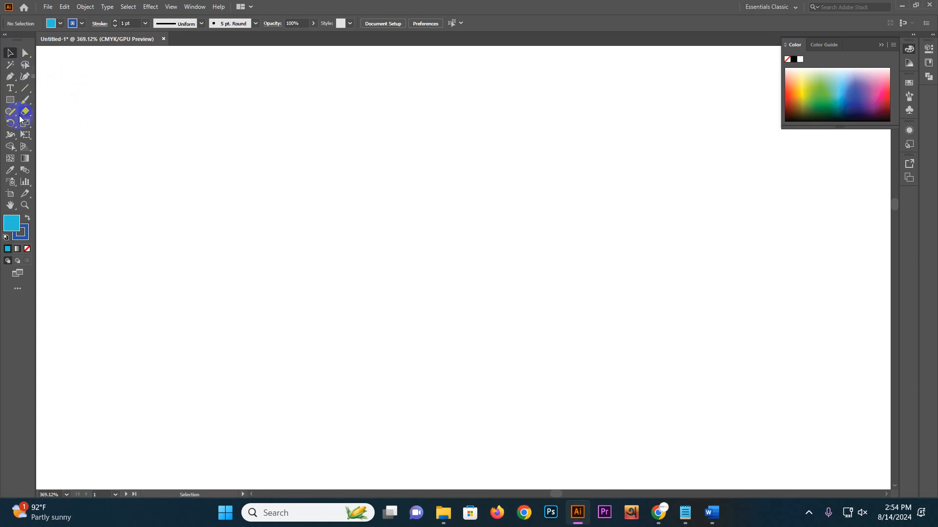
# Draw a rectangle about 1.67 in wide and 1.26 in high on the artboard and deselect it.
pyautogui.click(10, 99)
pyautogui.moveTo(10, 99); pyautogui.dragTo(69, 100)
pyautogui.moveTo(200, 138); pyautogui.dragTo(508, 370)
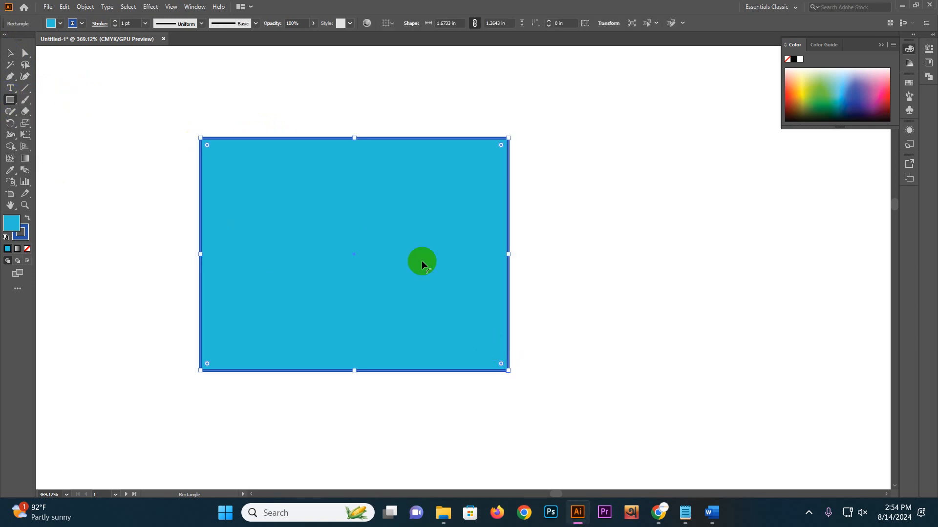
pyautogui.click(10, 52)
pyautogui.click(132, 137)
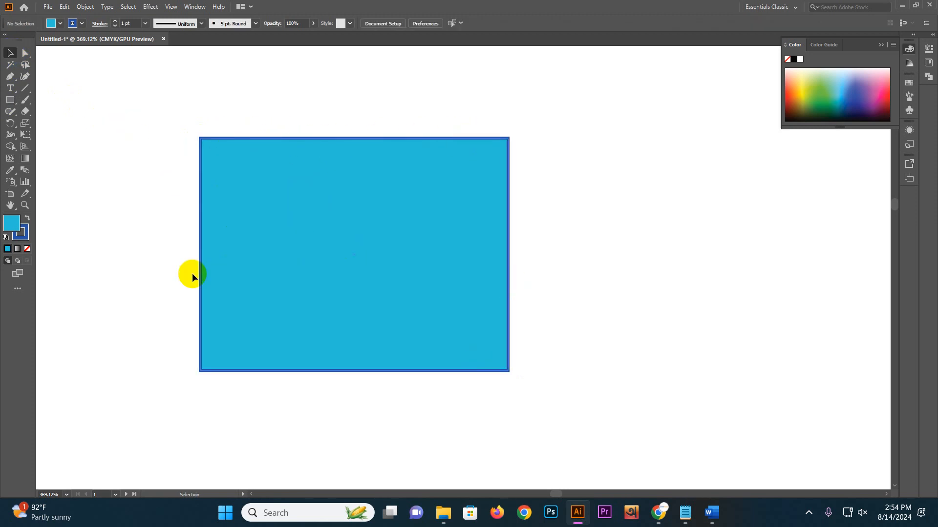
# Move the rectangle to several spots on the canvas with the Selection tool and deselect it.
pyautogui.moveTo(287, 217); pyautogui.dragTo(276, 144)
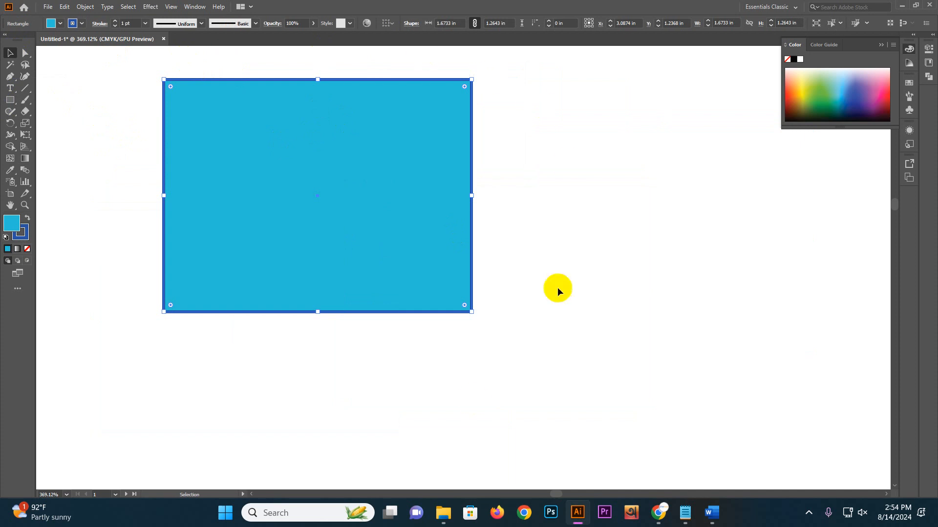
pyautogui.moveTo(301, 139); pyautogui.dragTo(348, 143)
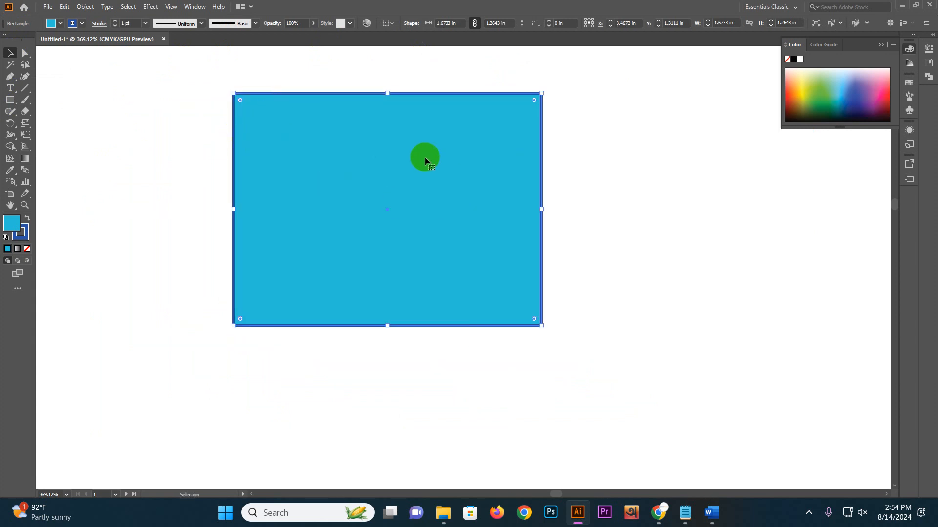
pyautogui.moveTo(332, 149); pyautogui.dragTo(655, 210)
pyautogui.moveTo(634, 214); pyautogui.dragTo(366, 187)
pyautogui.click(146, 145)
pyautogui.moveTo(346, 188); pyautogui.dragTo(429, 214)
pyautogui.click(253, 210)
# Try to open Photoshop and quit its Creative Cloud repair dialog.
pyautogui.click(551, 512)
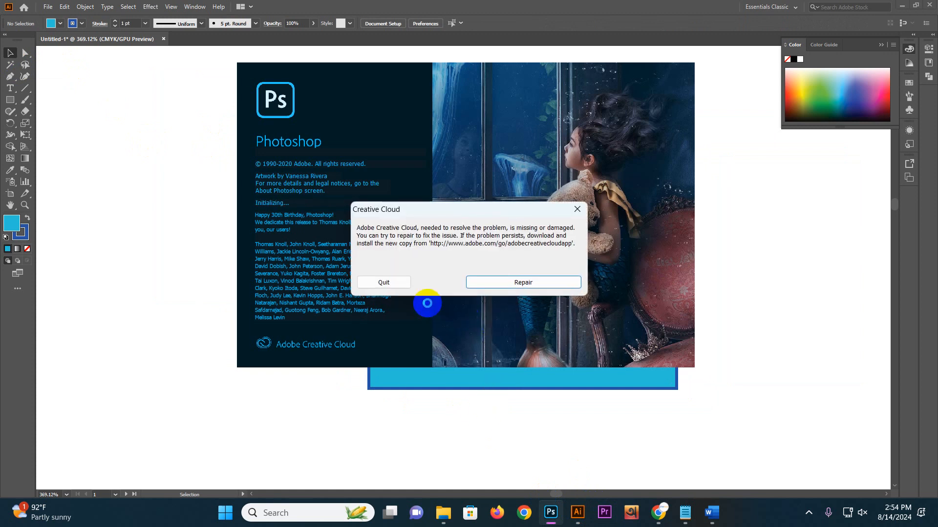
pyautogui.click(395, 281)
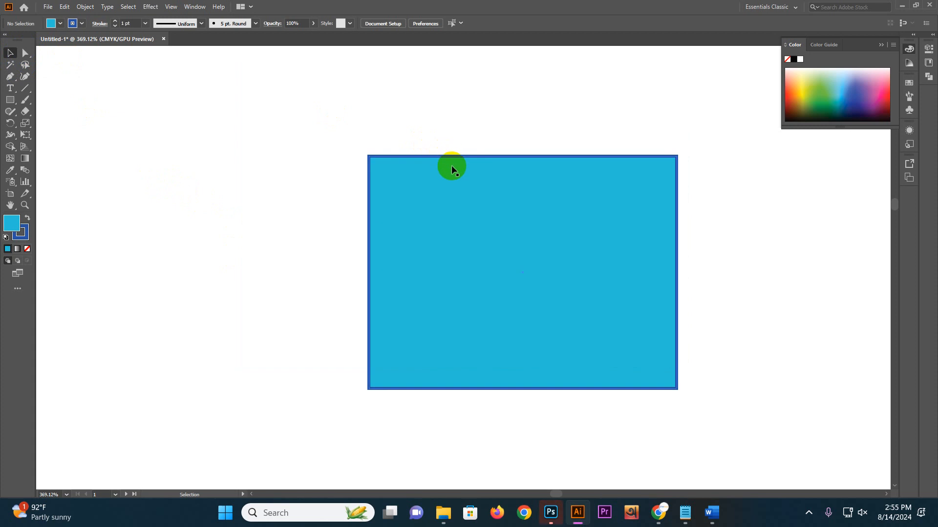
# Move the rectangle up and to the left with the Direct Selection tool, returning to the Selection tool with nothing selected.
pyautogui.click(17, 51)
pyautogui.click(23, 51)
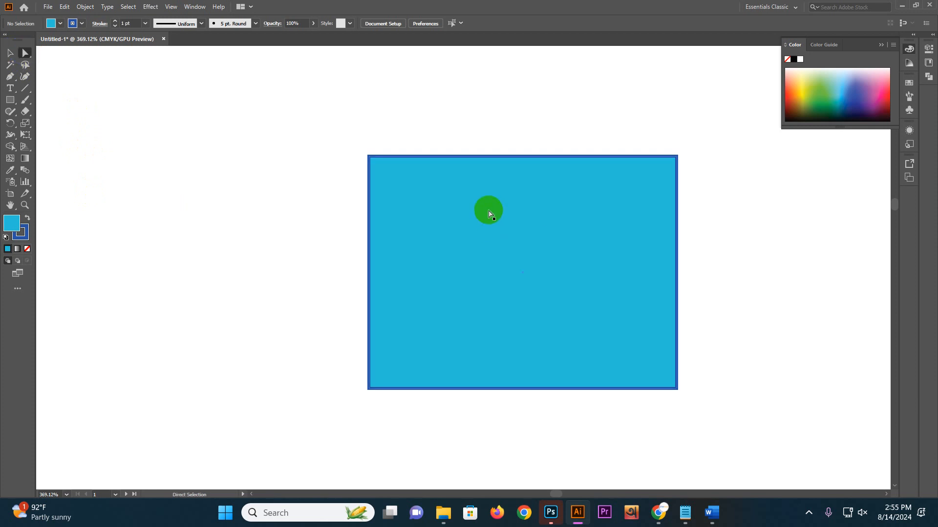
pyautogui.click(488, 214)
pyautogui.moveTo(533, 223); pyautogui.dragTo(419, 178)
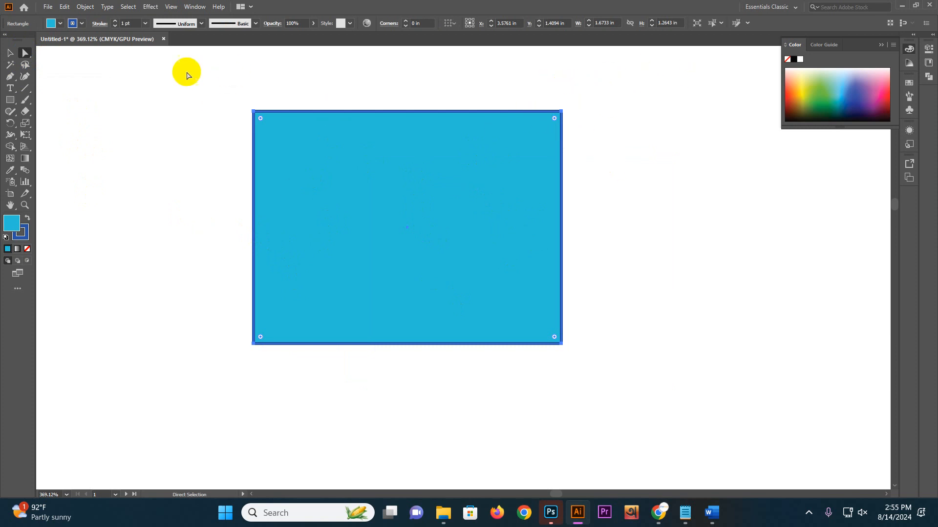
pyautogui.click(9, 53)
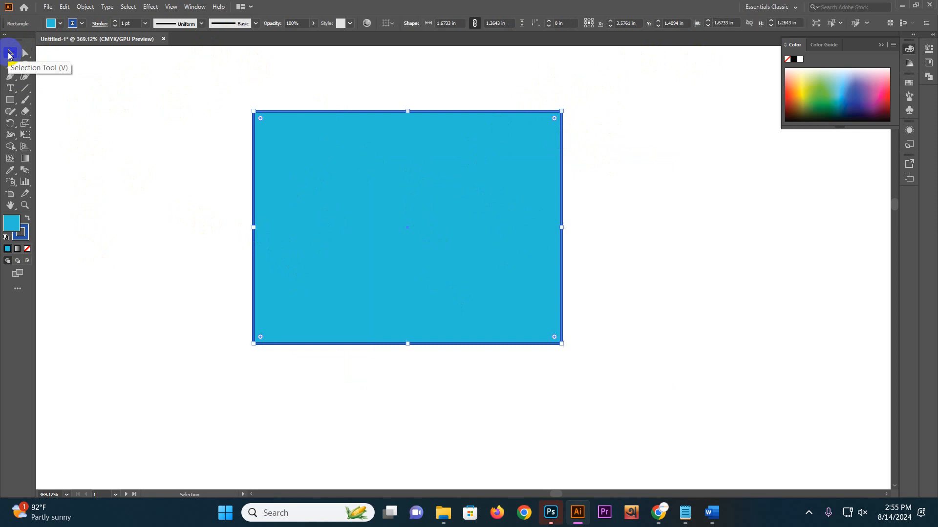
pyautogui.click(113, 126)
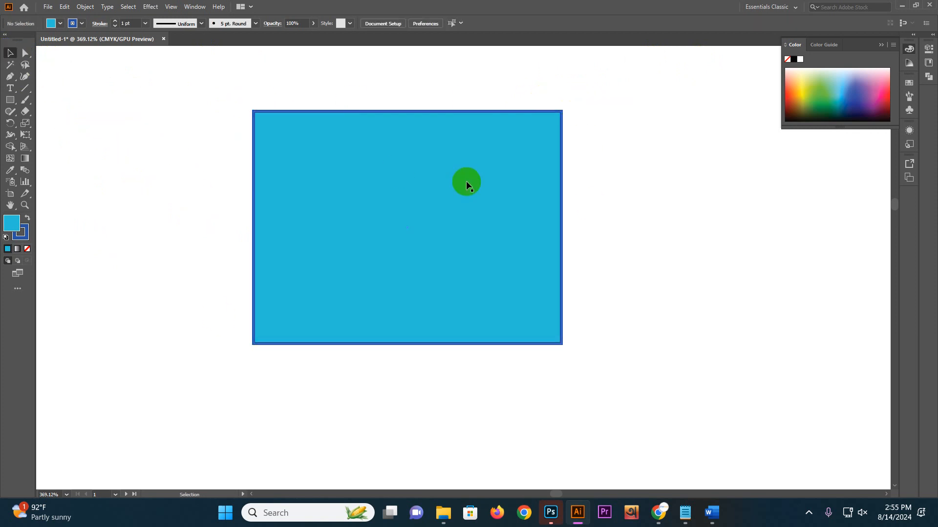
# Try rounding all four corners of the rectangle to about 0.16 in and undo the rounding.
pyautogui.click(324, 158)
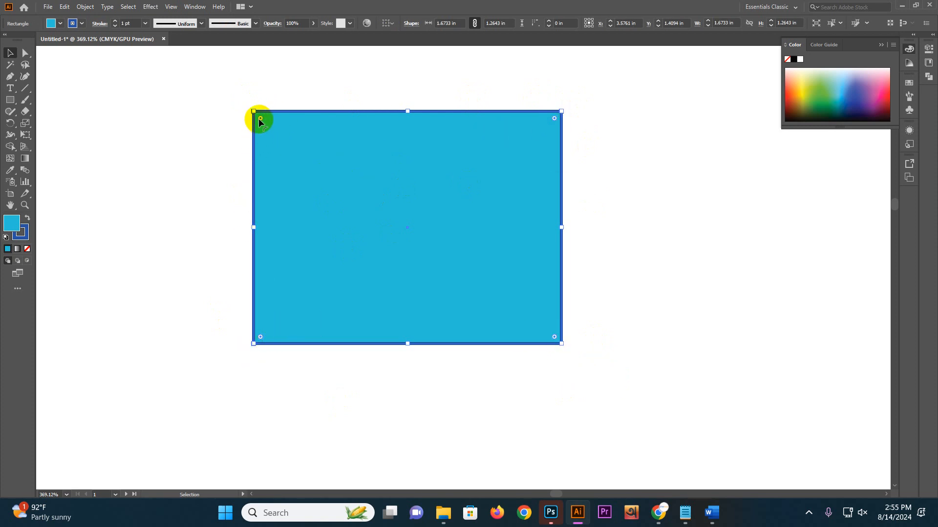
pyautogui.moveTo(259, 118); pyautogui.dragTo(306, 154)
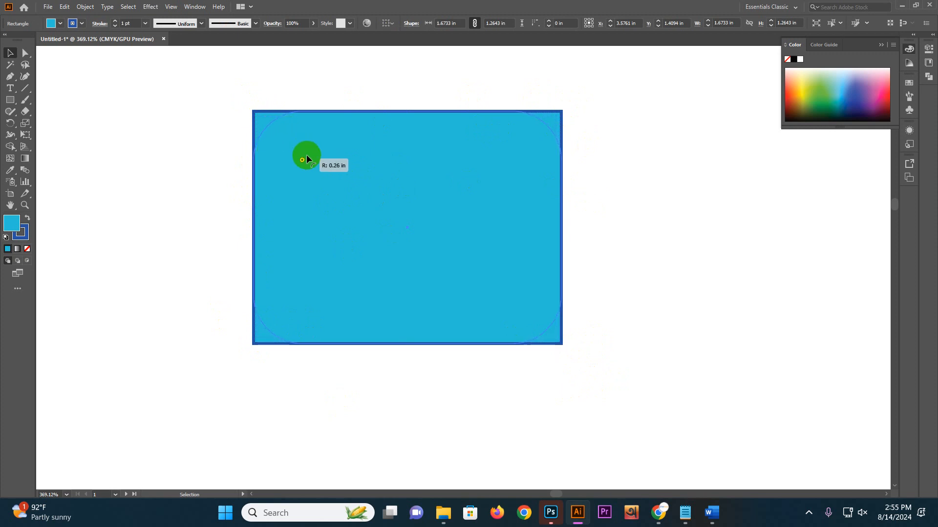
pyautogui.moveTo(255, 116); pyautogui.dragTo(282, 140)
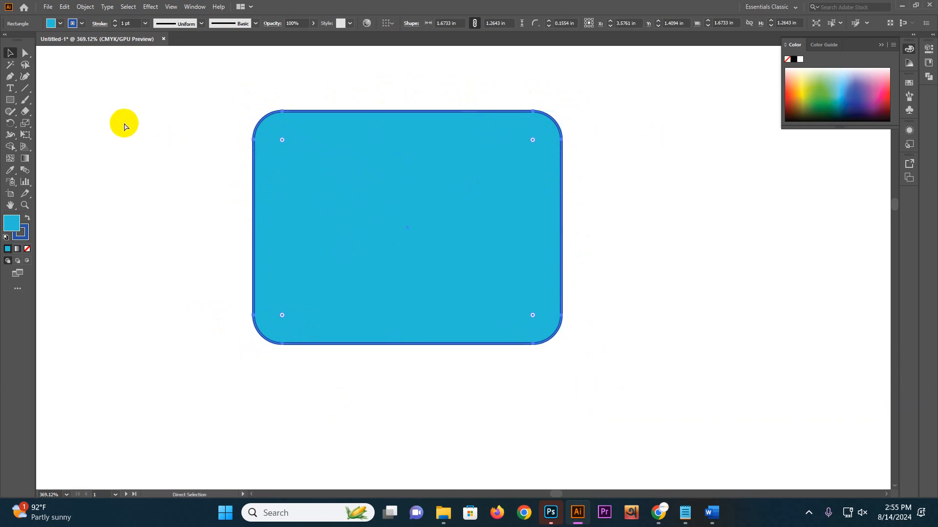
pyautogui.hotkey('ctrl', 'z')
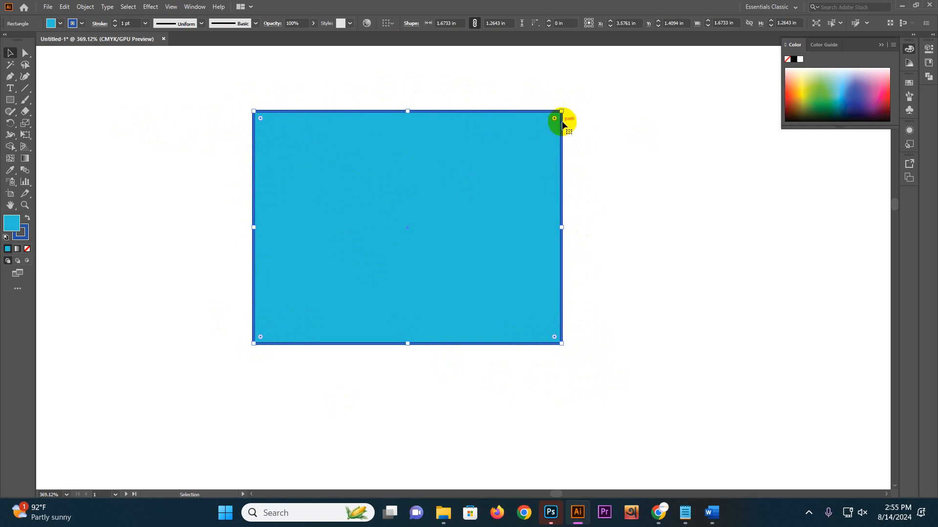
pyautogui.click(234, 97)
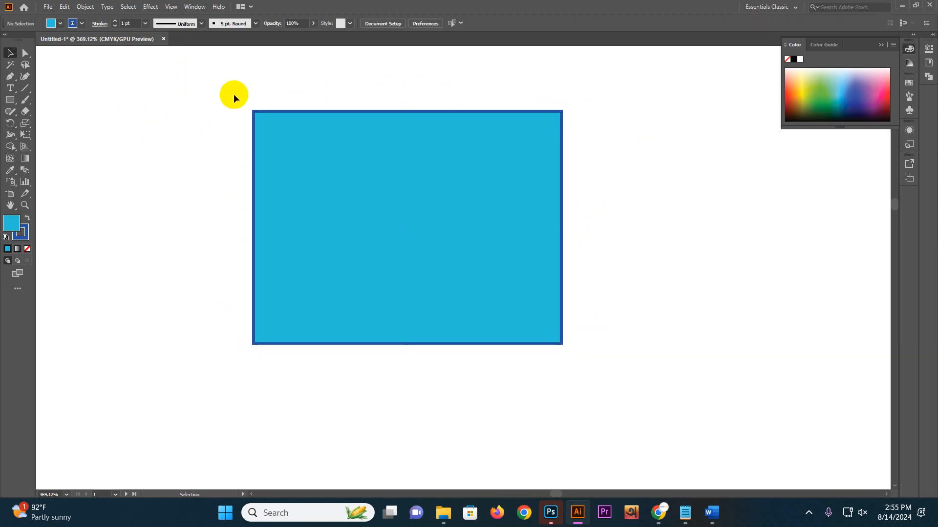
# Round all four rectangle corners to about 0.4 in with the Selection tool and undo it.
pyautogui.click(345, 206)
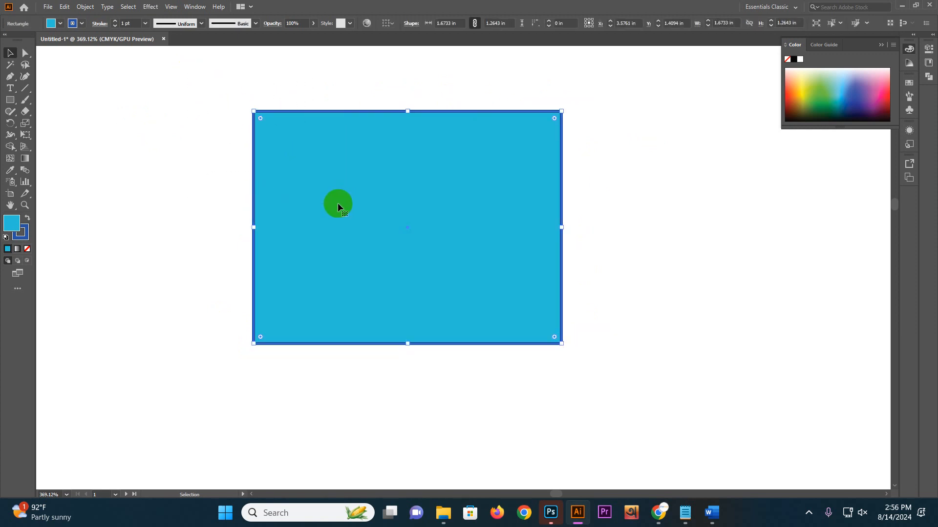
pyautogui.moveTo(259, 118); pyautogui.dragTo(329, 179)
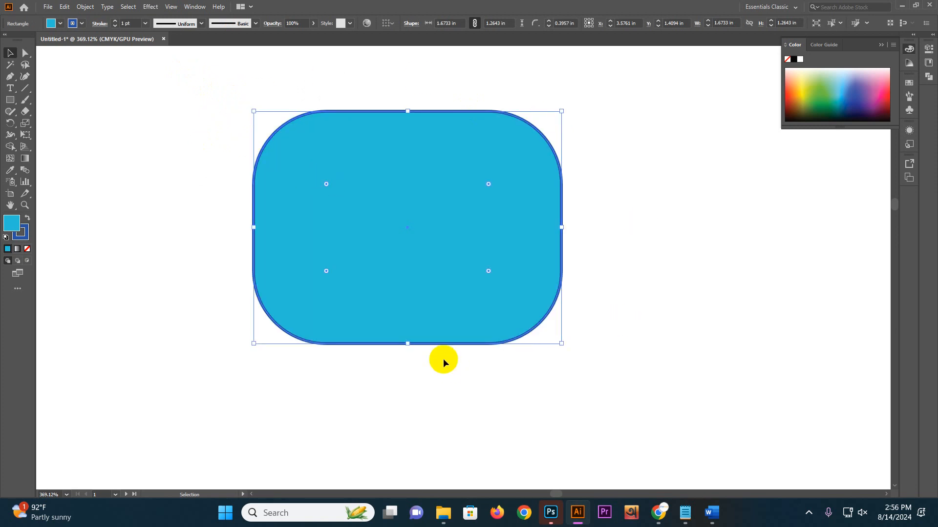
pyautogui.hotkey('ctrl', 'z')
pyautogui.click(308, 254)
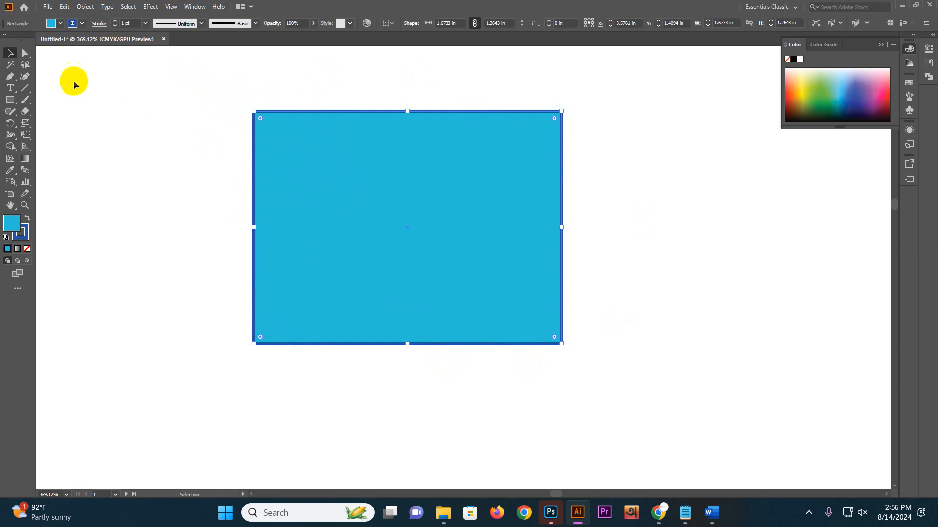
# Round only the rectangle's top-left and bottom-right corners to about 1.26 in with the Direct Selection tool to form a leaf.
pyautogui.click(23, 55)
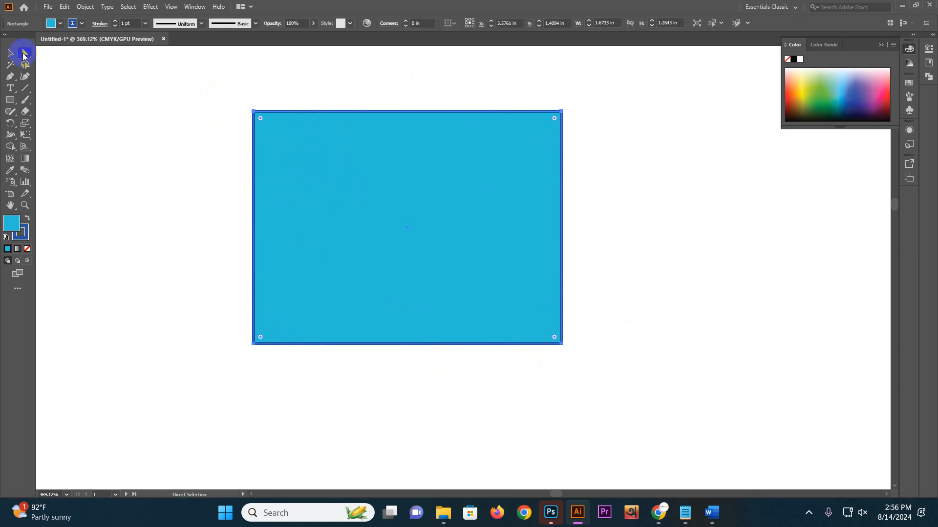
pyautogui.moveTo(214, 82); pyautogui.dragTo(287, 154)
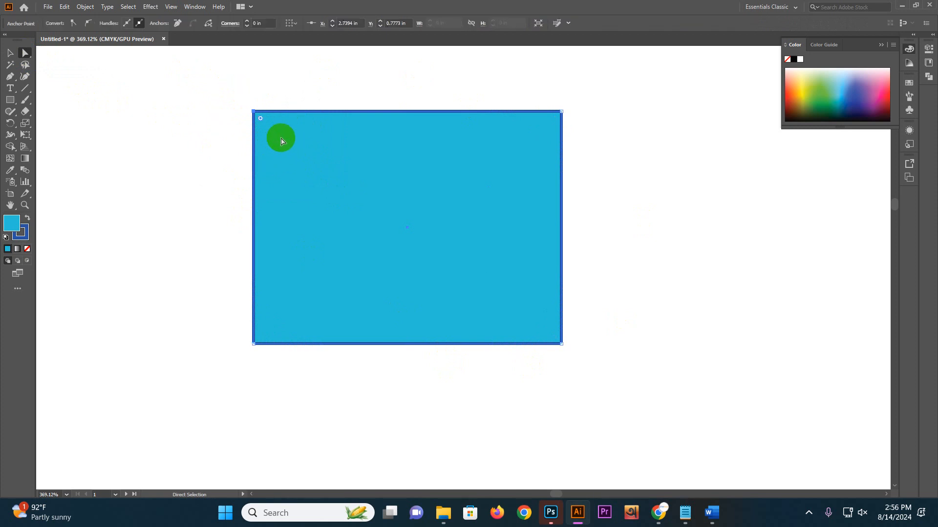
pyautogui.moveTo(261, 121); pyautogui.dragTo(449, 262)
pyautogui.click(557, 338)
pyautogui.moveTo(557, 338); pyautogui.dragTo(184, 103)
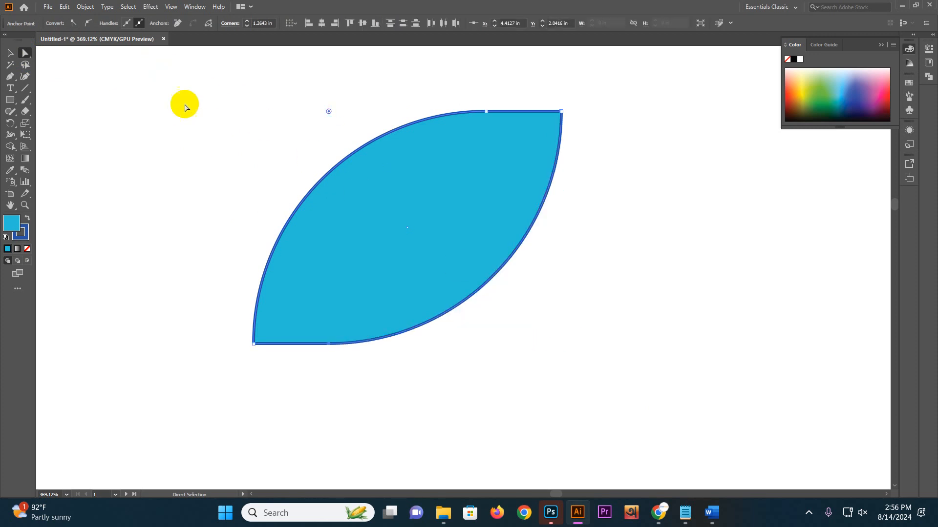
pyautogui.click(184, 103)
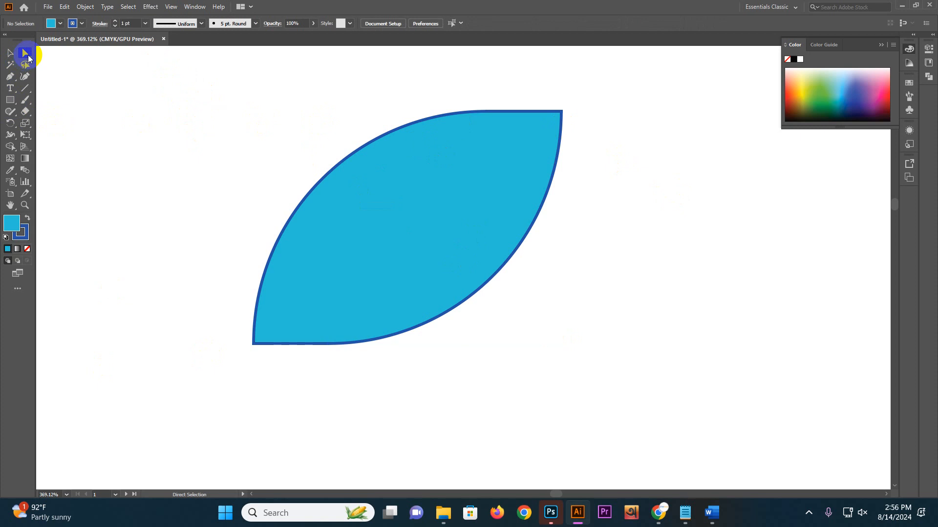
# Move the leaf shape to the right with the Selection tool to clear the drawing area.
pyautogui.click(108, 129)
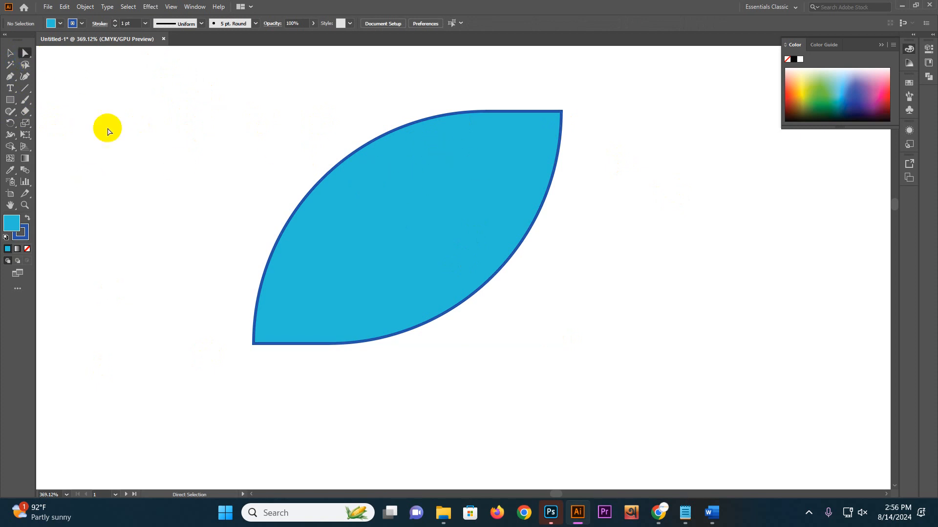
pyautogui.click(10, 52)
pyautogui.moveTo(314, 188); pyautogui.dragTo(670, 253)
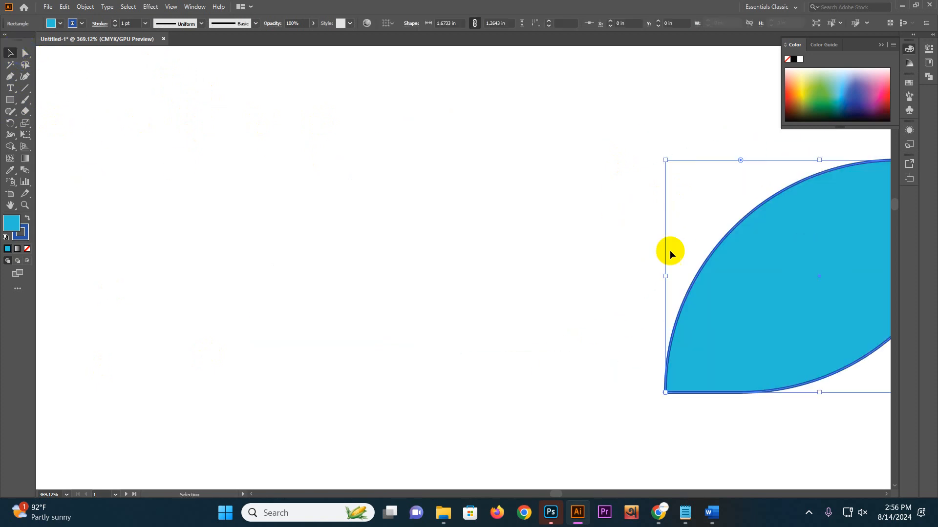
pyautogui.click(9, 99)
pyautogui.moveTo(167, 146); pyautogui.dragTo(314, 232)
pyautogui.press('Delete')
# Draw a circle about 1 in in diameter with the Ellipse tool and move it slightly upward.
pyautogui.moveTo(10, 100); pyautogui.dragTo(44, 122)
pyautogui.moveTo(215, 182); pyautogui.dragTo(397, 337)
pyautogui.click(10, 52)
pyautogui.moveTo(299, 233); pyautogui.dragTo(300, 194)
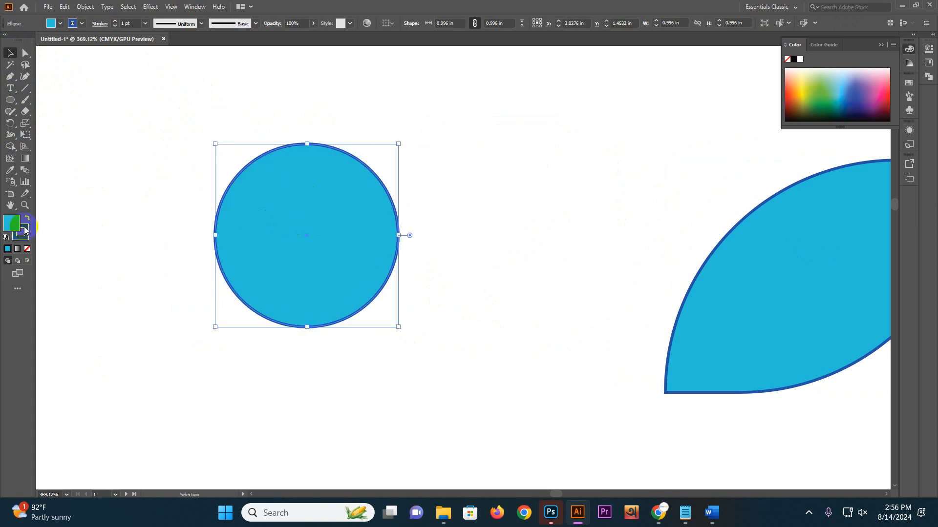
# Set the circle's stroke to None and deselect it.
pyautogui.click(73, 23)
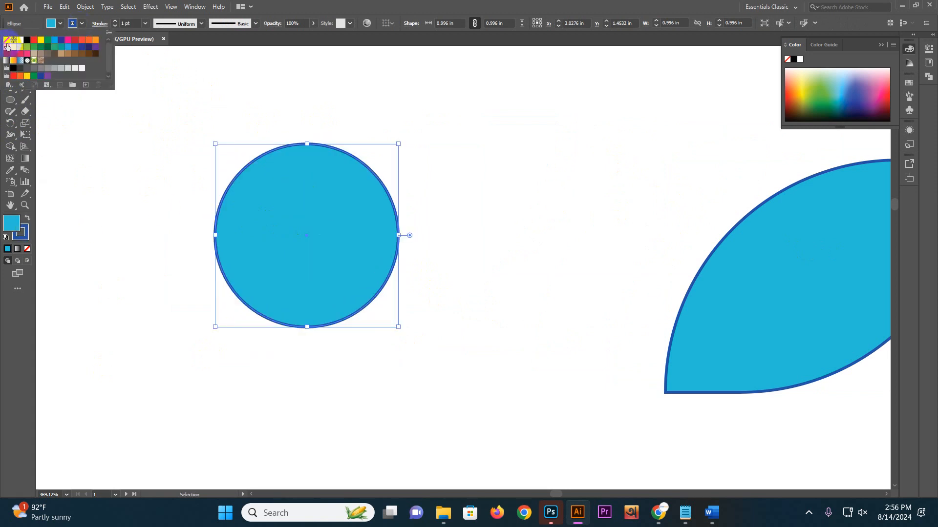
pyautogui.click(6, 40)
pyautogui.click(145, 137)
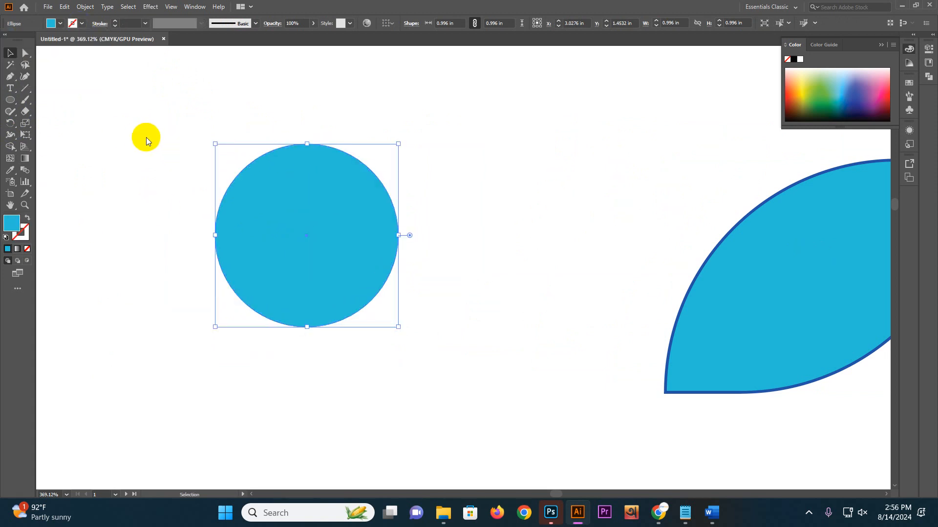
# Pull the circle's bottom anchor point down with the Direct Selection tool to form a teardrop, and deselect it.
pyautogui.click(284, 203)
pyautogui.click(21, 52)
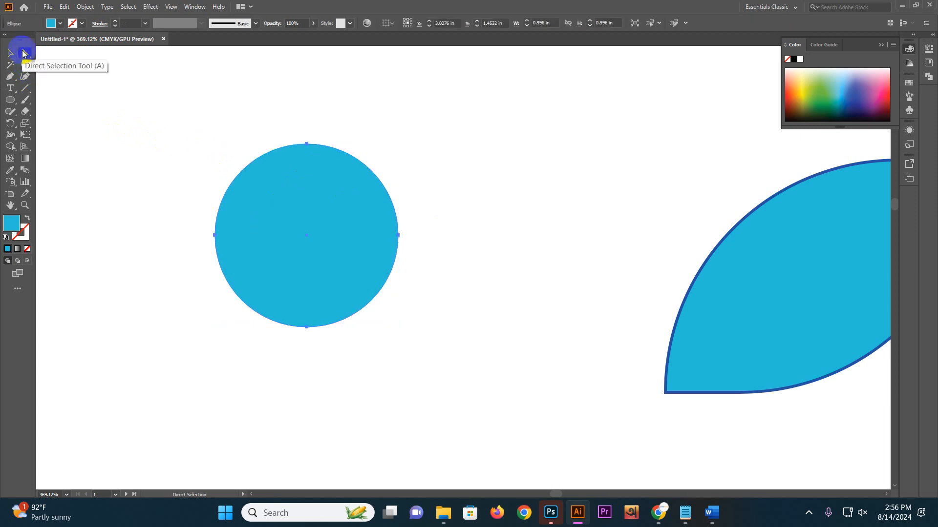
pyautogui.moveTo(369, 364); pyautogui.dragTo(376, 291)
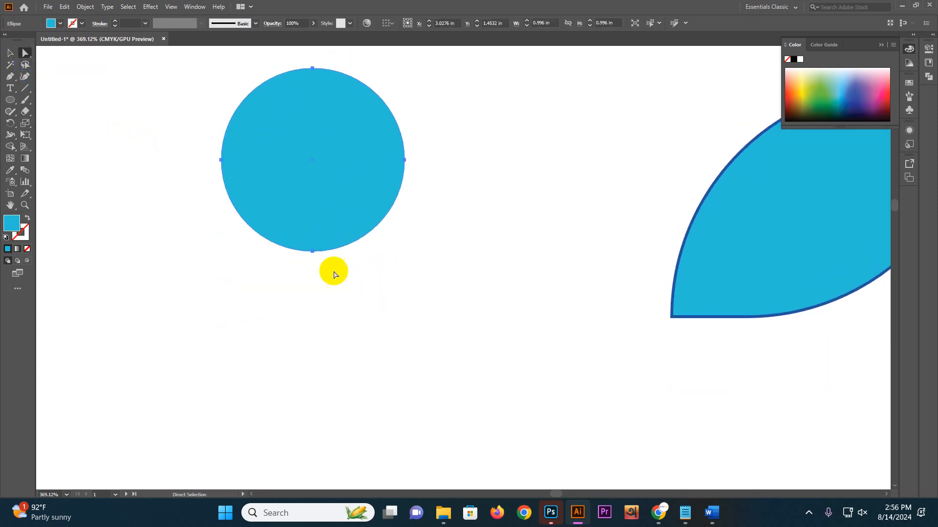
pyautogui.moveTo(246, 298); pyautogui.dragTo(379, 217)
pyautogui.moveTo(313, 254); pyautogui.dragTo(311, 387)
pyautogui.click(486, 243)
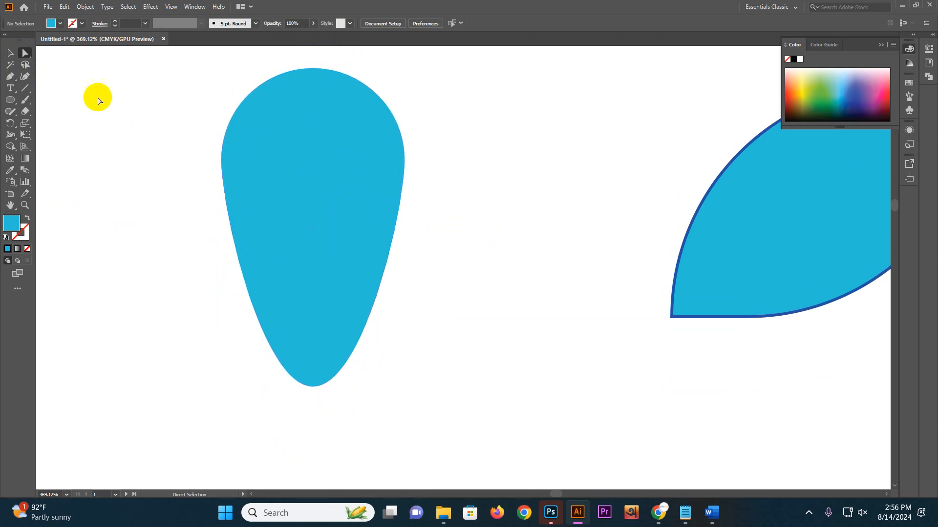
# Move the teardrop right over the leaf and draw a rectangle about 0.92 in high in the cleared area.
pyautogui.click(10, 52)
pyautogui.moveTo(277, 158); pyautogui.dragTo(644, 192)
pyautogui.moveTo(10, 100); pyautogui.dragTo(48, 99)
pyautogui.moveTo(140, 163); pyautogui.dragTo(388, 333)
# Shift the rectangle's top-left anchor point inward with the Direct Selection tool to slant its left side.
pyautogui.press('a')
pyautogui.moveTo(120, 126); pyautogui.dragTo(284, 163)
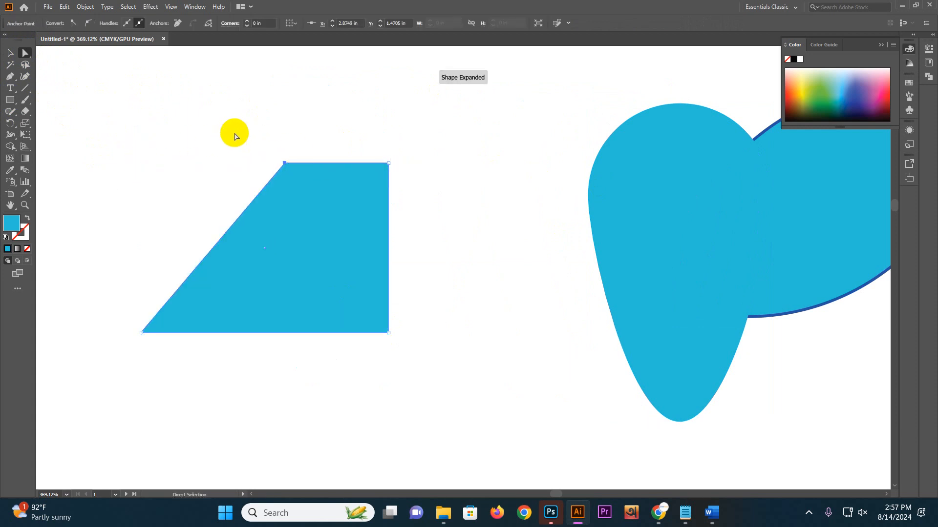
pyautogui.click(235, 136)
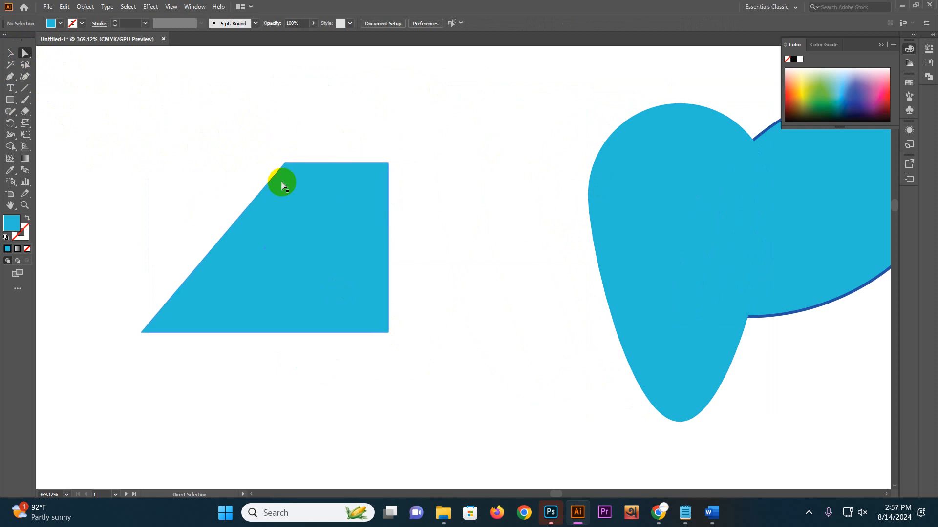
# Round the slanted shape's sharp bottom-left corner with the Direct Selection tool and deselect it.
pyautogui.moveTo(109, 294); pyautogui.dragTo(189, 412)
pyautogui.moveTo(152, 335); pyautogui.dragTo(173, 300)
pyautogui.click(141, 222)
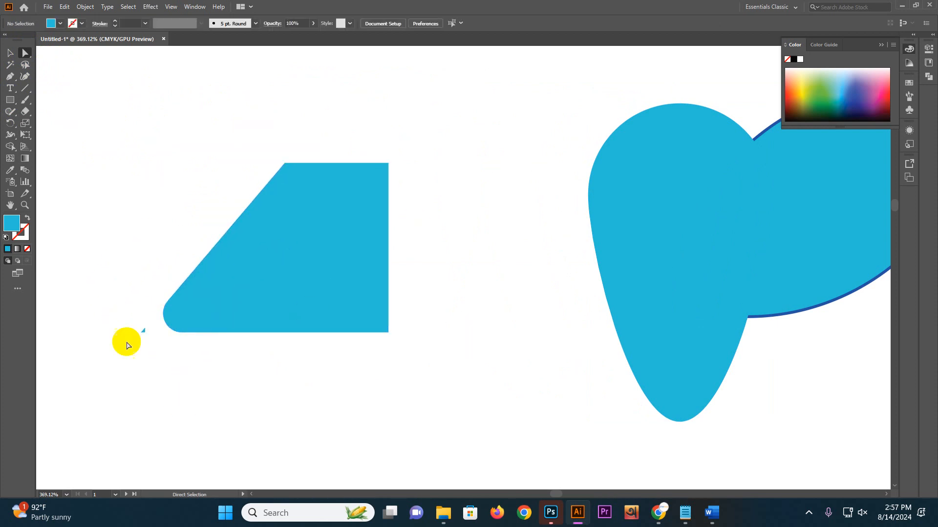
# Move the rounded, slanted shape right and slightly up with the Selection tool, and reveal its anchor points with the Direct Selection tool.
pyautogui.click(11, 64)
pyautogui.press('a')
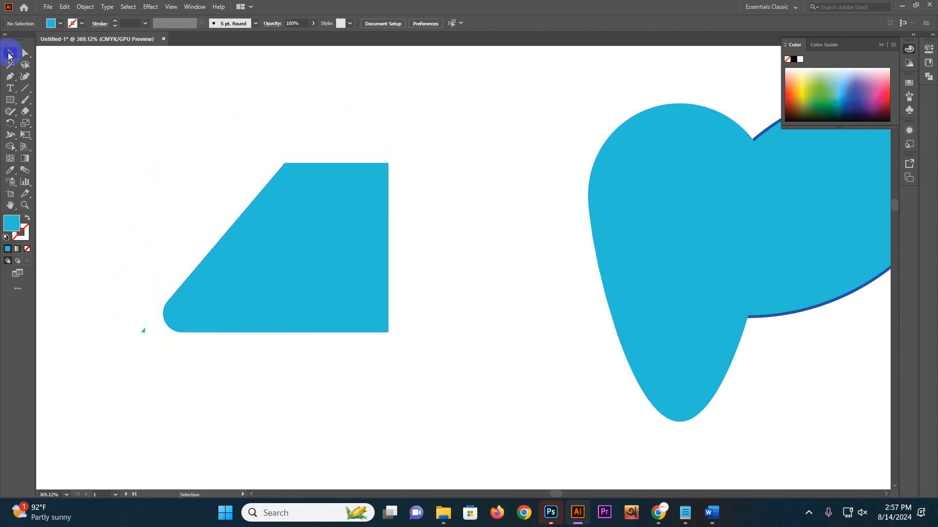
pyautogui.click(25, 53)
pyautogui.click(10, 53)
pyautogui.click(25, 52)
pyautogui.click(314, 305)
pyautogui.moveTo(281, 260); pyautogui.dragTo(416, 244)
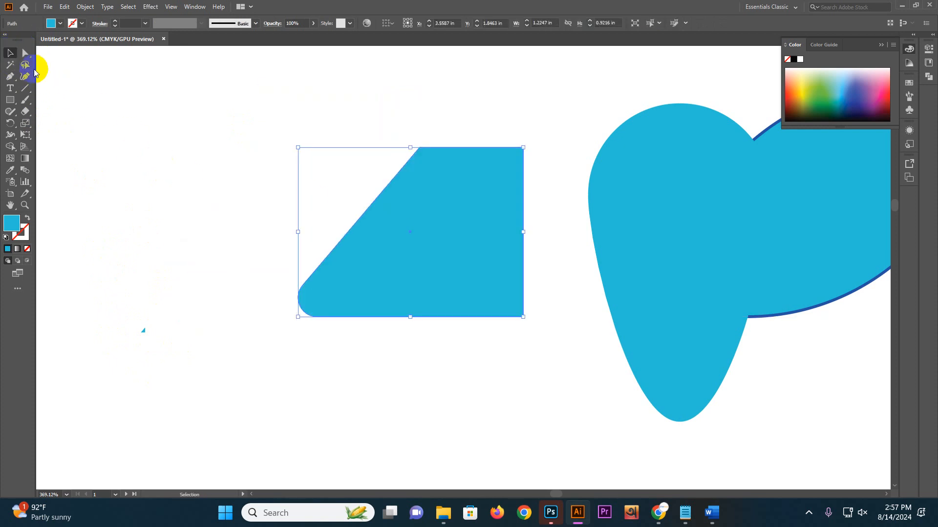
pyautogui.click(25, 54)
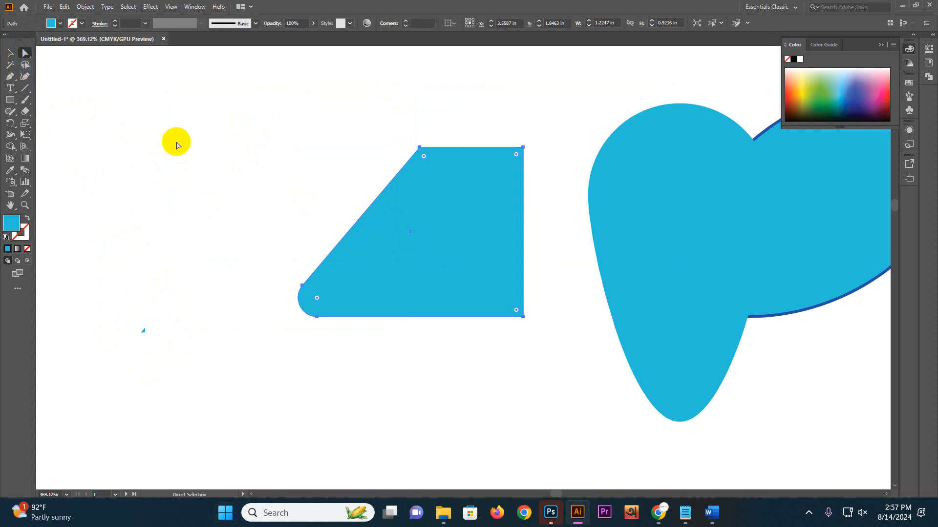
# Delete the slanted shape, teardrop and leaf, and clear their leftover fragments from the artboard.
pyautogui.click(314, 165)
pyautogui.moveTo(272, 101); pyautogui.dragTo(889, 453)
pyautogui.press('Delete')
pyautogui.click(9, 53)
pyautogui.click(15, 67)
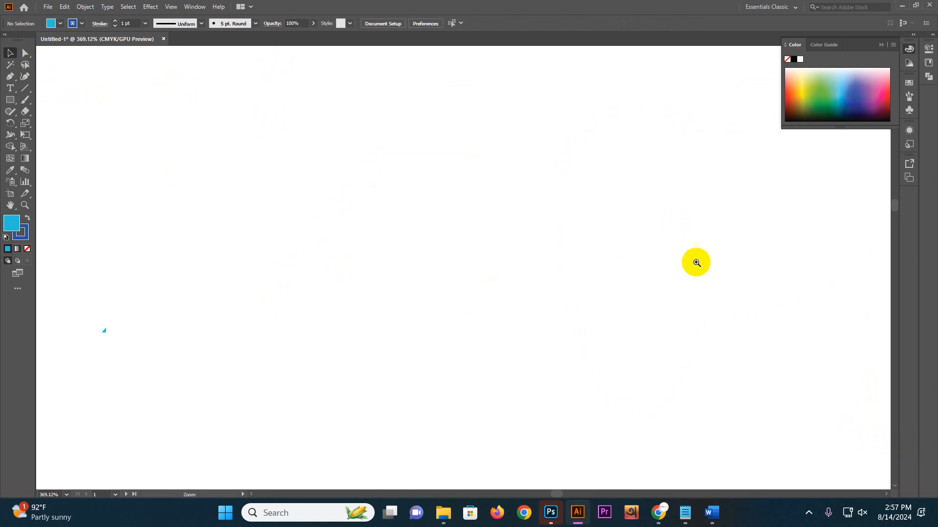
pyautogui.moveTo(696, 262); pyautogui.dragTo(578, 240)
pyautogui.moveTo(711, 168); pyautogui.dragTo(840, 213)
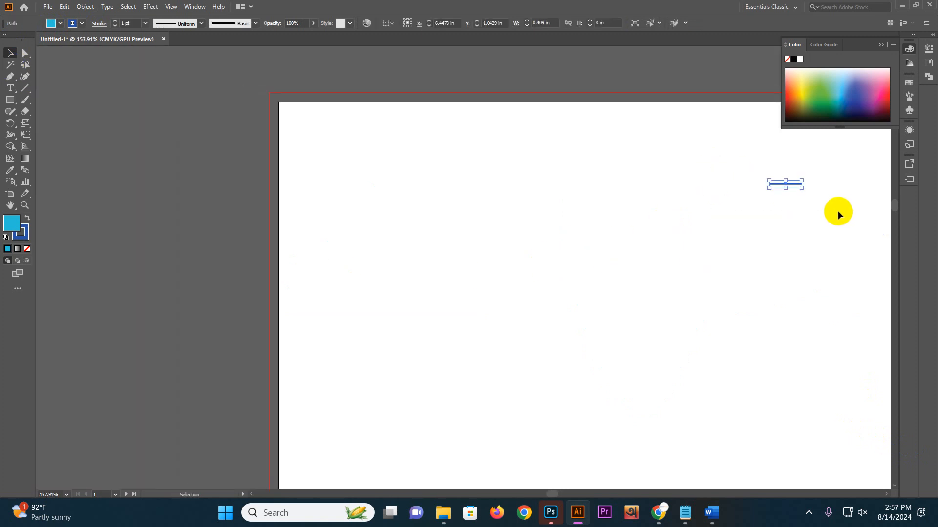
pyautogui.click(839, 215)
pyautogui.moveTo(613, 236); pyautogui.dragTo(699, 264)
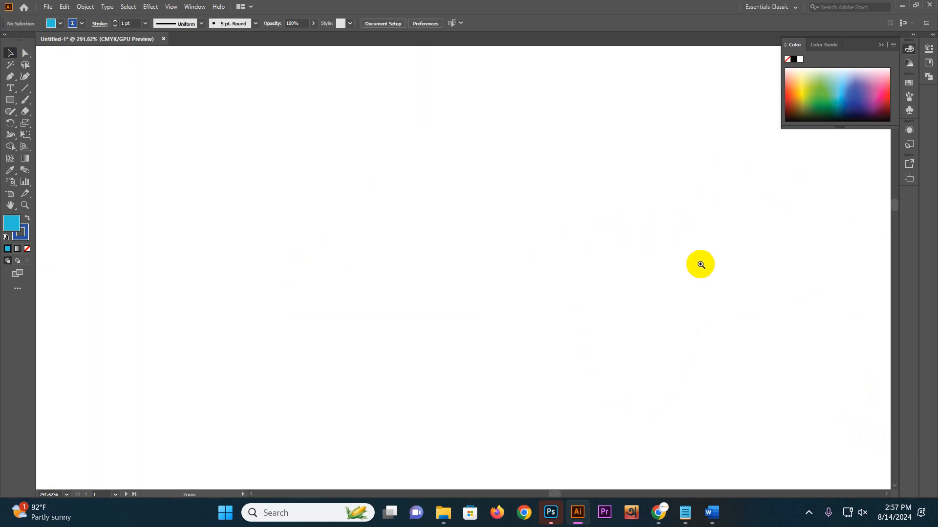
# Draw a small rectangle about 0.37 by 0.21 in near the artboard's upper left and set its stroke to None.
pyautogui.click(14, 102)
pyautogui.moveTo(186, 130); pyautogui.dragTo(241, 161)
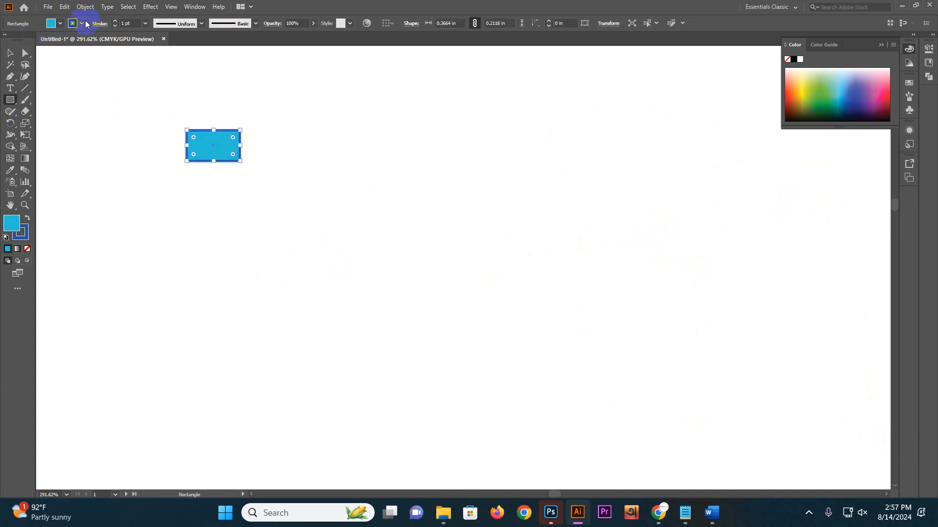
pyautogui.click(74, 23)
pyautogui.click(6, 40)
# Copy the small rectangle to the right and repeat the duplication to make an evenly spaced row of seven.
pyautogui.click(9, 53)
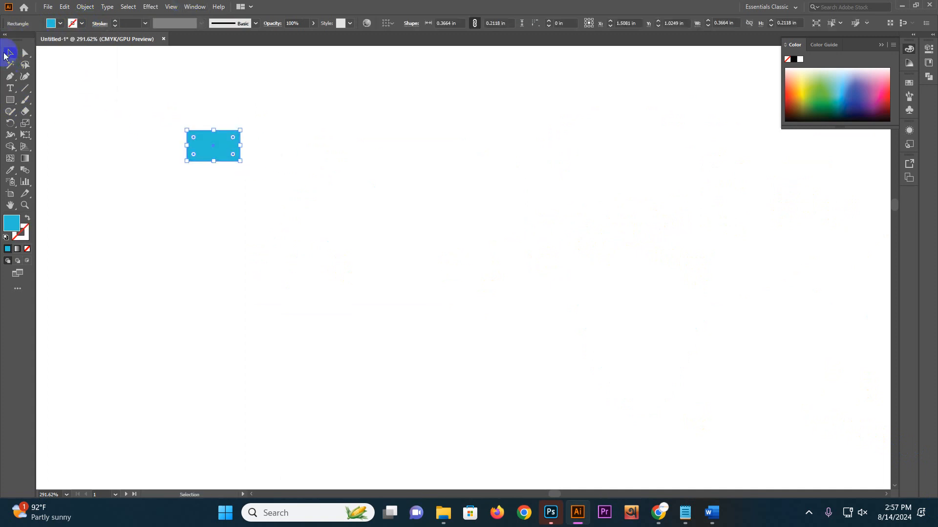
pyautogui.moveTo(212, 144); pyautogui.dragTo(279, 141)
pyautogui.hotkey('ctrl', 'd')
pyautogui.hotkey('ctrl', 'd')
pyautogui.hotkey('ctrl', 'd')
pyautogui.hotkey('ctrl', 'd')
pyautogui.hotkey('ctrl', 'd')
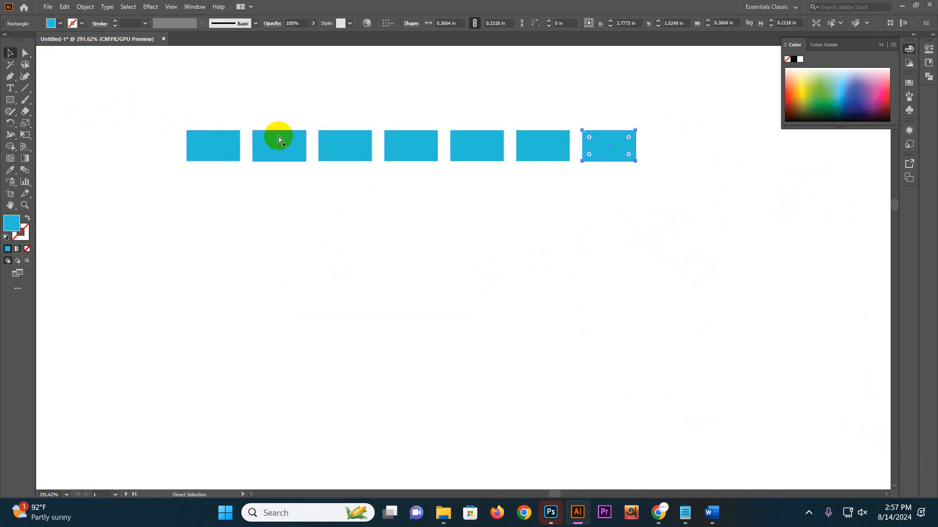
# Copy the whole row of seven rectangles downward and repeat it to make a grid of four rows.
pyautogui.moveTo(590, 224); pyautogui.dragTo(593, 223)
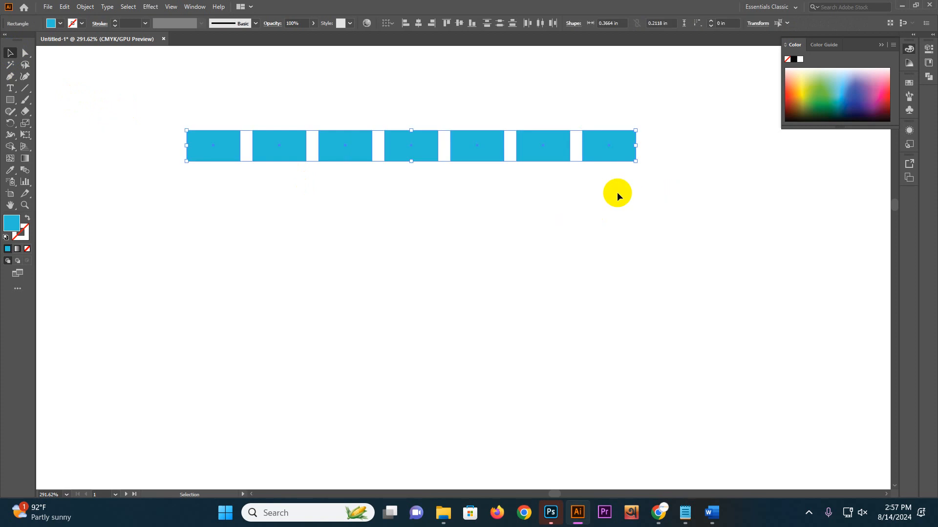
pyautogui.moveTo(537, 146); pyautogui.dragTo(539, 195)
pyautogui.hotkey('ctrl', 'd')
pyautogui.hotkey('ctrl', 'd')
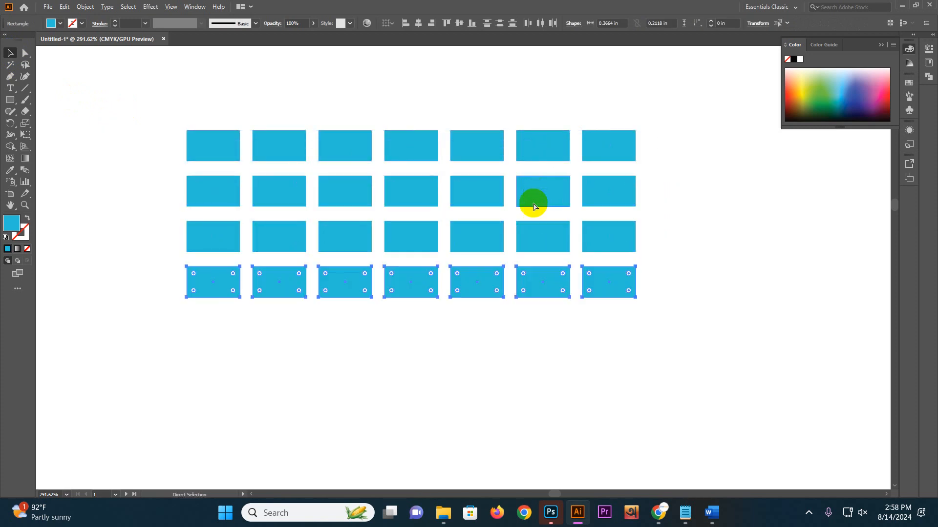
# Fill the second through fifth rectangles of the second row with purple and deselect them.
pyautogui.click(504, 358)
pyautogui.moveTo(246, 169); pyautogui.dragTo(506, 209)
pyautogui.click(860, 83)
pyautogui.click(467, 322)
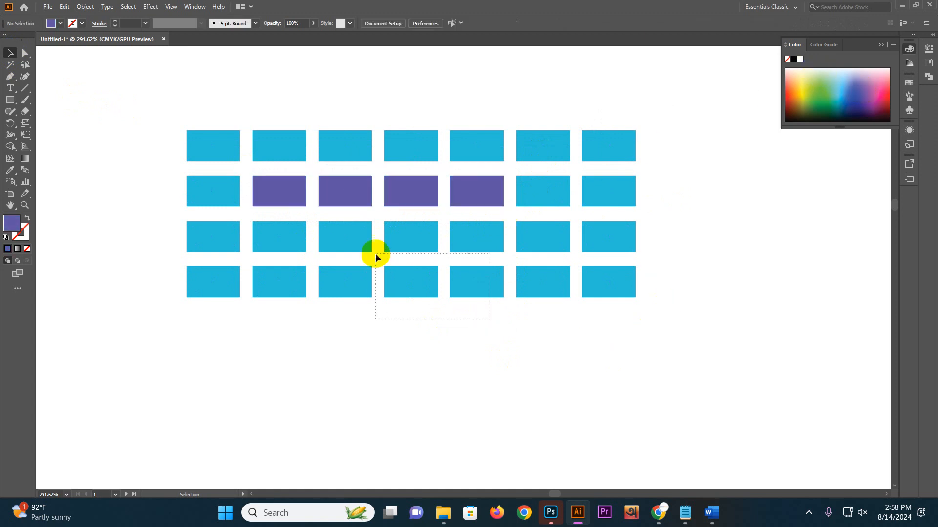
# Fill the third through fifth rectangles of the bottom two rows with bright pink and deselect them.
pyautogui.moveTo(375, 253); pyautogui.dragTo(364, 244)
pyautogui.click(878, 84)
pyautogui.click(734, 271)
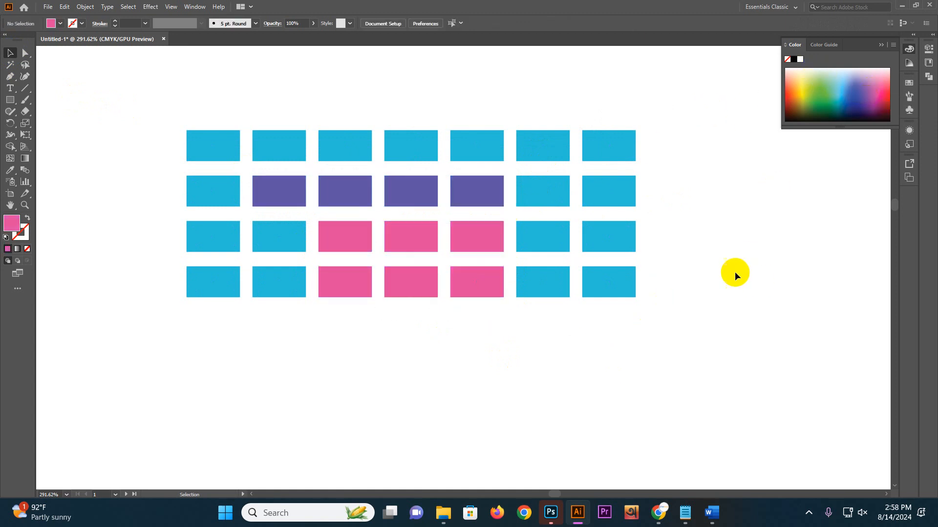
# Fill the last two rectangles of the second row with light pink and deselect them.
pyautogui.moveTo(556, 198); pyautogui.dragTo(553, 199)
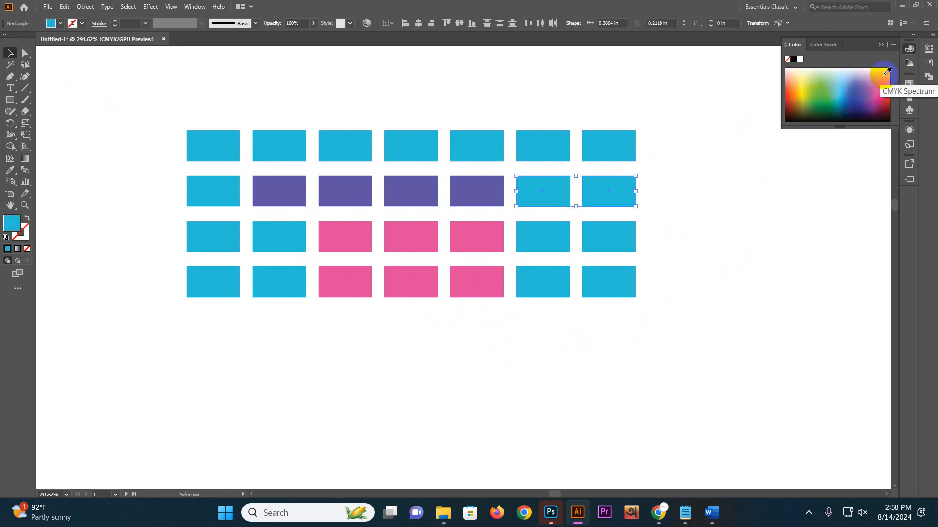
pyautogui.click(879, 83)
pyautogui.click(767, 235)
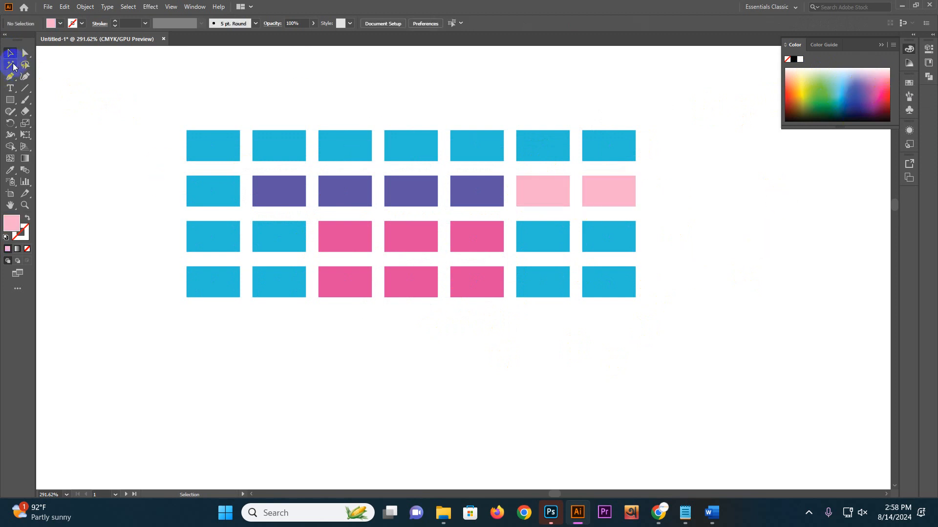
# Select the purple rectangles with the Magic Wand tool, then select all the blue ones, fill them with muted teal and deselect.
pyautogui.click(404, 187)
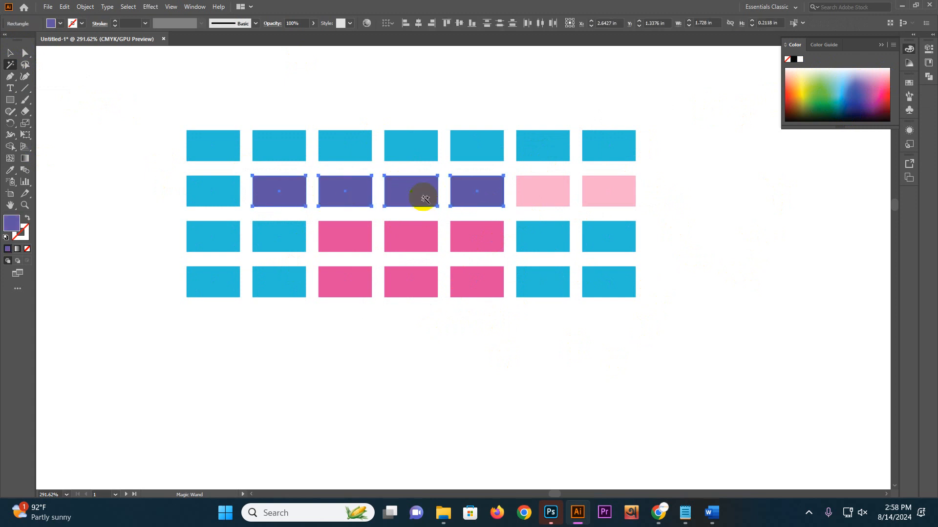
pyautogui.click(215, 147)
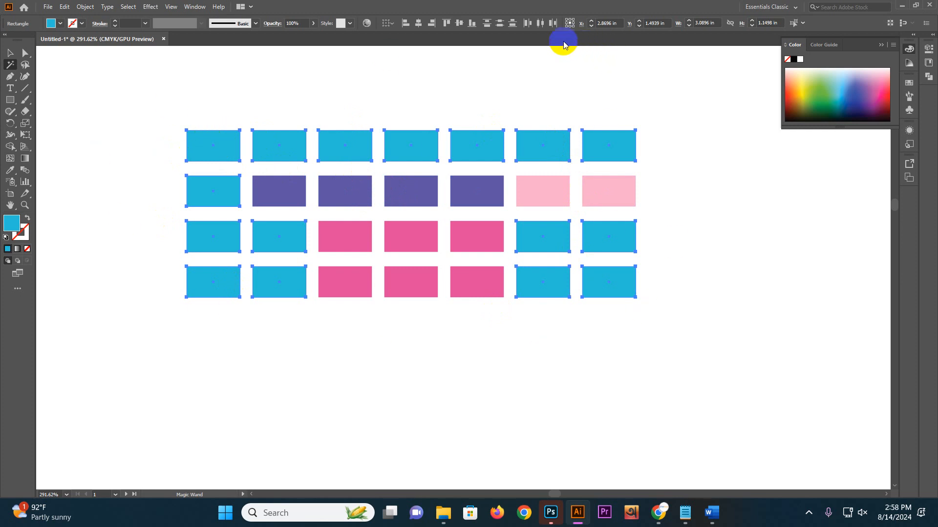
pyautogui.moveTo(800, 93); pyautogui.dragTo(839, 80)
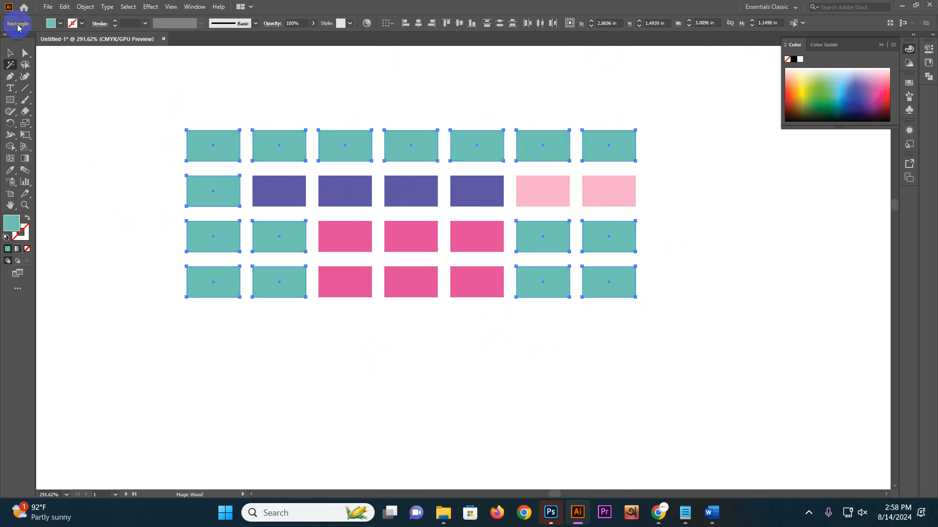
pyautogui.click(14, 54)
pyautogui.click(166, 107)
# Move the grid's bottom-left teal rectangle below the grid and duplicate it rightward into an evenly spaced row of nine.
pyautogui.scroll(-5, 441, 247)
pyautogui.click(209, 110)
pyautogui.moveTo(209, 109); pyautogui.dragTo(272, 241)
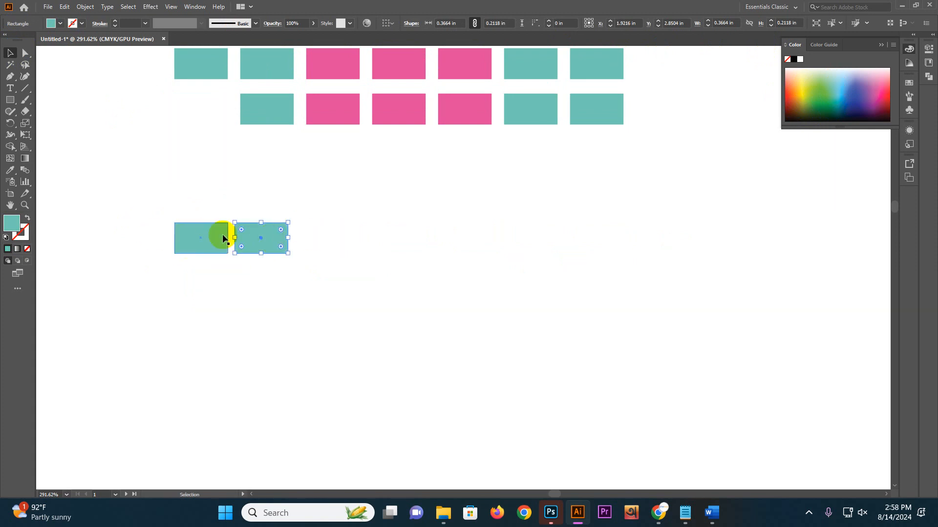
pyautogui.hotkey('ctrl', 'd')
pyautogui.hotkey('ctrl', 'd')
pyautogui.hotkey('ctrl', 'd')
pyautogui.hotkey('ctrl', 'd')
pyautogui.hotkey('ctrl', 'd')
pyautogui.hotkey('ctrl', 'd')
pyautogui.hotkey('ctrl', 'd')
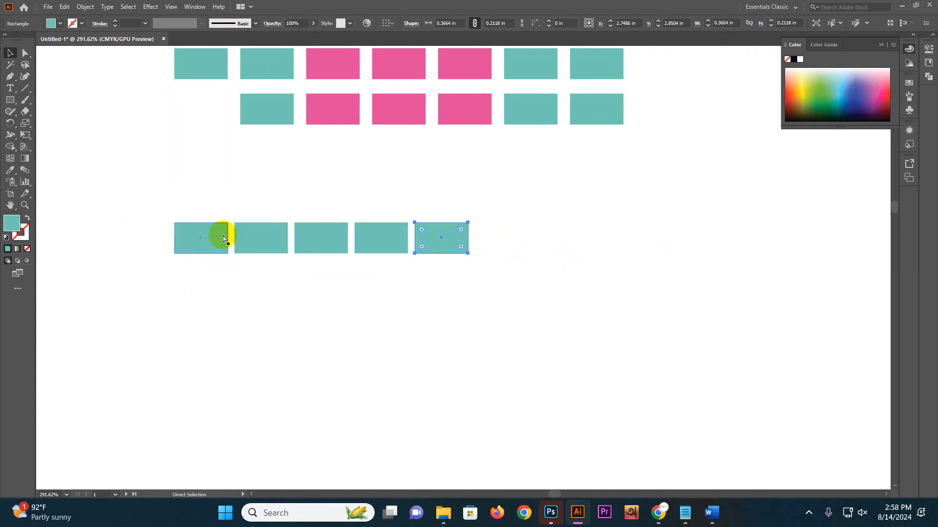
# Select the row of nine teal rectangles and duplicate it downward at even spacing to make six rows.
pyautogui.keyDown('alt'); pyautogui.scroll(1, 392, 279); pyautogui.keyUp('alt')
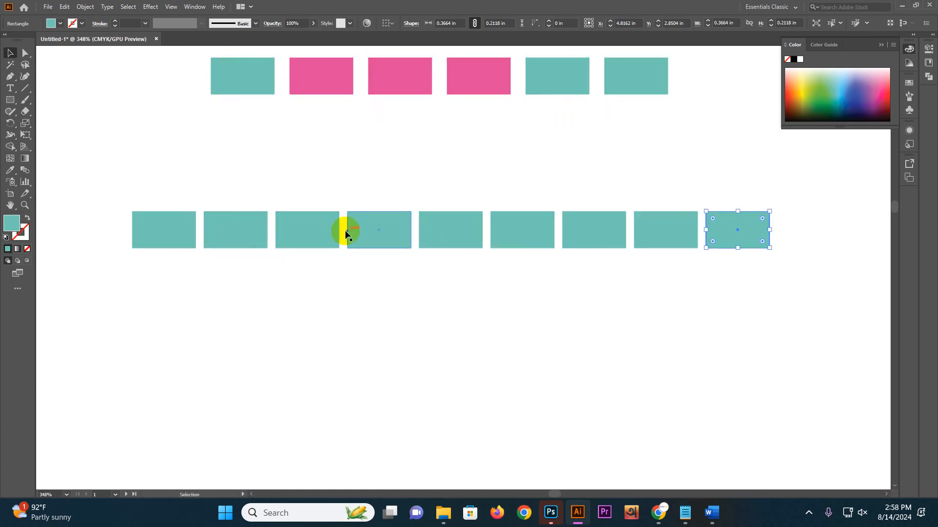
pyautogui.moveTo(108, 182); pyautogui.dragTo(809, 296)
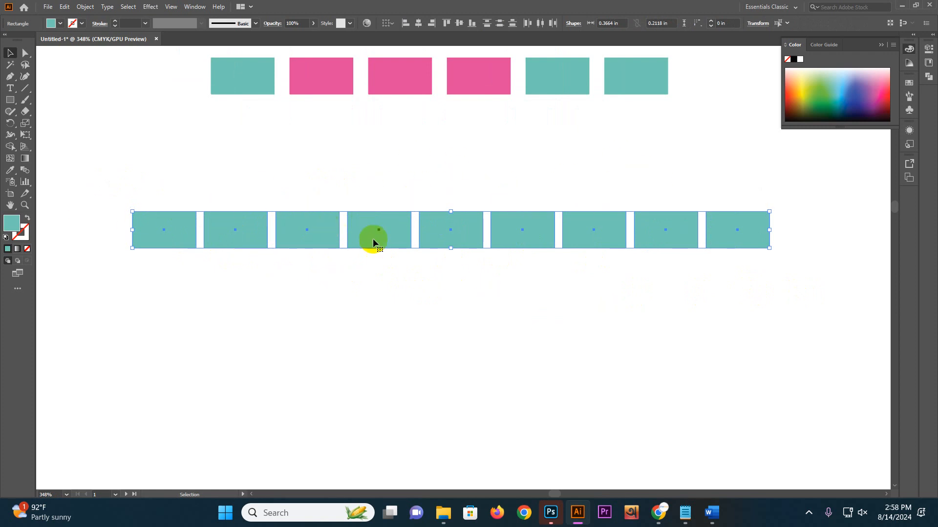
pyautogui.moveTo(463, 320); pyautogui.dragTo(446, 232)
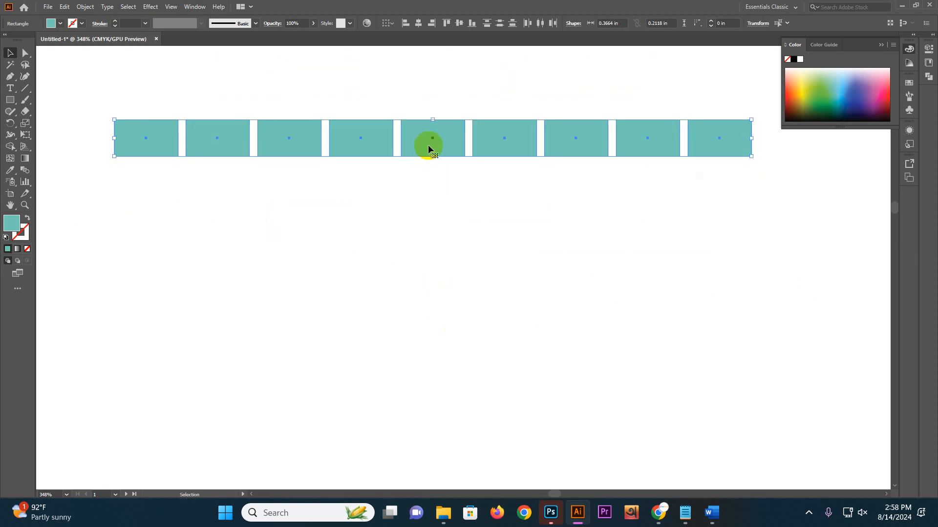
pyautogui.moveTo(427, 144); pyautogui.dragTo(426, 195)
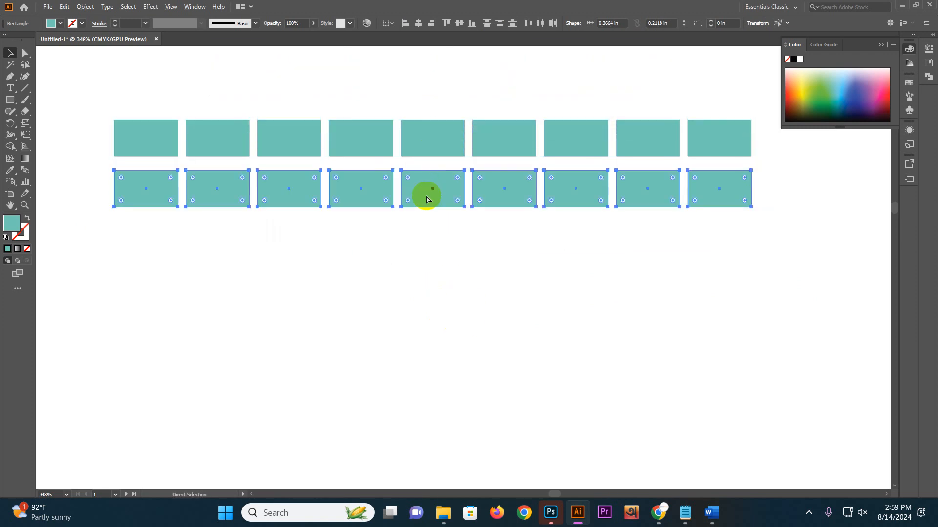
pyautogui.hotkey('ctrl', 'd')
pyautogui.hotkey('ctrl', 'd')
pyautogui.hotkey('ctrl', 'd')
pyautogui.hotkey('ctrl', 'd')
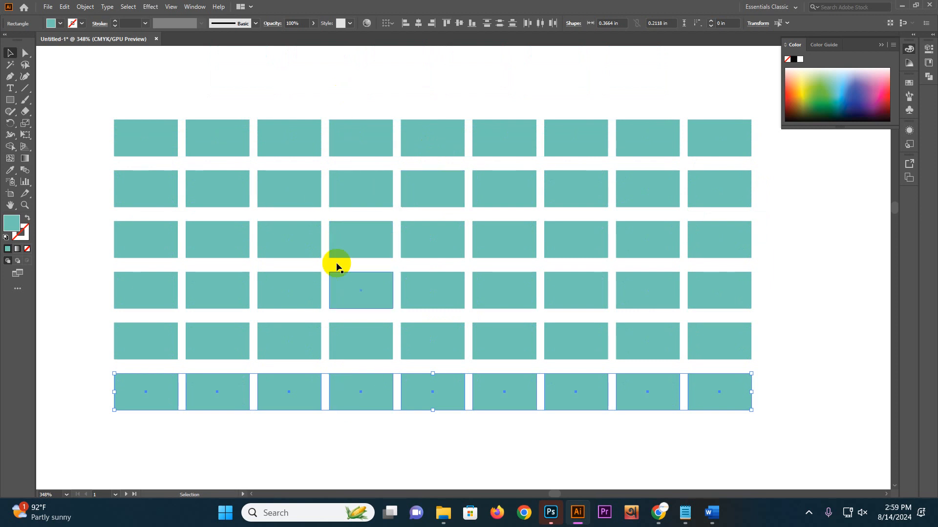
# Delete the multicolored rectangle grid and the teal grid below it.
pyautogui.scroll(-3, 505, 299)
pyautogui.scroll(3, 435, 276)
pyautogui.moveTo(198, 67); pyautogui.dragTo(652, 237)
pyautogui.press('Delete')
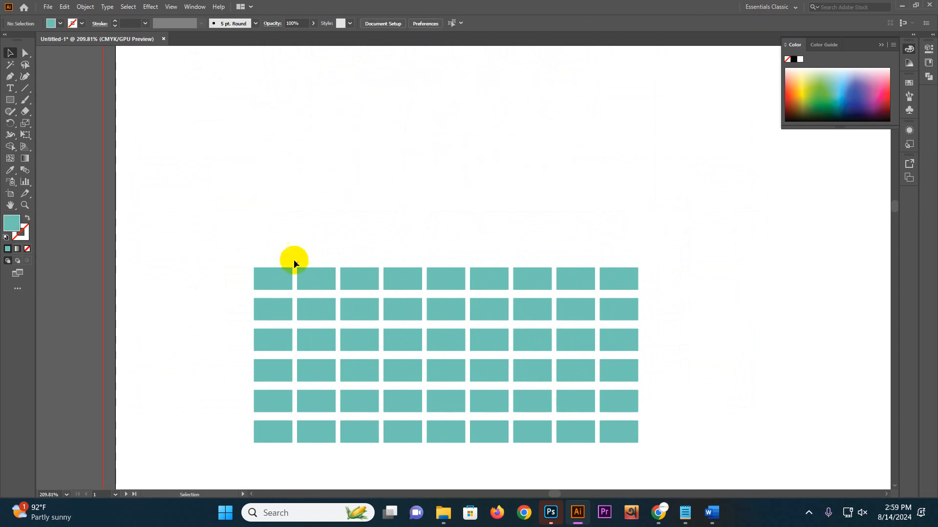
pyautogui.moveTo(220, 250); pyautogui.dragTo(743, 446)
pyautogui.press('Delete')
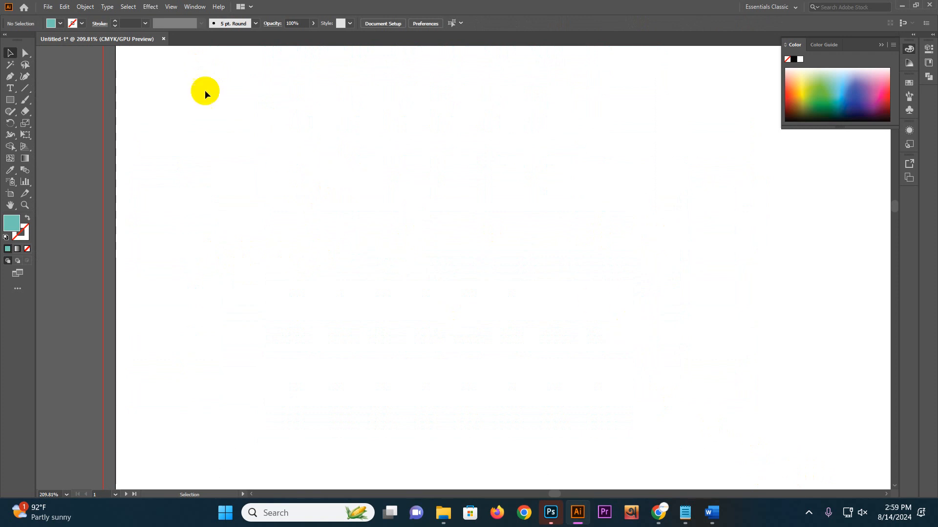
# Undo the deletion of both rectangle grids and deselect everything.
pyautogui.hotkey('ctrl', 'z')
pyautogui.hotkey('ctrl', 'z')
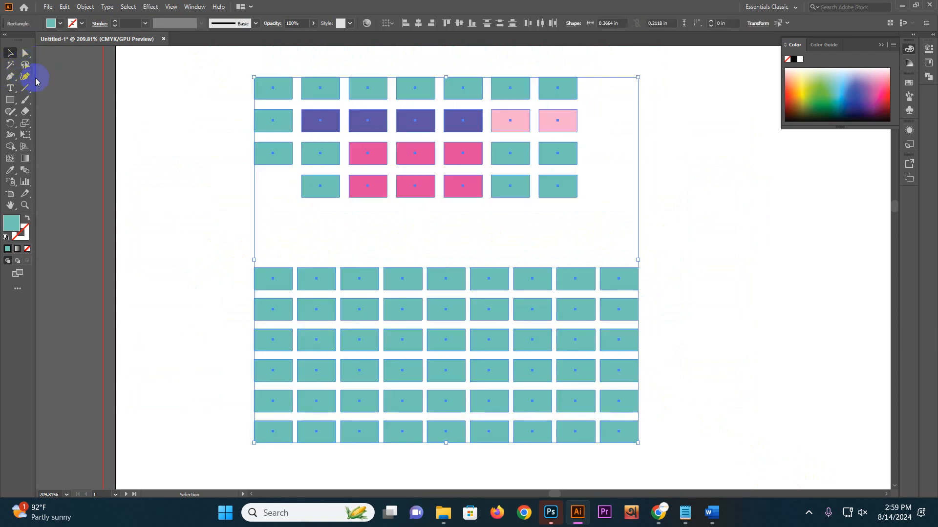
pyautogui.click(151, 112)
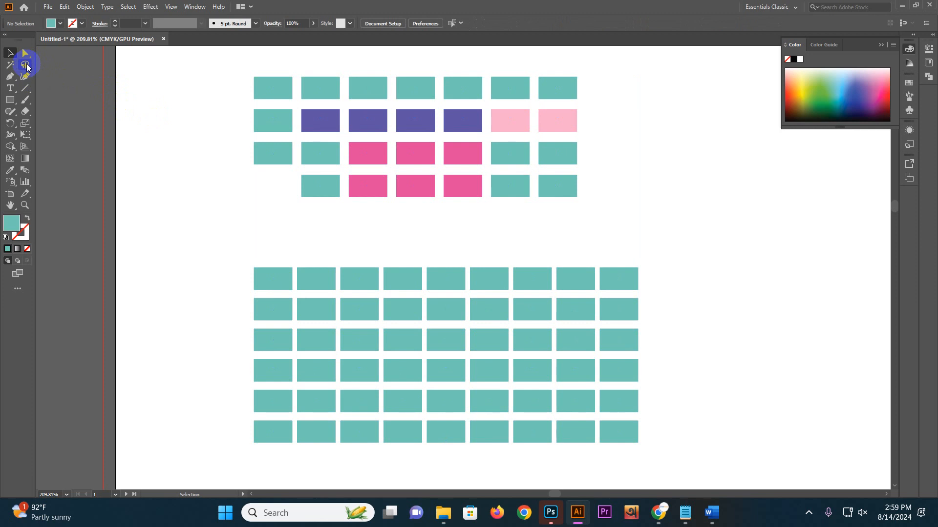
# Lasso an irregular group of rectangles across the lower rows of the teal grid, and clear the selection.
pyautogui.click(27, 65)
pyautogui.scroll(-4, 225, 272)
pyautogui.hscroll(3, 224, 273)
pyautogui.moveTo(127, 288)
pyautogui.mouseDown()
pyautogui.moveTo(334, 260)
pyautogui.moveTo(466, 291)
pyautogui.moveTo(504, 282)
pyautogui.moveTo(450, 321)
pyautogui.moveTo(392, 315)
pyautogui.moveTo(313, 385)
pyautogui.moveTo(164, 366)
pyautogui.moveTo(111, 314)
pyautogui.moveTo(122, 288)
pyautogui.mouseUp()
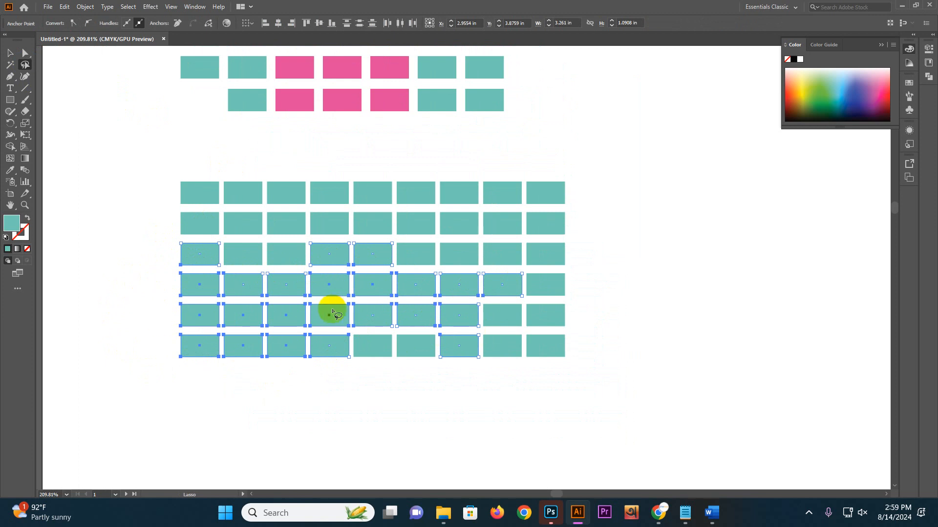
pyautogui.click(280, 415)
# Lasso the middle columns of the lower teal grid, recolor those rectangles dark purple, and deselect them.
pyautogui.moveTo(301, 161)
pyautogui.mouseDown()
pyautogui.moveTo(311, 292)
pyautogui.moveTo(298, 325)
pyautogui.moveTo(299, 377)
pyautogui.moveTo(400, 399)
pyautogui.moveTo(471, 356)
pyautogui.moveTo(452, 273)
pyautogui.moveTo(457, 191)
pyautogui.moveTo(407, 144)
pyautogui.moveTo(328, 147)
pyautogui.moveTo(295, 162)
pyautogui.mouseUp()
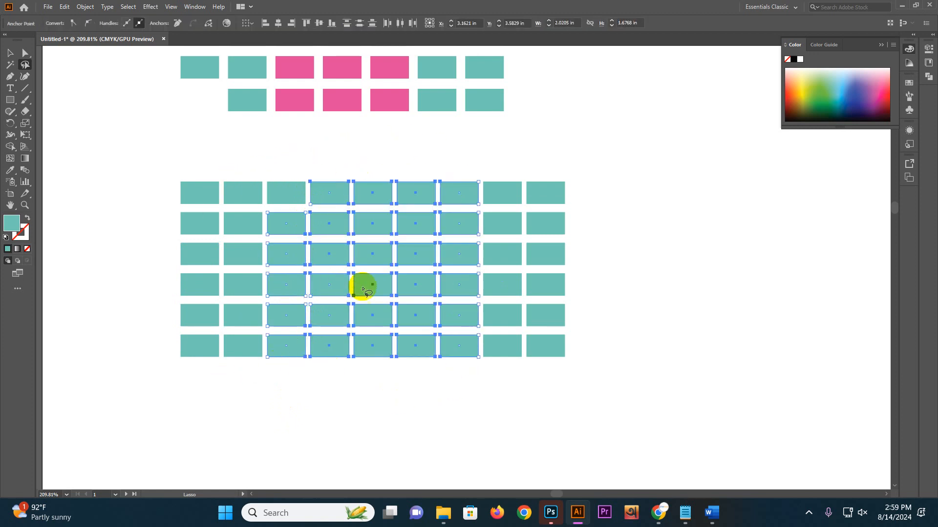
pyautogui.moveTo(872, 114); pyautogui.dragTo(858, 100)
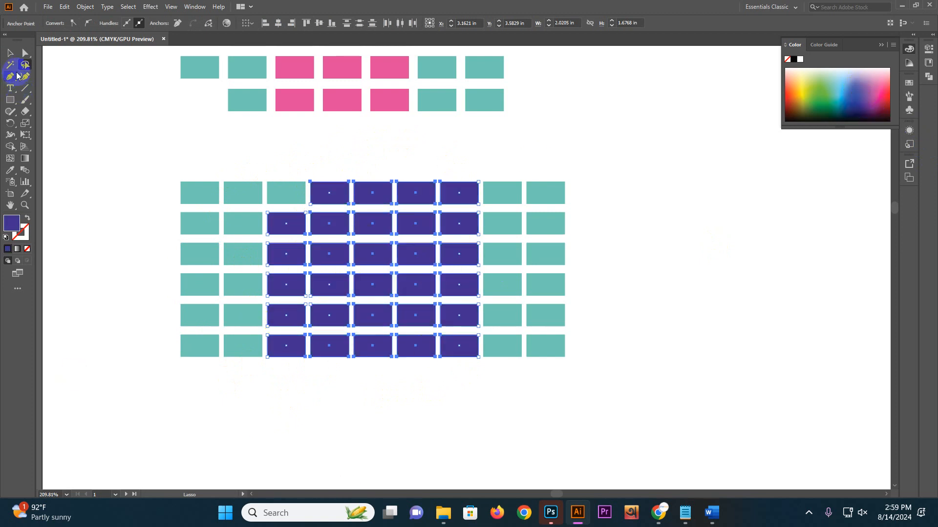
pyautogui.click(10, 53)
pyautogui.click(107, 99)
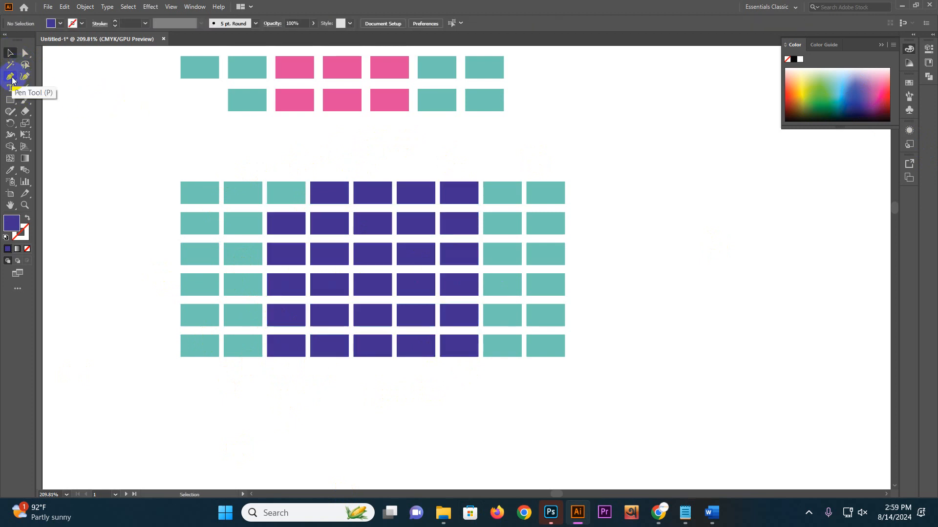
# Draw a freeform curved shape with a dark purple fill on the blank second artboard using the Curvature tool.
pyautogui.click(12, 80)
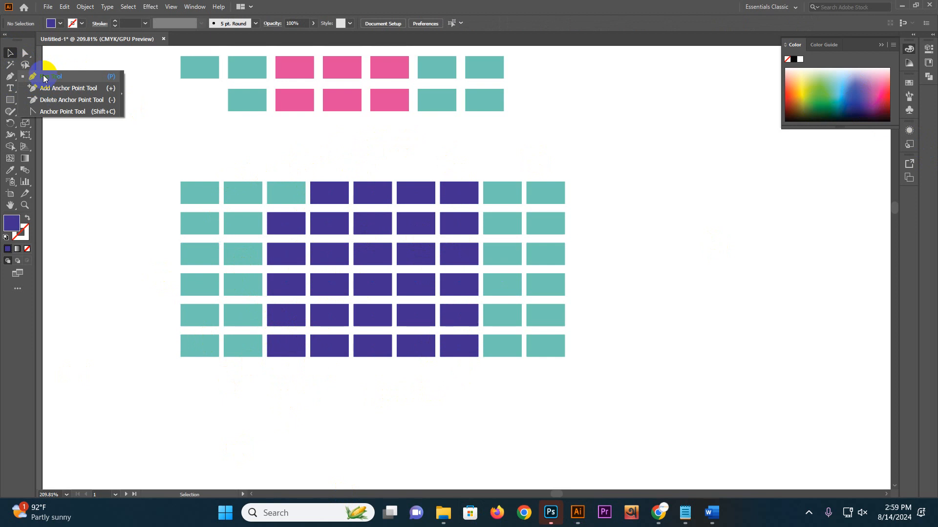
pyautogui.click(28, 76)
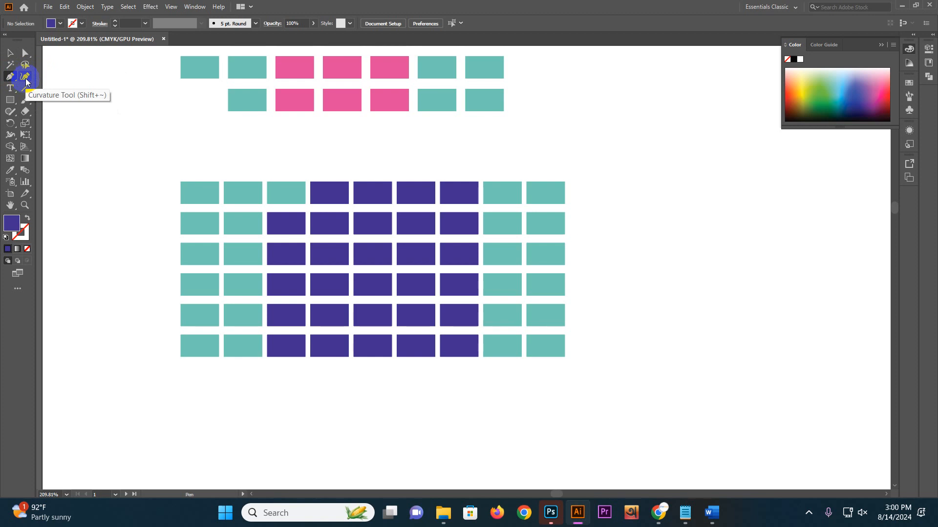
pyautogui.click(26, 80)
pyautogui.moveTo(540, 175); pyautogui.dragTo(253, 172)
pyautogui.scroll(-1, 519, 202)
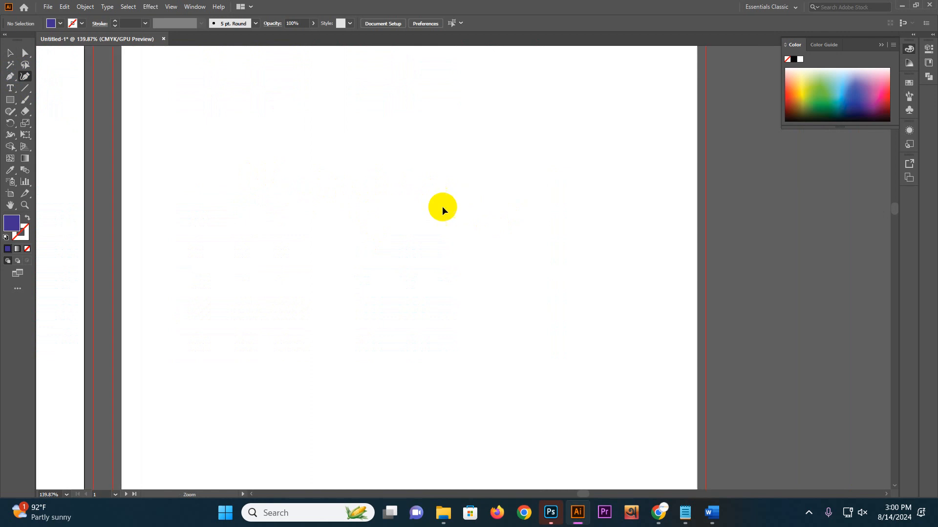
pyautogui.click(313, 292)
pyautogui.click(370, 160)
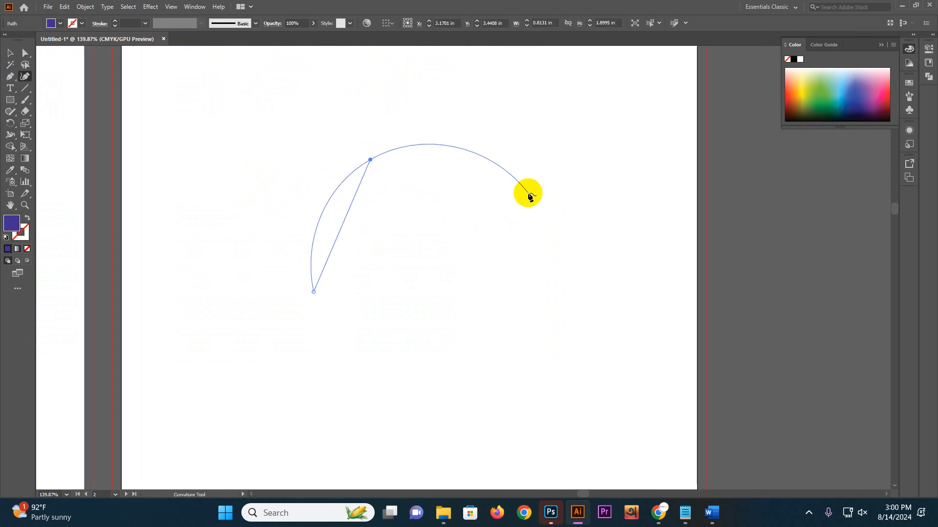
pyautogui.click(528, 192)
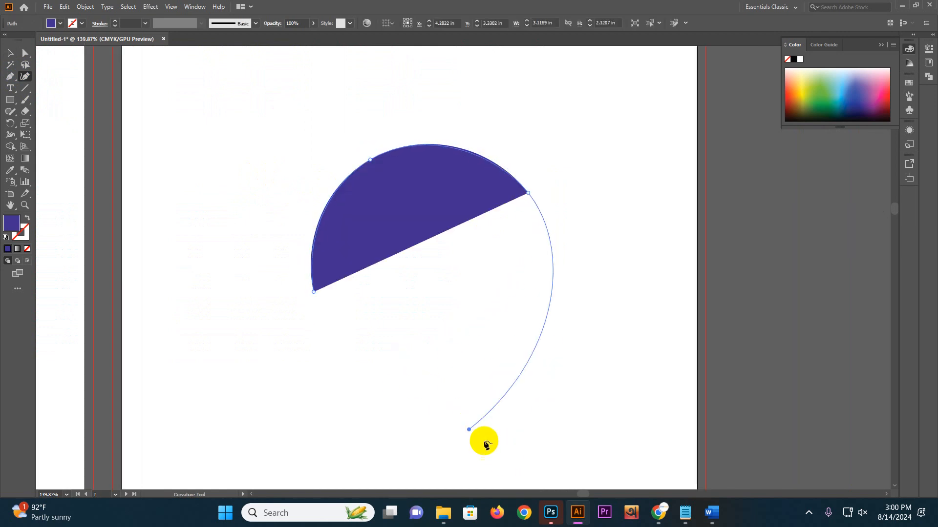
pyautogui.click(390, 381)
pyautogui.click(275, 376)
pyautogui.click(236, 444)
pyautogui.click(429, 453)
pyautogui.click(471, 419)
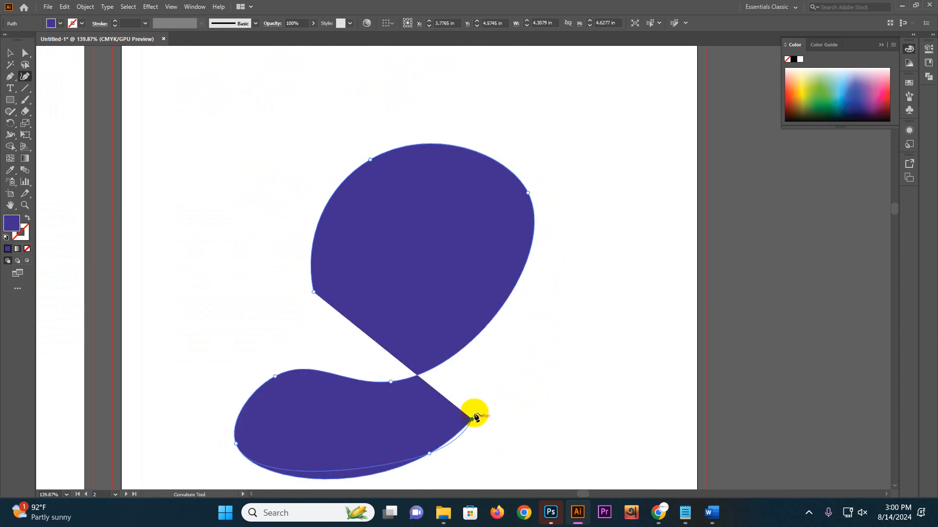
pyautogui.click(306, 336)
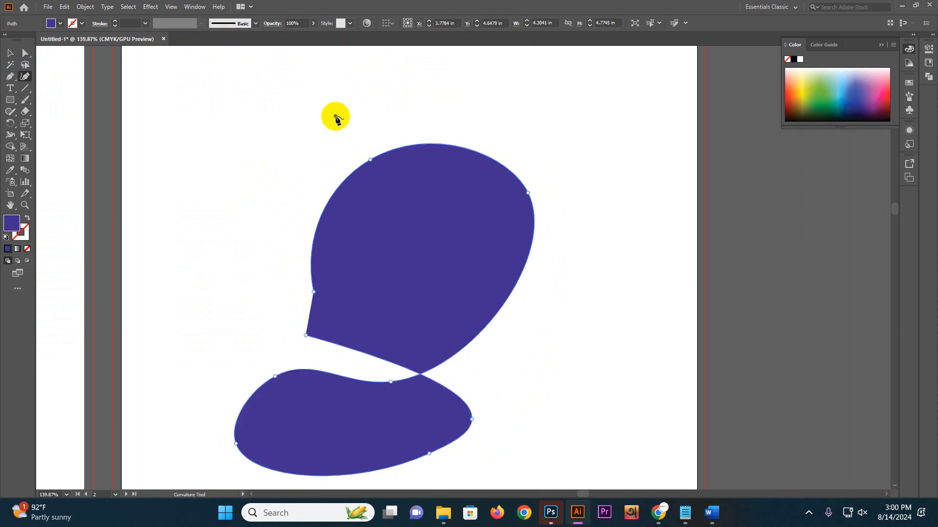
pyautogui.click(329, 92)
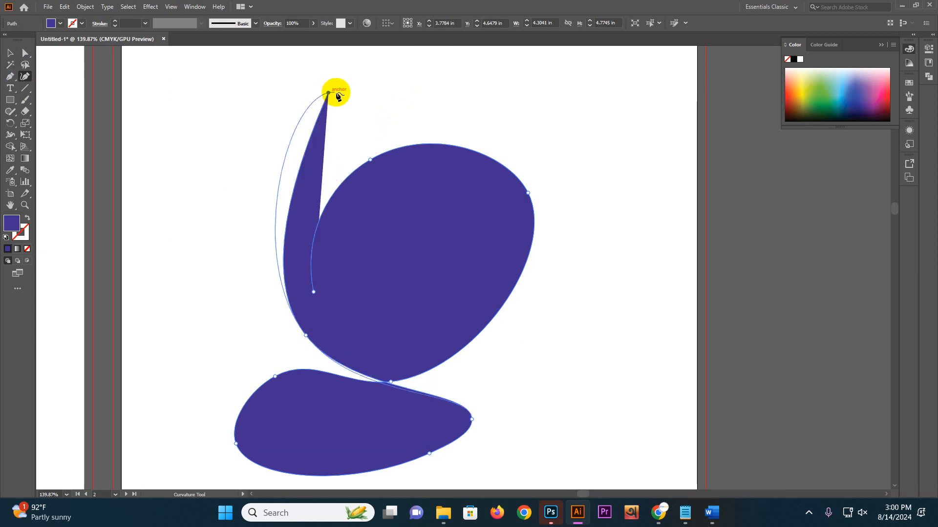
pyautogui.click(488, 88)
pyautogui.press('Escape')
# Draw an open path mixing curved and straight segments across the artboard's upper-left area with the Pen tool.
pyautogui.click(10, 76)
pyautogui.click(135, 280)
pyautogui.moveTo(187, 212); pyautogui.dragTo(163, 165)
pyautogui.moveTo(214, 129); pyautogui.dragTo(245, 126)
pyautogui.click(290, 80)
pyautogui.moveTo(365, 63); pyautogui.dragTo(512, 71)
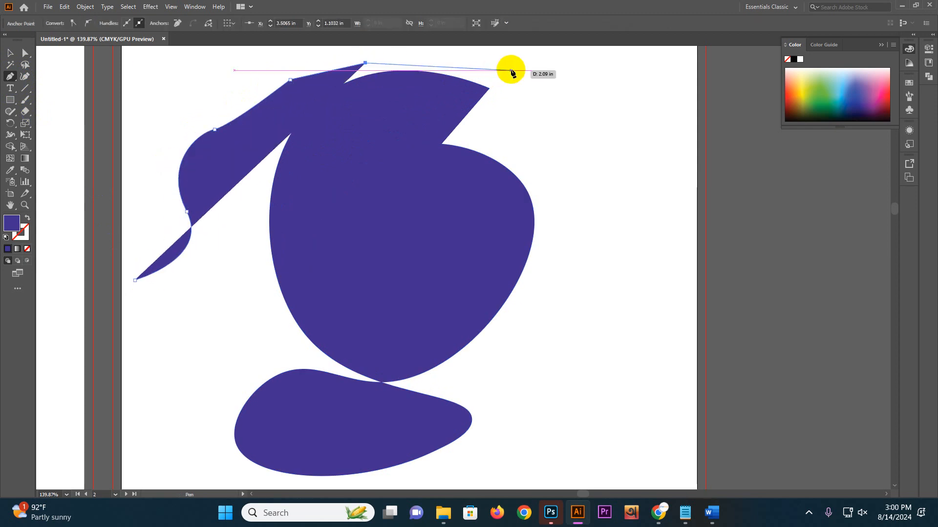
# Select all the artwork and delete it, clearing the purple curved shapes from the artboard.
pyautogui.click(25, 77)
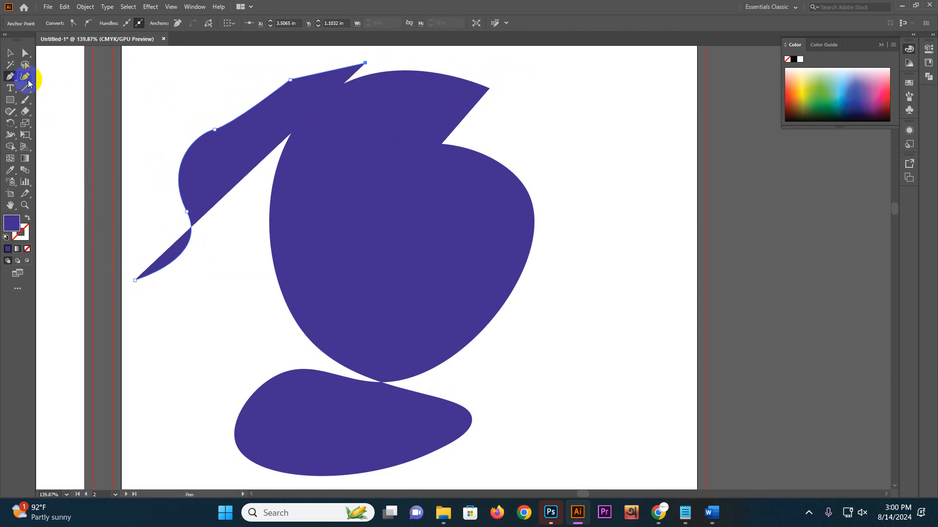
pyautogui.click(10, 52)
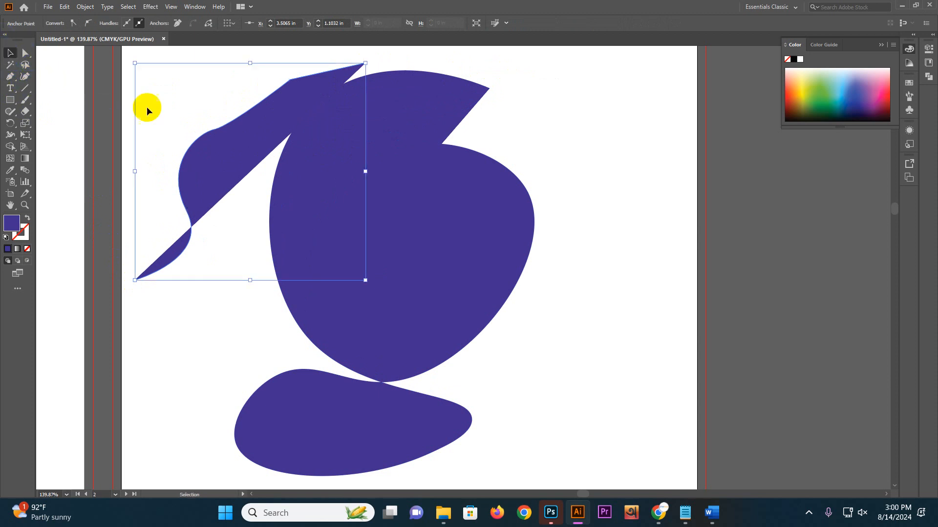
pyautogui.click(187, 117)
pyautogui.hotkey('ctrl', 'a')
pyautogui.press('Delete')
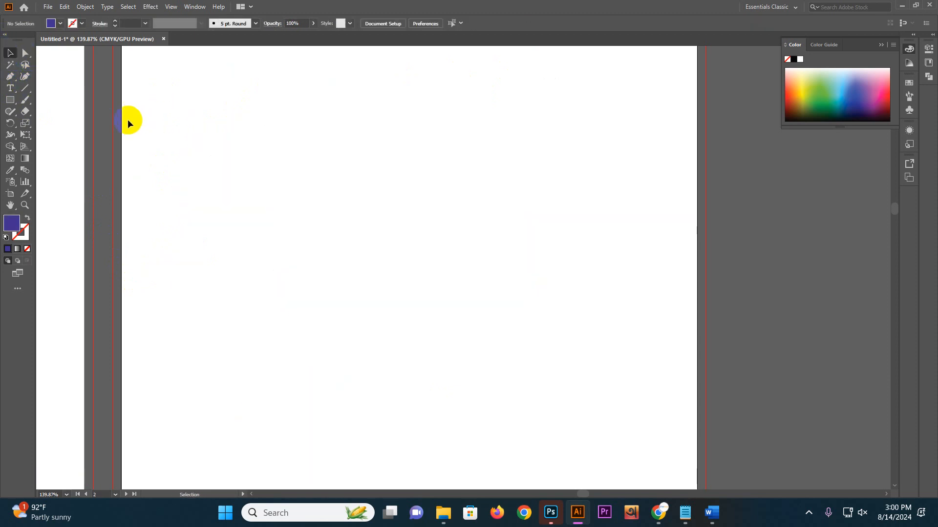
# Create a placeholder text frame about 6.07 in wide and 3.13 in high with the Type tool.
pyautogui.click(9, 90)
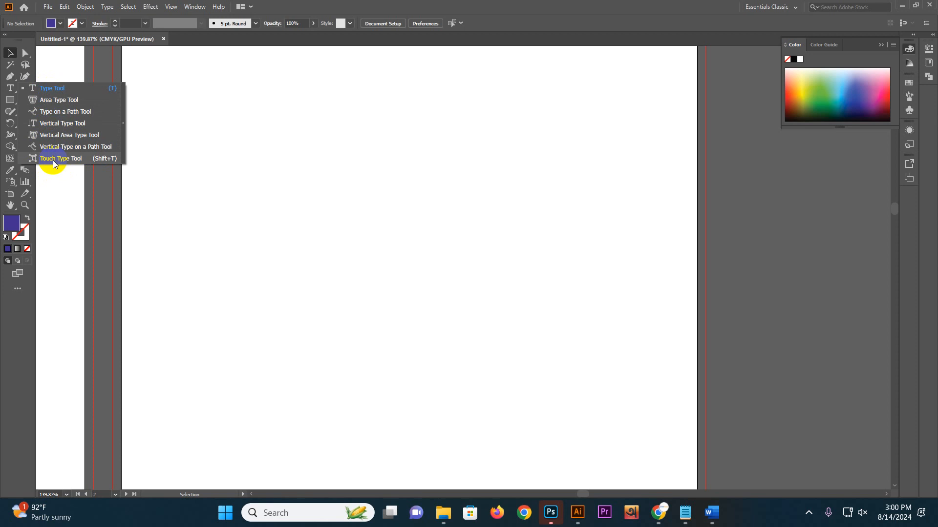
pyautogui.click(52, 88)
pyautogui.moveTo(166, 133); pyautogui.dragTo(589, 350)
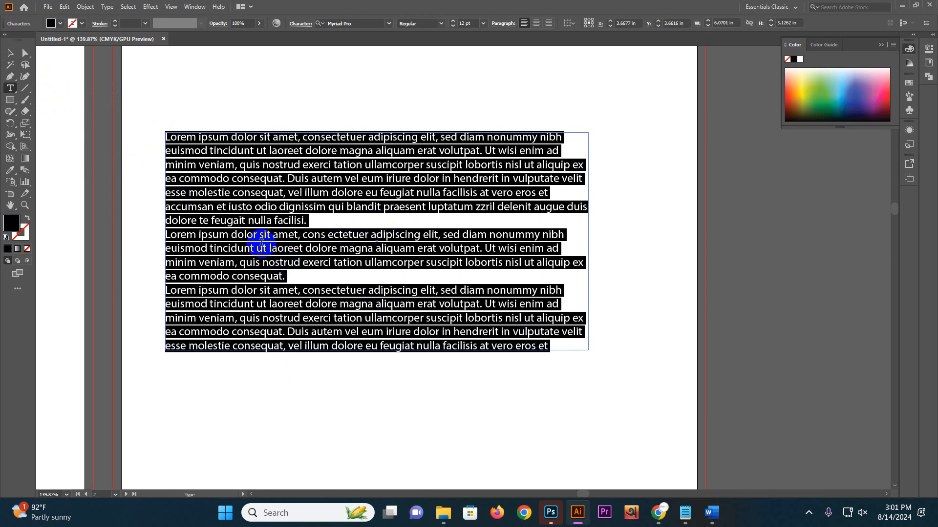
pyautogui.click(262, 246)
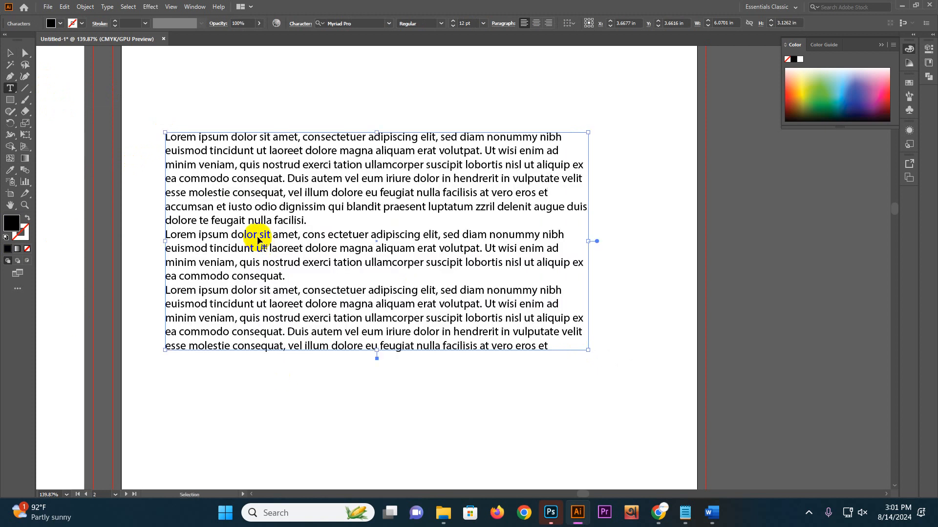
# Open the Character settings and place them beside the artboard, clear of the text.
pyautogui.hotkey('ctrl', 't')
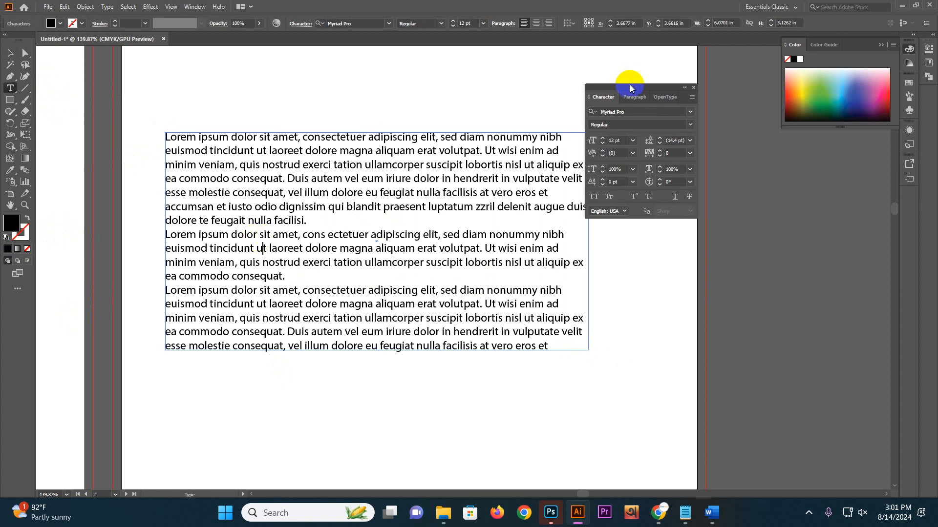
pyautogui.moveTo(630, 88); pyautogui.dragTo(580, 62)
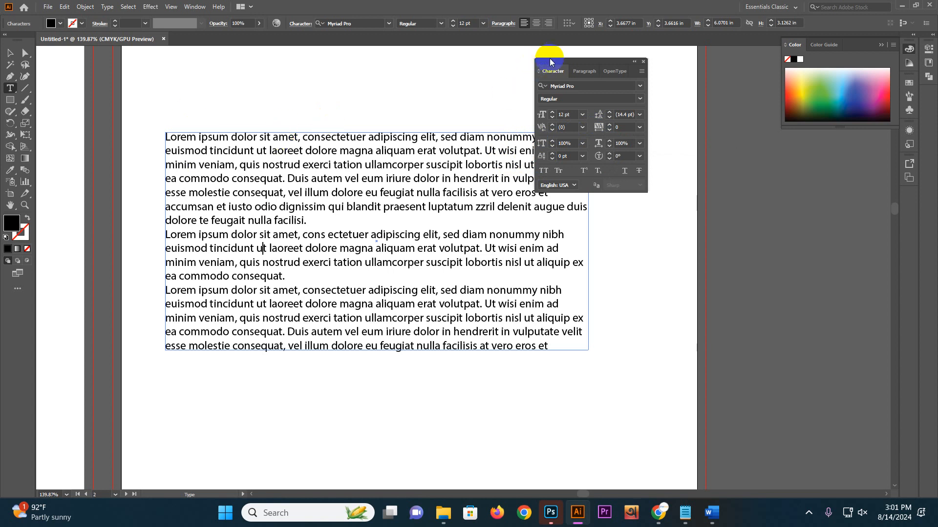
pyautogui.moveTo(549, 62); pyautogui.dragTo(744, 143)
# Select the rectangular placeholder text frame as an object and delete it.
pyautogui.click(10, 88)
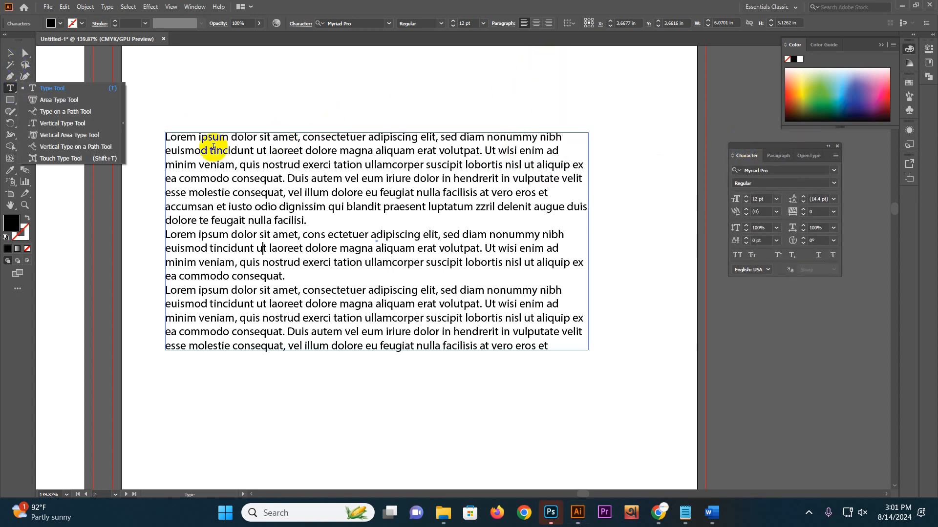
pyautogui.click(6, 52)
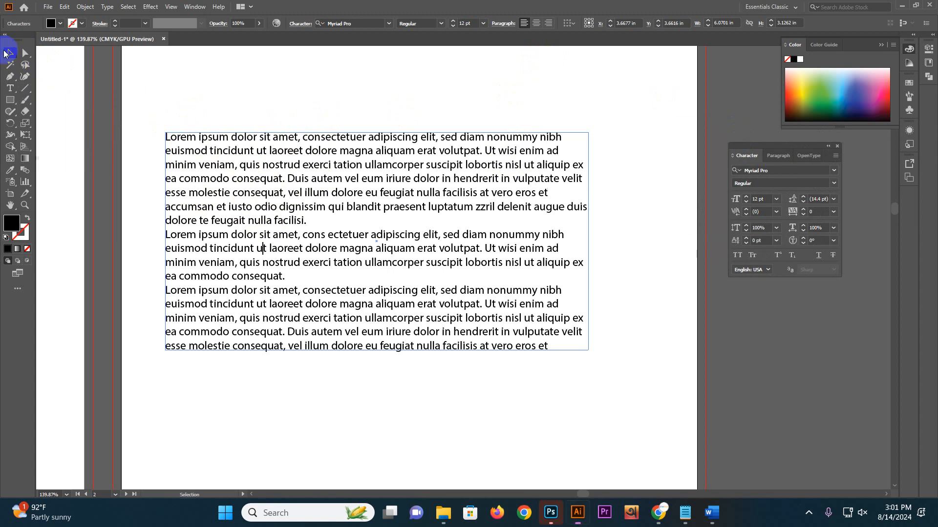
pyautogui.click(263, 175)
pyautogui.press('Delete')
# Draw a black-filled circle about 2.94 in across in the middle of the artboard with the Ellipse tool.
pyautogui.click(9, 88)
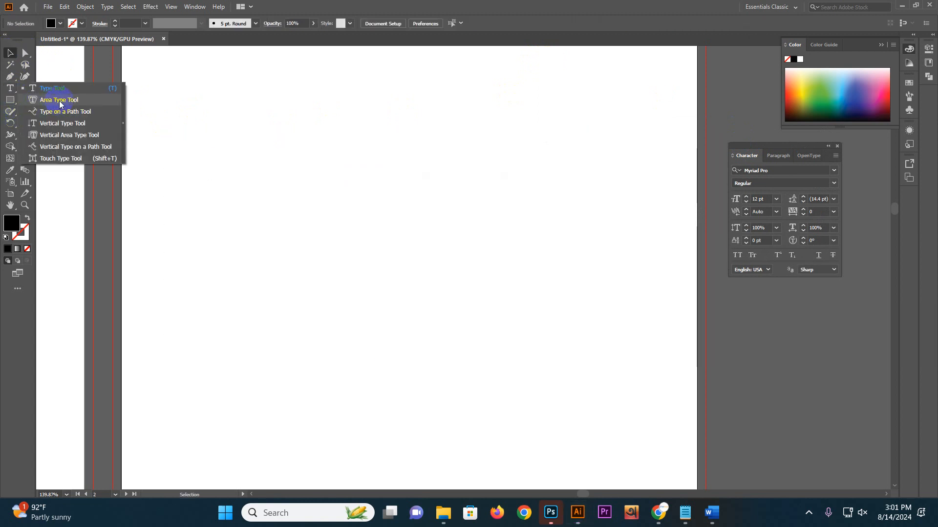
pyautogui.click(59, 101)
pyautogui.click(9, 88)
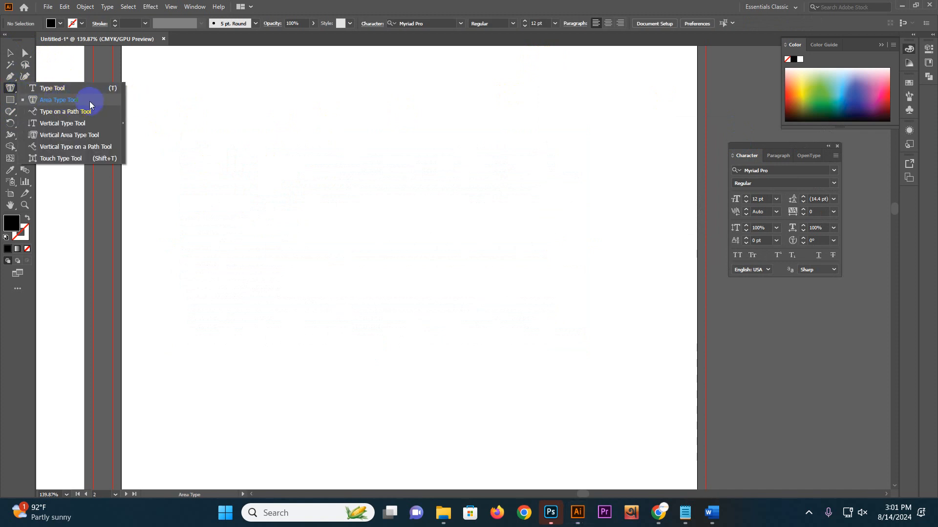
pyautogui.click(277, 4)
pyautogui.moveTo(10, 100); pyautogui.dragTo(62, 123)
pyautogui.moveTo(313, 184); pyautogui.dragTo(520, 368)
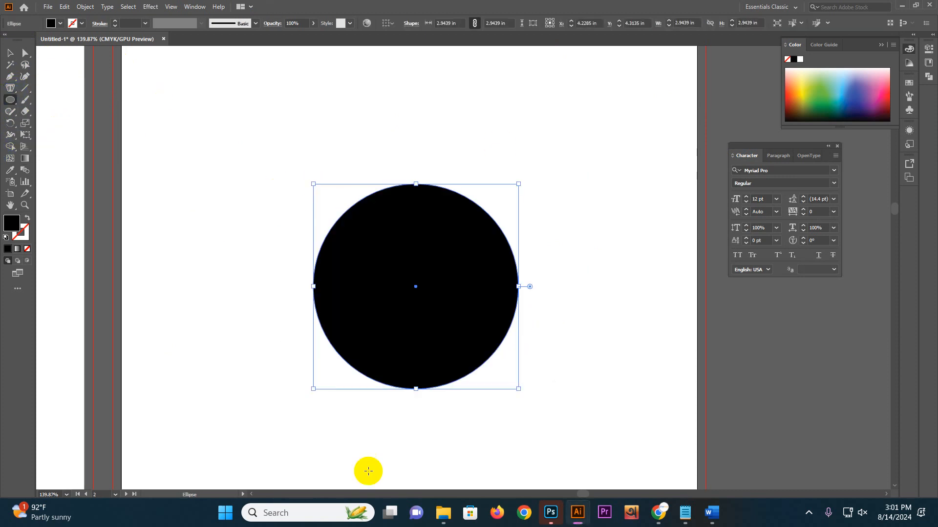
# Turn the circle into an Area Type container of placeholder text and move it to the artboard's right side.
pyautogui.moveTo(5, 87); pyautogui.dragTo(55, 102)
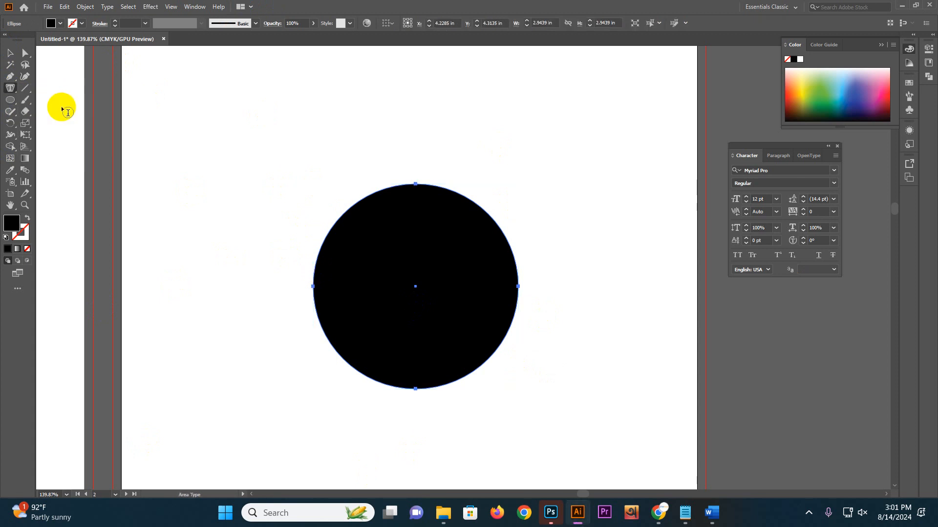
pyautogui.click(403, 188)
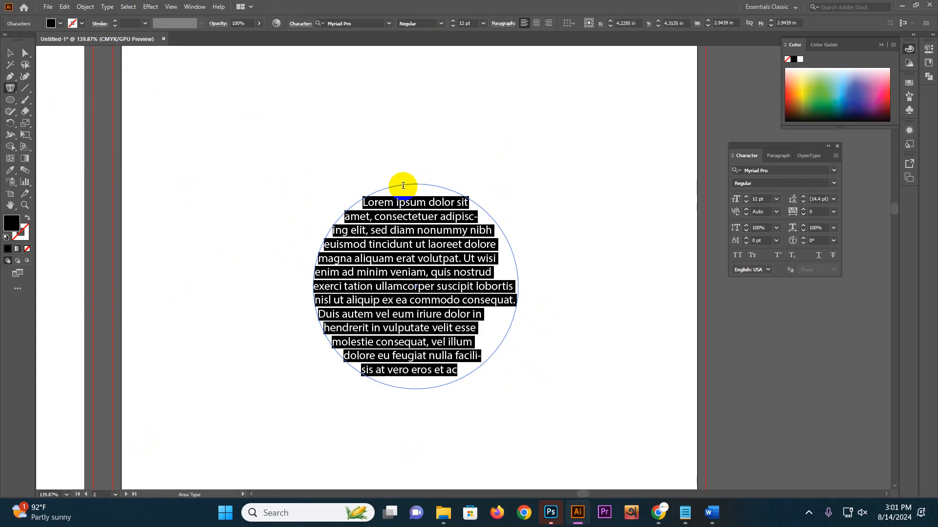
pyautogui.press('Escape')
pyautogui.click(271, 183)
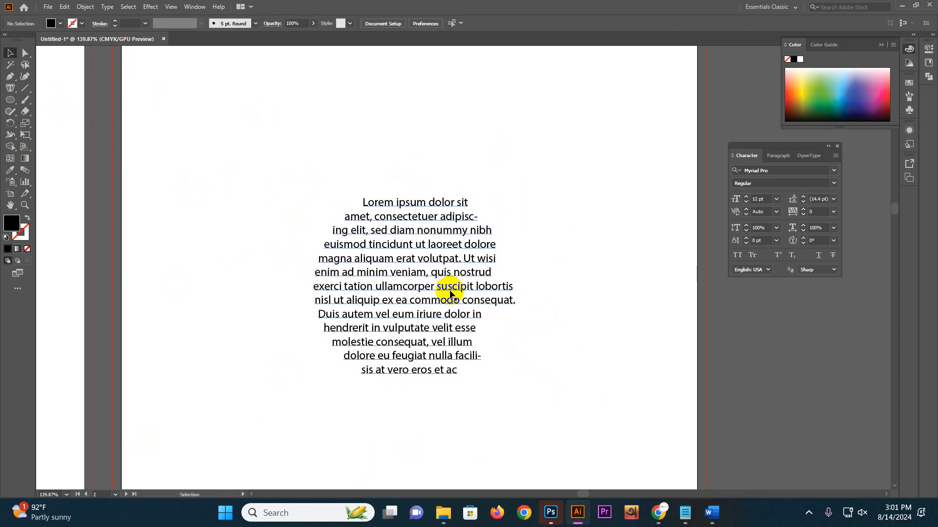
pyautogui.moveTo(396, 315); pyautogui.dragTo(566, 275)
pyautogui.click(328, 243)
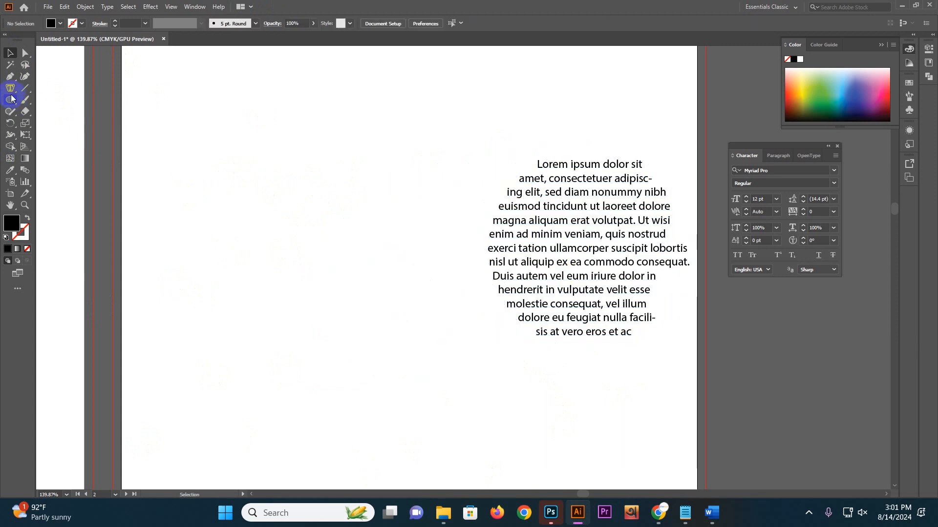
# Draw an open wavy path in the artboard's upper-left area with the Pen tool, as a base for path text.
pyautogui.moveTo(11, 91); pyautogui.dragTo(66, 117)
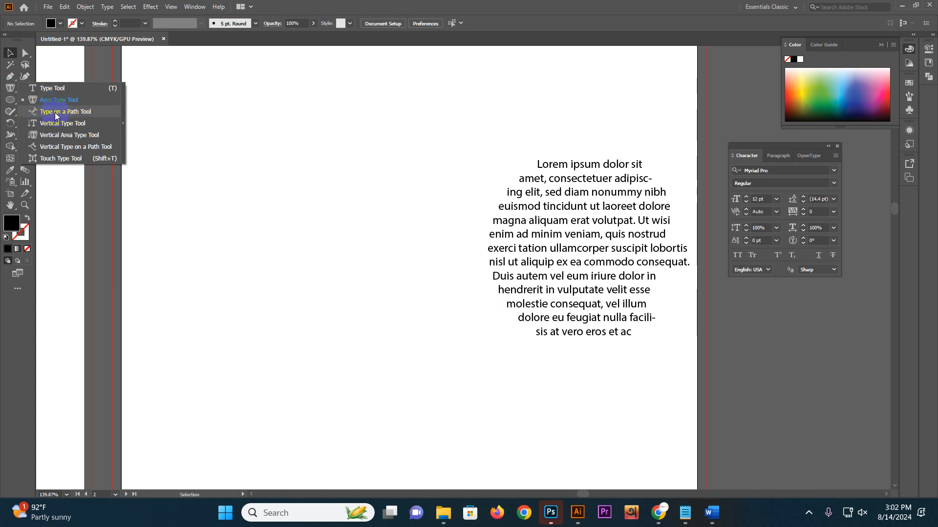
pyautogui.click(11, 77)
pyautogui.click(161, 211)
pyautogui.moveTo(244, 180); pyautogui.dragTo(345, 230)
pyautogui.moveTo(456, 115); pyautogui.dragTo(408, 117)
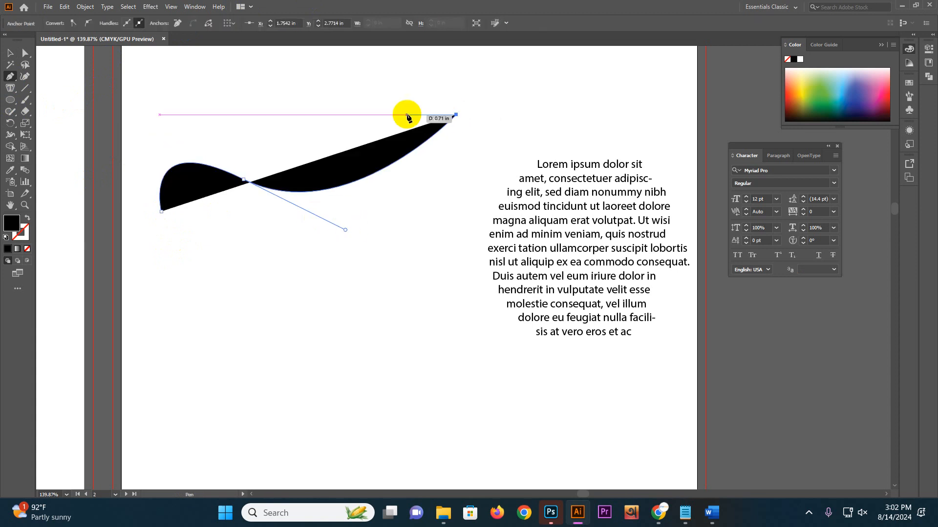
# Remove the wavy path's fill, give it a blue stroke, and reselect the path.
pyautogui.click(11, 53)
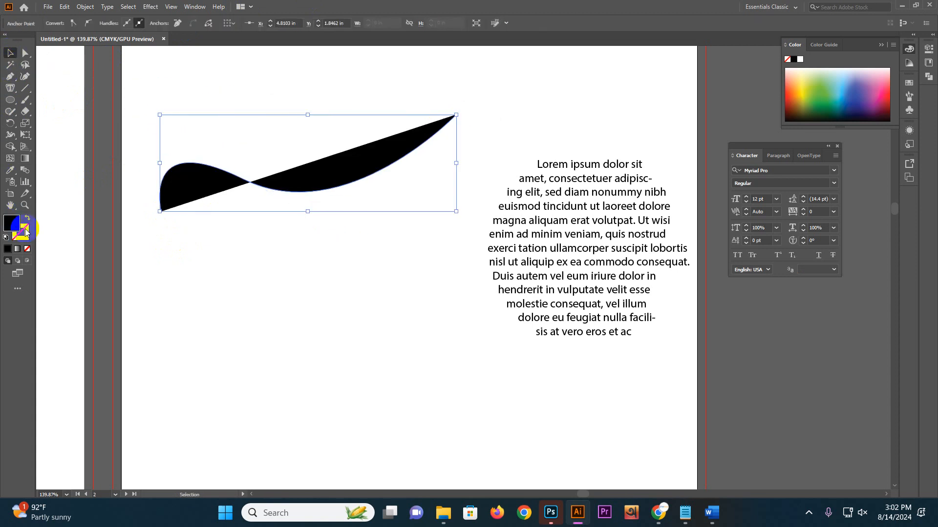
pyautogui.click(28, 249)
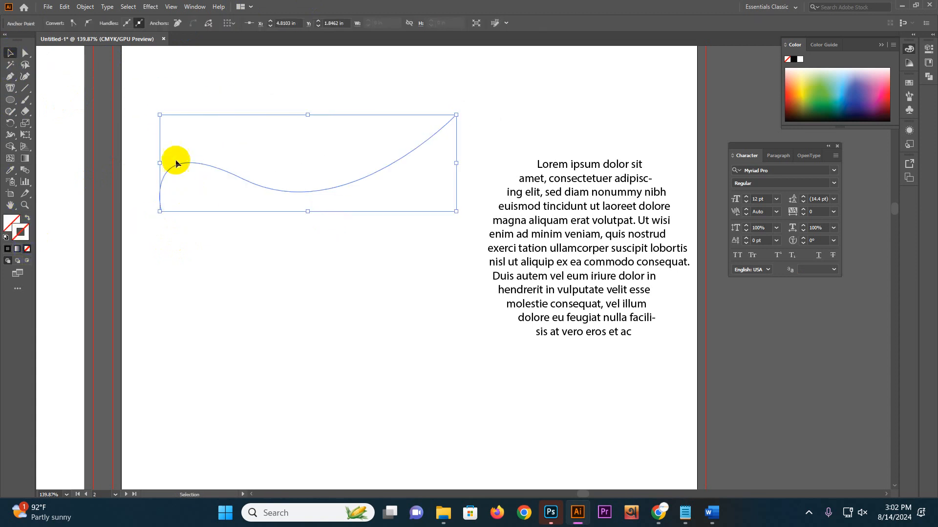
pyautogui.press('x')
pyautogui.click(833, 92)
pyautogui.click(275, 277)
pyautogui.click(298, 192)
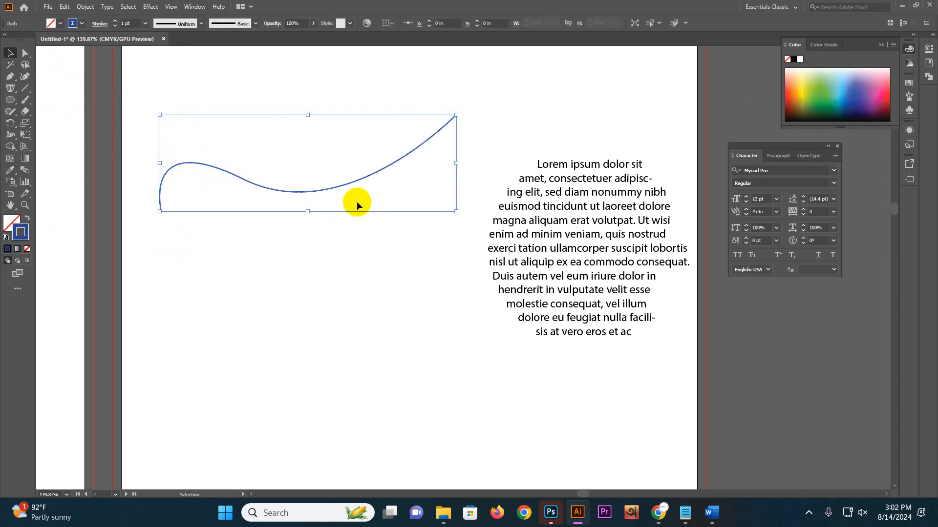
# Run placeholder text along the blue wavy path with the Type on a Path tool and move it to the artboard's upper right.
pyautogui.click(296, 299)
pyautogui.moveTo(161, 127); pyautogui.dragTo(274, 239)
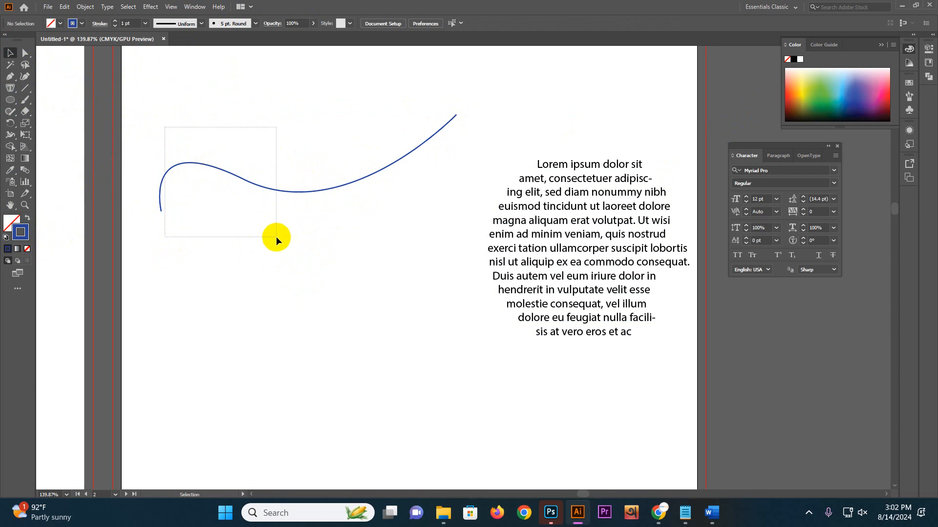
pyautogui.moveTo(10, 88); pyautogui.dragTo(60, 113)
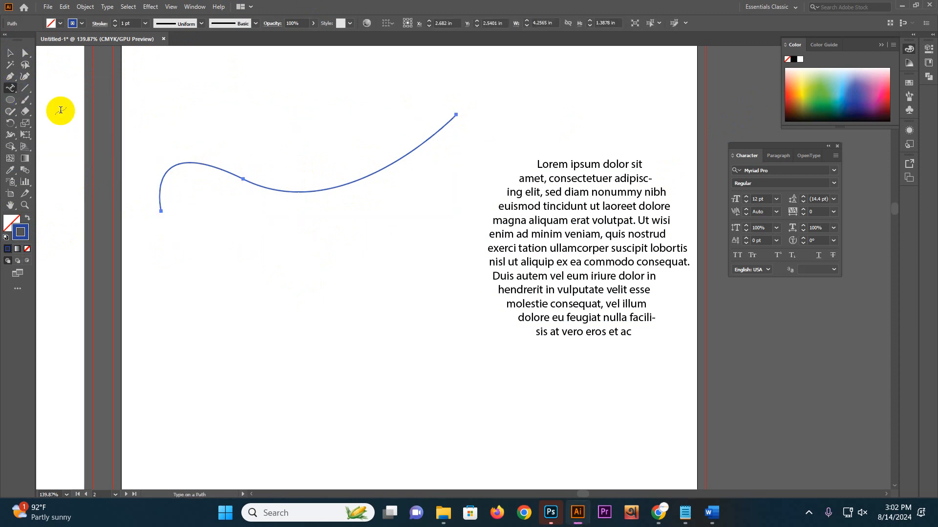
pyautogui.click(162, 209)
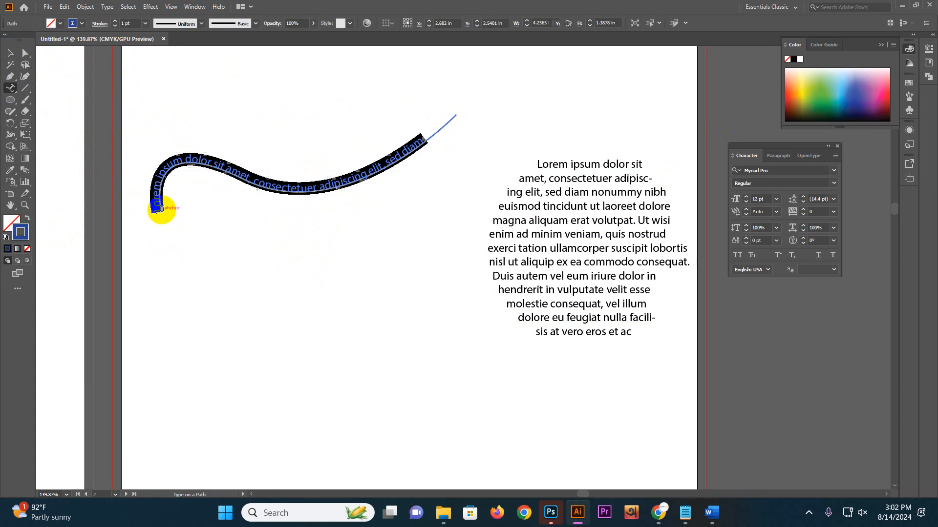
pyautogui.click(11, 53)
pyautogui.click(171, 83)
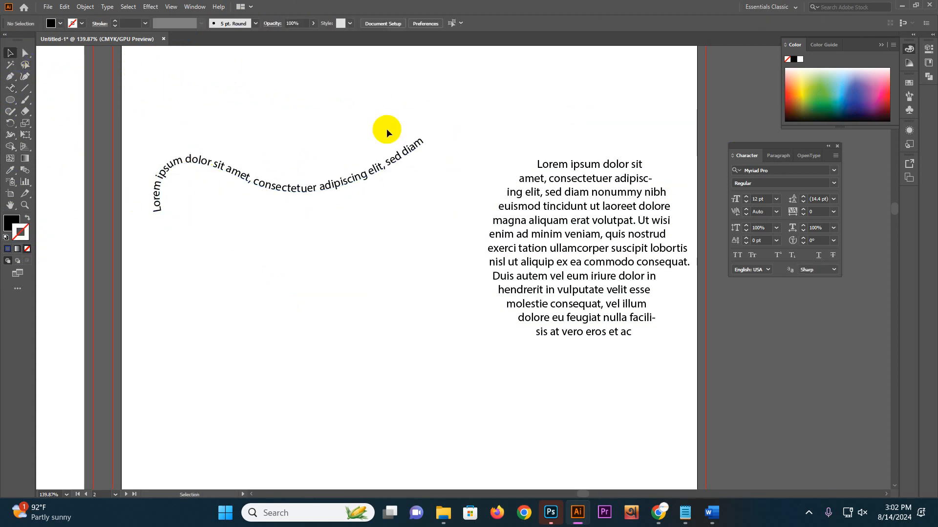
pyautogui.moveTo(312, 195); pyautogui.dragTo(477, 142)
# Place a column of "Lorem ipsum" placeholder text in the artboard's upper-left area with the Vertical Type tool.
pyautogui.click(13, 89)
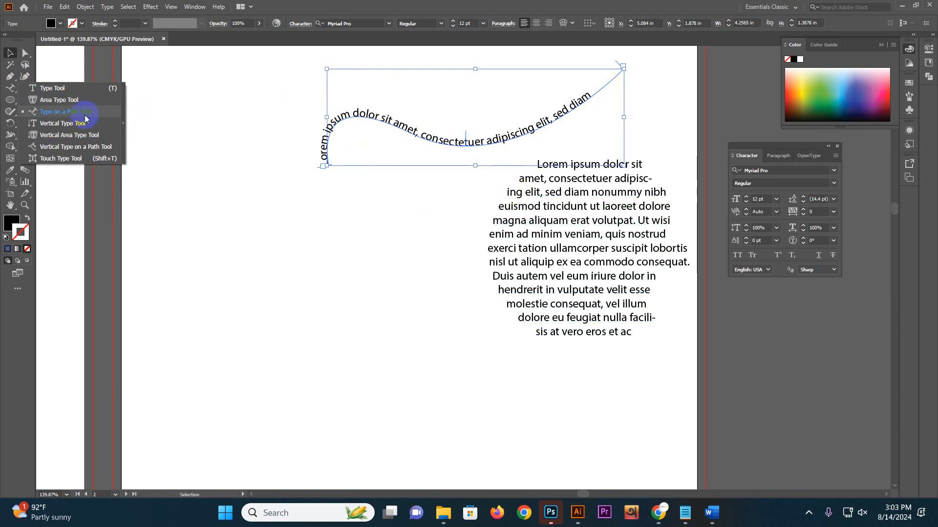
pyautogui.click(62, 129)
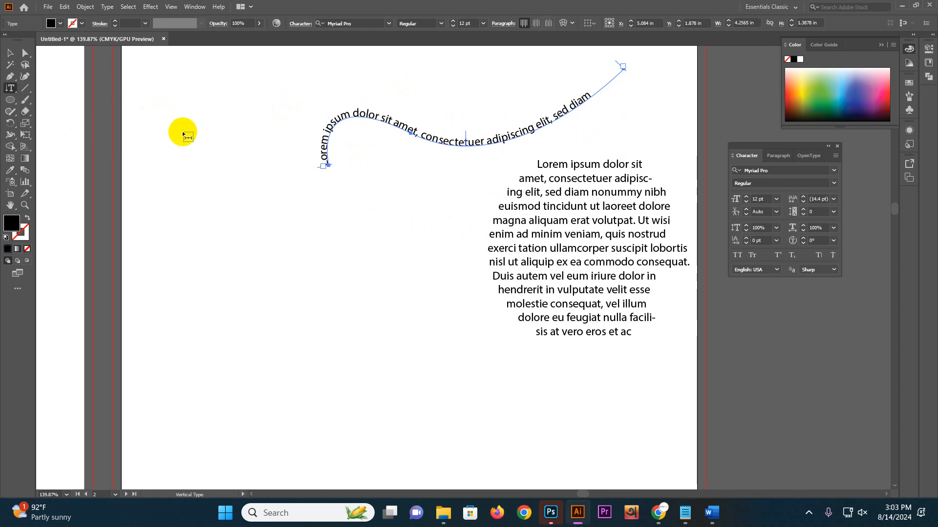
pyautogui.click(183, 125)
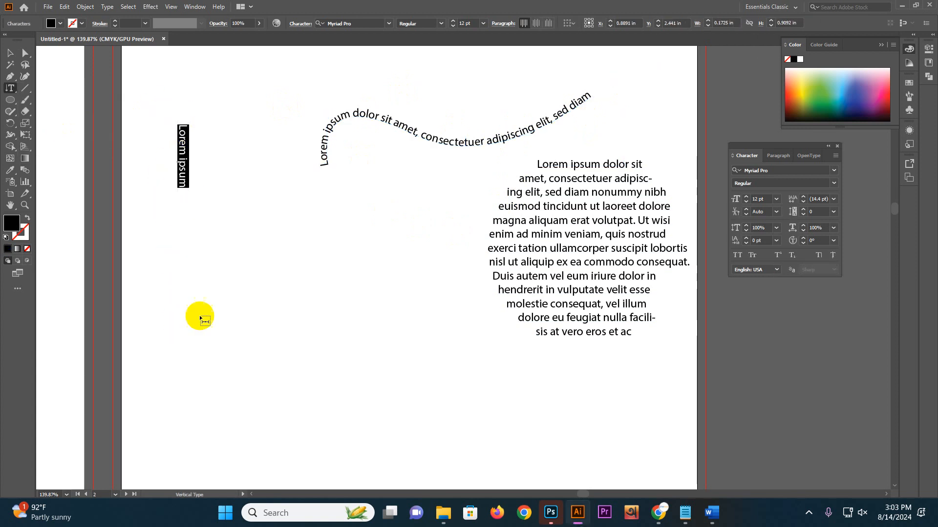
pyautogui.click(9, 88)
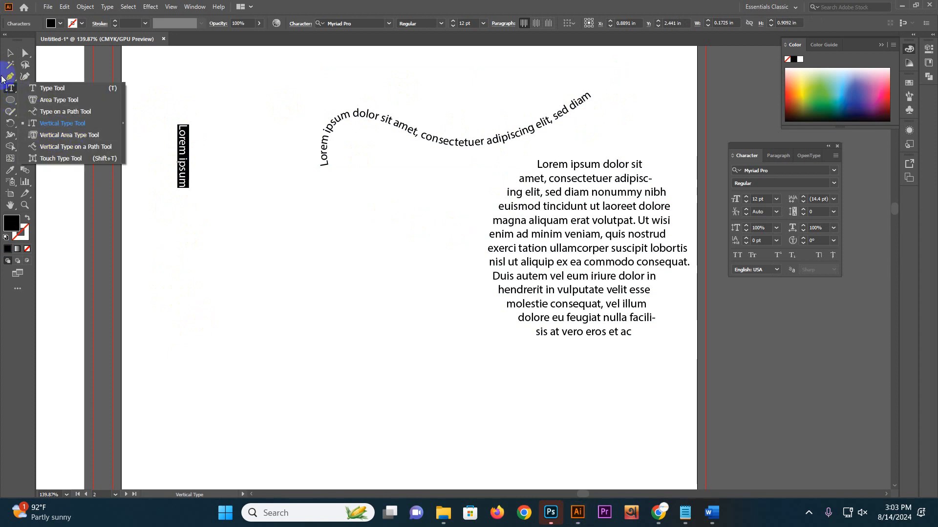
pyautogui.click(9, 53)
pyautogui.click(148, 246)
# Draw a tall black rectangle about 0.6 by 3.39 in below the vertical text with the Rectangle tool.
pyautogui.click(9, 100)
pyautogui.click(49, 100)
pyautogui.moveTo(205, 206); pyautogui.dragTo(247, 442)
# Turn the tall rectangle into a container of vertical placeholder text with the Vertical Area Type tool.
pyautogui.click(10, 87)
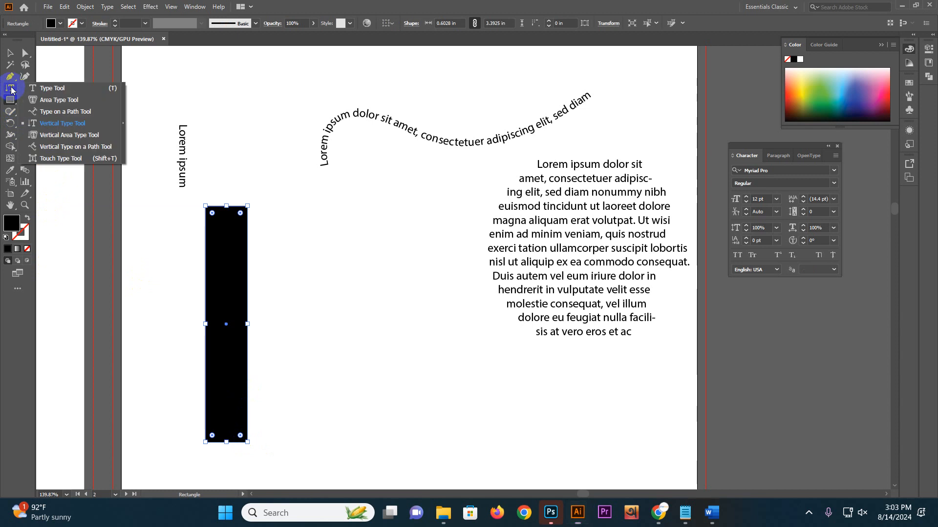
pyautogui.click(56, 135)
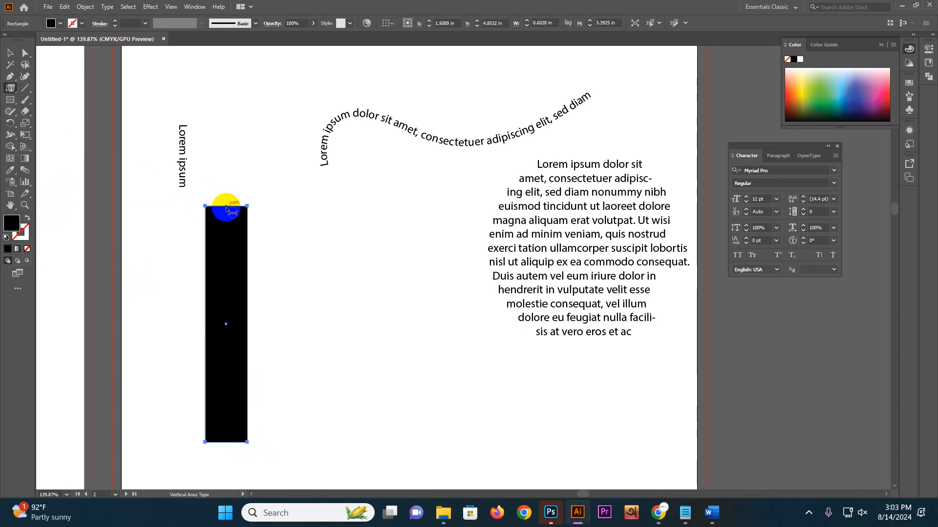
pyautogui.click(226, 210)
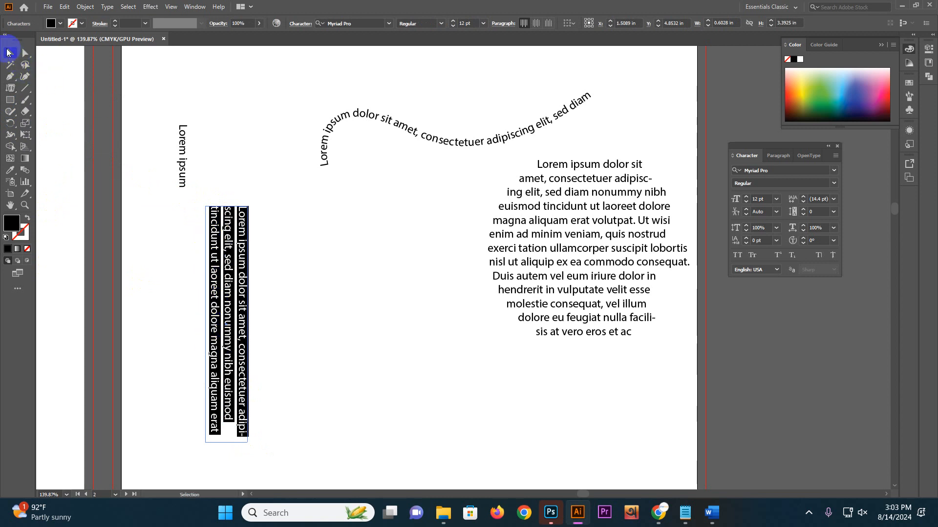
pyautogui.click(10, 52)
pyautogui.click(10, 88)
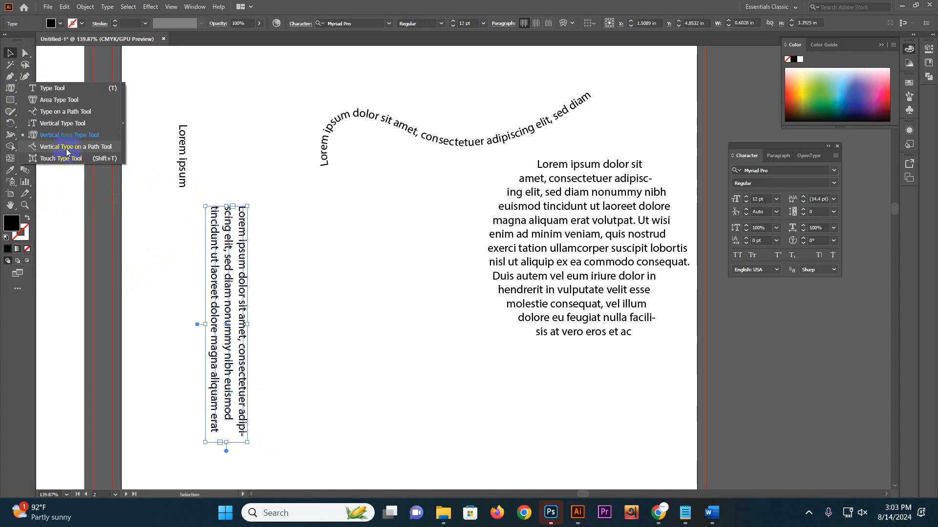
pyautogui.click(126, 243)
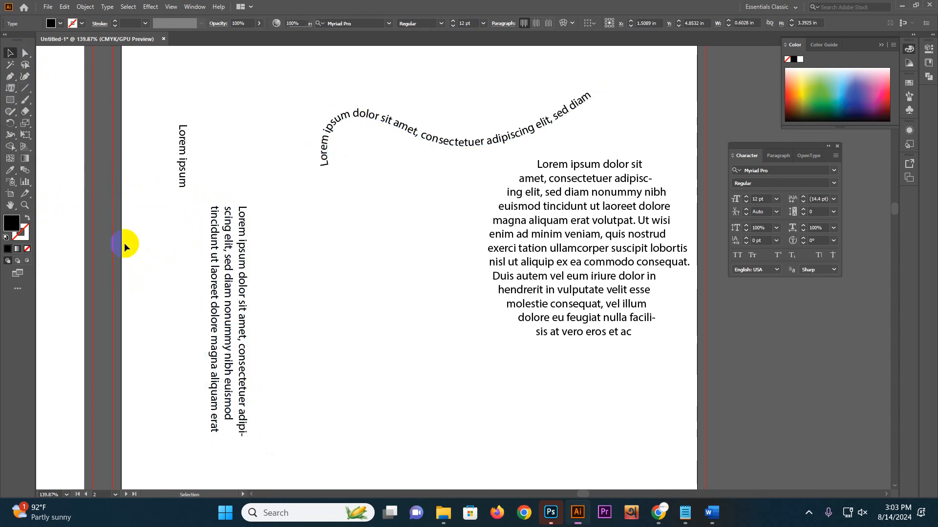
# Draw an open S-shaped path about 0.75 by 3.04 in below the wavy text with the Pen tool, using a black stroke and no fill.
pyautogui.click(10, 76)
pyautogui.click(350, 199)
pyautogui.moveTo(347, 293); pyautogui.dragTo(412, 360)
pyautogui.click(327, 411)
pyautogui.click(10, 53)
pyautogui.click(27, 249)
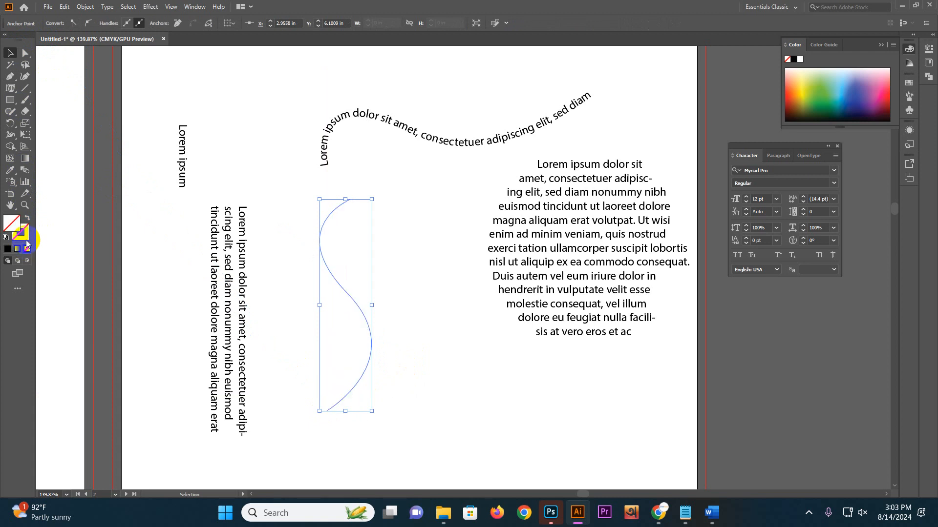
pyautogui.click(7, 249)
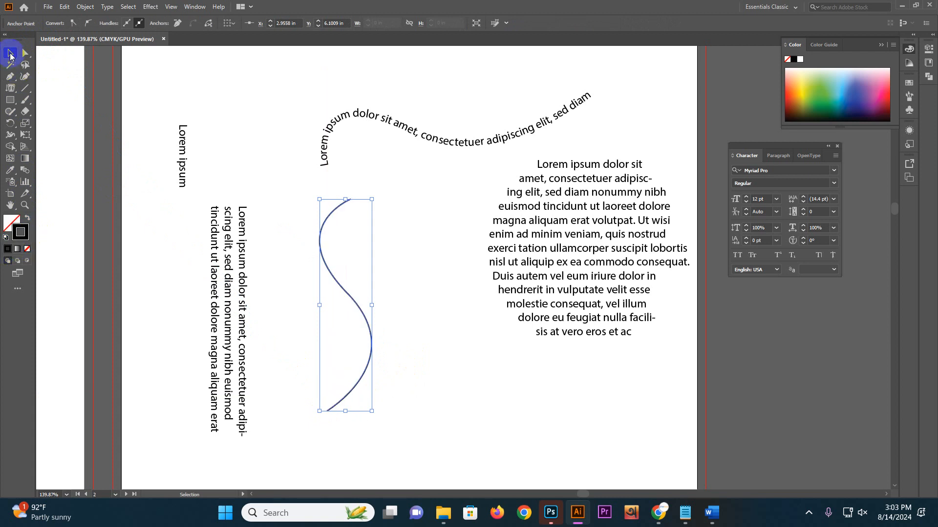
pyautogui.click(301, 225)
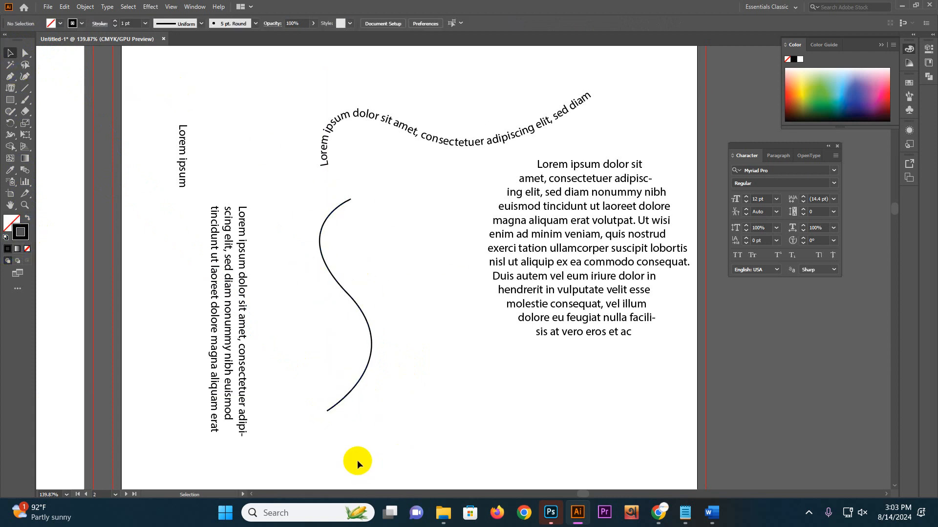
# Run vertical placeholder text along the S-shaped path from its upper end with the Vertical Type on a Path tool.
pyautogui.click(358, 224)
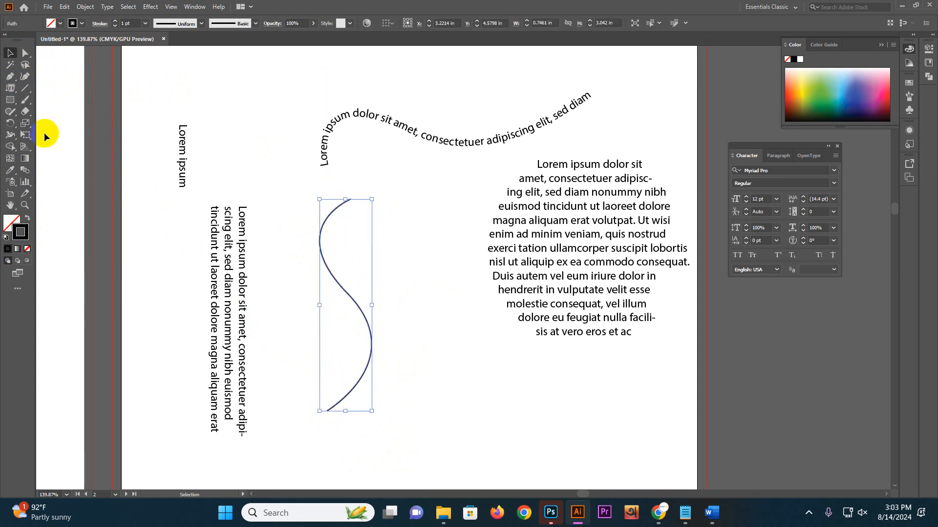
pyautogui.click(9, 88)
pyautogui.click(64, 147)
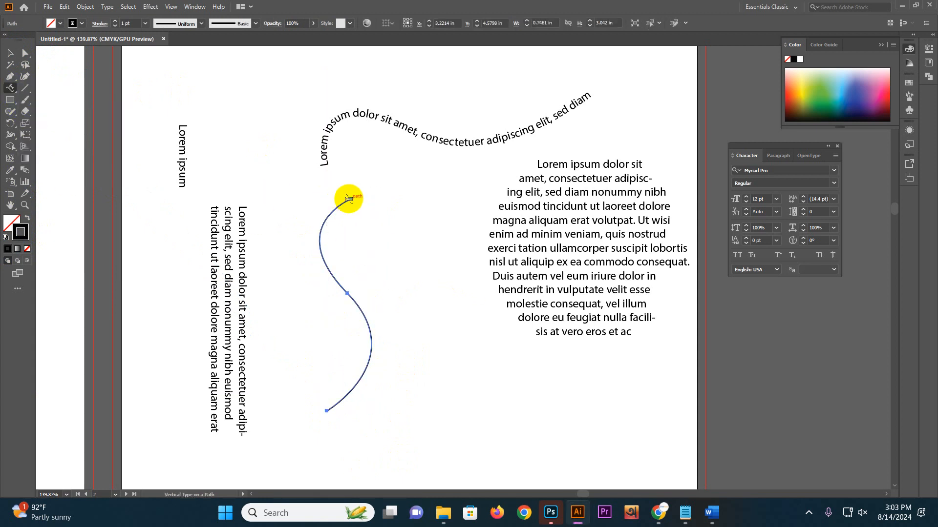
pyautogui.click(348, 198)
pyautogui.click(10, 53)
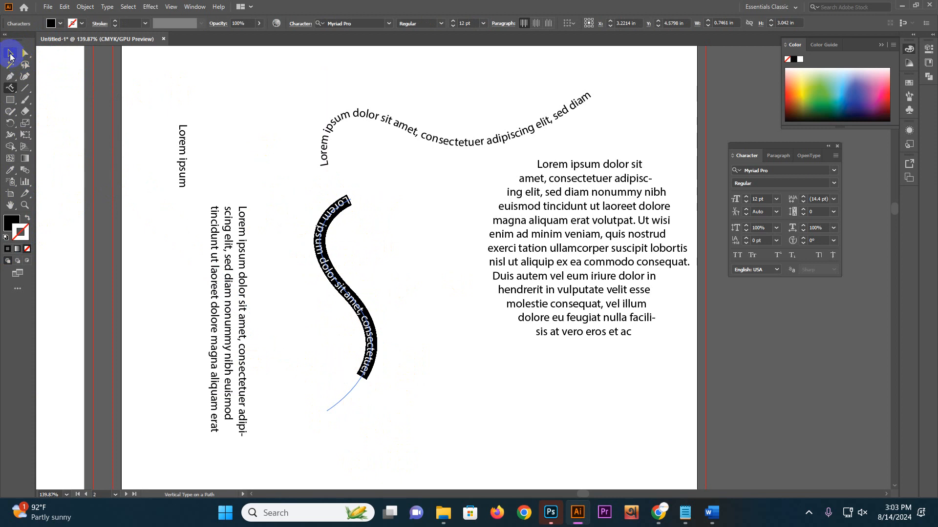
pyautogui.click(394, 262)
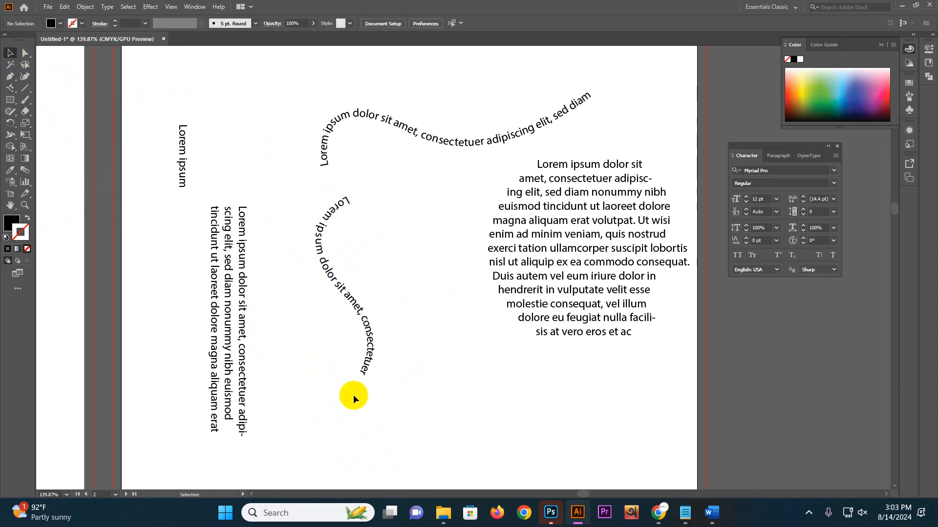
pyautogui.rightClick(8, 102)
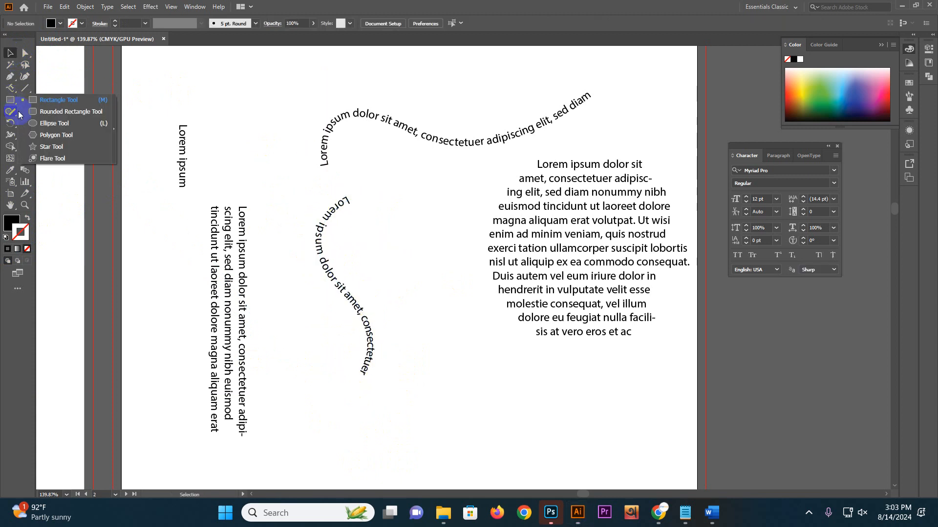
pyautogui.rightClick(9, 76)
pyautogui.rightClick(11, 88)
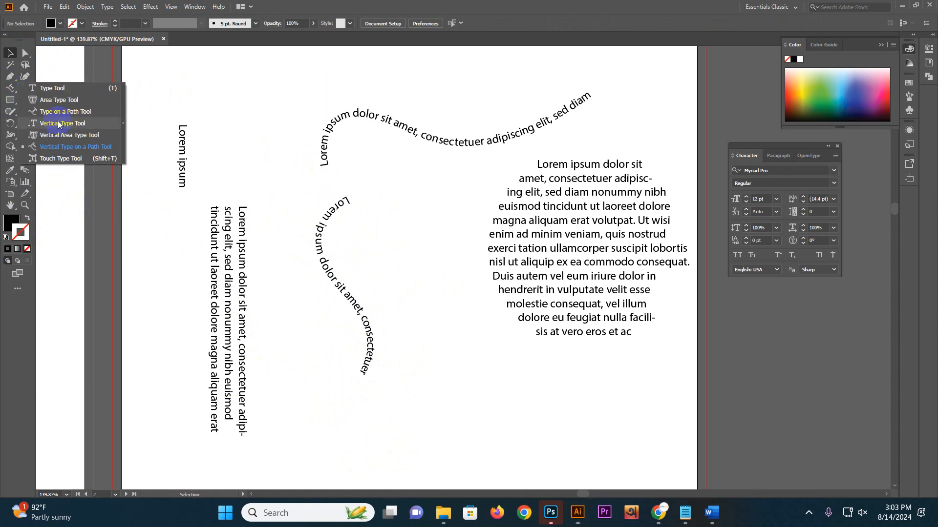
pyautogui.click(55, 160)
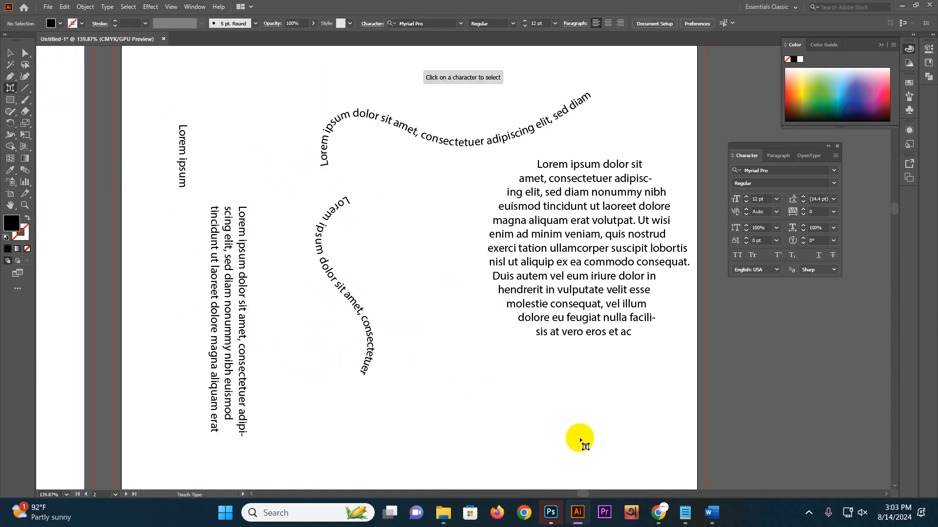
pyautogui.rightClick(12, 90)
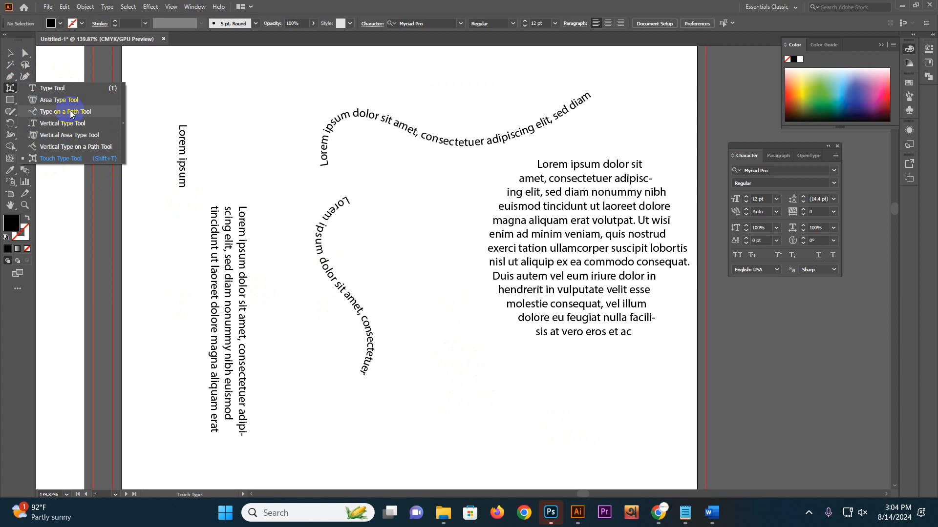
# Shift the S-shaped path text up and to the right, and clear all text objects from the artboard.
pyautogui.click(9, 52)
pyautogui.moveTo(349, 209); pyautogui.dragTo(385, 196)
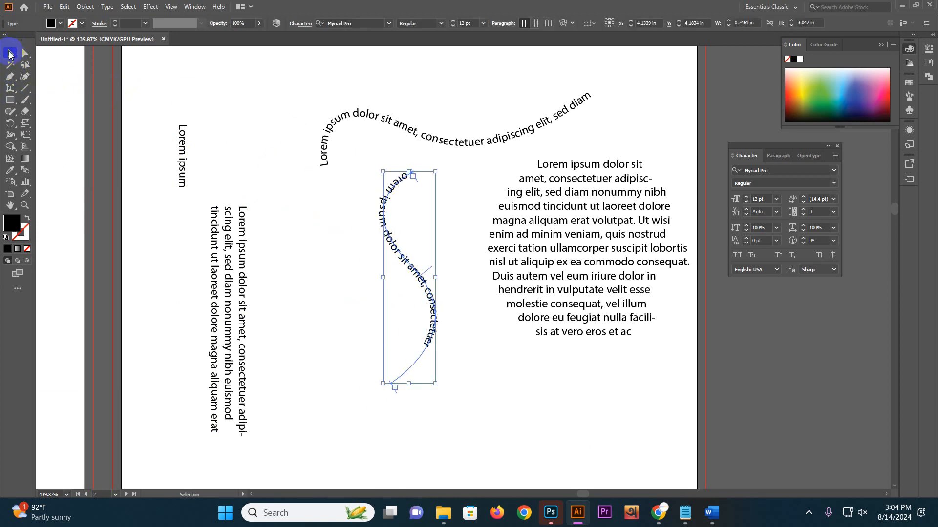
pyautogui.moveTo(160, 82); pyautogui.dragTo(658, 412)
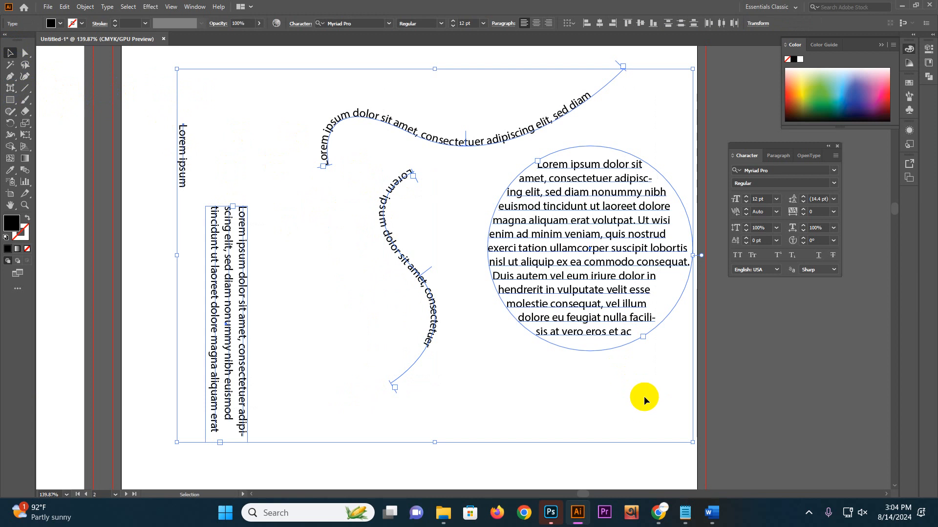
pyautogui.moveTo(778, 149); pyautogui.dragTo(749, 126)
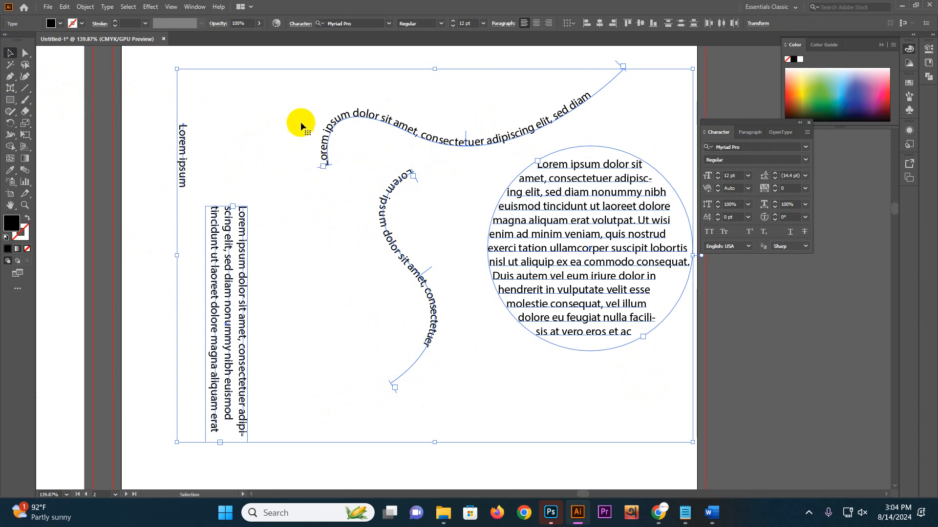
pyautogui.press('Delete')
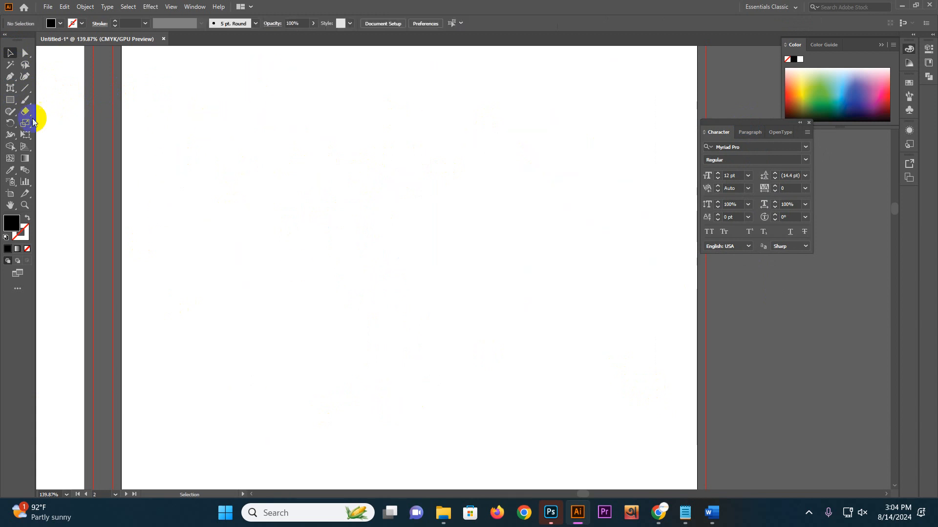
# Draw a vertical line about 3.87 in long near the middle of the artboard with the Line Segment tool.
pyautogui.click(30, 90)
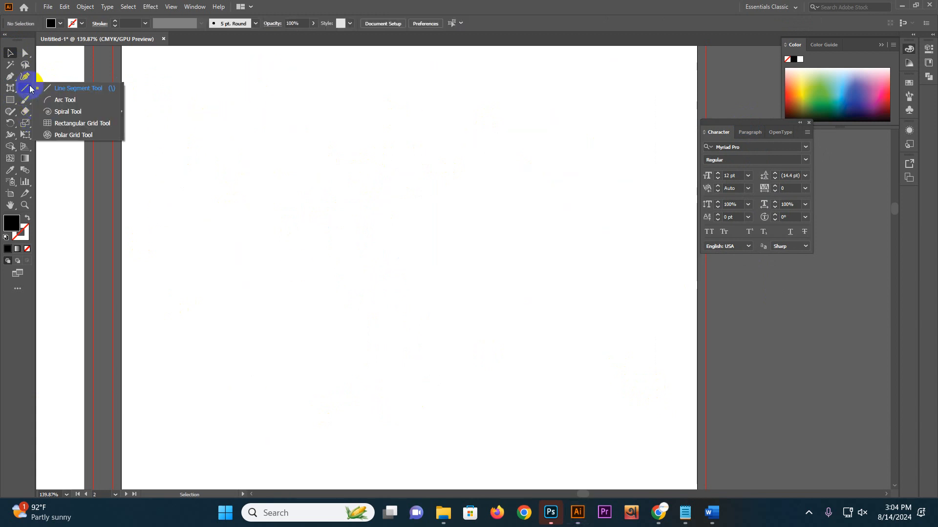
pyautogui.click(77, 90)
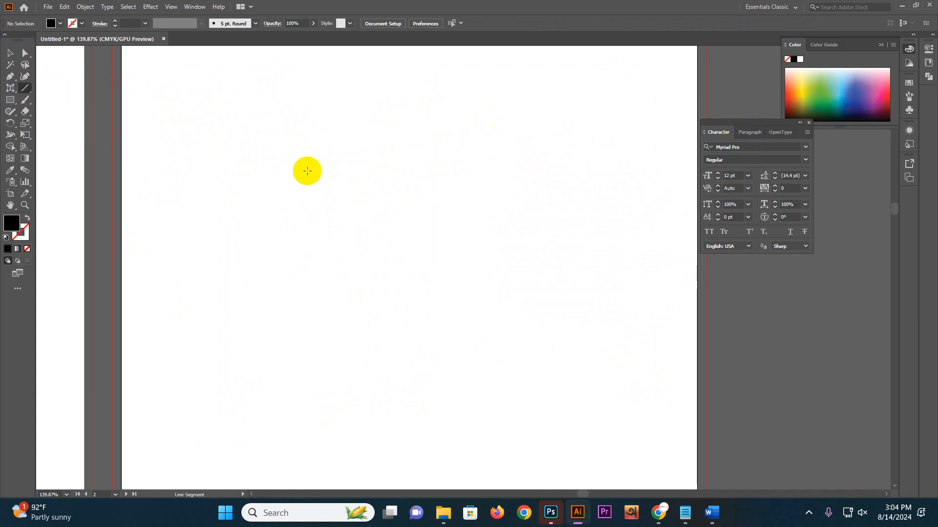
pyautogui.moveTo(337, 125); pyautogui.dragTo(332, 376)
# Give the vertical line a light blue stroke and move it toward the artboard's right side.
pyautogui.click(84, 24)
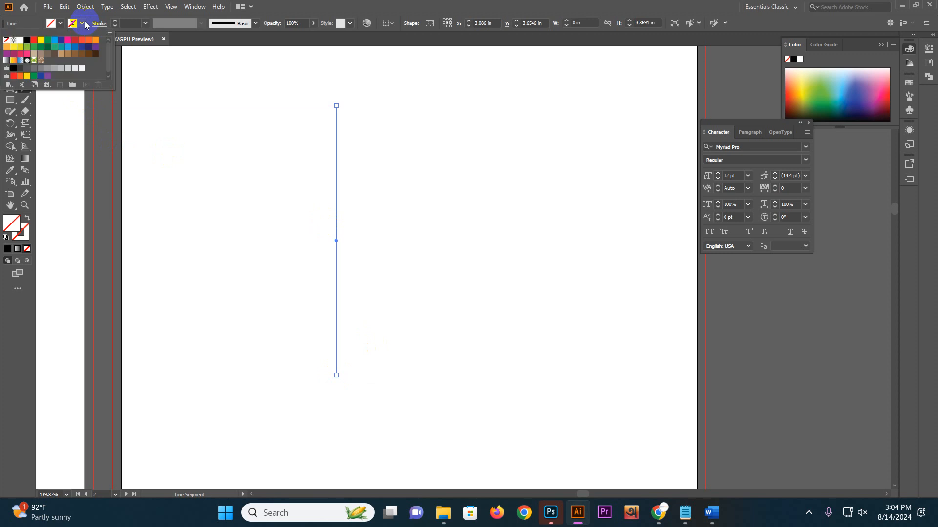
pyautogui.click(55, 42)
pyautogui.click(10, 53)
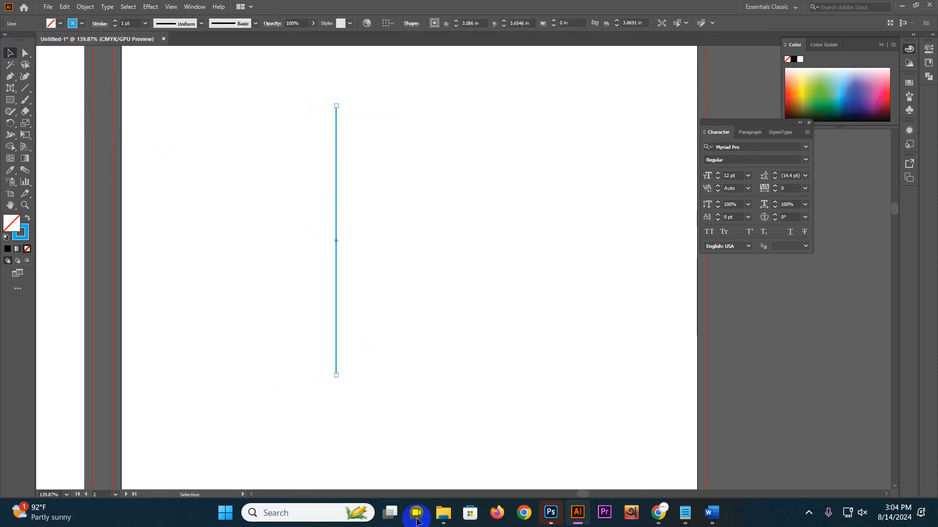
pyautogui.click(392, 187)
pyautogui.moveTo(336, 200); pyautogui.dragTo(571, 214)
# Draw three roughly parallel arcs to the left of the vertical line with the Arc tool, the uppermost about 2.55 by 2.26 in.
pyautogui.moveTo(25, 88); pyautogui.dragTo(76, 101)
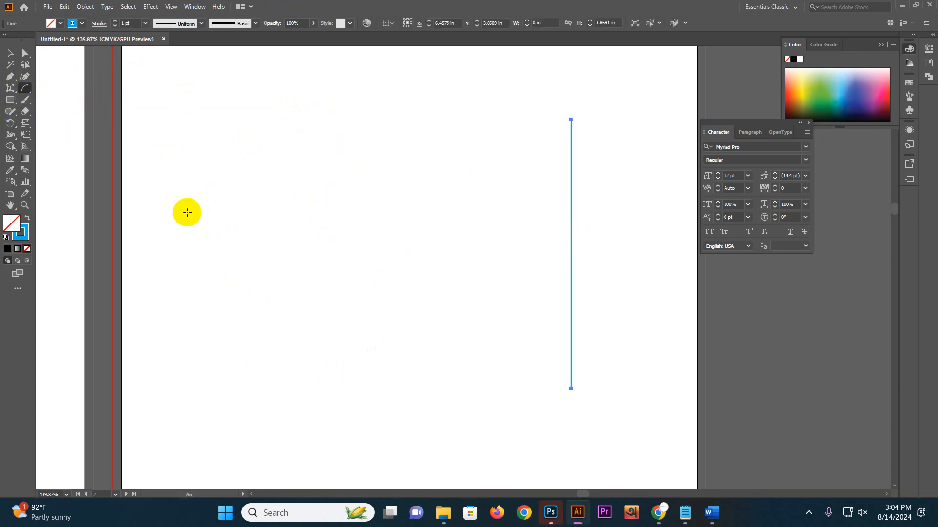
pyautogui.moveTo(208, 183); pyautogui.dragTo(428, 373)
pyautogui.moveTo(261, 147); pyautogui.dragTo(489, 310)
pyautogui.moveTo(326, 99); pyautogui.dragTo(504, 256)
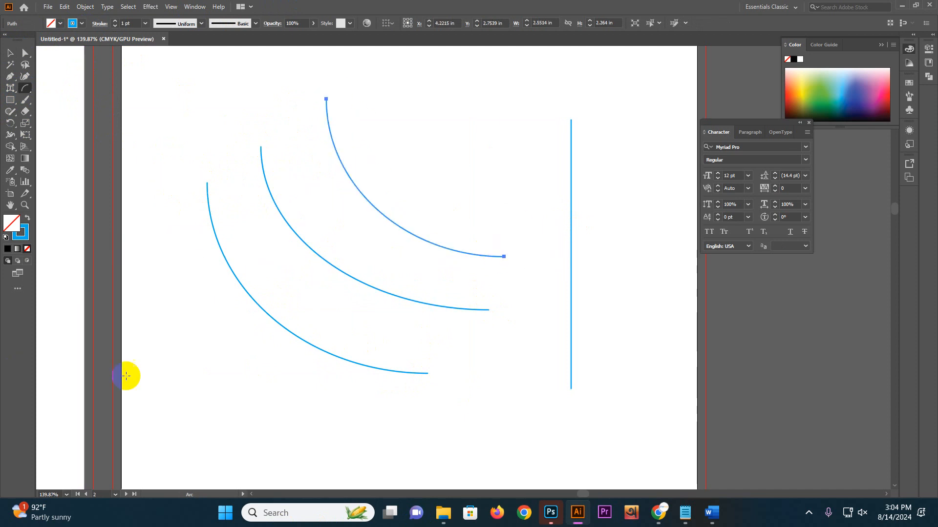
# Place horizontal placeholder text along each of the three arcs with the Type on a Path tool.
pyautogui.click(10, 54)
pyautogui.moveTo(10, 88); pyautogui.dragTo(64, 108)
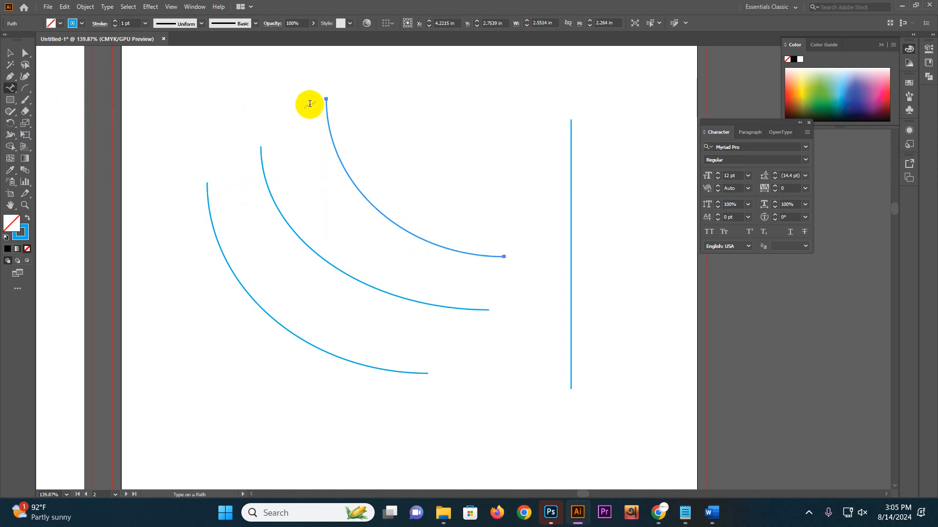
pyautogui.click(327, 100)
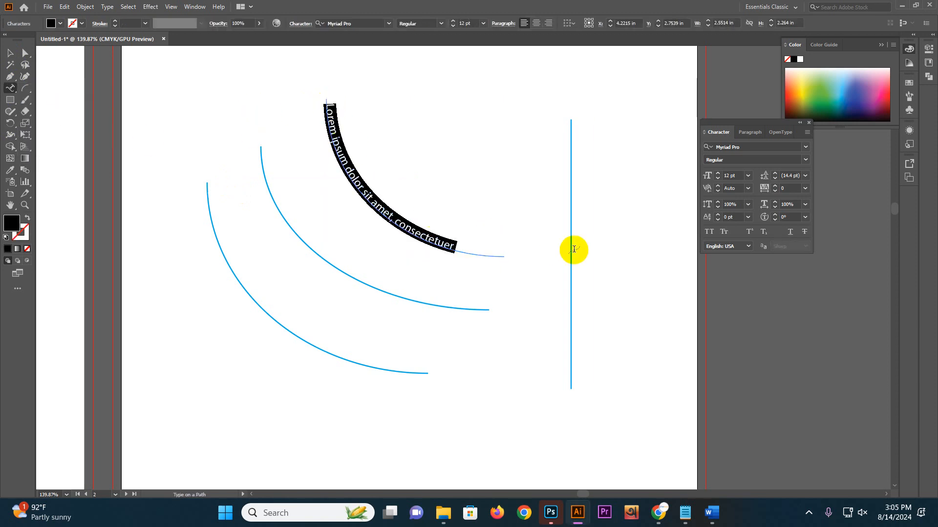
pyautogui.click(261, 149)
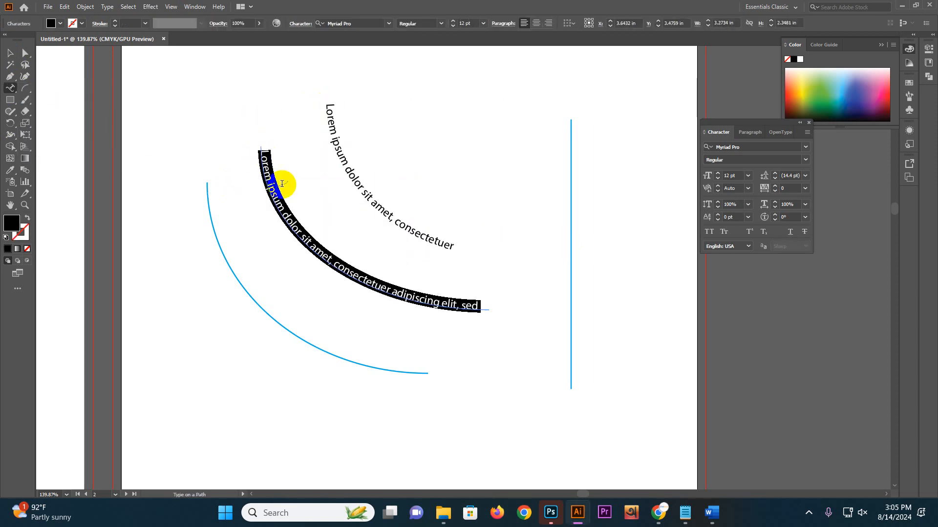
pyautogui.click(205, 182)
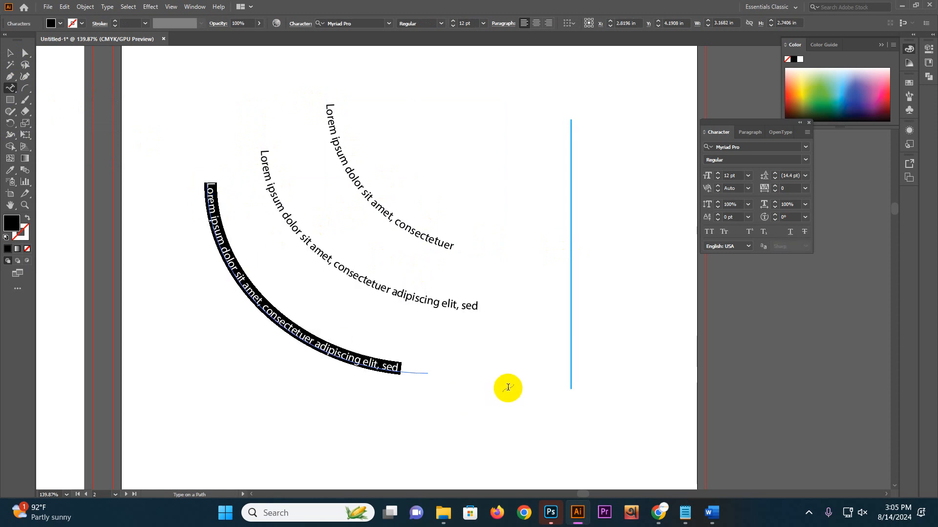
pyautogui.click(11, 52)
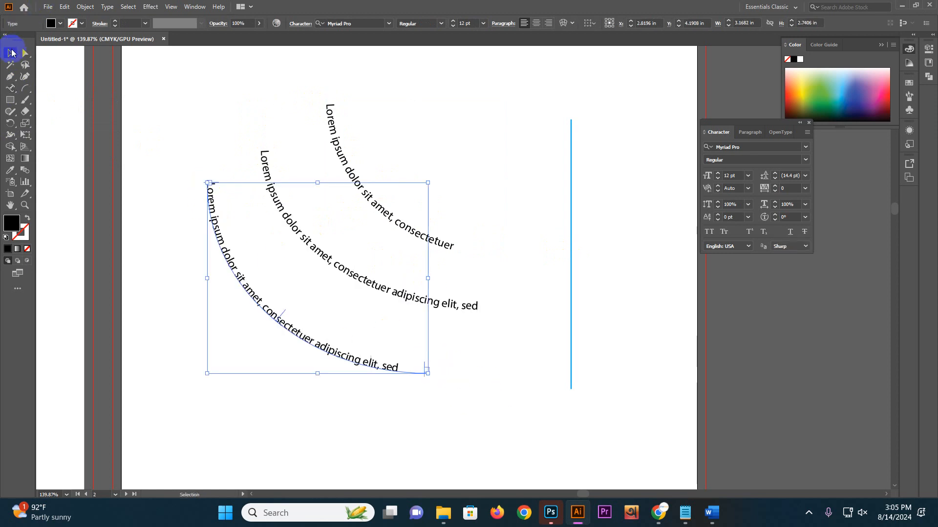
# Draw a spiral about 4.68 by 4.42 in on the first artboard with the Spiral tool.
pyautogui.click(25, 88)
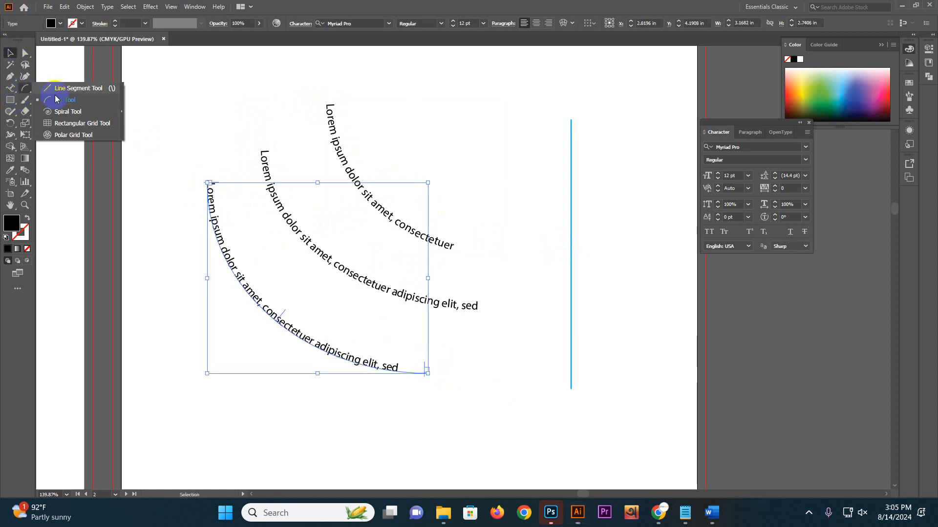
pyautogui.click(73, 118)
pyautogui.moveTo(157, 174); pyautogui.dragTo(498, 312)
pyautogui.scroll(-1, 425, 198)
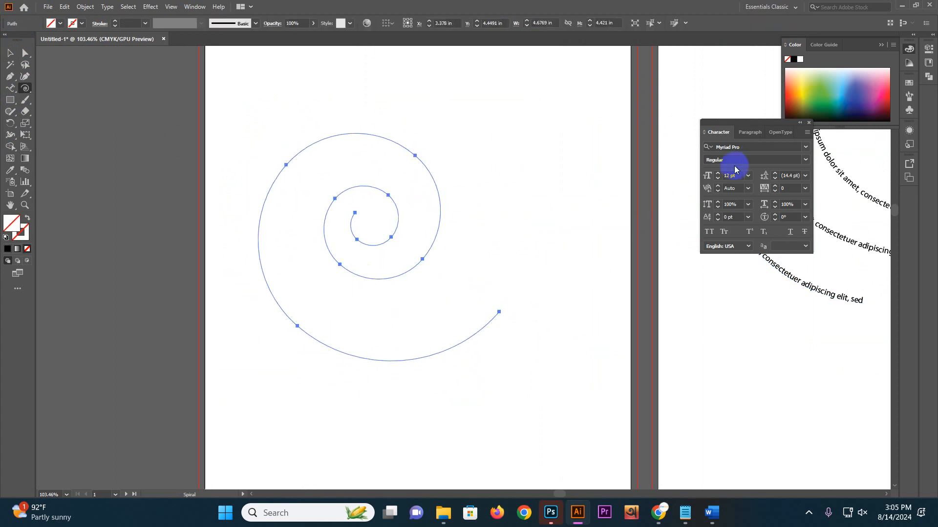
# Run placeholder path text along the spiral starting from its outer end and set the font size to 28 pt.
pyautogui.moveTo(13, 89); pyautogui.dragTo(63, 109)
pyautogui.click(351, 214)
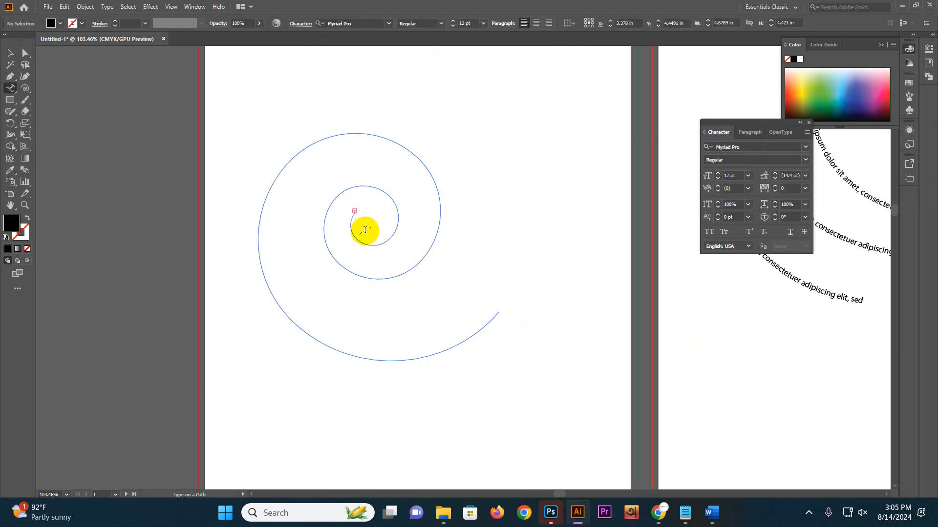
pyautogui.hotkey('ctrl', 'z')
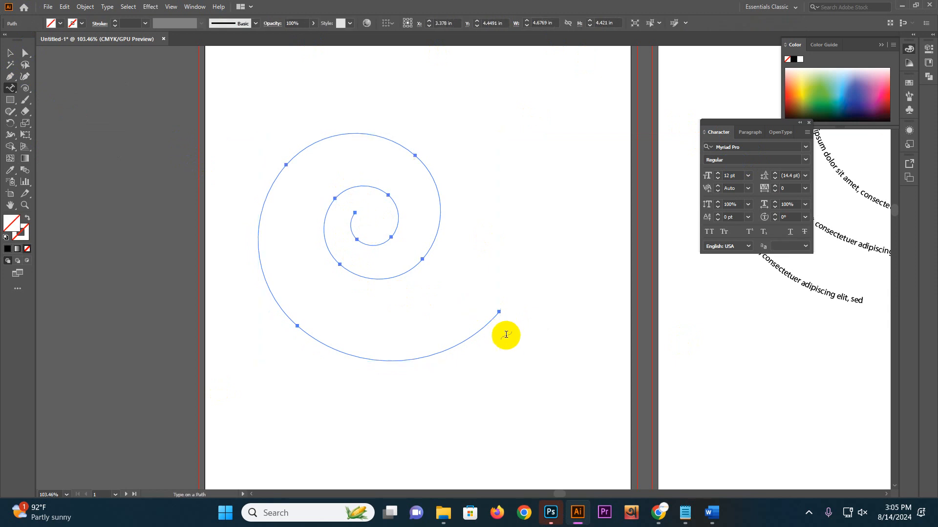
pyautogui.click(497, 314)
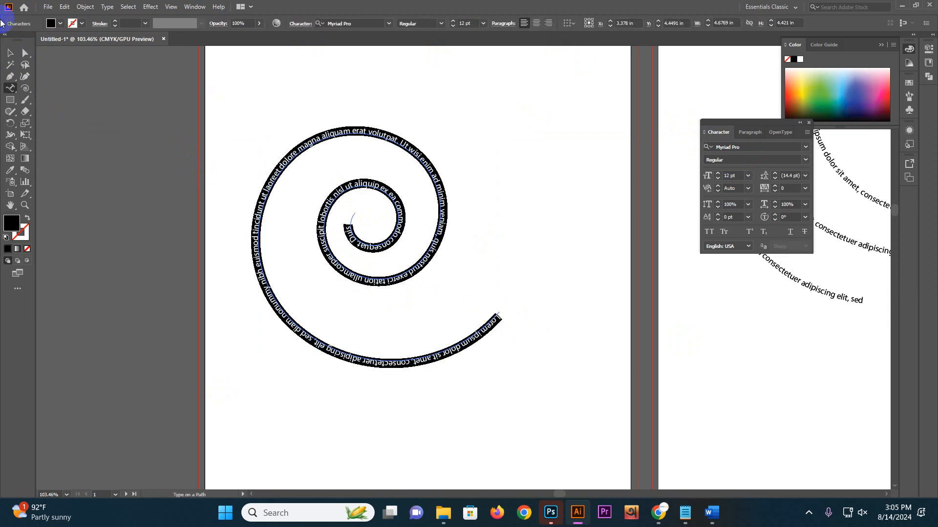
pyautogui.click(717, 174)
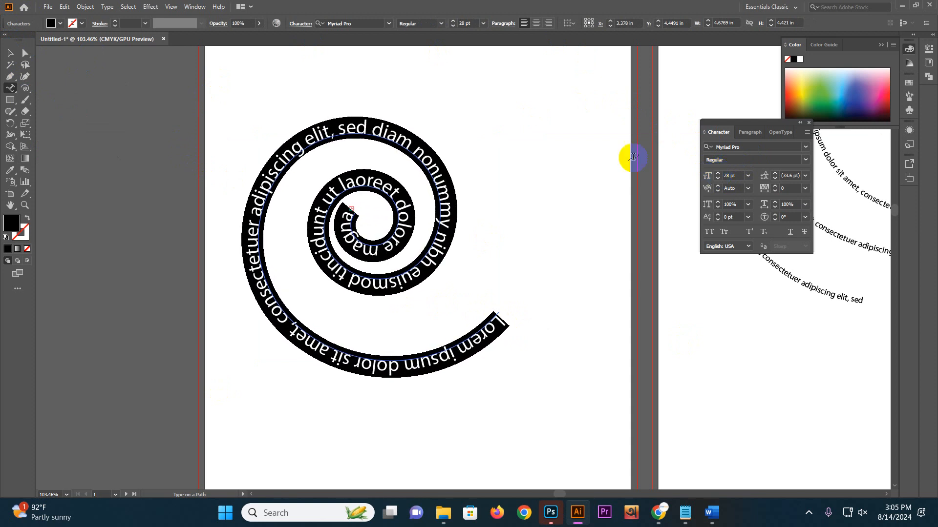
pyautogui.click(11, 53)
pyautogui.click(238, 219)
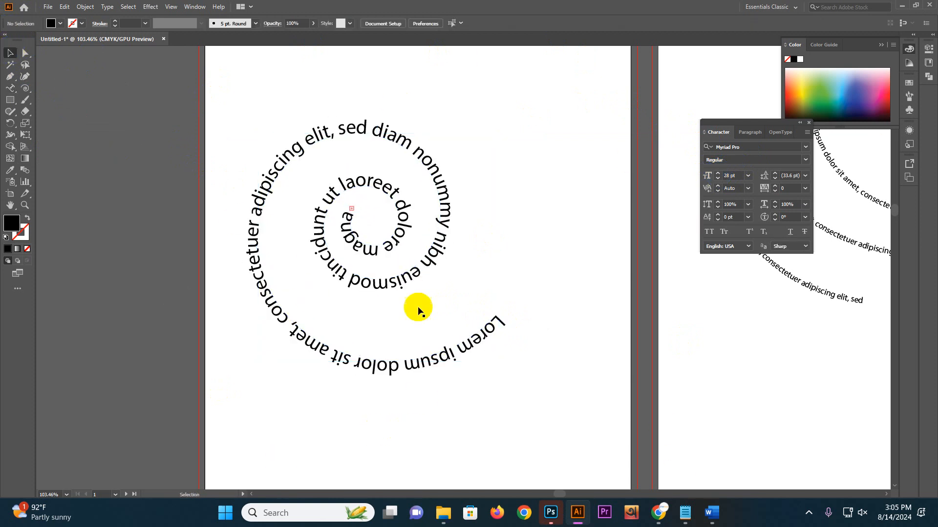
# Draw a rectangular grid about 6.81 by 5.18 in on the empty third artboard with the Rectangular Grid tool.
pyautogui.moveTo(26, 90); pyautogui.dragTo(117, 124)
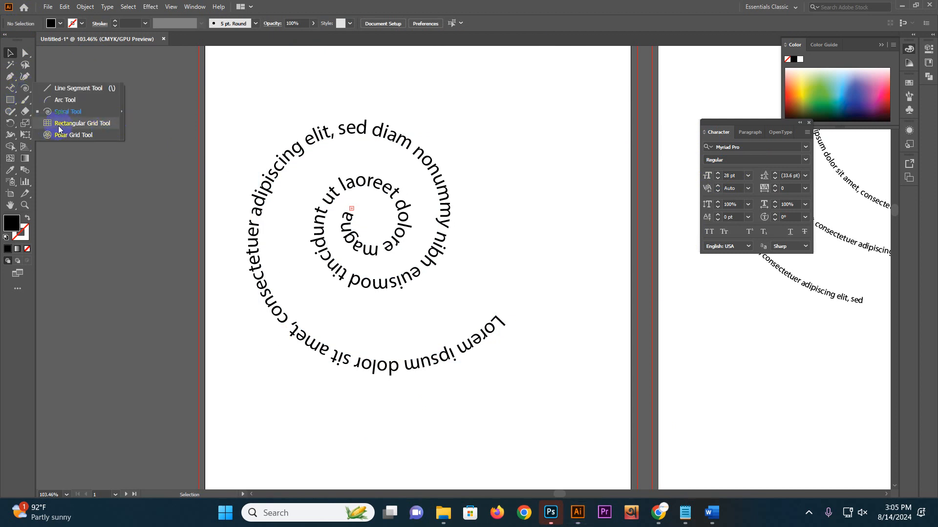
pyautogui.click(91, 126)
pyautogui.press('space')
pyautogui.moveTo(476, 307); pyautogui.dragTo(232, 102)
pyautogui.moveTo(407, 376); pyautogui.dragTo(373, 190)
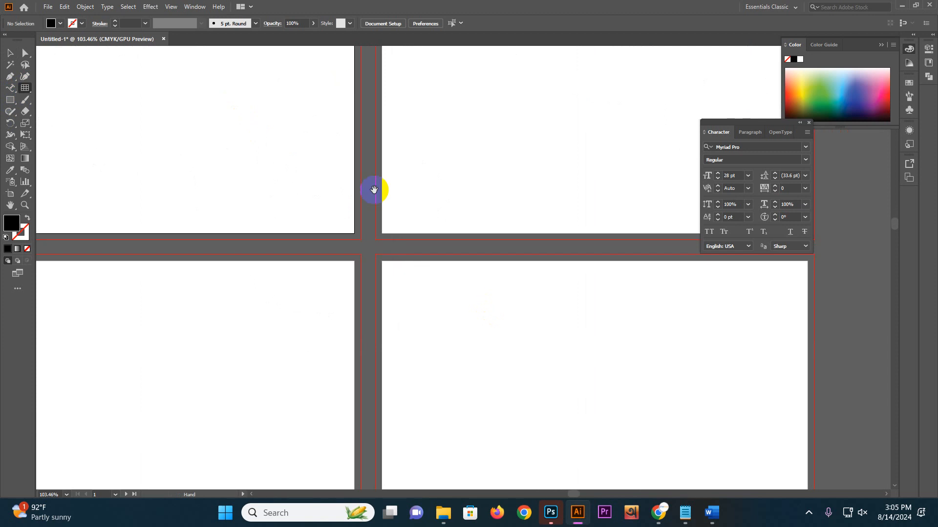
pyautogui.moveTo(243, 370); pyautogui.dragTo(397, 199)
pyautogui.moveTo(125, 153); pyautogui.dragTo(477, 421)
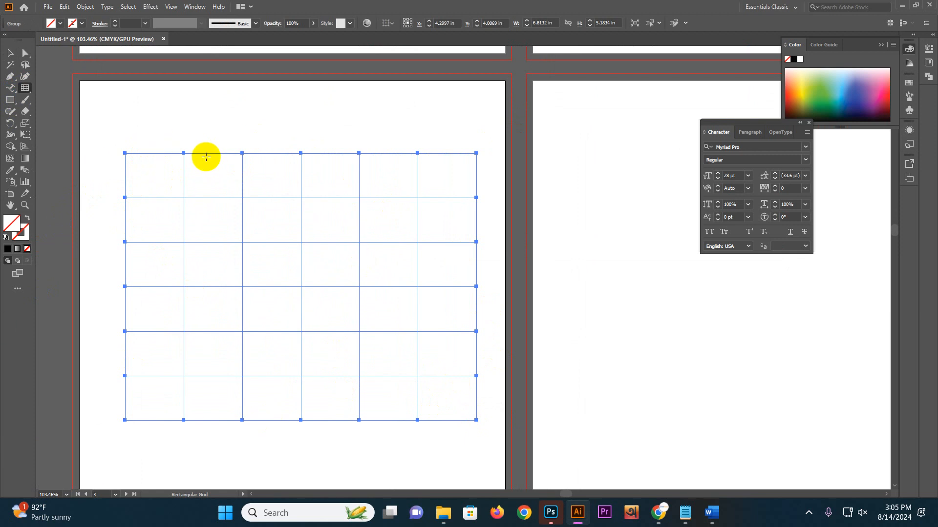
# Give the rectangular grid a black stroke and deselect it.
pyautogui.click(10, 52)
pyautogui.click(82, 23)
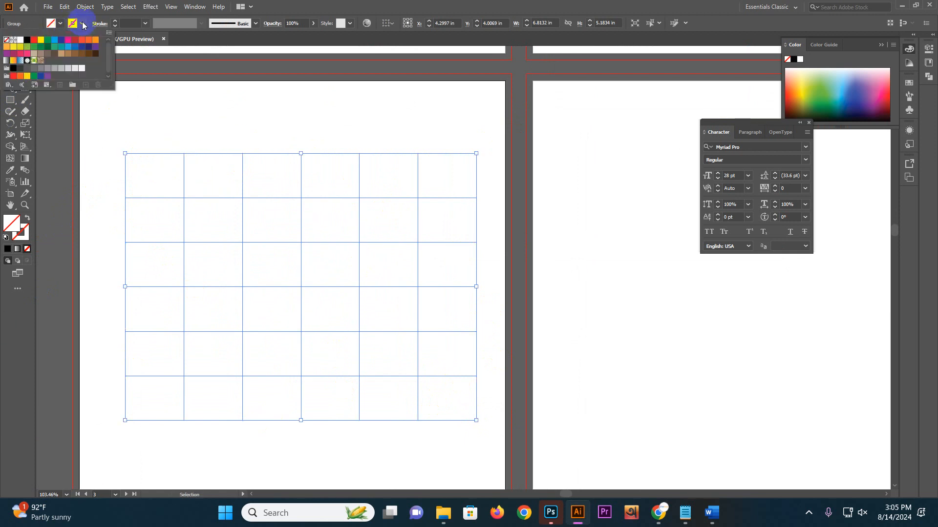
pyautogui.click(29, 41)
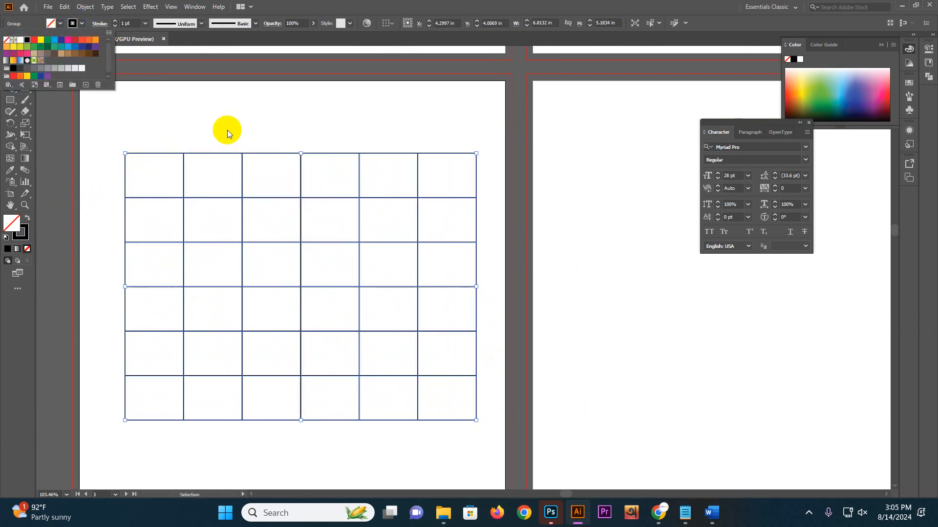
pyautogui.click(277, 257)
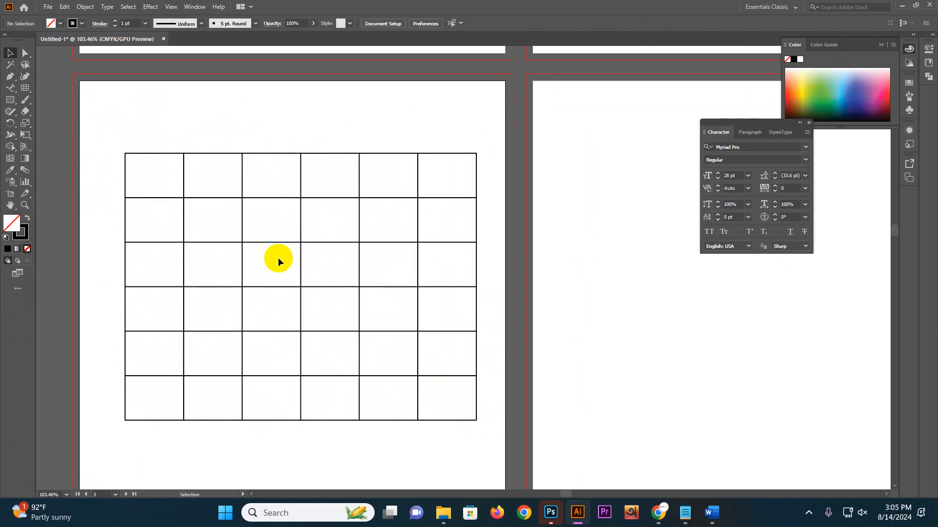
# Draw a circular polar grid on the fourth artboard with the Polar Grid tool and move it to the artboard's upper middle.
pyautogui.rightClick(24, 89)
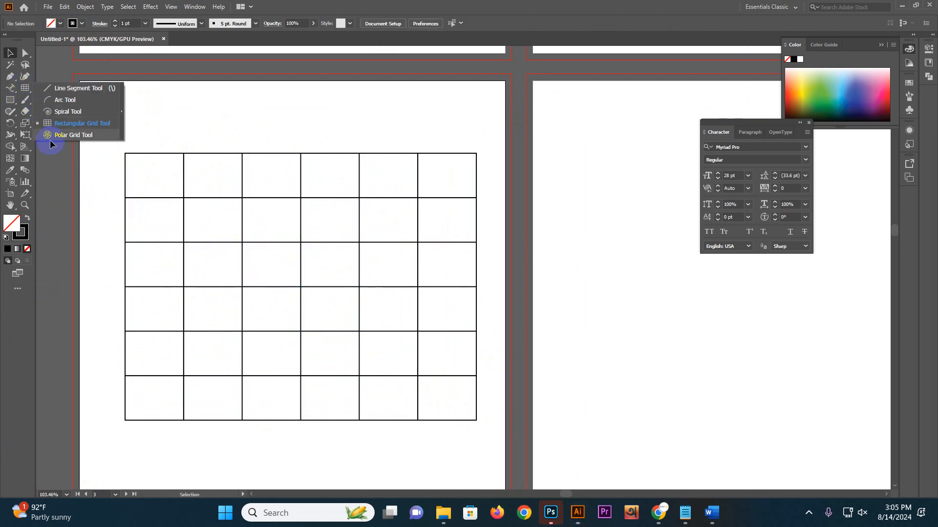
pyautogui.click(72, 139)
pyautogui.moveTo(560, 336); pyautogui.dragTo(255, 228)
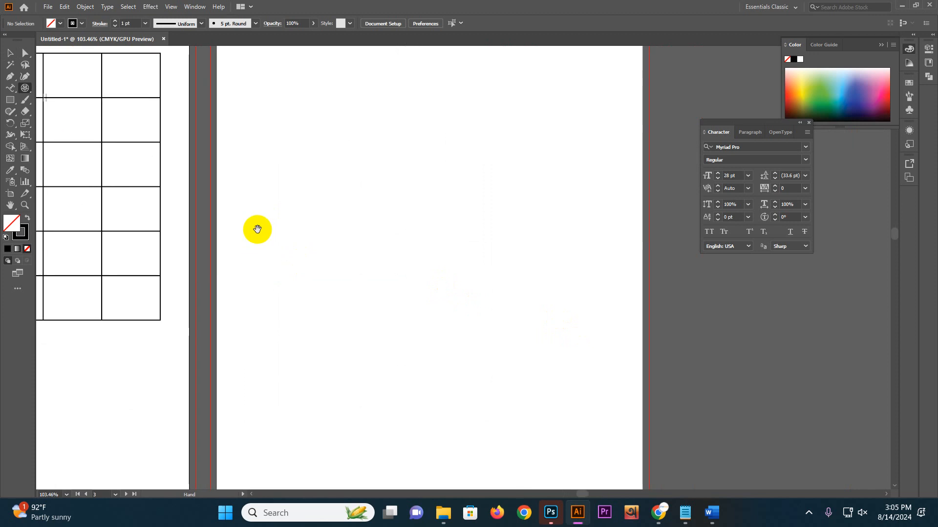
pyautogui.moveTo(404, 230); pyautogui.dragTo(629, 438)
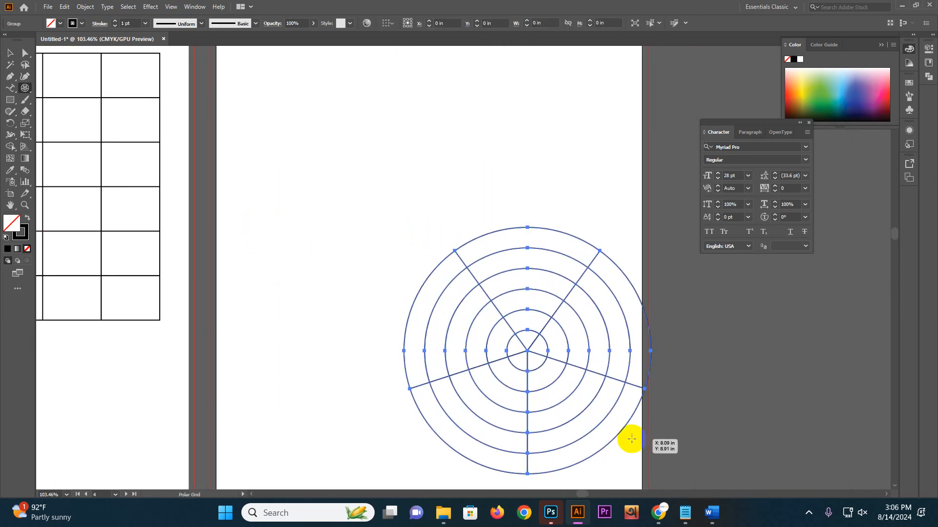
pyautogui.click(10, 53)
pyautogui.moveTo(529, 356); pyautogui.dragTo(435, 233)
pyautogui.click(563, 196)
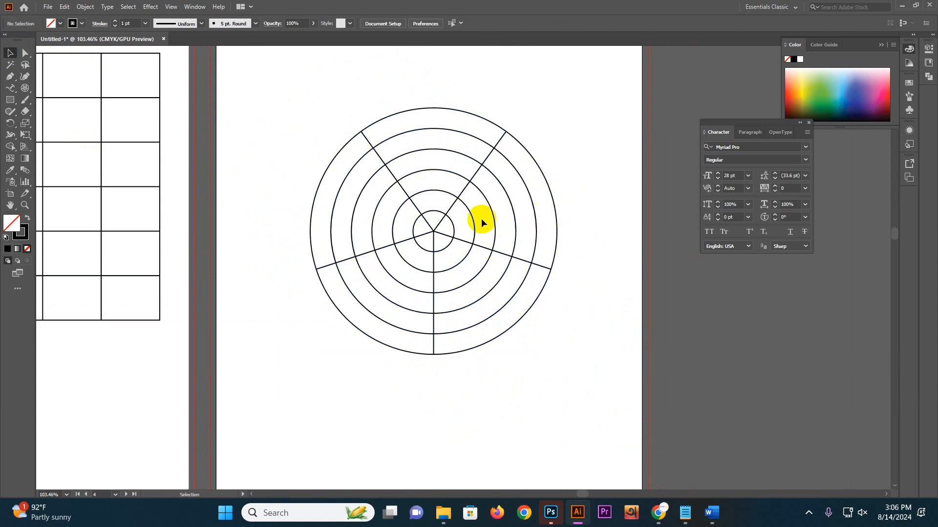
# Shift the spiral text slightly to the right on the first artboard.
pyautogui.moveTo(523, 232); pyautogui.dragTo(402, 221)
pyautogui.moveTo(378, 158); pyautogui.dragTo(349, 369)
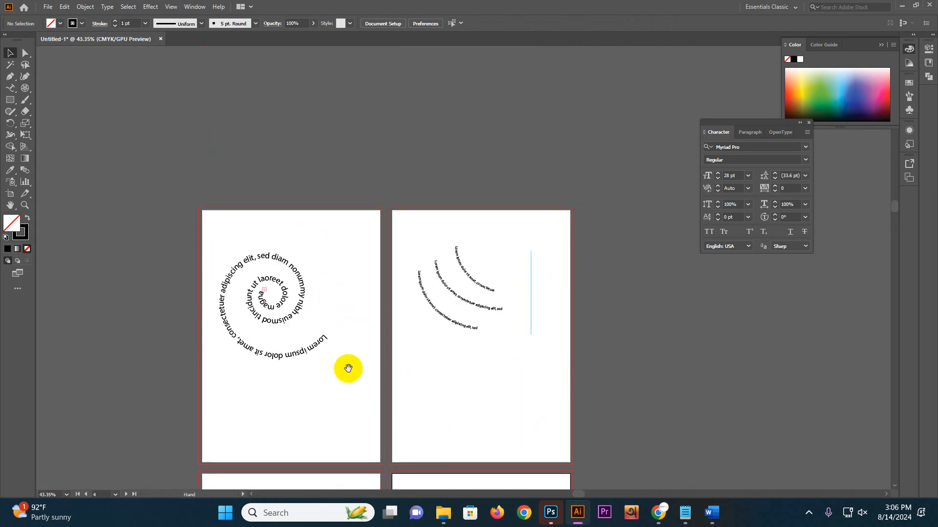
pyautogui.click(11, 53)
pyautogui.moveTo(286, 293)
pyautogui.mouseDown()
pyautogui.moveTo(314, 267)
pyautogui.moveTo(303, 292)
pyautogui.mouseUp()
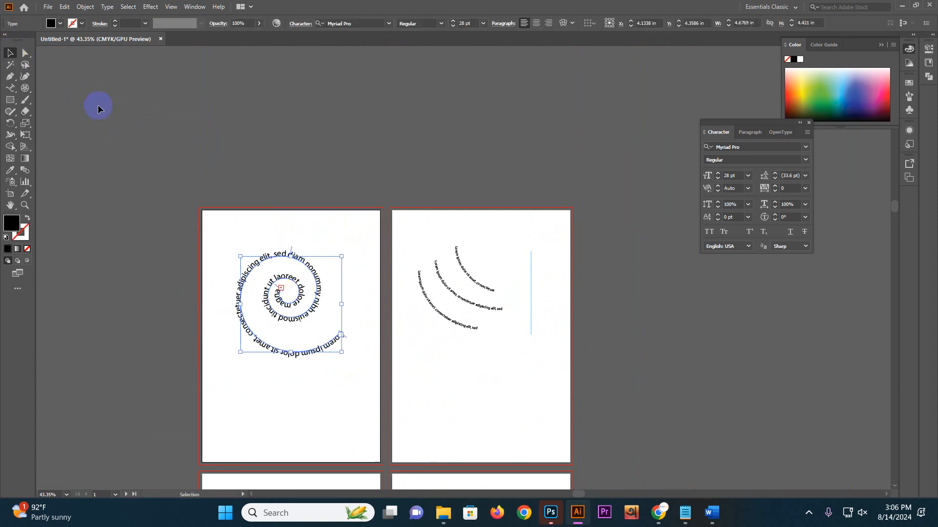
# Review the Direct Selection, Pen and Type tool groups and the finished examples on the four artboards.
pyautogui.moveTo(24, 55); pyautogui.dragTo(72, 57)
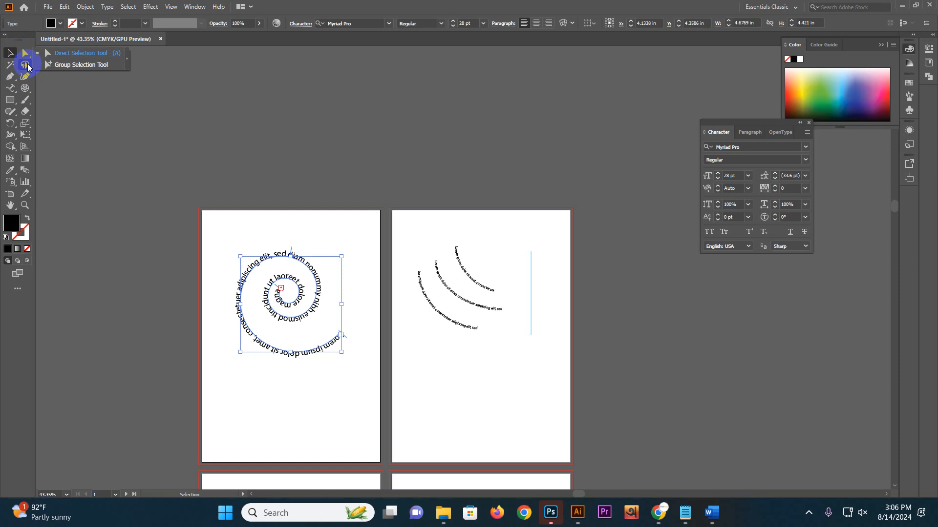
pyautogui.click(7, 79)
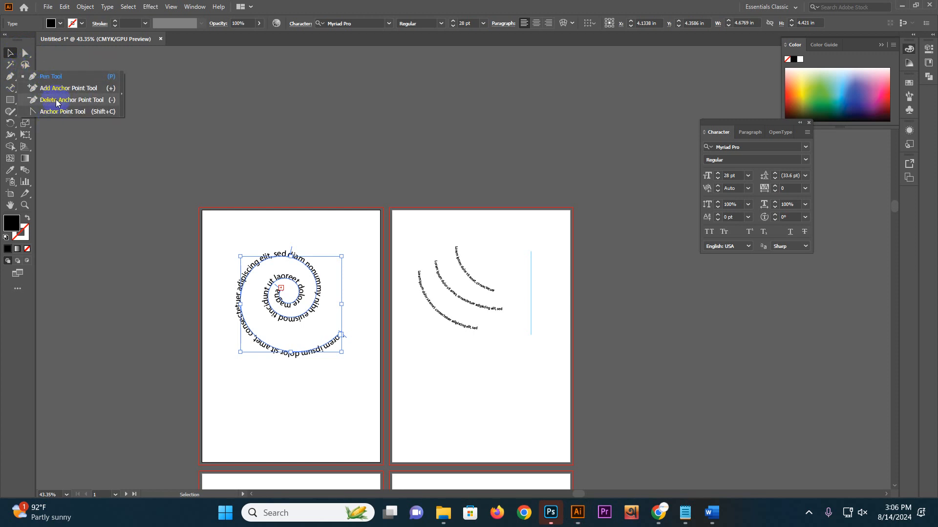
pyautogui.click(154, 38)
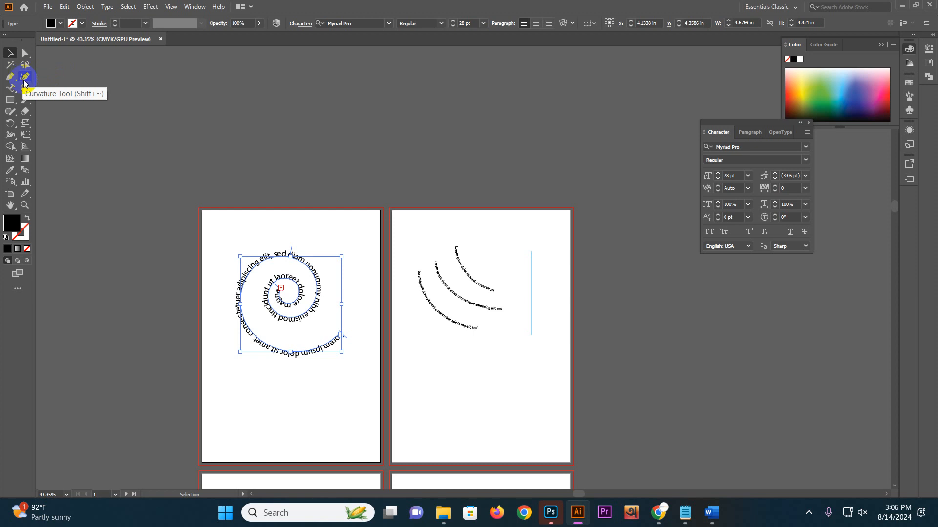
pyautogui.click(10, 88)
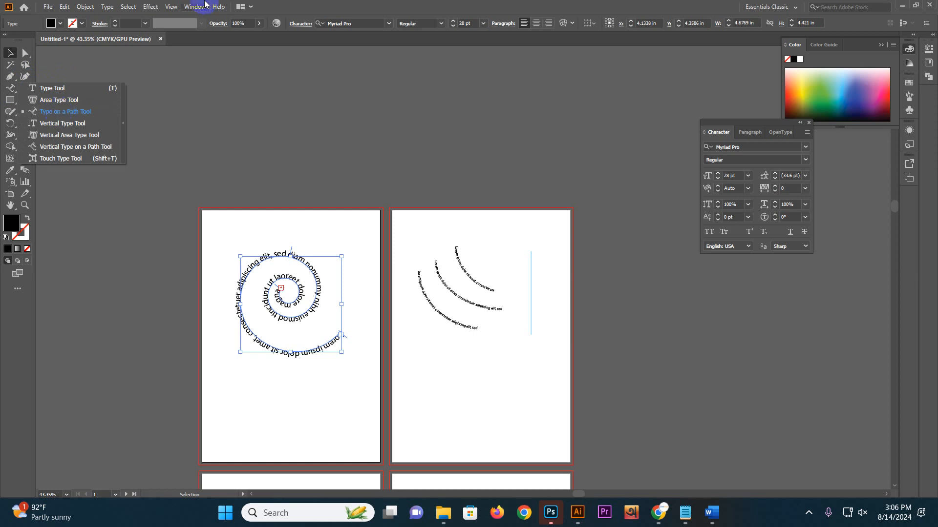
pyautogui.click(310, 4)
pyautogui.moveTo(21, 92); pyautogui.dragTo(419, 350)
pyautogui.press('space')
pyautogui.moveTo(429, 382); pyautogui.dragTo(399, 173)
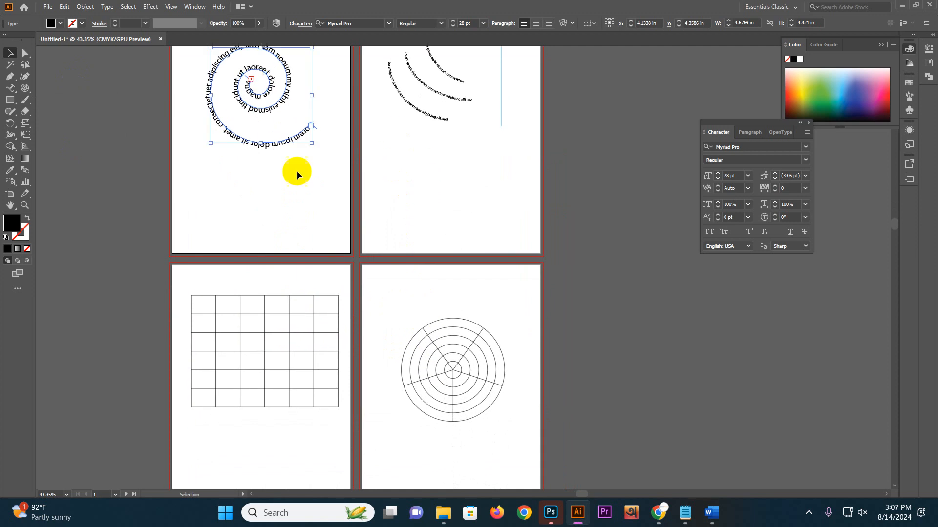
pyautogui.moveTo(309, 208); pyautogui.dragTo(331, 254)
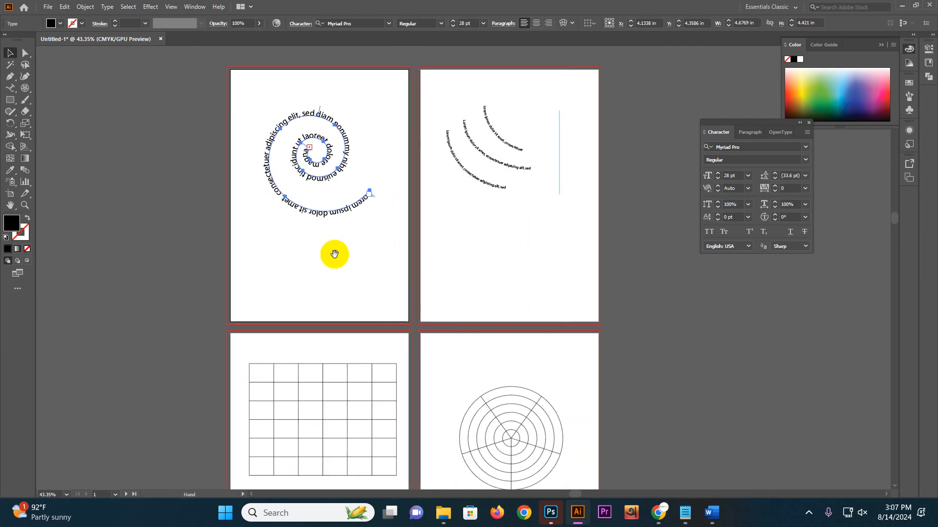
# Draw a black-filled hexagon about 1.39 by 1.20 in near the upper middle of the fifth artboard with the Polygon tool.
pyautogui.click(8, 103)
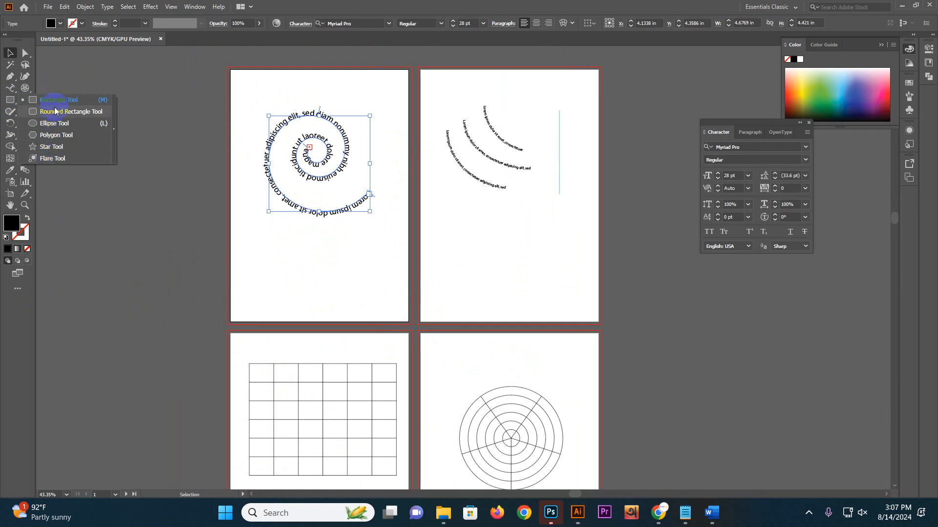
pyautogui.click(58, 136)
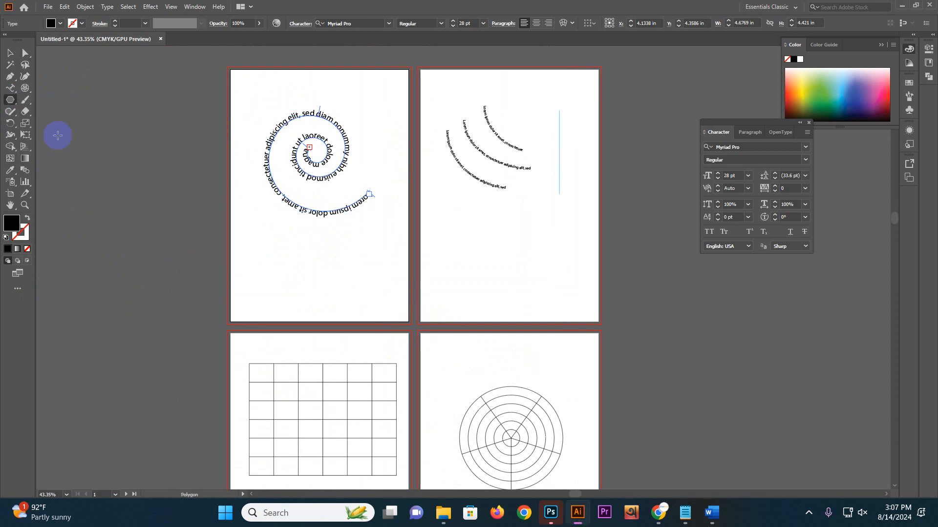
pyautogui.scroll(-15, 255, 143)
pyautogui.hscroll(2, 323, 270)
pyautogui.moveTo(287, 162); pyautogui.dragTo(347, 226)
pyautogui.moveTo(226, 124); pyautogui.dragTo(249, 228)
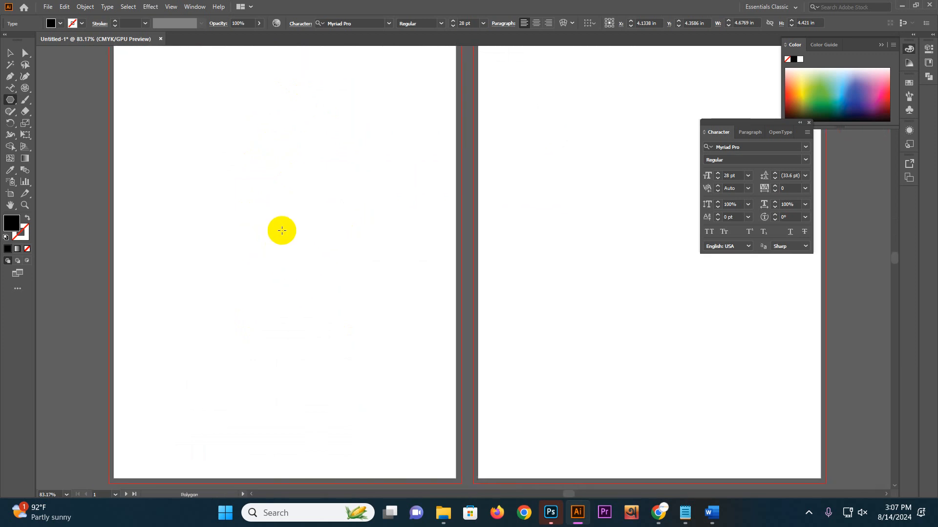
pyautogui.click(270, 227)
pyautogui.click(247, 247)
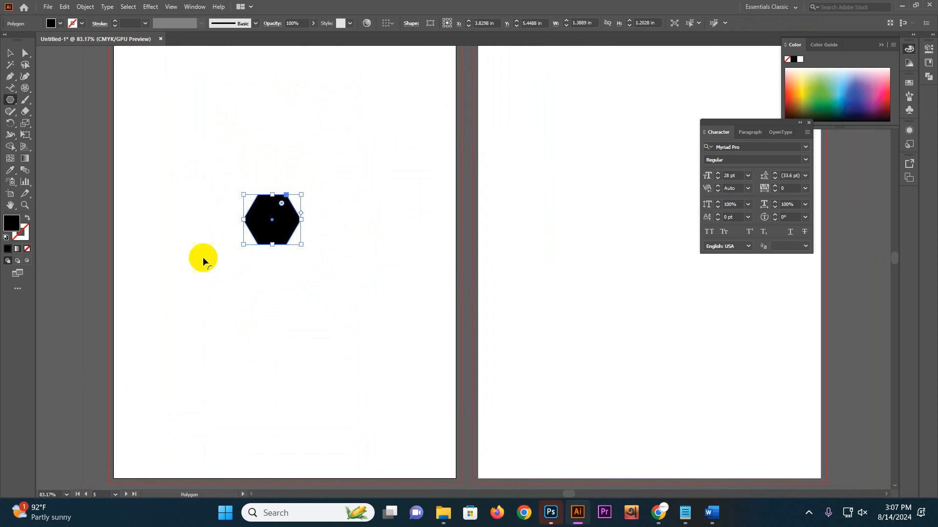
pyautogui.press('space')
pyautogui.moveTo(453, 261); pyautogui.dragTo(230, 225)
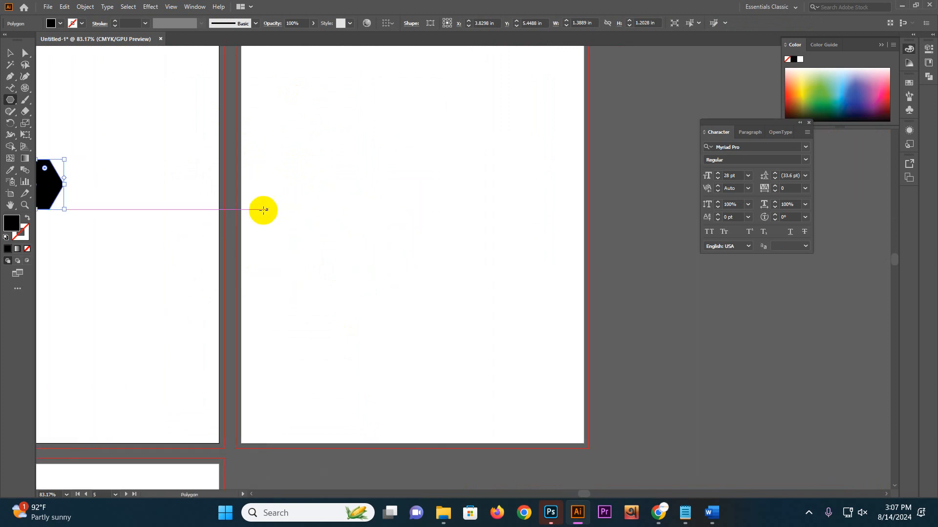
# Draw a tilted black hexagon about 1.64 by 1.70 in on the fifth artboard and add a six-sided polygon with a 0.8618 in radius beside it.
pyautogui.moveTo(226, 173); pyautogui.dragTo(374, 224)
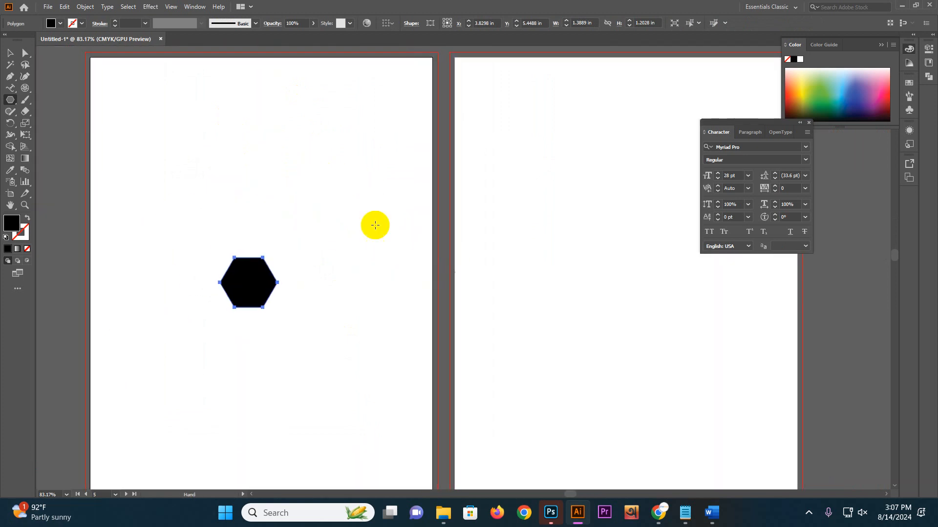
pyautogui.moveTo(155, 83); pyautogui.dragTo(185, 111)
pyautogui.press('space')
pyautogui.moveTo(314, 157); pyautogui.dragTo(241, 147)
pyautogui.click(233, 131)
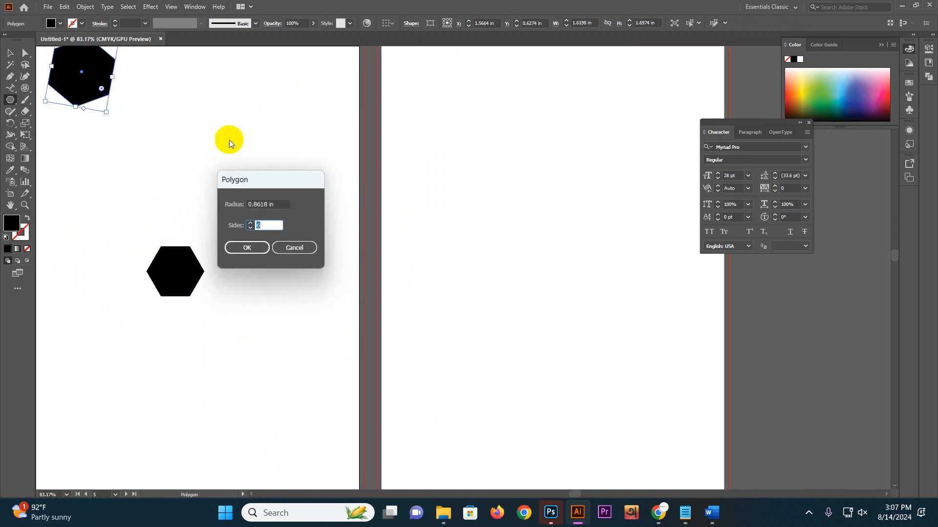
pyautogui.click(247, 247)
# Draw a black nine-sided polygon about 2.60 by 2.59 in on the sixth artboard, varying its side count down to a triangle while drawing.
pyautogui.press('space')
pyautogui.moveTo(381, 245); pyautogui.dragTo(241, 206)
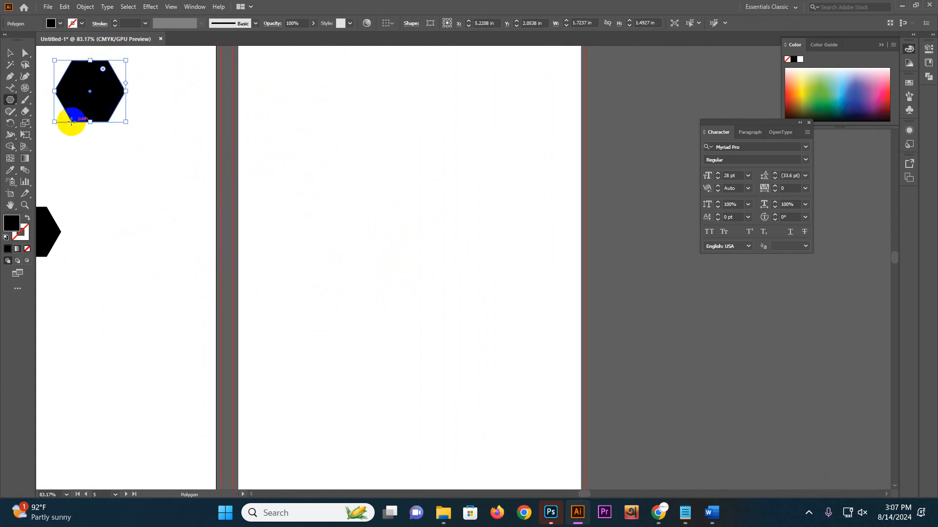
pyautogui.moveTo(352, 195); pyautogui.dragTo(394, 223)
pyautogui.press('Up')
pyautogui.press('Up')
pyautogui.press('Up')
pyautogui.press('Up')
pyautogui.press('Up')
pyautogui.press('Up')
pyautogui.press('Up')
pyautogui.press('Up')
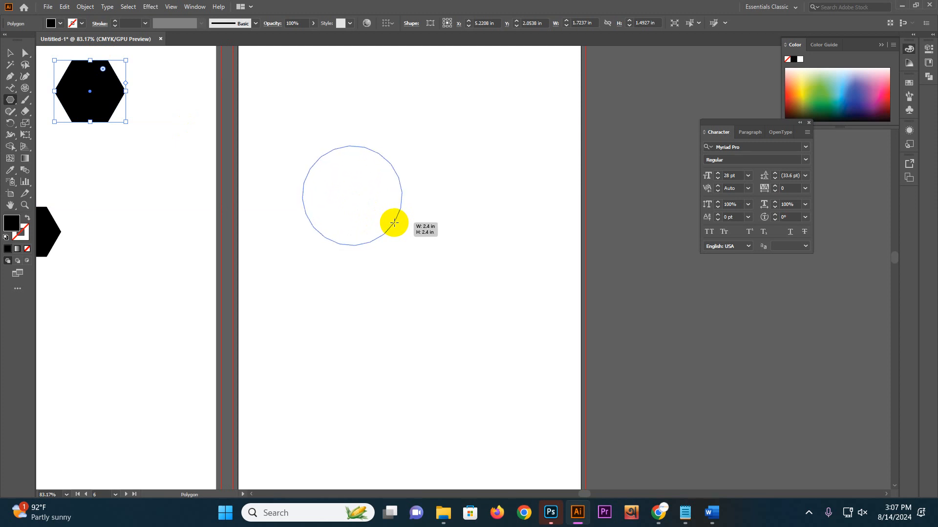
pyautogui.press('Down')
pyautogui.press('Down')
pyautogui.press('Down')
pyautogui.press('Down')
pyautogui.press('Down')
pyautogui.press('Down')
pyautogui.press('Down')
pyautogui.press('Down')
pyautogui.press('Down')
pyautogui.press('Down')
pyautogui.press('Down')
pyautogui.press('Down')
pyautogui.press('Down')
pyautogui.press('Down')
pyautogui.press('Down')
pyautogui.press('Down')
pyautogui.press('Down')
pyautogui.moveTo(394, 223); pyautogui.dragTo(394, 223)
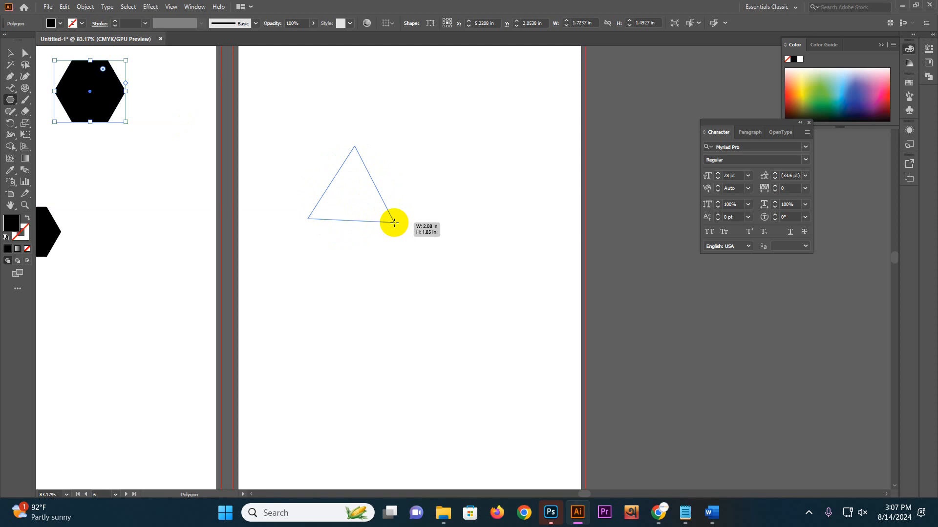
pyautogui.press('Up')
pyautogui.press('Up')
pyautogui.press('Up')
pyautogui.press('Up')
pyautogui.press('Up')
pyautogui.press('Up')
pyautogui.moveTo(394, 224); pyautogui.dragTo(394, 223)
pyautogui.press('Up')
pyautogui.press('Up')
pyautogui.press('Up')
pyautogui.press('Up')
pyautogui.moveTo(370, 177); pyautogui.dragTo(353, 226)
pyautogui.moveTo(361, 267)
pyautogui.mouseDown()
pyautogui.moveTo(397, 325)
pyautogui.moveTo(339, 205)
pyautogui.moveTo(360, 270)
pyautogui.moveTo(356, 250)
pyautogui.mouseUp()
pyautogui.press('Up')
pyautogui.press('Up')
pyautogui.press('Up')
pyautogui.press('Up')
pyautogui.press('Up')
pyautogui.press('Up')
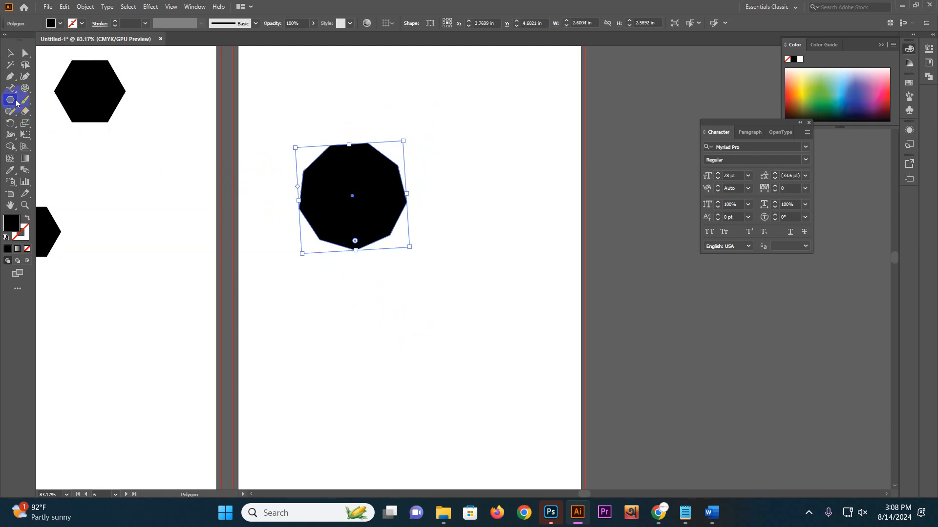
# Draw a black many-pointed starburst about 5.84 by 5.84 in on the last artboard with the Star tool, raising its point count while drawing.
pyautogui.rightClick(14, 101)
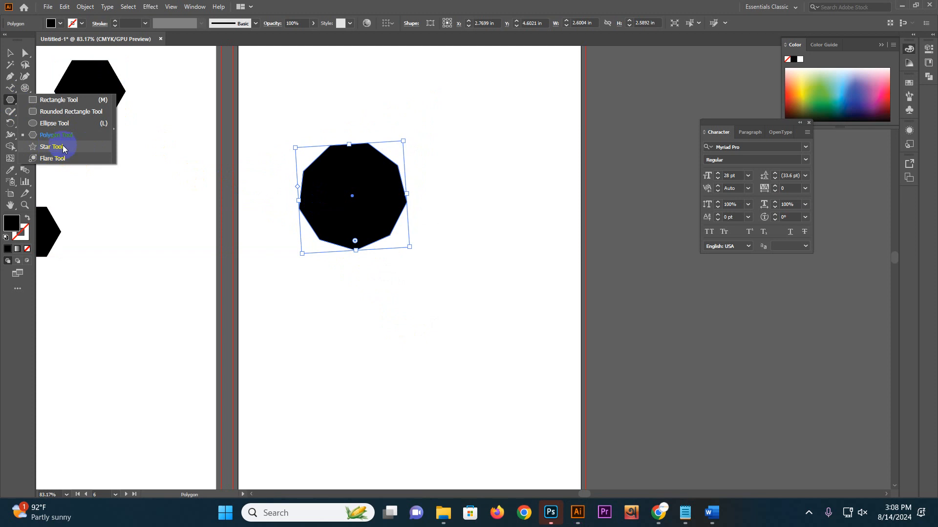
pyautogui.click(64, 148)
pyautogui.moveTo(392, 338); pyautogui.dragTo(460, 196)
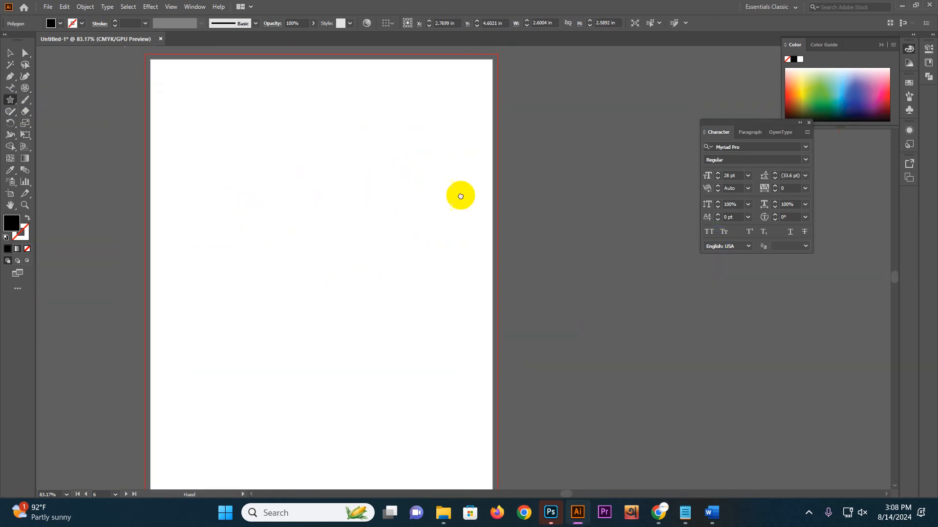
pyautogui.moveTo(290, 229); pyautogui.dragTo(363, 326)
pyautogui.press('Up')
pyautogui.press('Up')
pyautogui.press('Up')
pyautogui.press('Up')
pyautogui.press('Up')
pyautogui.press('Up')
pyautogui.press('Up')
pyautogui.press('Up')
pyautogui.press('Up')
pyautogui.press('Up')
pyautogui.press('Up')
pyautogui.press('Up')
pyautogui.press('Up')
pyautogui.press('Up')
pyautogui.press('Up')
pyautogui.press('Up')
pyautogui.press('Up')
pyautogui.press('Up')
pyautogui.press('Up')
pyautogui.press('Up')
pyautogui.press('Up')
pyautogui.press('Up')
pyautogui.press('Up')
pyautogui.press('Up')
pyautogui.press('Up')
pyautogui.press('Up')
pyautogui.press('Up')
pyautogui.press('Up')
pyautogui.press('Up')
pyautogui.press('Up')
pyautogui.press('Up')
pyautogui.press('Up')
pyautogui.press('Up')
pyautogui.press('Up')
pyautogui.press('Up')
pyautogui.press('Up')
pyautogui.press('Up')
pyautogui.press('Up')
pyautogui.press('Up')
pyautogui.press('Up')
pyautogui.press('Up')
pyautogui.press('Up')
pyautogui.press('Up')
pyautogui.press('Up')
pyautogui.press('Up')
pyautogui.press('Up')
pyautogui.press('Up')
pyautogui.press('Up')
pyautogui.press('Up')
pyautogui.press('Up')
pyautogui.press('Up')
pyautogui.press('Up')
pyautogui.press('Up')
pyautogui.press('Up')
pyautogui.press('Up')
pyautogui.press('Up')
pyautogui.press('Up')
pyautogui.press('Up')
pyautogui.press('Up')
pyautogui.press('Up')
# Shift the starburst slightly toward the horizontal centre of its artboard and reactivate the Star tool.
pyautogui.click(7, 51)
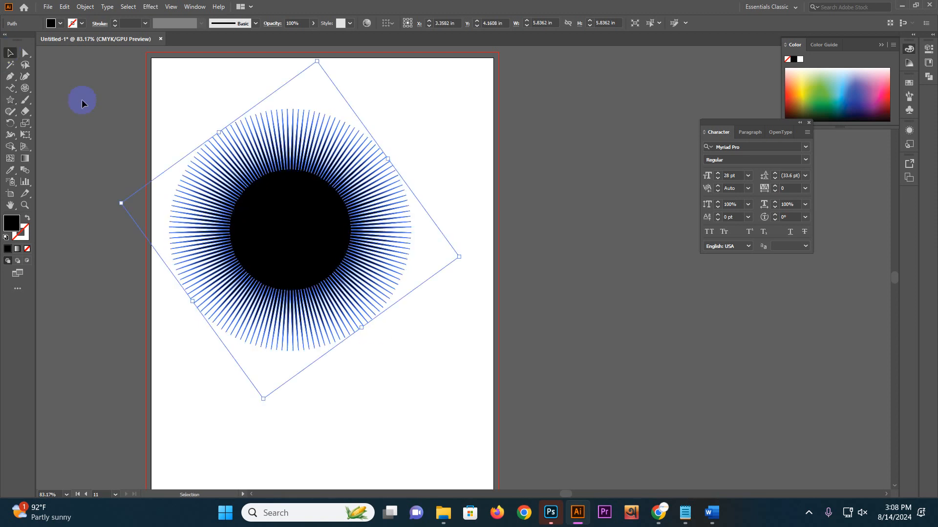
pyautogui.click(82, 102)
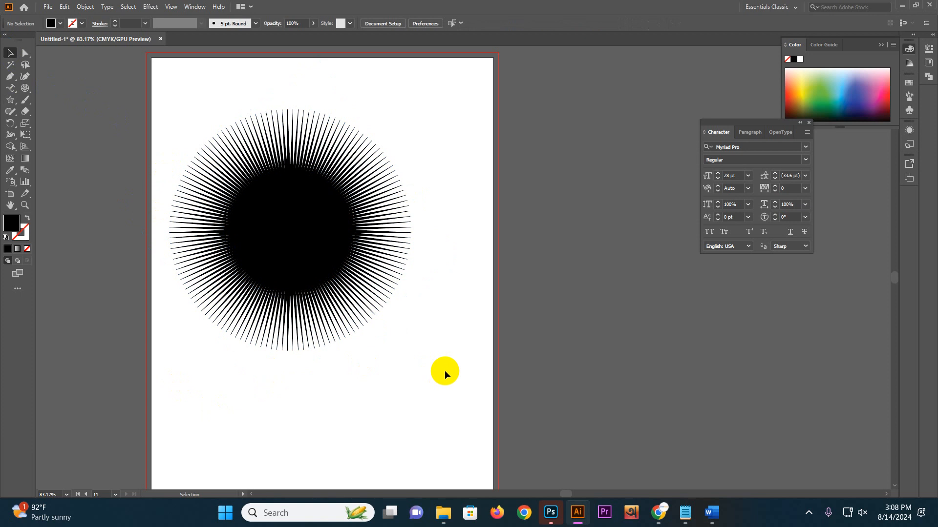
pyautogui.moveTo(291, 237); pyautogui.dragTo(310, 247)
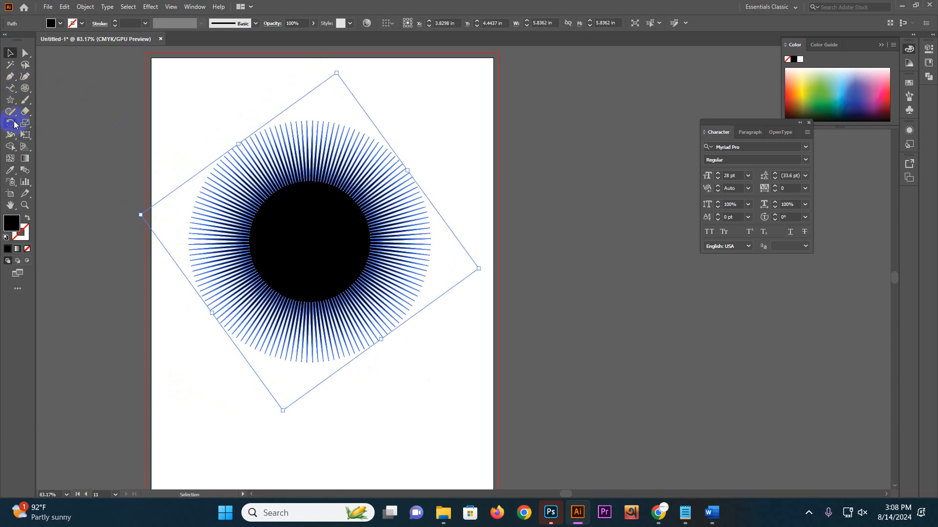
pyautogui.click(10, 100)
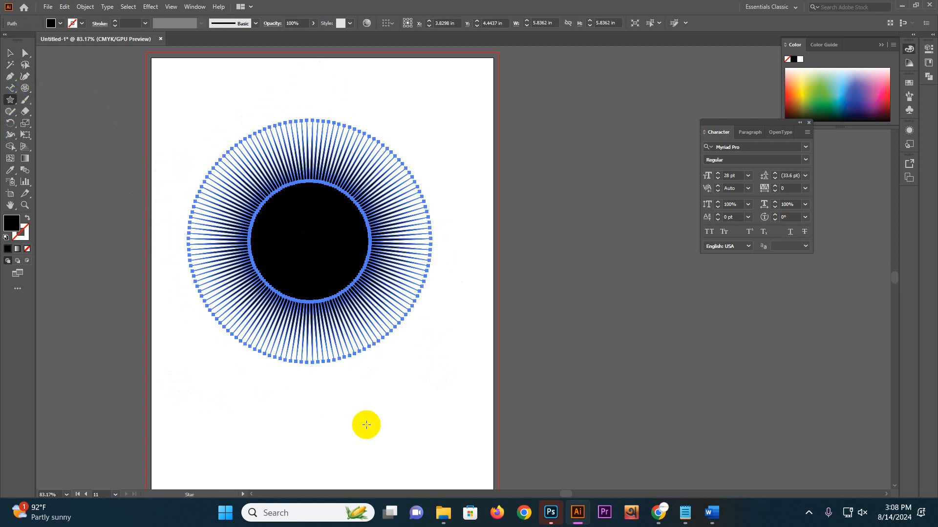
# Draw a small dense starburst on the seventh artboard and a black 13-pointed star about 6.56 by 6.54 in on the eighth with the Star tool.
pyautogui.scroll(-15, 366, 425)
pyautogui.moveTo(249, 240); pyautogui.dragTo(282, 246)
pyautogui.moveTo(591, 262); pyautogui.dragTo(660, 381)
pyautogui.press('Down')
pyautogui.press('Down')
pyautogui.press('Down')
pyautogui.press('Down')
pyautogui.press('Down')
pyautogui.press('Down')
pyautogui.press('Down')
pyautogui.press('Down')
pyautogui.press('Down')
pyautogui.press('Down')
pyautogui.press('Down')
pyautogui.press('Down')
pyautogui.press('Down')
pyautogui.press('Down')
pyautogui.press('Down')
pyautogui.press('Down')
pyautogui.press('Down')
pyautogui.press('Down')
pyautogui.press('Down')
pyautogui.press('Down')
pyautogui.press('Down')
pyautogui.press('Down')
pyautogui.press('Down')
pyautogui.press('Down')
pyautogui.press('Down')
pyautogui.press('Down')
pyautogui.press('Down')
pyautogui.press('Down')
pyautogui.press('Down')
pyautogui.press('Down')
pyautogui.press('Down')
pyautogui.press('Down')
pyautogui.press('Down')
pyautogui.press('Down')
pyautogui.press('Down')
pyautogui.press('Down')
pyautogui.press('Down')
pyautogui.press('Down')
pyautogui.press('Down')
pyautogui.press('Up')
pyautogui.press('Up')
pyautogui.press('Up')
pyautogui.press('Up')
pyautogui.press('Up')
pyautogui.press('Up')
pyautogui.press('Up')
pyautogui.press('Up')
pyautogui.press('Up')
pyautogui.press('Up')
pyautogui.press('Up')
pyautogui.press('space')
pyautogui.moveTo(635, 259); pyautogui.dragTo(322, 225)
pyautogui.press('v')
pyautogui.click(355, 274)
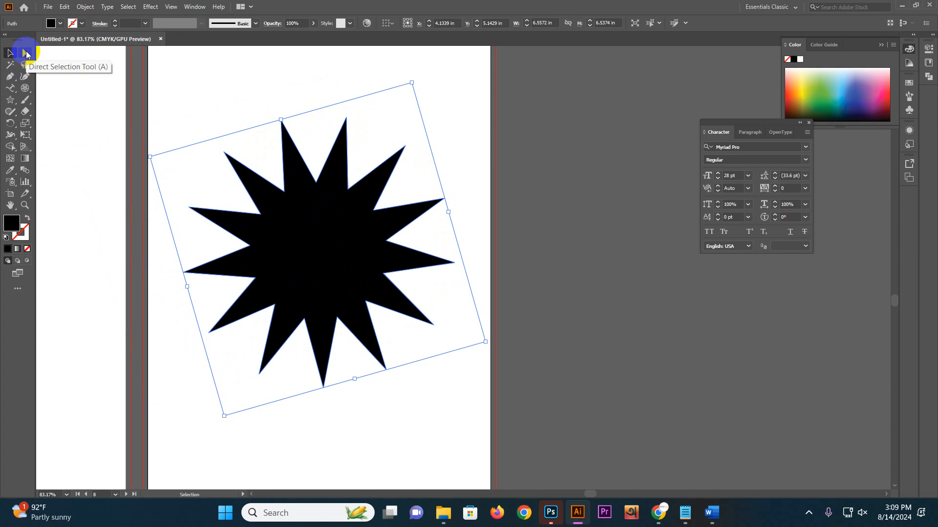
# Round all the corners of the 13-pointed star with the Direct Selection tool to form a scalloped badge.
pyautogui.click(26, 52)
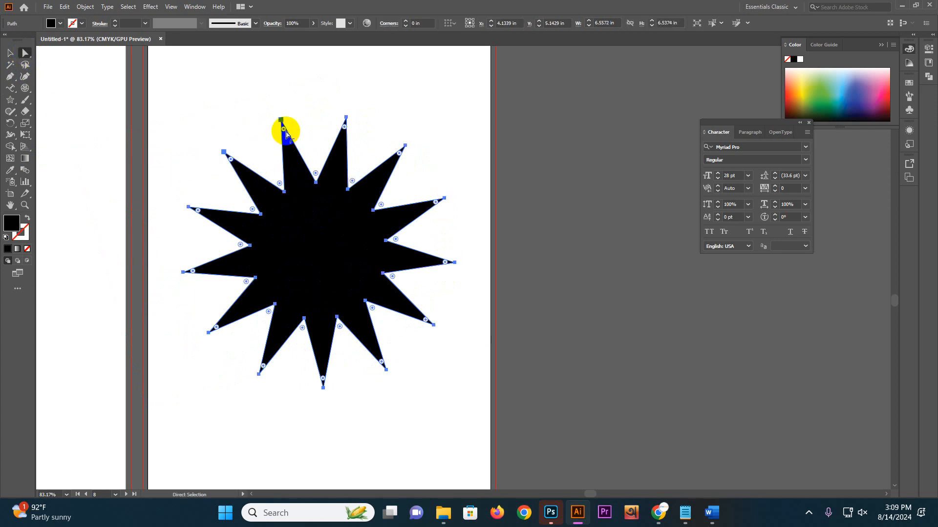
pyautogui.moveTo(283, 131); pyautogui.dragTo(288, 178)
pyautogui.click(198, 105)
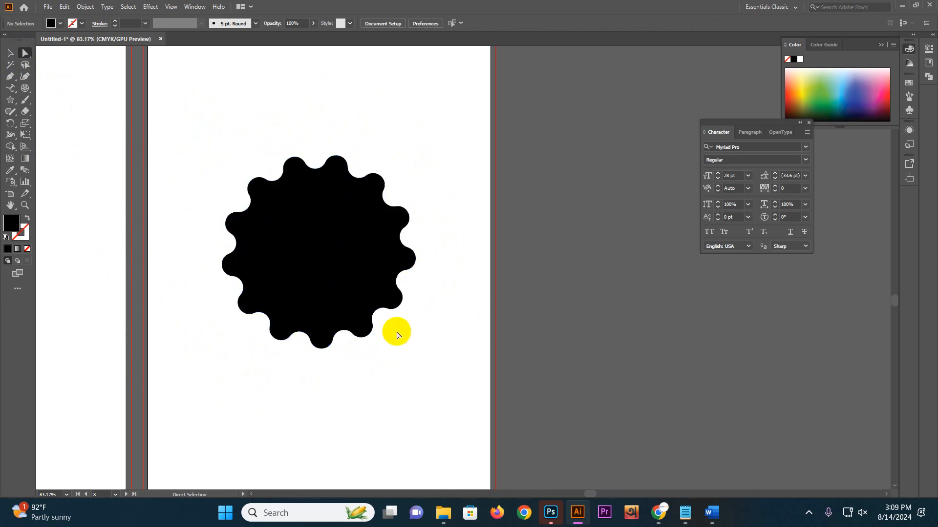
# Paint three curved black strokes below the small starburst on the seventh artboard with the Paintbrush tool.
pyautogui.moveTo(423, 196); pyautogui.dragTo(358, 214)
pyautogui.moveTo(217, 203); pyautogui.dragTo(475, 410)
pyautogui.moveTo(333, 173); pyautogui.dragTo(273, 373)
pyautogui.moveTo(375, 186); pyautogui.dragTo(316, 134)
pyautogui.moveTo(419, 482); pyautogui.dragTo(354, 32)
pyautogui.moveTo(409, 267); pyautogui.dragTo(422, 148)
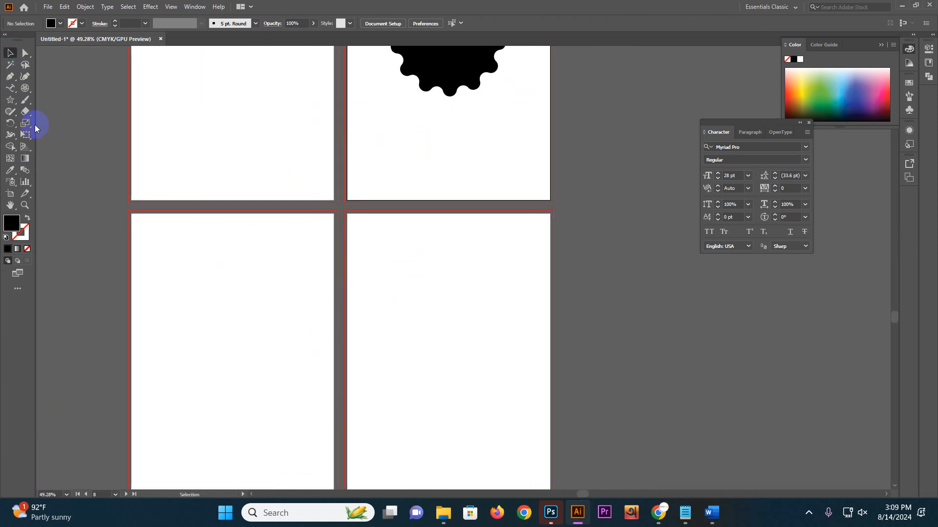
pyautogui.moveTo(9, 101)
pyautogui.mouseDown()
pyautogui.moveTo(46, 157)
pyautogui.moveTo(12, 102)
pyautogui.mouseUp()
pyautogui.click(23, 103)
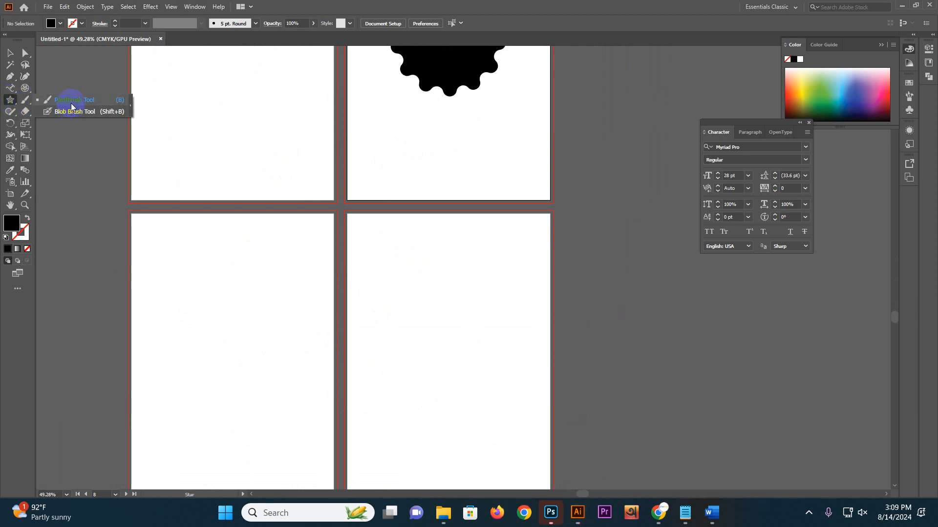
pyautogui.moveTo(170, 130)
pyautogui.mouseDown()
pyautogui.moveTo(156, 222)
pyautogui.moveTo(281, 231)
pyautogui.moveTo(287, 165)
pyautogui.mouseUp()
pyautogui.moveTo(139, 270); pyautogui.dragTo(159, 222)
pyautogui.moveTo(217, 183)
pyautogui.mouseDown()
pyautogui.moveTo(227, 268)
pyautogui.moveTo(204, 289)
pyautogui.mouseUp()
pyautogui.moveTo(250, 179)
pyautogui.mouseDown()
pyautogui.moveTo(297, 268)
pyautogui.moveTo(279, 297)
pyautogui.mouseUp()
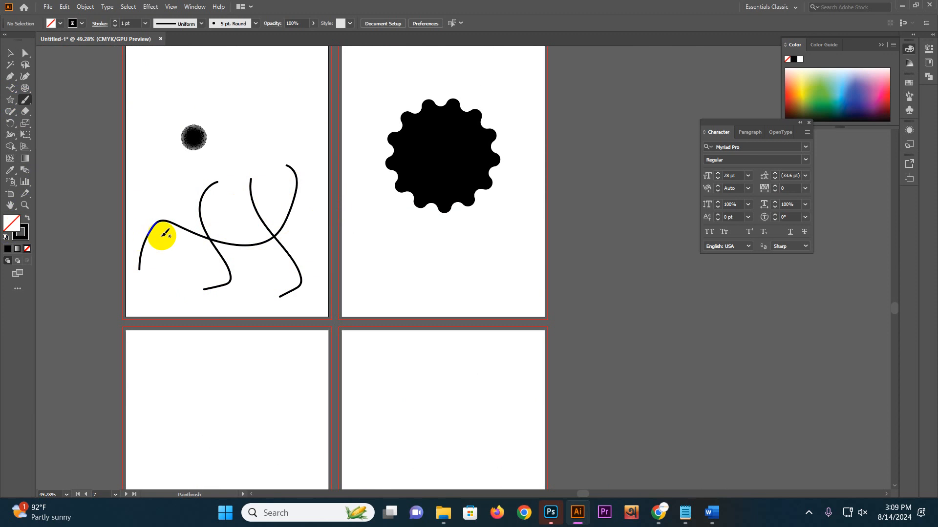
pyautogui.click(10, 112)
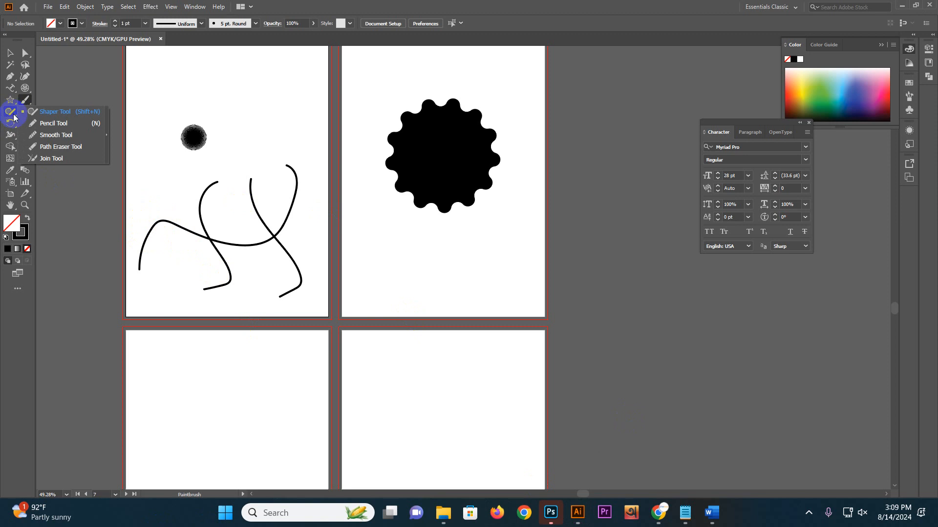
pyautogui.click(10, 116)
pyautogui.moveTo(23, 113); pyautogui.dragTo(49, 115)
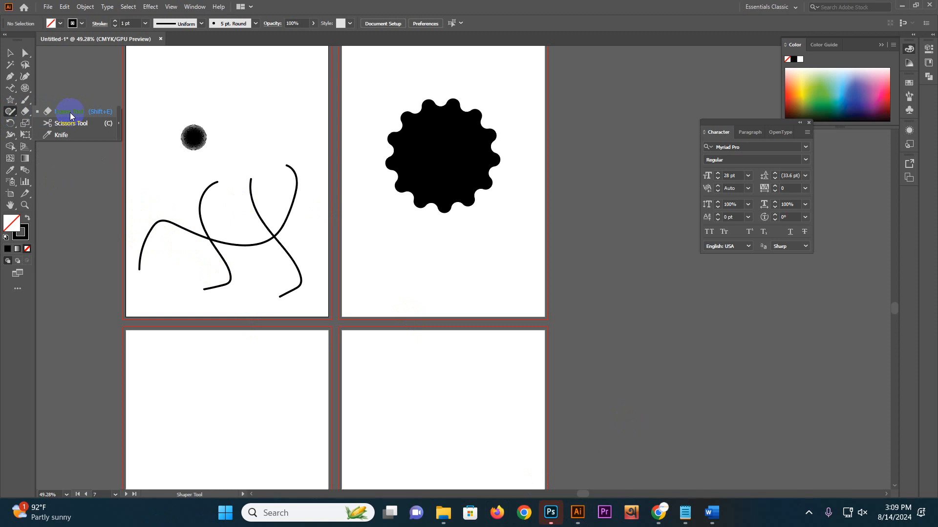
pyautogui.moveTo(70, 116); pyautogui.dragTo(23, 113)
# Draw a circle about 6.94 in across at the centre of the ninth artboard with the Ellipse tool.
pyautogui.hotkey('ctrl', 'space')
pyautogui.moveTo(356, 300); pyautogui.dragTo(442, 296)
pyautogui.press('space')
pyautogui.moveTo(362, 344); pyautogui.dragTo(448, 90)
pyautogui.moveTo(278, 274); pyautogui.dragTo(396, 195)
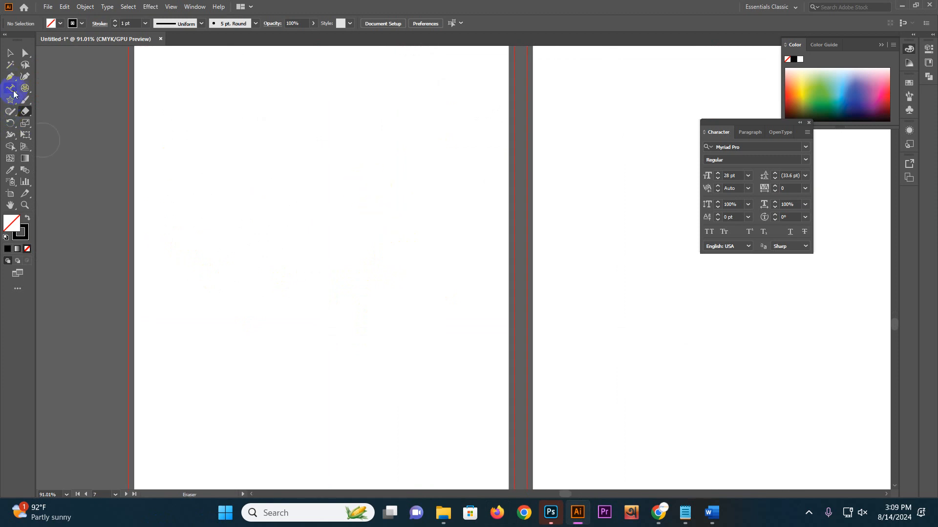
pyautogui.moveTo(14, 103); pyautogui.dragTo(55, 123)
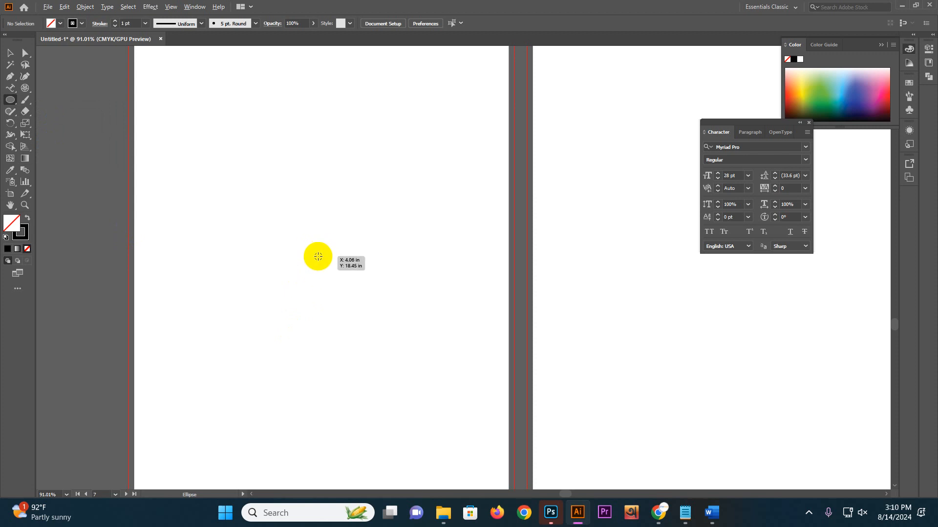
pyautogui.moveTo(320, 253); pyautogui.dragTo(466, 412)
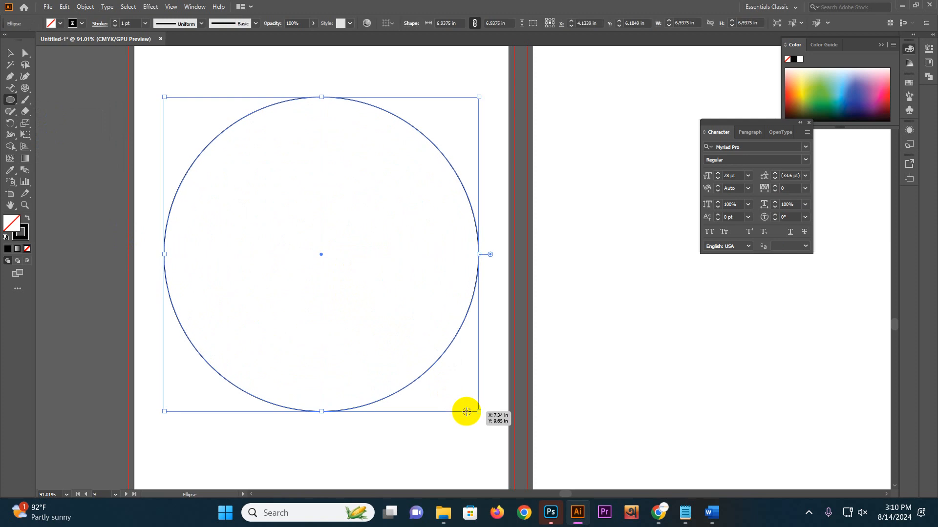
# Remove the circle's stroke and fill it with dark blue.
pyautogui.click(81, 23)
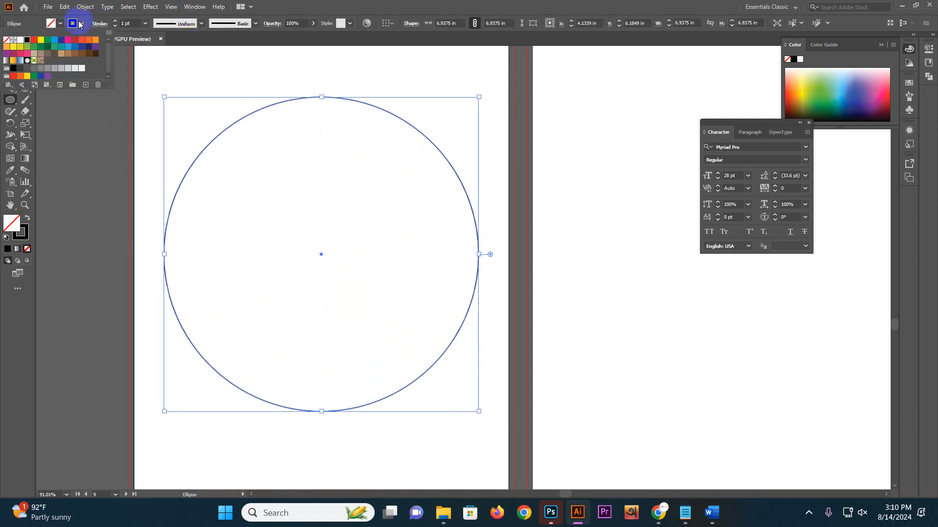
pyautogui.click(7, 41)
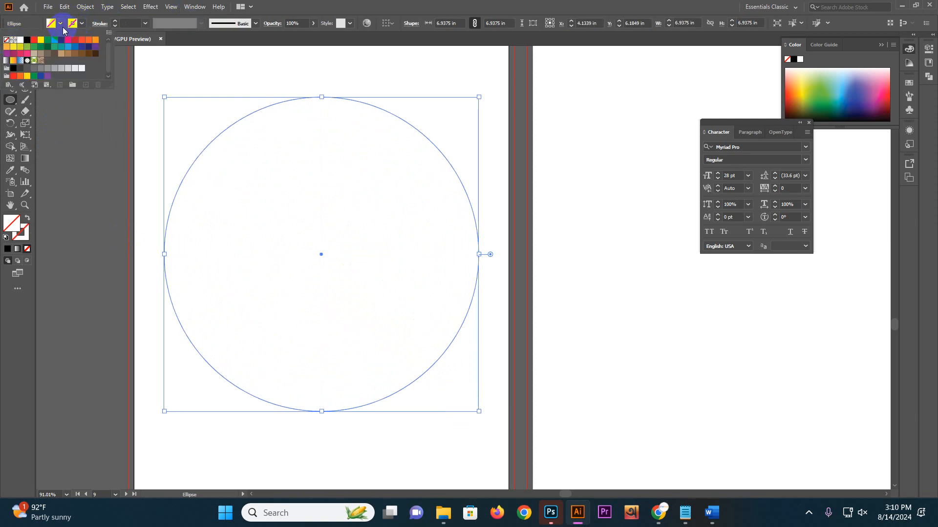
pyautogui.click(61, 53)
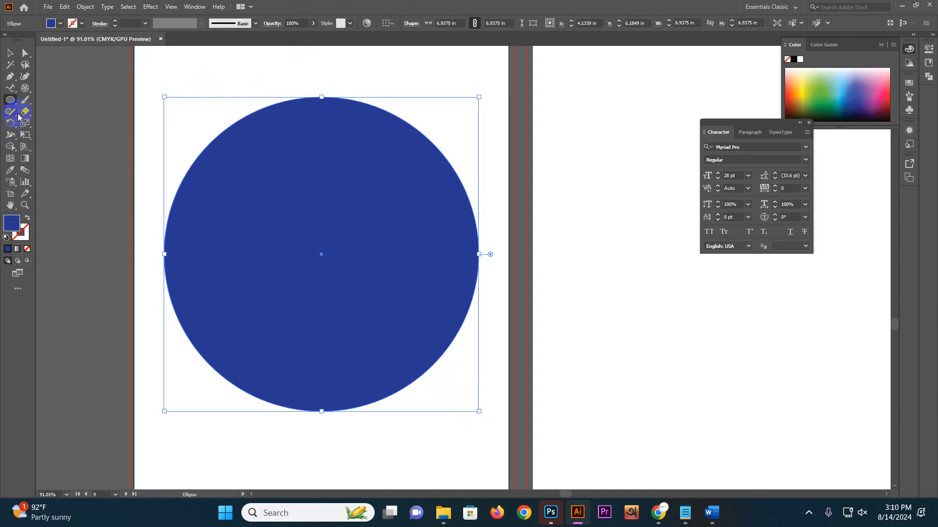
# Erase a wavy band across the middle of the blue circle with the Eraser tool to split it in two, and deselect it.
pyautogui.moveTo(25, 112); pyautogui.dragTo(42, 114)
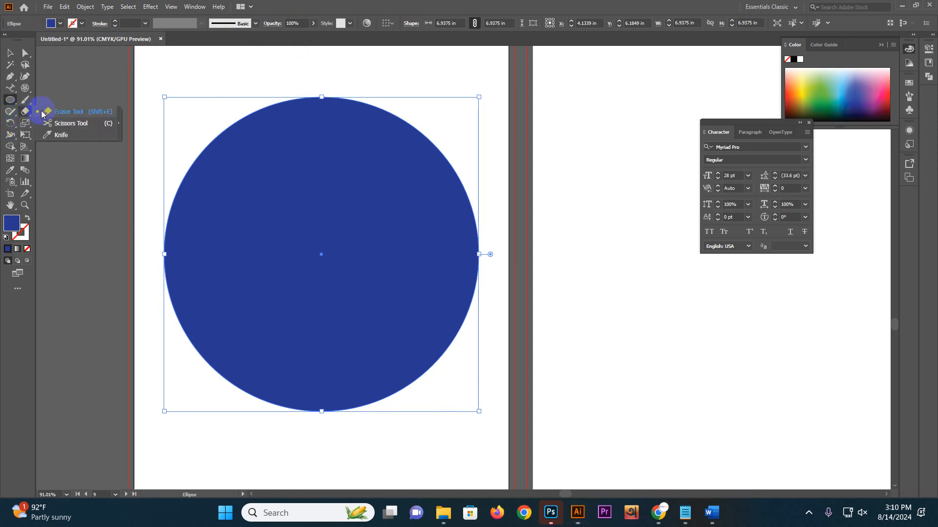
pyautogui.click(67, 114)
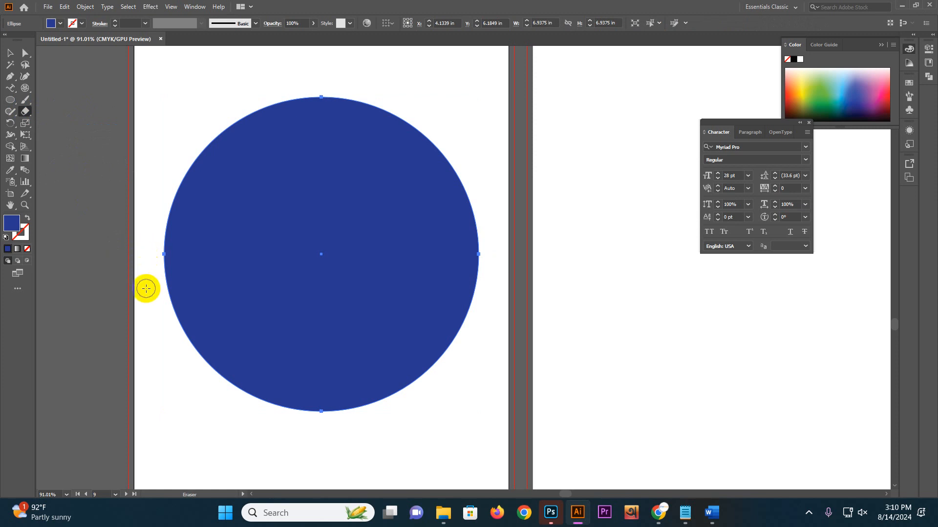
pyautogui.moveTo(149, 264)
pyautogui.mouseDown()
pyautogui.moveTo(162, 231)
pyautogui.moveTo(302, 278)
pyautogui.moveTo(490, 235)
pyautogui.moveTo(520, 154)
pyautogui.mouseUp()
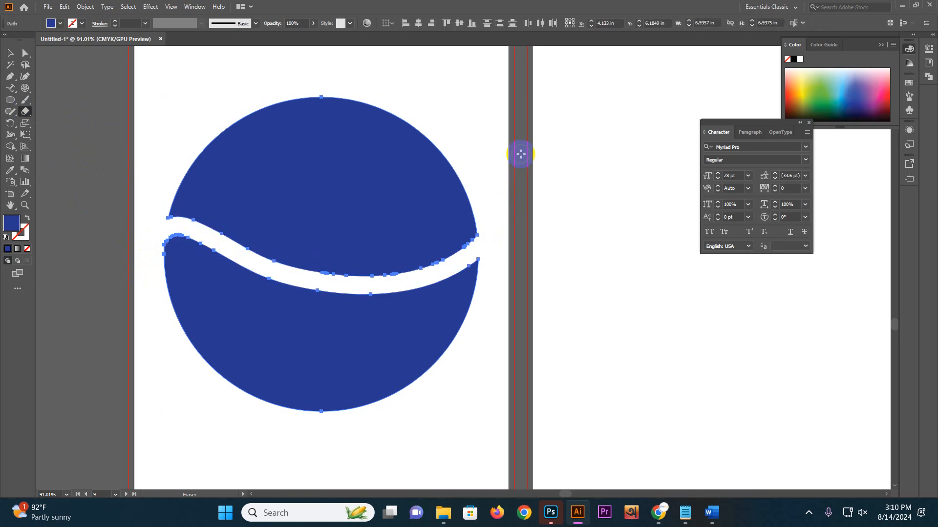
pyautogui.click(7, 55)
pyautogui.click(96, 87)
# Fill the upper part of the split circle with light red.
pyautogui.click(319, 168)
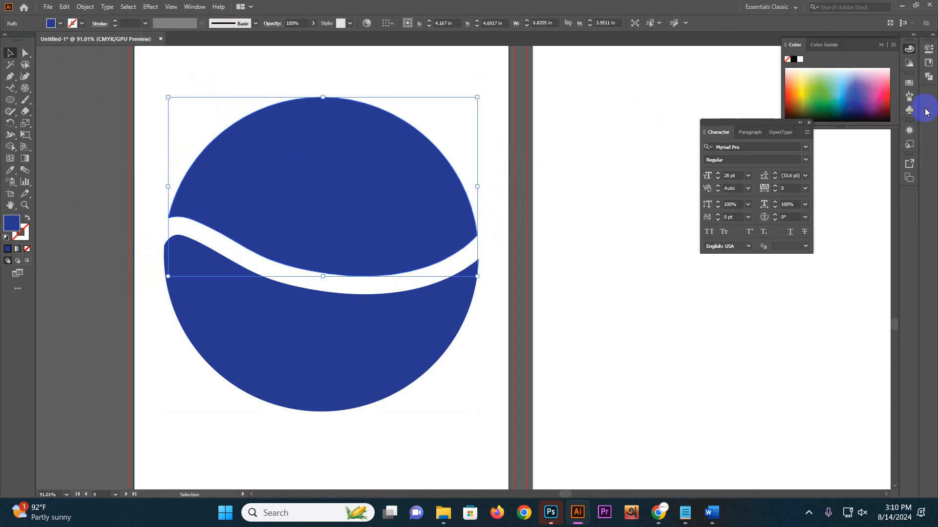
pyautogui.click(887, 89)
pyautogui.click(593, 157)
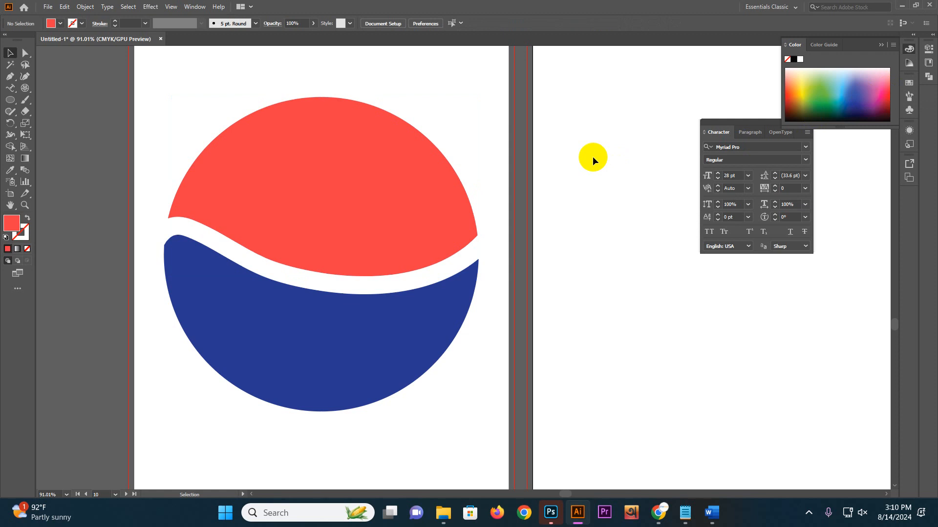
# Draw a light red circle about 5.33 in across on the tenth artboard.
pyautogui.press('space')
pyautogui.moveTo(627, 223); pyautogui.dragTo(354, 170)
pyautogui.moveTo(423, 206)
pyautogui.mouseDown()
pyautogui.moveTo(382, 247)
pyautogui.moveTo(499, 384)
pyautogui.mouseUp()
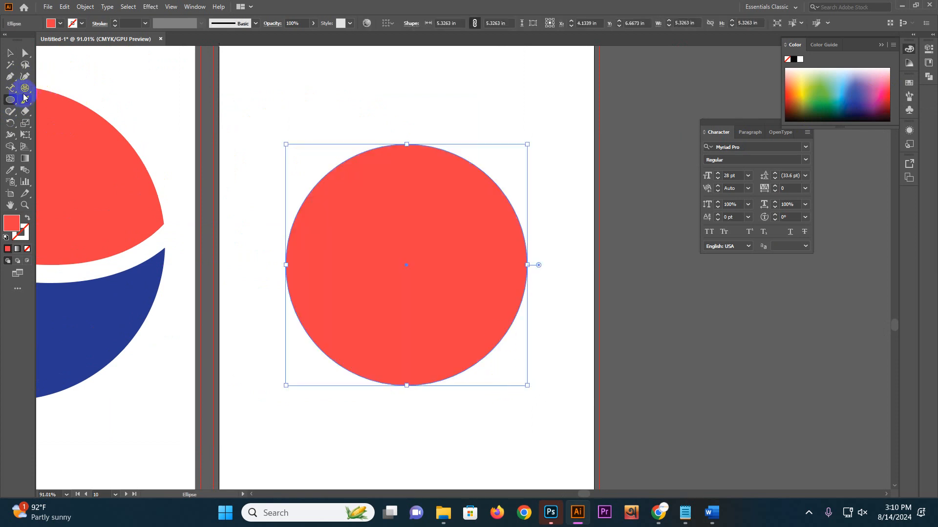
# Erase a wavy band across the light red circle on the tenth artboard and deselect the two pieces.
pyautogui.click(25, 112)
pyautogui.press('space')
pyautogui.moveTo(366, 287); pyautogui.dragTo(386, 222)
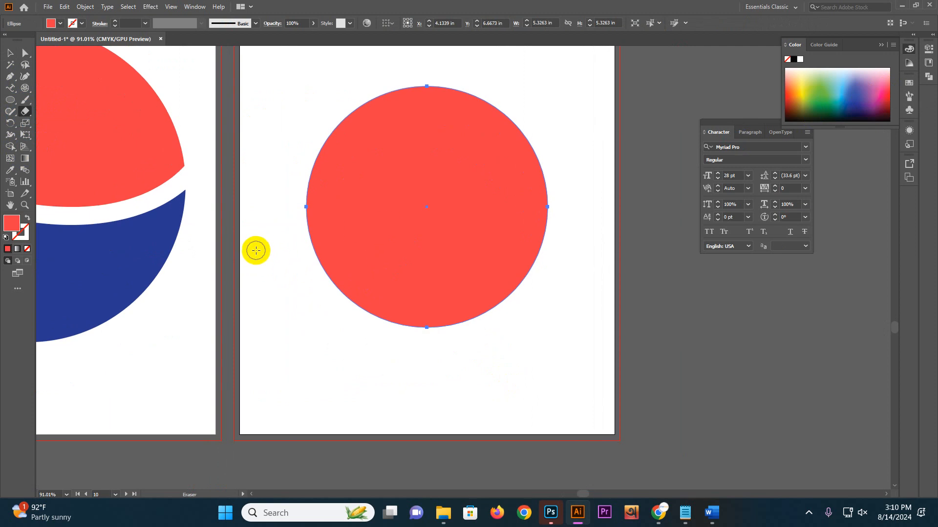
pyautogui.moveTo(264, 219)
pyautogui.mouseDown()
pyautogui.moveTo(446, 218)
pyautogui.moveTo(609, 127)
pyautogui.mouseUp()
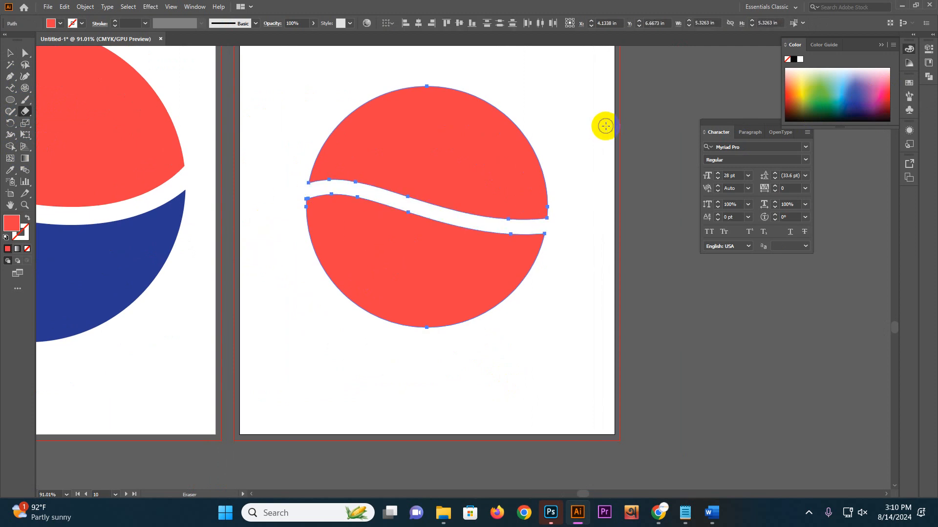
pyautogui.click(9, 53)
pyautogui.click(260, 83)
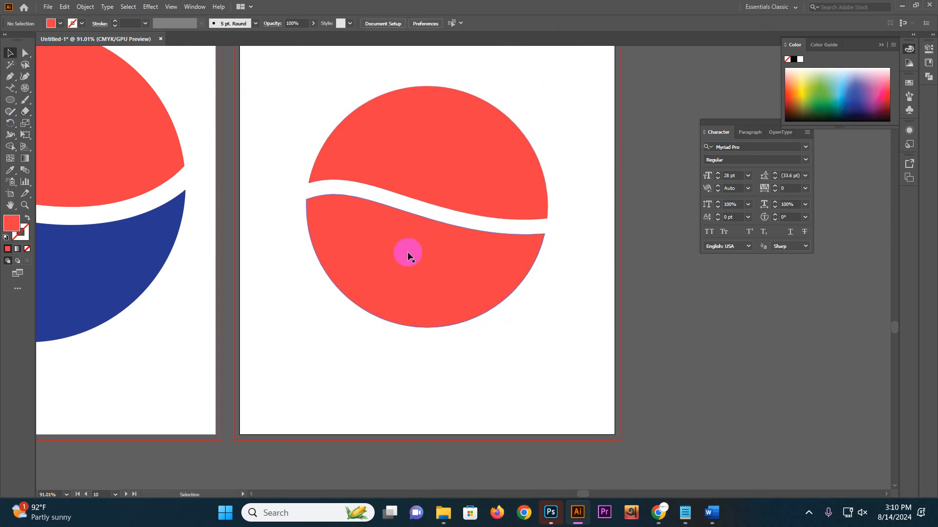
# Select only the lower piece of the split red circle and erase several crossing bands through it, breaking it into fragments.
pyautogui.click(435, 258)
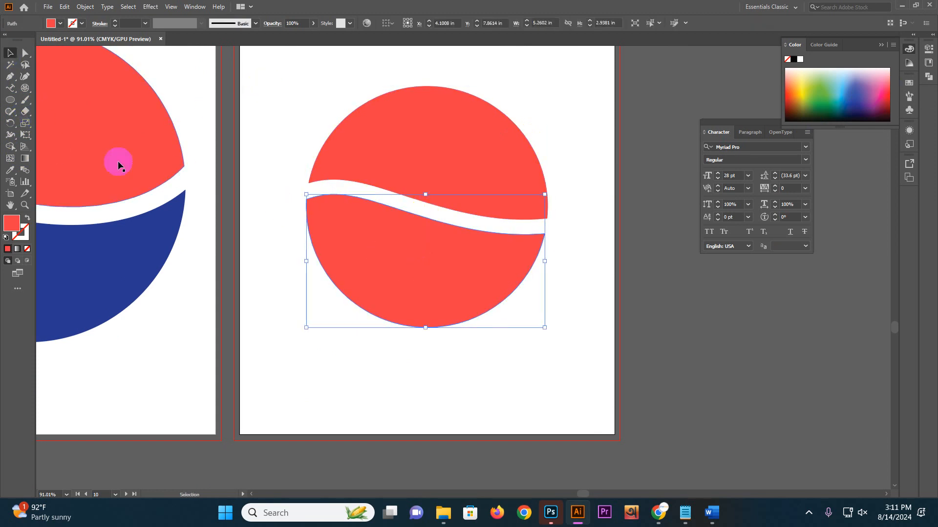
pyautogui.click(25, 113)
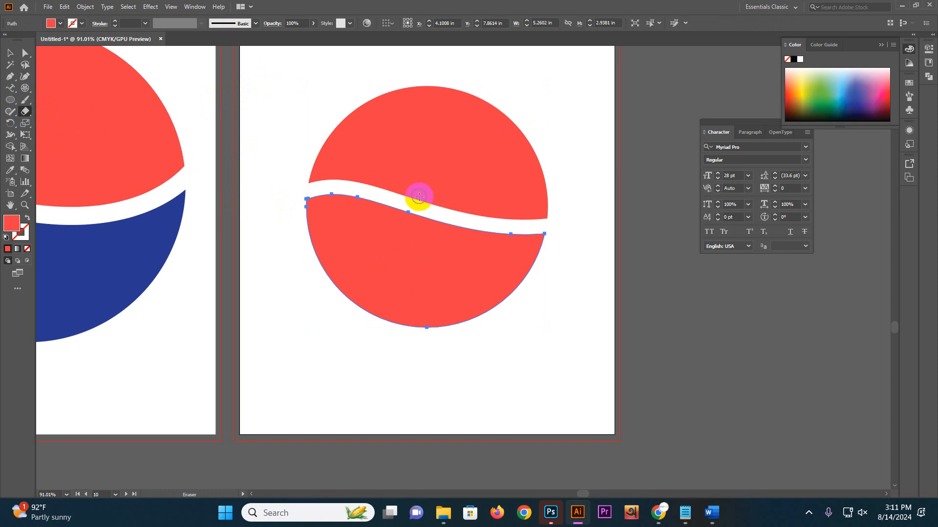
pyautogui.moveTo(435, 212); pyautogui.dragTo(409, 332)
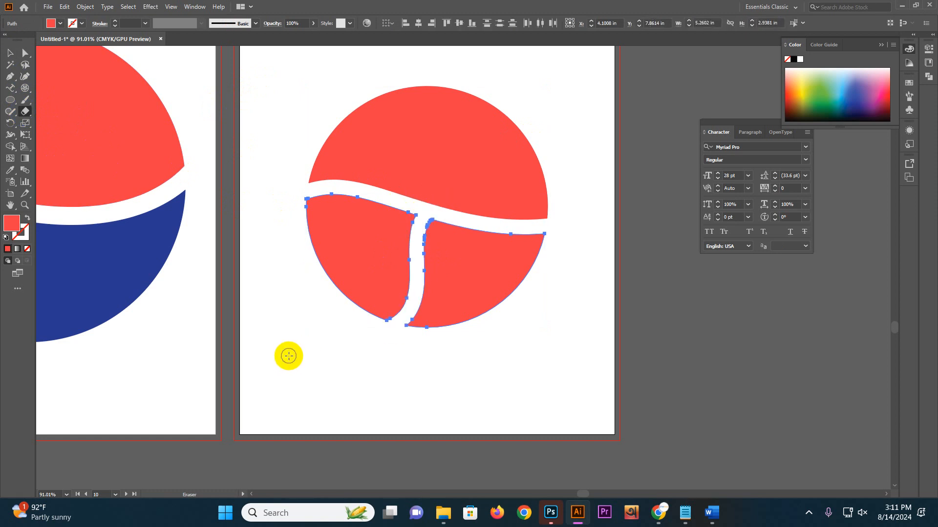
pyautogui.moveTo(305, 241); pyautogui.dragTo(598, 220)
pyautogui.moveTo(462, 287); pyautogui.dragTo(466, 322)
pyautogui.moveTo(384, 262); pyautogui.dragTo(318, 283)
pyautogui.moveTo(493, 227); pyautogui.dragTo(452, 285)
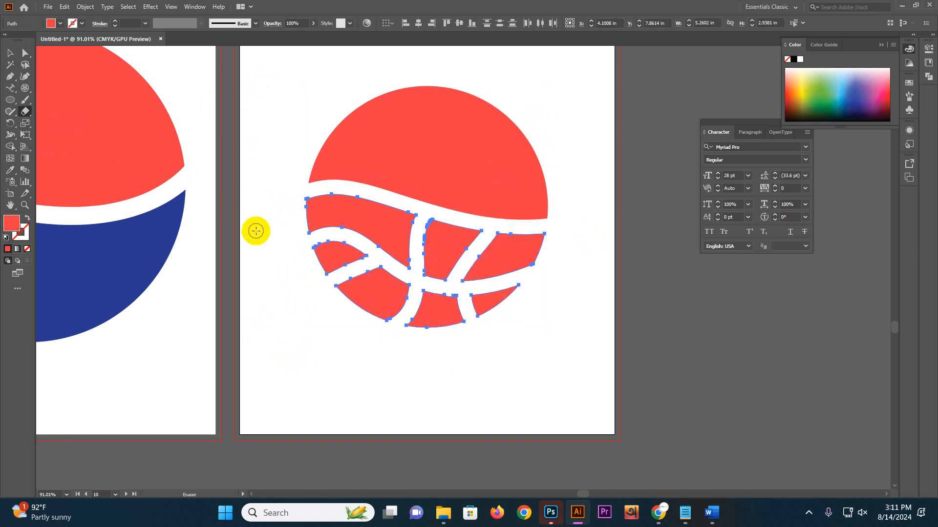
pyautogui.click(10, 53)
pyautogui.click(209, 98)
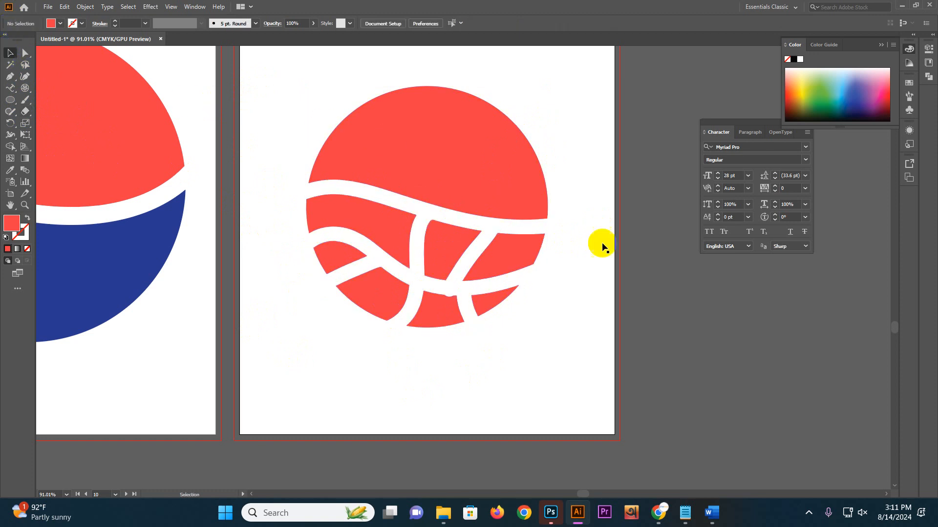
# Select all the artwork across the artboards and delete it.
pyautogui.moveTo(30, 112)
pyautogui.mouseDown()
pyautogui.moveTo(105, 121)
pyautogui.moveTo(62, 124)
pyautogui.mouseUp()
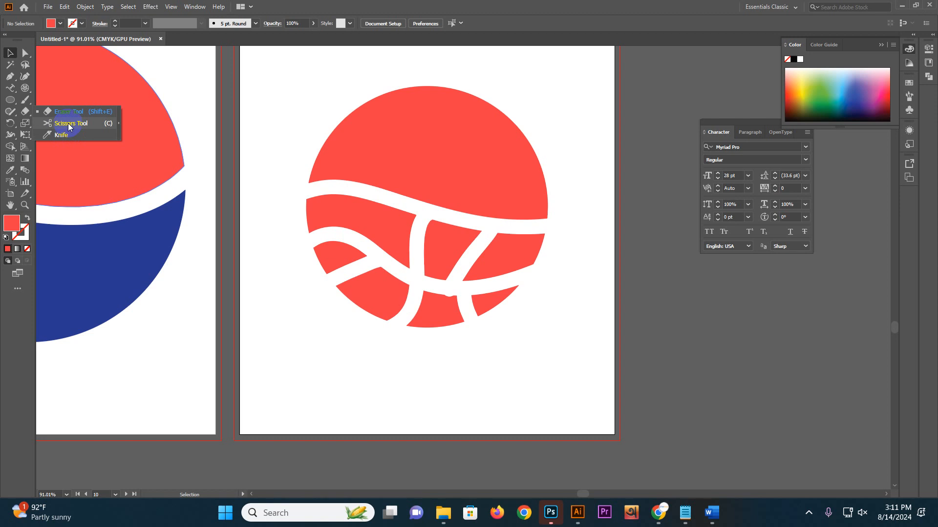
pyautogui.click(69, 123)
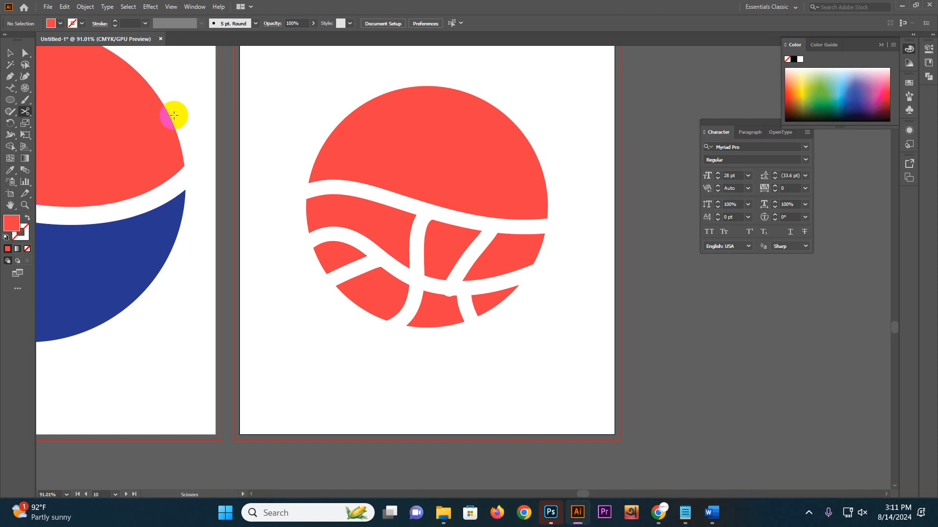
pyautogui.scroll(-3, 416, 180)
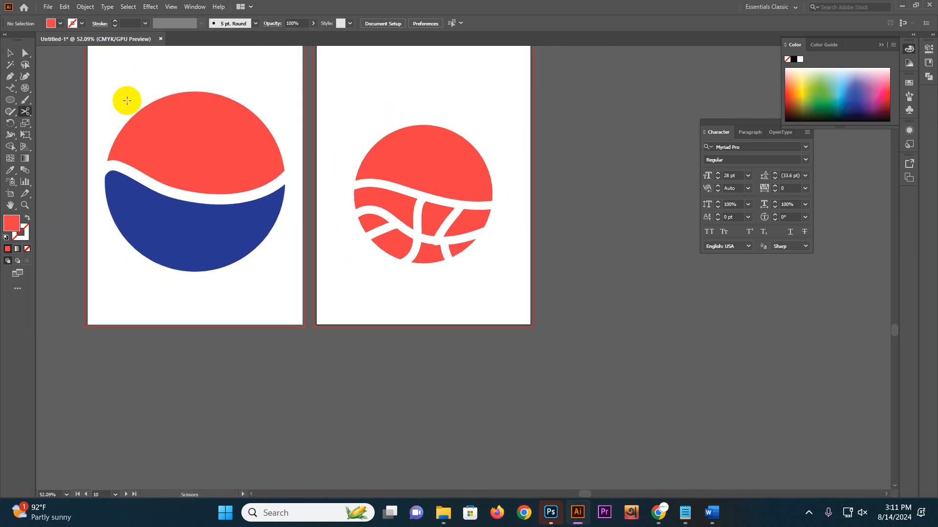
pyautogui.moveTo(243, 143); pyautogui.dragTo(280, 301)
pyautogui.moveTo(353, 72); pyautogui.dragTo(289, 261)
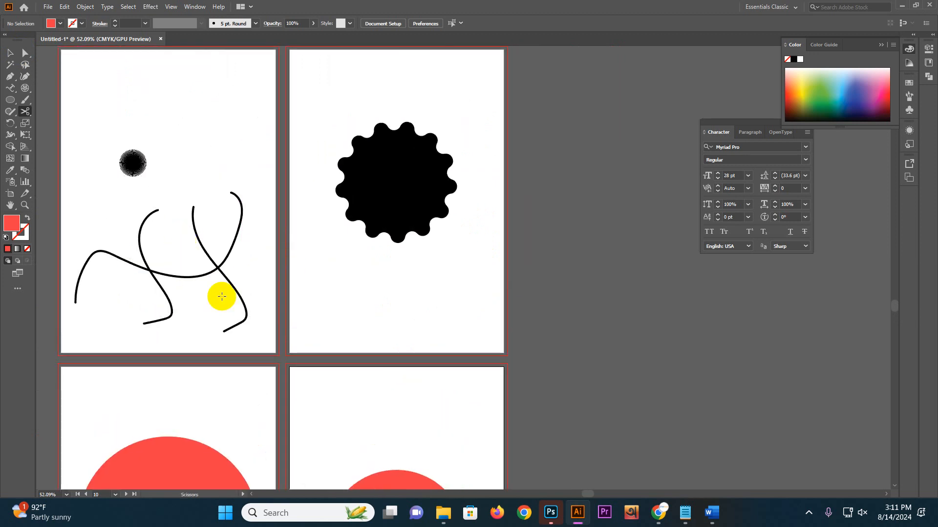
pyautogui.moveTo(240, 345); pyautogui.dragTo(291, 107)
pyautogui.moveTo(196, 204); pyautogui.dragTo(339, 243)
pyautogui.moveTo(265, 311); pyautogui.dragTo(301, 182)
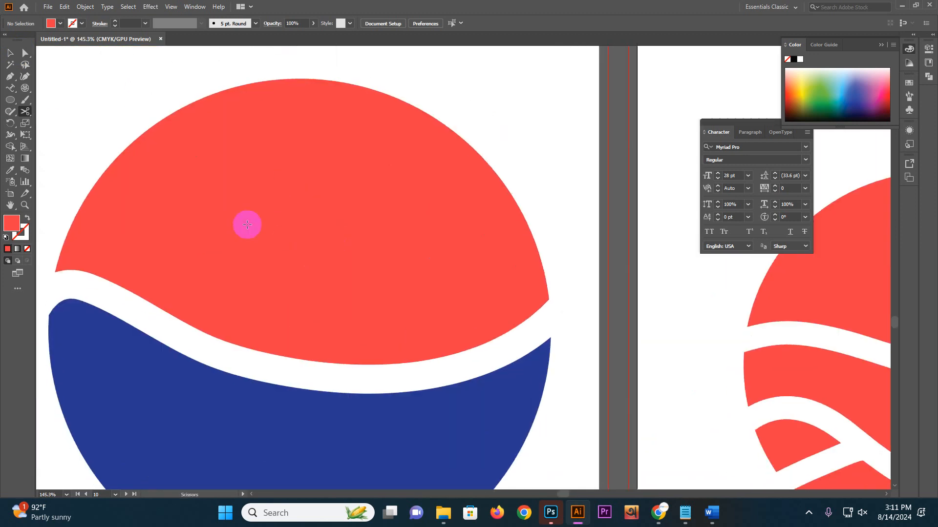
pyautogui.moveTo(718, 263); pyautogui.dragTo(364, 259)
pyautogui.moveTo(527, 172); pyautogui.dragTo(424, 59)
pyautogui.moveTo(443, 364); pyautogui.dragTo(544, 59)
pyautogui.moveTo(316, 257); pyautogui.dragTo(339, 242)
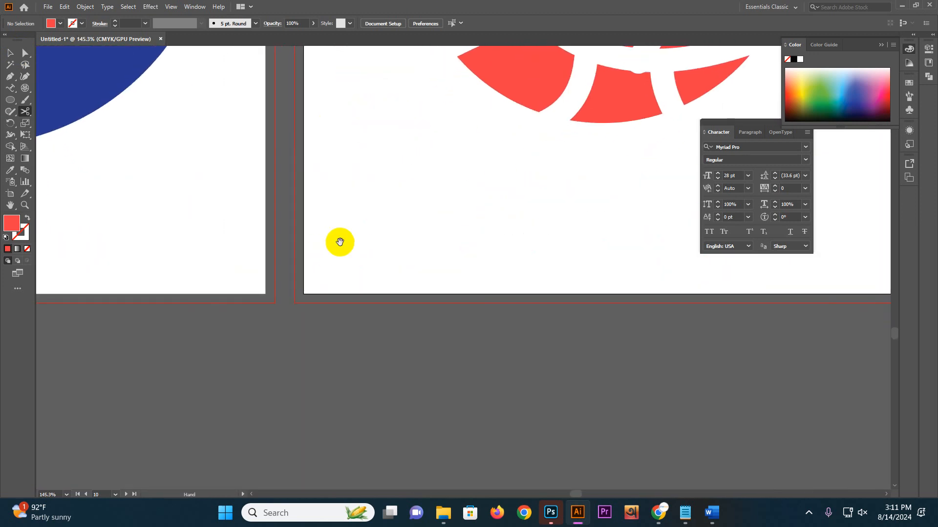
pyautogui.moveTo(530, 263); pyautogui.dragTo(296, 283)
pyautogui.hotkey('ctrl', 'a')
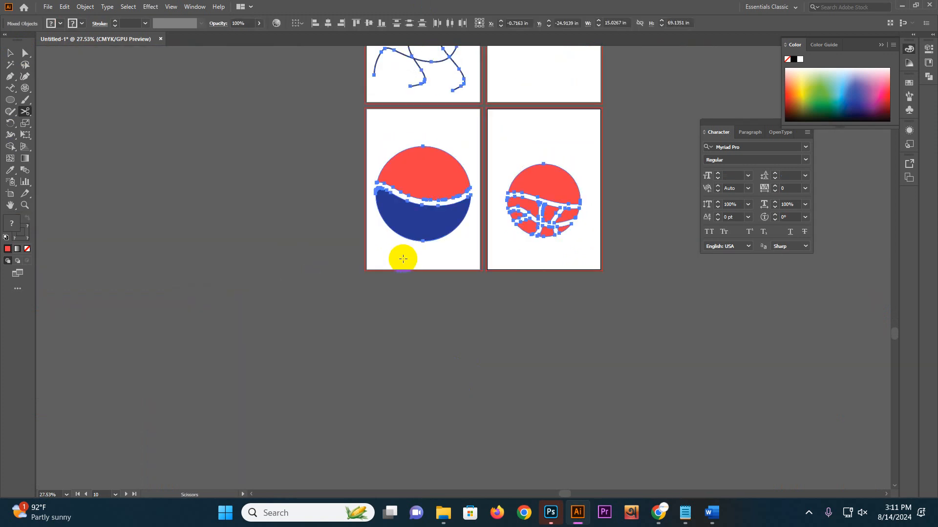
pyautogui.press('Delete')
# Draw a light red circle about 4.03 in across on the ninth artboard.
pyautogui.moveTo(442, 208); pyautogui.dragTo(605, 262)
pyautogui.click(10, 100)
pyautogui.moveTo(288, 207); pyautogui.dragTo(375, 294)
# Cut the circle's outline with the Scissors tool at its upper-left edge and just right of its topmost point.
pyautogui.moveTo(28, 115)
pyautogui.mouseDown()
pyautogui.moveTo(88, 122)
pyautogui.moveTo(73, 122)
pyautogui.mouseUp()
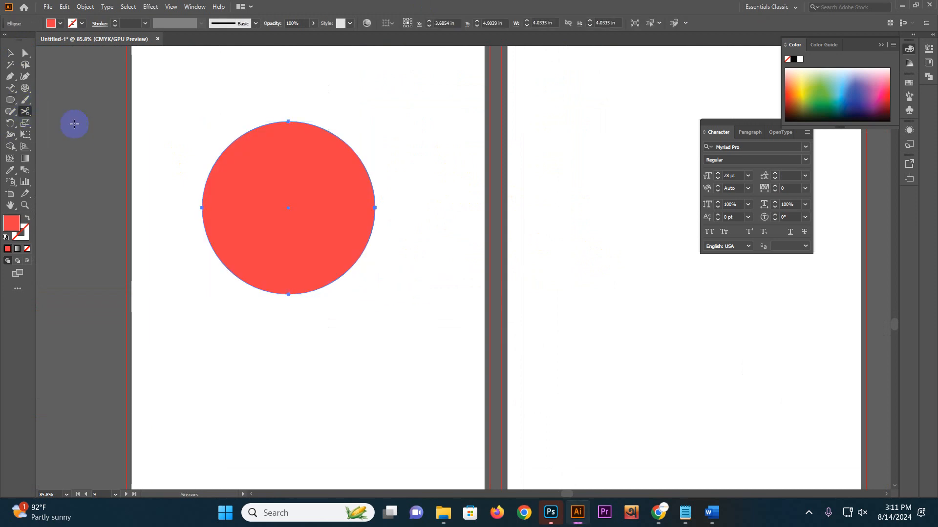
pyautogui.click(203, 209)
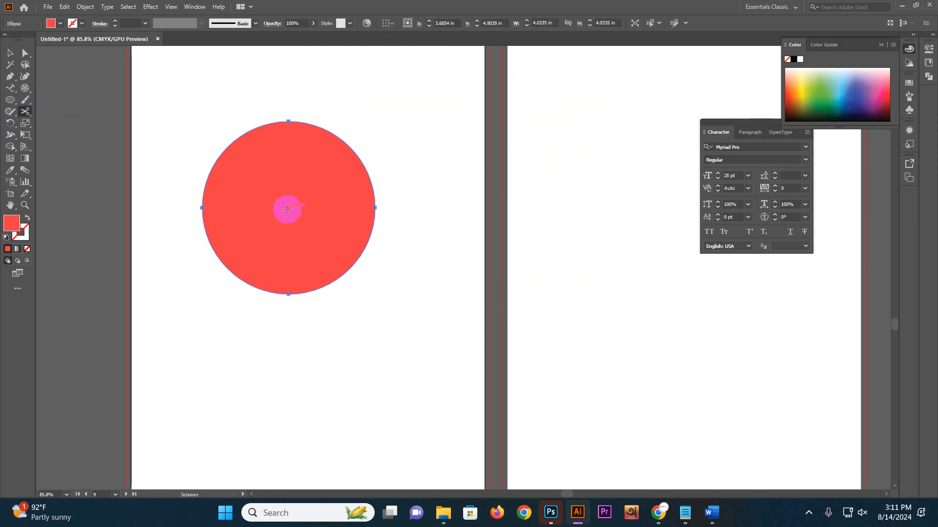
pyautogui.click(272, 199)
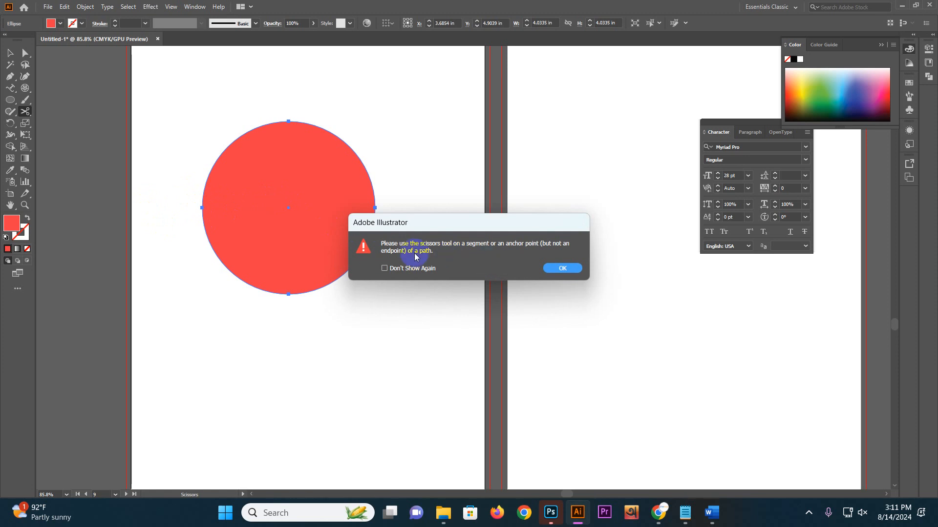
pyautogui.click(562, 268)
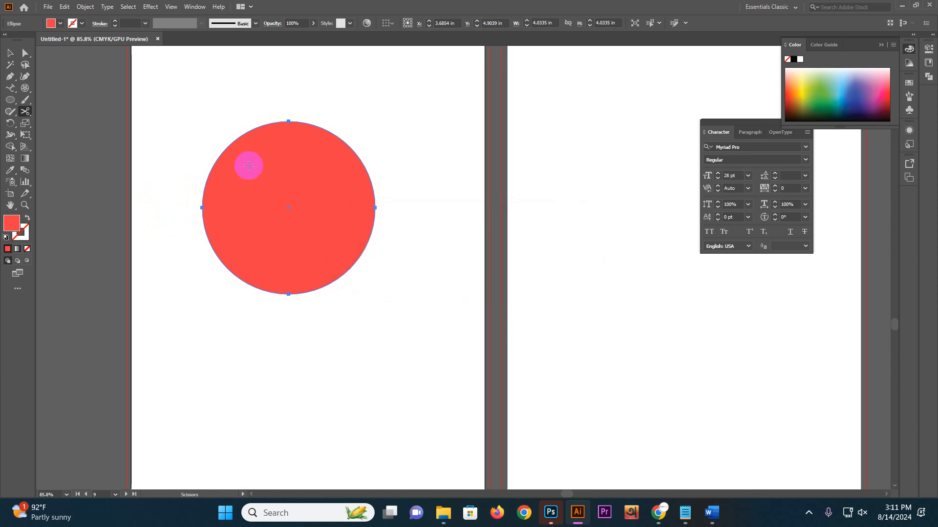
pyautogui.click(219, 154)
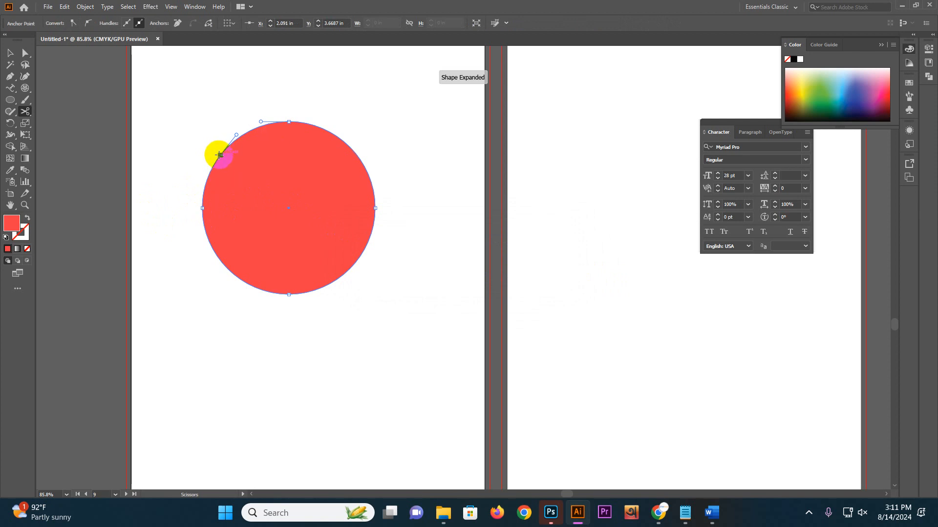
pyautogui.click(309, 123)
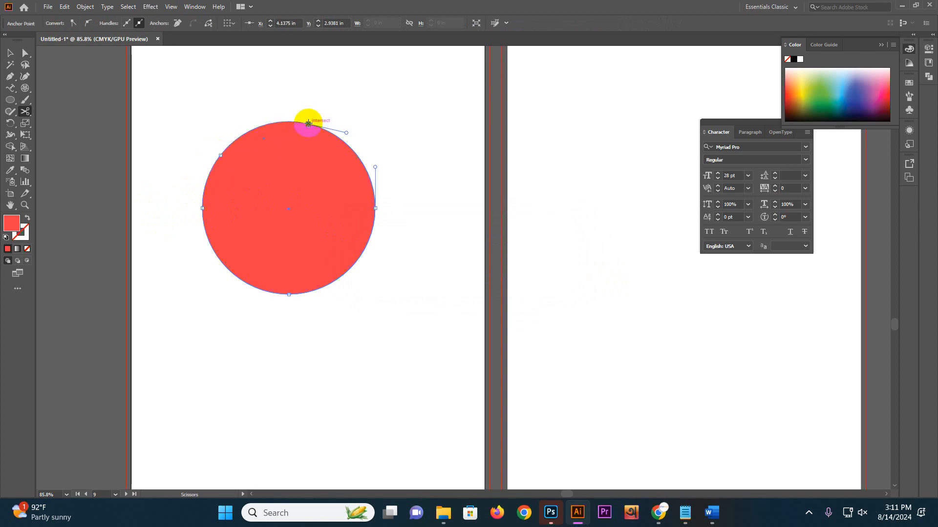
# Pull the cut-off sliver away from the circle's upper edge and delete it.
pyautogui.click(10, 52)
pyautogui.click(218, 116)
pyautogui.moveTo(249, 138); pyautogui.dragTo(223, 94)
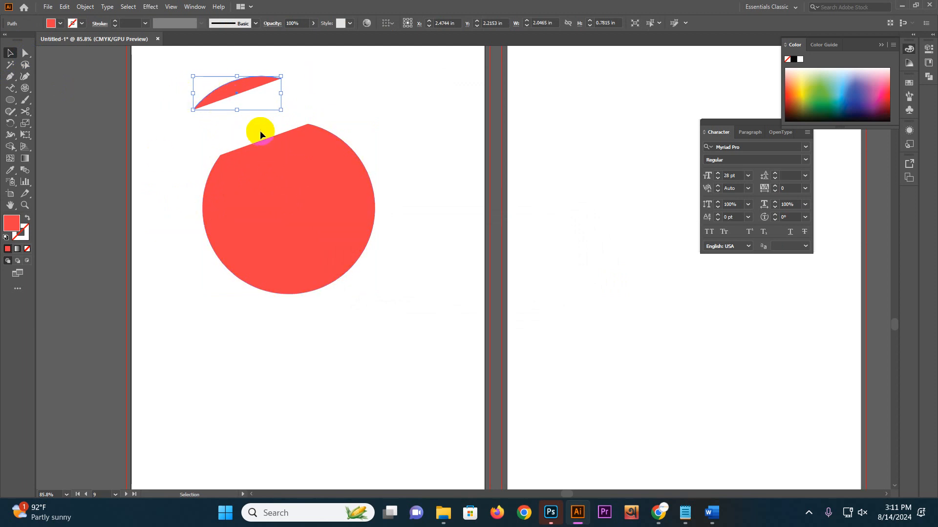
pyautogui.press('Delete')
# Cut the remaining circle's outline with the Scissors tool at its lower-left edge and at its right edge.
pyautogui.click(289, 198)
pyautogui.click(25, 111)
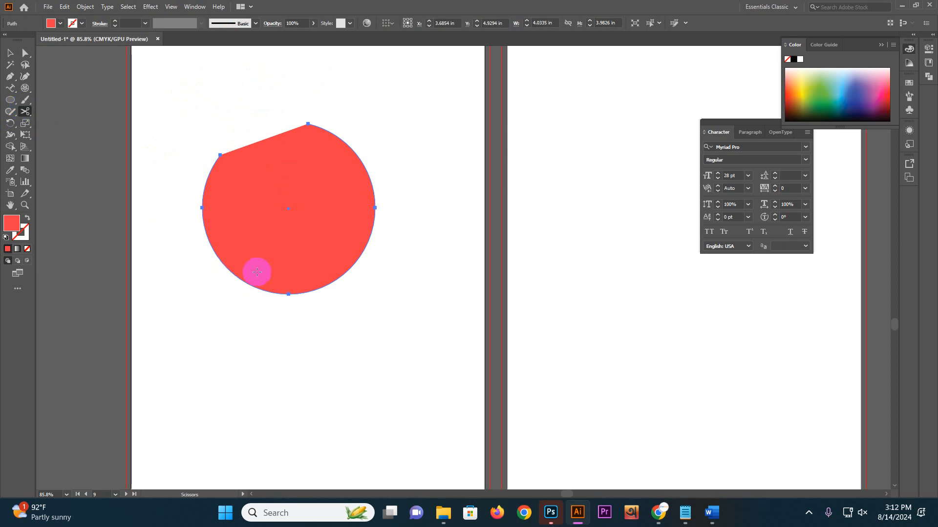
pyautogui.click(208, 242)
pyautogui.click(374, 220)
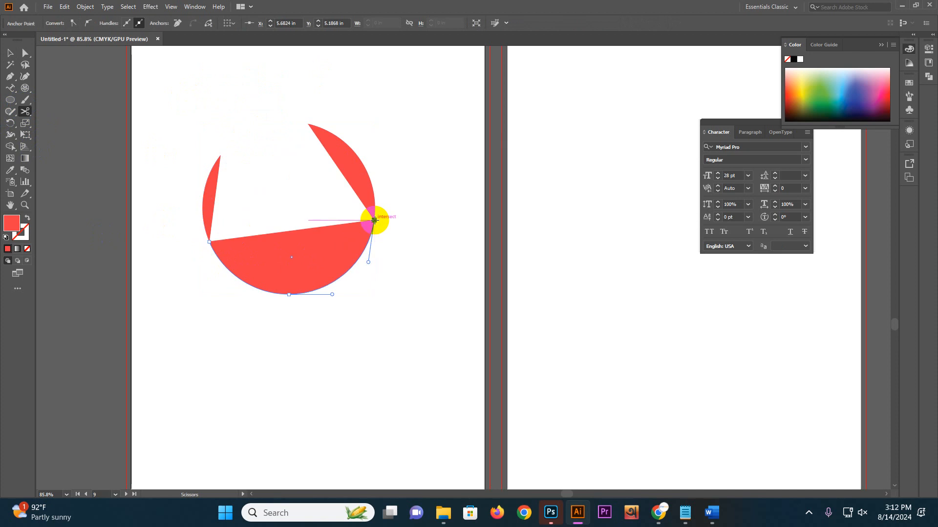
# Move the lower piece down and the right sliver outward to separate the cut pieces, and deselect everything.
pyautogui.click(9, 53)
pyautogui.click(133, 113)
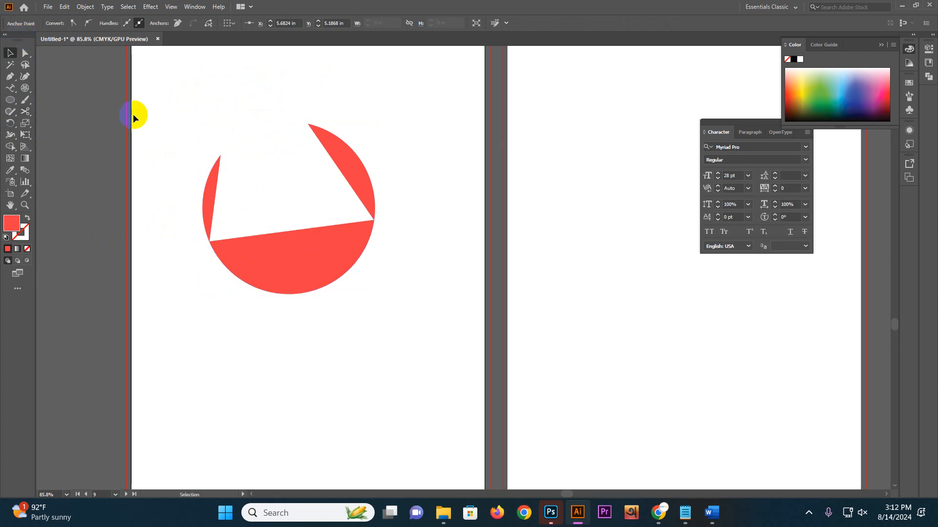
pyautogui.moveTo(259, 253); pyautogui.dragTo(258, 320)
pyautogui.moveTo(352, 167); pyautogui.dragTo(408, 142)
pyautogui.click(213, 175)
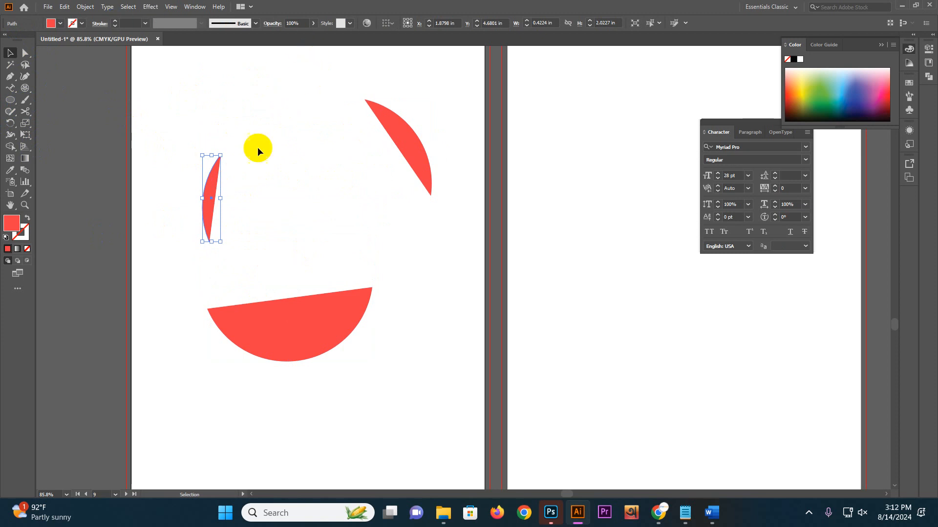
pyautogui.click(67, 118)
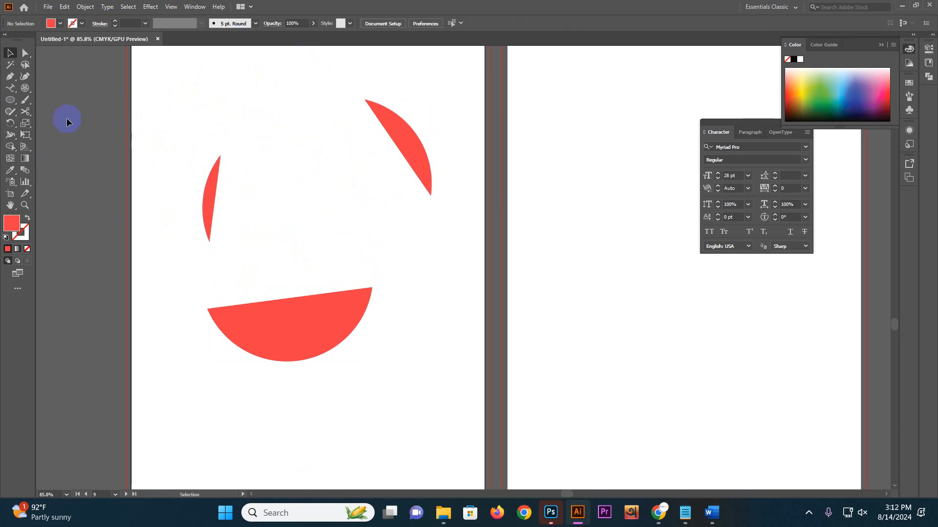
# Select the lower half-circle piece and slice it with three crossing freehand Knife cuts, two roughly vertical and one across.
pyautogui.moveTo(27, 115); pyautogui.dragTo(84, 124)
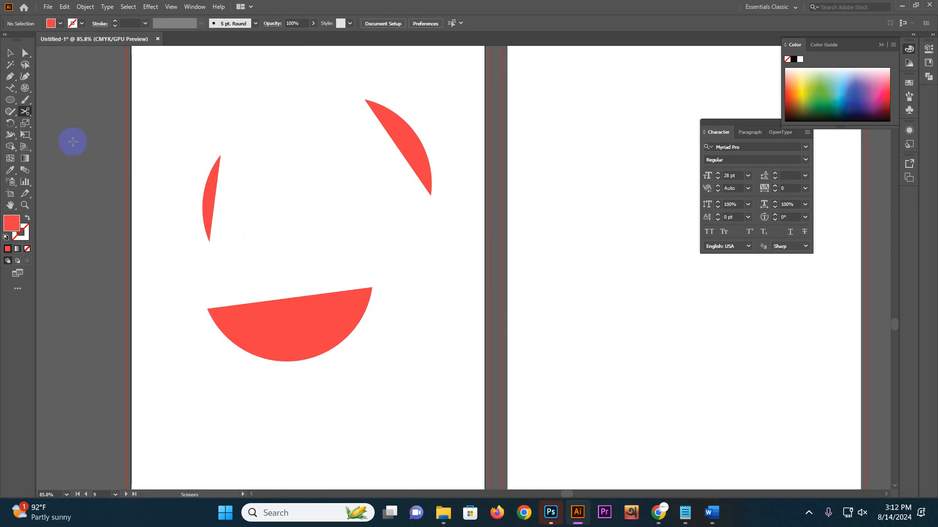
pyautogui.moveTo(31, 113)
pyautogui.mouseDown()
pyautogui.moveTo(57, 136)
pyautogui.moveTo(79, 136)
pyautogui.mouseUp()
pyautogui.moveTo(418, 244); pyautogui.dragTo(368, 228)
pyautogui.moveTo(368, 330); pyautogui.dragTo(444, 218)
pyautogui.keyDown('ctrl'); pyautogui.click(307, 201); pyautogui.keyUp('ctrl')
pyautogui.moveTo(348, 215); pyautogui.dragTo(476, 227)
pyautogui.moveTo(410, 230); pyautogui.dragTo(347, 230)
pyautogui.moveTo(255, 224); pyautogui.dragTo(355, 227)
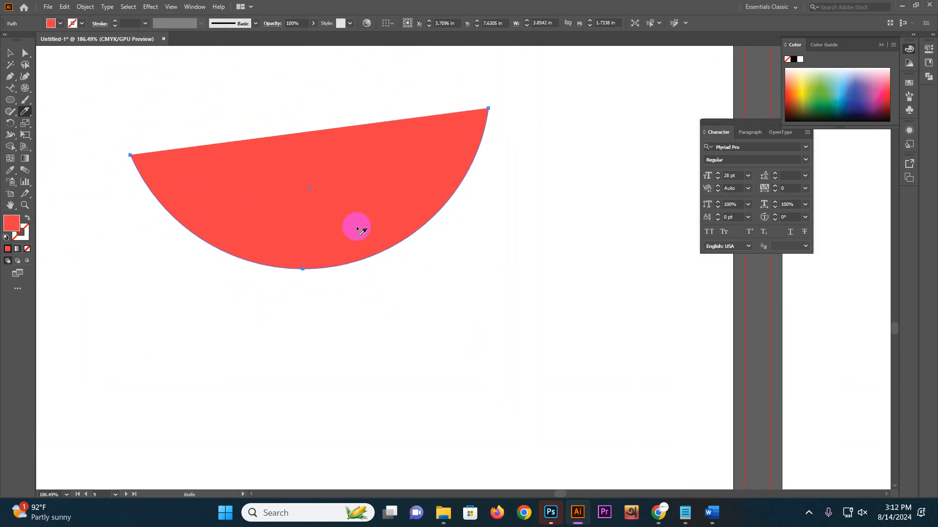
pyautogui.moveTo(342, 85)
pyautogui.mouseDown()
pyautogui.moveTo(262, 309)
pyautogui.moveTo(222, 310)
pyautogui.mouseUp()
pyautogui.moveTo(400, 316)
pyautogui.mouseDown()
pyautogui.moveTo(363, 185)
pyautogui.moveTo(412, 91)
pyautogui.moveTo(406, 71)
pyautogui.mouseUp()
pyautogui.moveTo(191, 289)
pyautogui.mouseDown()
pyautogui.moveTo(317, 181)
pyautogui.moveTo(509, 138)
pyautogui.mouseUp()
pyautogui.moveTo(354, 191); pyautogui.dragTo(355, 192)
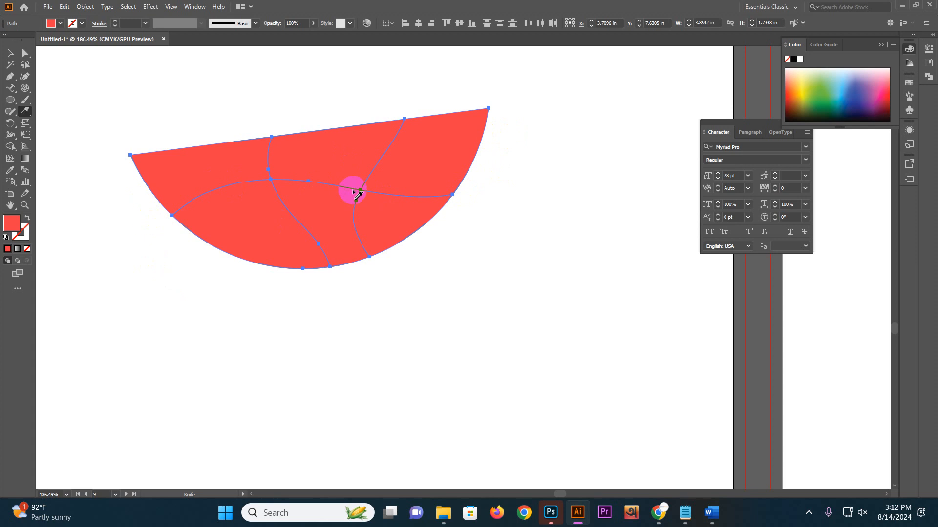
# Spread the six sliced pieces of the half circle apart so that gaps separate them.
pyautogui.click(10, 52)
pyautogui.click(136, 123)
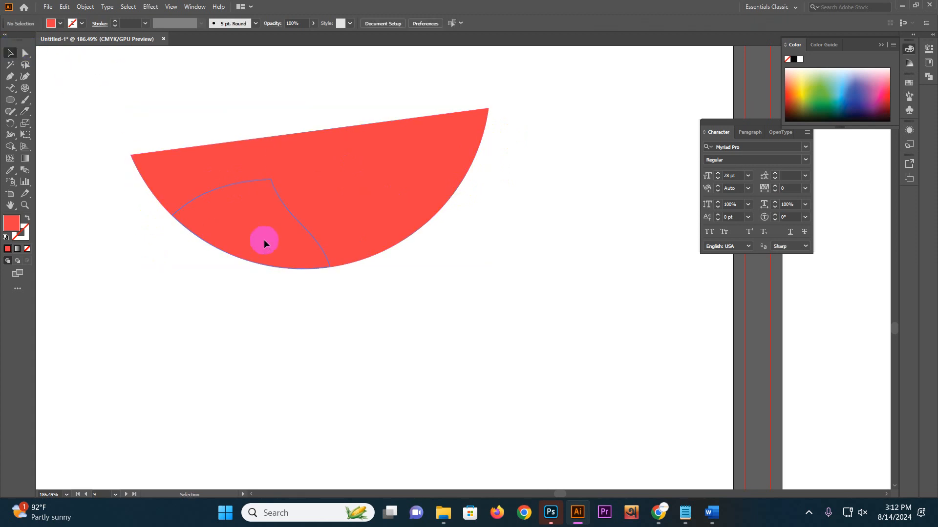
pyautogui.moveTo(263, 243); pyautogui.dragTo(251, 265)
pyautogui.moveTo(366, 222); pyautogui.dragTo(418, 224)
pyautogui.moveTo(449, 152); pyautogui.dragTo(491, 143)
pyautogui.moveTo(350, 140); pyautogui.dragTo(364, 104)
pyautogui.moveTo(310, 200); pyautogui.dragTo(332, 228)
pyautogui.moveTo(233, 162); pyautogui.dragTo(207, 139)
pyautogui.moveTo(342, 241); pyautogui.dragTo(328, 236)
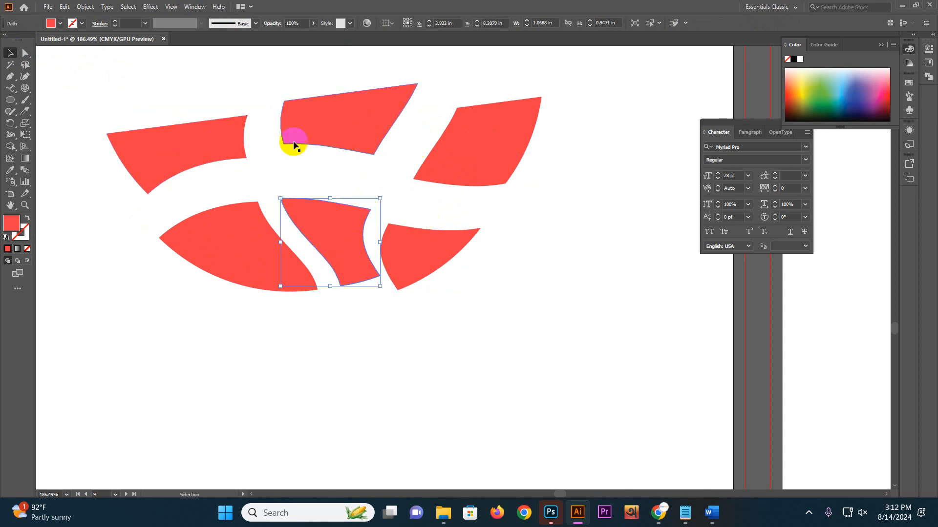
# Delete all the sliced pieces and remaining slivers from the ninth artboard.
pyautogui.moveTo(28, 116)
pyautogui.mouseDown()
pyautogui.moveTo(68, 116)
pyautogui.moveTo(30, 116)
pyautogui.mouseUp()
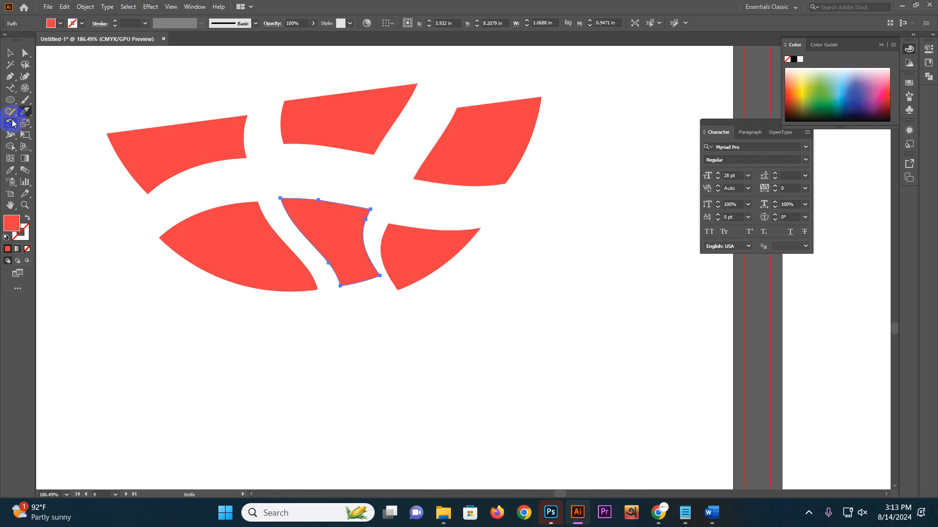
pyautogui.hotkey('ctrl', 'a')
pyautogui.press('Delete')
pyautogui.click(9, 53)
pyautogui.moveTo(417, 154); pyautogui.dragTo(238, 154)
pyautogui.scroll(15, 435, 150)
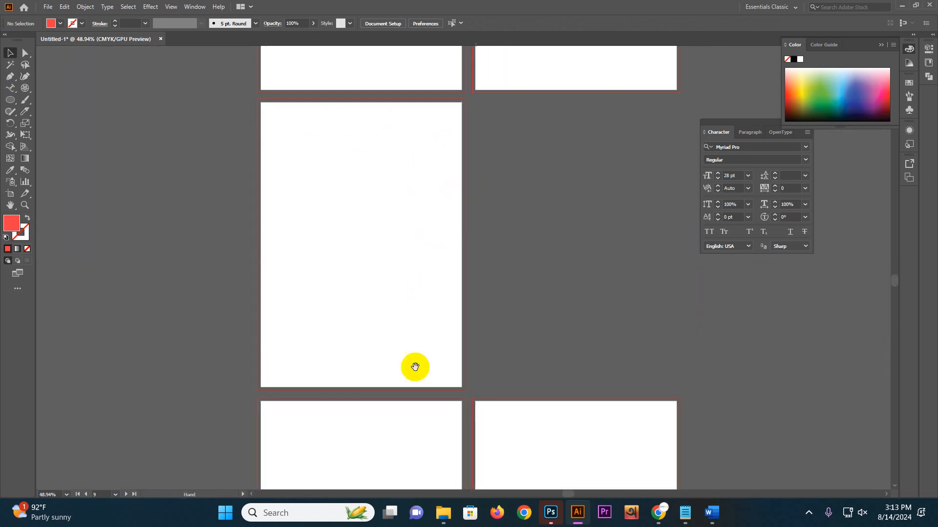
# Draw a light red rectangle about 5.21 in wide and 1.02 in high on the first artboard.
pyautogui.moveTo(337, 160); pyautogui.dragTo(342, 136)
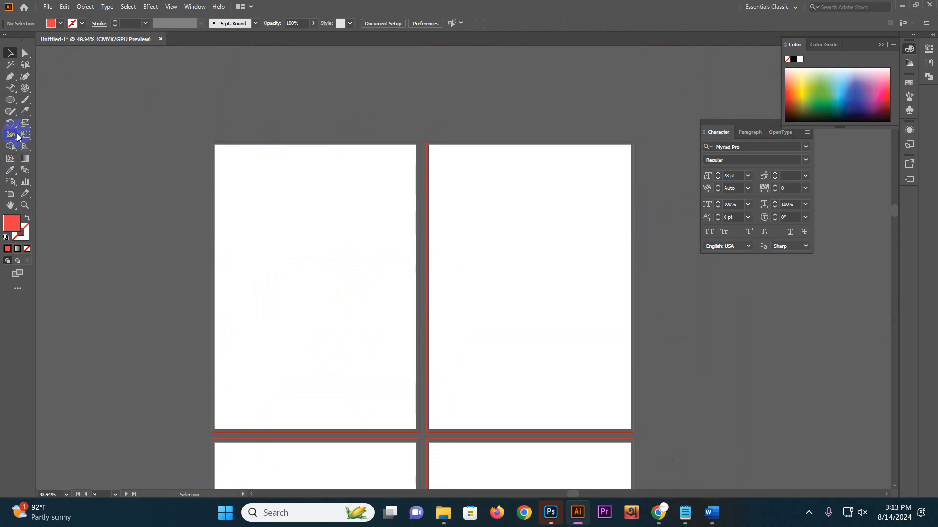
pyautogui.moveTo(356, 216); pyautogui.dragTo(435, 234)
pyautogui.moveTo(286, 252); pyautogui.dragTo(354, 190)
pyautogui.moveTo(305, 211); pyautogui.dragTo(290, 227)
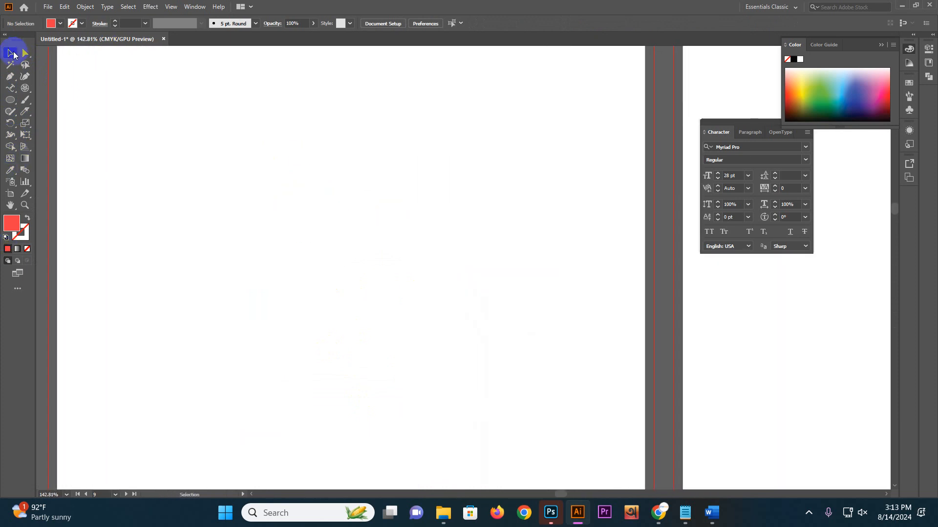
pyautogui.moveTo(10, 100); pyautogui.dragTo(71, 100)
pyautogui.moveTo(24, 55); pyautogui.dragTo(88, 57)
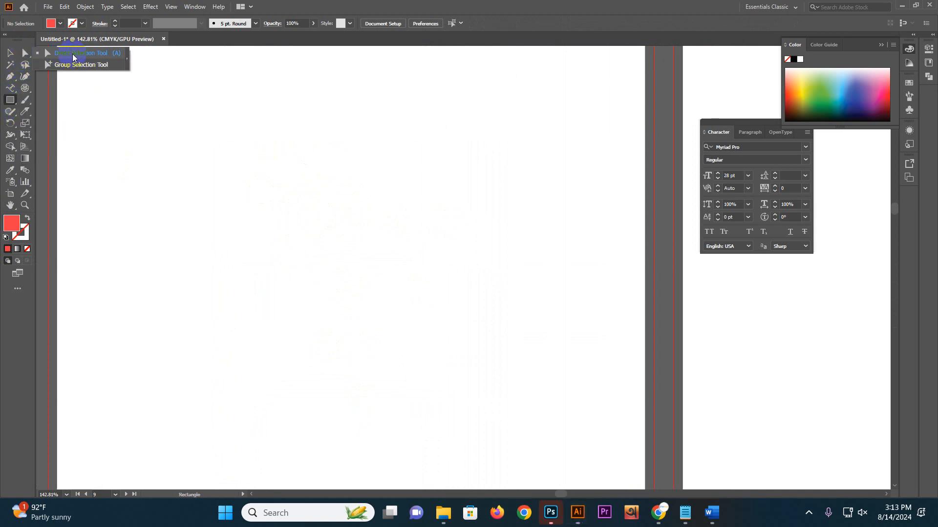
pyautogui.moveTo(72, 58); pyautogui.dragTo(9, 53)
pyautogui.click(10, 53)
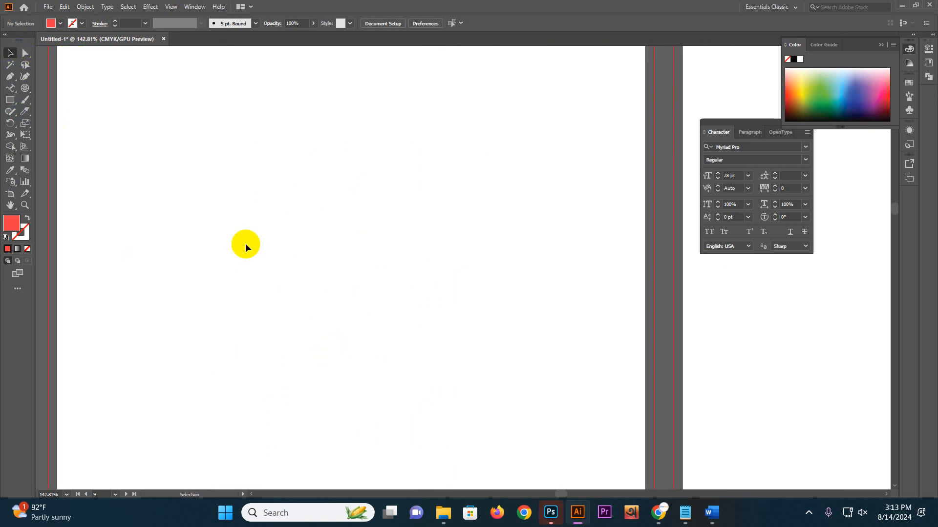
pyautogui.click(16, 103)
pyautogui.moveTo(174, 229)
pyautogui.mouseDown()
pyautogui.moveTo(417, 309)
pyautogui.moveTo(568, 304)
pyautogui.moveTo(545, 302)
pyautogui.mouseUp()
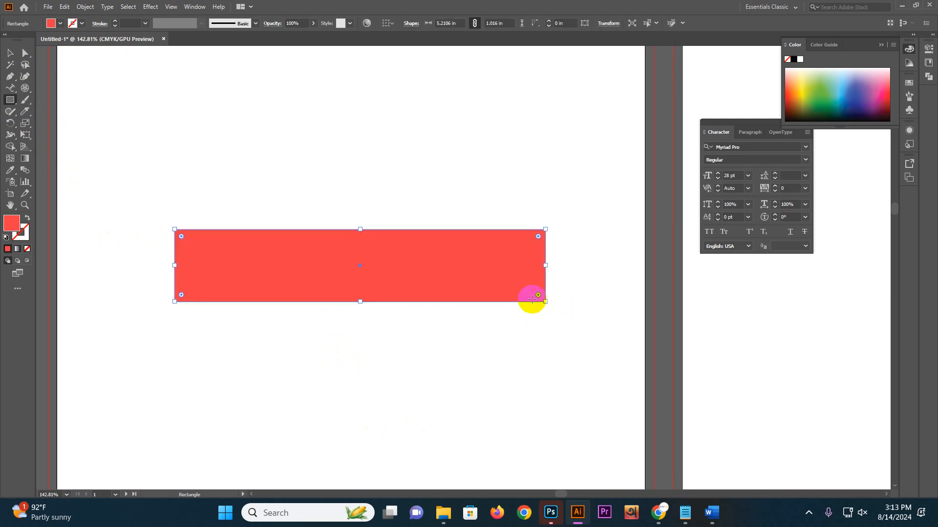
# Select the rectangle, toggle between the Direct Selection and Selection tools, and fill the rectangle with blue.
pyautogui.click(11, 53)
pyautogui.click(251, 163)
pyautogui.click(309, 259)
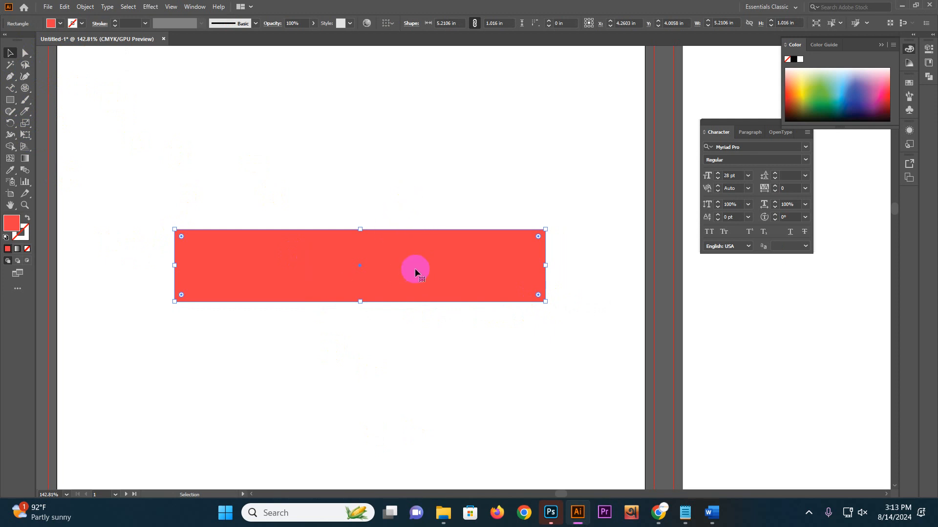
pyautogui.press('a')
pyautogui.press('v')
pyautogui.press('a')
pyautogui.press('v')
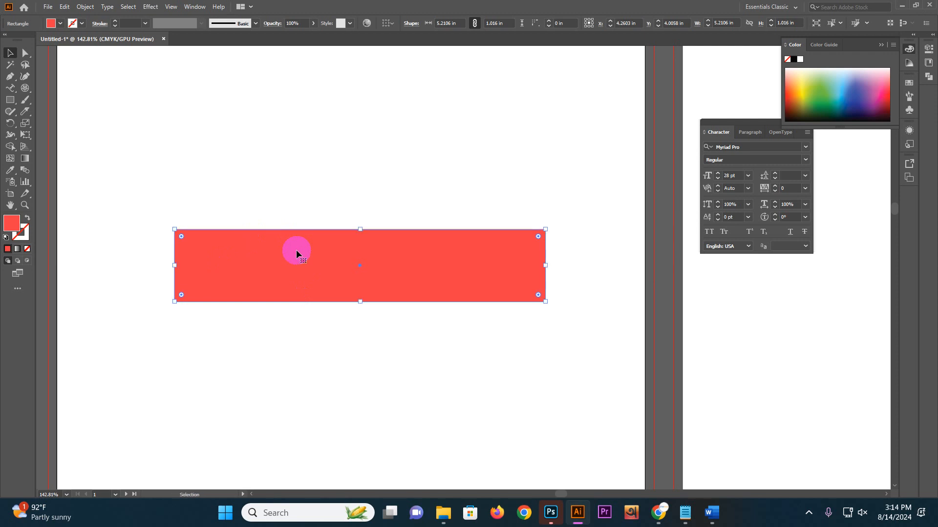
pyautogui.click(844, 93)
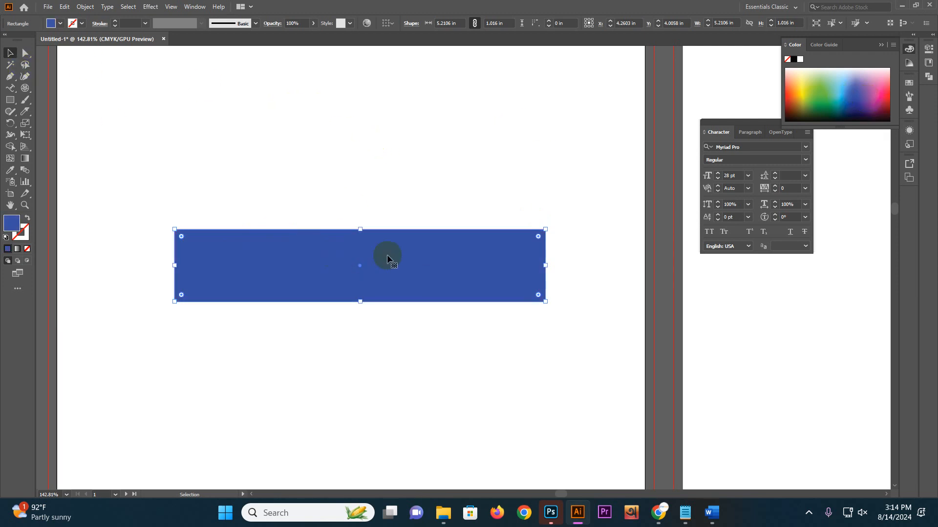
# Scale the blue rectangle down about its center inside the red one, and delete it so only the red rectangle remains.
pyautogui.moveTo(542, 299); pyautogui.dragTo(513, 295)
pyautogui.click(442, 347)
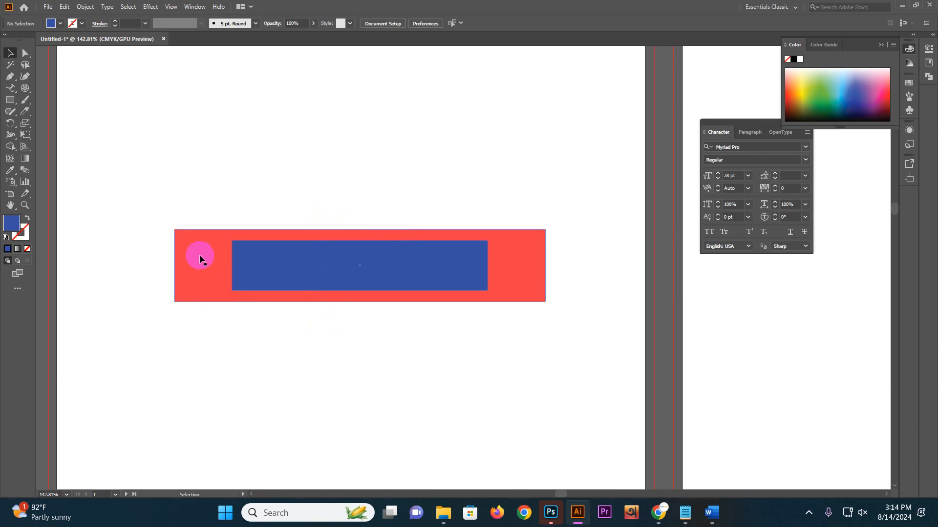
pyautogui.click(362, 268)
pyautogui.press('Delete')
pyautogui.click(362, 268)
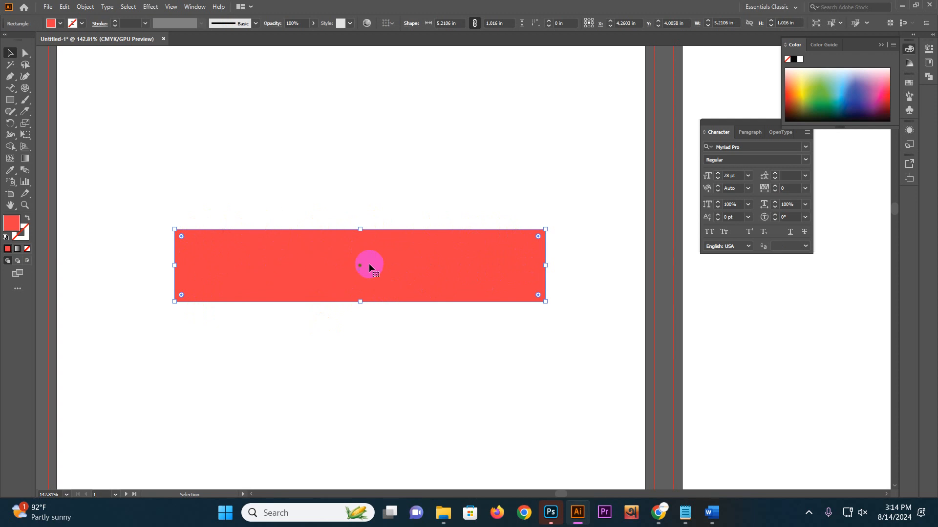
# Offset the red rectangle's path by -0.1389 in with Miter joins and a miter limit of 4, and fill the inset copy blue.
pyautogui.moveTo(252, 144); pyautogui.dragTo(131, 106)
pyautogui.click(278, 245)
pyautogui.click(87, 6)
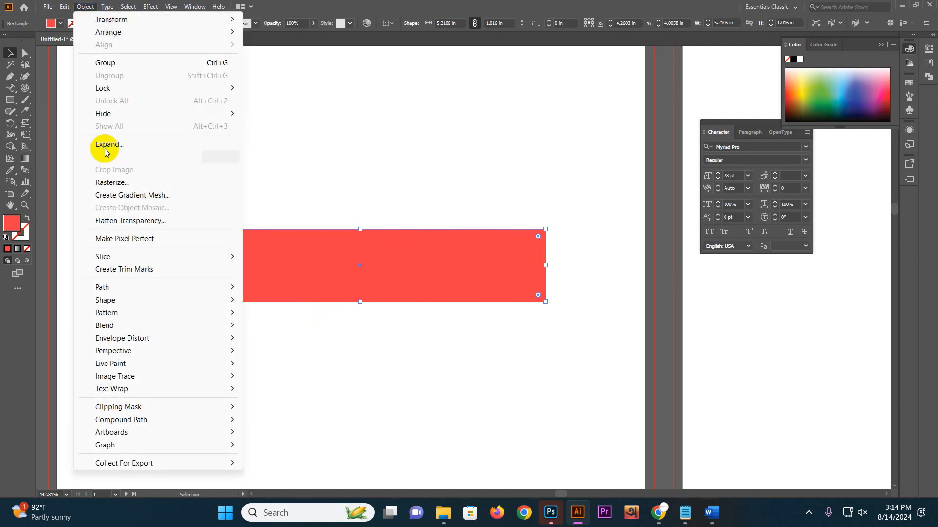
pyautogui.moveTo(127, 287)
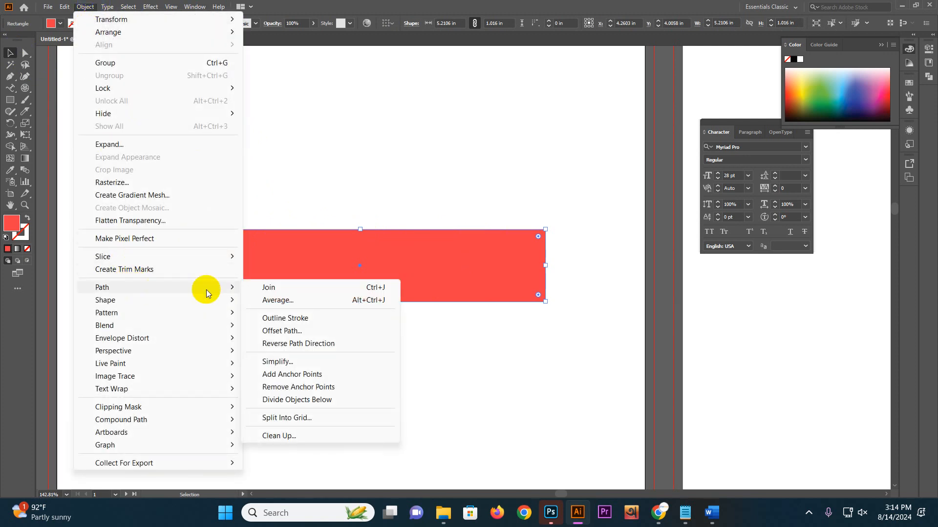
pyautogui.click(281, 331)
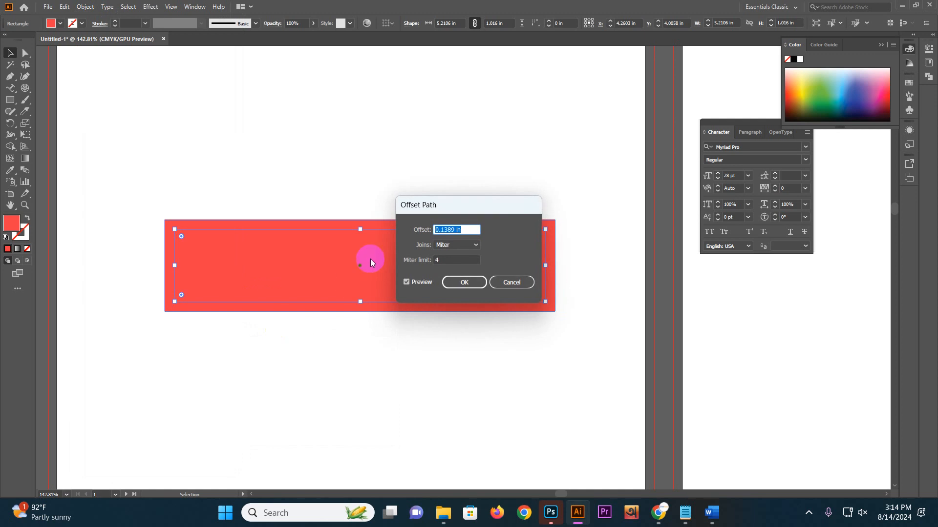
pyautogui.moveTo(421, 207); pyautogui.dragTo(365, 85)
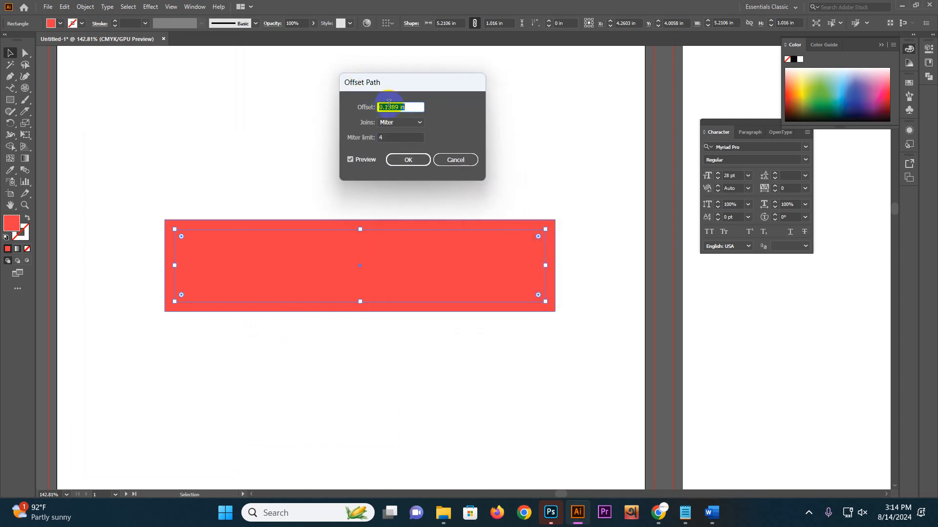
pyautogui.moveTo(409, 106); pyautogui.dragTo(369, 101)
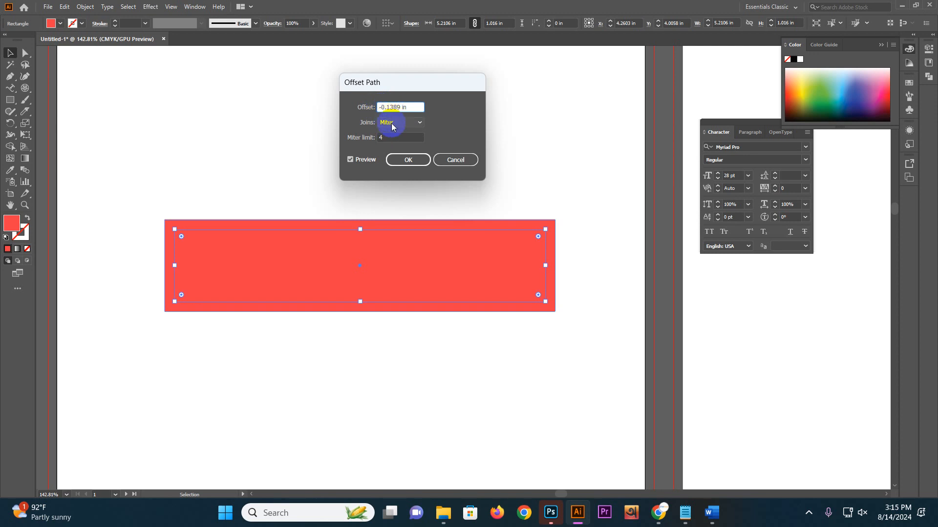
pyautogui.click(386, 138)
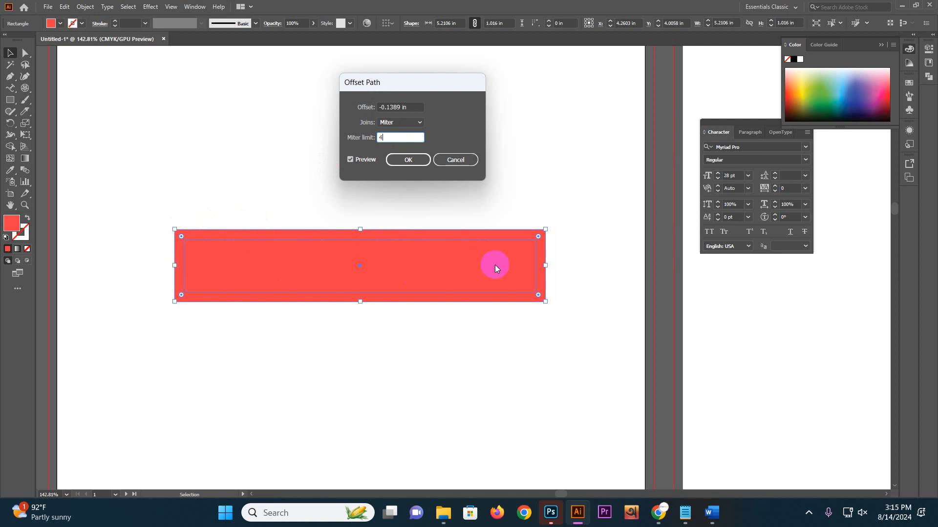
pyautogui.click(408, 160)
pyautogui.click(840, 93)
pyautogui.click(492, 146)
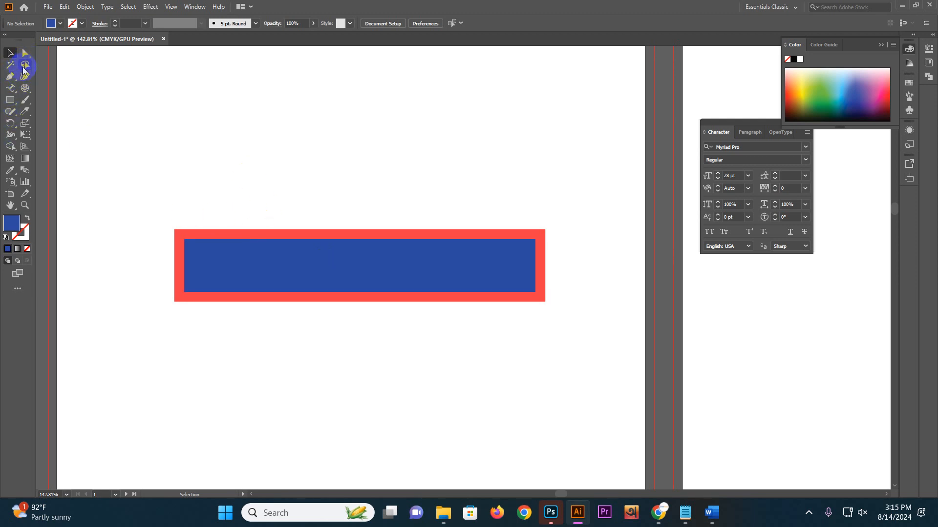
# Draw a blue circle about 3.21 in across with the Ellipse tool on the empty second artboard.
pyautogui.moveTo(10, 100); pyautogui.dragTo(45, 122)
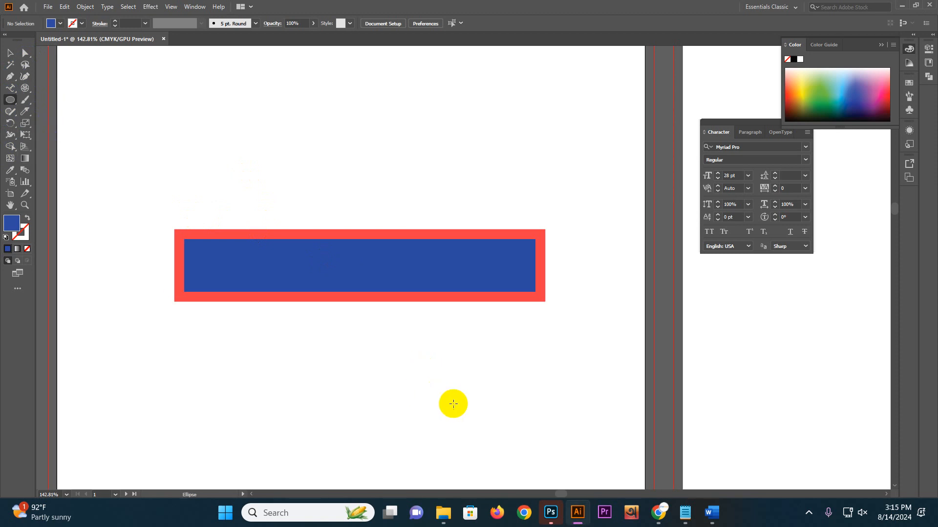
pyautogui.moveTo(518, 356); pyautogui.dragTo(191, 290)
pyautogui.moveTo(391, 269); pyautogui.dragTo(495, 341)
# Reshape the circle into an asymmetric blob by lowering its top anchor point and pulling that anchor's right direction handle upward.
pyautogui.click(24, 54)
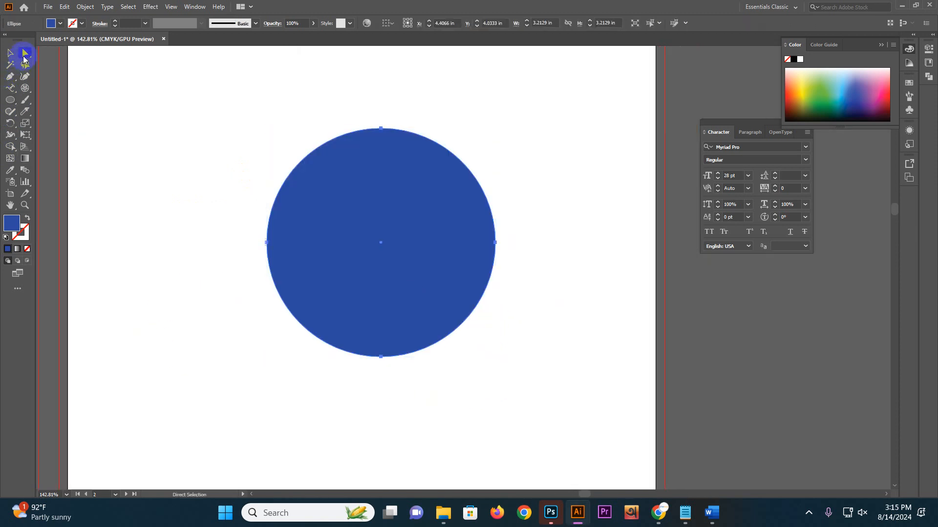
pyautogui.moveTo(381, 129); pyautogui.dragTo(381, 159)
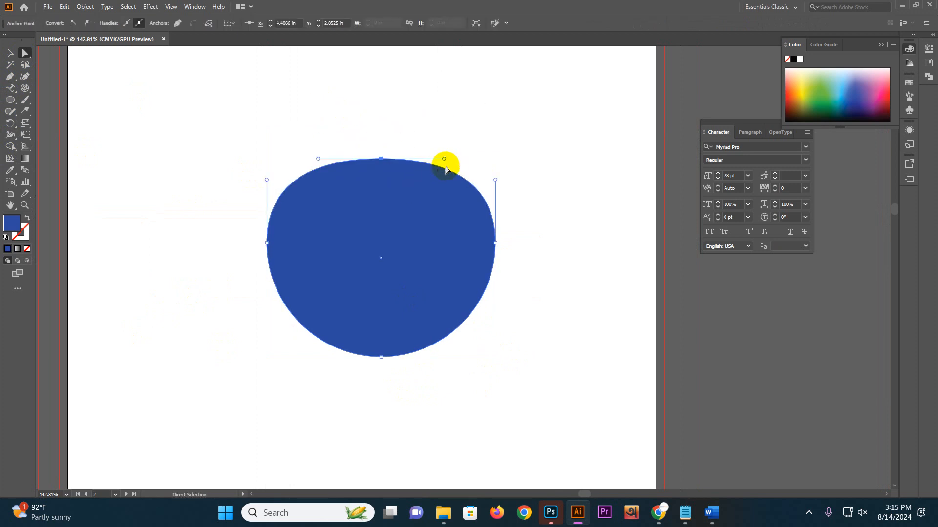
pyautogui.moveTo(444, 160); pyautogui.dragTo(421, 83)
pyautogui.click(9, 53)
pyautogui.click(190, 139)
# Offset the blob's path by -0.1389 in with Miter joins and fill the inset copy a lighter violet-blue.
pyautogui.click(360, 234)
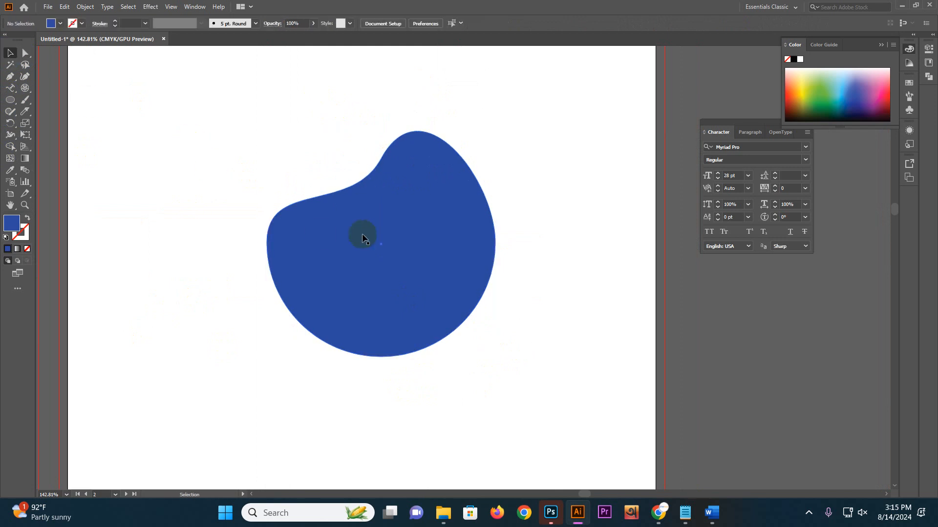
pyautogui.click(85, 7)
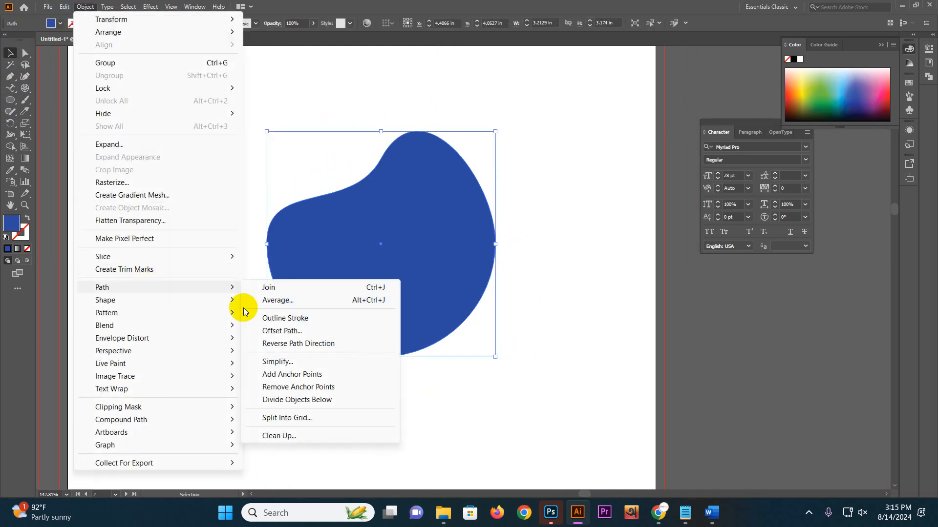
pyautogui.click(291, 332)
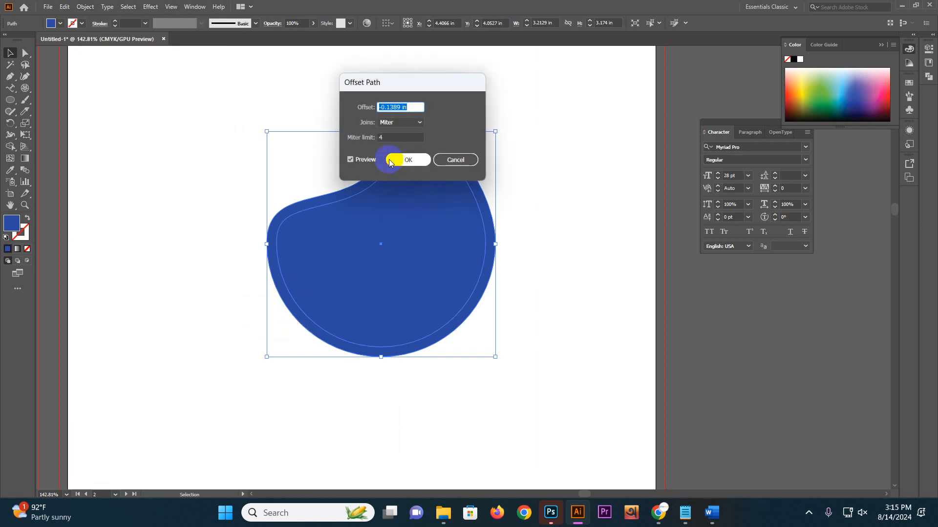
pyautogui.moveTo(404, 83); pyautogui.dragTo(630, 84)
pyautogui.click(632, 167)
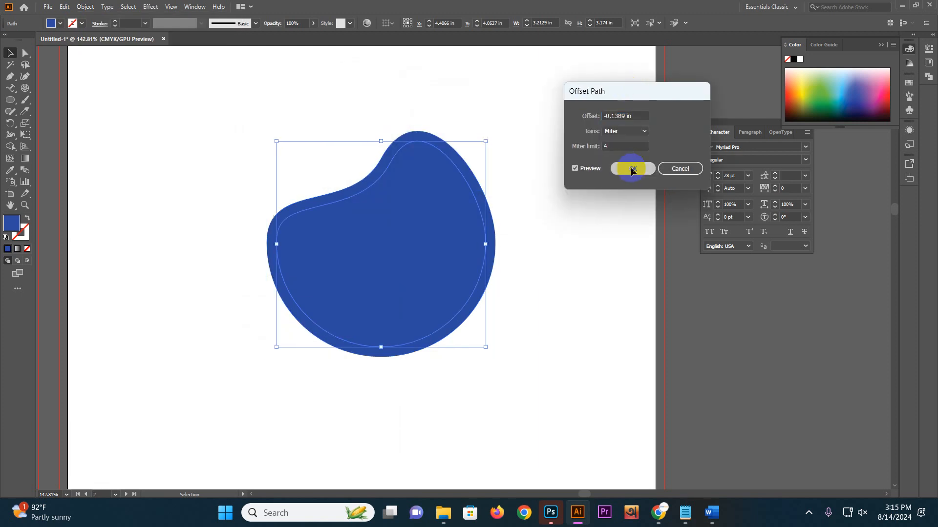
pyautogui.click(864, 88)
pyautogui.click(570, 161)
# Offset the violet-blue inset shape by another -0.1389 in and fill the new copy dark navy.
pyautogui.click(425, 221)
pyautogui.click(95, 8)
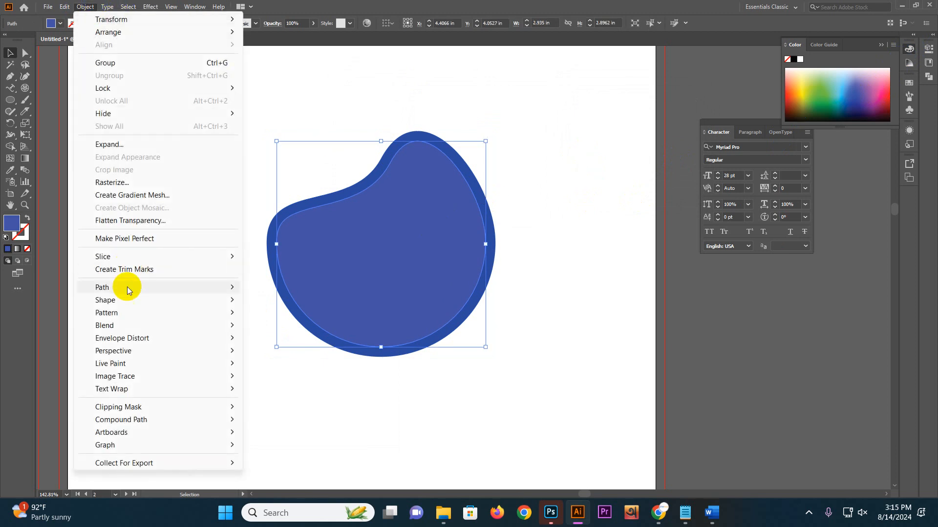
pyautogui.moveTo(125, 287)
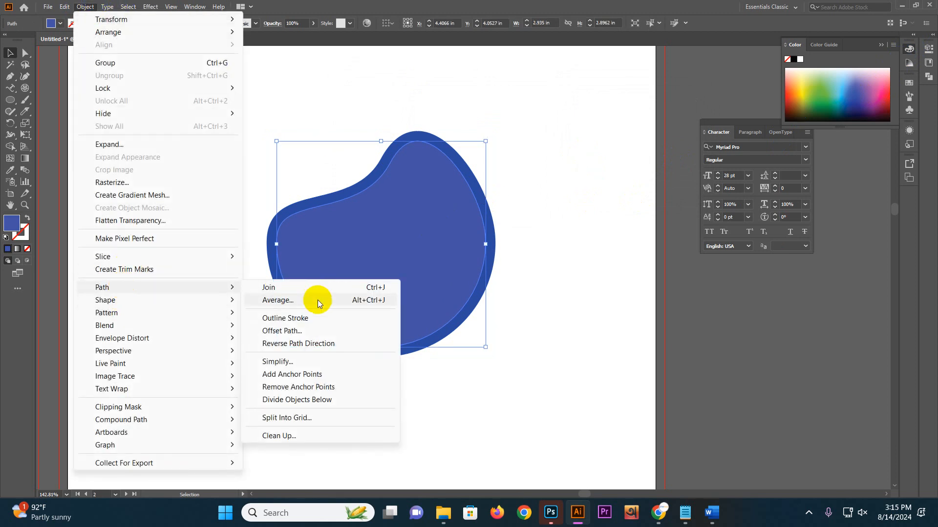
pyautogui.click(292, 331)
pyautogui.click(630, 169)
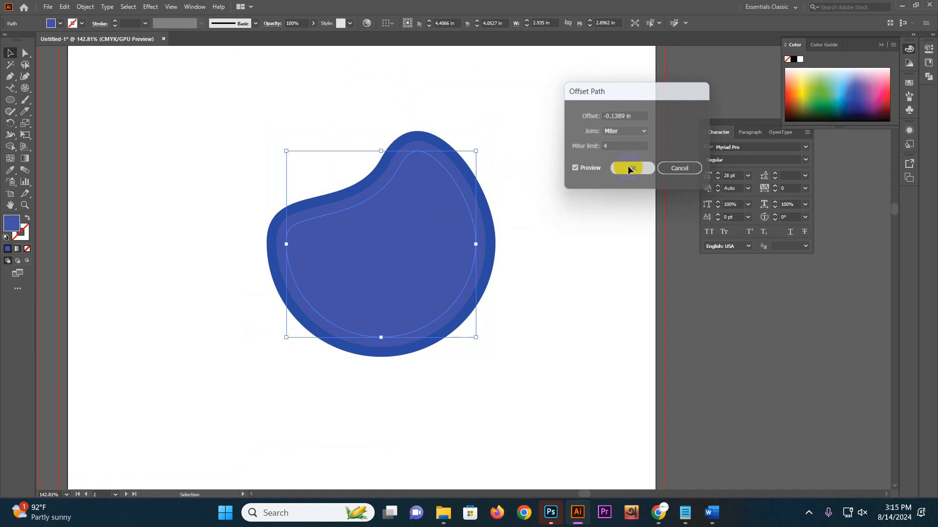
pyautogui.click(850, 110)
pyautogui.click(535, 223)
# Offset the dark navy shape by -0.1389 in and fill the new innermost copy bright blue.
pyautogui.click(391, 254)
pyautogui.click(85, 7)
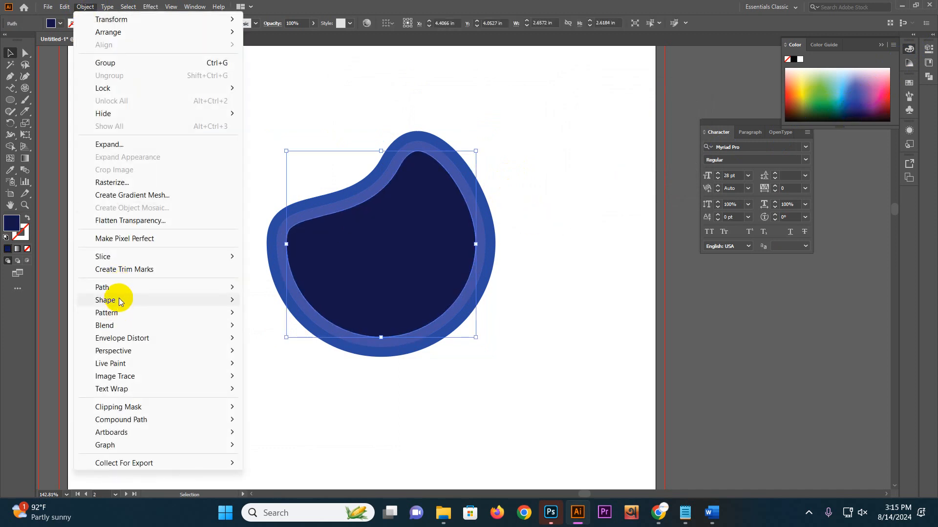
pyautogui.moveTo(117, 288)
pyautogui.click(291, 328)
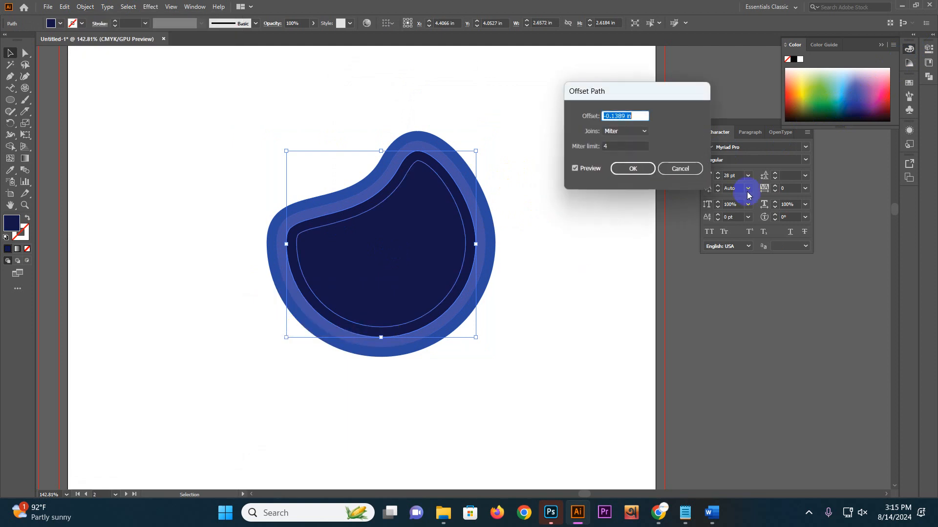
pyautogui.click(635, 168)
pyautogui.click(849, 101)
pyautogui.click(848, 100)
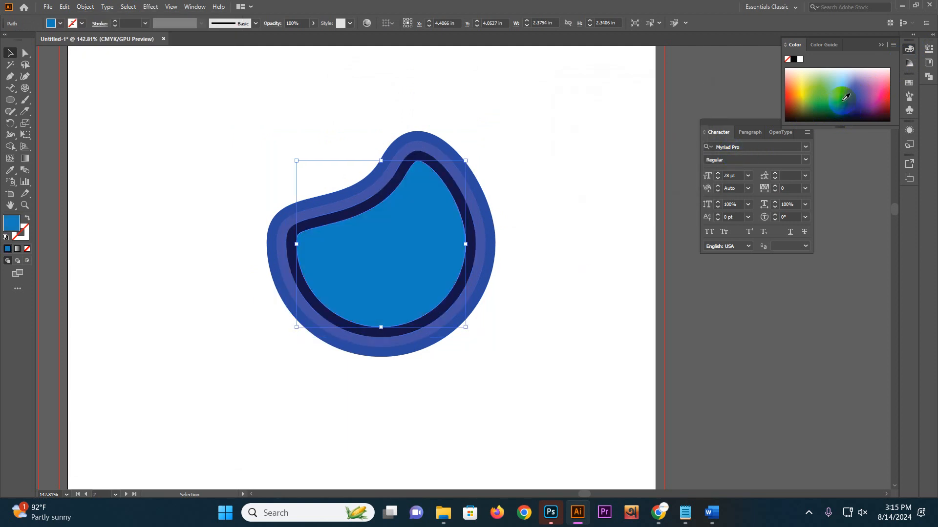
pyautogui.click(614, 157)
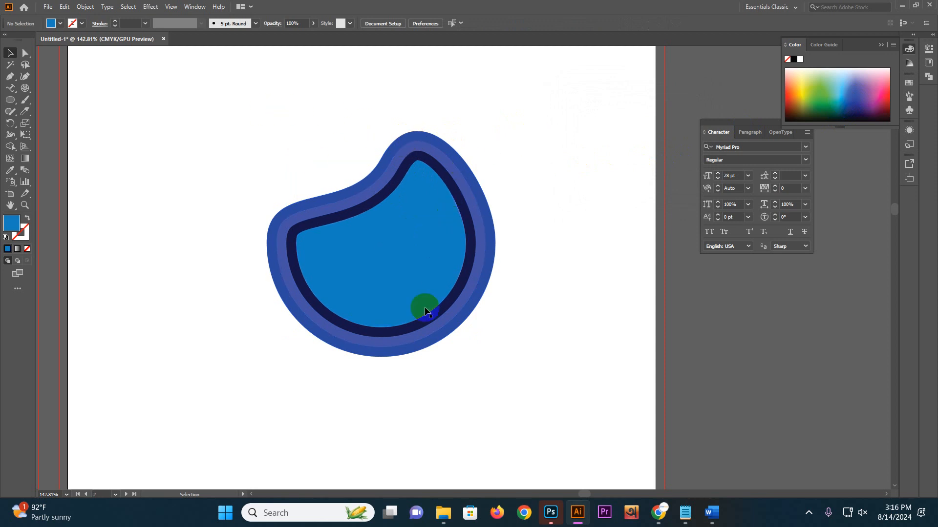
# Duplicate the innermost bright blue shape in place, fill the duplicate pink and scale it down about its center.
pyautogui.click(399, 237)
pyautogui.press('a')
pyautogui.press('v')
pyautogui.click(881, 89)
pyautogui.moveTo(465, 326); pyautogui.dragTo(447, 311)
pyautogui.click(596, 256)
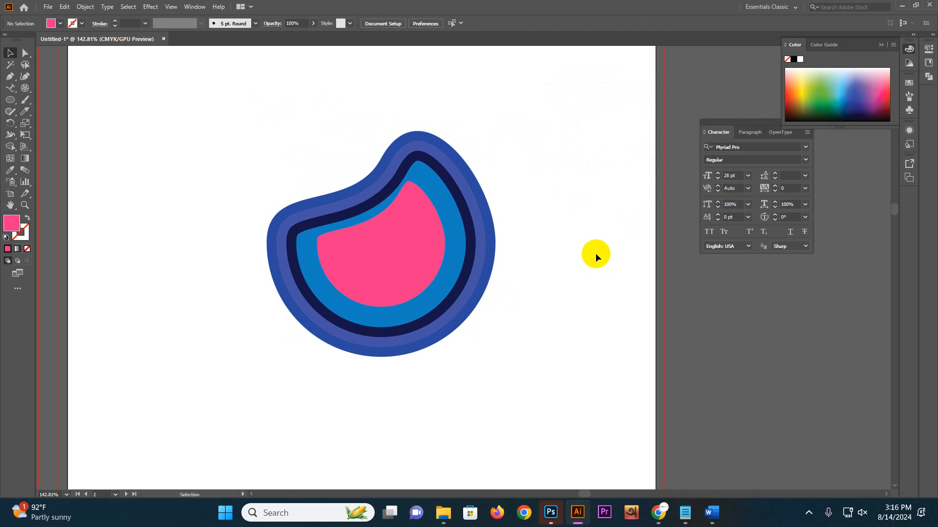
# Delete the pink duplicate from the middle of the nested shapes.
pyautogui.click(432, 287)
pyautogui.press('Delete')
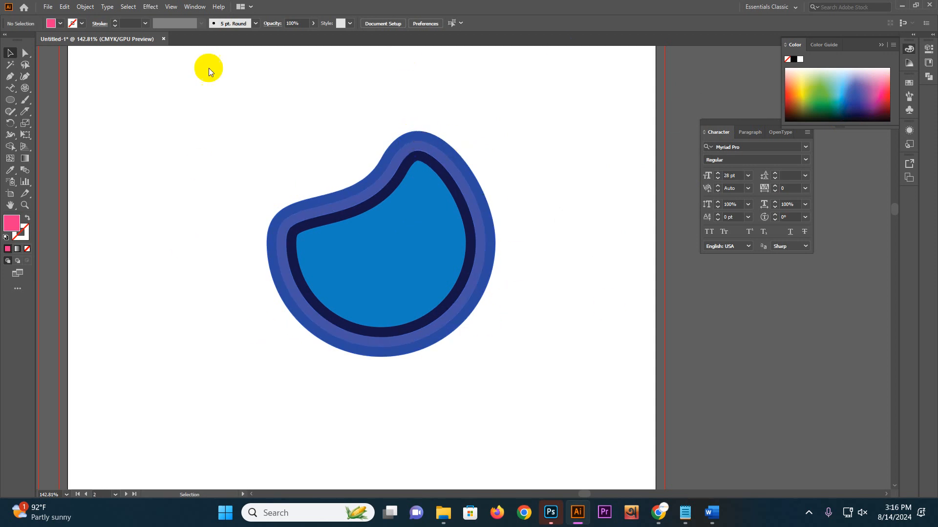
pyautogui.click(85, 7)
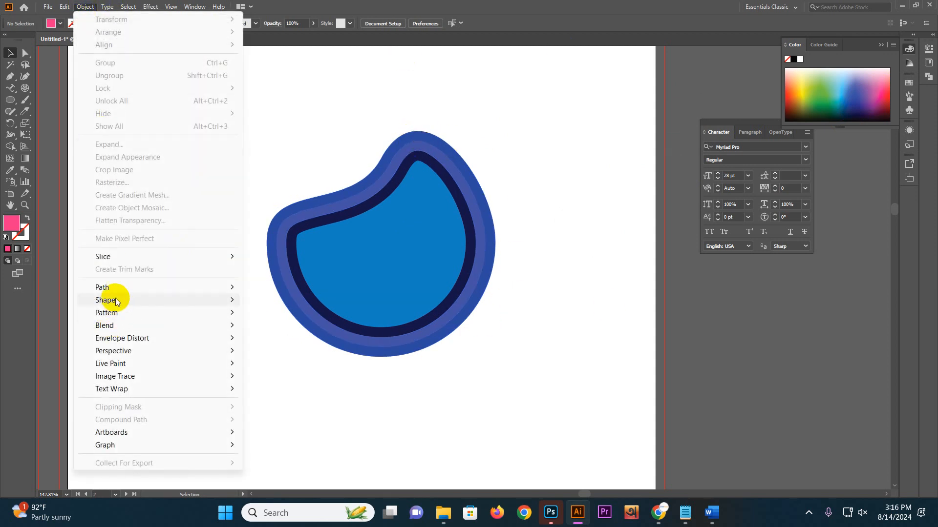
pyautogui.moveTo(146, 287)
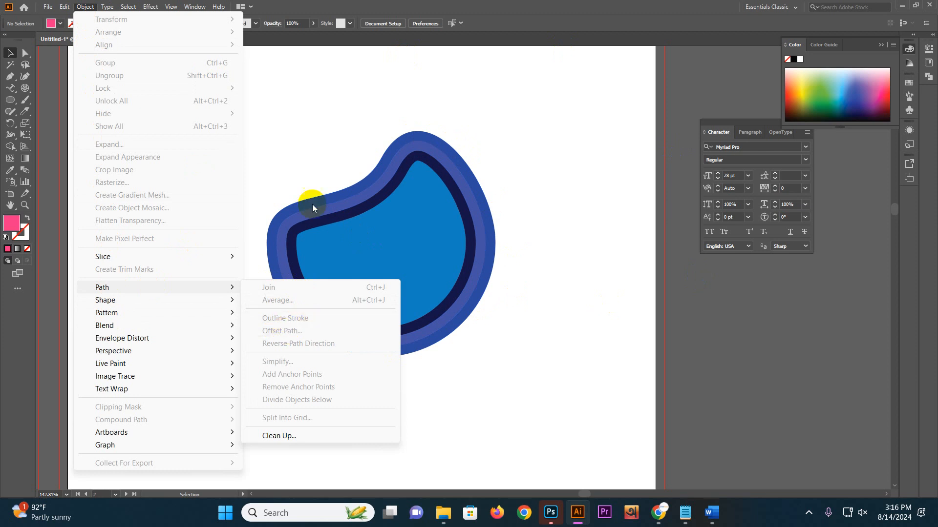
pyautogui.click(318, 151)
# Select all the nested blob shapes on the second artboard and delete them.
pyautogui.moveTo(596, 286); pyautogui.dragTo(617, 286)
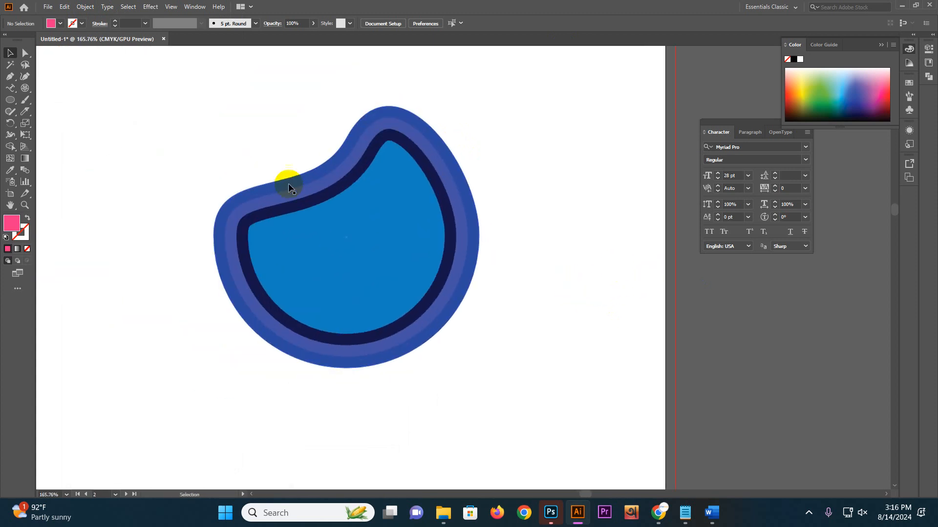
pyautogui.moveTo(136, 79); pyautogui.dragTo(523, 439)
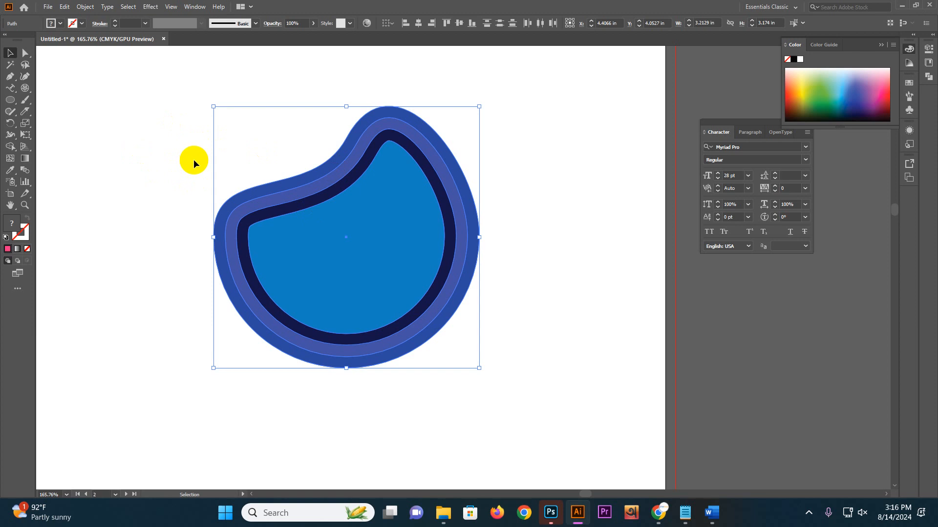
pyautogui.press('Delete')
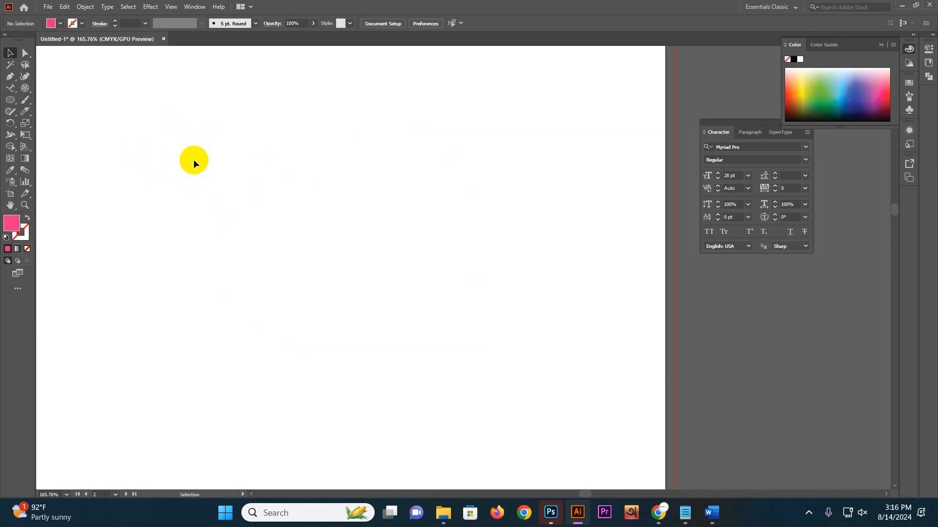
# Switch to Chrome, search Google Images for "film reel" and open the preview of the Vecteezy film strip picture.
pyautogui.click(654, 513)
pyautogui.click(323, 11)
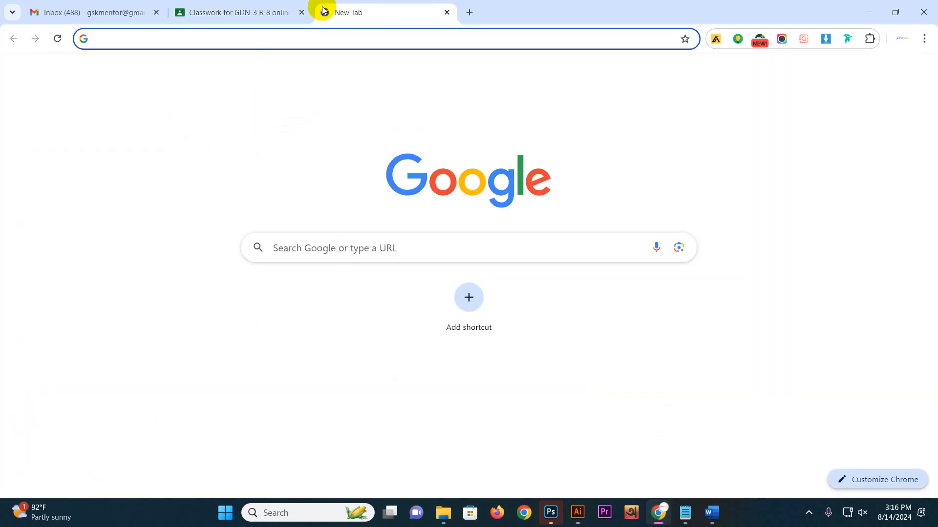
pyautogui.write('flim r')
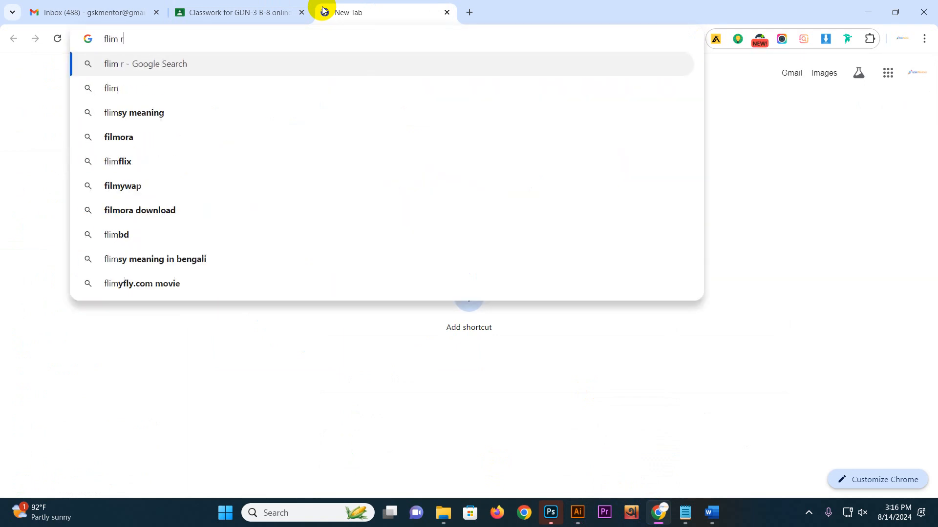
pyautogui.press('Down')
pyautogui.press('Return')
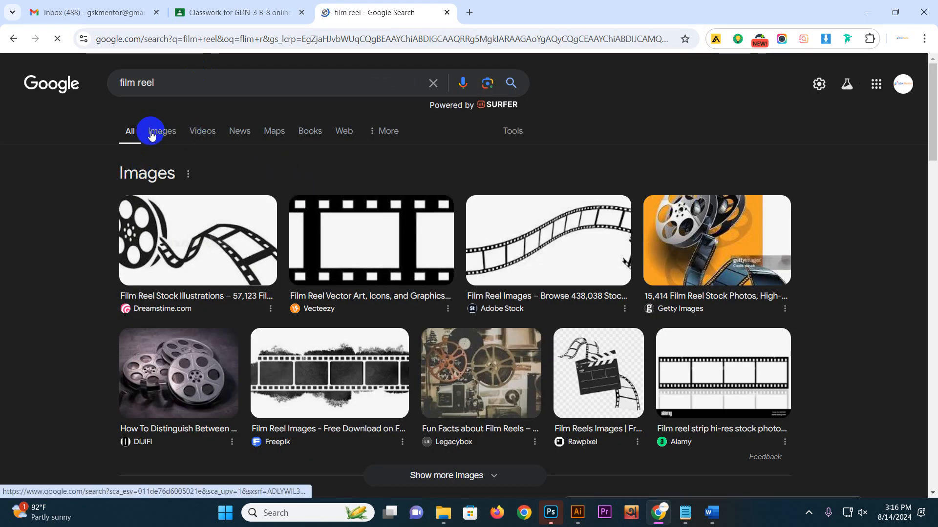
pyautogui.click(152, 136)
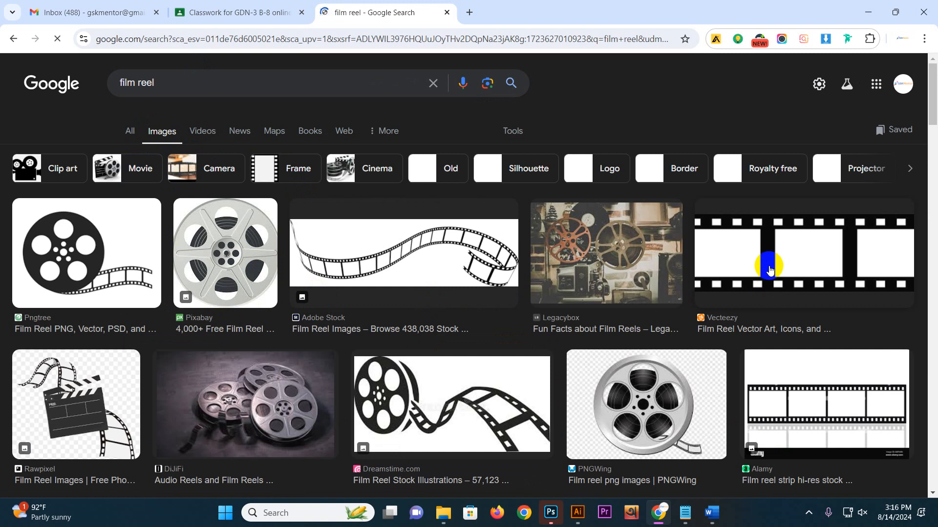
pyautogui.click(747, 251)
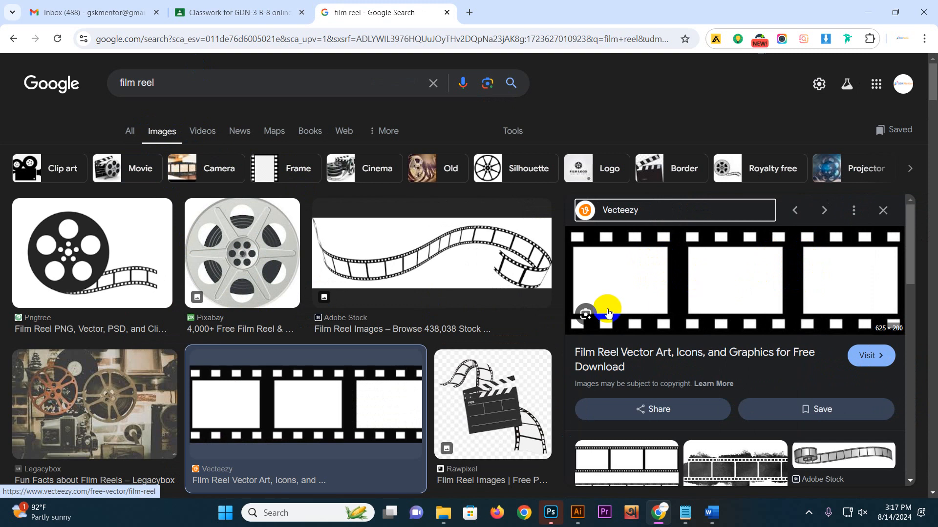
# Open the previewed film strip image and its Vecteezy film reel source page in new browser tabs.
pyautogui.rightClick(642, 287)
pyautogui.click(725, 178)
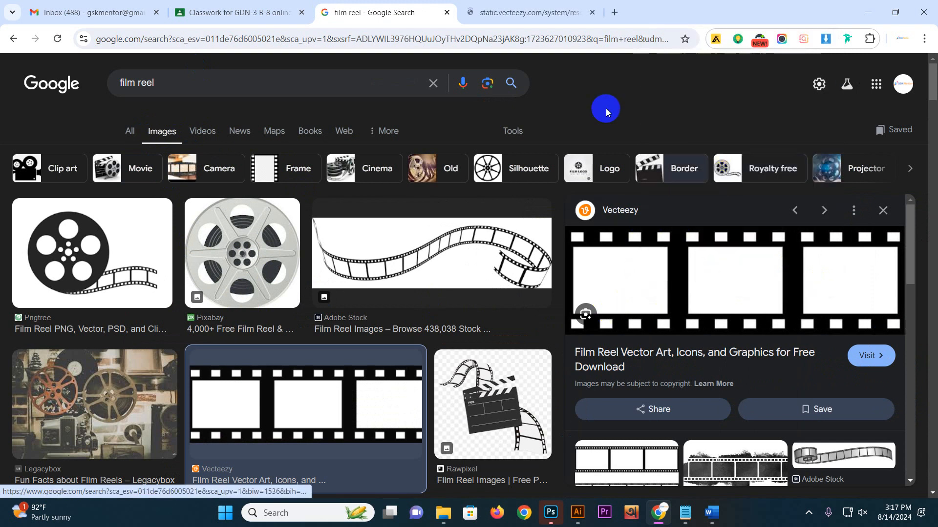
pyautogui.middleClick(676, 345)
pyautogui.click(642, 4)
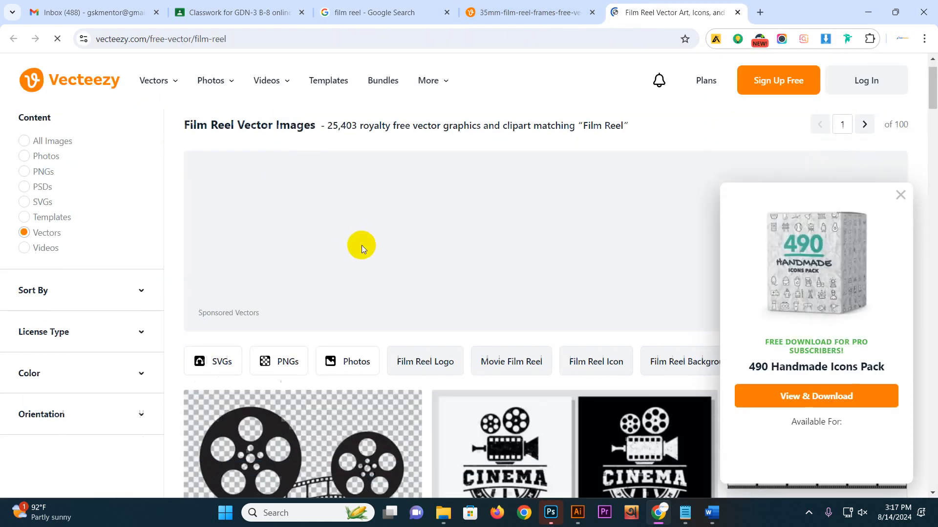
# Find the free black three-frame film strip among the Vecteezy film reel vectors and open its page.
pyautogui.scroll(-5, 361, 245)
pyautogui.scroll(-8, 310, 379)
pyautogui.scroll(-1, 301, 362)
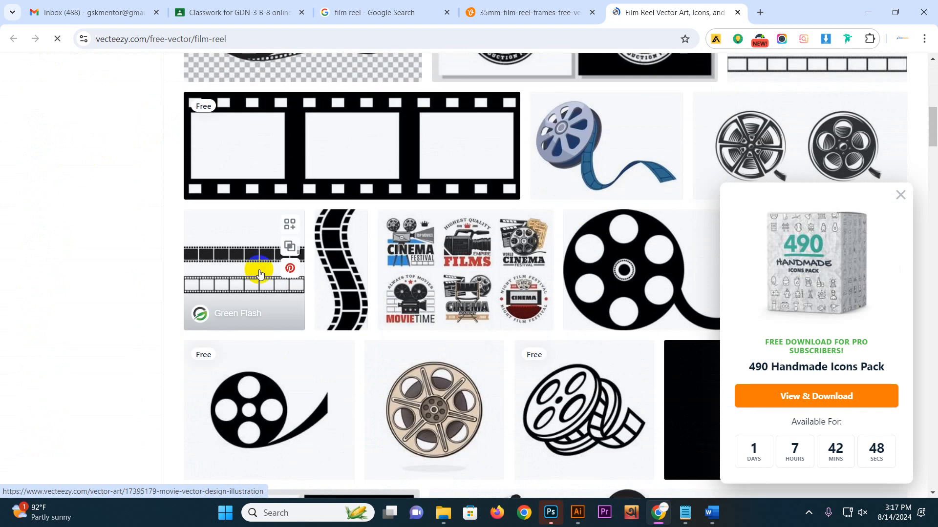
pyautogui.scroll(1, 259, 270)
pyautogui.click(305, 206)
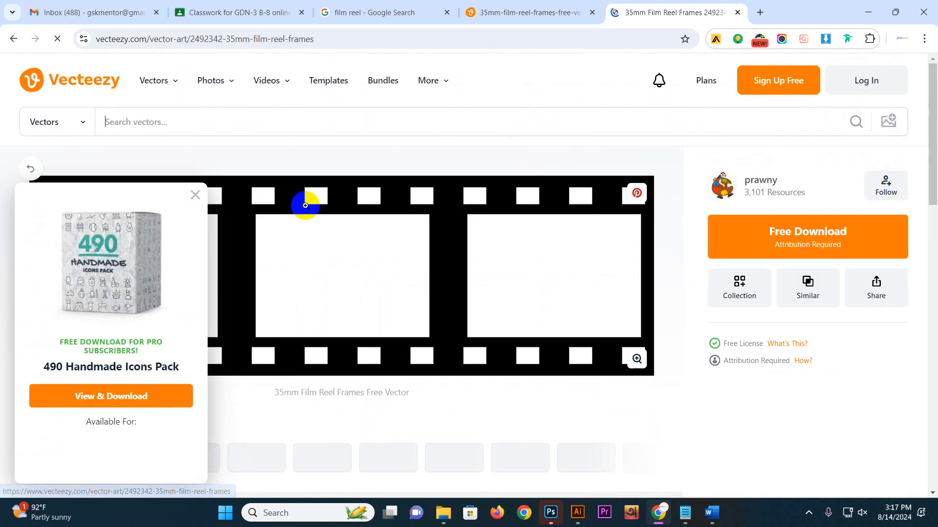
# Dismiss the icons pack promotion, download the free 35mm Film Reel Frames vector and close the upgrade offer.
pyautogui.click(195, 196)
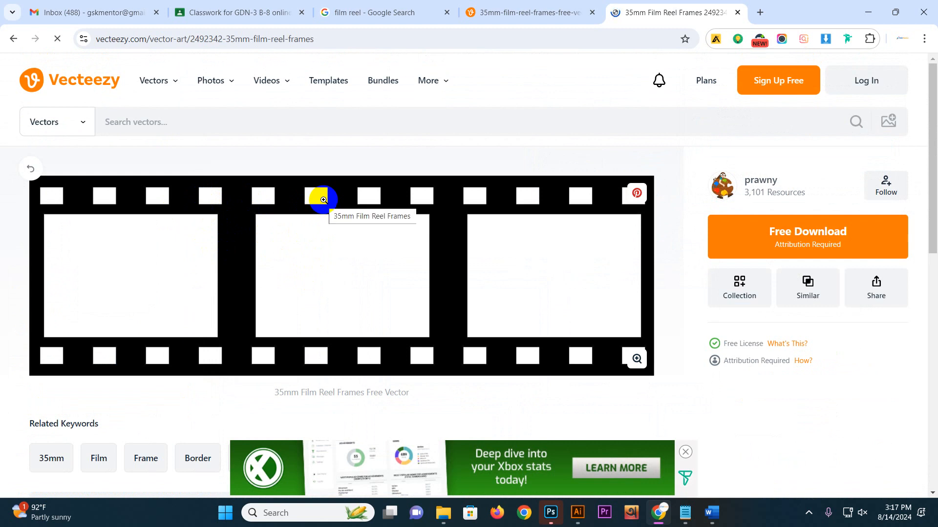
pyautogui.click(785, 234)
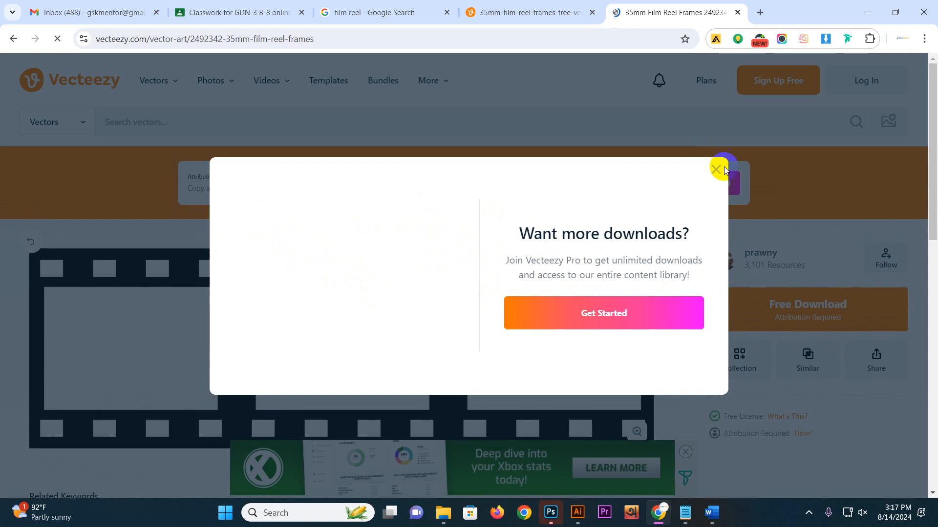
pyautogui.click(715, 170)
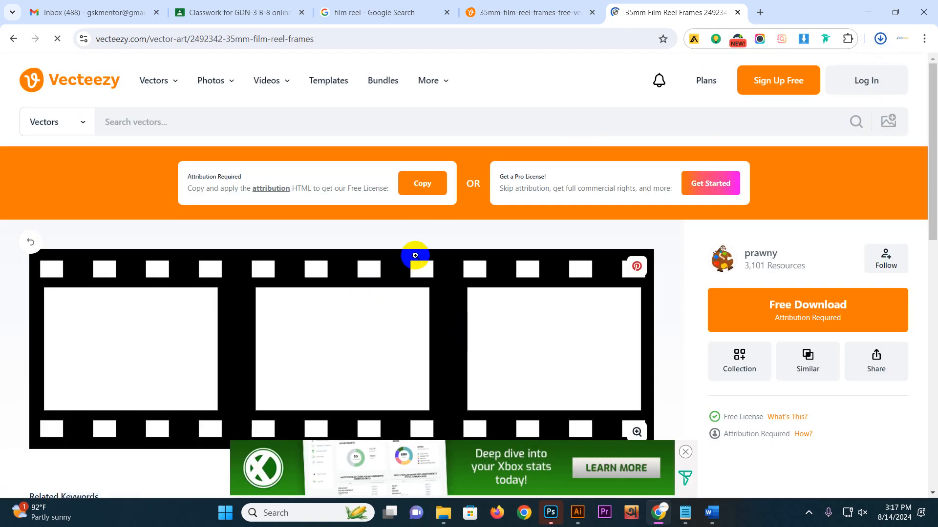
pyautogui.hotkey('alt', 'Tab')
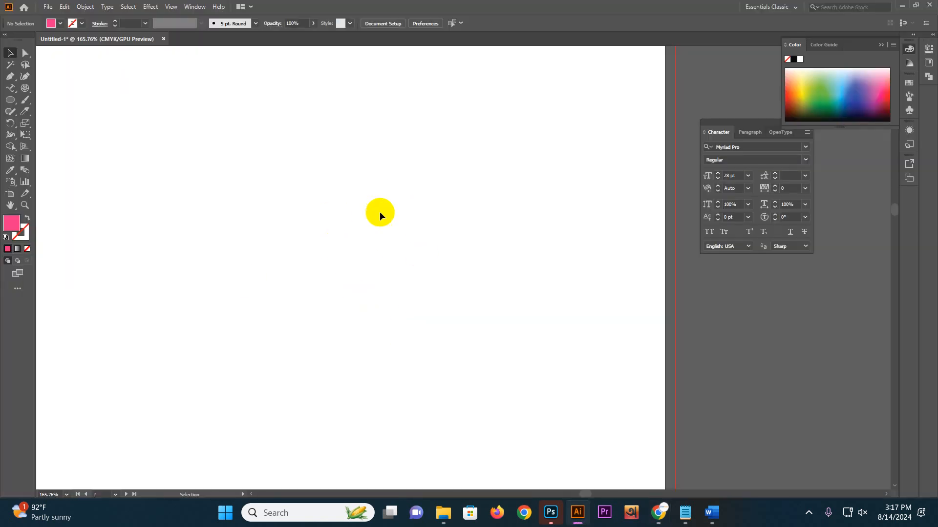
pyautogui.hotkey('alt', 'Tab')
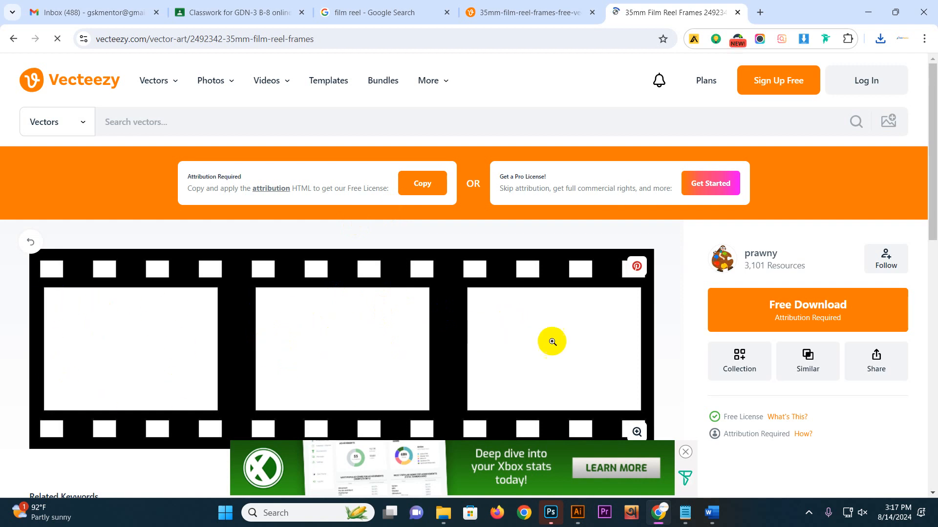
pyautogui.hotkey('alt', 'Tab')
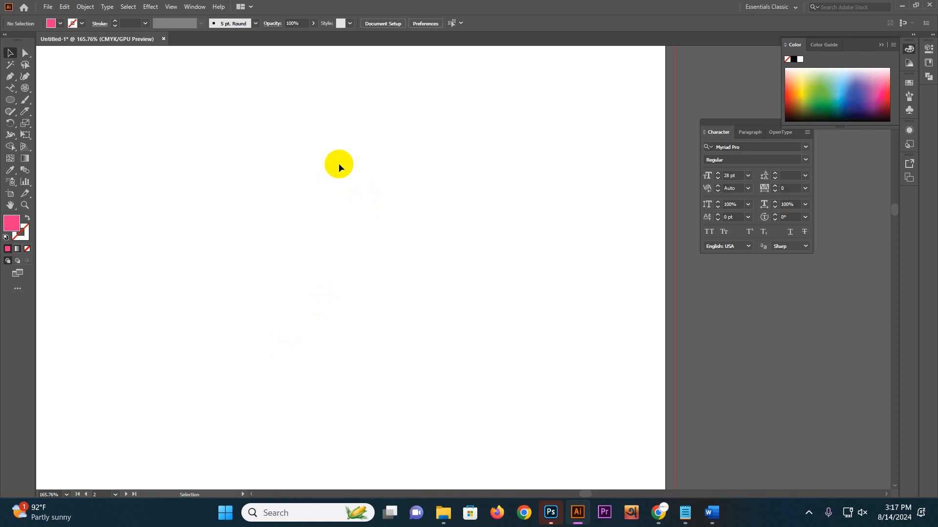
# Switch to Photoshop and create a blank 127 x 177.8 mm document at 300 ppi.
pyautogui.click(552, 512)
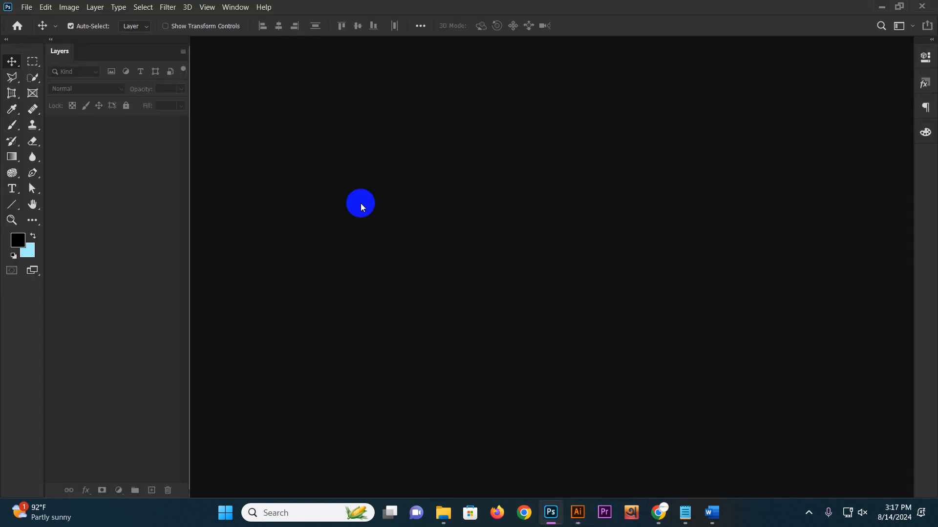
pyautogui.hotkey('ctrl', 'n')
pyautogui.press('Return')
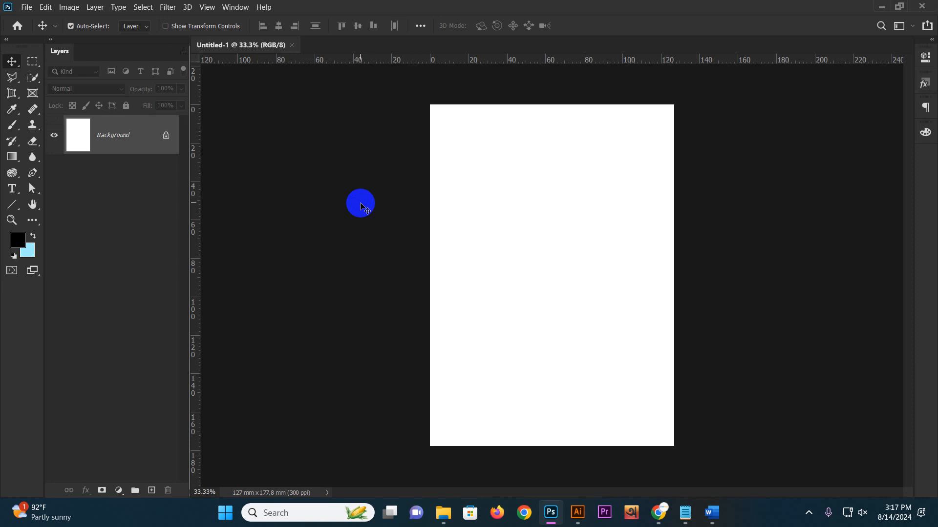
pyautogui.rightClick(128, 147)
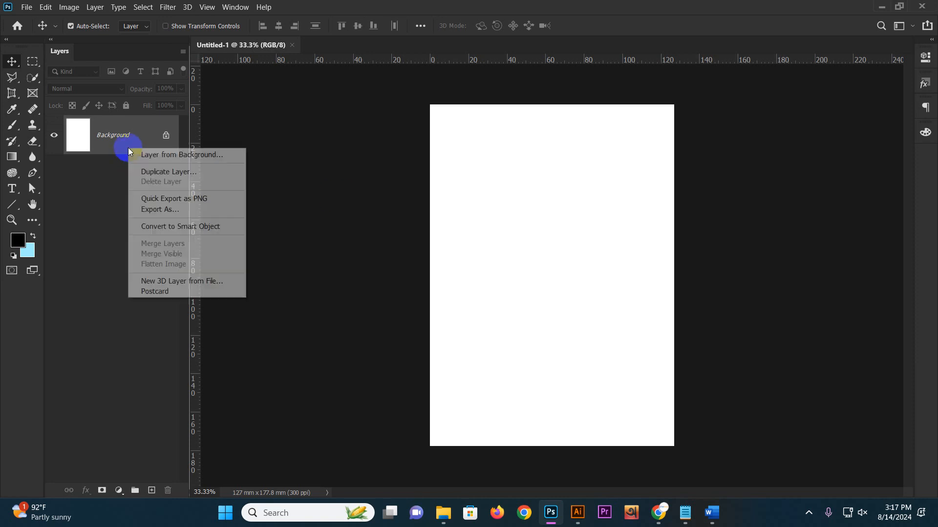
pyautogui.click(99, 233)
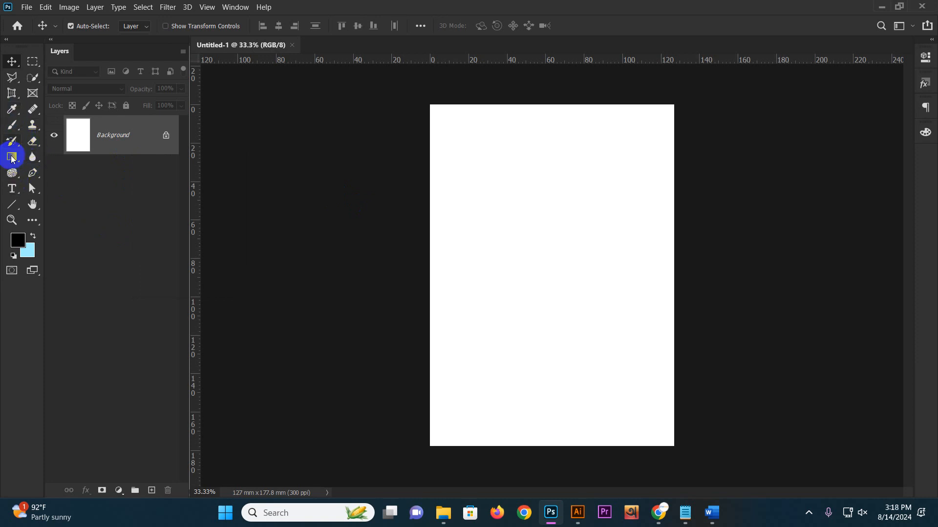
# Draw a black rectangle about 818 x 451 px in the upper part of the page with the Rectangle tool.
pyautogui.click(33, 145)
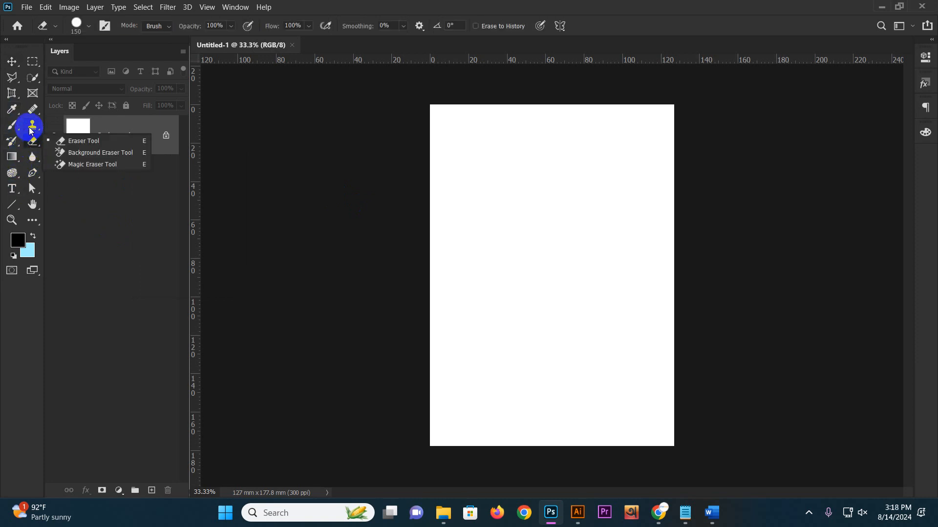
pyautogui.click(20, 209)
pyautogui.click(59, 203)
pyautogui.moveTo(454, 175); pyautogui.dragTo(587, 249)
# Examine the commands available for the rectangle layer, including Create Clipping Mask.
pyautogui.click(164, 132)
pyautogui.rightClick(162, 136)
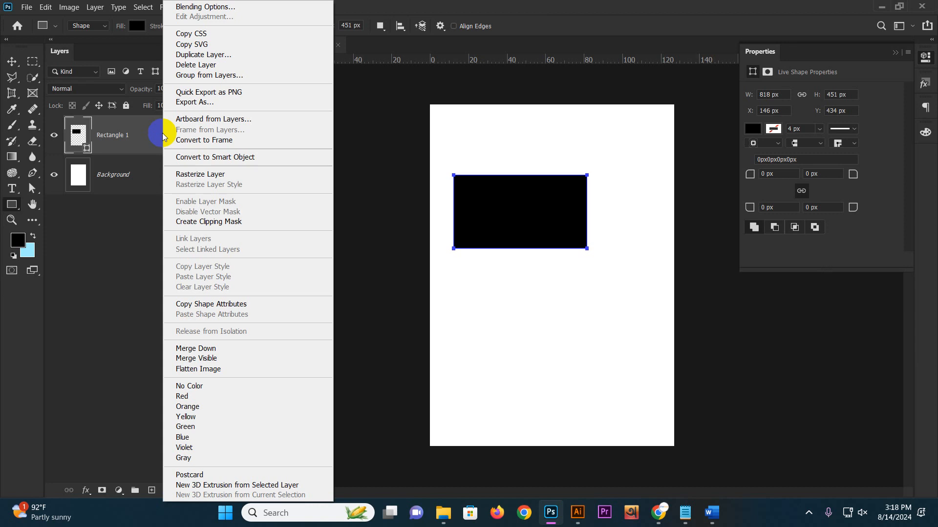
pyautogui.click(163, 135)
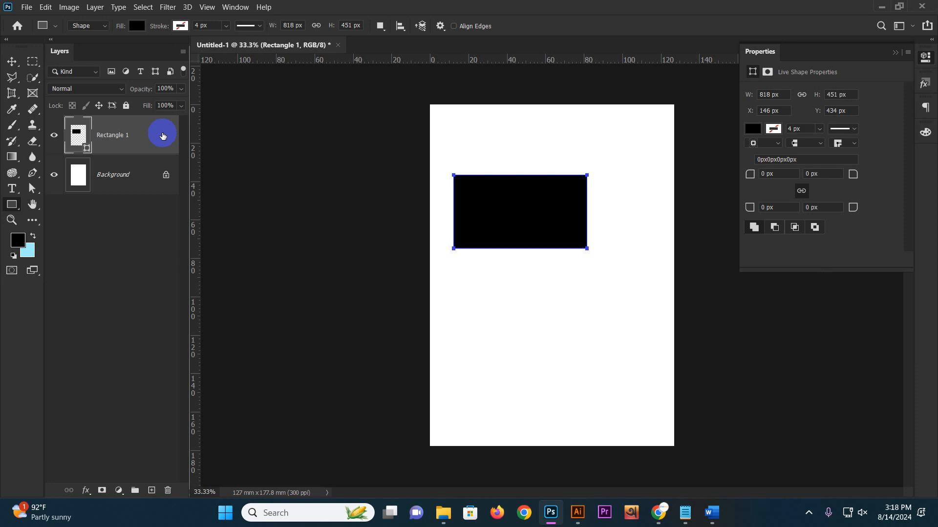
# Switch to Illustrator and try to place Bungus-Valley-traveling-time-1.png from the Downloads folder.
pyautogui.click(577, 512)
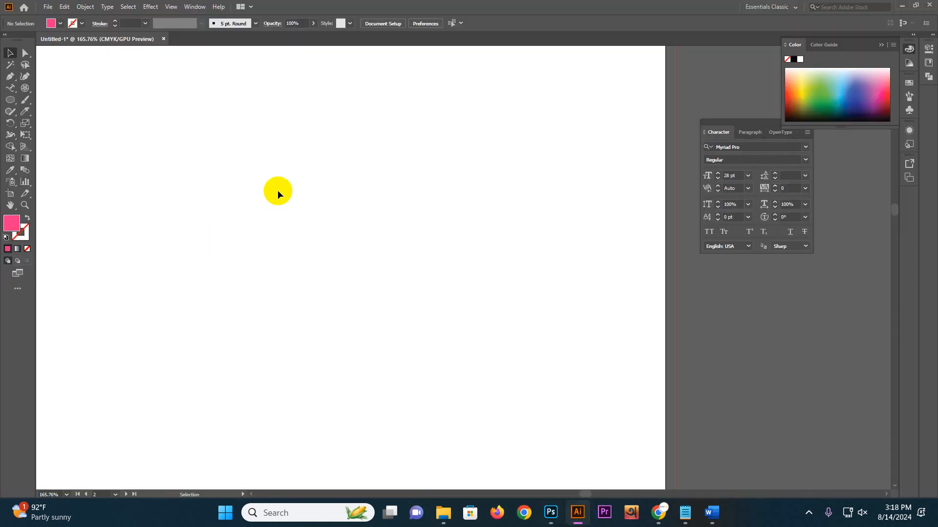
pyautogui.click(47, 8)
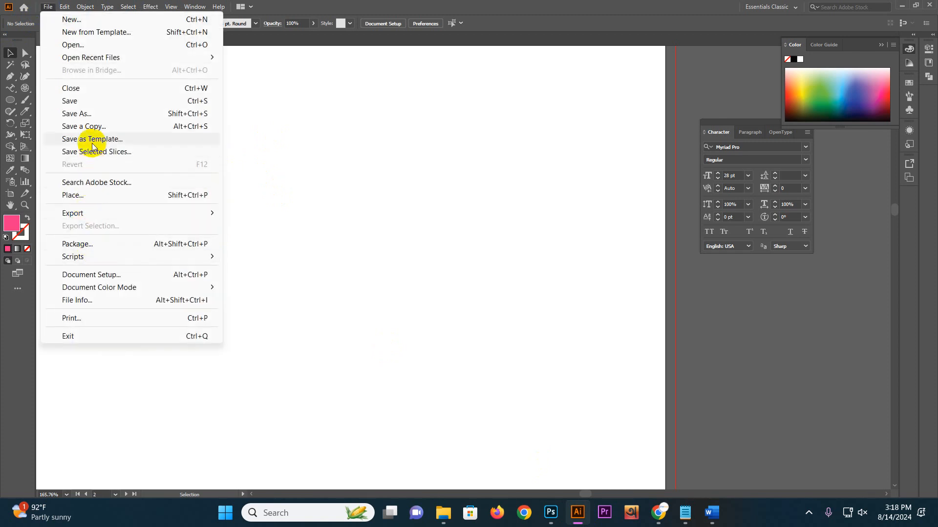
pyautogui.click(74, 195)
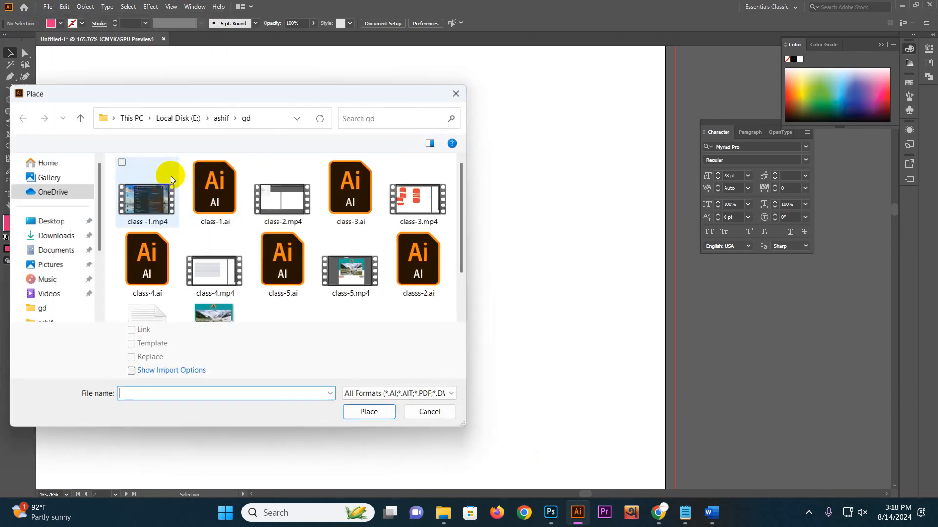
pyautogui.scroll(-1, 173, 200)
pyautogui.scroll(3, 53, 245)
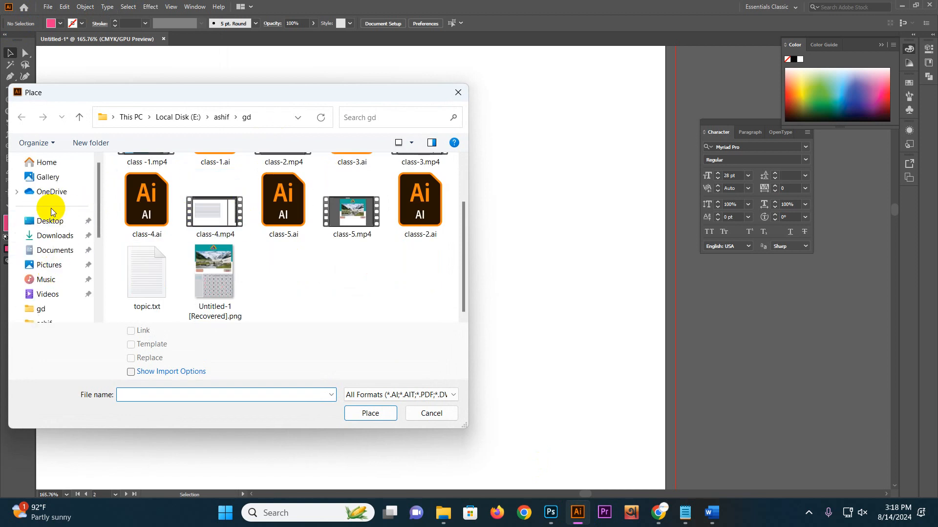
pyautogui.click(52, 236)
pyautogui.scroll(-1, 291, 238)
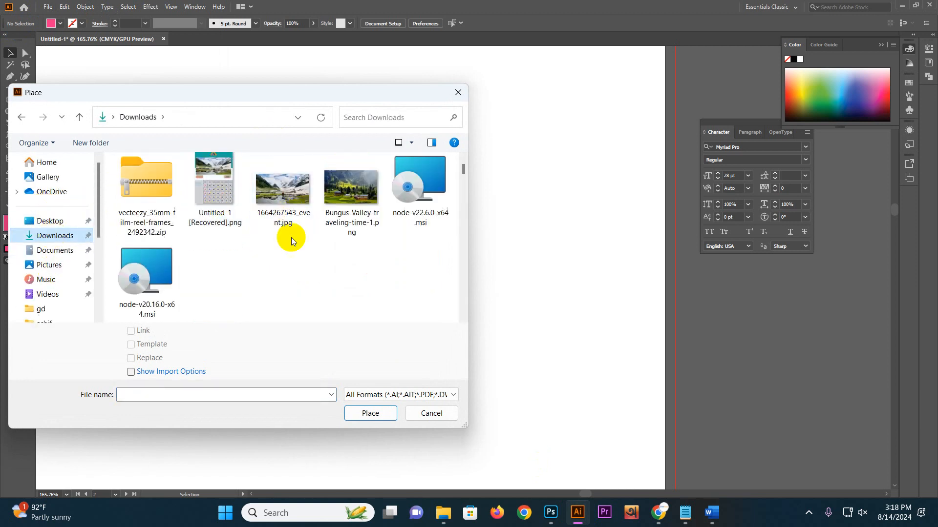
pyautogui.click(340, 204)
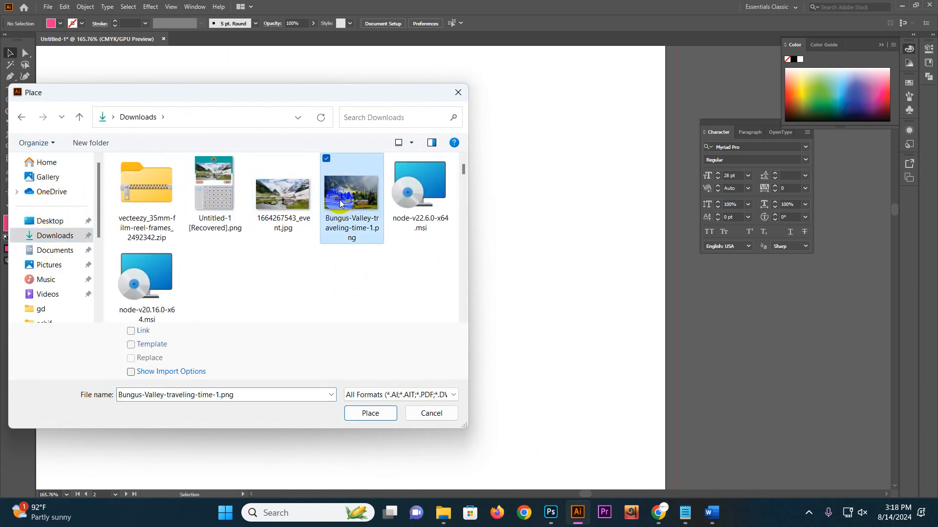
pyautogui.click(375, 412)
pyautogui.click(559, 268)
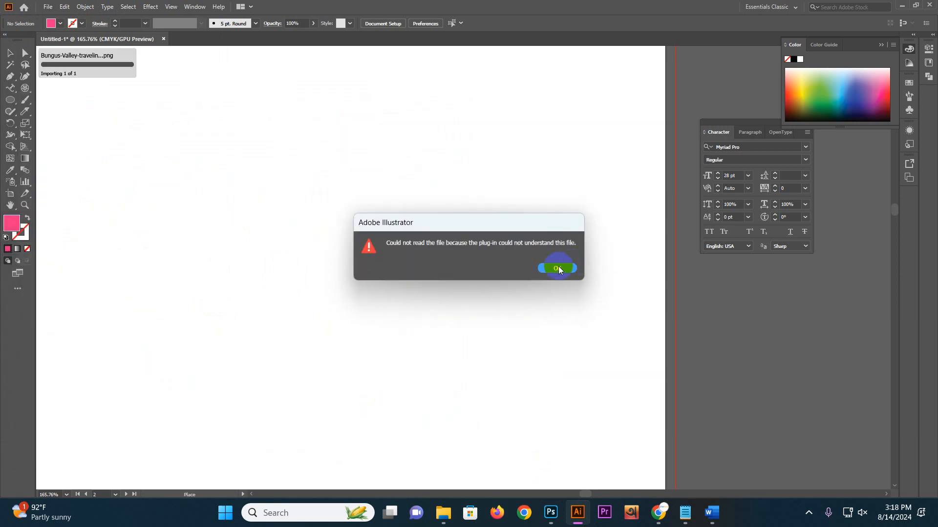
# Place the logo image par6-3 (1).png from the Downloads folder on the artboard and move it nearer the center.
pyautogui.click(47, 7)
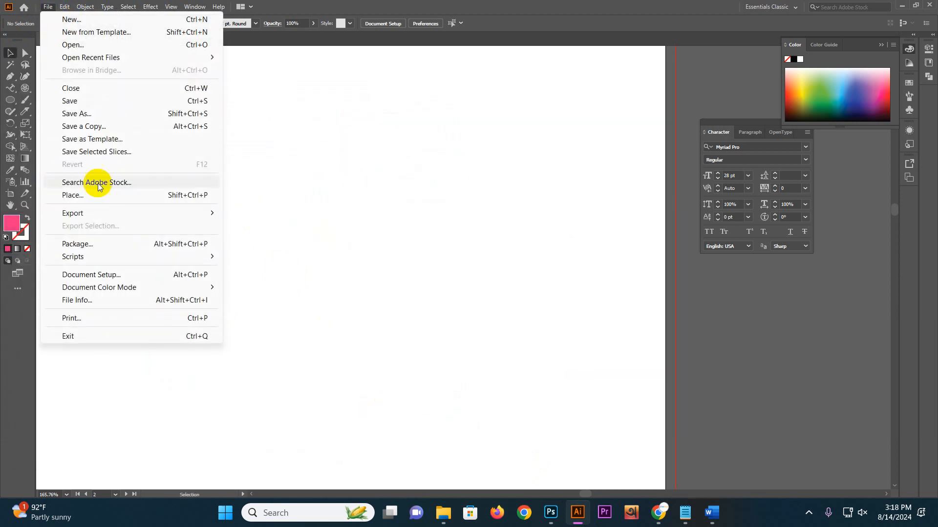
pyautogui.click(76, 196)
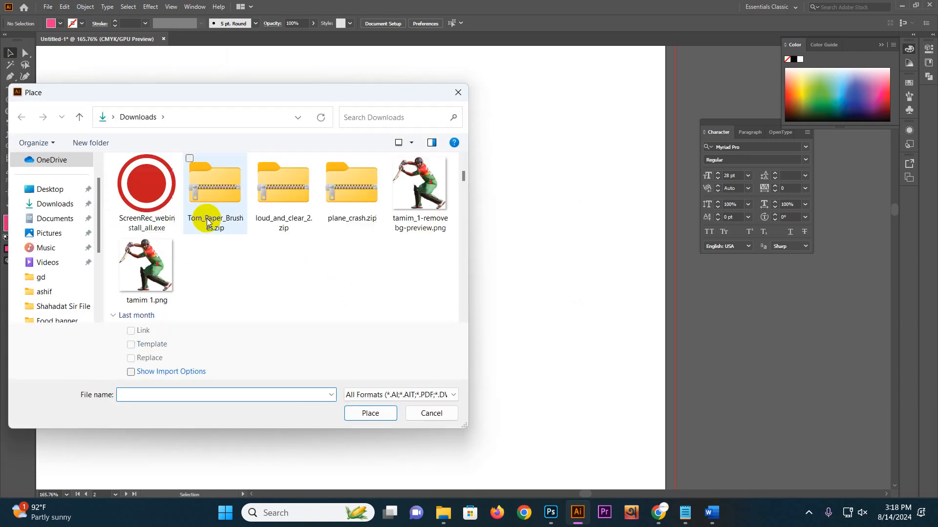
pyautogui.scroll(-5, 207, 215)
pyautogui.click(281, 215)
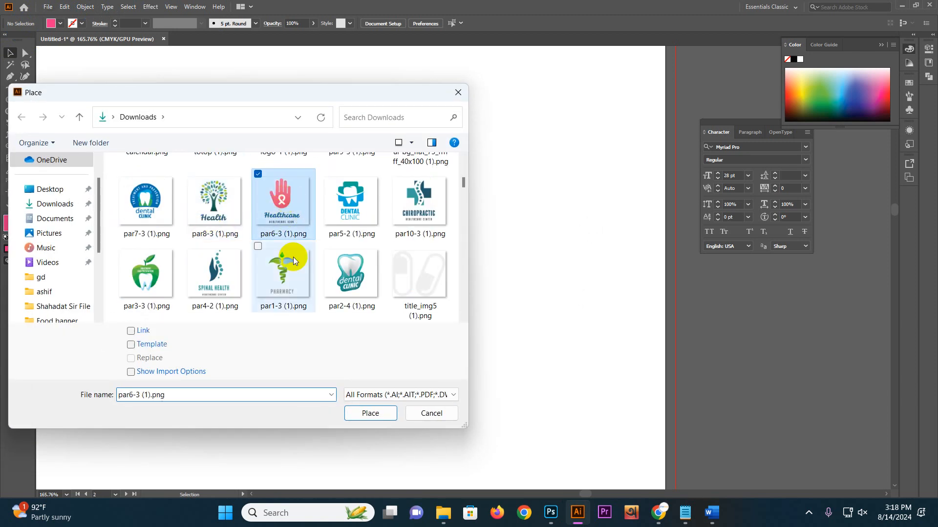
pyautogui.click(369, 414)
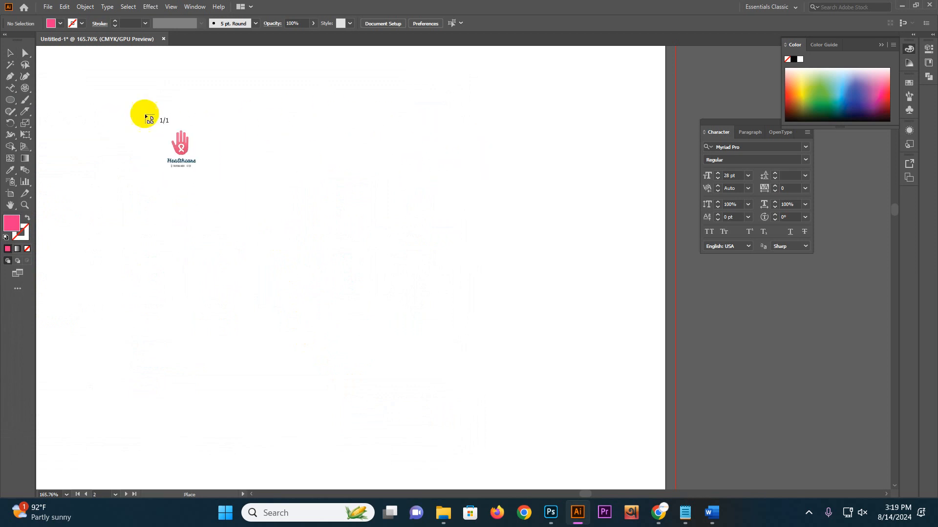
pyautogui.click(181, 102)
pyautogui.moveTo(265, 163)
pyautogui.mouseDown()
pyautogui.moveTo(318, 201)
pyautogui.moveTo(306, 187)
pyautogui.mouseUp()
pyautogui.moveTo(297, 169)
pyautogui.mouseDown()
pyautogui.moveTo(242, 180)
pyautogui.moveTo(303, 181)
pyautogui.mouseUp()
# Draw a pink ellipse about 1.57 x 1.82 in and position it over the hand logo image.
pyautogui.moveTo(10, 99); pyautogui.dragTo(53, 128)
pyautogui.moveTo(265, 157); pyautogui.dragTo(394, 306)
pyautogui.moveTo(329, 245); pyautogui.dragTo(361, 264)
pyautogui.hotkey('ctrl', 'z')
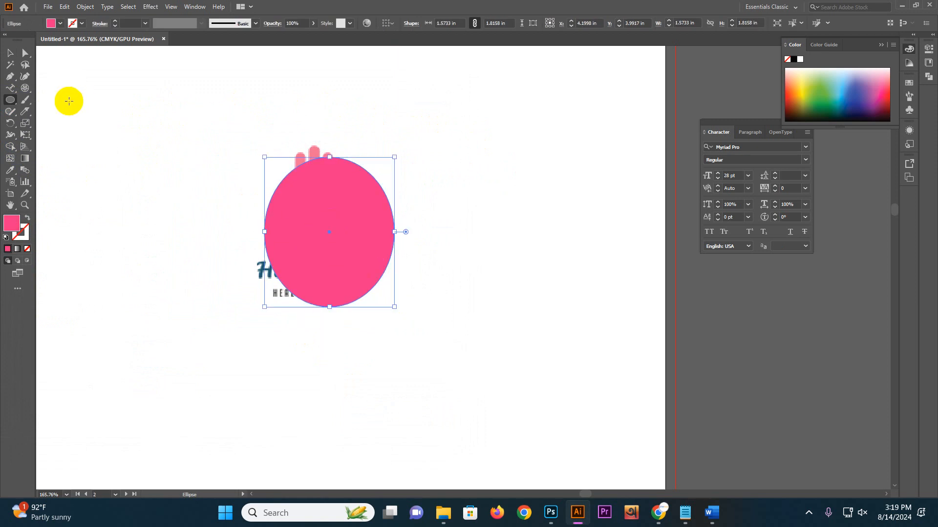
pyautogui.click(10, 53)
pyautogui.moveTo(332, 221); pyautogui.dragTo(323, 208)
# Clip the logo image to the ellipse with a clipping mask, undo it, and look up the Make Clipping Mask command.
pyautogui.moveTo(214, 104); pyautogui.dragTo(435, 374)
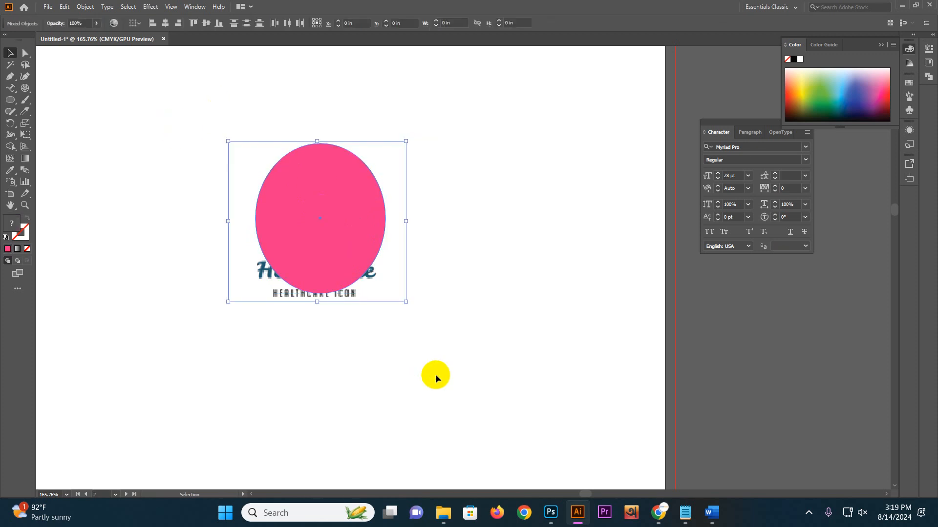
pyautogui.hotkey('ctrl', '7')
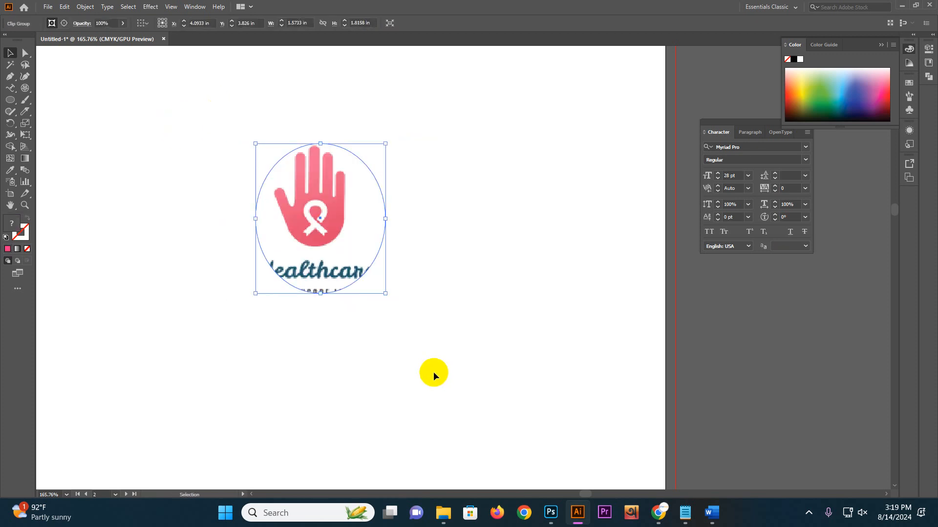
pyautogui.hotkey('ctrl', 'z')
pyautogui.rightClick(339, 236)
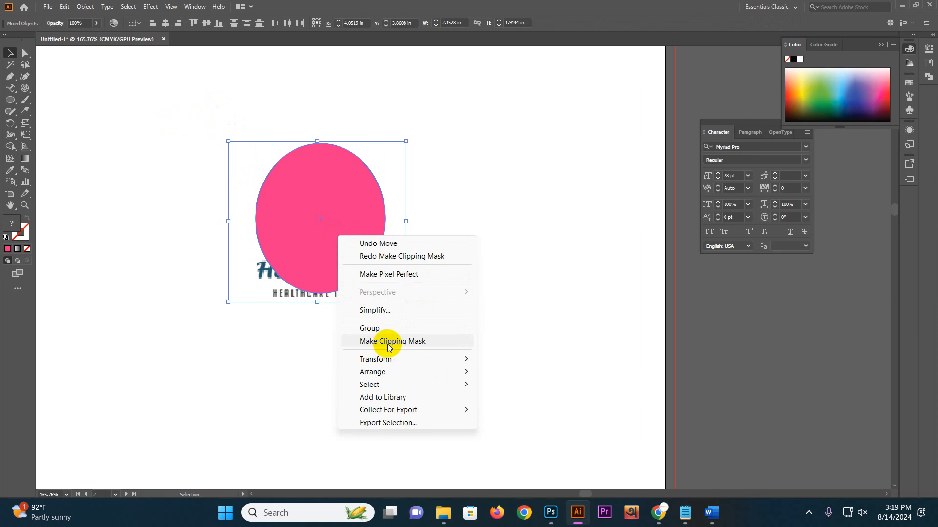
pyautogui.click(237, 333)
# Delete the placed logo image, keep the pink ellipse on the artboard and leave nothing selected.
pyautogui.moveTo(228, 171); pyautogui.dragTo(446, 359)
pyautogui.press('Delete')
pyautogui.click(336, 252)
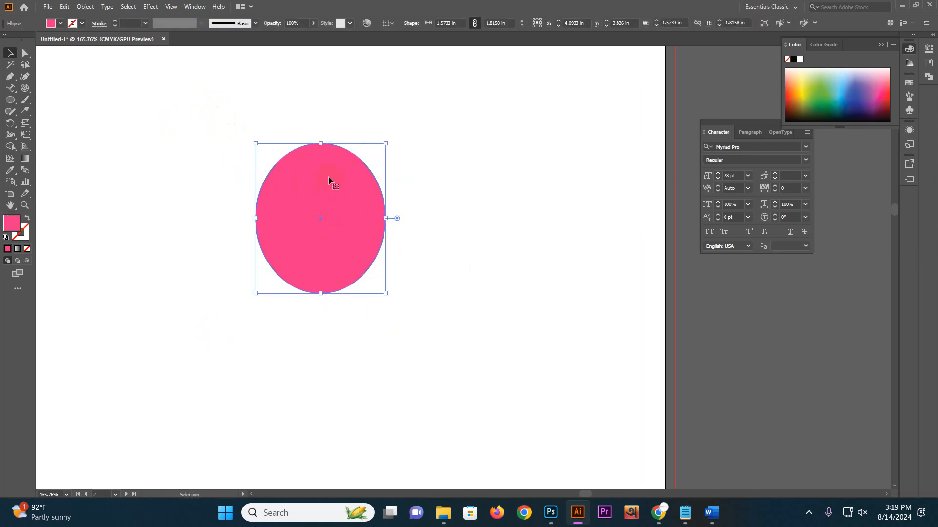
pyautogui.click(242, 195)
# Place the image blog9 (1).jpg from the Downloads folder on the artboard beside the pink ellipse.
pyautogui.click(48, 7)
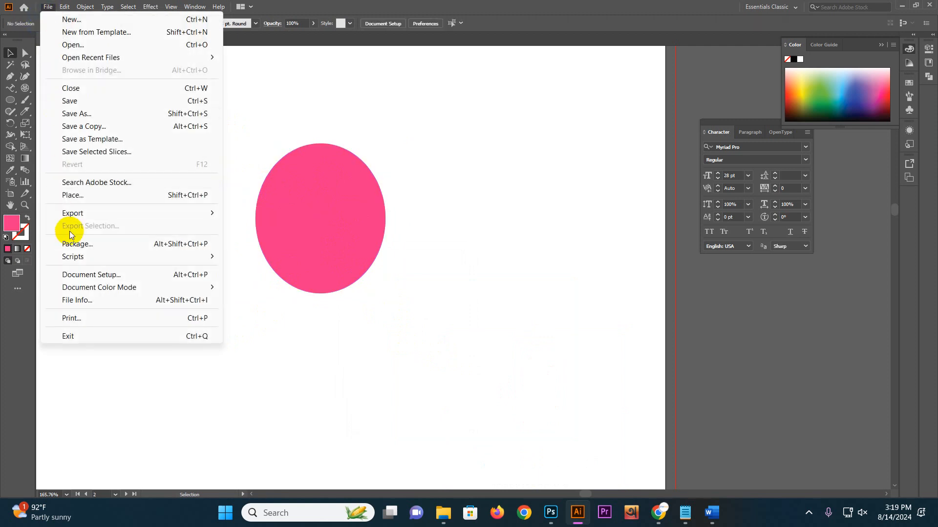
pyautogui.click(83, 199)
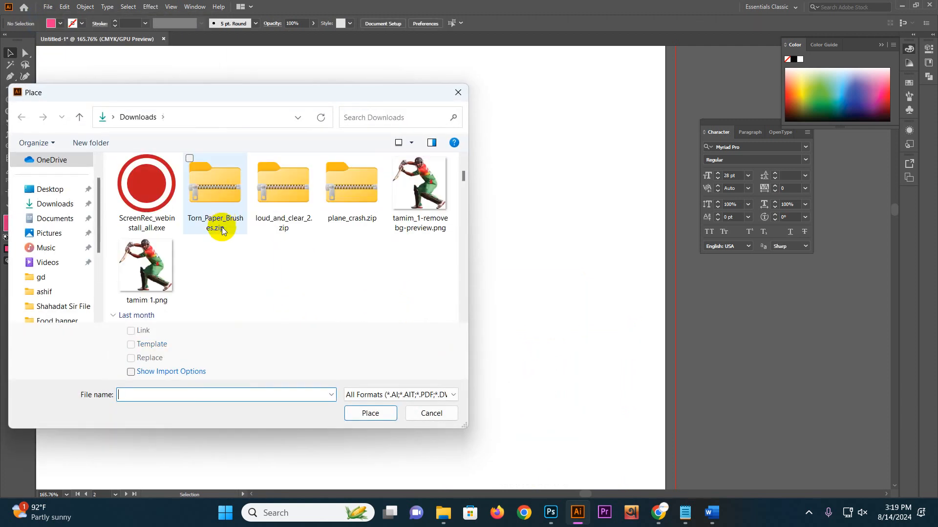
pyautogui.click(222, 236)
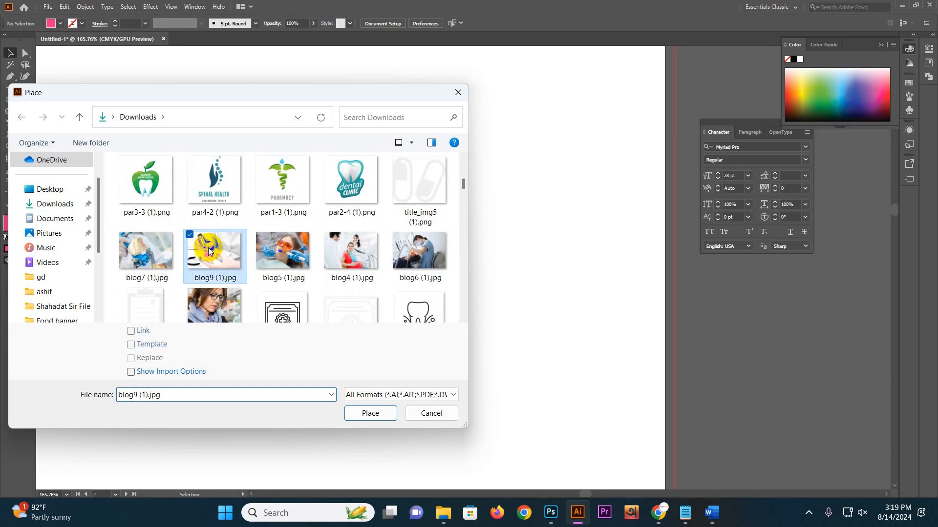
pyautogui.click(371, 413)
pyautogui.click(405, 282)
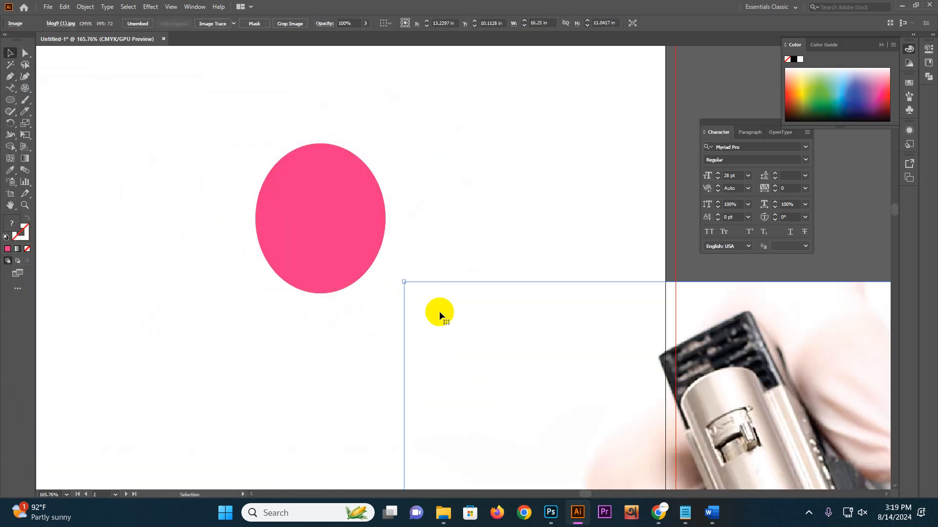
# Scale the dental image down to about 2.3 x 1.63 in and move it beside the pink ellipse.
pyautogui.moveTo(404, 283); pyautogui.dragTo(593, 376)
pyautogui.moveTo(722, 421); pyautogui.dragTo(326, 184)
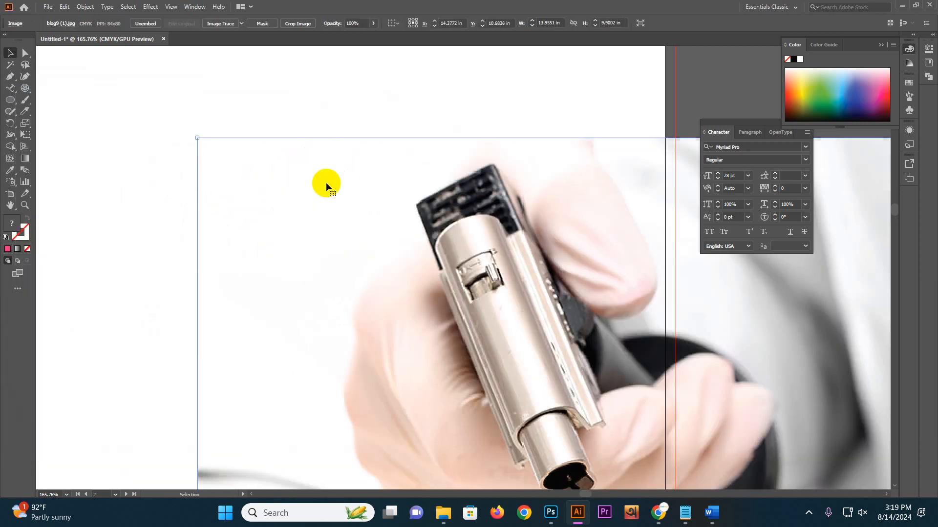
pyautogui.moveTo(200, 141); pyautogui.dragTo(588, 414)
pyautogui.moveTo(734, 449); pyautogui.dragTo(293, 183)
pyautogui.moveTo(516, 147); pyautogui.dragTo(429, 209)
pyautogui.moveTo(369, 251); pyautogui.dragTo(566, 218)
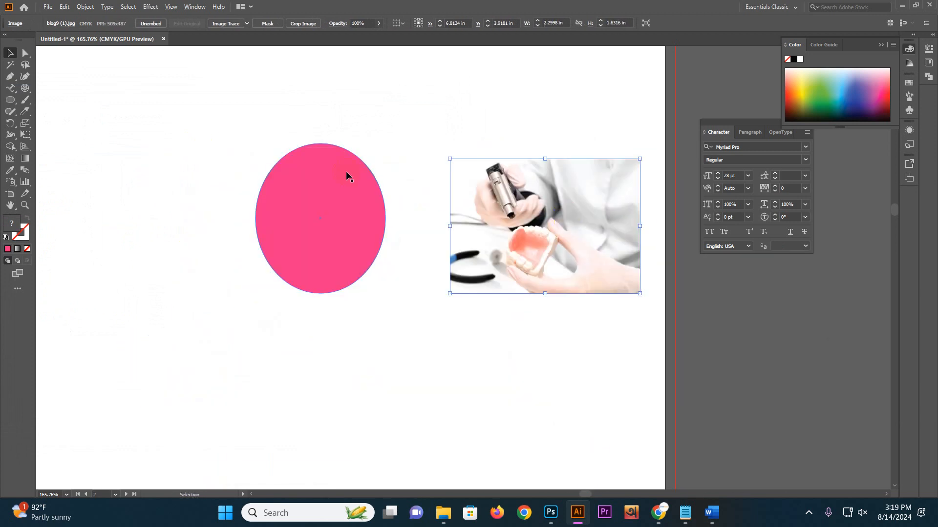
# Bring the pink ellipse to the front and position it over the dental image.
pyautogui.click(324, 198)
pyautogui.rightClick(323, 197)
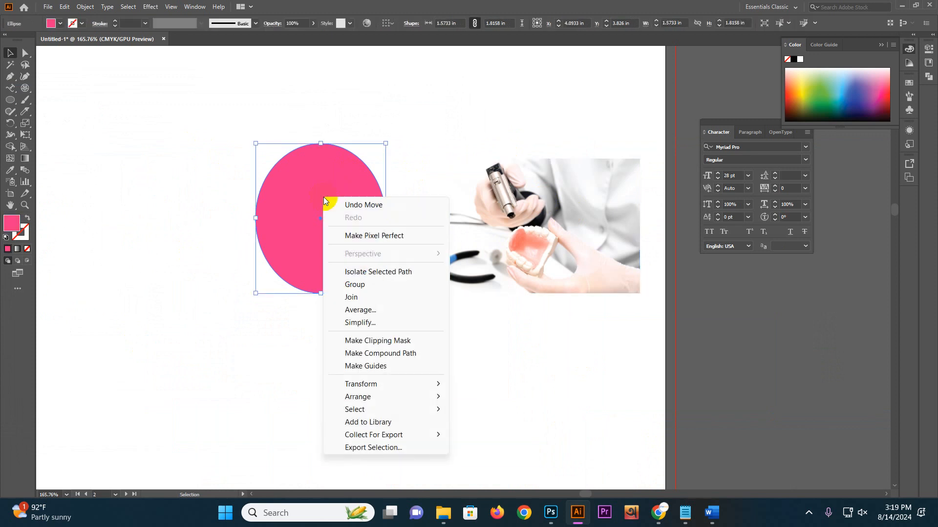
pyautogui.moveTo(389, 396)
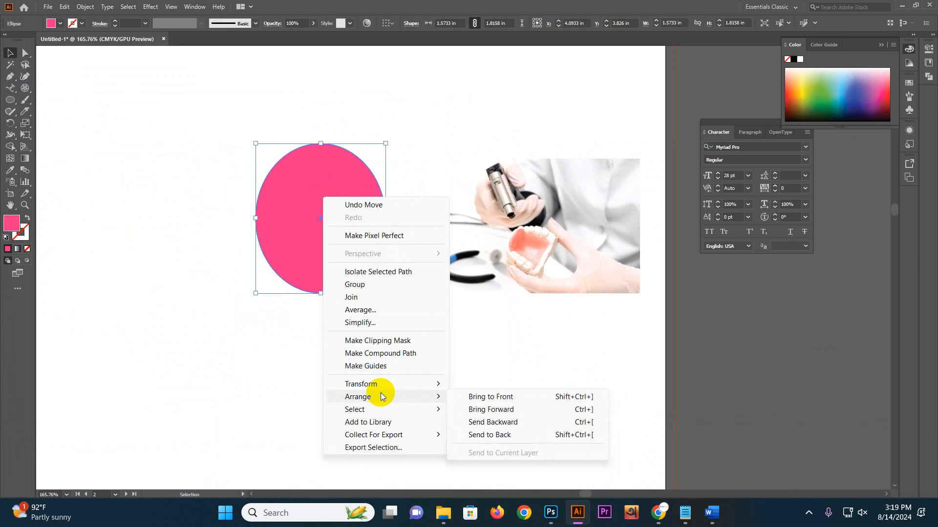
pyautogui.click(491, 398)
pyautogui.moveTo(339, 217); pyautogui.dragTo(556, 225)
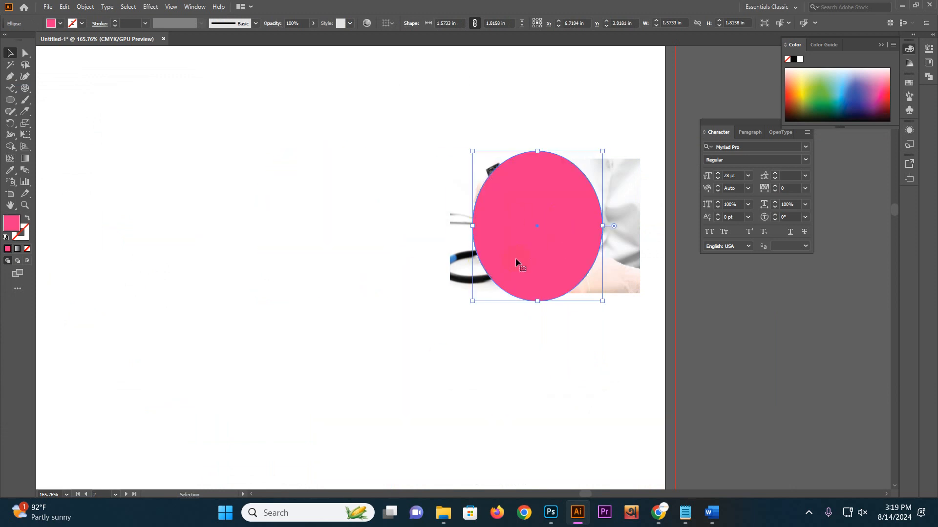
# Clip the dental image to the ellipse with a clipping mask, undo it, and look up the Make Clipping Mask command.
pyautogui.moveTo(376, 124); pyautogui.dragTo(649, 366)
pyautogui.hotkey('ctrl', '7')
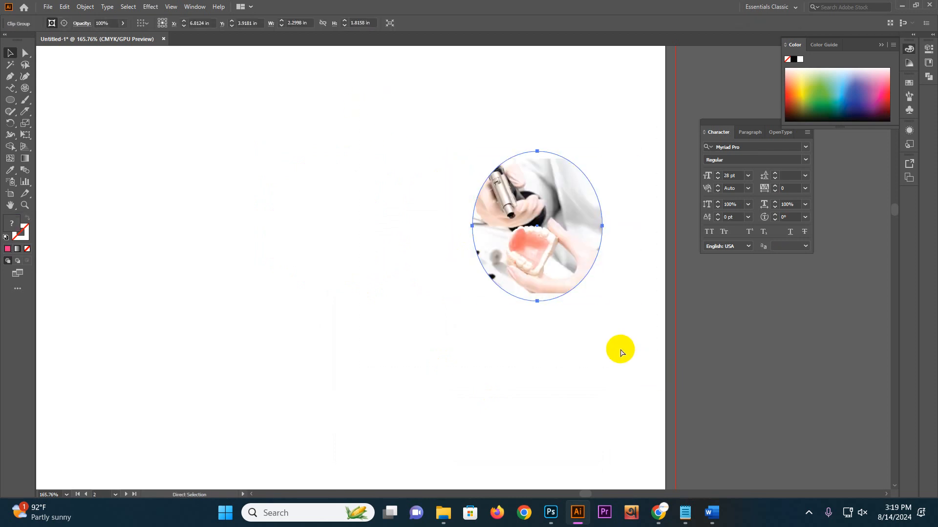
pyautogui.click(390, 194)
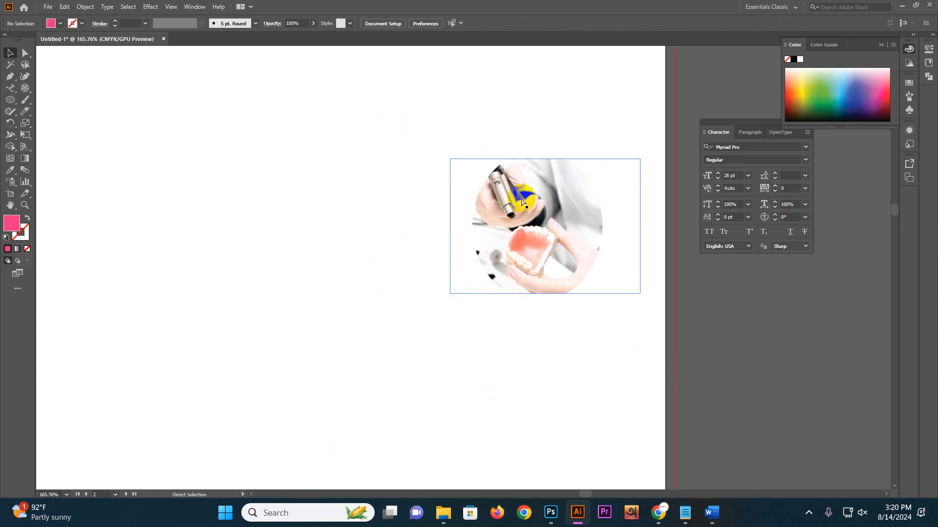
pyautogui.hotkey('ctrl', 'z')
pyautogui.rightClick(532, 182)
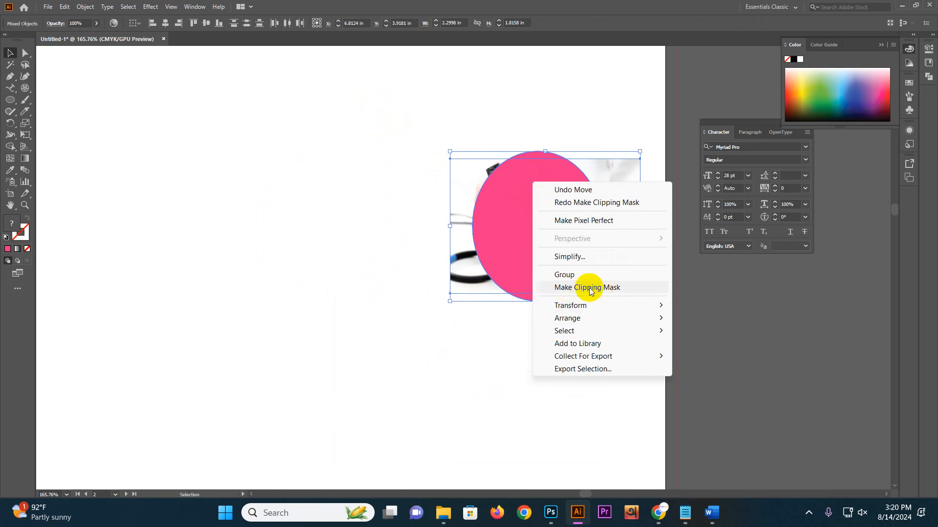
pyautogui.click(295, 198)
# Move the pink ellipse and the dental image aside to free an empty area on the artboard.
pyautogui.moveTo(576, 252); pyautogui.dragTo(530, 252)
pyautogui.moveTo(456, 168); pyautogui.dragTo(552, 222)
pyautogui.moveTo(554, 222); pyautogui.dragTo(811, 382)
pyautogui.click(586, 303)
pyautogui.moveTo(438, 208); pyautogui.dragTo(547, 272)
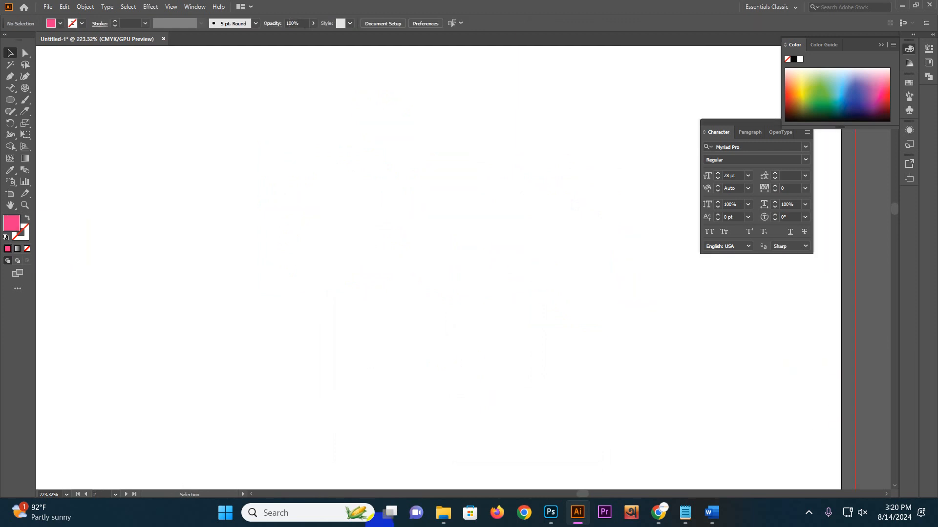
# Draw a pink hexagon about 1.12 x 1.29 in with the Polygon tool.
pyautogui.moveTo(10, 98); pyautogui.dragTo(57, 133)
pyautogui.moveTo(221, 191); pyautogui.dragTo(266, 230)
pyautogui.hotkey('ctrl', 'z')
pyautogui.moveTo(224, 176)
pyautogui.mouseDown()
pyautogui.moveTo(279, 229)
pyautogui.moveTo(279, 219)
pyautogui.mouseUp()
pyautogui.press('Down')
pyautogui.press('Down')
pyautogui.press('Down')
pyautogui.press('Down')
pyautogui.press('Up')
pyautogui.click(8, 53)
pyautogui.moveTo(280, 261)
pyautogui.mouseDown()
pyautogui.moveTo(272, 257)
pyautogui.moveTo(300, 215)
pyautogui.moveTo(284, 247)
pyautogui.mouseUp()
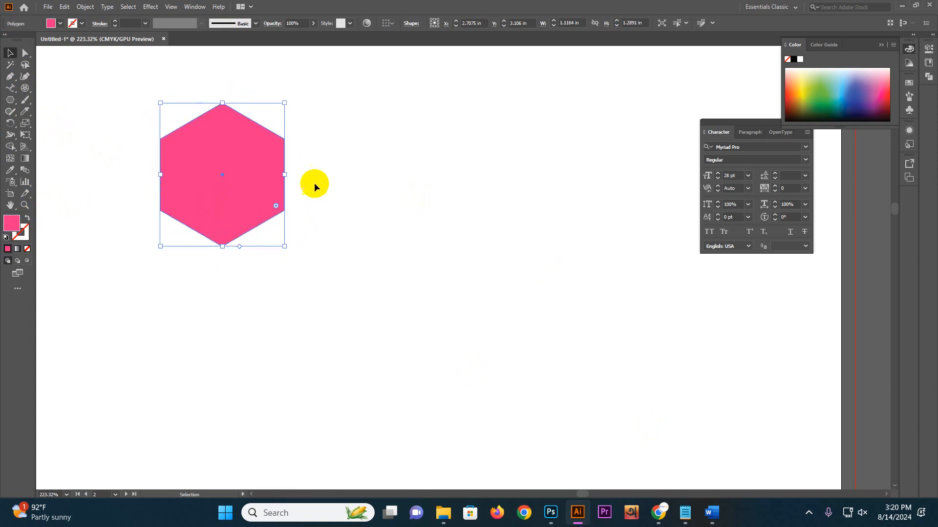
# Duplicate the hexagon into an inverted honeycomb triangle with rows of three, two and one hexagons.
pyautogui.moveTo(223, 156); pyautogui.dragTo(354, 157)
pyautogui.moveTo(345, 157); pyautogui.dragTo(355, 410)
pyautogui.click(434, 378)
pyautogui.scroll(-2, 512, 316)
pyautogui.moveTo(561, 347); pyautogui.dragTo(490, 268)
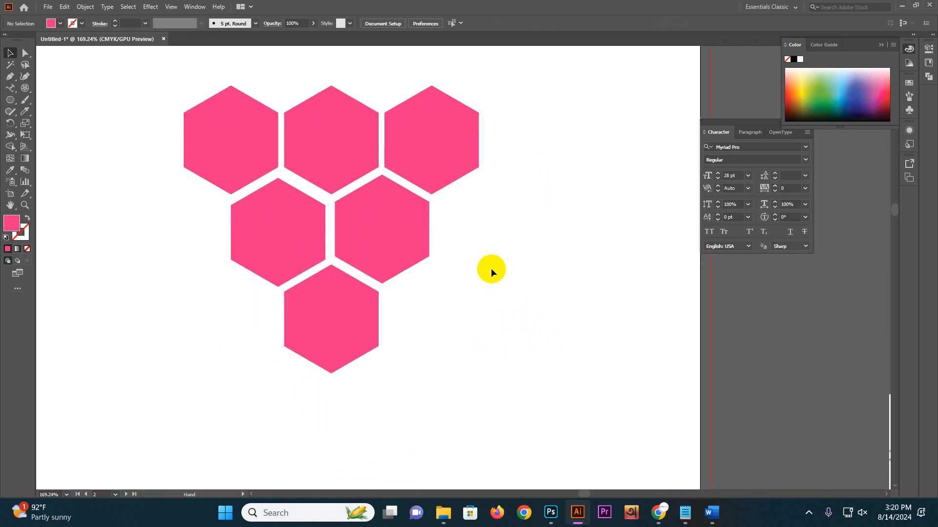
# Move the dental image behind the hexagons and enlarge it to about 5.1 x 3.62 in so it covers all of them.
pyautogui.moveTo(802, 388); pyautogui.dragTo(624, 301)
pyautogui.moveTo(735, 336); pyautogui.dragTo(315, 277)
pyautogui.moveTo(314, 277); pyautogui.dragTo(552, 342)
pyautogui.moveTo(598, 384); pyautogui.dragTo(330, 161)
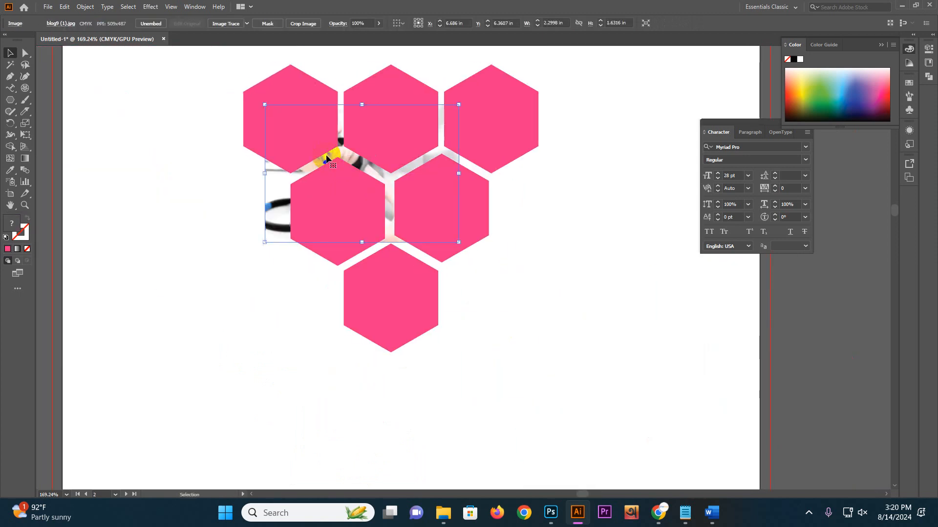
pyautogui.moveTo(459, 241); pyautogui.dragTo(576, 325)
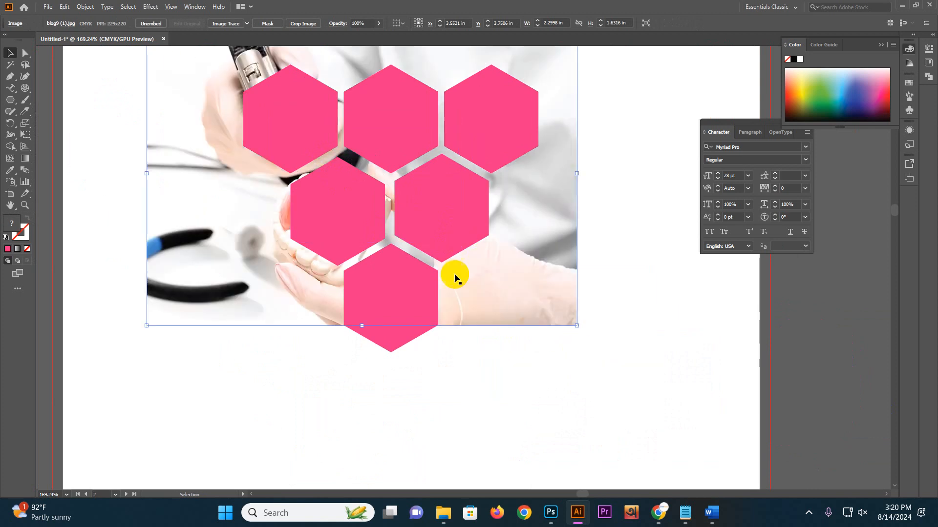
pyautogui.moveTo(516, 276); pyautogui.dragTo(542, 315)
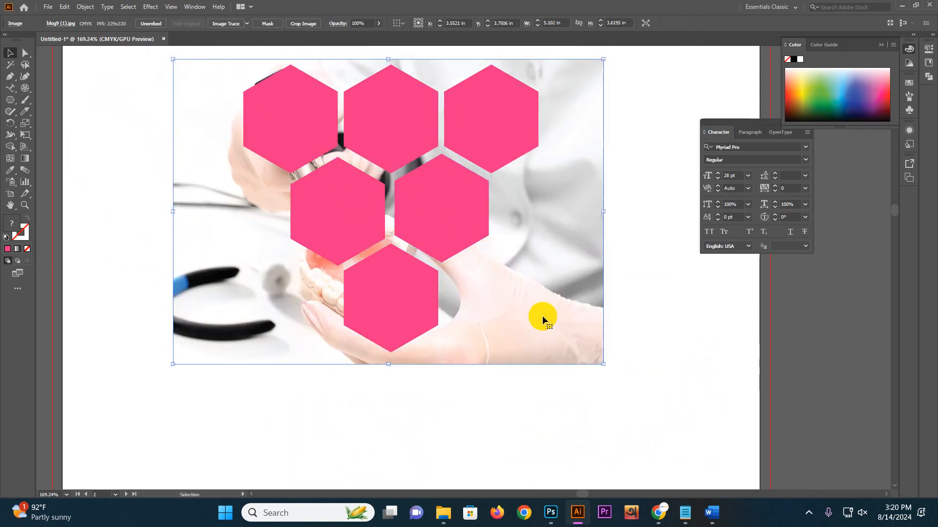
pyautogui.scroll(-1, 511, 329)
pyautogui.moveTo(597, 340); pyautogui.dragTo(584, 353)
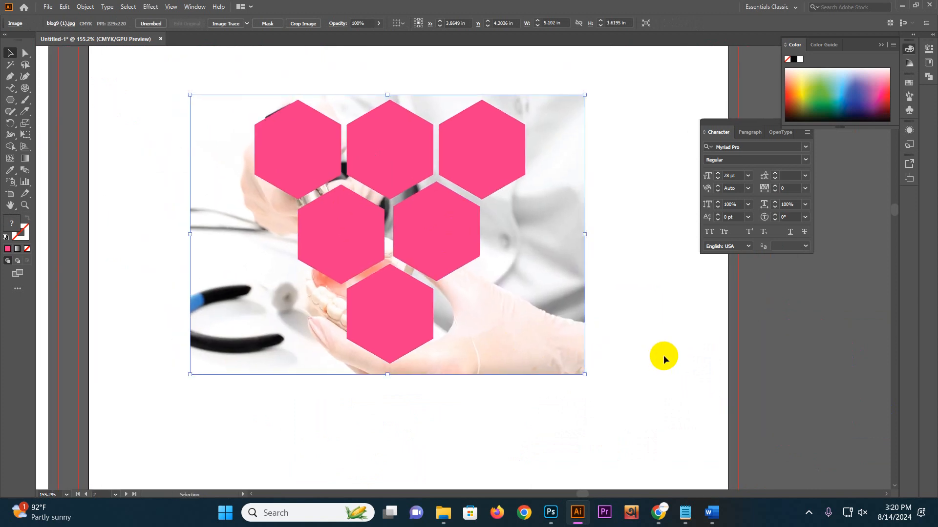
# Try to clip the image to the six separate hexagons with a clipping mask, and undo it.
pyautogui.click(664, 355)
pyautogui.moveTo(171, 69); pyautogui.dragTo(645, 412)
pyautogui.rightClick(385, 210)
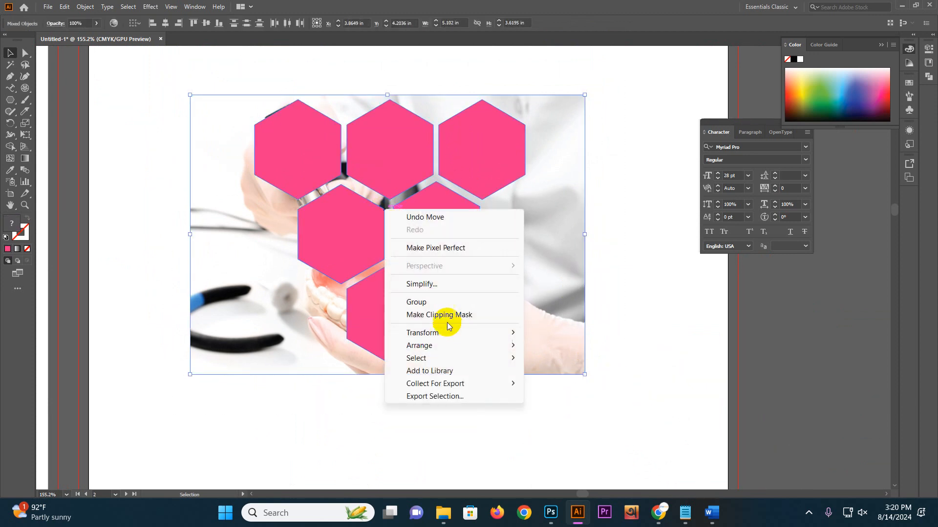
pyautogui.click(445, 320)
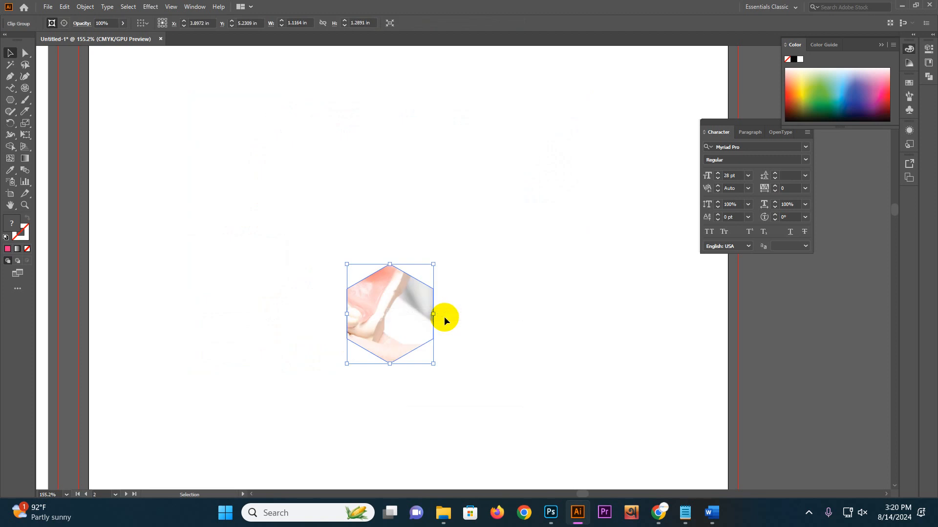
pyautogui.hotkey('ctrl', 'z')
pyautogui.click(610, 256)
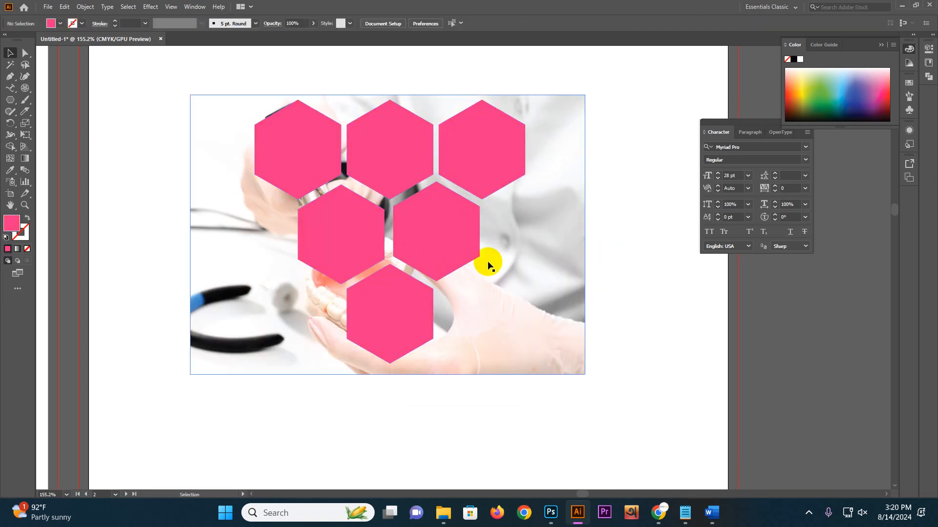
# Move the dental image below the honeycomb and group the six hexagons.
pyautogui.moveTo(541, 193)
pyautogui.mouseDown()
pyautogui.moveTo(504, 385)
pyautogui.moveTo(512, 473)
pyautogui.mouseUp()
pyautogui.moveTo(204, 94); pyautogui.dragTo(570, 330)
pyautogui.press('a')
pyautogui.press('v')
# Try to clip the image to the grouped hexagons, and undo back to ungrouped hexagons with the image below them.
pyautogui.moveTo(409, 426); pyautogui.dragTo(435, 137)
pyautogui.moveTo(147, 69); pyautogui.dragTo(411, 247)
pyautogui.rightClick(413, 249)
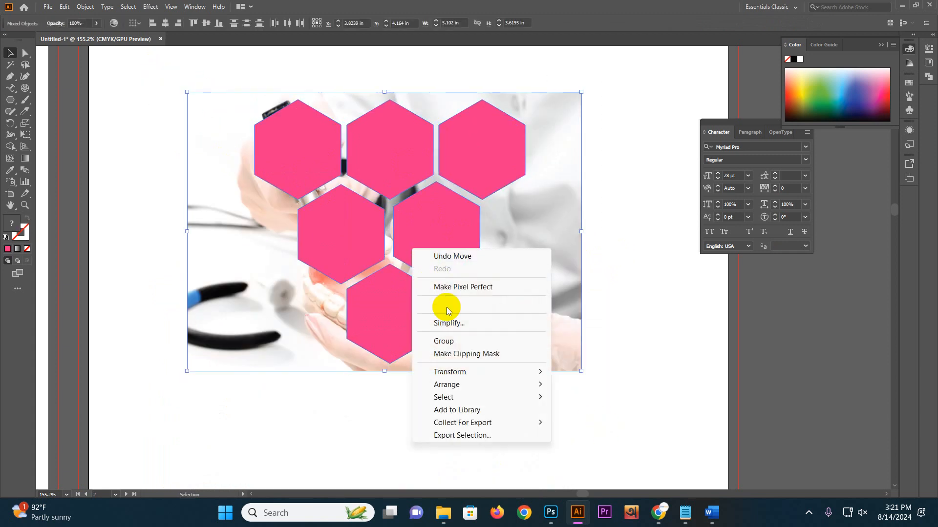
pyautogui.click(465, 356)
pyautogui.hotkey('ctrl', 'z')
pyautogui.hotkey('ctrl', 'z')
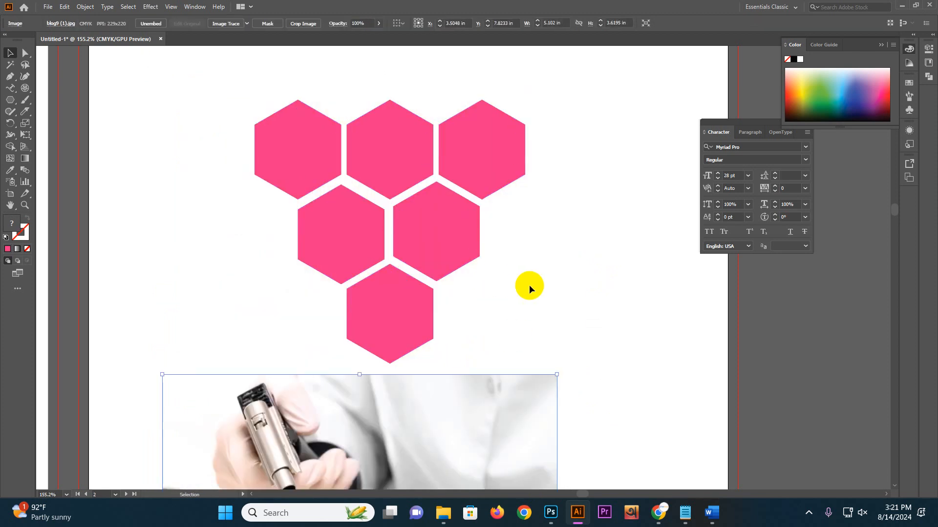
# Combine all six pink hexagons into one compound path.
pyautogui.click(529, 285)
pyautogui.click(444, 236)
pyautogui.click(570, 236)
pyautogui.click(319, 137)
pyautogui.click(391, 136)
pyautogui.click(464, 139)
pyautogui.moveTo(204, 79); pyautogui.dragTo(563, 344)
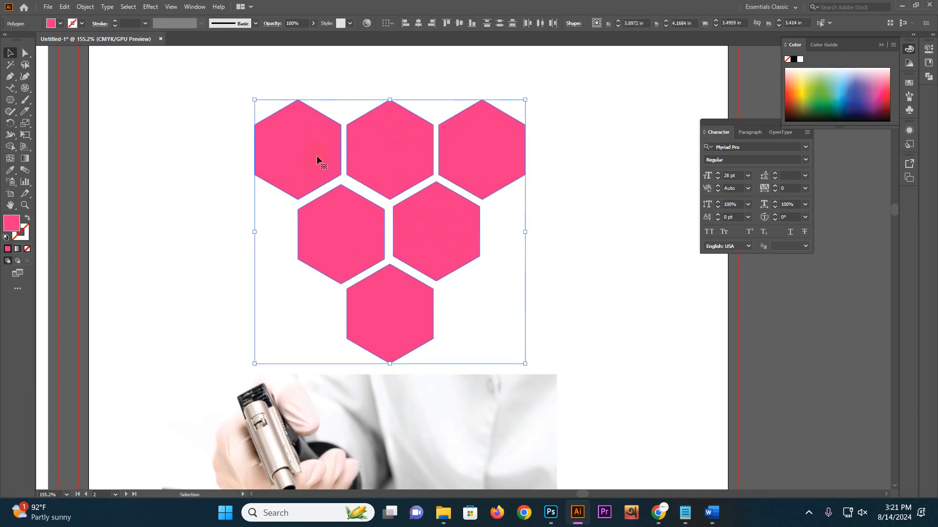
pyautogui.rightClick(380, 140)
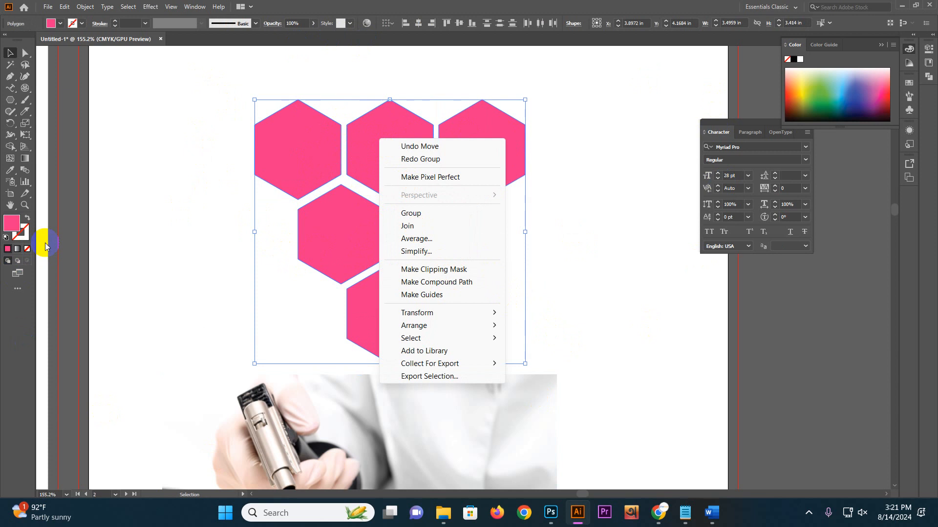
pyautogui.click(440, 285)
# Move the dental image behind the hexagon compound path and clip it to that path with a clipping mask.
pyautogui.moveTo(477, 425); pyautogui.dragTo(491, 142)
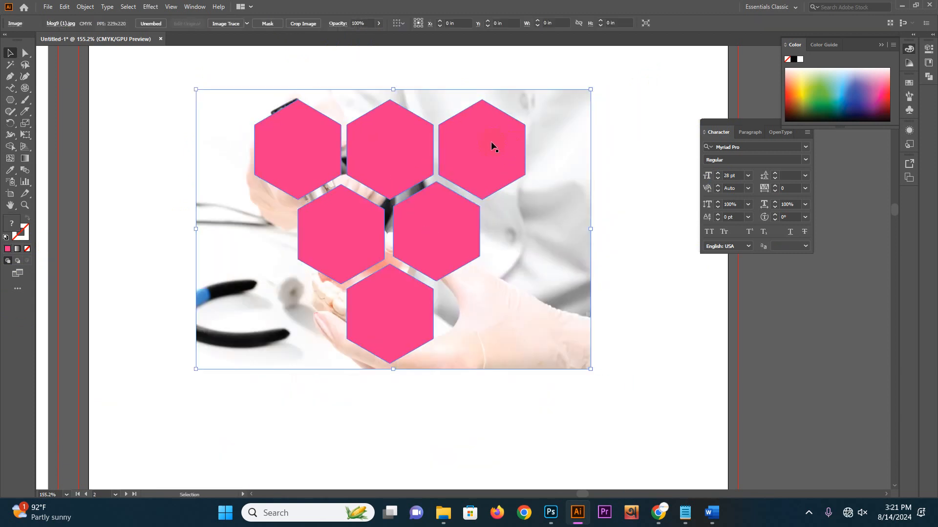
pyautogui.moveTo(158, 62); pyautogui.dragTo(670, 400)
pyautogui.rightClick(469, 283)
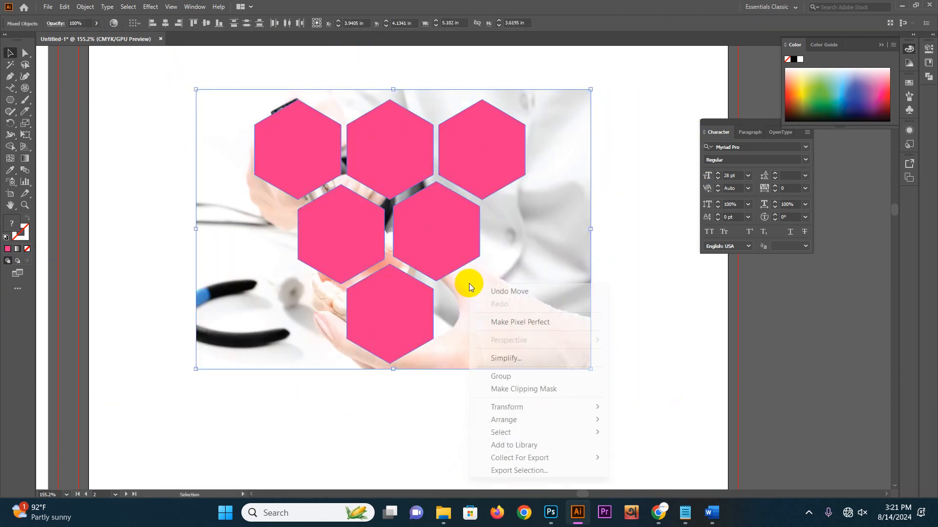
pyautogui.click(545, 389)
pyautogui.click(599, 320)
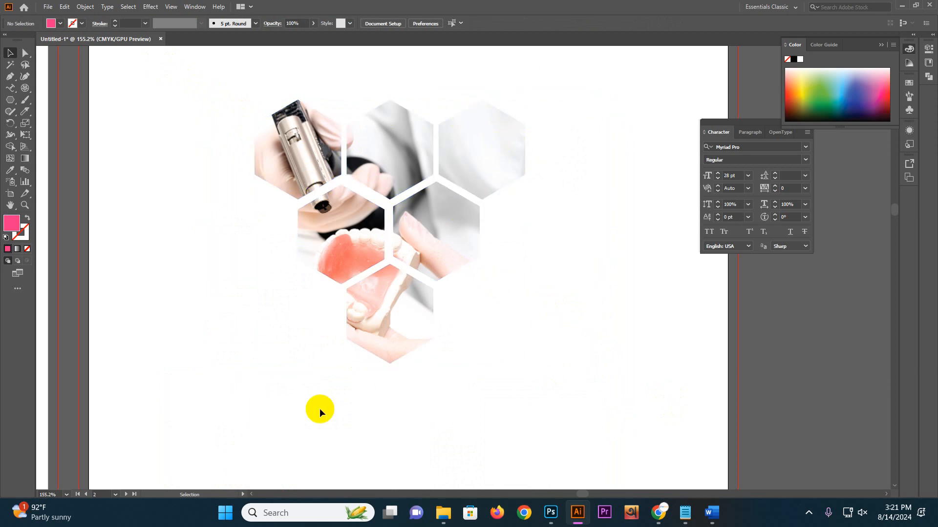
# Delete the clipped honeycomb image, the pink ellipse on the pasteboard and the blue rectangle on the first artboard.
pyautogui.click(451, 234)
pyautogui.press('Delete')
pyautogui.hotkey('ctrl', 'space')
pyautogui.moveTo(502, 242); pyautogui.dragTo(333, 207)
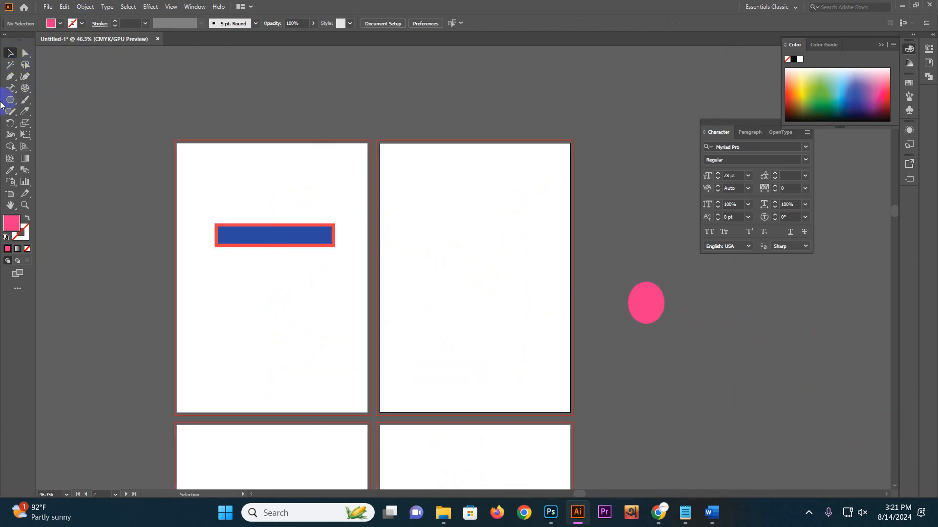
pyautogui.click(663, 311)
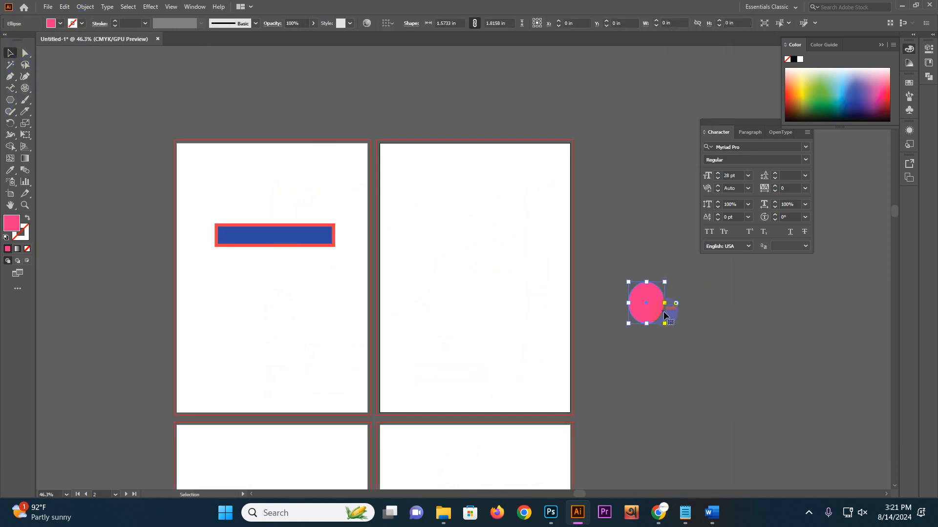
pyautogui.press('Delete')
pyautogui.moveTo(248, 195); pyautogui.dragTo(372, 288)
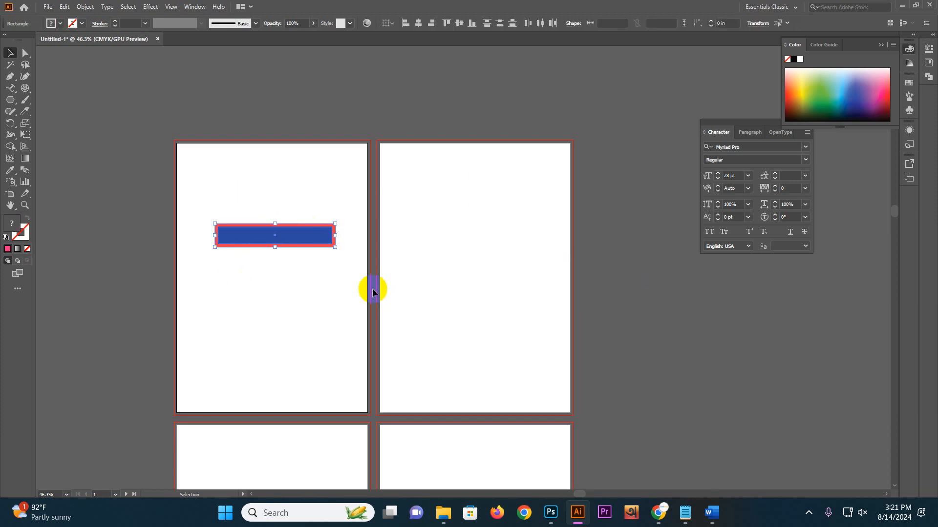
pyautogui.press('Delete')
pyautogui.moveTo(452, 185); pyautogui.dragTo(474, 187)
# Switch to the browser and examine the 35mm film reel frames vector page on Vecteezy.
pyautogui.hotkey('alt', 'Tab')
pyautogui.hotkey('alt', 'Tab')
pyautogui.hotkey('alt', 'Tab')
pyautogui.hotkey('alt', 'Tab')
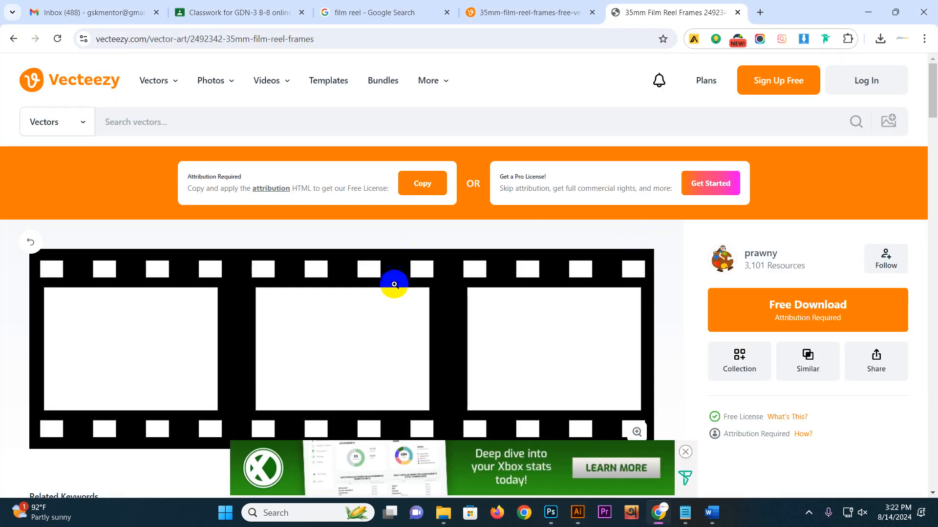
pyautogui.scroll(-5, 371, 303)
pyautogui.scroll(4, 356, 254)
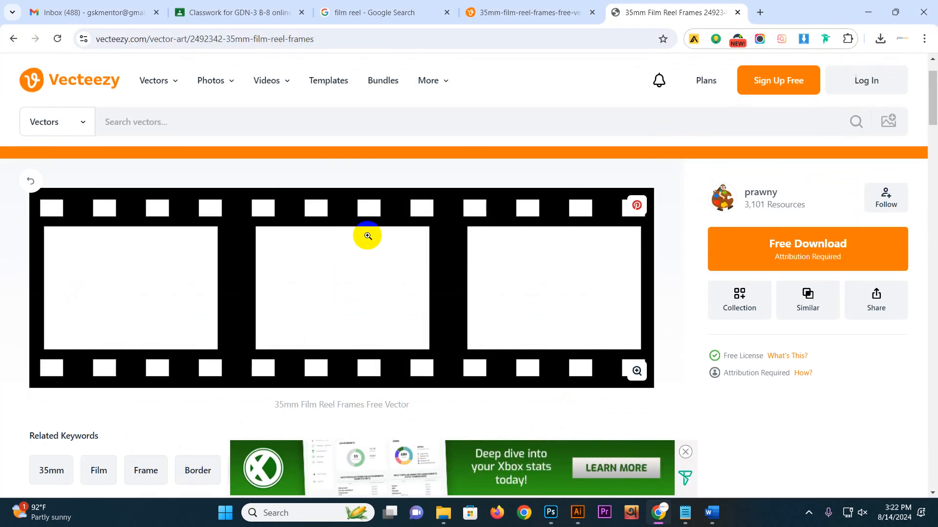
pyautogui.click(808, 513)
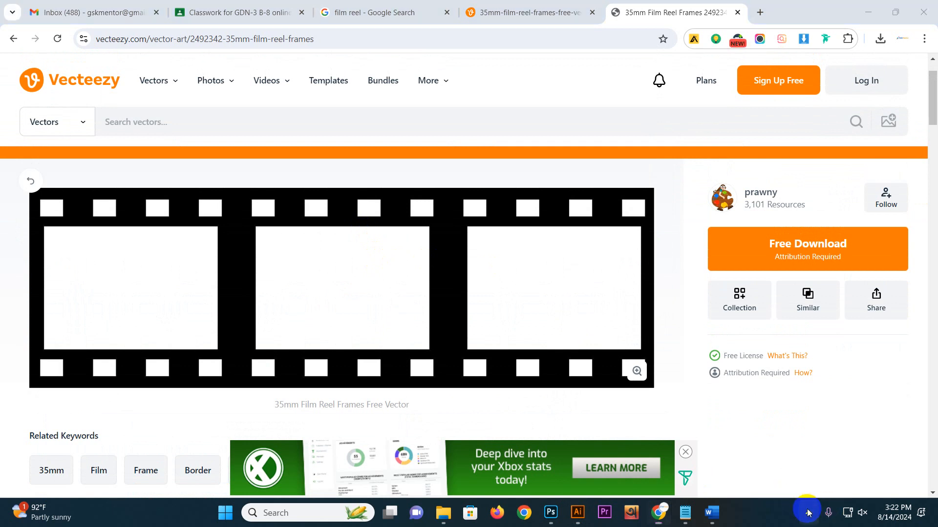
# Copy the film reel image from the browser, paste it into the Illustrator document and move it onto the pasteboard beside the second artboard.
pyautogui.click(530, 11)
pyautogui.rightClick(429, 235)
pyautogui.click(482, 302)
pyautogui.hotkey('alt', 'Tab')
pyautogui.hotkey('ctrl', 'v')
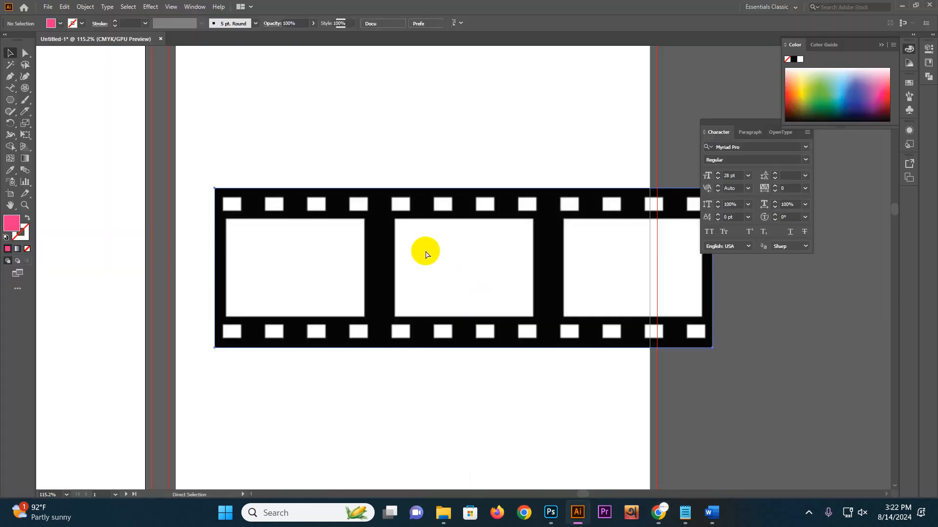
pyautogui.moveTo(538, 300); pyautogui.dragTo(681, 285)
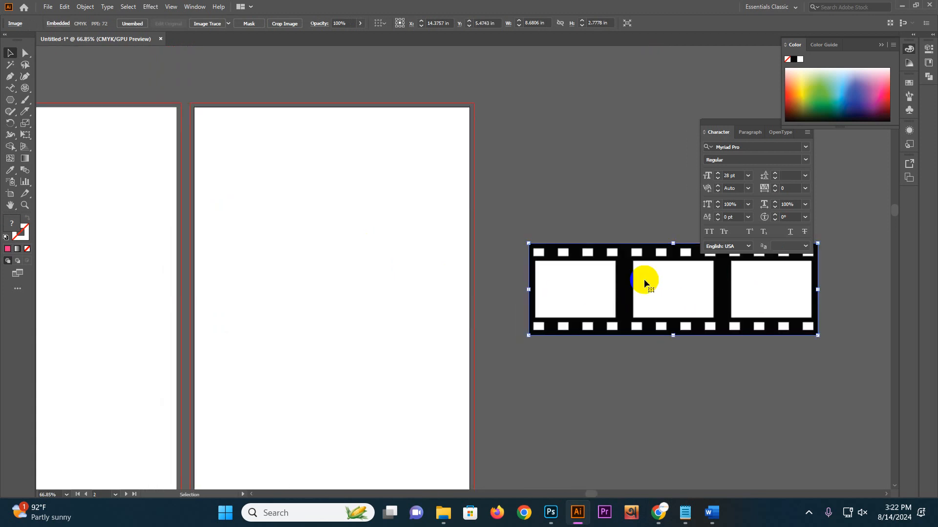
pyautogui.moveTo(372, 278); pyautogui.dragTo(445, 234)
pyautogui.moveTo(619, 272); pyautogui.dragTo(590, 277)
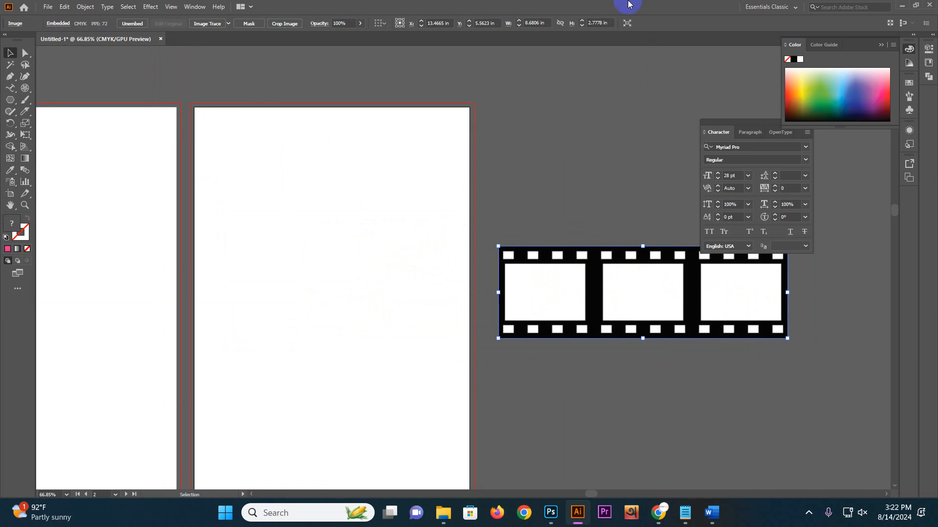
# Draw a straight vertical line about 10.4 in long down the second artboard with the Pen tool and select it.
pyautogui.click(11, 76)
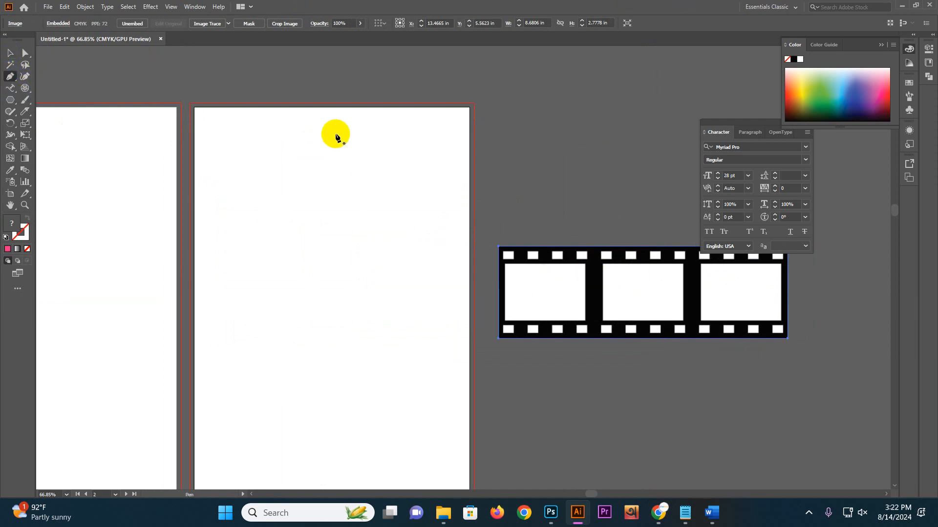
pyautogui.click(327, 124)
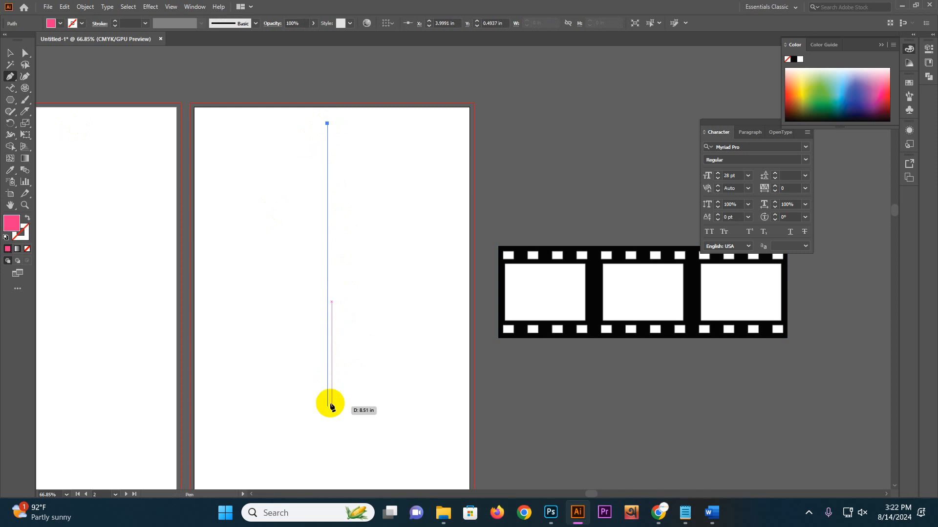
pyautogui.keyDown('shift'); pyautogui.click(327, 470); pyautogui.keyUp('shift')
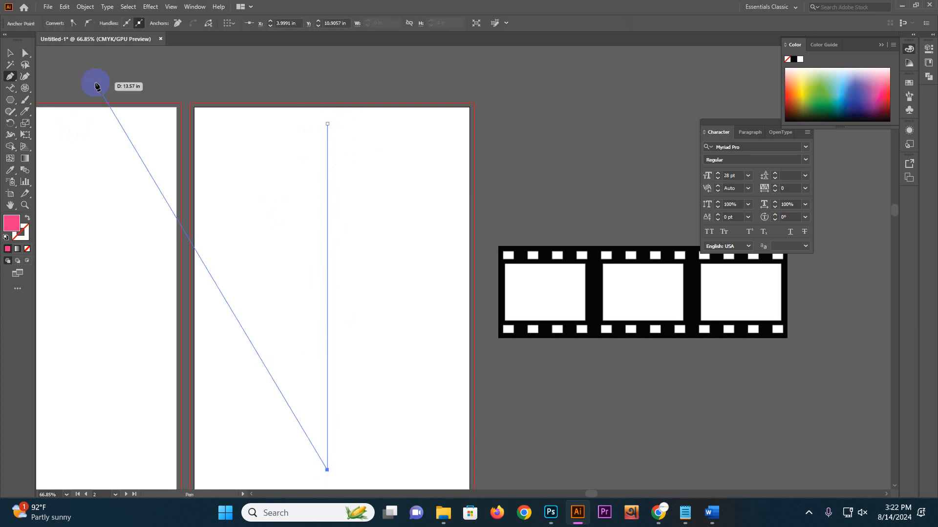
pyautogui.click(10, 53)
pyautogui.moveTo(267, 142); pyautogui.dragTo(383, 234)
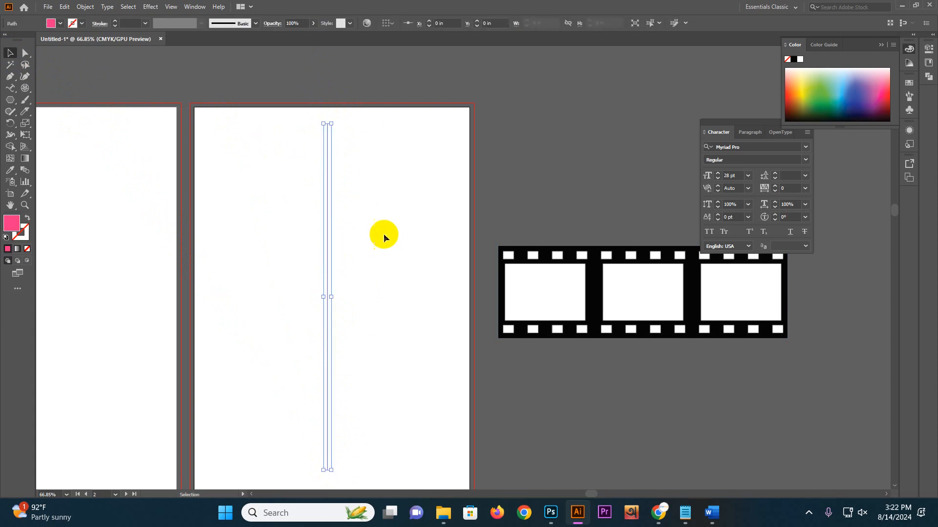
# Set the vertical line's fill to none and its stroke colour to black.
pyautogui.click(61, 23)
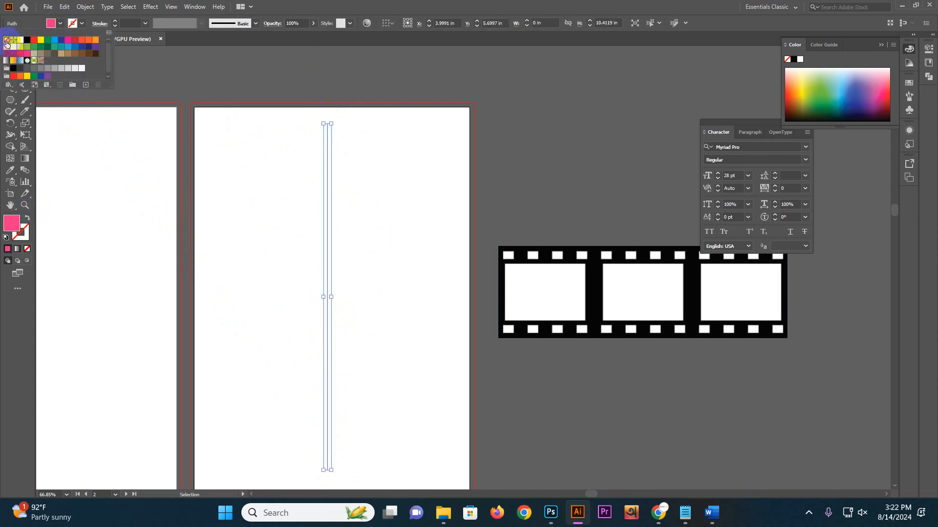
pyautogui.click(6, 42)
pyautogui.click(76, 22)
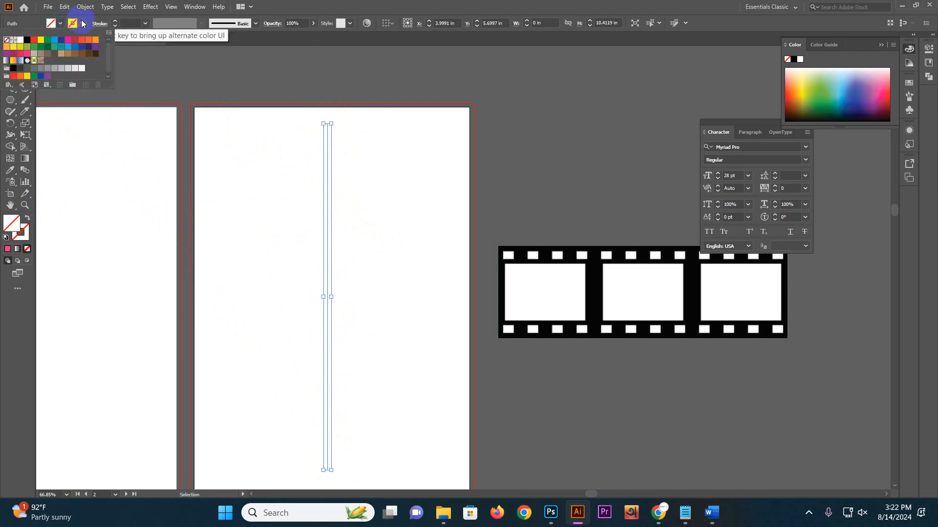
pyautogui.click(27, 41)
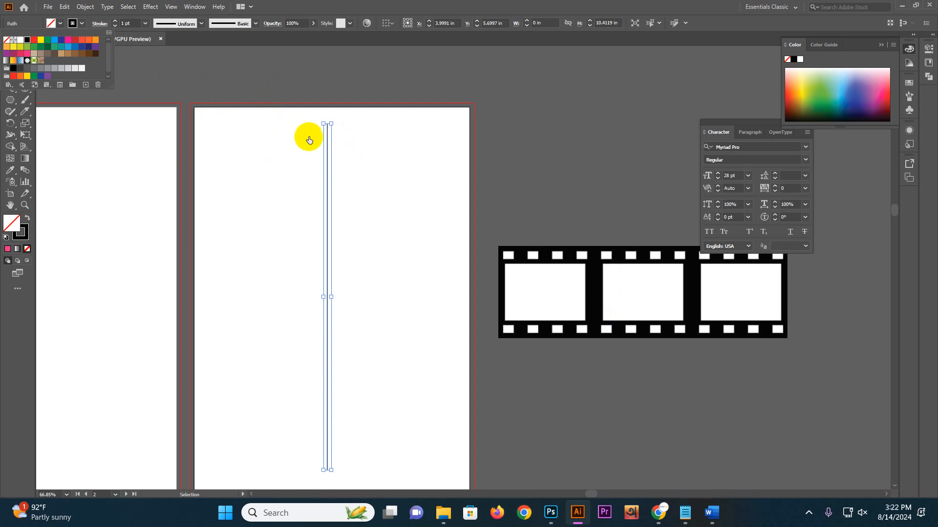
pyautogui.click(341, 8)
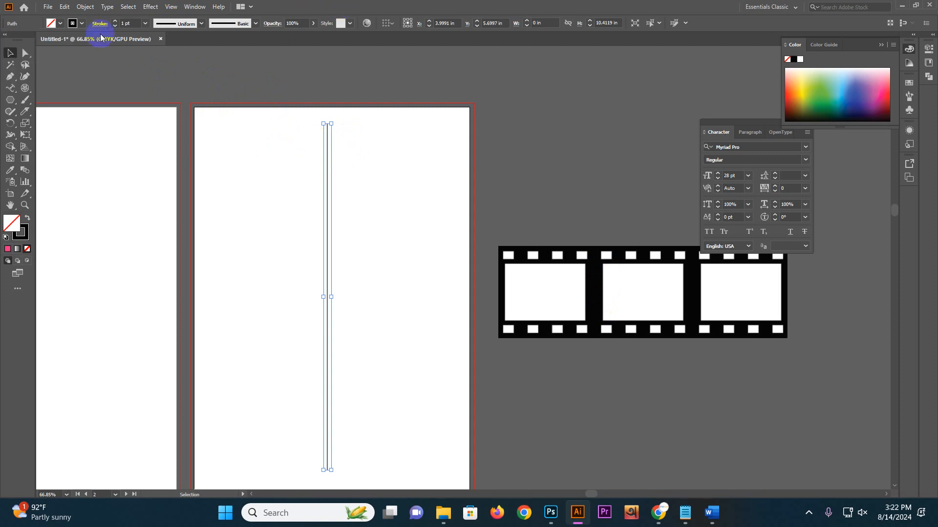
# Set the vertical line's stroke weight to 200 pt.
pyautogui.click(125, 22)
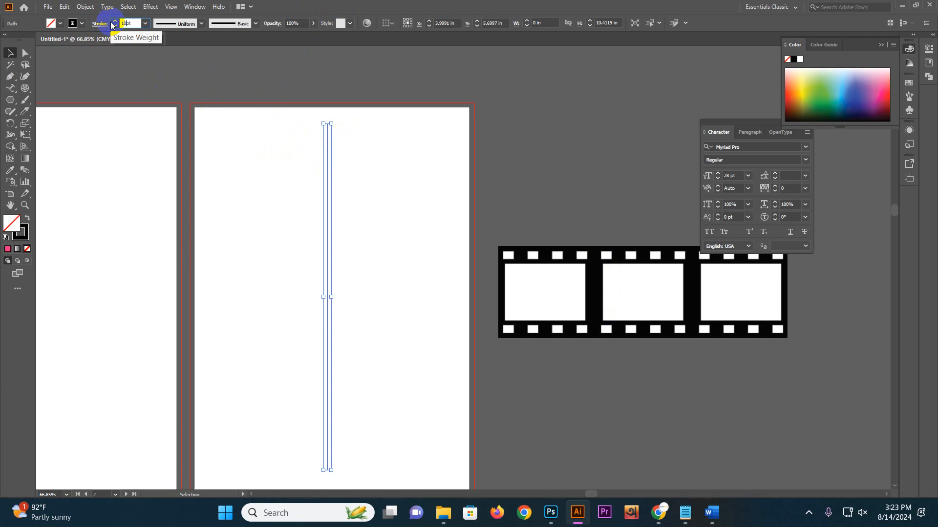
pyautogui.write('200')
pyautogui.press('Return')
pyautogui.click(361, 264)
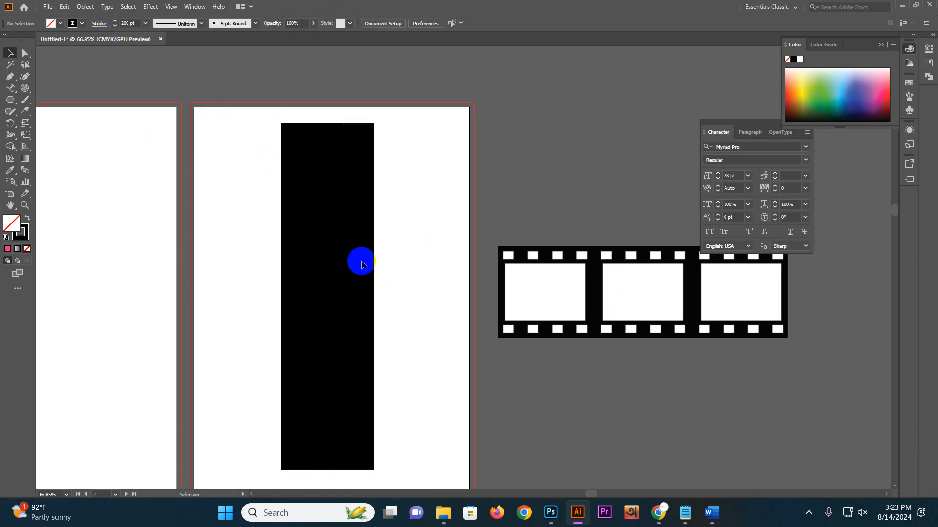
pyautogui.scroll(-2, 344, 239)
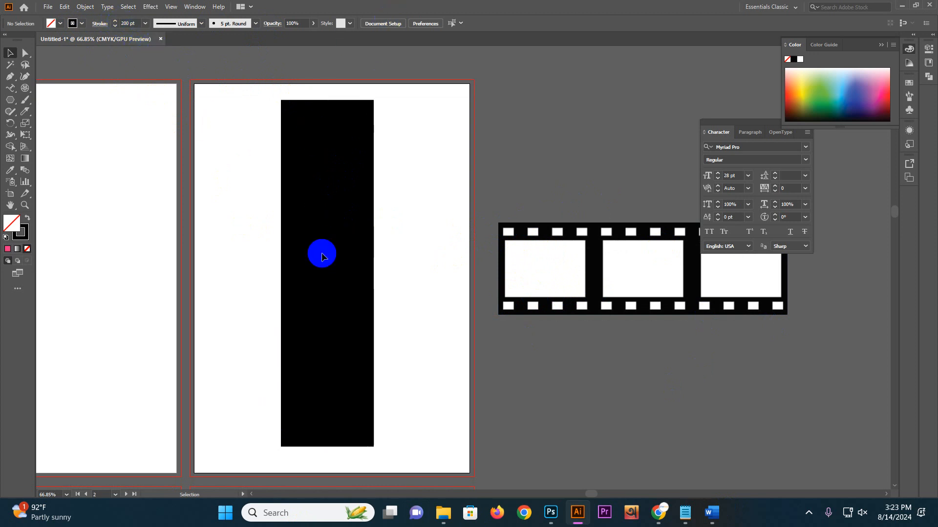
# Move the film reel image farther out on the pasteboard, reselect the thick line and close the Character panel.
pyautogui.moveTo(517, 261); pyautogui.dragTo(493, 292)
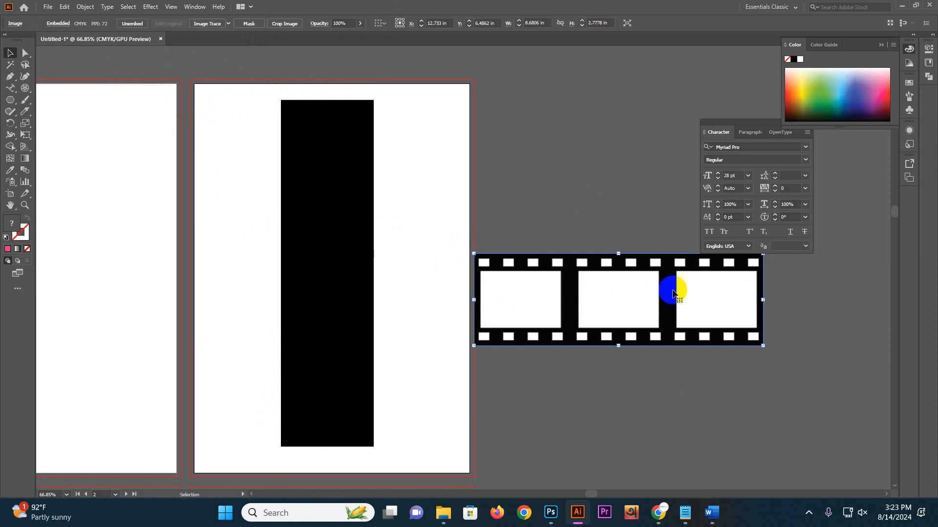
pyautogui.moveTo(551, 300); pyautogui.dragTo(754, 320)
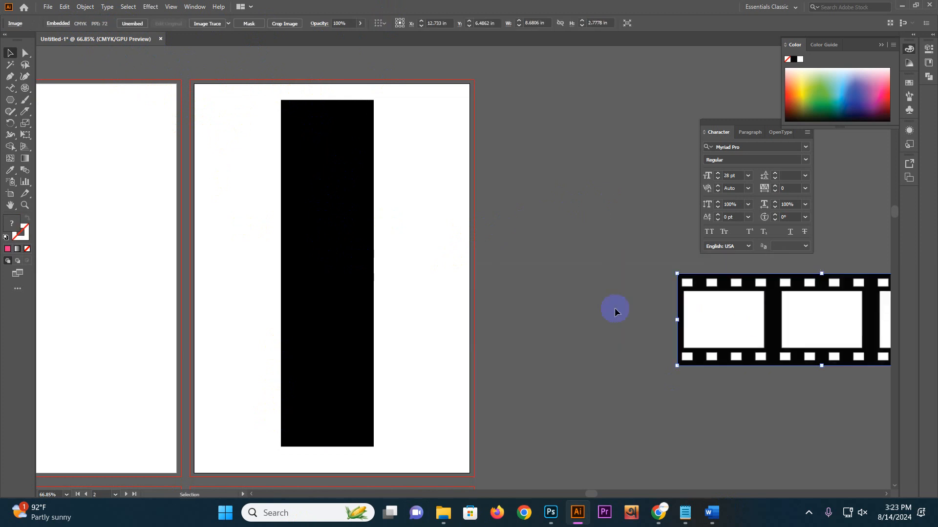
pyautogui.moveTo(227, 90); pyautogui.dragTo(421, 407)
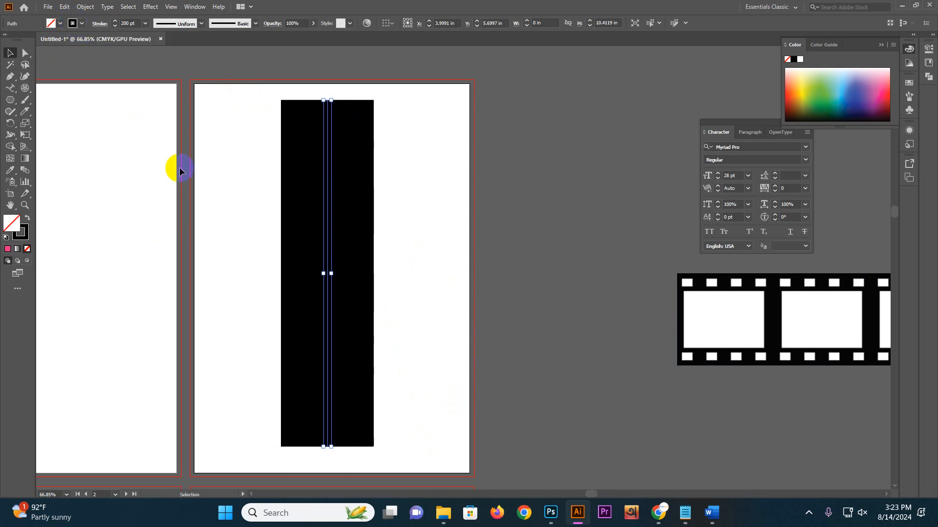
pyautogui.click(129, 23)
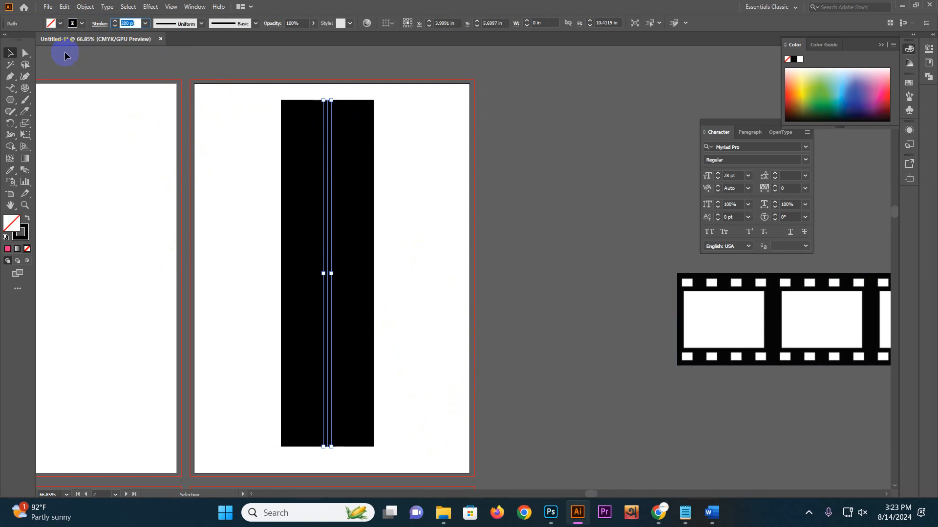
pyautogui.click(74, 23)
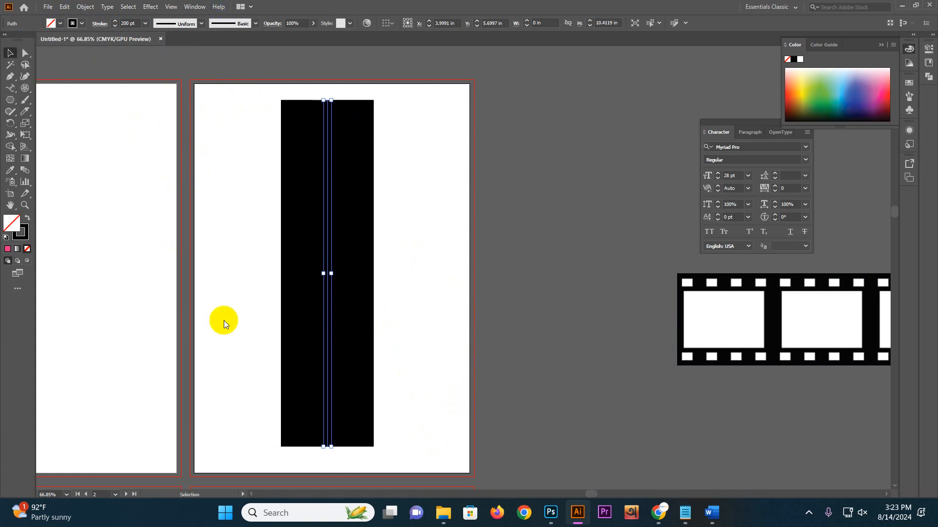
pyautogui.moveTo(746, 124); pyautogui.dragTo(715, 113)
pyautogui.click(710, 113)
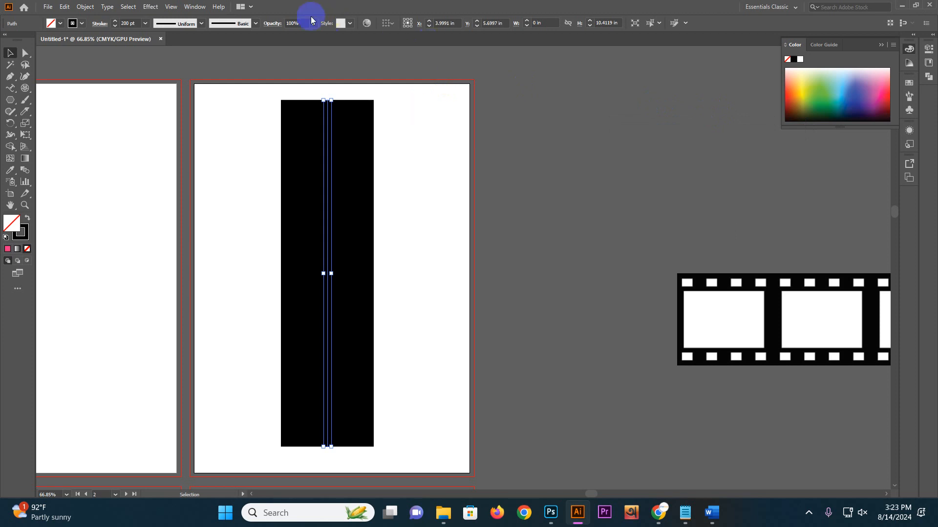
# Show the Stroke panel with its full options and place it beside the second artboard.
pyautogui.click(195, 7)
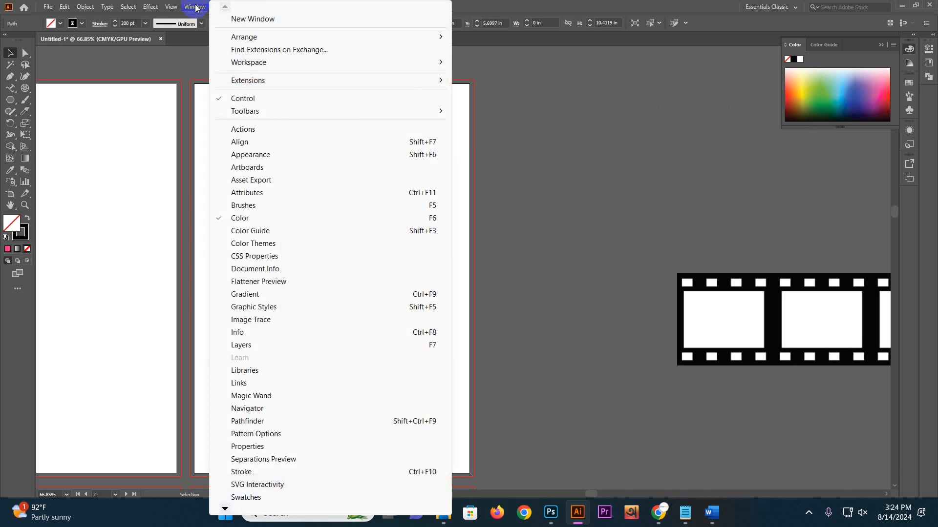
pyautogui.click(248, 475)
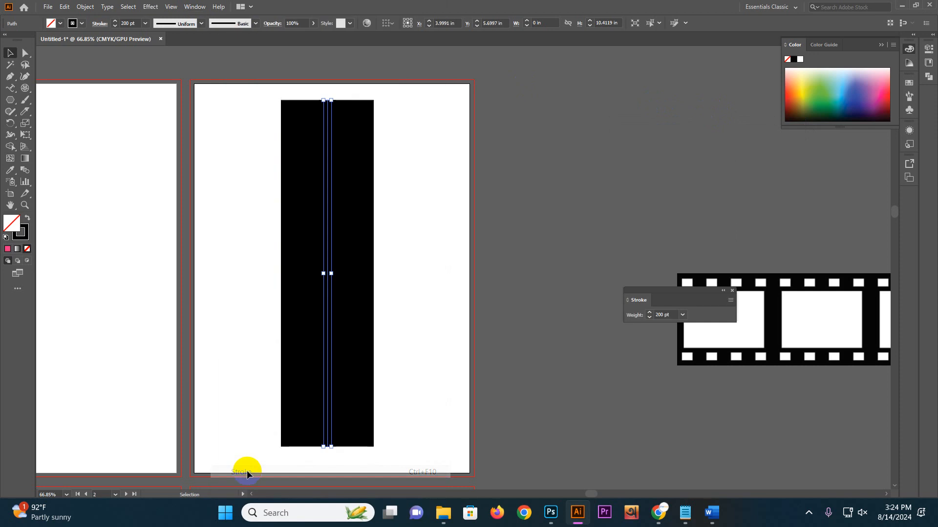
pyautogui.moveTo(652, 289); pyautogui.dragTo(507, 83)
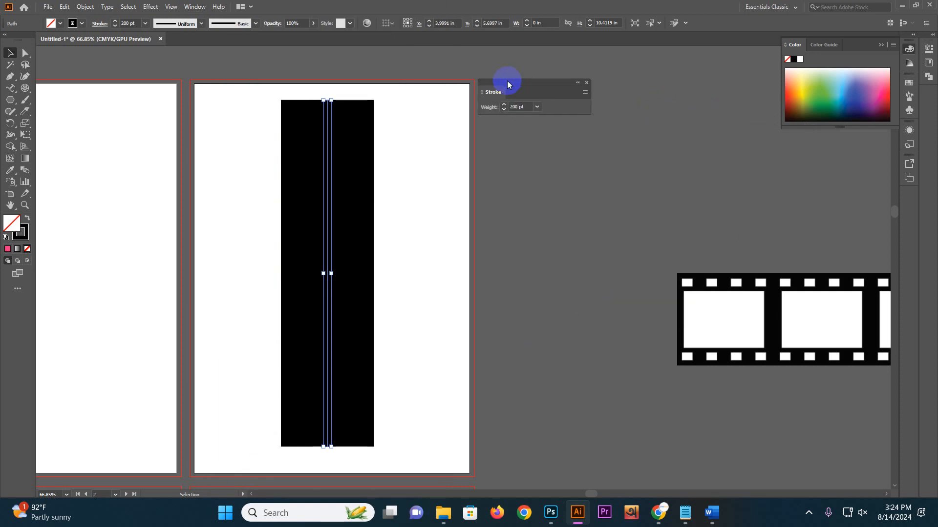
pyautogui.click(487, 107)
pyautogui.click(585, 93)
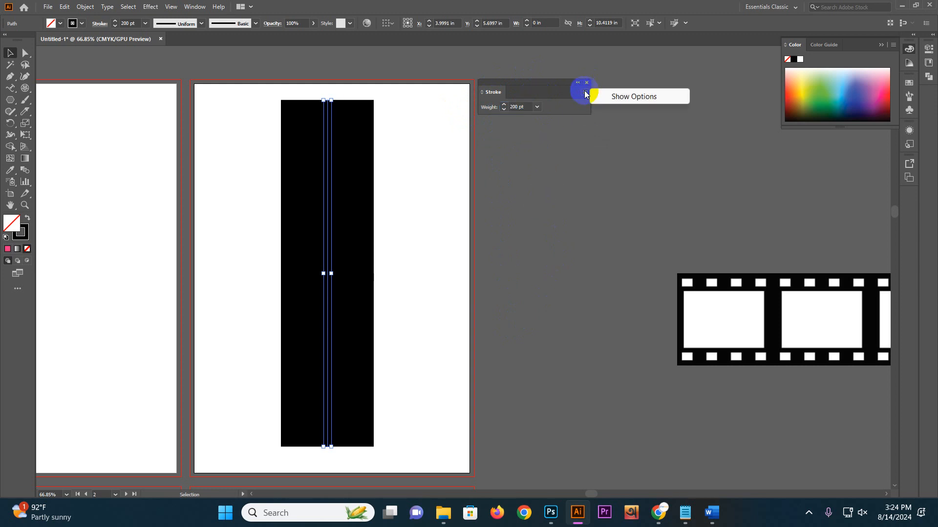
pyautogui.click(654, 99)
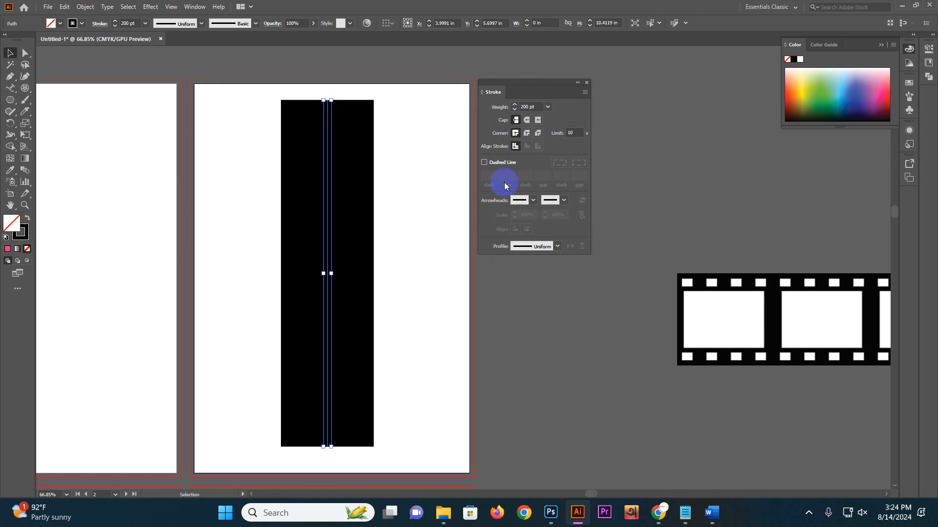
pyautogui.moveTo(526, 81); pyautogui.dragTo(547, 86)
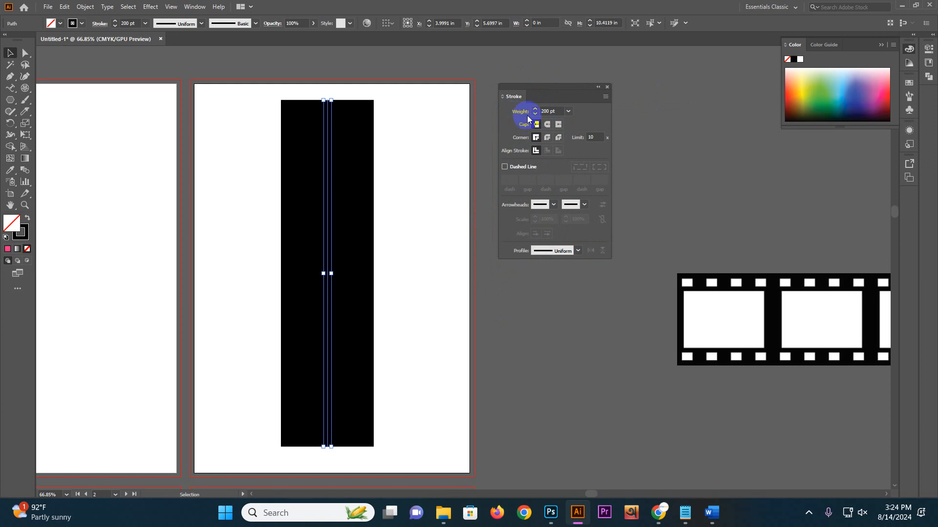
# Try the round and projecting caps on the thick line and return it to the butt cap.
pyautogui.click(513, 111)
pyautogui.click(547, 125)
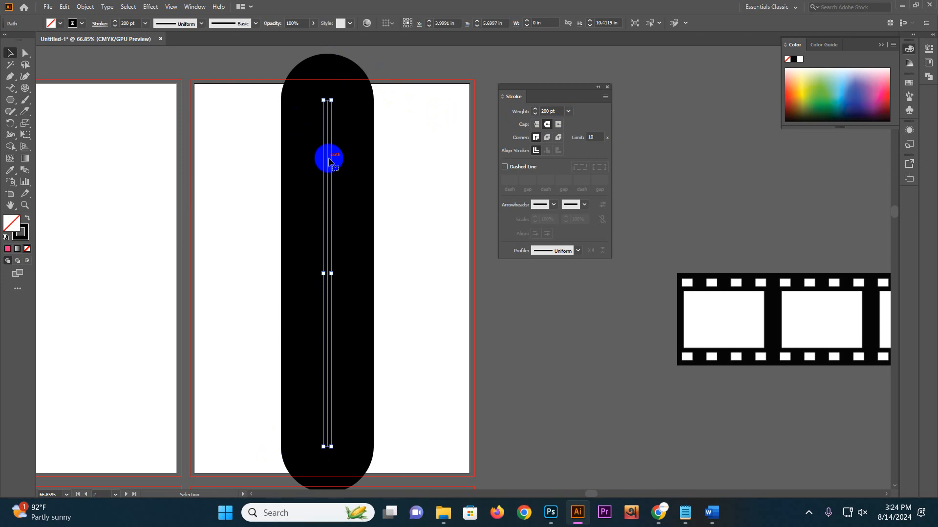
pyautogui.click(547, 137)
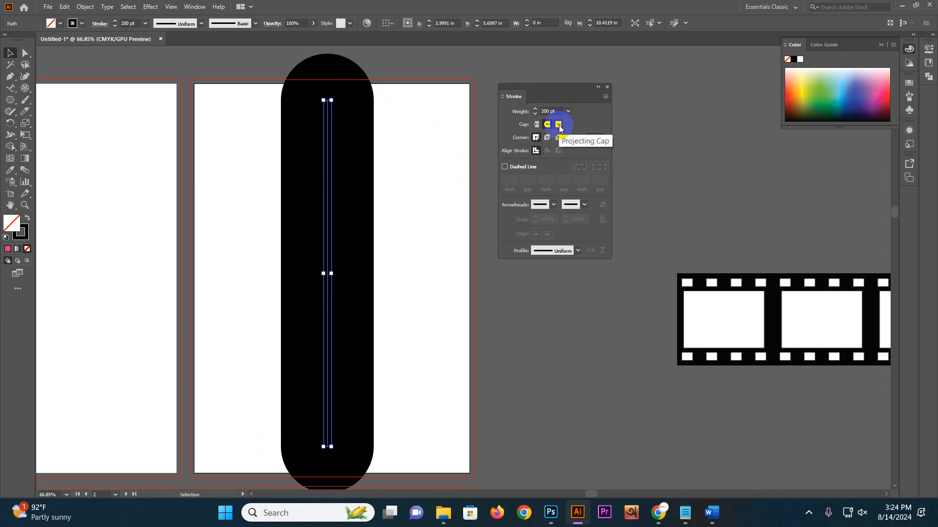
pyautogui.click(558, 125)
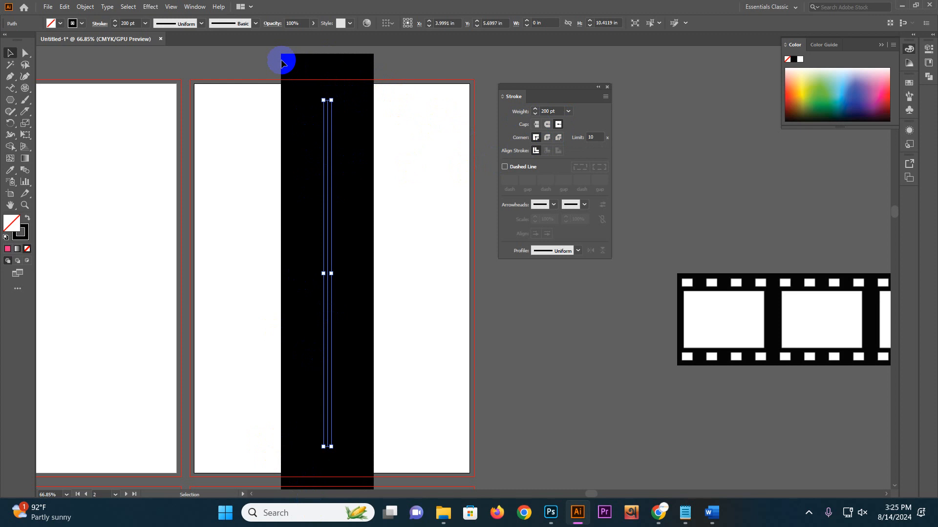
pyautogui.click(536, 125)
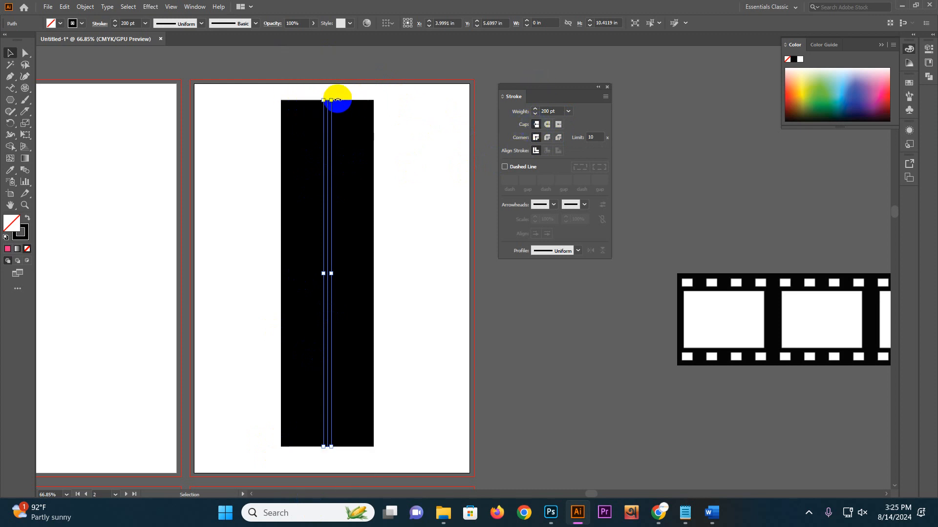
pyautogui.click(559, 125)
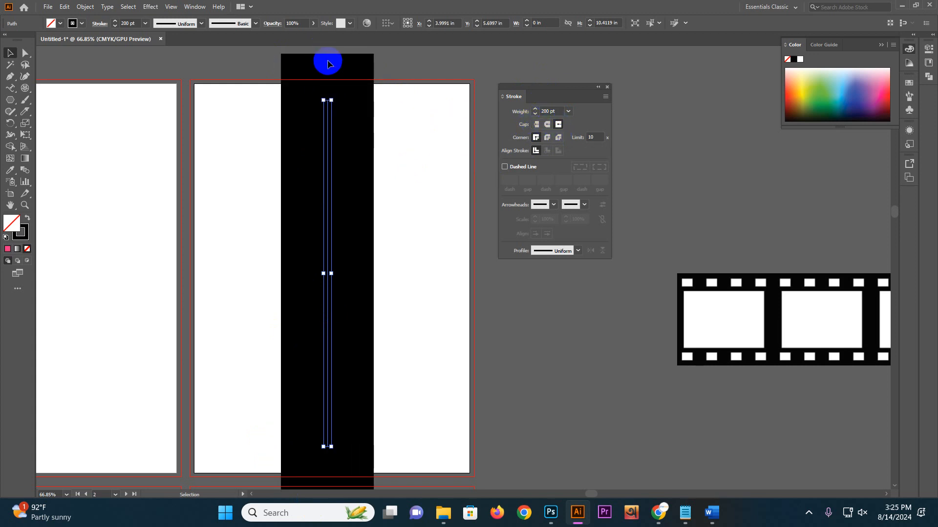
pyautogui.click(536, 125)
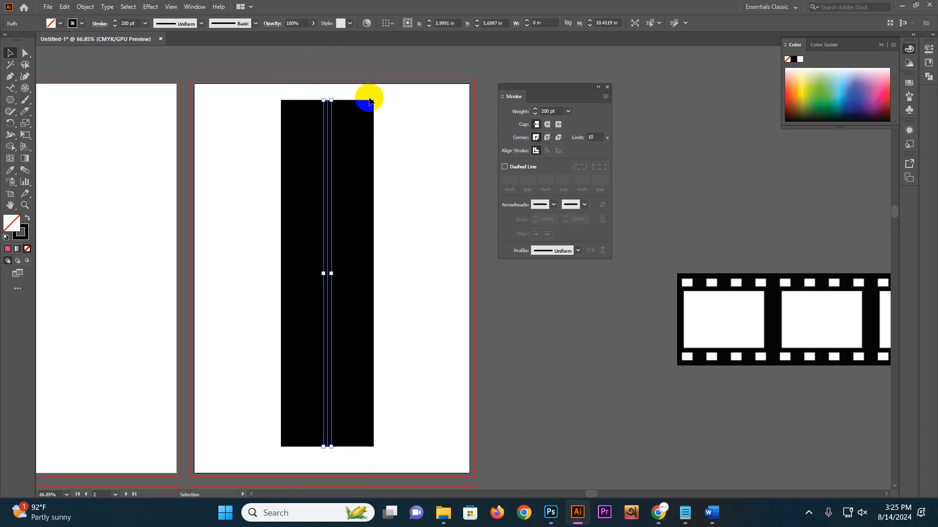
# Try the round and bevel corner joins with other caps on the thick line, restoring the miter join and butt cap.
pyautogui.click(546, 138)
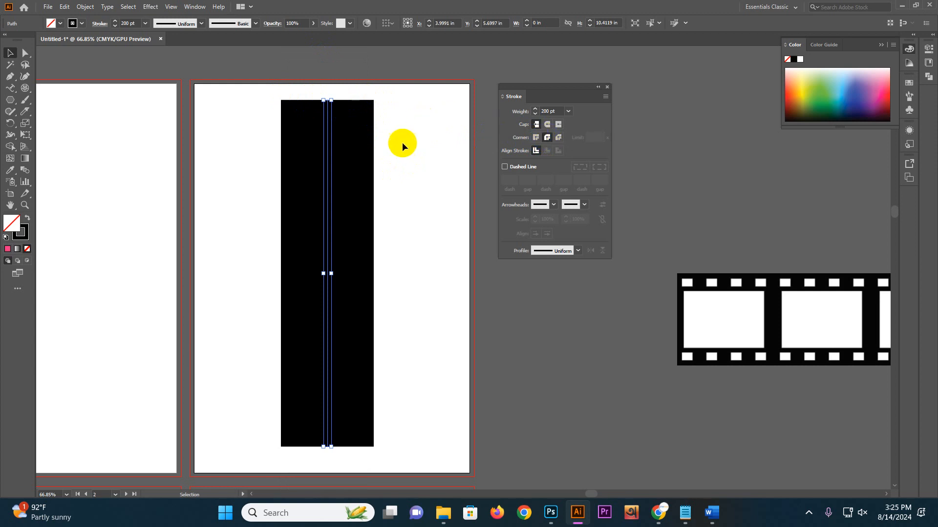
pyautogui.click(547, 125)
pyautogui.click(558, 125)
pyautogui.click(558, 137)
pyautogui.click(548, 138)
pyautogui.click(536, 138)
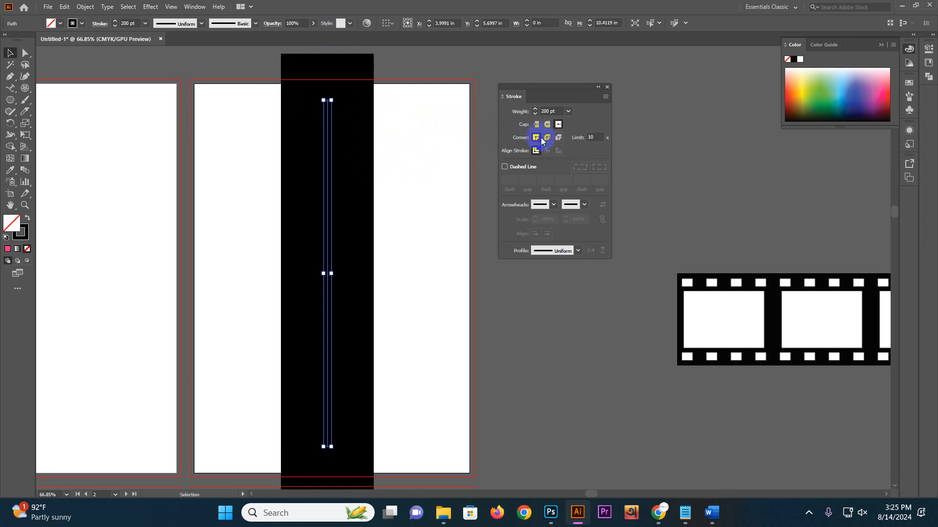
pyautogui.click(536, 125)
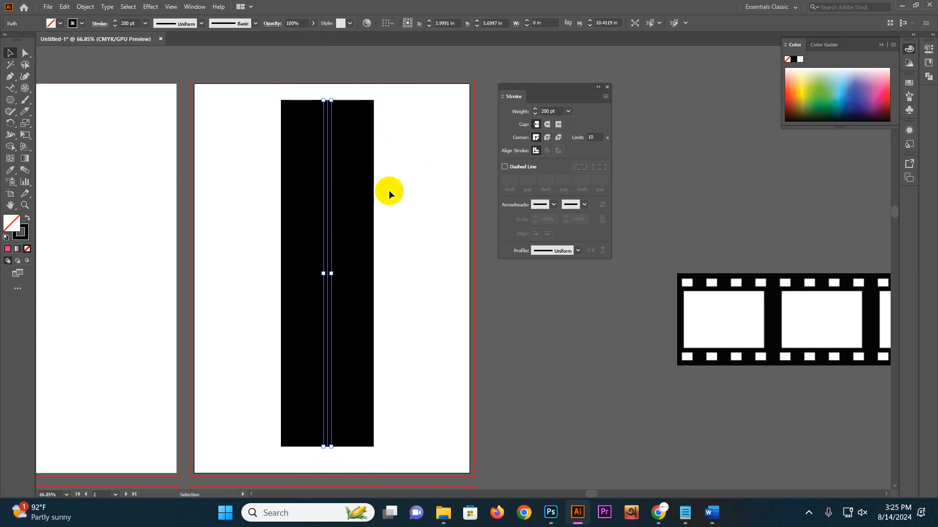
# Draw a rectangle about 6.45 × 3.93 in on the empty pasteboard and try the round and bevel corner joins on it.
pyautogui.click(402, 163)
pyautogui.moveTo(534, 289); pyautogui.dragTo(196, 350)
pyautogui.moveTo(10, 100); pyautogui.dragTo(36, 98)
pyautogui.moveTo(198, 116); pyautogui.dragTo(412, 247)
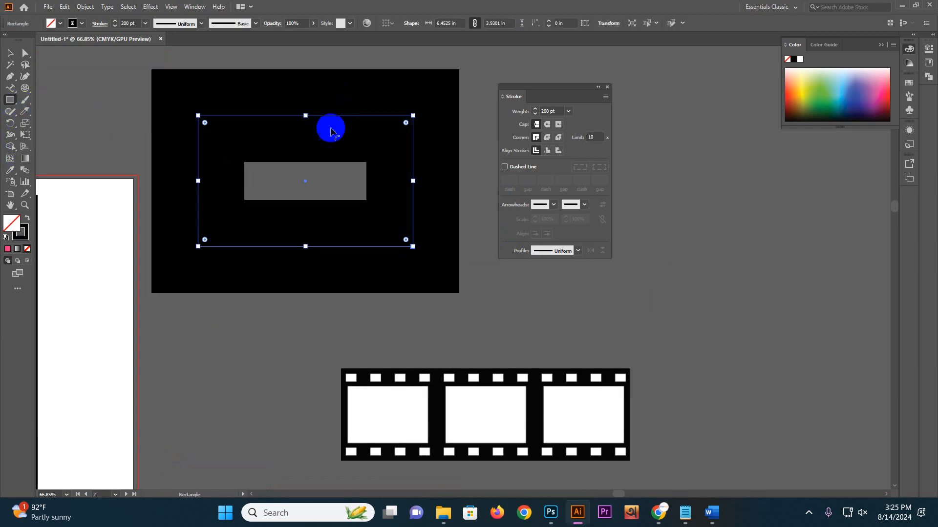
pyautogui.click(547, 137)
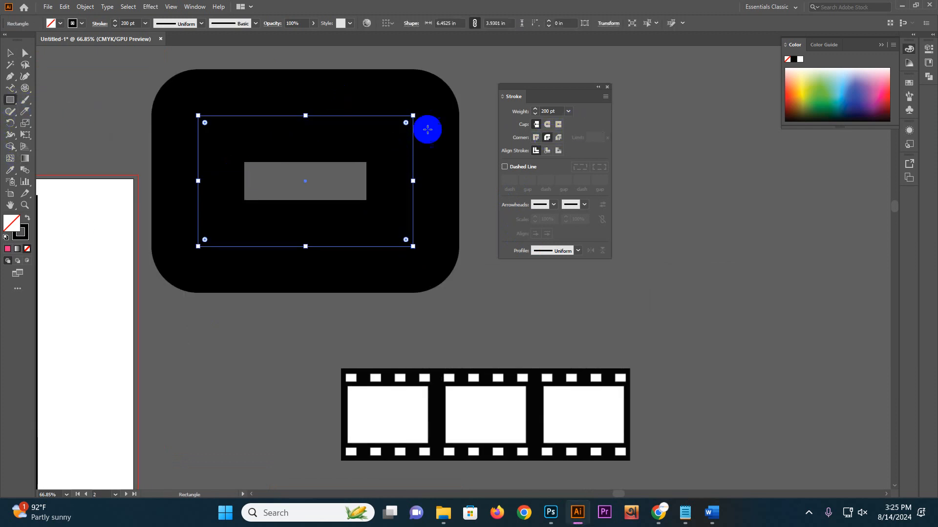
pyautogui.click(558, 137)
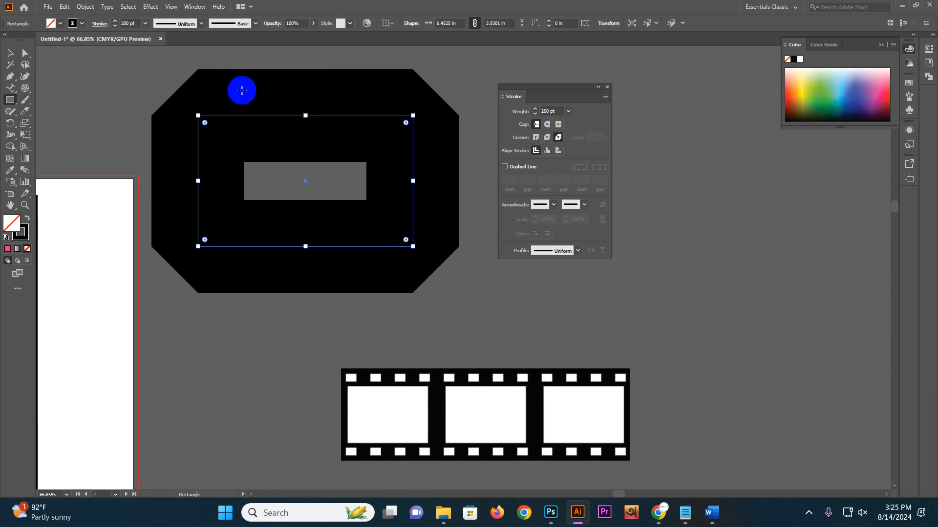
# Try the inside and outside stroke alignments on the pasteboard rectangle and delete it.
pyautogui.click(547, 152)
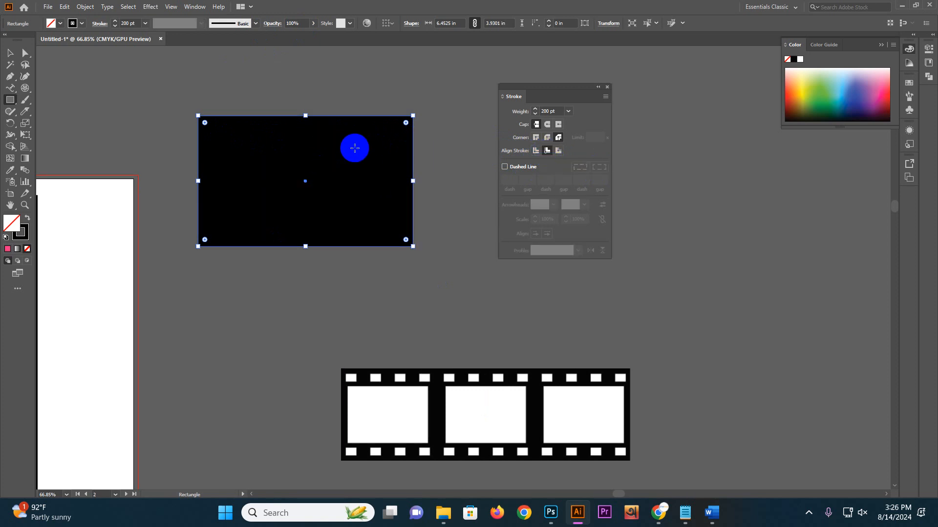
pyautogui.click(559, 151)
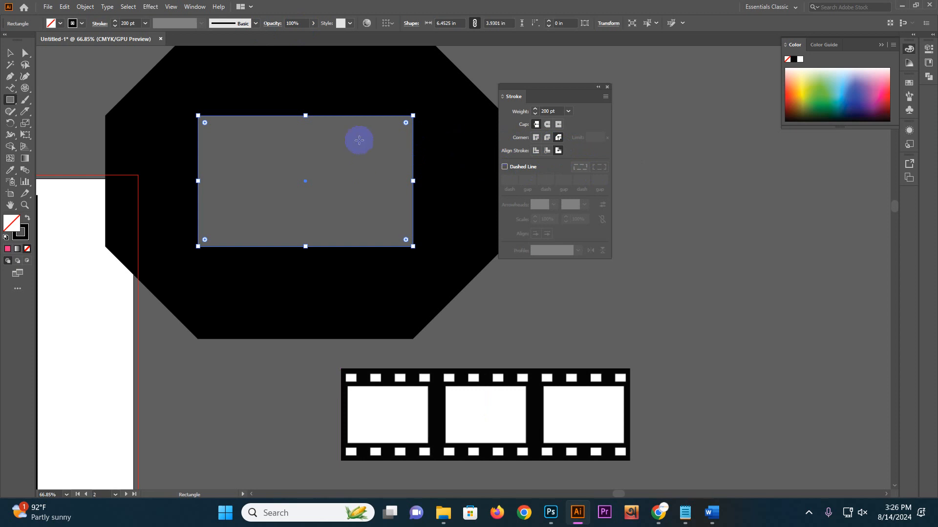
pyautogui.click(10, 52)
pyautogui.press('Delete')
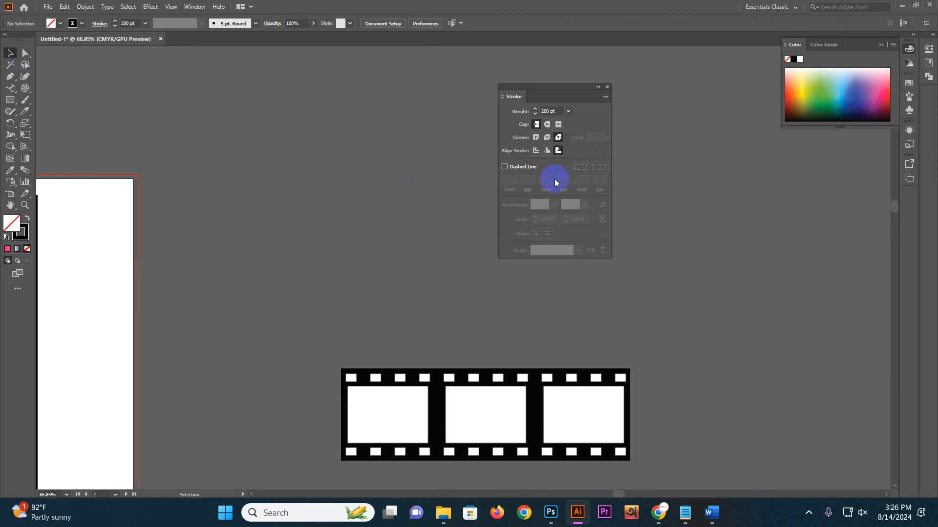
# Reselect the thick black line on the second artboard and move the Stroke panel slightly closer to it.
pyautogui.moveTo(208, 237); pyautogui.dragTo(429, 175)
pyautogui.moveTo(151, 216); pyautogui.dragTo(337, 268)
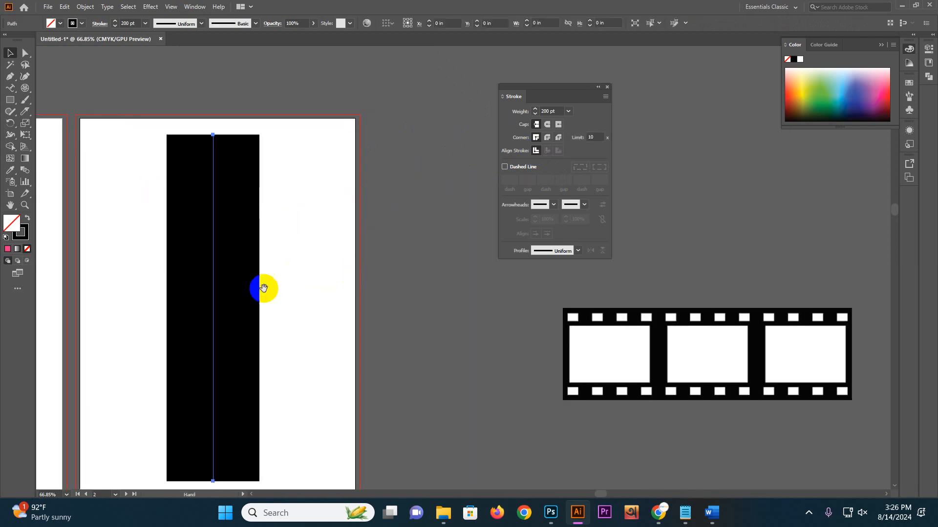
pyautogui.moveTo(238, 285); pyautogui.dragTo(293, 254)
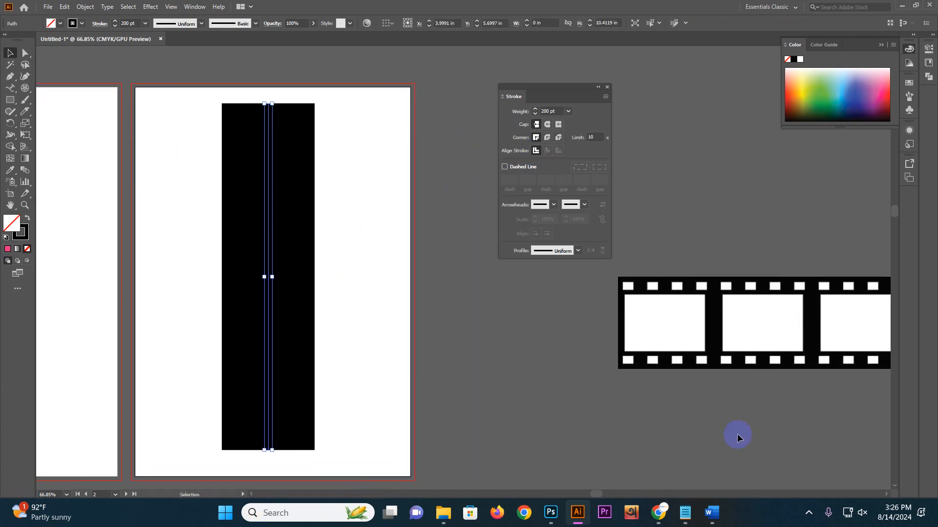
pyautogui.click(191, 159)
pyautogui.moveTo(179, 142)
pyautogui.mouseDown()
pyautogui.moveTo(376, 303)
pyautogui.moveTo(397, 346)
pyautogui.mouseUp()
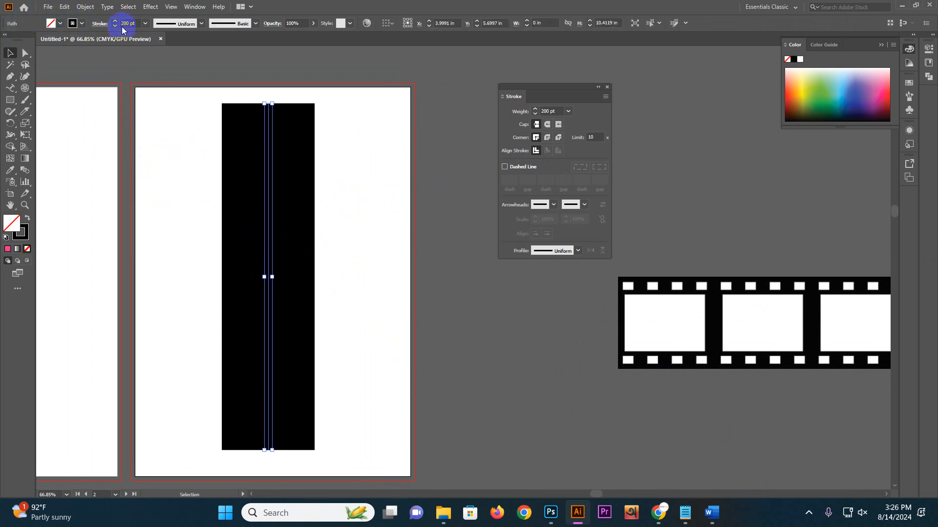
pyautogui.click(136, 23)
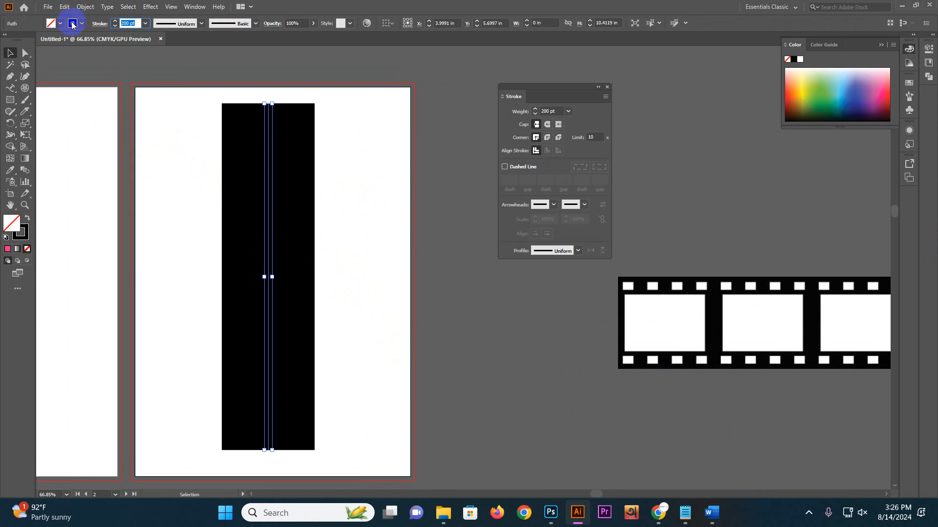
pyautogui.moveTo(564, 95); pyautogui.dragTo(544, 76)
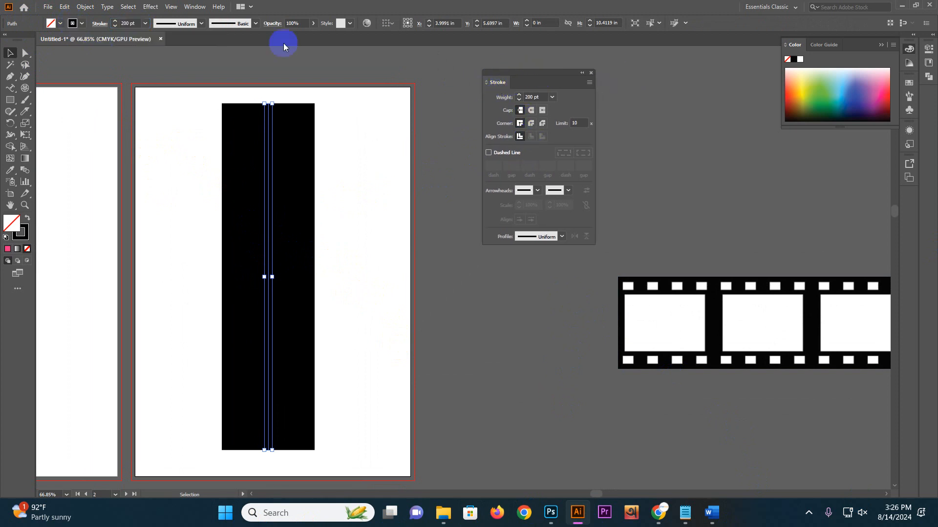
# Hide the Stroke panel's extra options and show them again.
pyautogui.click(182, 8)
pyautogui.click(239, 345)
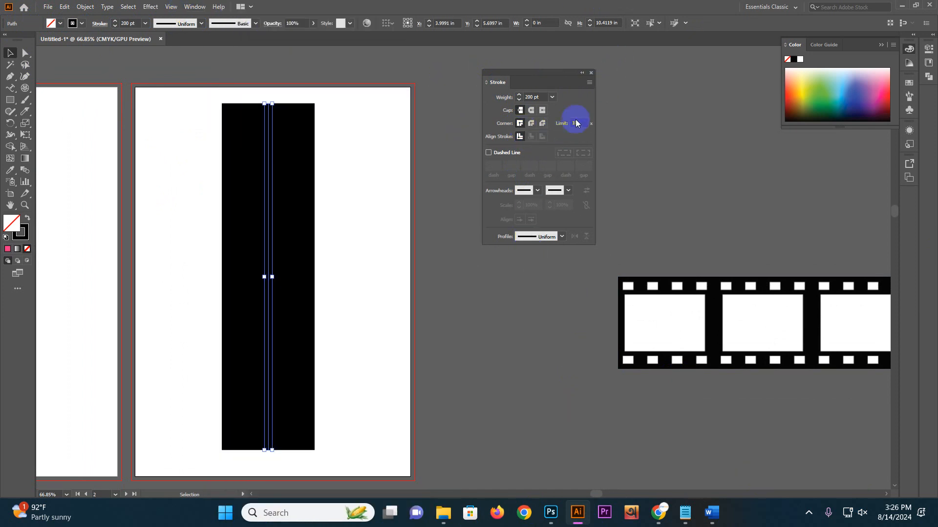
pyautogui.click(588, 84)
pyautogui.click(632, 88)
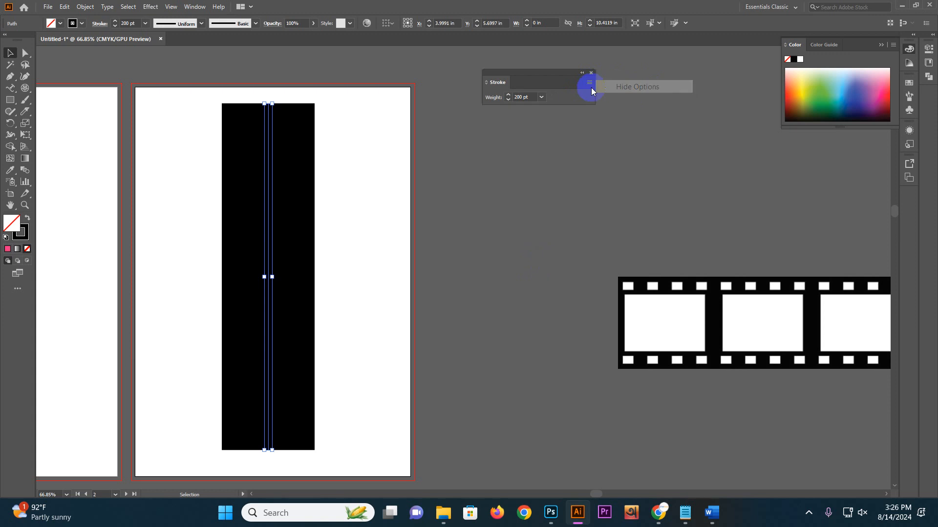
pyautogui.click(589, 84)
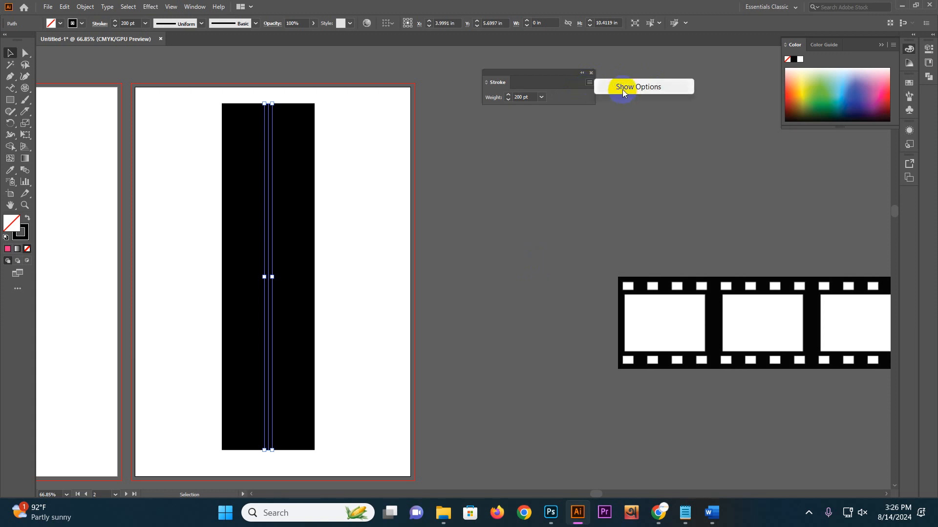
pyautogui.click(623, 93)
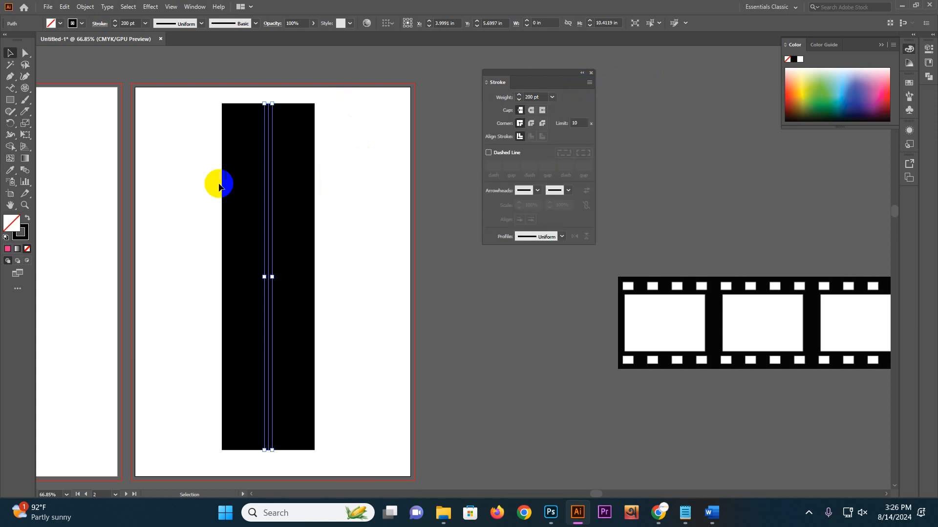
# Duplicate the thick black line in place and set the front copy's stroke color to white.
pyautogui.click(15, 55)
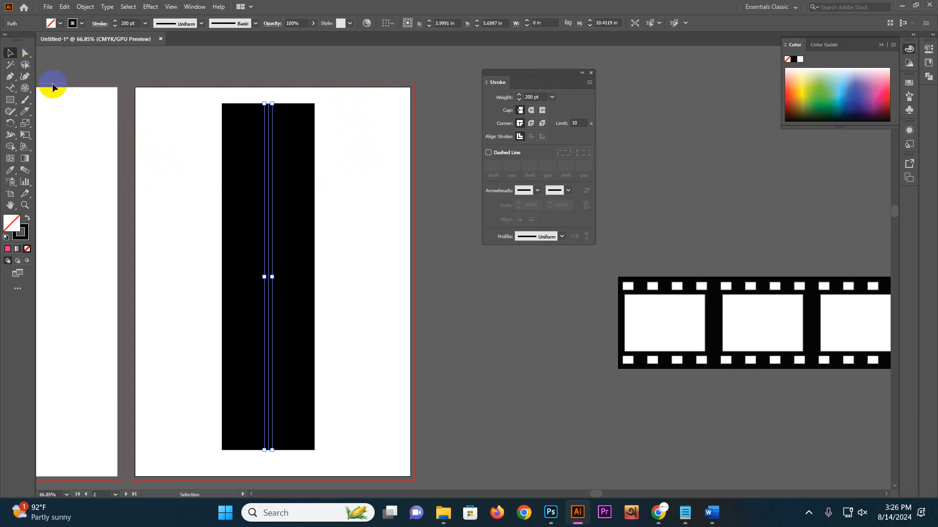
pyautogui.moveTo(163, 111); pyautogui.dragTo(459, 368)
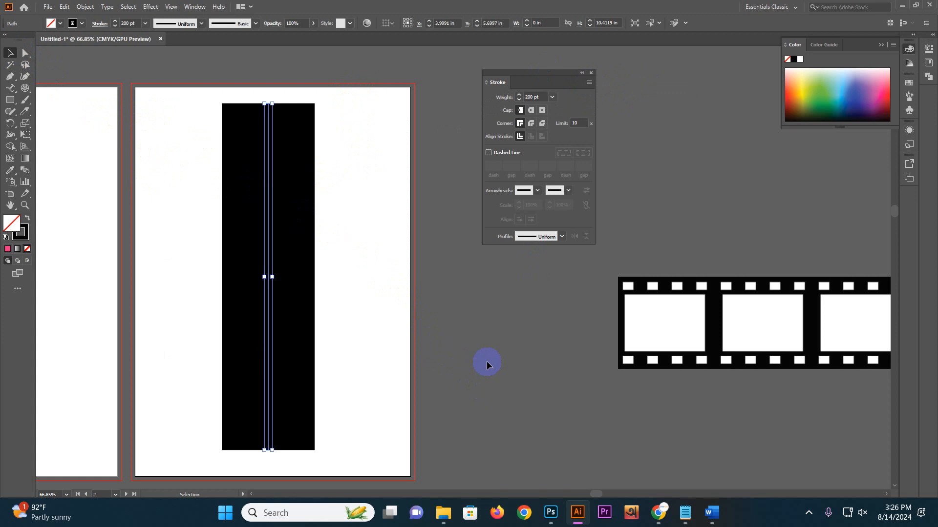
pyautogui.press('a')
pyautogui.press('v')
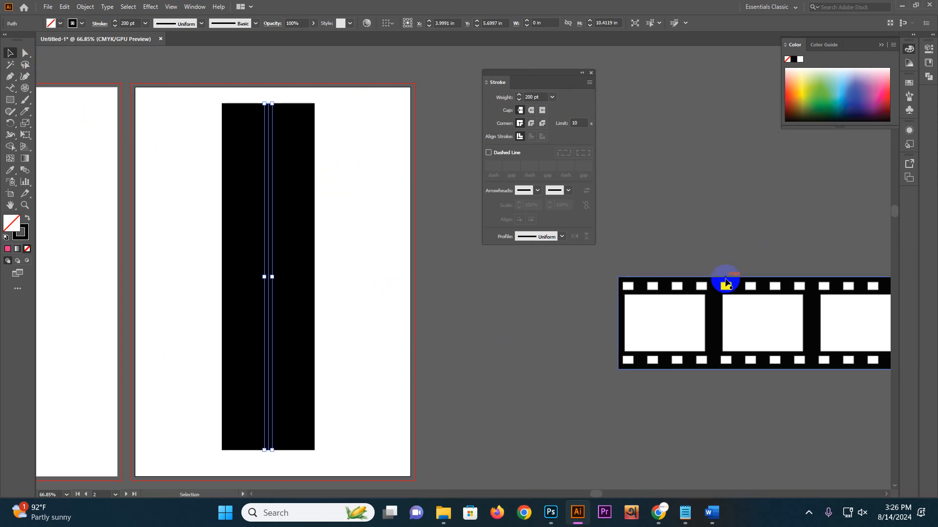
pyautogui.click(82, 23)
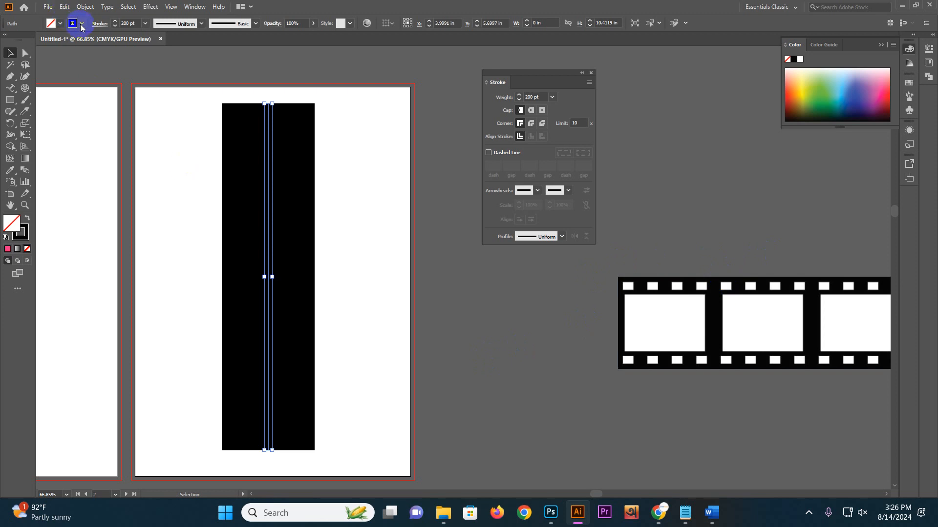
pyautogui.click(21, 40)
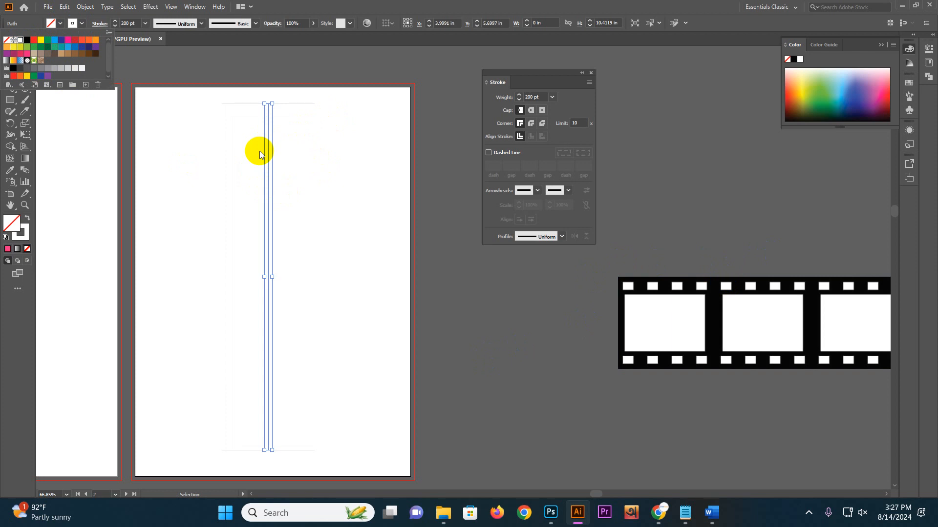
pyautogui.click(259, 155)
# Try a 20 pt stroke weight on the white line and set it to 180 pt.
pyautogui.click(532, 96)
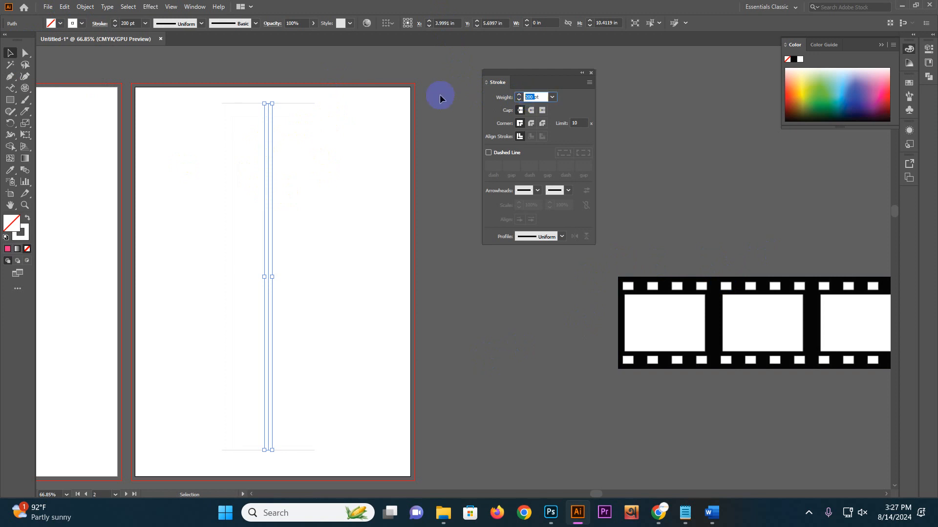
pyautogui.write('20')
pyautogui.press('Return')
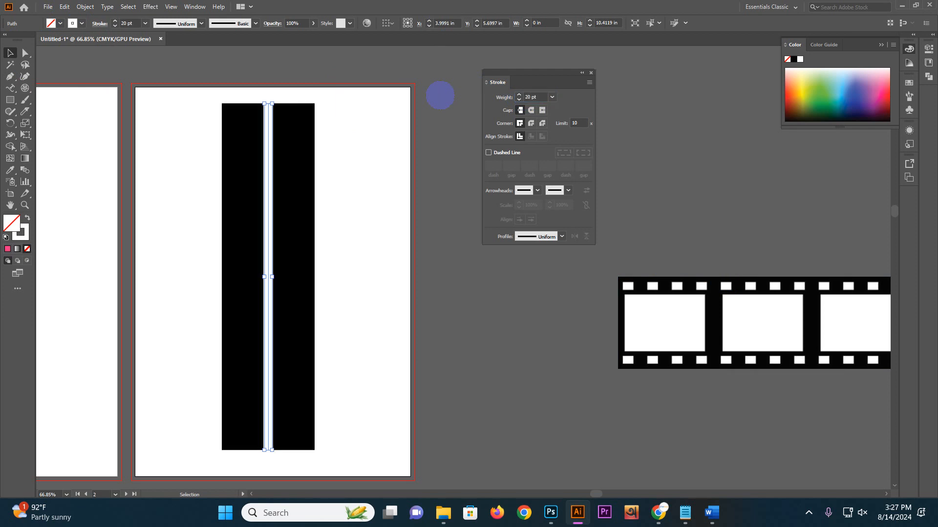
pyautogui.doubleClick(530, 96)
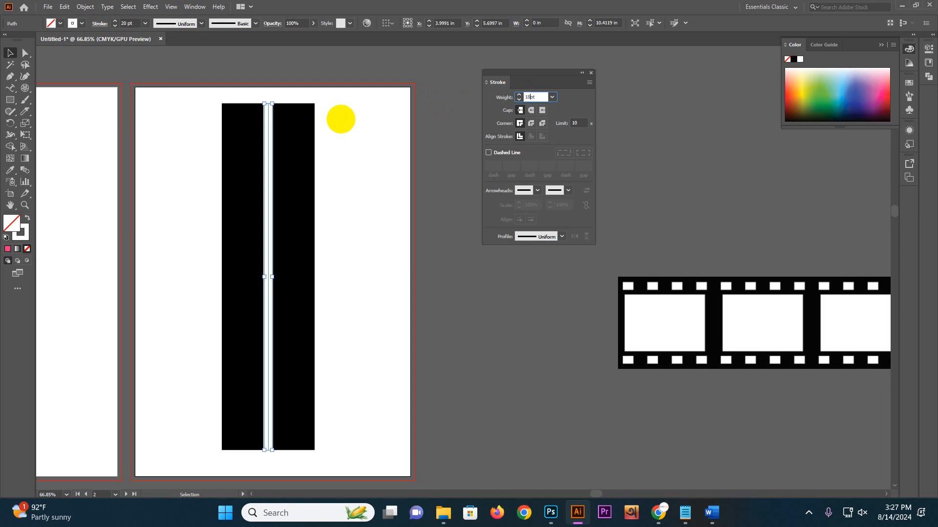
pyautogui.write('180')
pyautogui.press('Return')
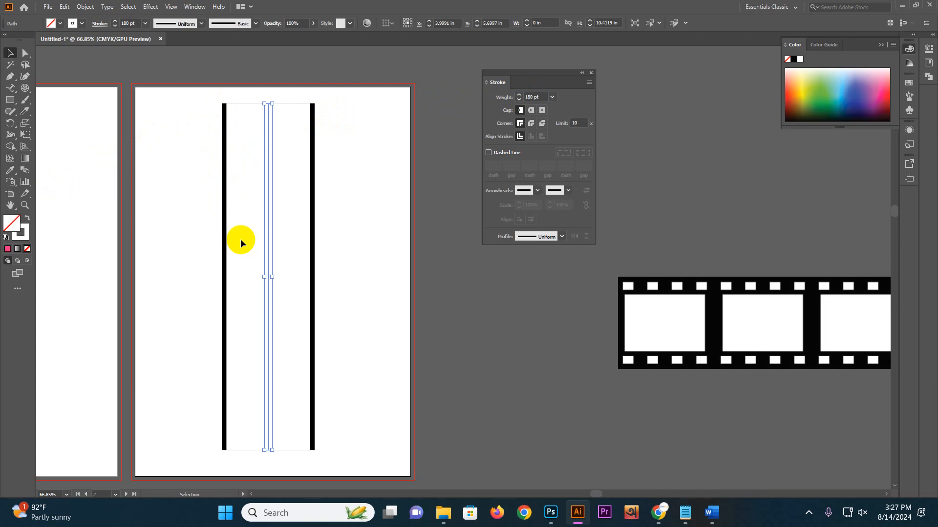
# Turn the white line into a dashed line with a 6 pt dash and a 6 pt gap.
pyautogui.click(503, 155)
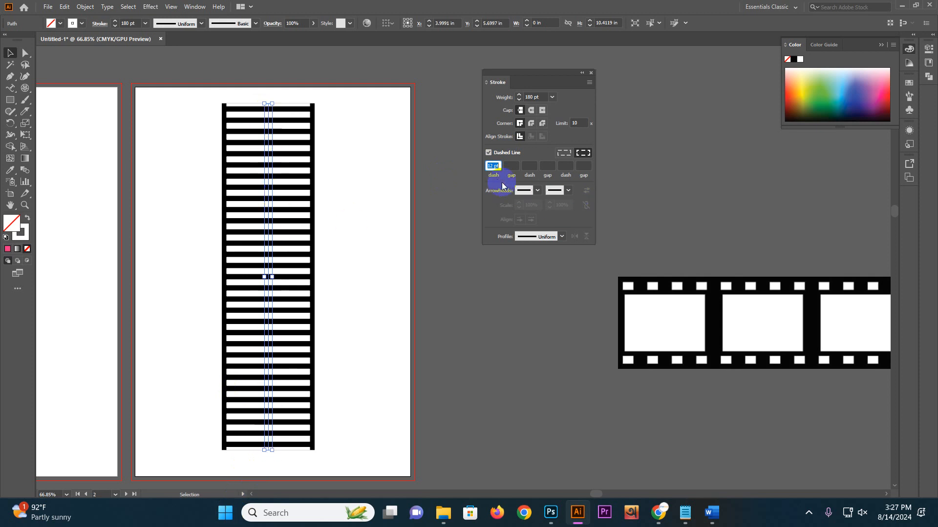
pyautogui.write('6')
pyautogui.click(509, 166)
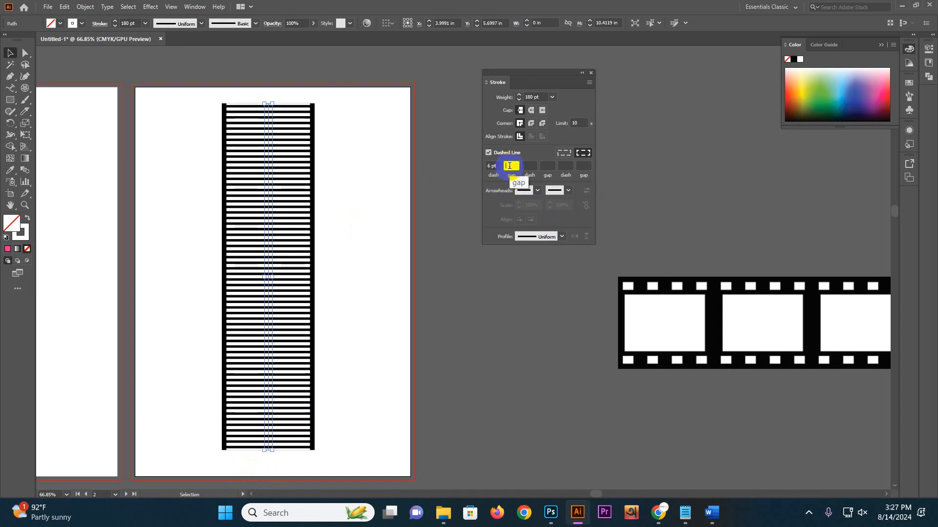
pyautogui.write('6')
pyautogui.press('Return')
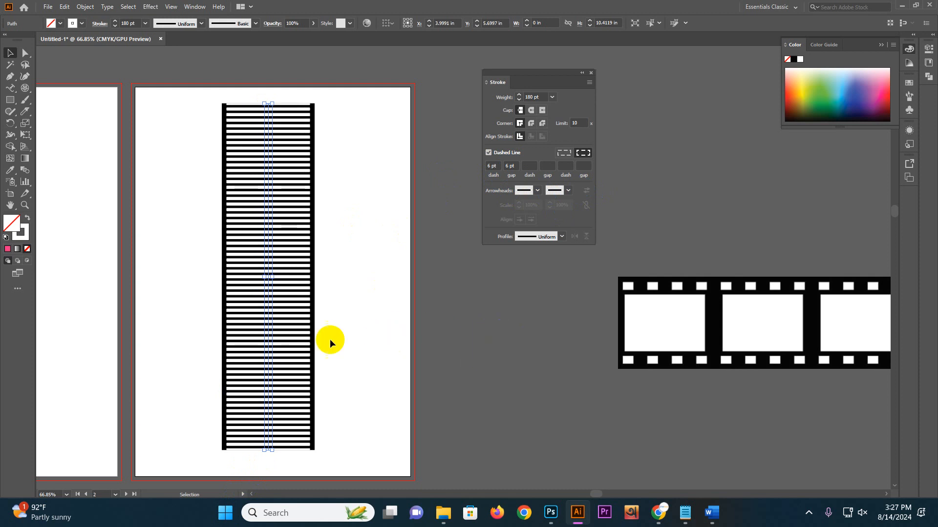
# Duplicate the dashed white line in place and set the front copy's stroke color to black.
pyautogui.keyDown('ctrl'); pyautogui.click(263, 295); pyautogui.keyUp('ctrl')
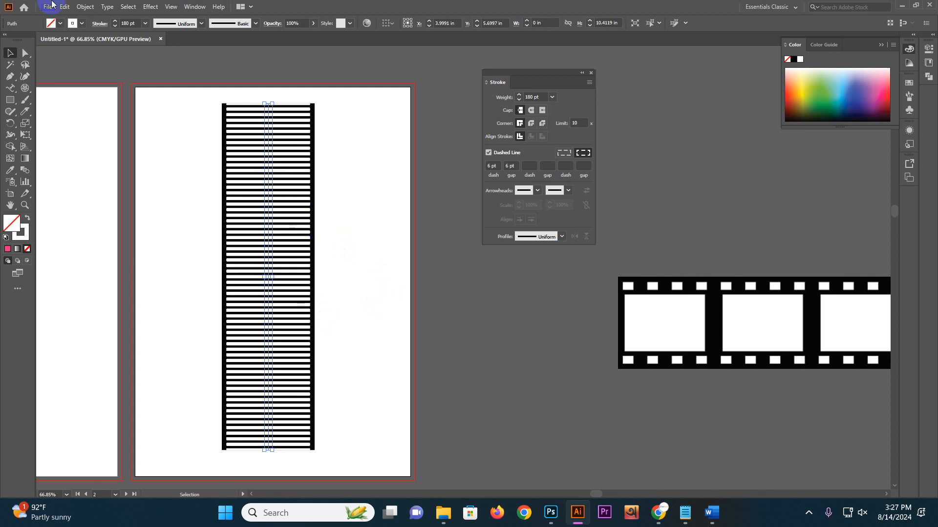
pyautogui.click(72, 23)
pyautogui.click(28, 40)
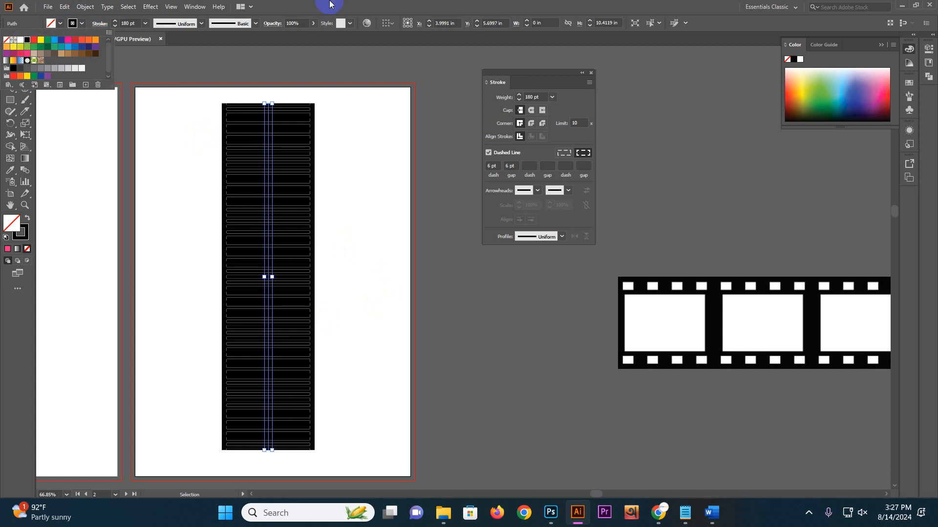
pyautogui.click(375, 1)
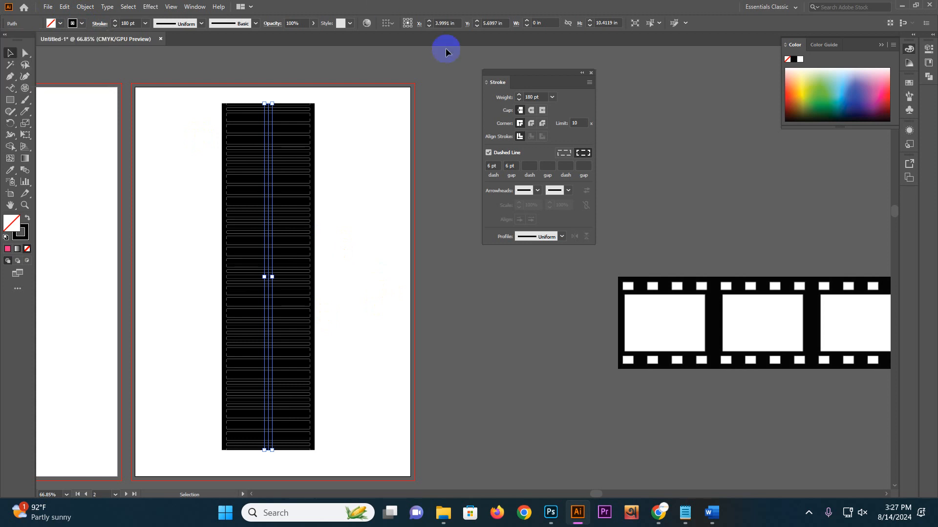
# Set the front black line's stroke weight to 160 pt and make it solid by removing its dashes.
pyautogui.doubleClick(531, 97)
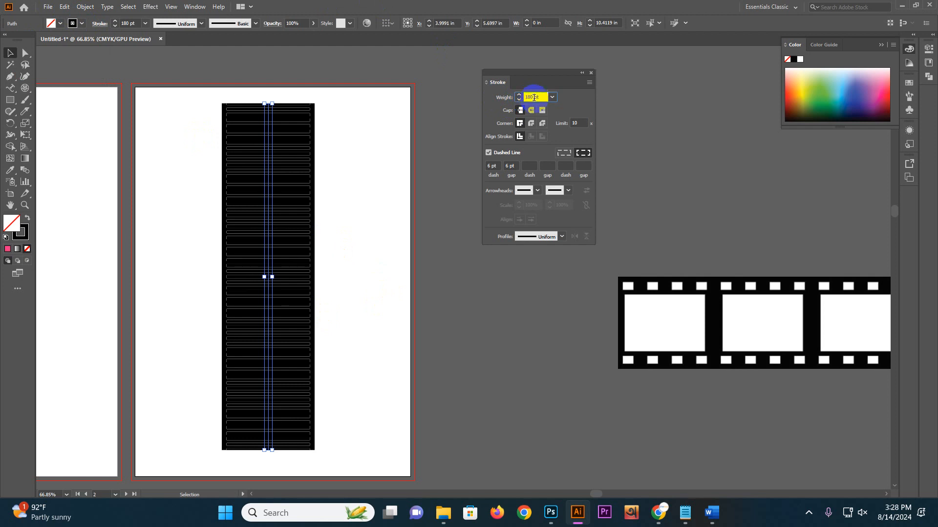
pyautogui.write('160')
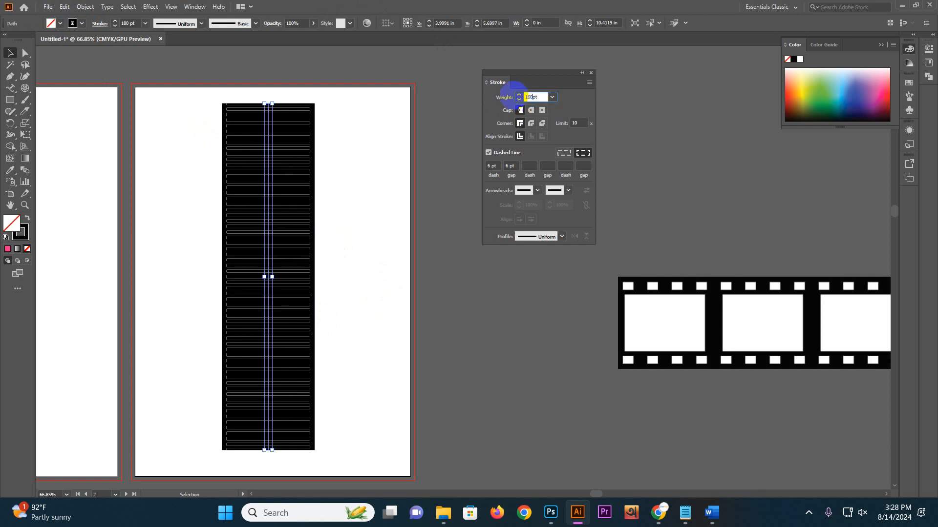
pyautogui.click(515, 98)
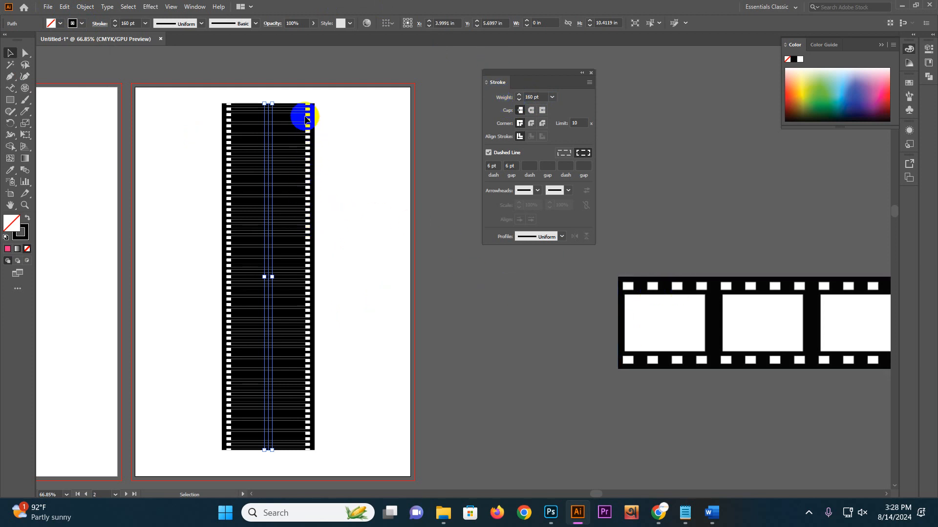
pyautogui.click(488, 152)
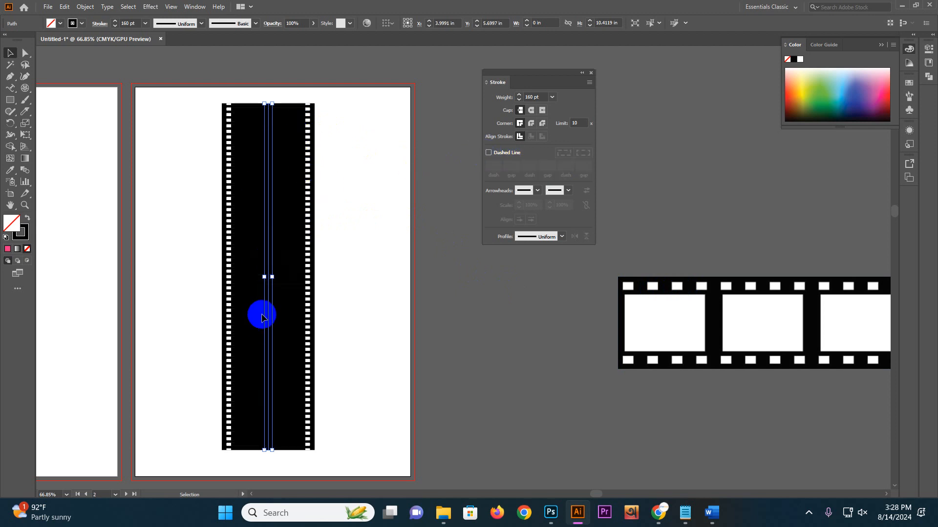
pyautogui.press('a')
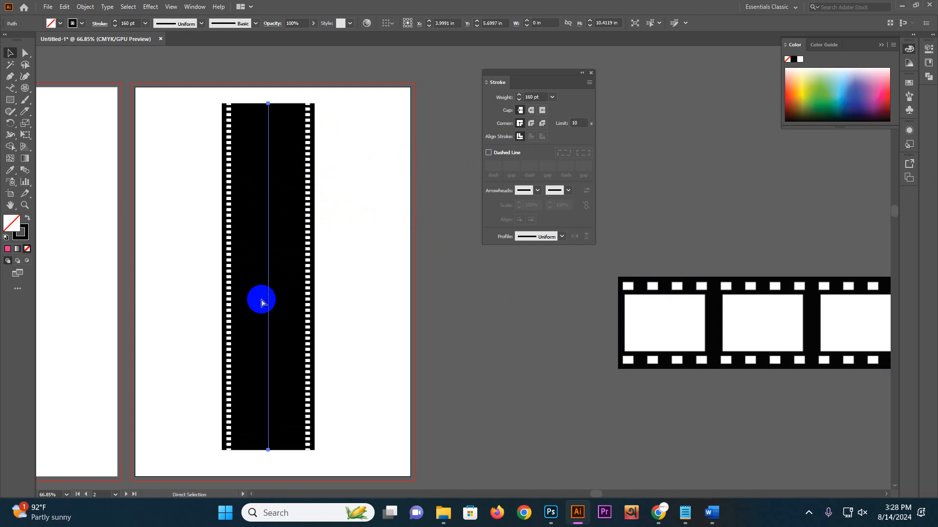
# Set the front line's stroke color to white and its stroke weight to 140 pt.
pyautogui.press('v')
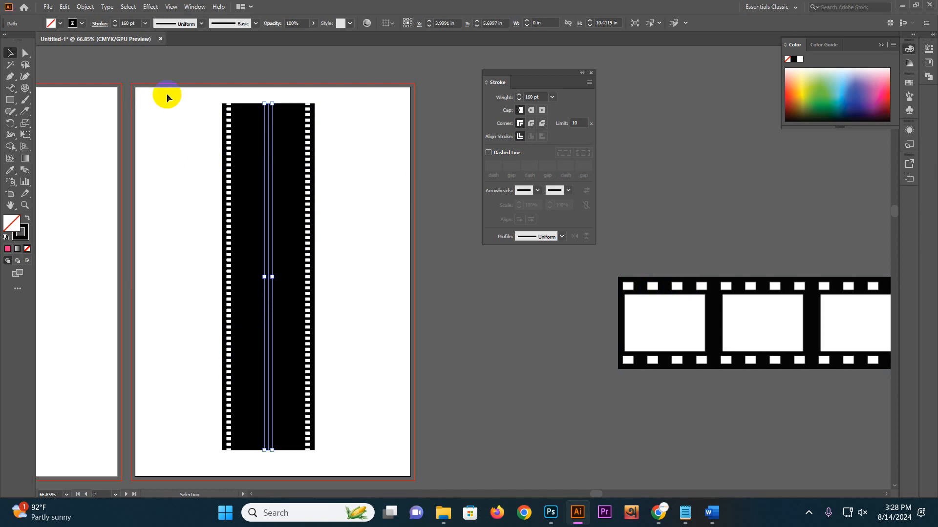
pyautogui.click(81, 23)
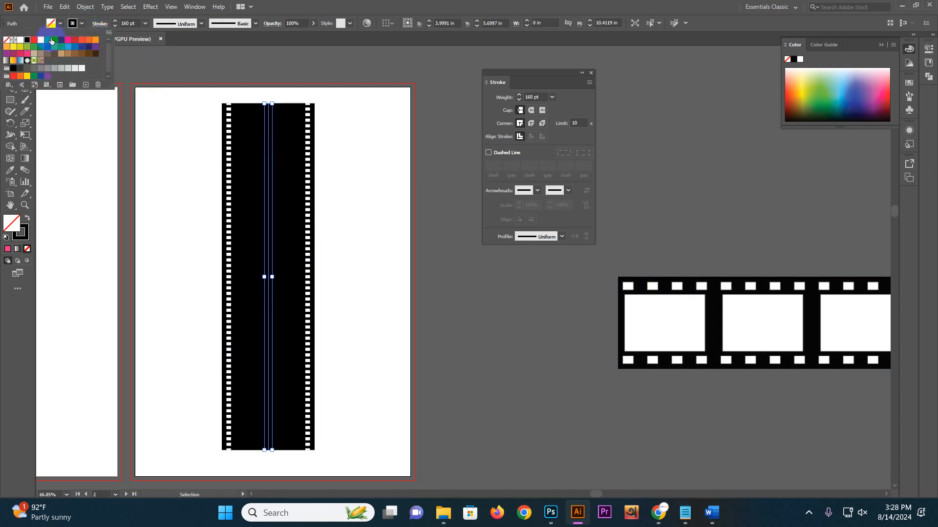
pyautogui.click(20, 39)
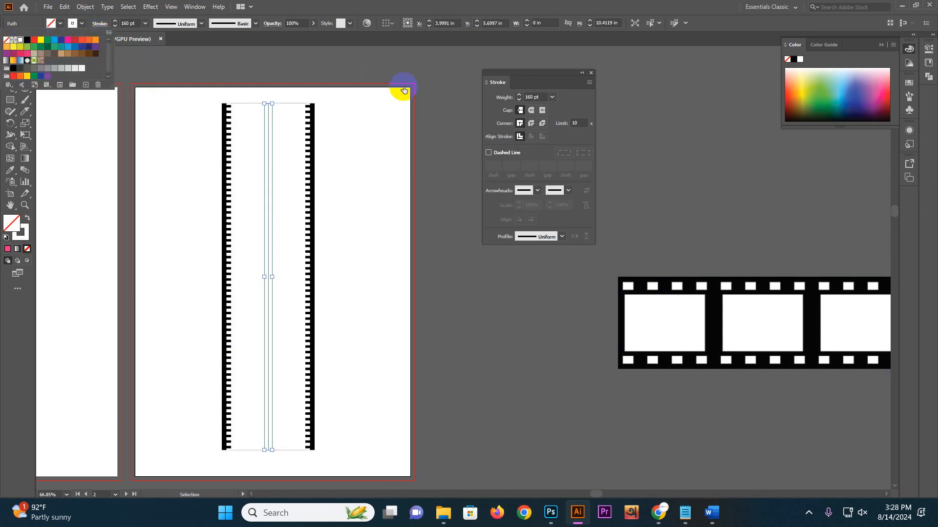
pyautogui.click(532, 97)
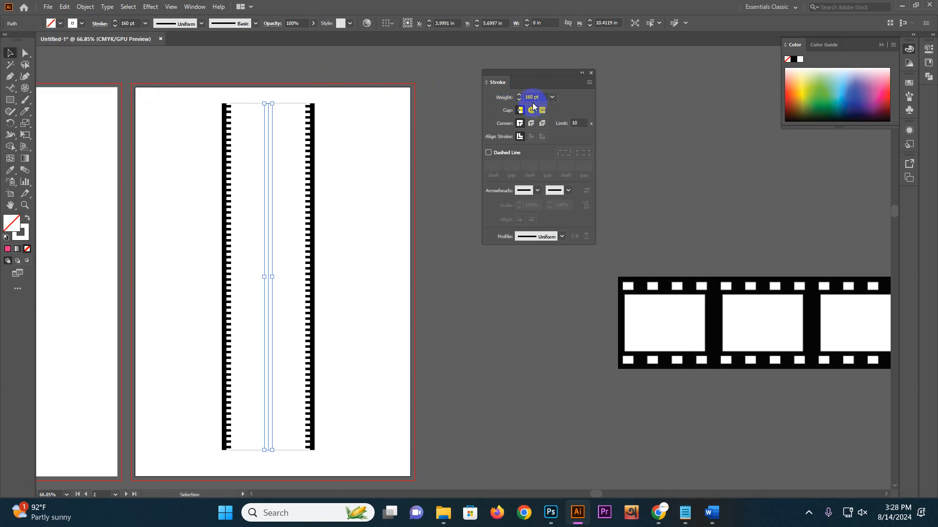
pyautogui.write('14')
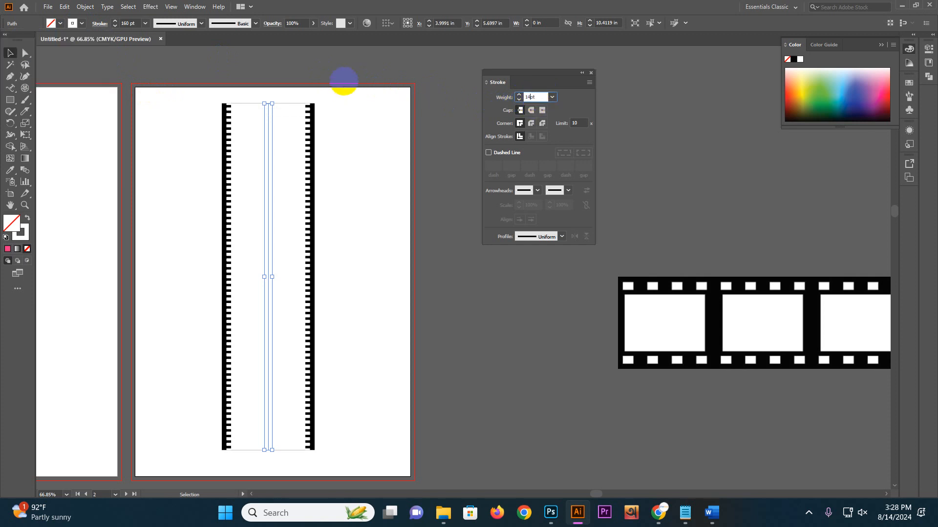
pyautogui.press('Return')
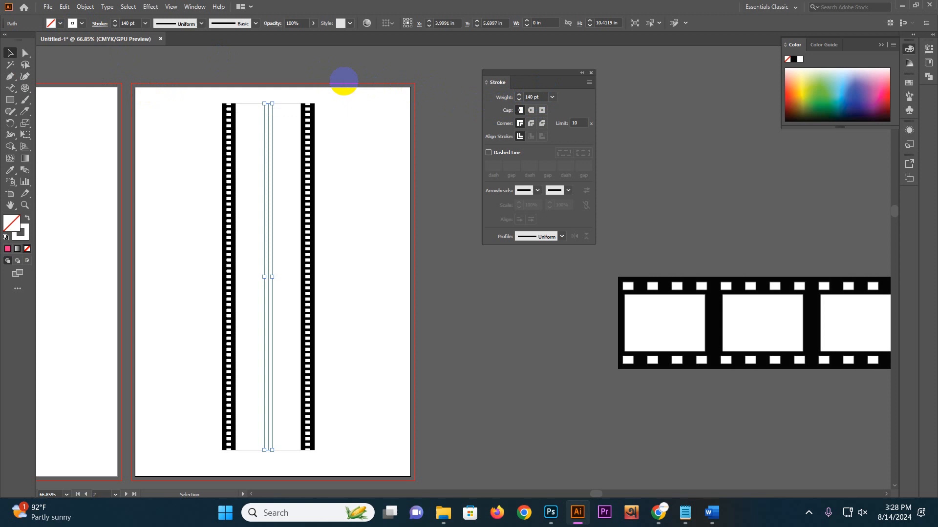
# Turn the front white line into a dashed line with a 72 pt dash and a 12 pt gap.
pyautogui.click(506, 154)
pyautogui.click(494, 166)
pyautogui.write('7')
pyautogui.click(511, 166)
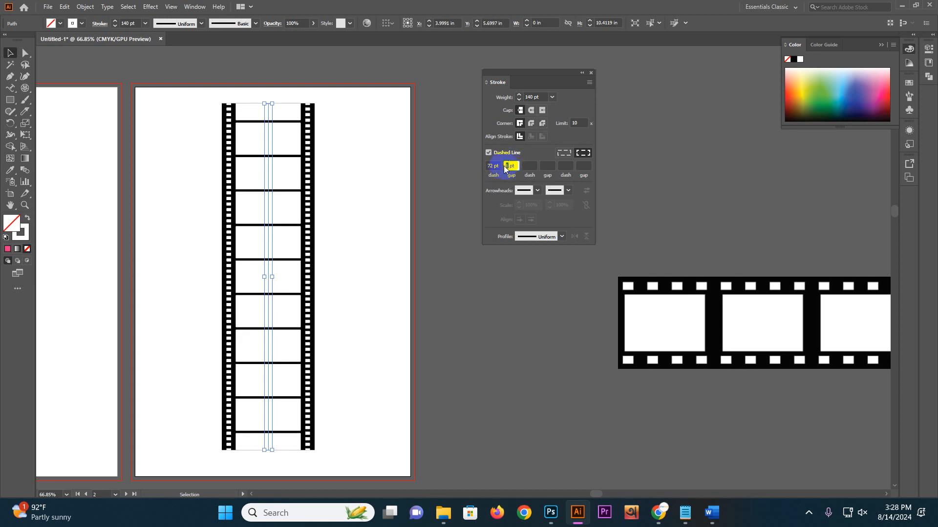
pyautogui.write('12')
pyautogui.press('Return')
pyautogui.click(395, 224)
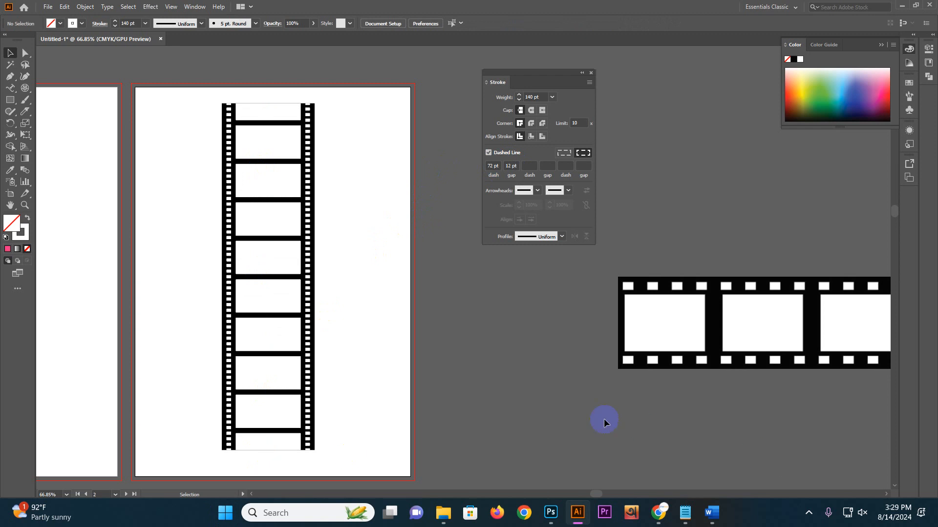
# Rotate all the stacked film strip lines to horizontal, group them and move the strip onto the empty canvas above the artboards.
pyautogui.click(770, 307)
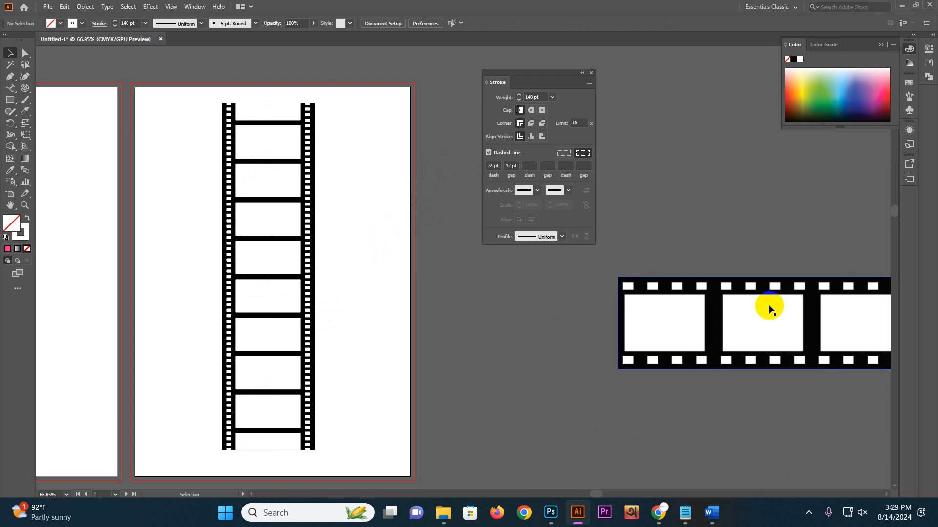
pyautogui.moveTo(262, 107); pyautogui.dragTo(355, 222)
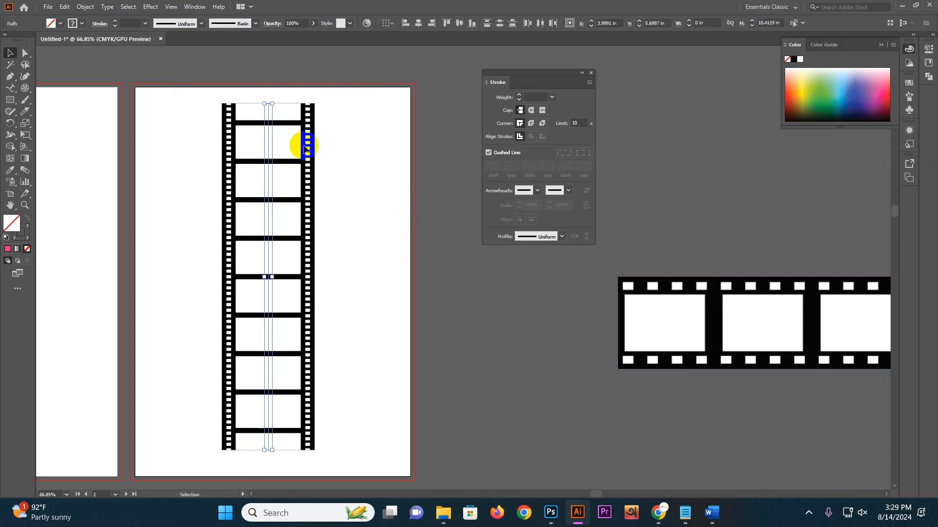
pyautogui.moveTo(274, 96); pyautogui.dragTo(389, 280)
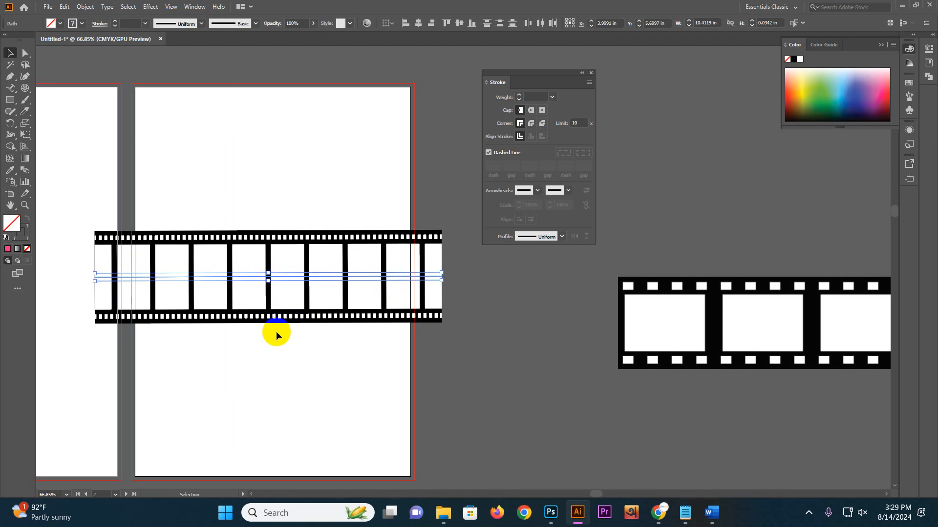
pyautogui.moveTo(341, 372); pyautogui.dragTo(187, 403)
pyautogui.moveTo(155, 304); pyautogui.dragTo(352, 73)
pyautogui.moveTo(337, 120); pyautogui.dragTo(270, 350)
pyautogui.moveTo(270, 293); pyautogui.dragTo(328, 189)
pyautogui.click(304, 303)
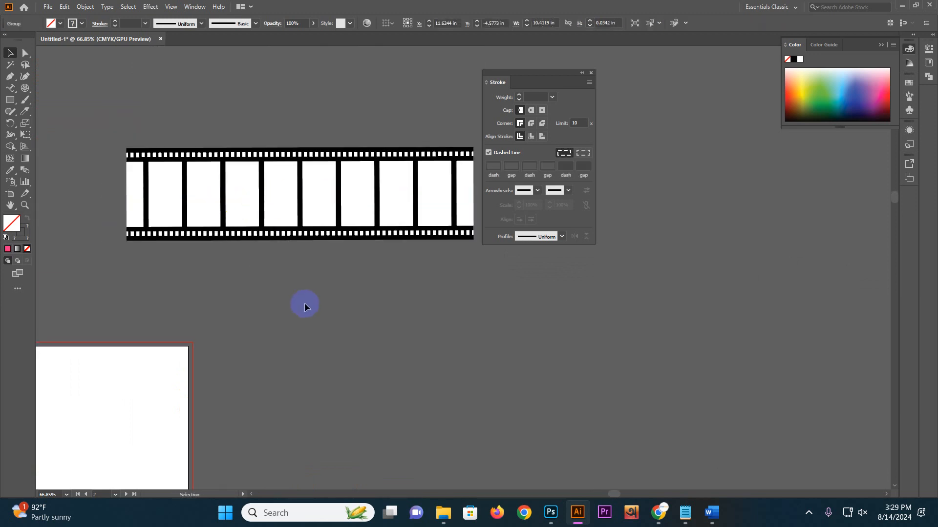
# Draw a rectangle about 0.83 by 1.80 in inside the strip's first full frame and remove its stroke.
pyautogui.click(525, 96)
pyautogui.moveTo(543, 76); pyautogui.dragTo(741, 94)
pyautogui.moveTo(187, 177); pyautogui.dragTo(278, 223)
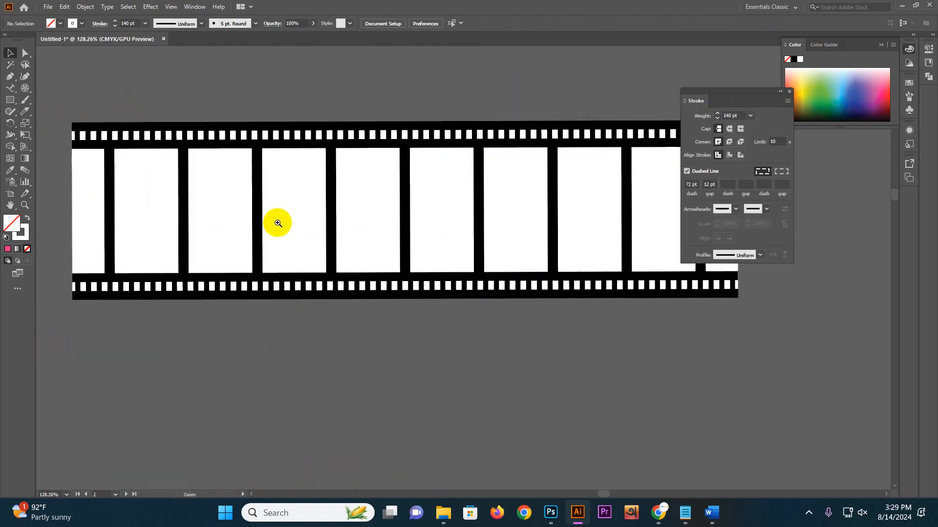
pyautogui.click(10, 100)
pyautogui.moveTo(120, 154); pyautogui.dragTo(172, 269)
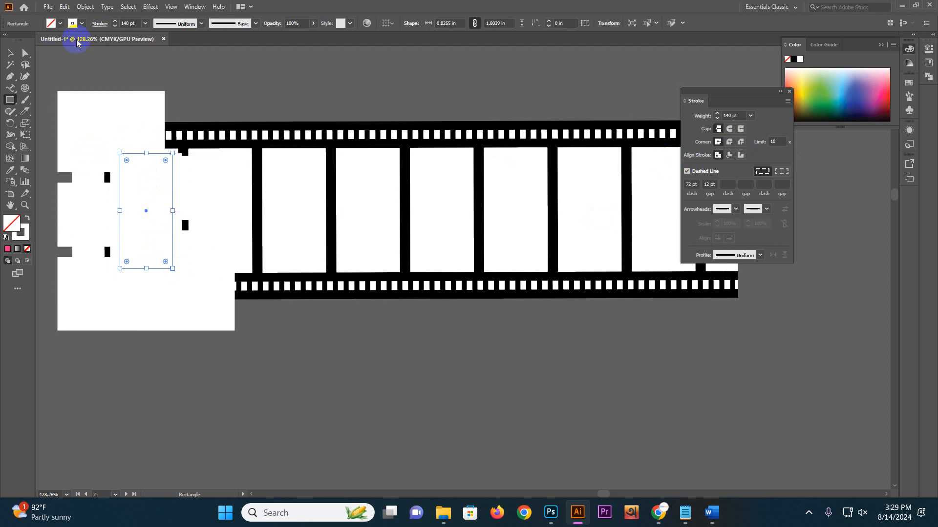
pyautogui.click(72, 23)
pyautogui.click(5, 40)
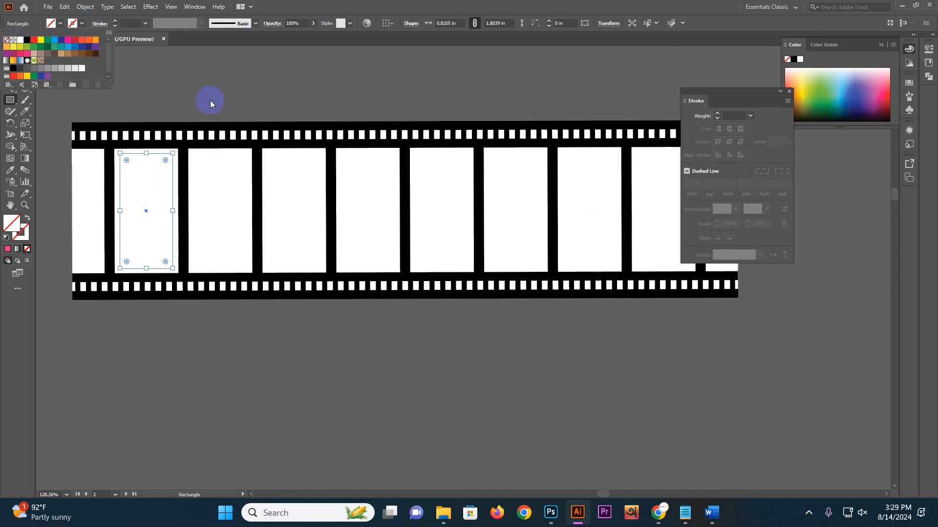
pyautogui.click(450, 3)
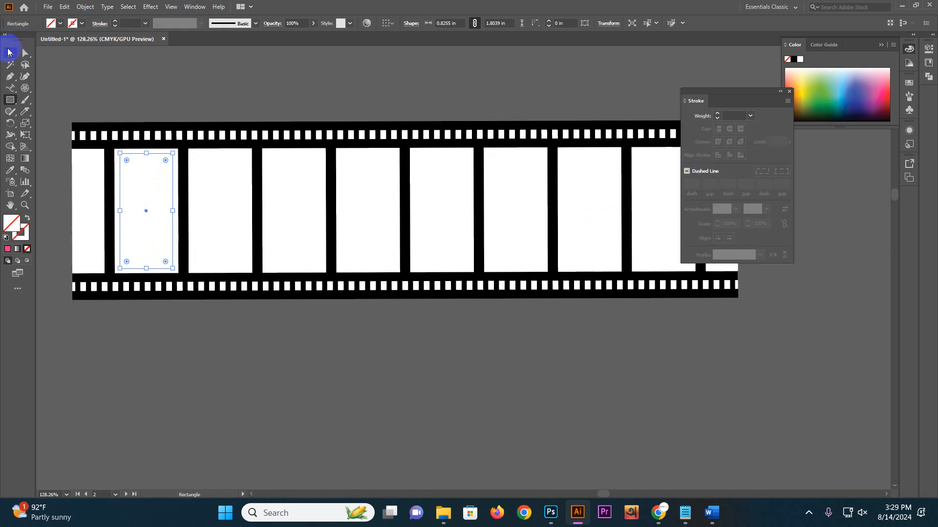
# Fill the rectangle in the first full frame with green.
pyautogui.click(8, 49)
pyautogui.click(60, 23)
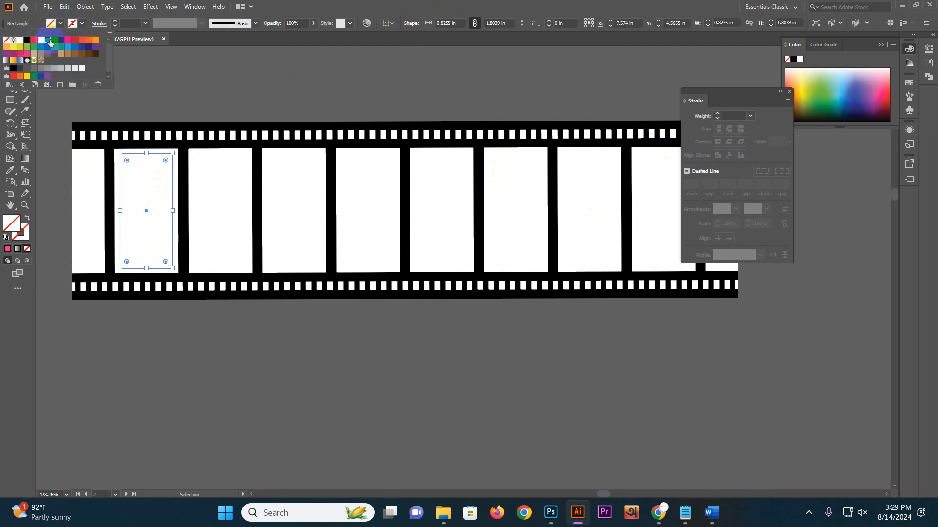
pyautogui.click(49, 42)
pyautogui.click(278, 4)
pyautogui.click(134, 89)
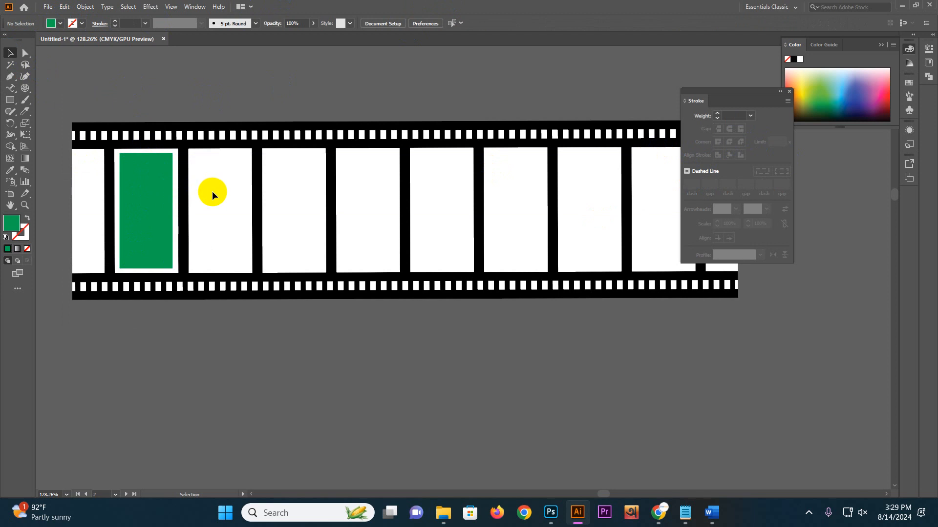
# Move the green rectangle out of the film strip onto the empty canvas above the reference reel.
pyautogui.moveTo(432, 245); pyautogui.dragTo(331, 228)
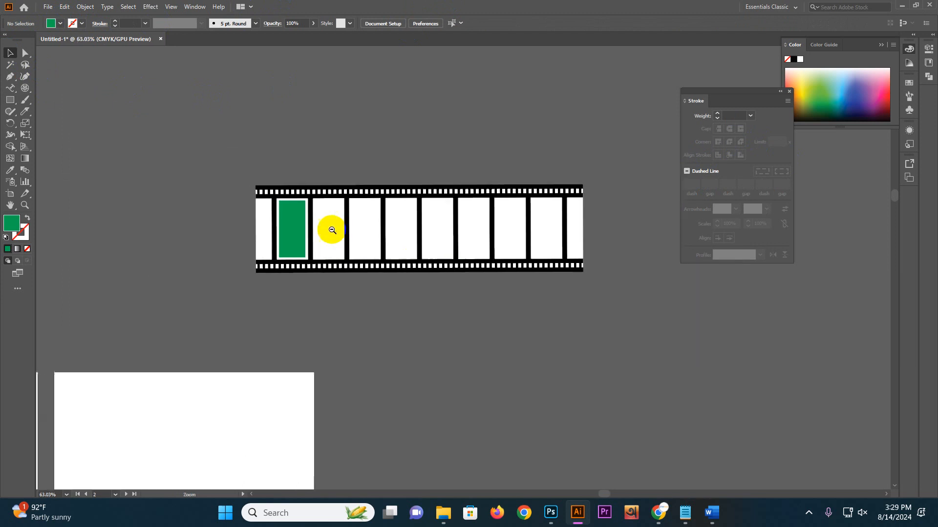
pyautogui.moveTo(351, 281); pyautogui.dragTo(184, 153)
pyautogui.moveTo(118, 111); pyautogui.dragTo(455, 257)
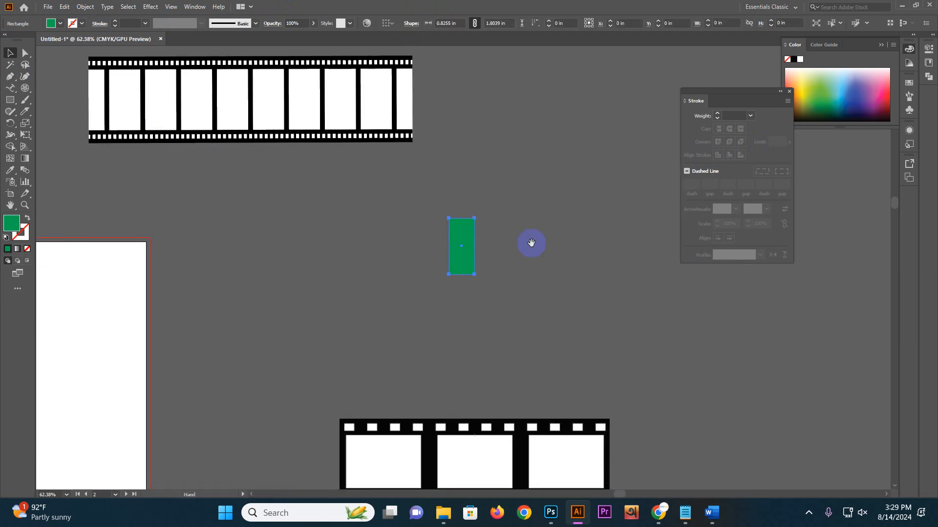
pyautogui.moveTo(538, 240); pyautogui.dragTo(249, 191)
pyautogui.click(194, 212)
pyautogui.moveTo(166, 195); pyautogui.dragTo(301, 207)
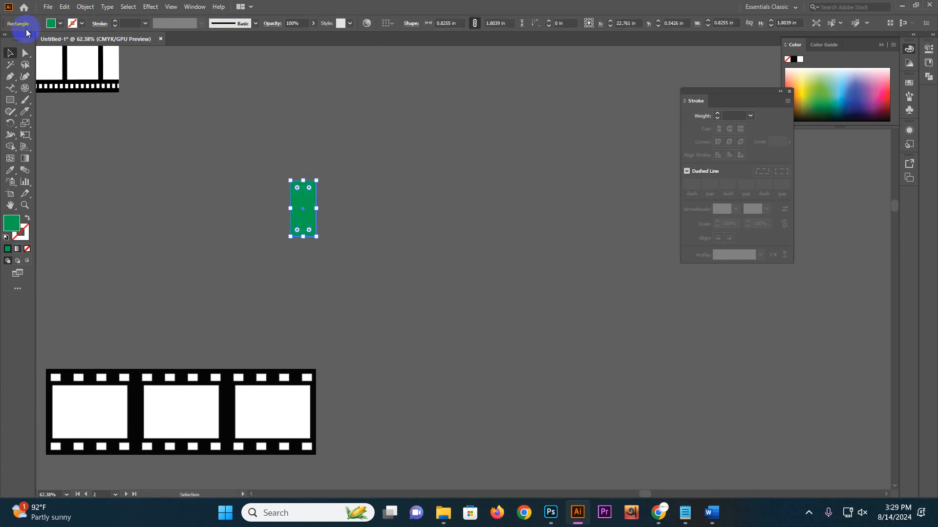
# Place the image testimonial1-1 (1).jpg from Downloads, embedded rather than linked, beside the green rectangle.
pyautogui.click(47, 6)
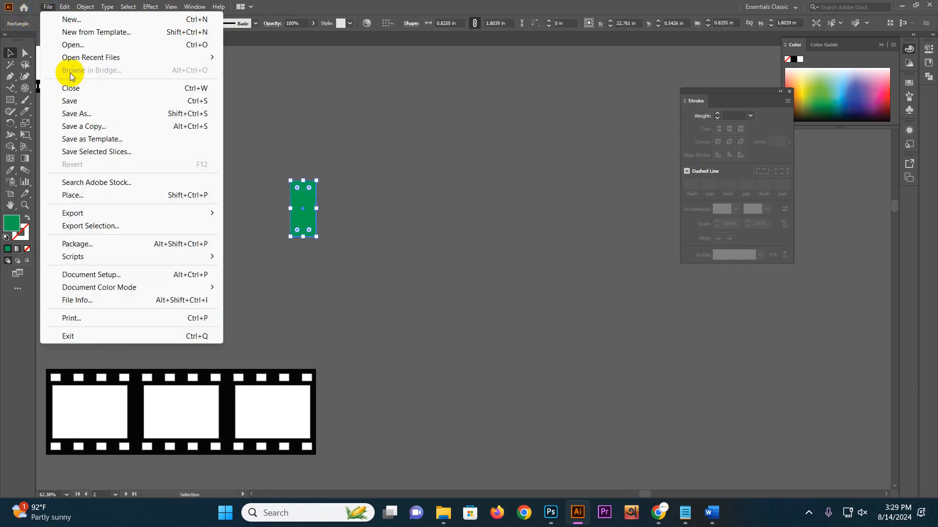
pyautogui.click(89, 195)
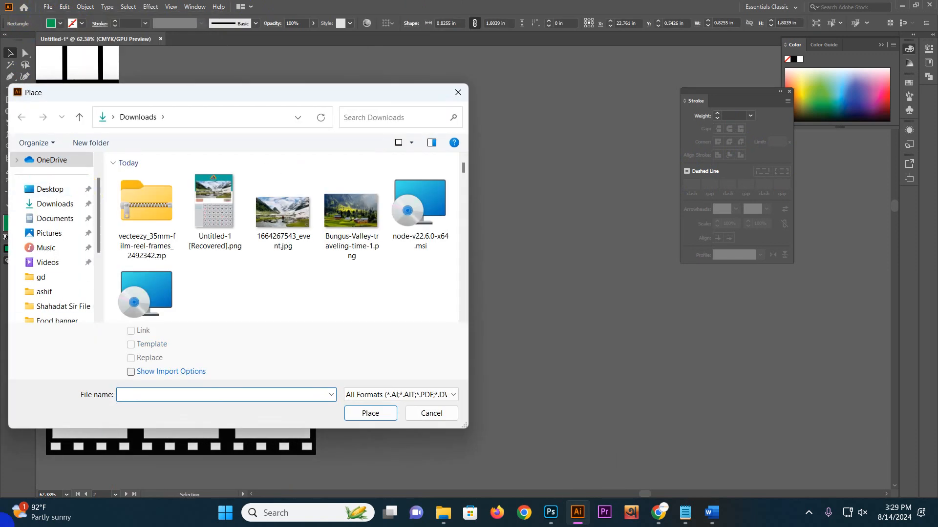
pyautogui.scroll(-3, 252, 264)
pyautogui.scroll(-10, 248, 264)
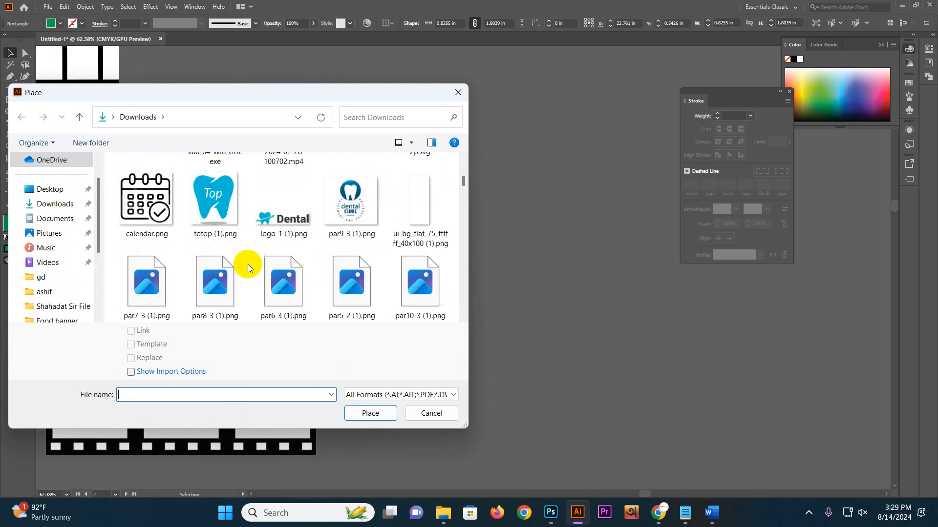
pyautogui.click(218, 242)
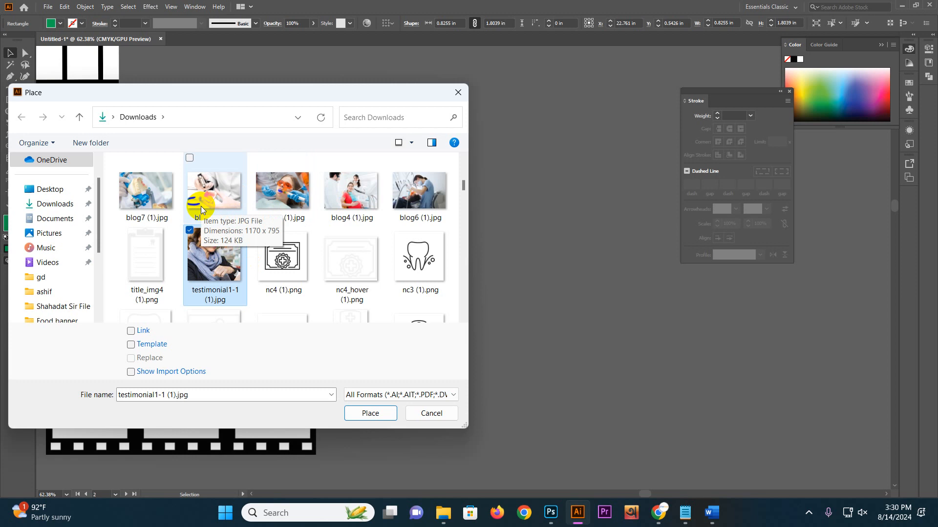
pyautogui.click(152, 330)
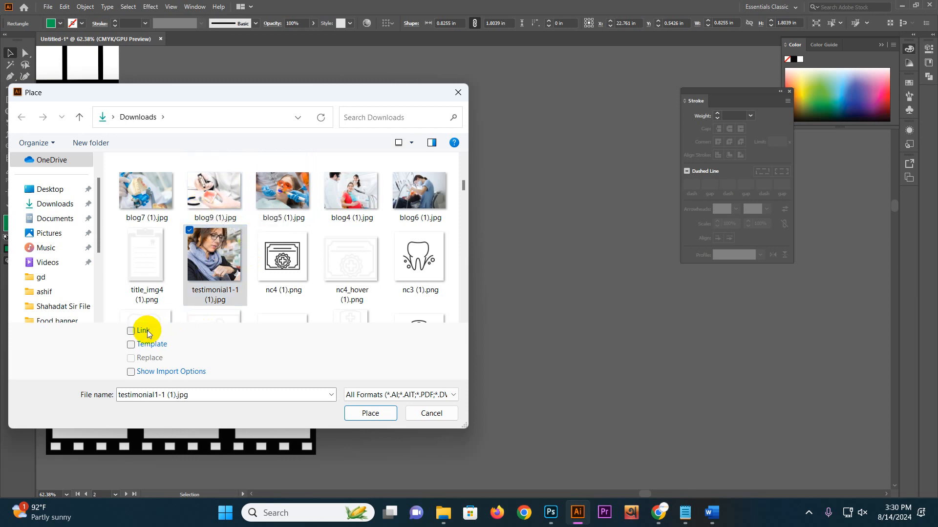
pyautogui.click(371, 413)
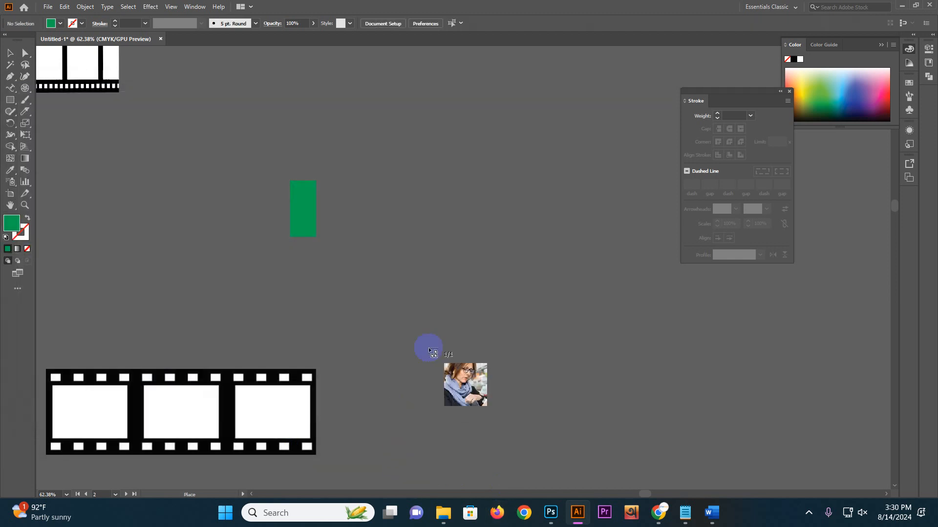
pyautogui.click(392, 200)
# Move the placed image over the green rectangle and send it to the back.
pyautogui.moveTo(415, 217); pyautogui.dragTo(295, 200)
pyautogui.moveTo(323, 233)
pyautogui.mouseDown()
pyautogui.moveTo(337, 242)
pyautogui.moveTo(325, 231)
pyautogui.mouseUp()
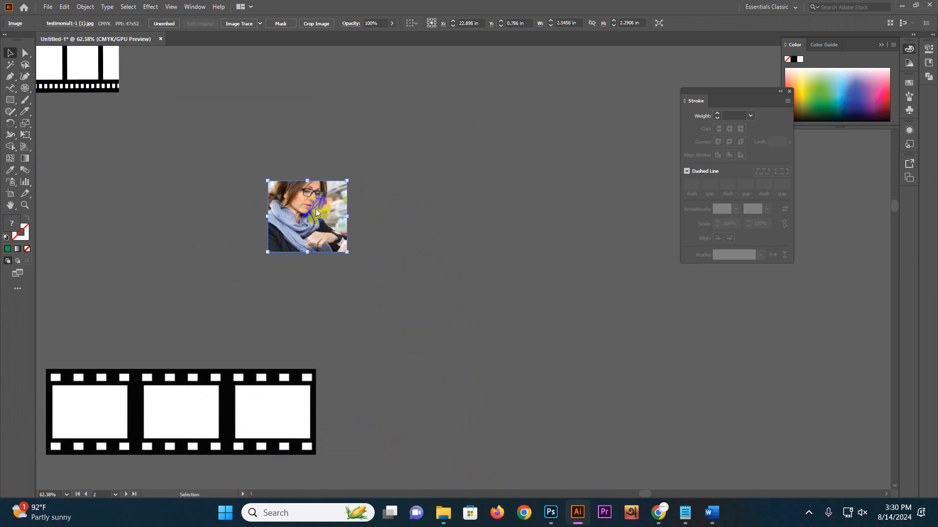
pyautogui.rightClick(315, 209)
pyautogui.moveTo(362, 311)
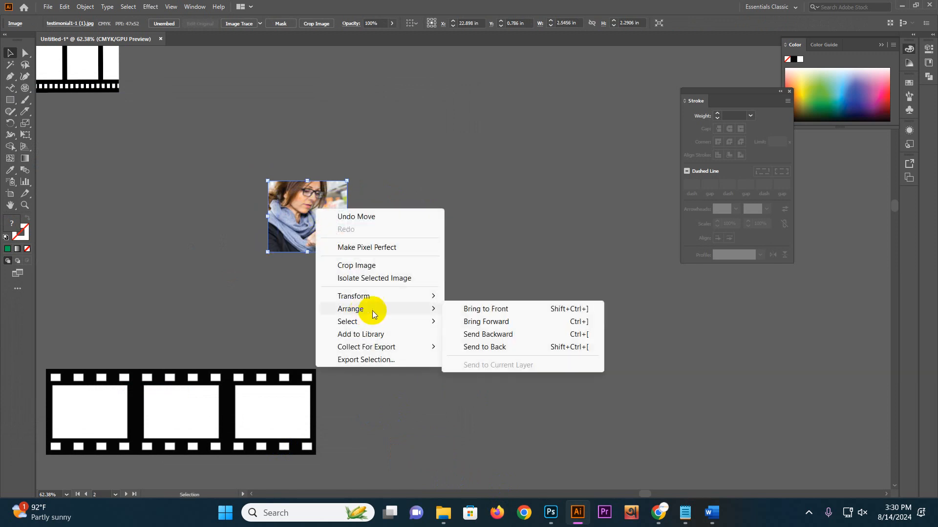
pyautogui.click(488, 348)
# Scale the image down to about 2.27 by 2.05 in and position it behind the green rectangle.
pyautogui.scroll(4, 408, 259)
pyautogui.moveTo(298, 251); pyautogui.dragTo(326, 259)
pyautogui.click(347, 300)
pyautogui.moveTo(341, 270); pyautogui.dragTo(363, 302)
pyautogui.moveTo(341, 253); pyautogui.dragTo(346, 269)
# Make a clipping mask from the green rectangle and the image behind it.
pyautogui.click(441, 268)
pyautogui.moveTo(209, 163); pyautogui.dragTo(281, 204)
pyautogui.rightClick(283, 206)
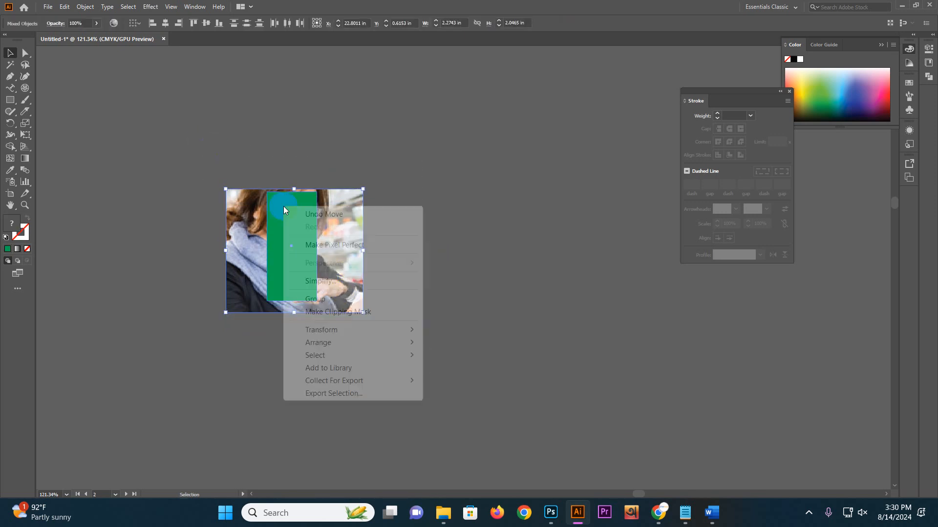
pyautogui.click(353, 313)
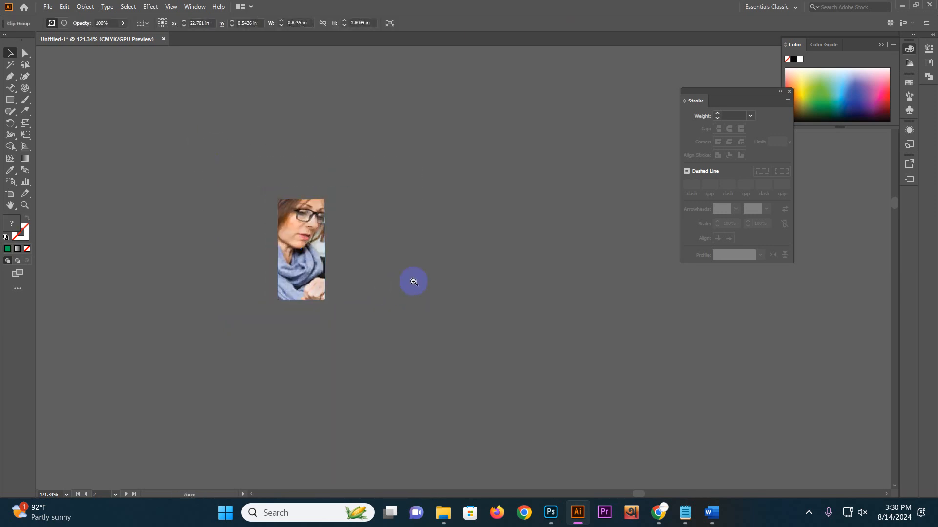
# Move the masked image into the first full frame of the horizontal film strip.
pyautogui.scroll(-4, 413, 279)
pyautogui.moveTo(298, 253); pyautogui.dragTo(505, 349)
pyautogui.moveTo(616, 364); pyautogui.dragTo(229, 234)
pyautogui.scroll(3, 278, 251)
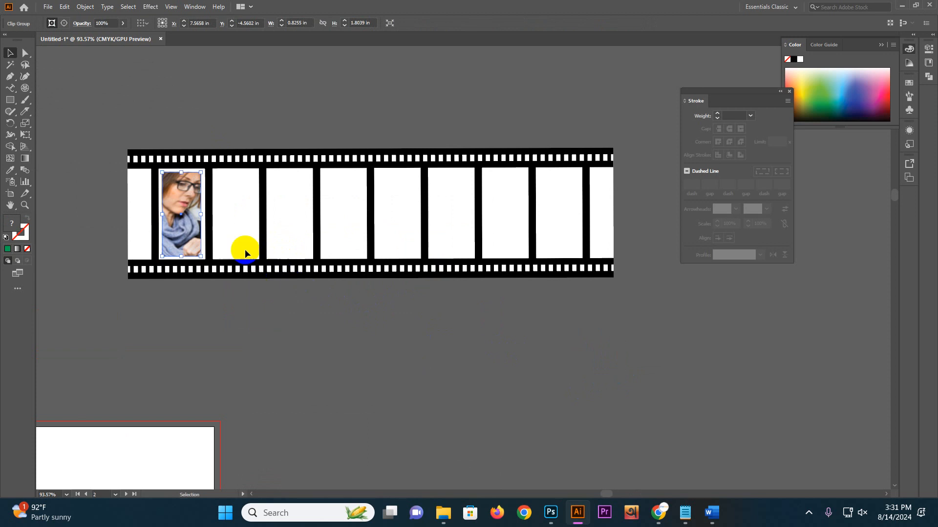
pyautogui.moveTo(259, 277); pyautogui.dragTo(210, 306)
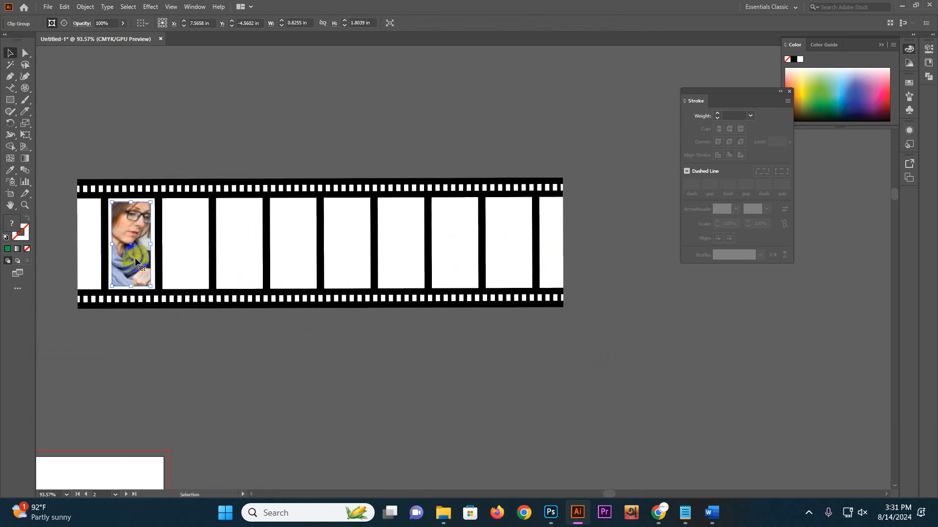
# Duplicate the masked image into the neighboring frame and repeat the duplication at the same spacing along the following frames.
pyautogui.moveTo(128, 243); pyautogui.dragTo(181, 241)
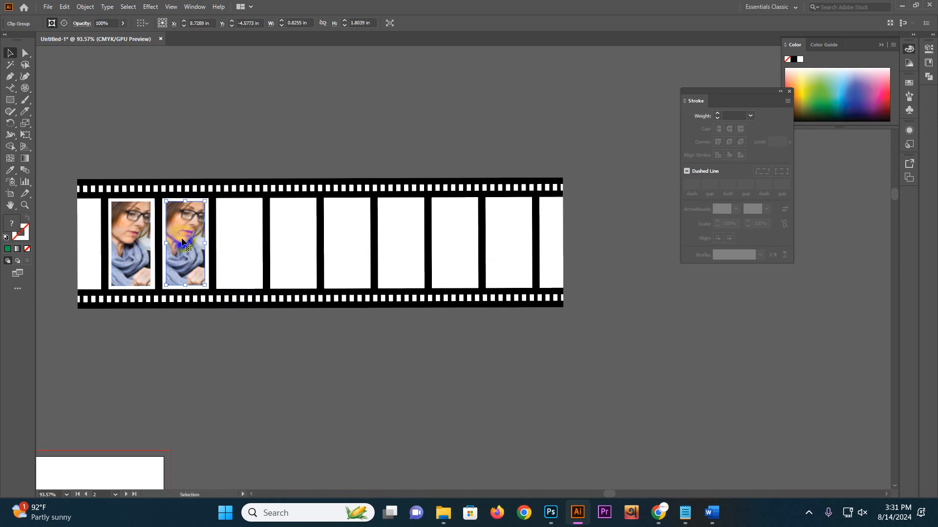
pyautogui.hotkey('ctrl', 'd')
pyautogui.hotkey('ctrl', 'd')
pyautogui.hotkey('ctrl', 'd')
pyautogui.hotkey('ctrl', 'd')
pyautogui.hotkey('ctrl', 'd')
pyautogui.hotkey('ctrl', 'd')
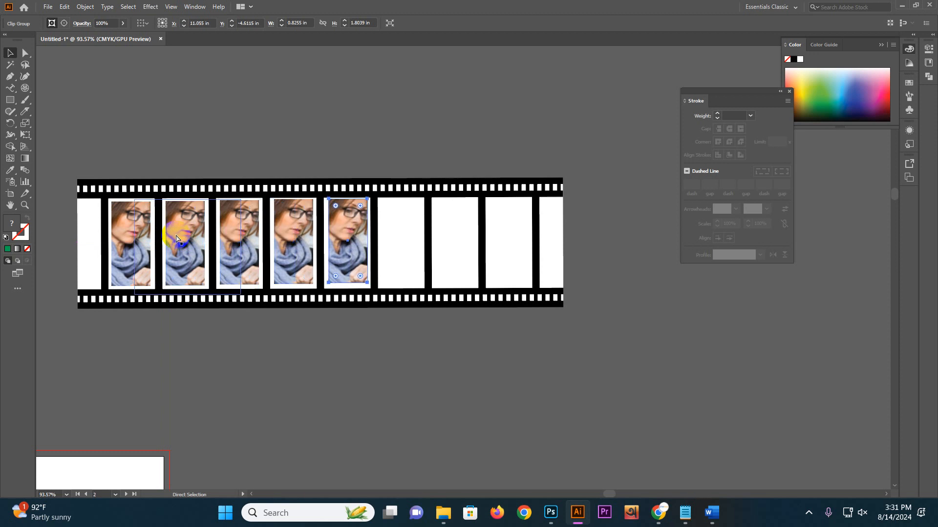
# Select the masked images from the second through the eighth full frame and align them vertically to their bottom edges.
pyautogui.click(337, 329)
pyautogui.click(310, 248)
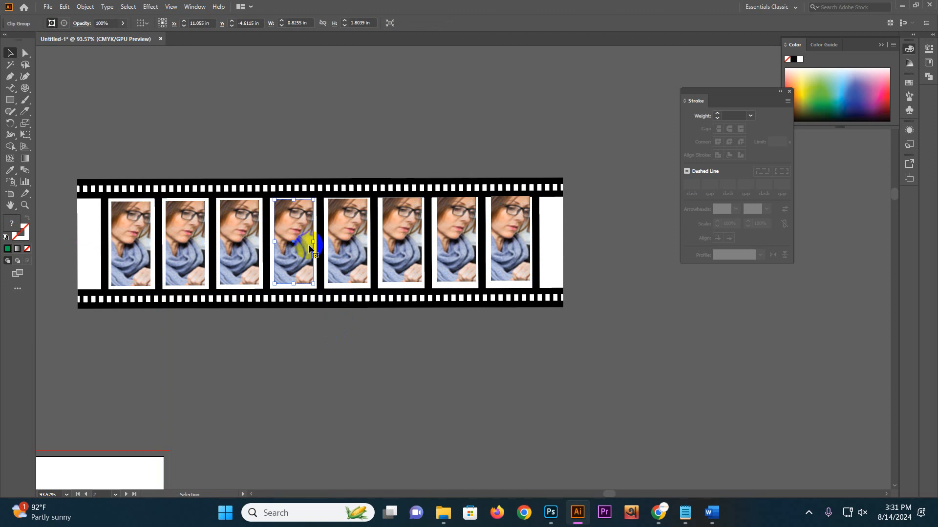
pyautogui.click(185, 246)
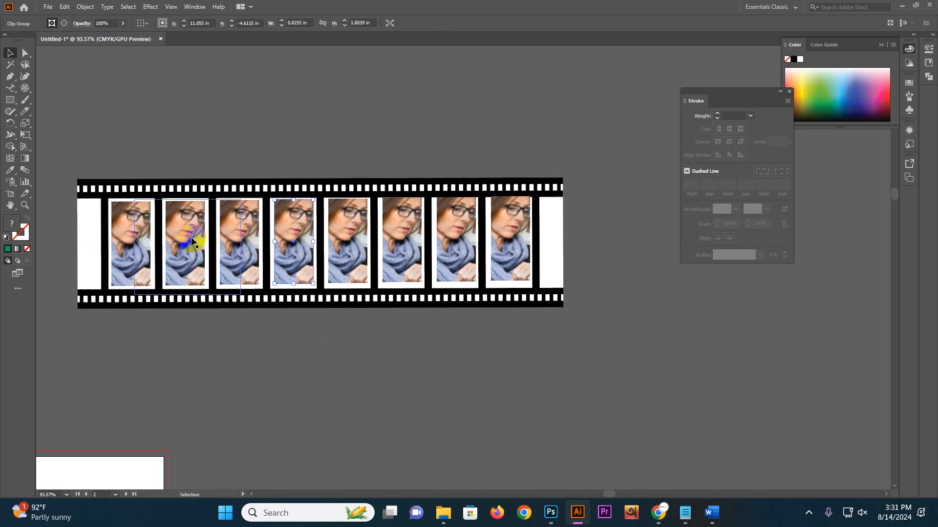
pyautogui.keyDown('shift'); pyautogui.click(244, 239); pyautogui.keyUp('shift')
pyautogui.keyDown('shift'); pyautogui.click(282, 241); pyautogui.keyUp('shift')
pyautogui.keyDown('shift'); pyautogui.click(345, 247); pyautogui.keyUp('shift')
pyautogui.keyDown('shift'); pyautogui.click(398, 251); pyautogui.keyUp('shift')
pyautogui.keyDown('shift'); pyautogui.click(453, 253); pyautogui.keyUp('shift')
pyautogui.keyDown('shift'); pyautogui.click(496, 247); pyautogui.keyUp('shift')
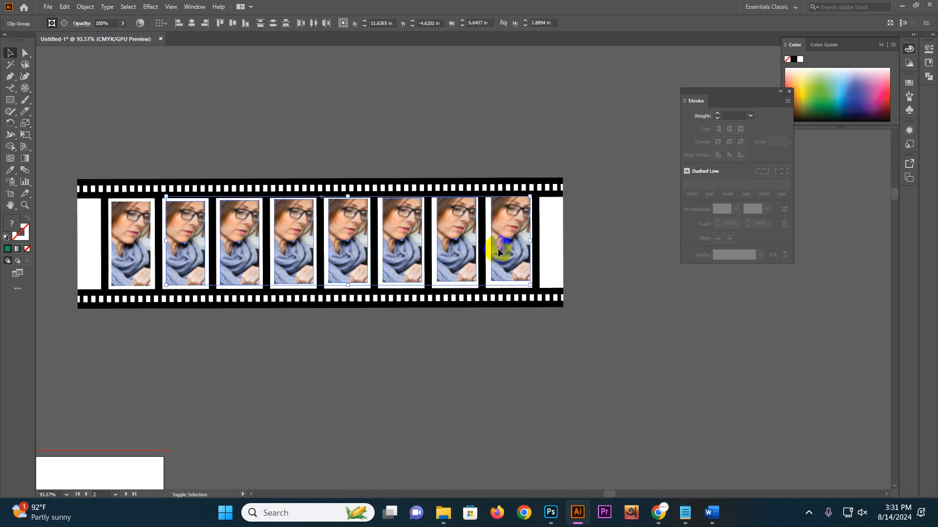
pyautogui.click(245, 23)
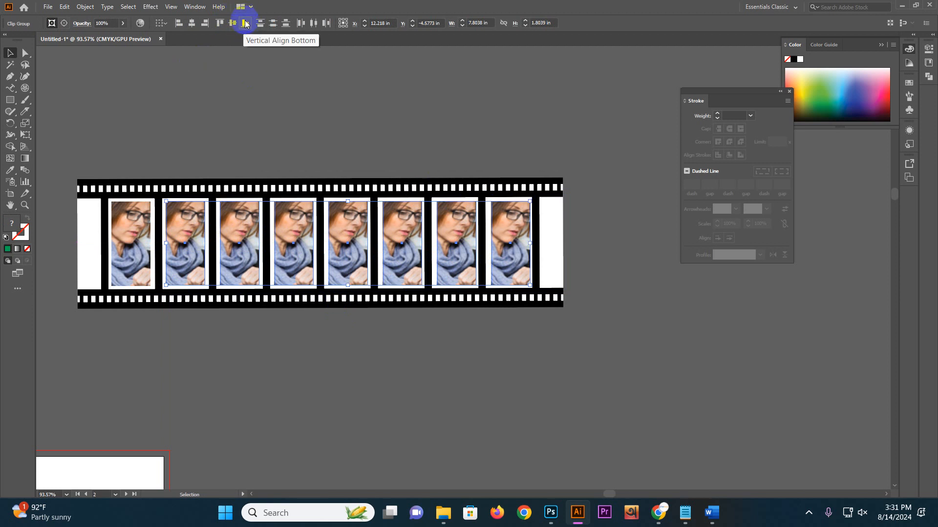
pyautogui.click(348, 111)
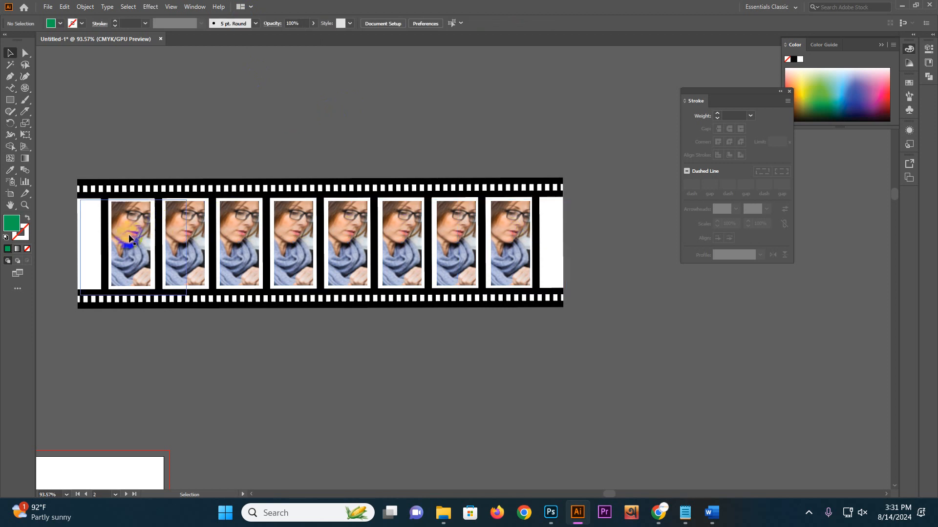
# Replace the masked photo in the second full frame with treatment1 (1).jpg from Downloads, using the Replace option.
pyautogui.press('z')
pyautogui.click(297, 279)
pyautogui.moveTo(296, 280); pyautogui.dragTo(330, 288)
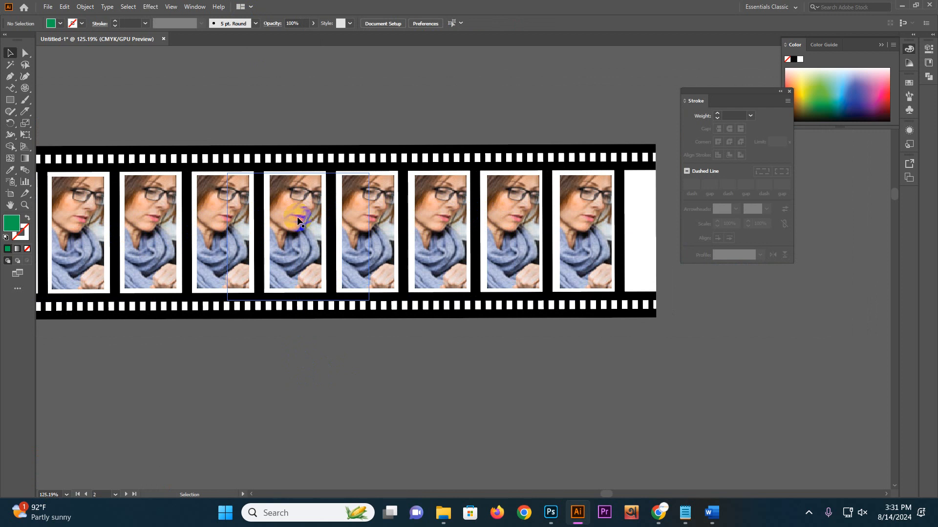
pyautogui.hscroll(-3, 299, 224)
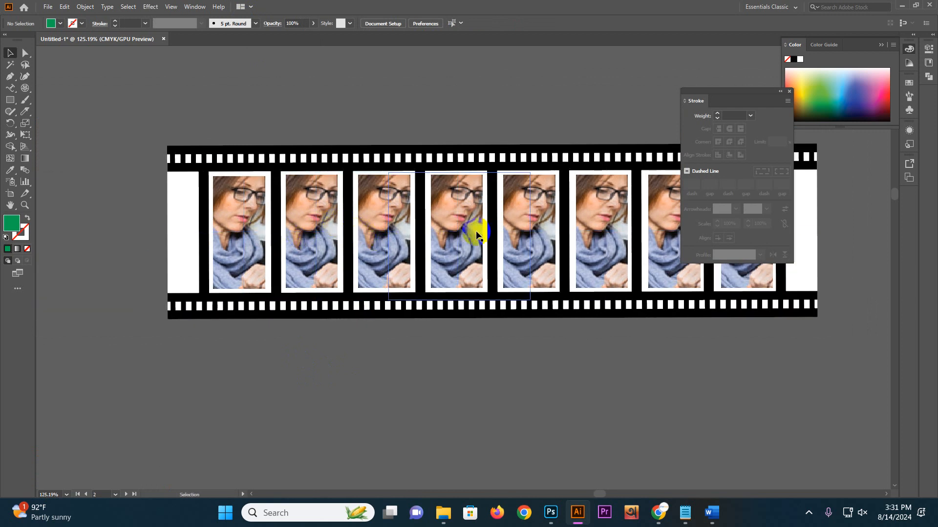
pyautogui.hscroll(2, 440, 227)
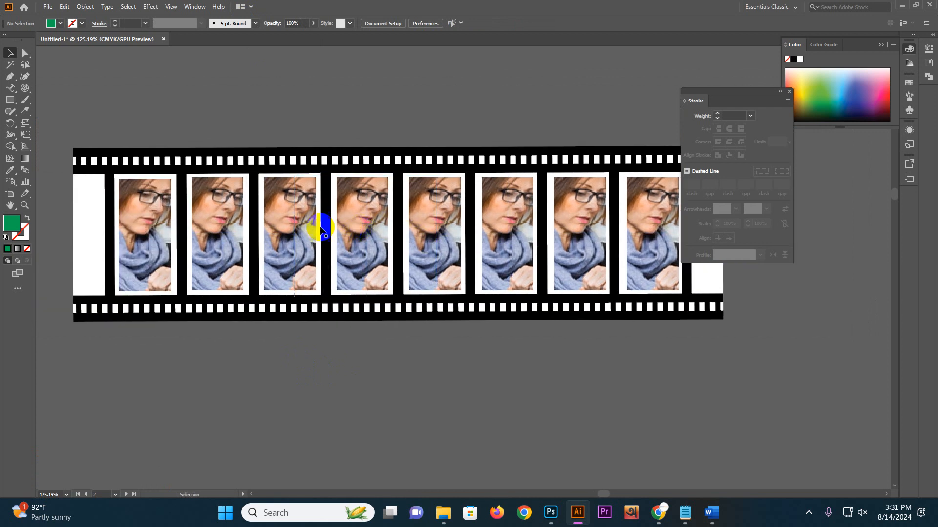
pyautogui.scroll(2, 260, 218)
pyautogui.click(204, 216)
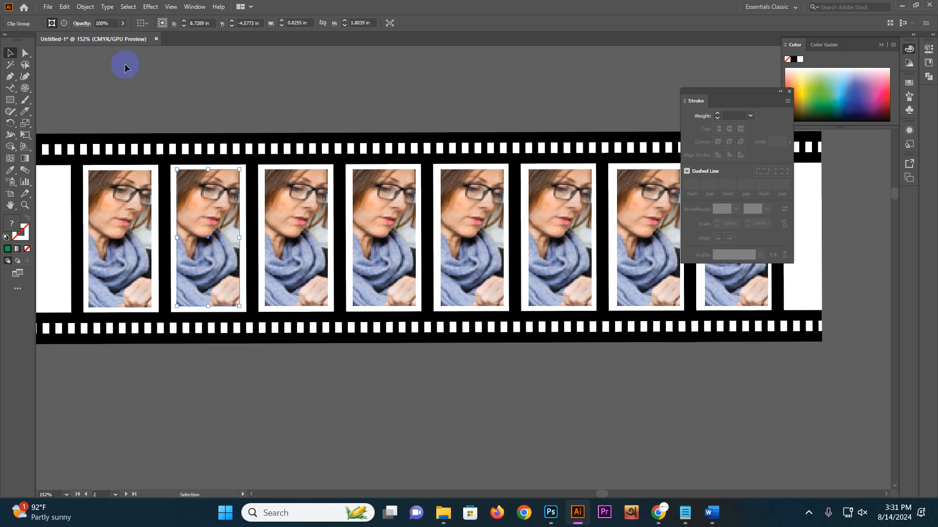
pyautogui.click(47, 7)
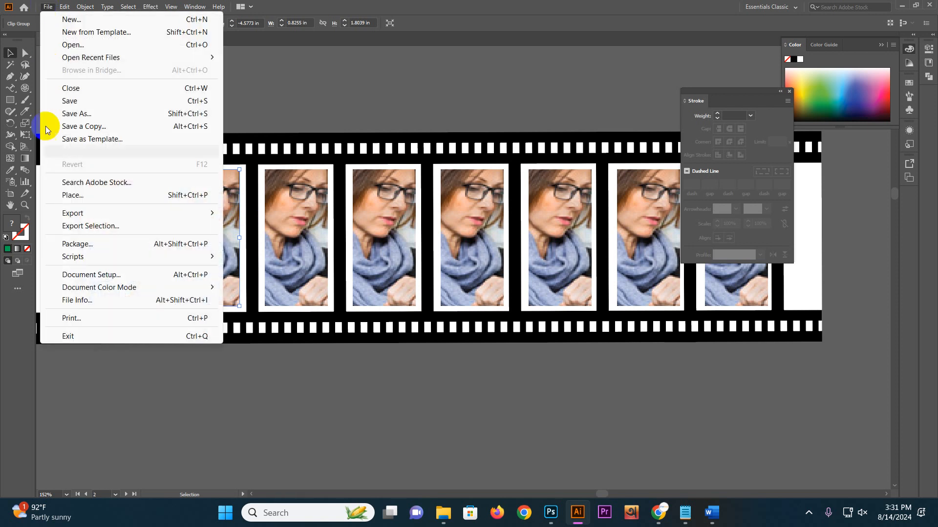
pyautogui.click(77, 195)
pyautogui.scroll(-5, 196, 239)
pyautogui.scroll(-5, 197, 239)
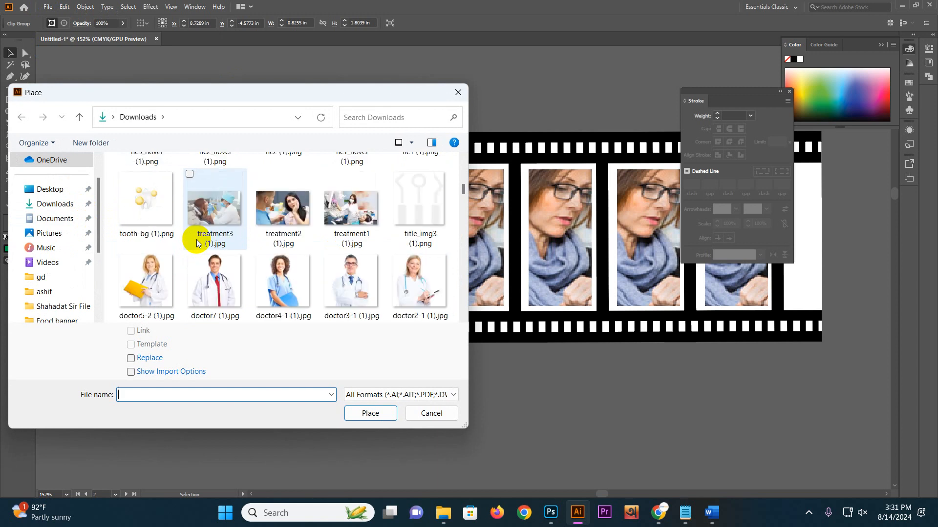
pyautogui.scroll(1, 245, 241)
pyautogui.scroll(-1, 245, 241)
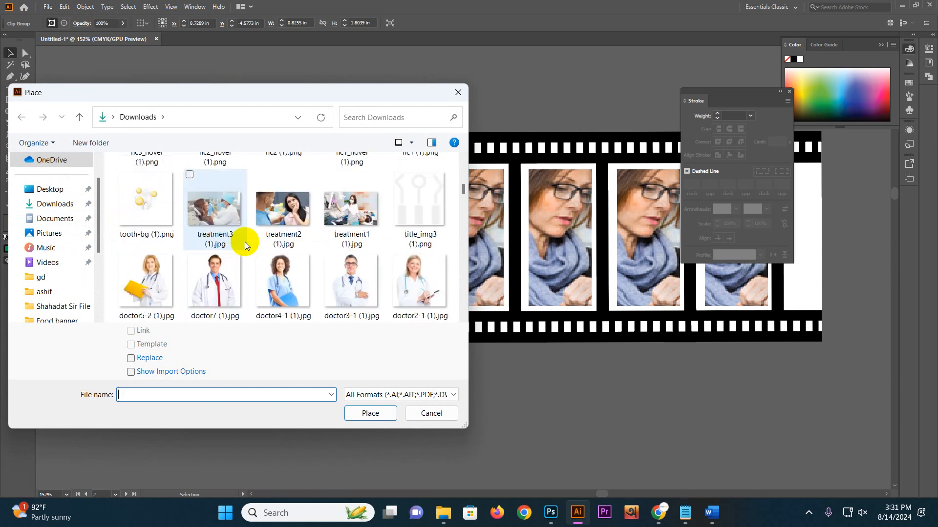
pyautogui.click(336, 206)
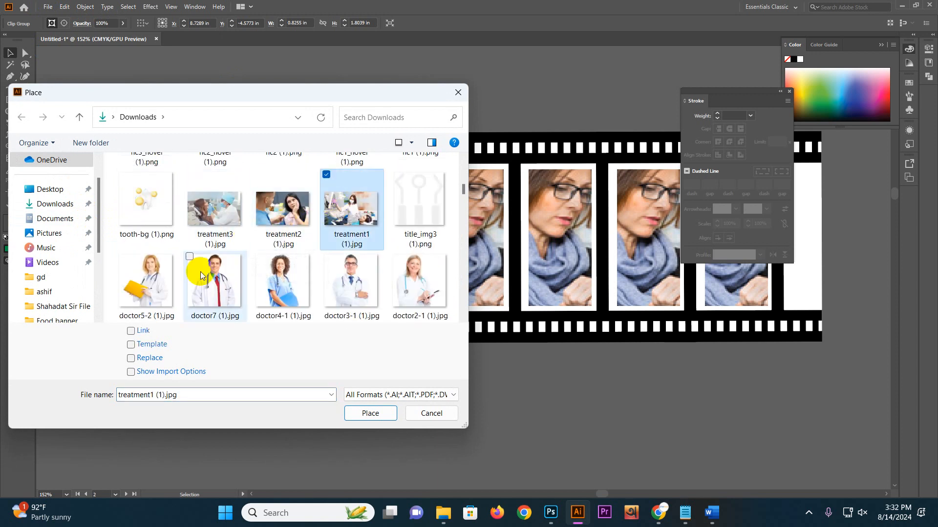
pyautogui.click(140, 359)
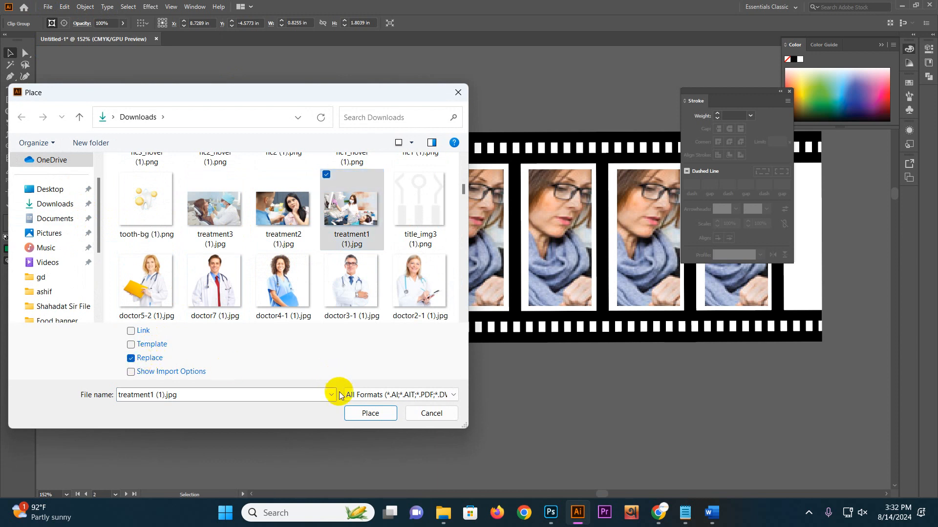
pyautogui.click(356, 407)
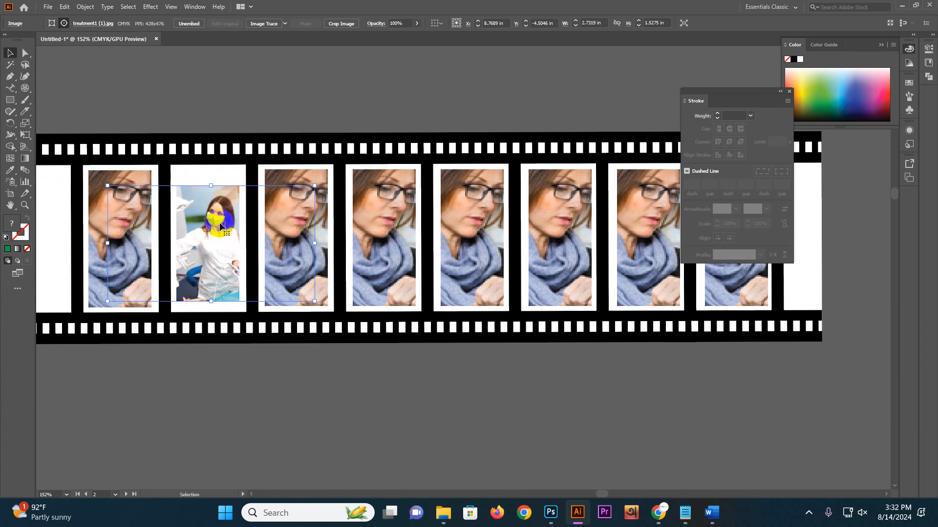
# Inside the second frame's clip group, enlarge the replaced photo to about 3.42 by 2.05 in so it fills the mask.
pyautogui.doubleClick(198, 215)
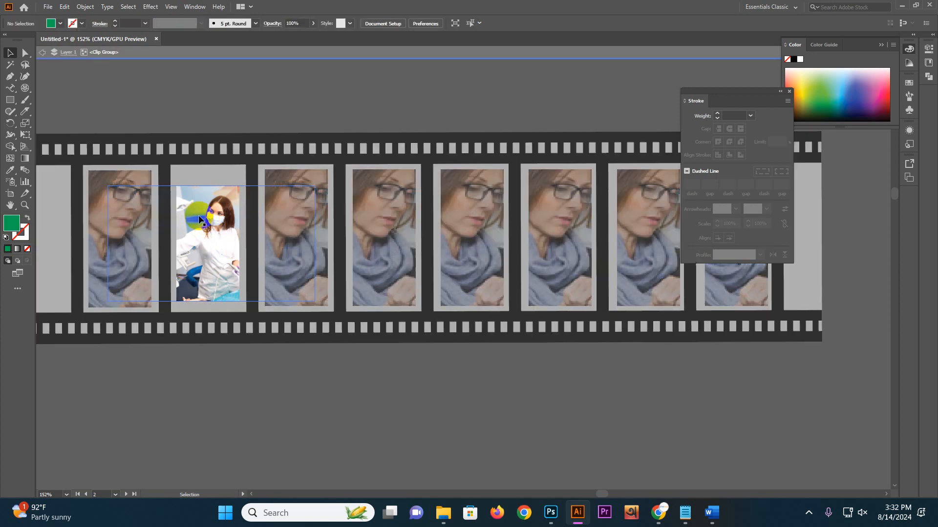
pyautogui.click(213, 247)
pyautogui.moveTo(314, 301); pyautogui.dragTo(341, 322)
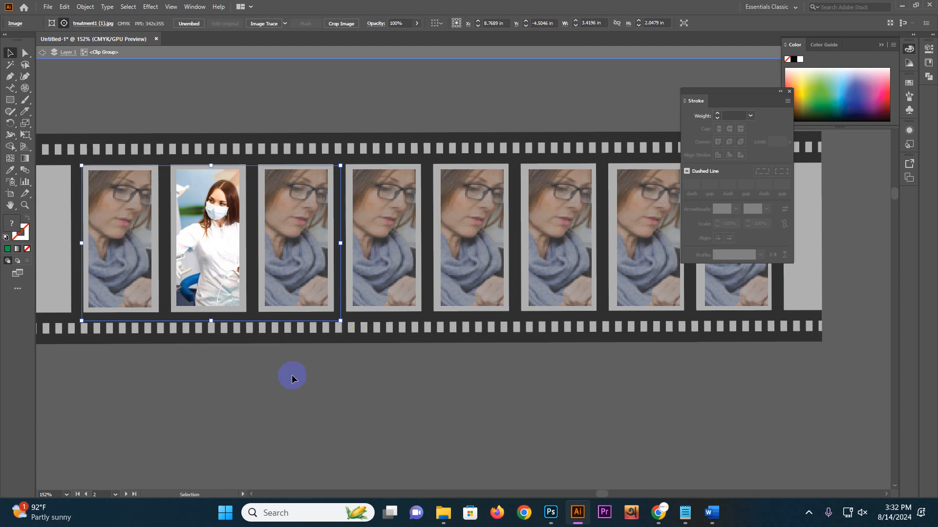
pyautogui.doubleClick(248, 86)
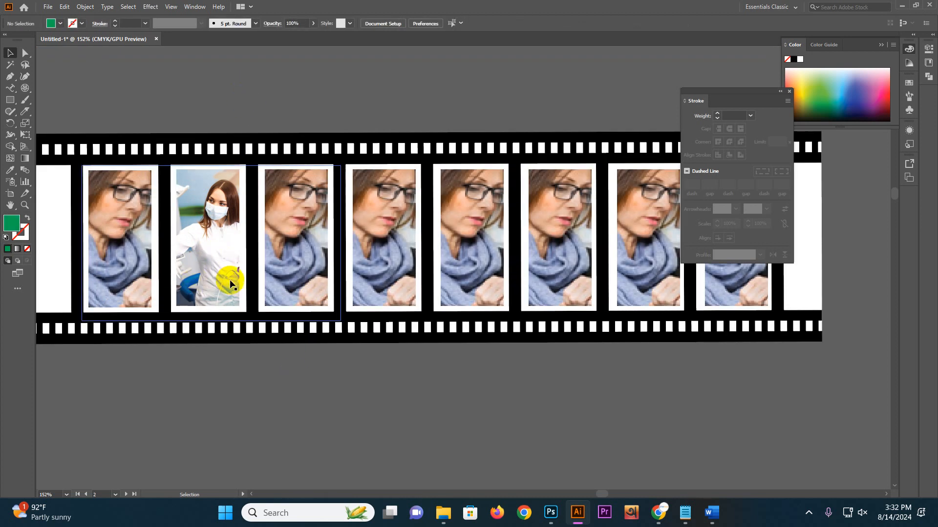
# Replace the masked photo in the third full frame with treatment2 (1).jpg from Downloads, using the Replace option.
pyautogui.click(292, 238)
pyautogui.click(49, 6)
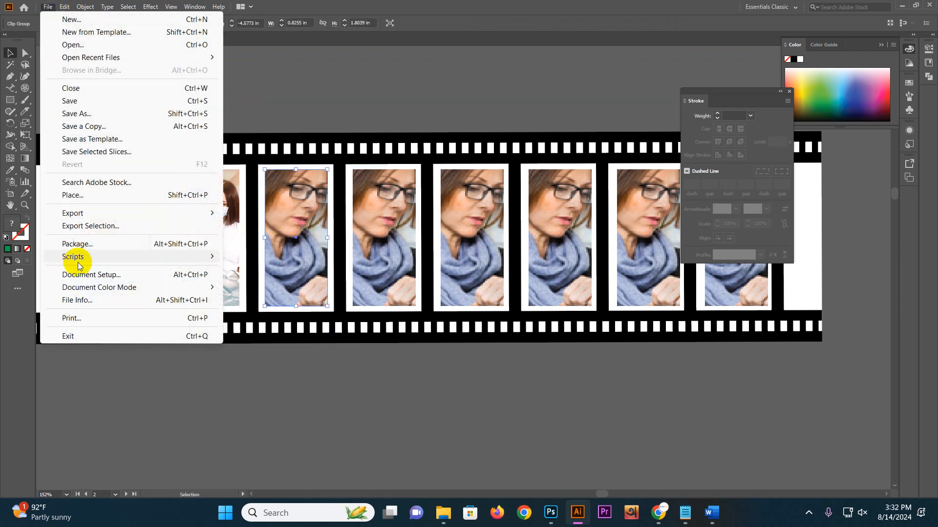
pyautogui.click(71, 194)
pyautogui.scroll(-10, 281, 242)
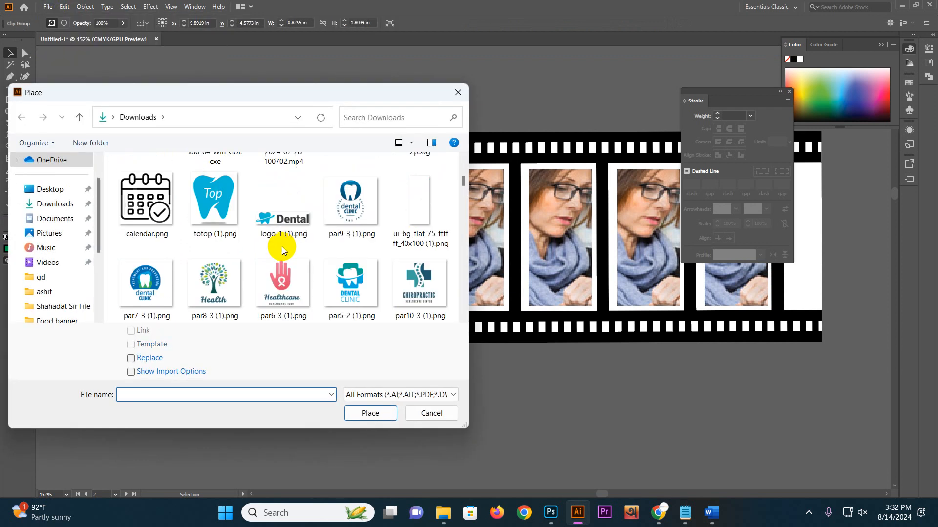
pyautogui.scroll(-5, 345, 229)
pyautogui.scroll(-12, 348, 260)
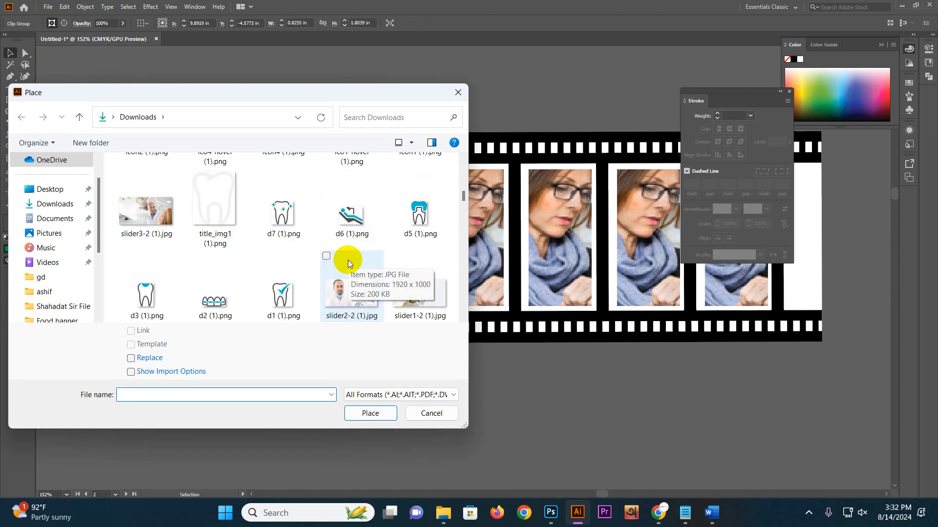
pyautogui.scroll(10, 313, 259)
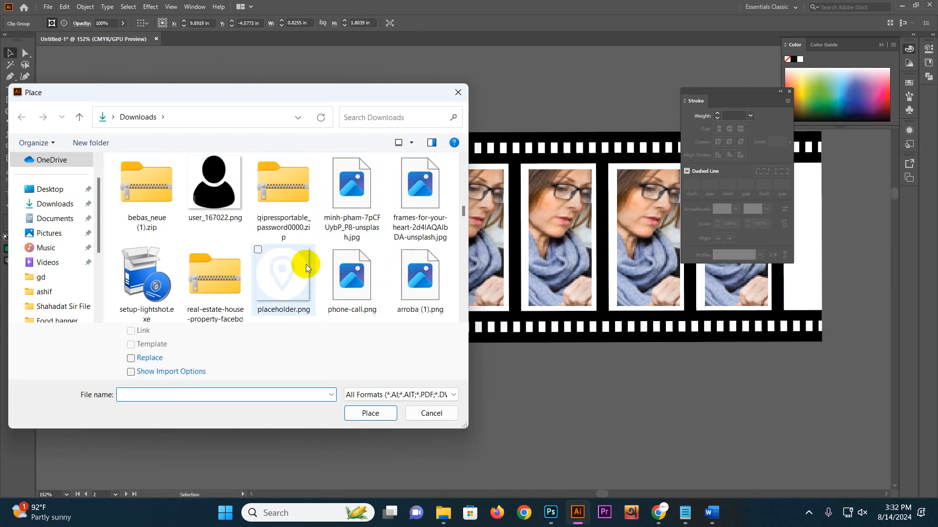
pyautogui.click(306, 288)
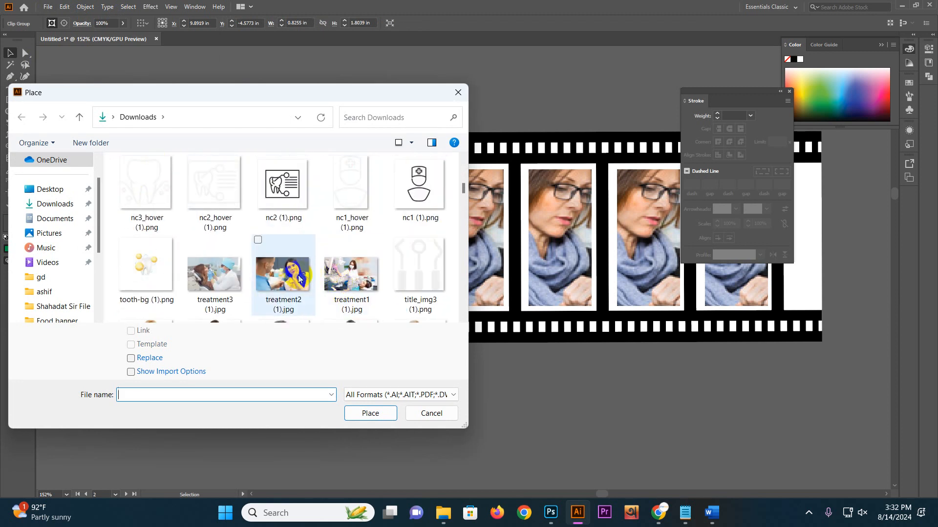
pyautogui.click(140, 359)
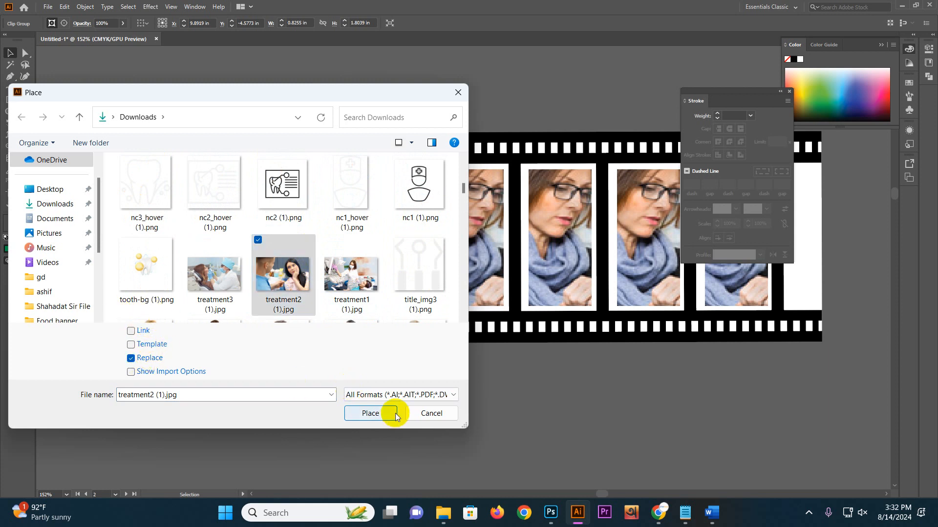
pyautogui.click(376, 414)
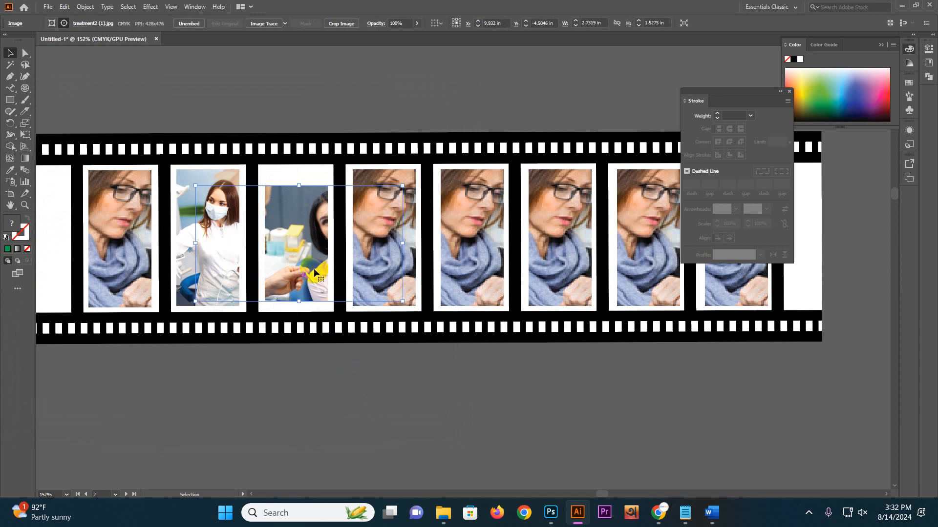
# Enlarge the third frame's photo to about 3.75 by 2.20 in within its mask and shift it to show the woman's face.
pyautogui.doubleClick(297, 239)
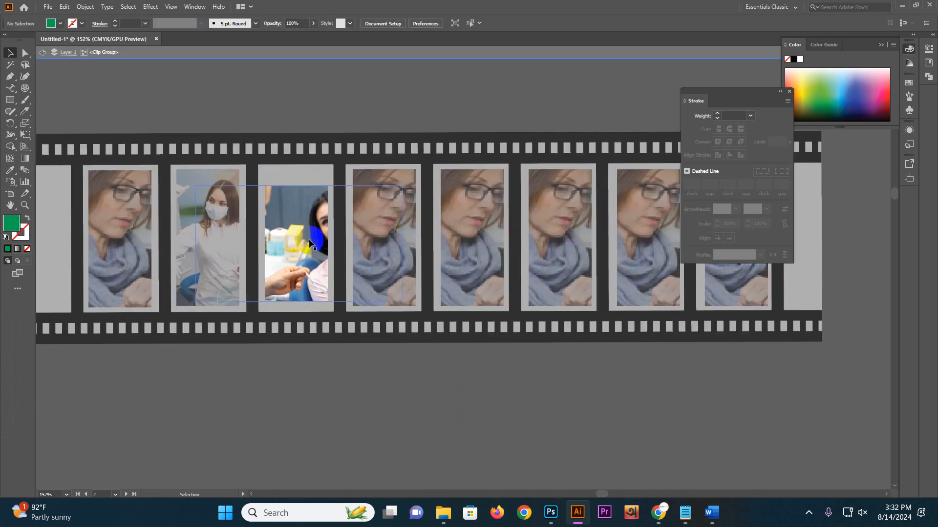
pyautogui.click(304, 252)
pyautogui.moveTo(404, 303); pyautogui.dragTo(441, 327)
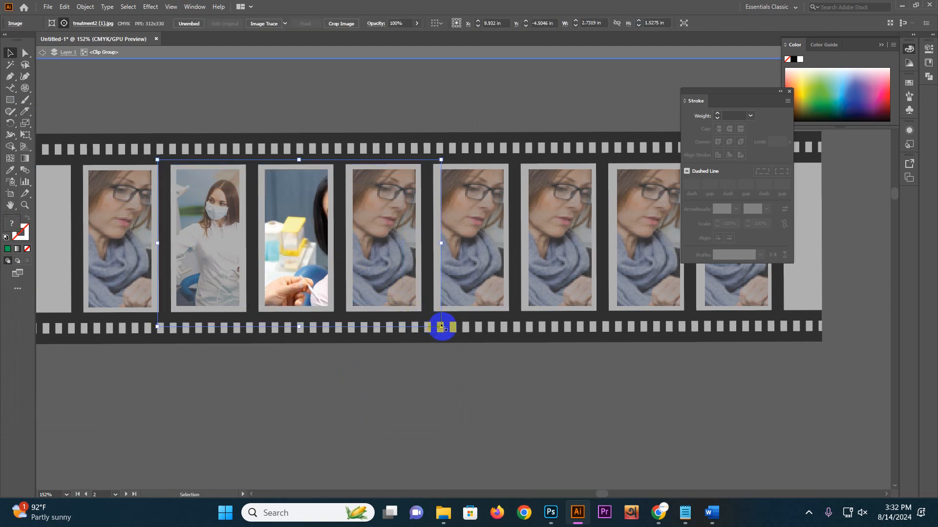
pyautogui.moveTo(303, 248); pyautogui.dragTo(275, 252)
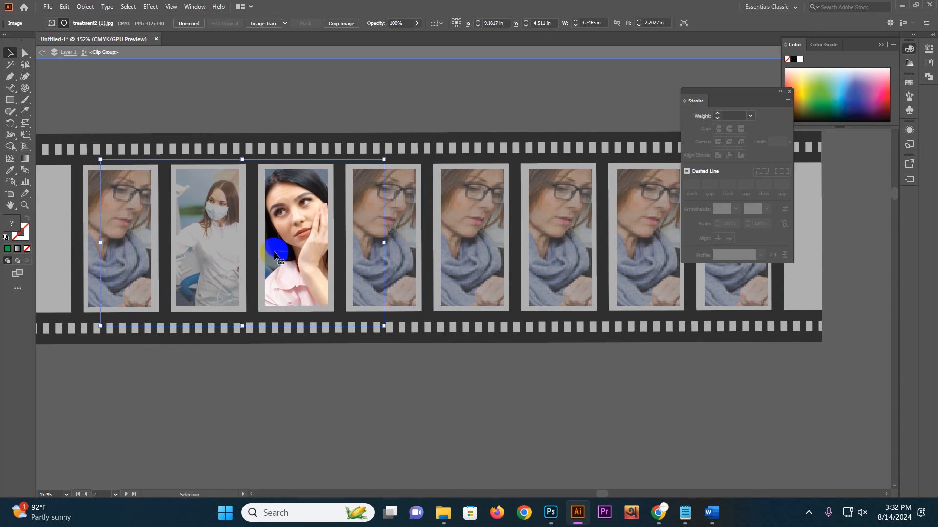
pyautogui.doubleClick(363, 84)
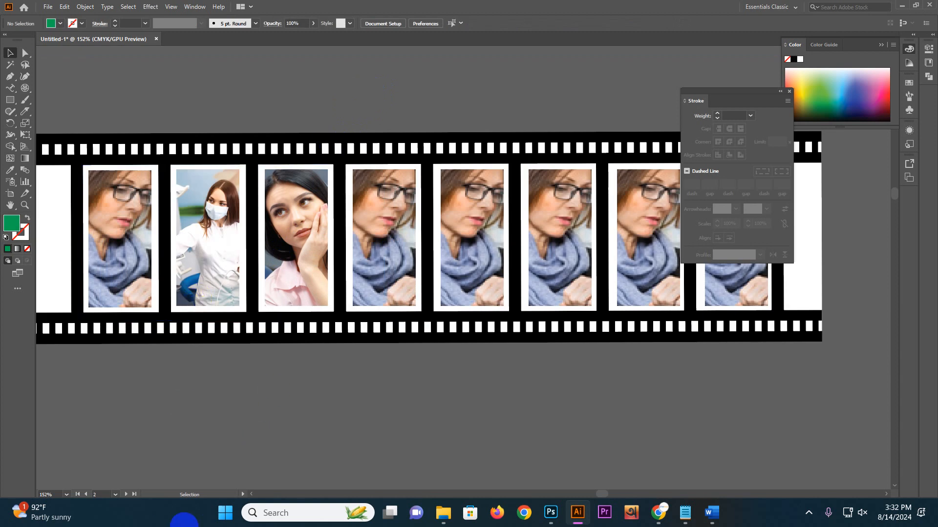
pyautogui.moveTo(413, 364); pyautogui.dragTo(377, 360)
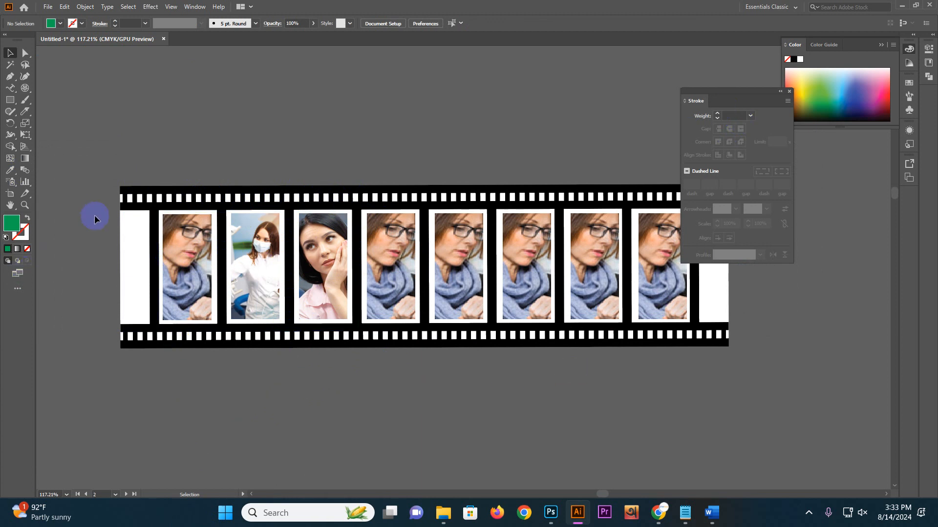
pyautogui.moveTo(11, 123); pyautogui.dragTo(56, 122)
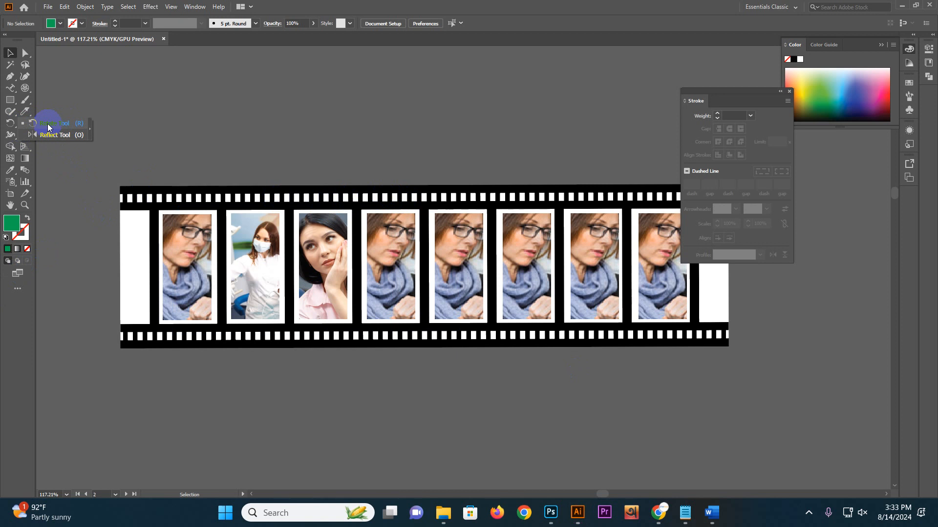
pyautogui.moveTo(48, 125); pyautogui.dragTo(166, 123)
pyautogui.scroll(-3, 411, 335)
pyautogui.moveTo(410, 332); pyautogui.dragTo(507, 136)
pyautogui.moveTo(263, 265); pyautogui.dragTo(369, 231)
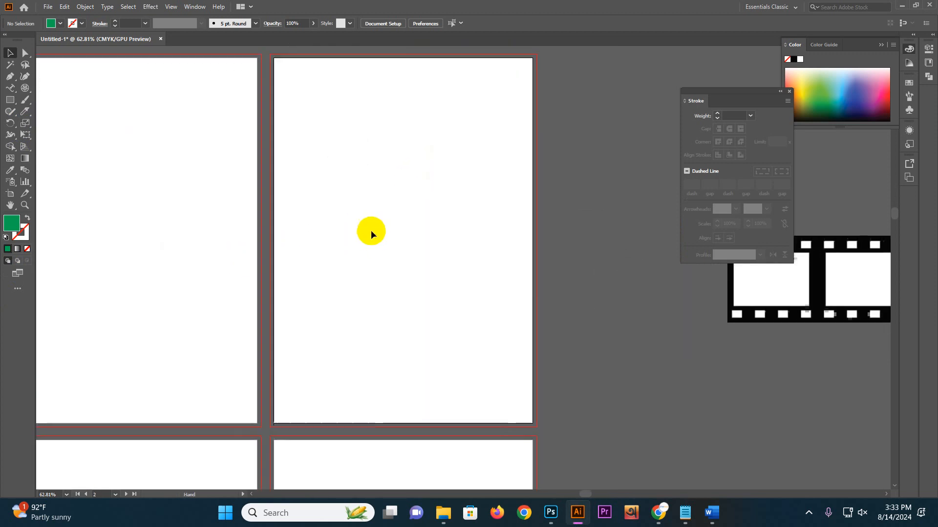
# Create a new landscape document of 11.6929 by 8.2677 in with 1 artboard.
pyautogui.hotkey('ctrl', 'n')
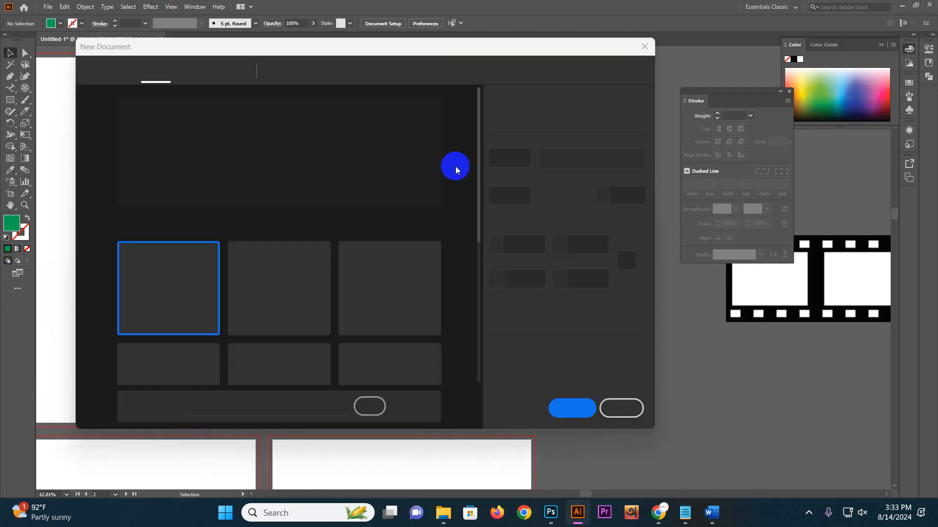
pyautogui.click(570, 195)
pyautogui.click(619, 195)
pyautogui.press('BackSpace')
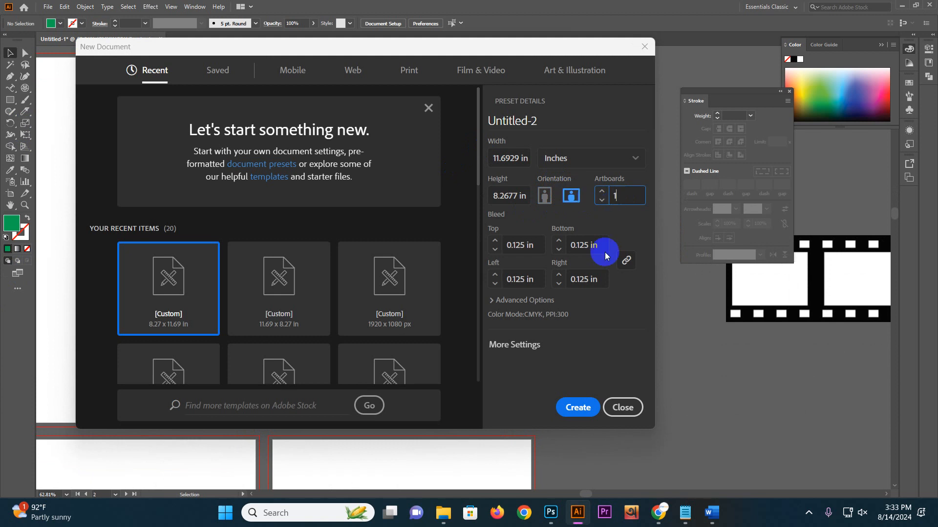
pyautogui.click(577, 405)
# Draw a tall ellipse about 0.98 in wide and 5.12 in high on the new artboard and fill it purple.
pyautogui.moveTo(402, 198); pyautogui.dragTo(304, 203)
pyautogui.click(10, 100)
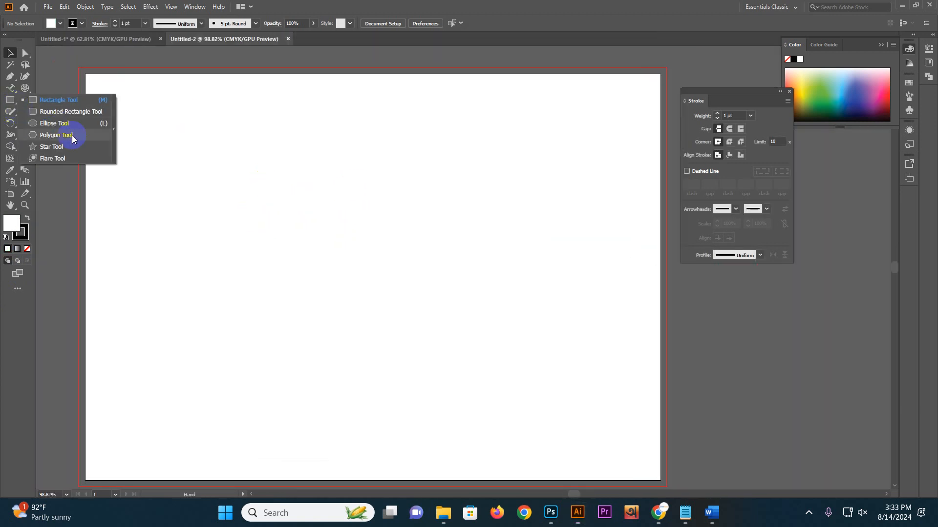
pyautogui.click(63, 129)
pyautogui.moveTo(332, 124); pyautogui.dragTo(380, 376)
pyautogui.click(873, 70)
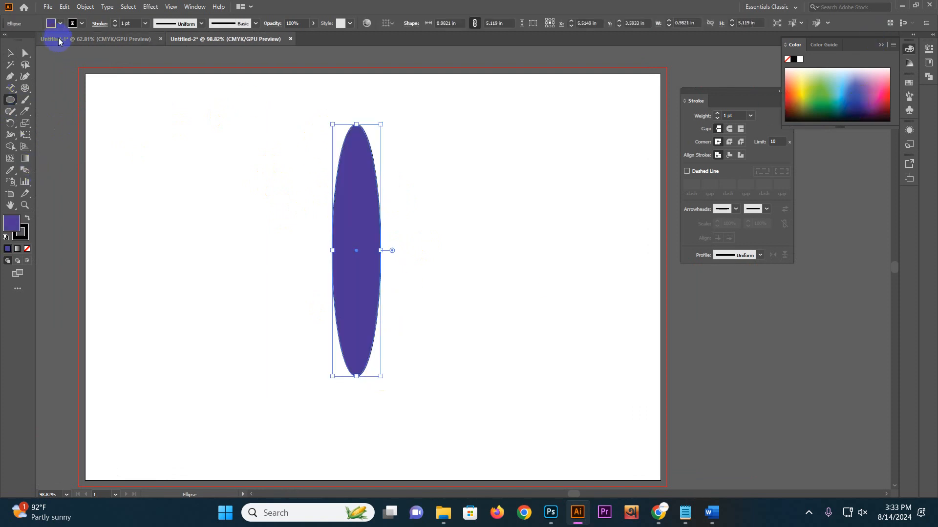
# Remove the ellipse's stroke and move it to about X 5.89 in, Y 3.64 in.
pyautogui.click(76, 24)
pyautogui.click(6, 39)
pyautogui.click(11, 53)
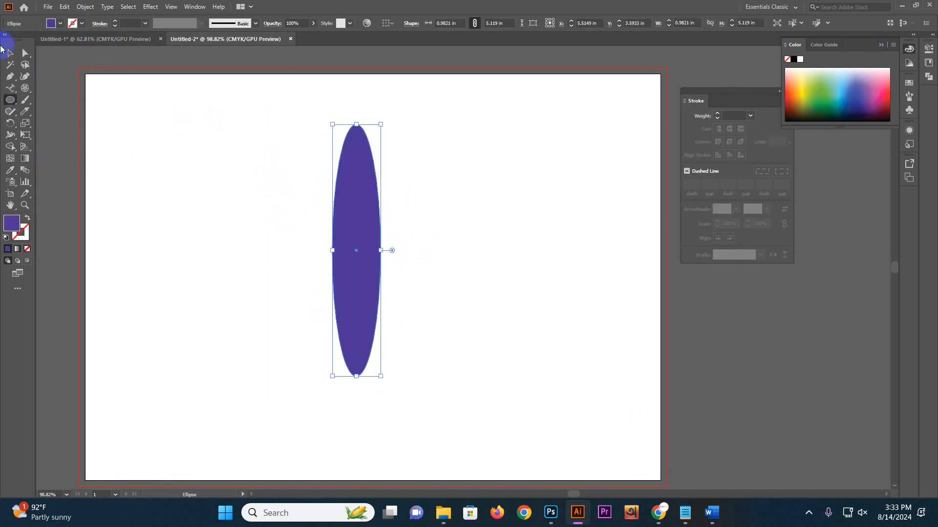
pyautogui.moveTo(362, 200); pyautogui.dragTo(383, 203)
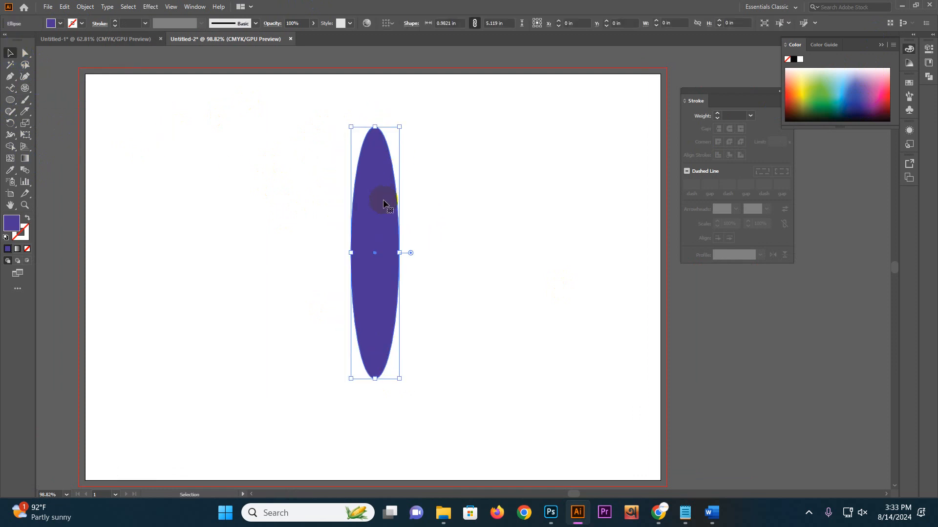
# Make a copy of the ellipse rotated 36° about its own centre with the Rotate tool.
pyautogui.click(8, 126)
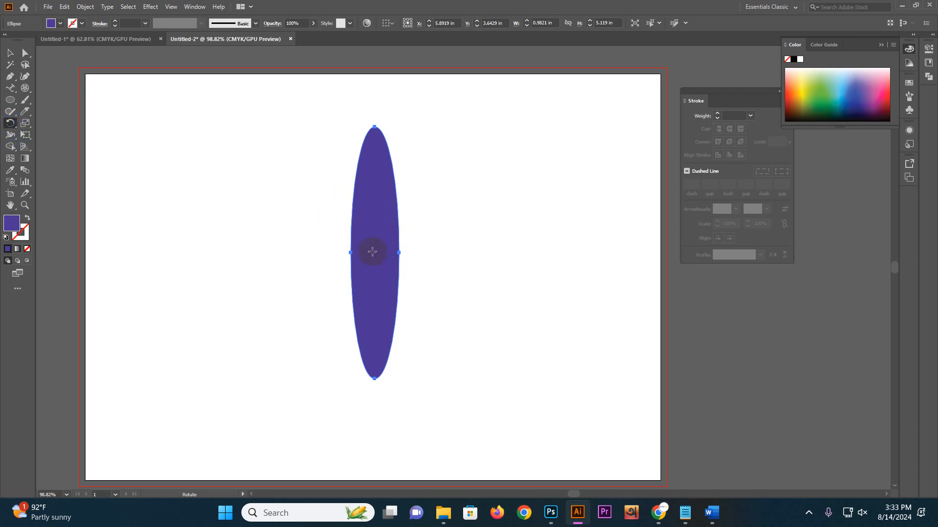
pyautogui.moveTo(10, 123); pyautogui.dragTo(48, 127)
pyautogui.keyDown('alt'); pyautogui.click(374, 253); pyautogui.keyUp('alt')
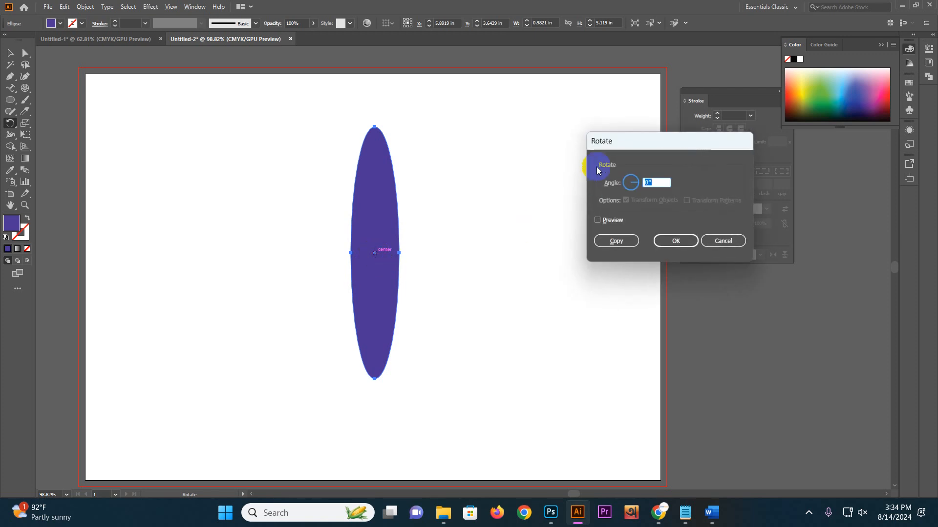
pyautogui.moveTo(604, 141); pyautogui.dragTo(338, 143)
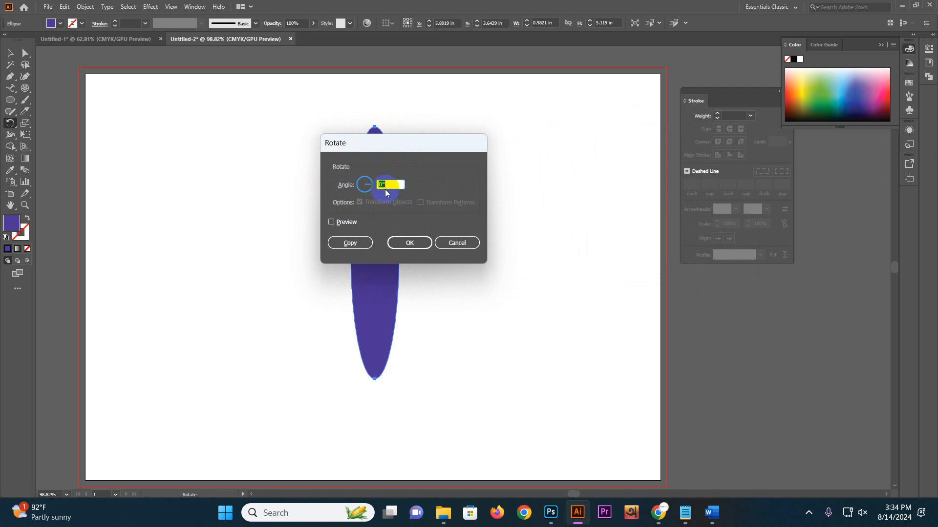
pyautogui.write('360/')
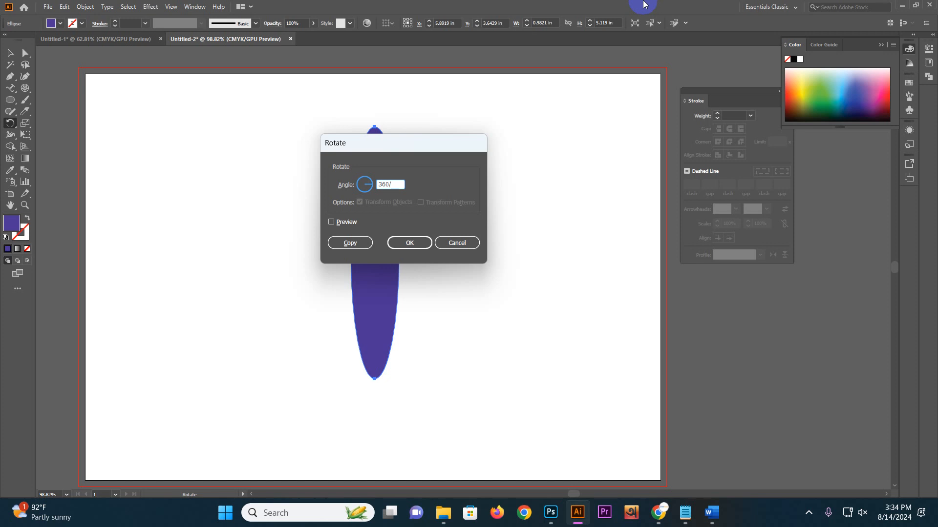
pyautogui.moveTo(391, 141); pyautogui.dragTo(551, 144)
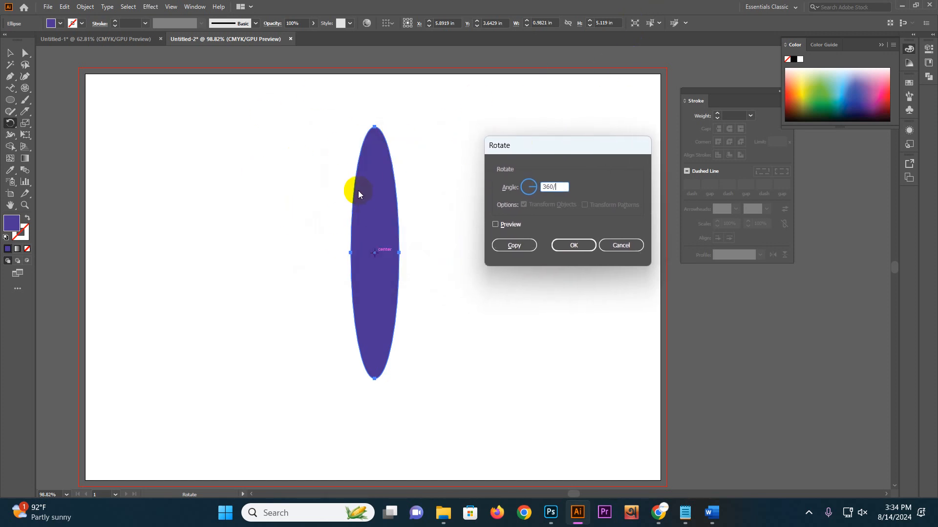
pyautogui.doubleClick(545, 186)
pyautogui.click(562, 190)
pyautogui.moveTo(557, 187); pyautogui.dragTo(552, 186)
pyautogui.press('Right')
pyautogui.click(514, 245)
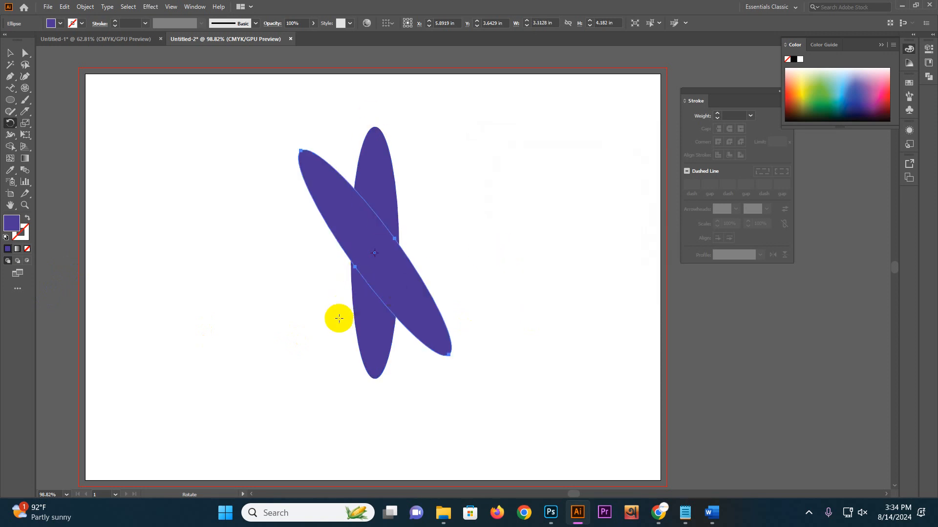
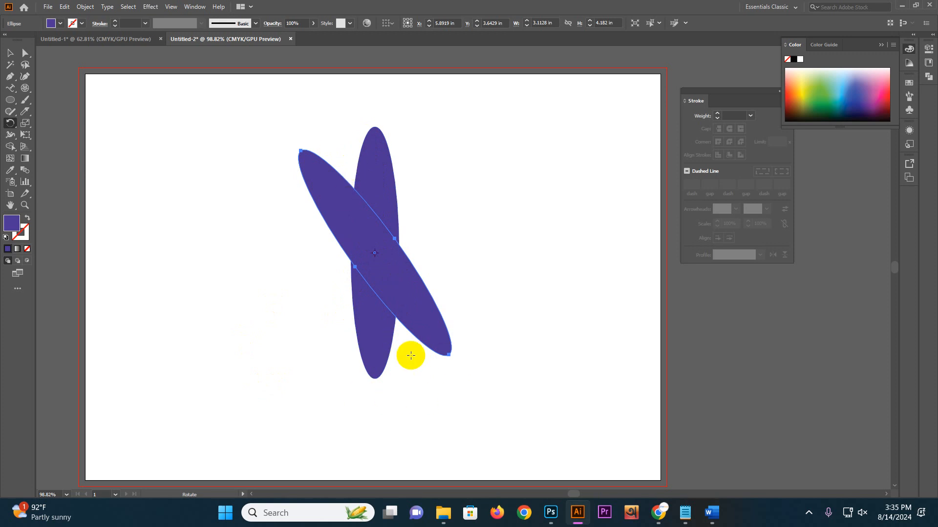
# Repeat the rotated copy three times around the centre to complete the ten-petal flower, and deselect it.
pyautogui.hotkey('ctrl', 'd')
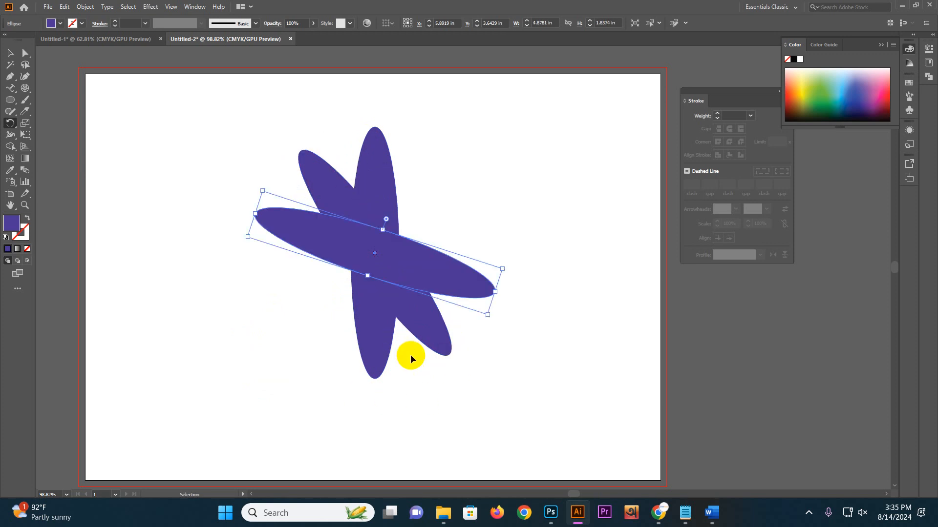
pyautogui.hotkey('ctrl', 'd')
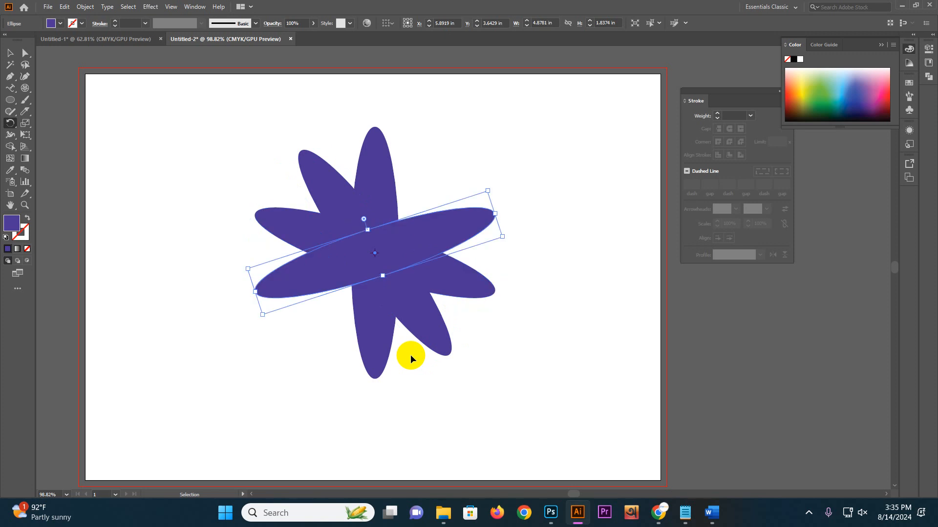
pyautogui.hotkey('ctrl', 'd')
pyautogui.press('r')
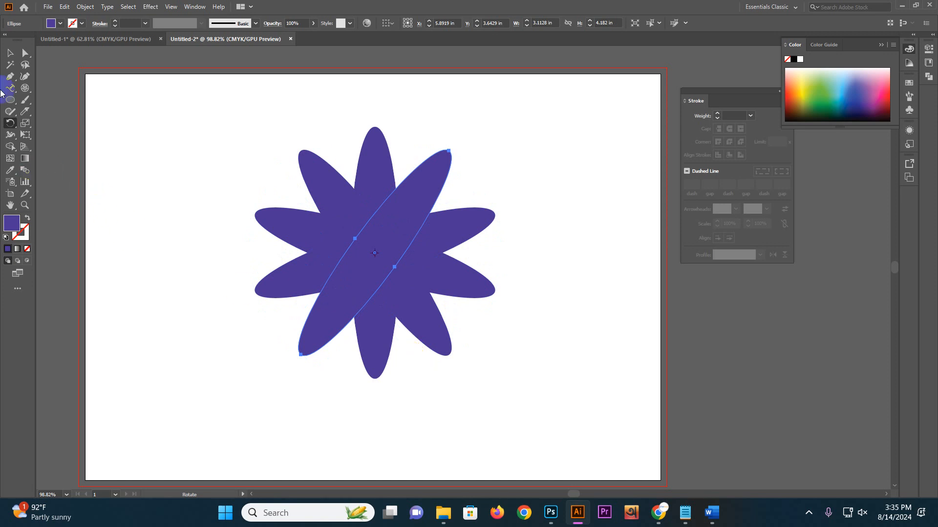
pyautogui.click(10, 52)
pyautogui.click(188, 126)
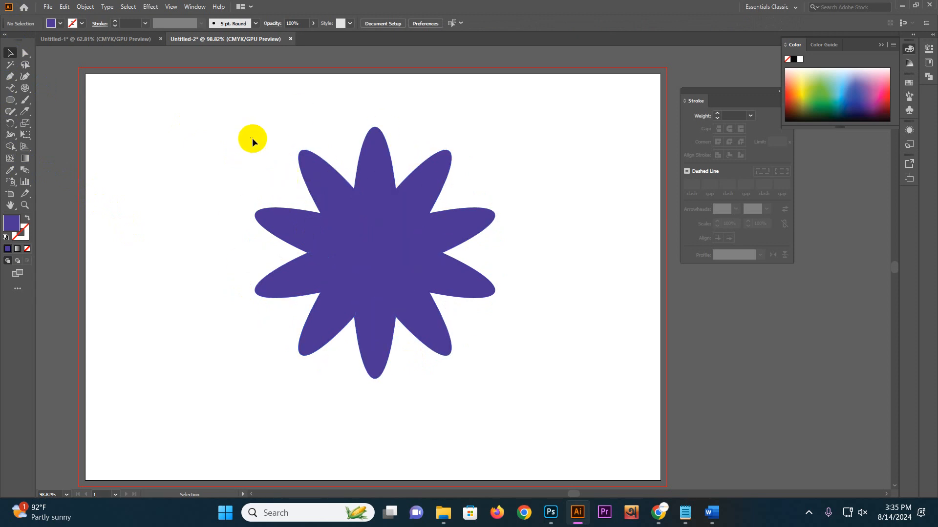
# Select the whole flower and move it off the artboard past the right edge.
pyautogui.moveTo(252, 137); pyautogui.dragTo(557, 422)
pyautogui.moveTo(423, 250); pyautogui.dragTo(862, 333)
pyautogui.click(104, 163)
# Draw an ellipse about 0.92 by 3.22 in and make a copy rotated 360/10 degrees about its bottom anchor point.
pyautogui.click(10, 100)
pyautogui.moveTo(355, 111); pyautogui.dragTo(401, 269)
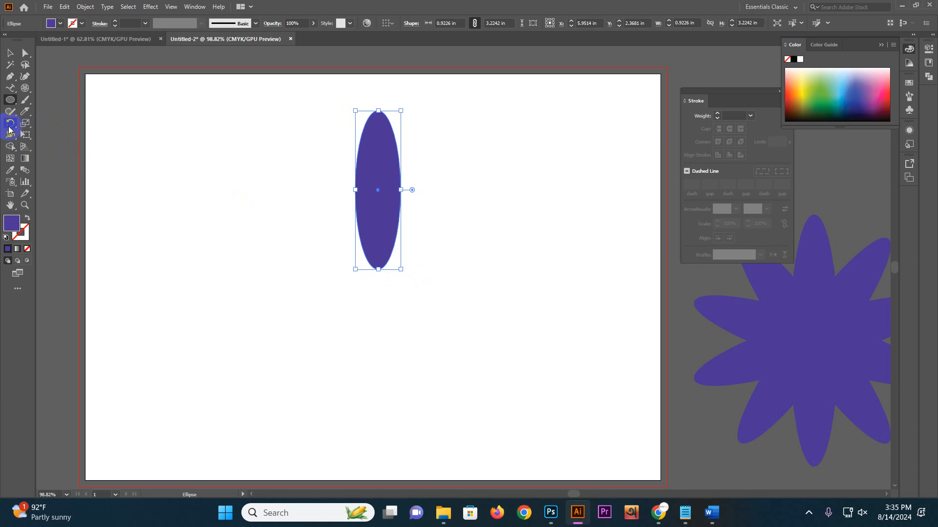
pyautogui.click(10, 123)
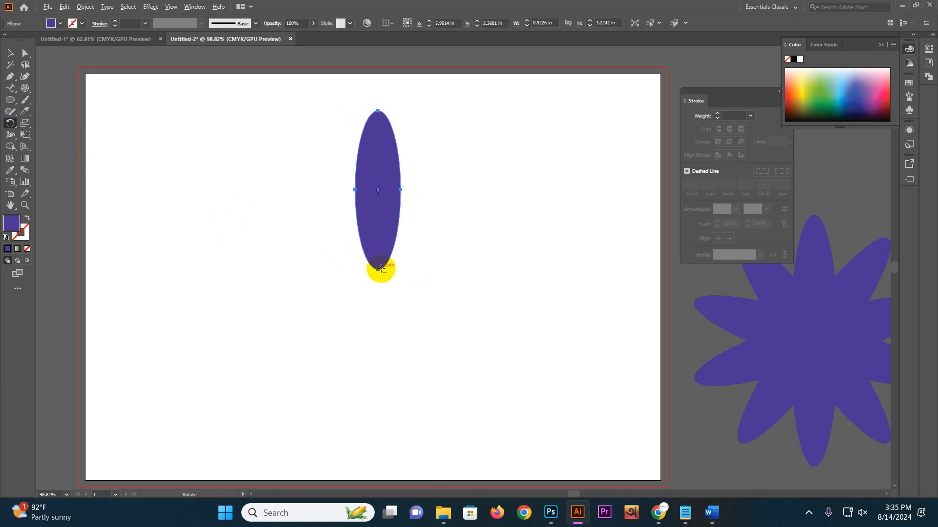
pyautogui.keyDown('alt'); pyautogui.click(379, 268); pyautogui.keyUp('alt')
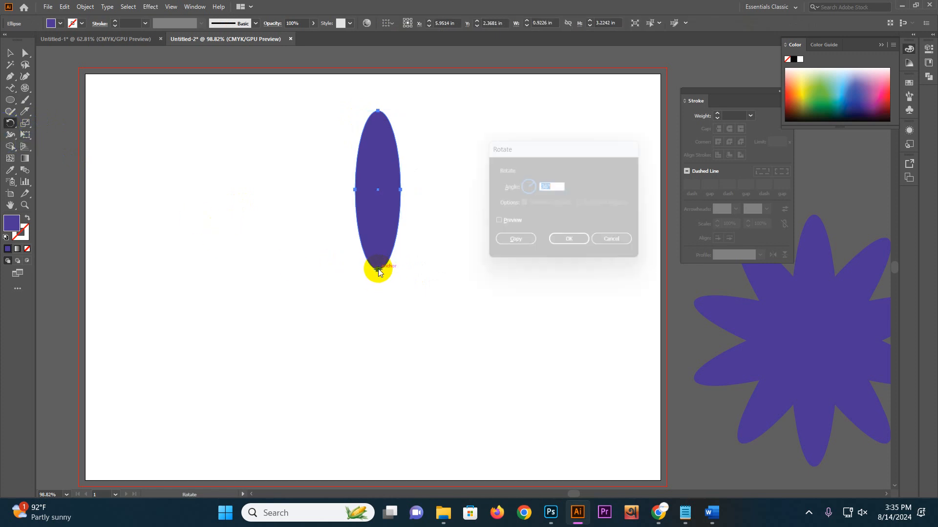
pyautogui.write('360/10')
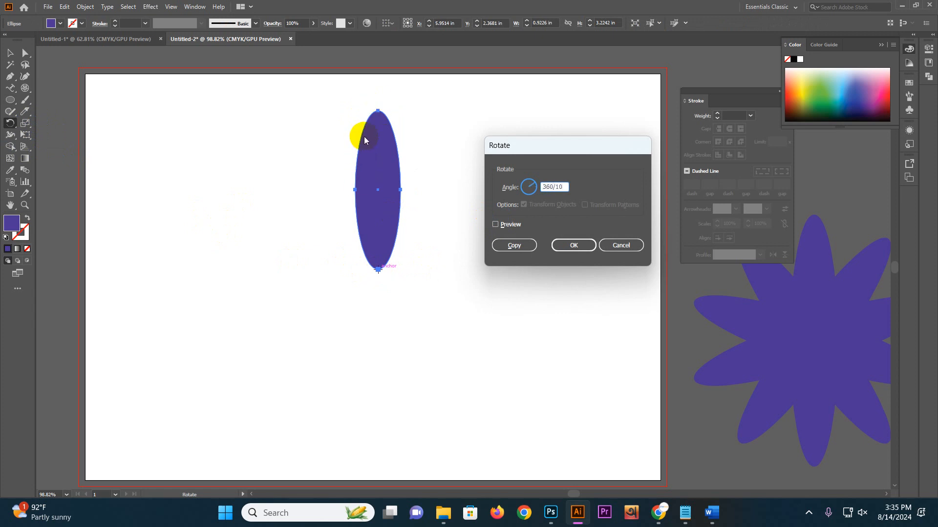
pyautogui.click(508, 245)
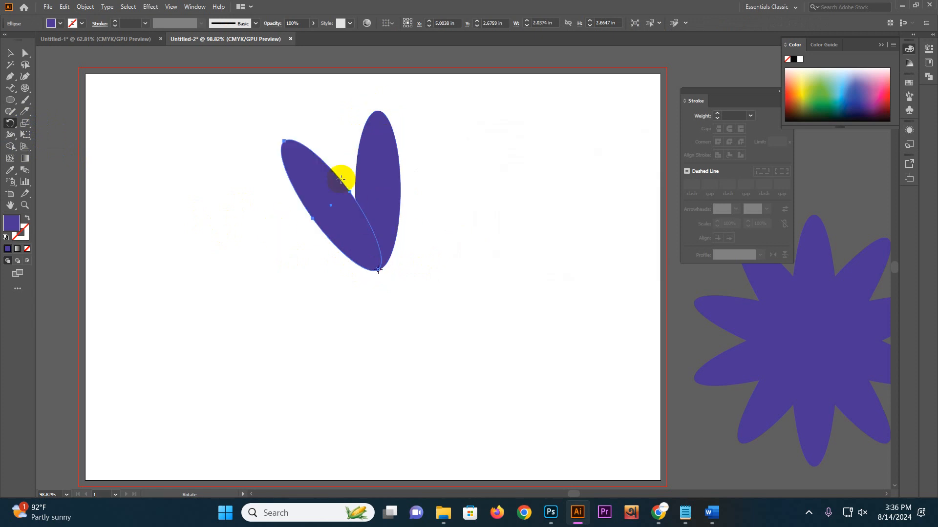
# Repeat the rotated copy eight times around the bottom anchor to form a ten-petal flower from separate ellipses.
pyautogui.click(335, 178)
pyautogui.hotkey('ctrl', 'd')
pyautogui.hotkey('ctrl', 'd')
pyautogui.hotkey('ctrl', 'd')
pyautogui.hotkey('ctrl', 'd')
pyautogui.hotkey('ctrl', 'd')
pyautogui.hotkey('ctrl', 'd')
pyautogui.hotkey('ctrl', 'd')
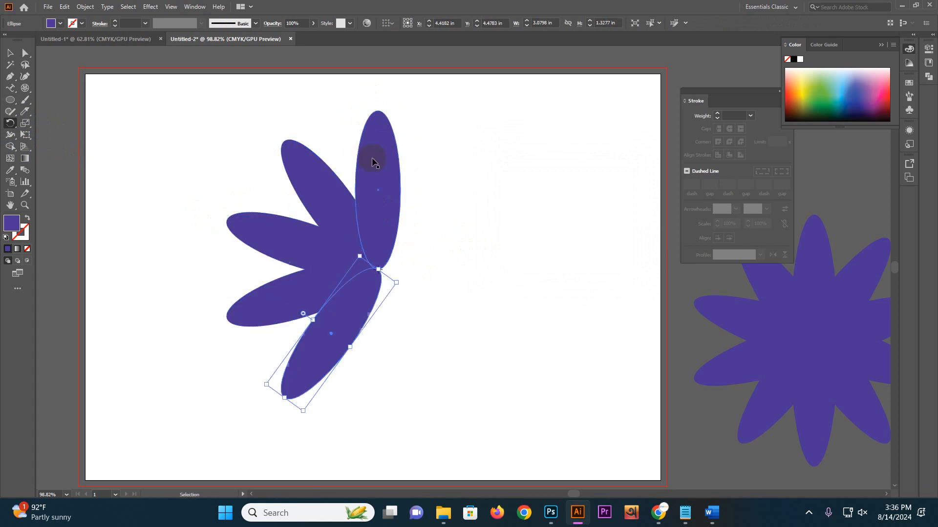
pyautogui.hotkey('ctrl', 'd')
pyautogui.press('r')
# Select all petals of the second flower and move them off the artboard past the left edge.
pyautogui.click(9, 53)
pyautogui.click(247, 128)
pyautogui.moveTo(247, 128); pyautogui.dragTo(508, 402)
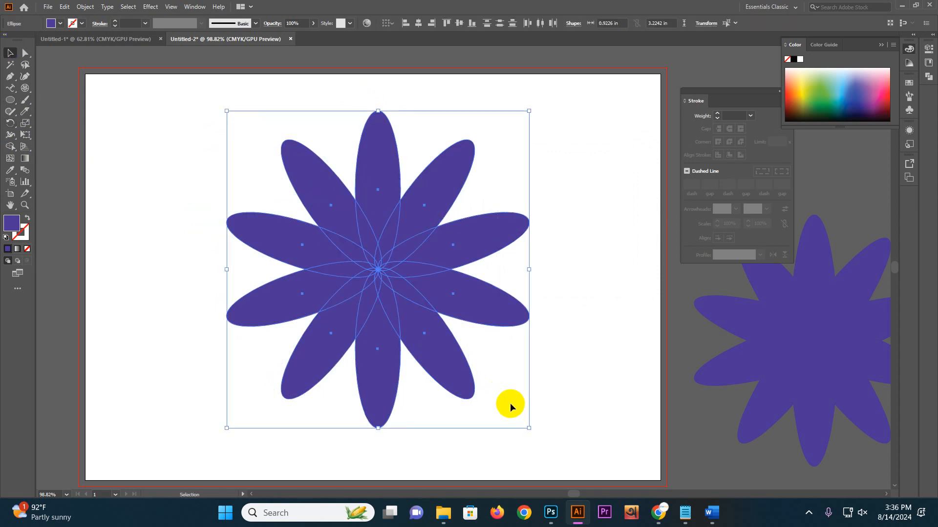
pyautogui.scroll(-1, 561, 364)
pyautogui.moveTo(474, 287); pyautogui.dragTo(95, 262)
pyautogui.click(425, 268)
pyautogui.moveTo(425, 268); pyautogui.dragTo(433, 213)
# Draw an ellipse about 0.60 by 2.75 in and make a copy rotated 360/10 degrees about a point just below it.
pyautogui.click(10, 99)
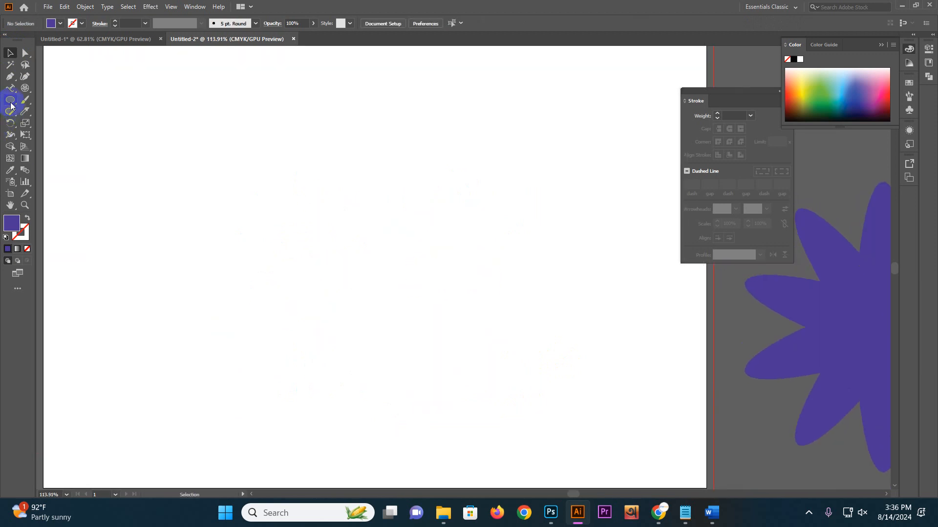
pyautogui.moveTo(315, 123); pyautogui.dragTo(350, 279)
pyautogui.click(10, 52)
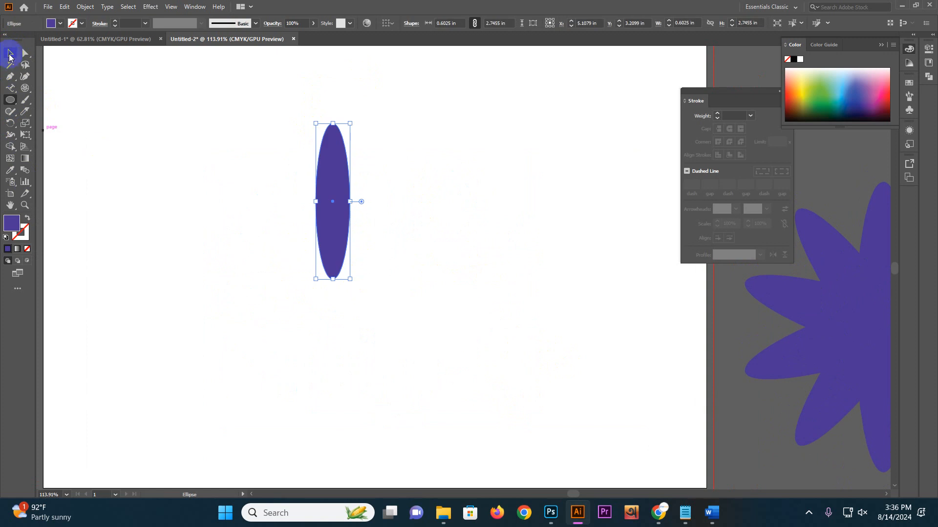
pyautogui.click(10, 123)
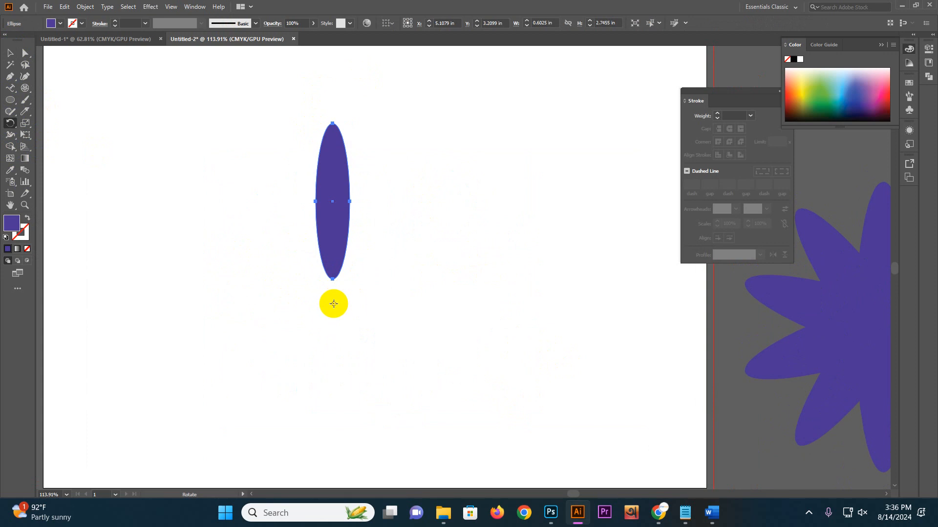
pyautogui.keyDown('alt'); pyautogui.click(333, 304); pyautogui.keyUp('alt')
pyautogui.write('360/10')
pyautogui.click(515, 247)
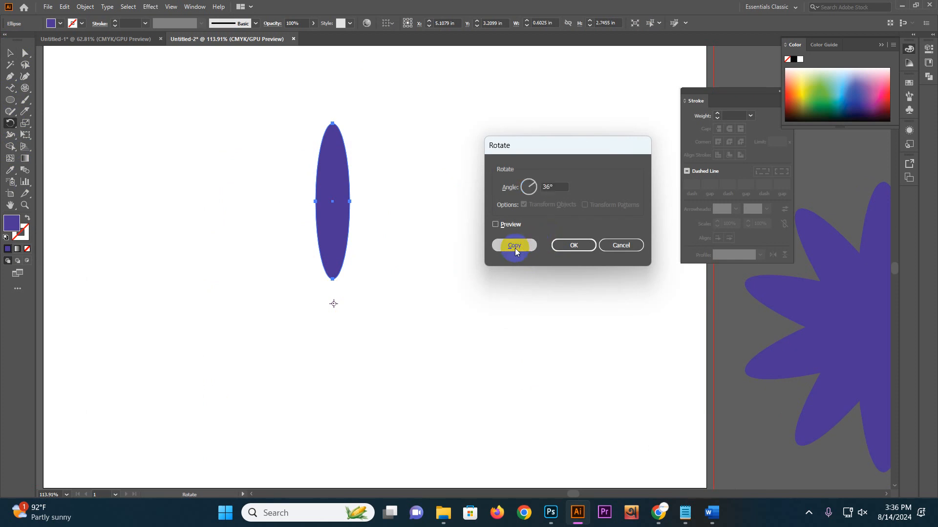
# Repeat the rotated copy eight times to complete a ten-petal flower with an open centre.
pyautogui.hotkey('ctrl', 'd')
pyautogui.hotkey('ctrl', 'd')
pyautogui.hotkey('ctrl', 'd')
pyautogui.hotkey('ctrl', 'd')
pyautogui.hotkey('ctrl', 'd')
pyautogui.hotkey('ctrl', 'd')
pyautogui.hotkey('ctrl', 'd')
pyautogui.hotkey('ctrl', 'd')
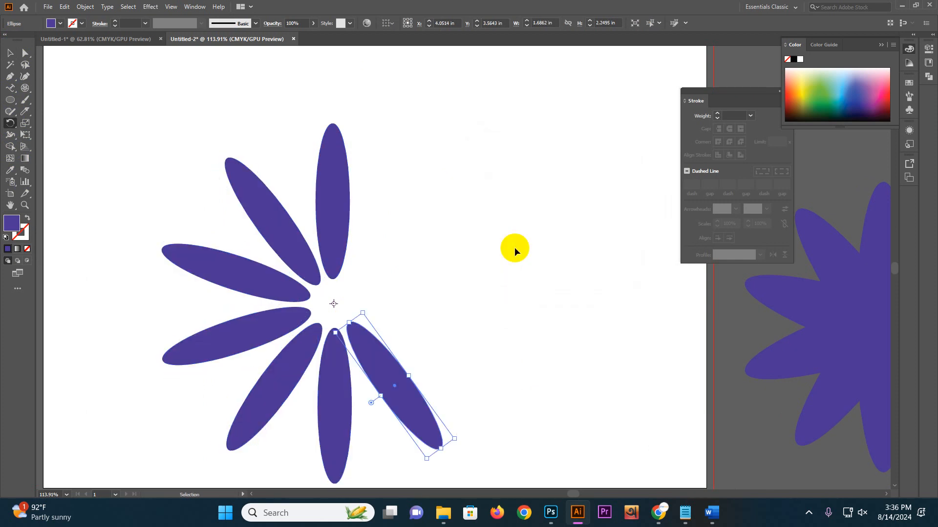
# Select the open-centred flower and move it off the artboard beyond the upper-right corner.
pyautogui.click(10, 52)
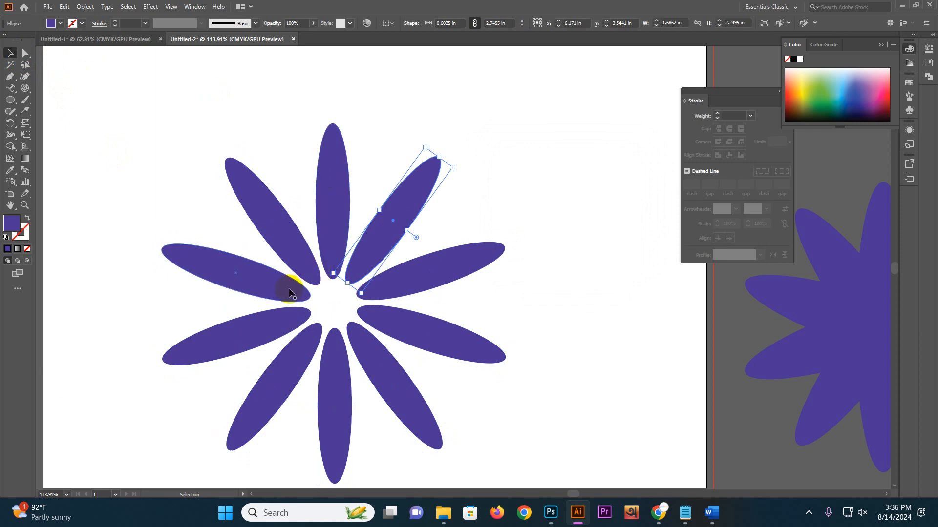
pyautogui.press('z')
pyautogui.moveTo(246, 386); pyautogui.dragTo(167, 351)
pyautogui.moveTo(181, 266); pyautogui.dragTo(359, 432)
pyautogui.moveTo(323, 332); pyautogui.dragTo(634, 104)
pyautogui.press('z')
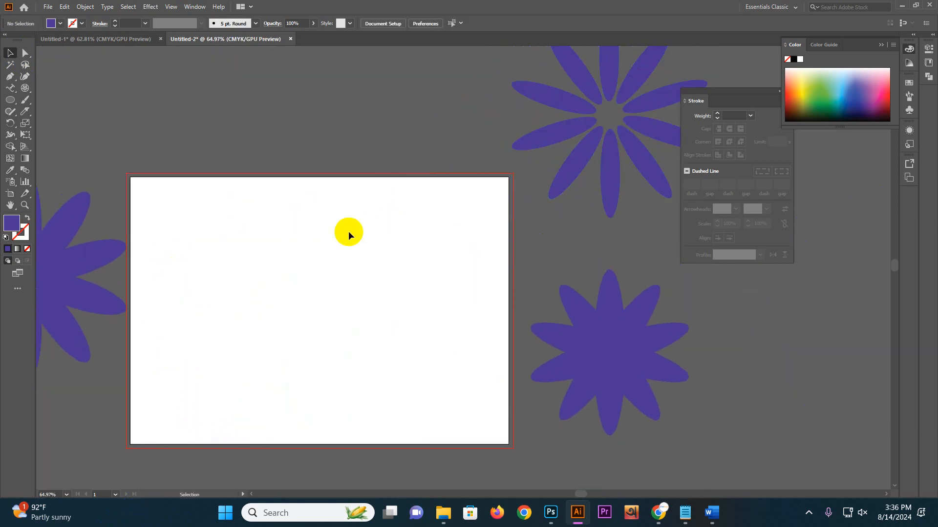
# Draw a tall ellipse about 1.12 by 6.88 in and swap its fill and stroke, leaving only a purple outline.
pyautogui.click(347, 233)
pyautogui.moveTo(348, 298); pyautogui.dragTo(130, 279)
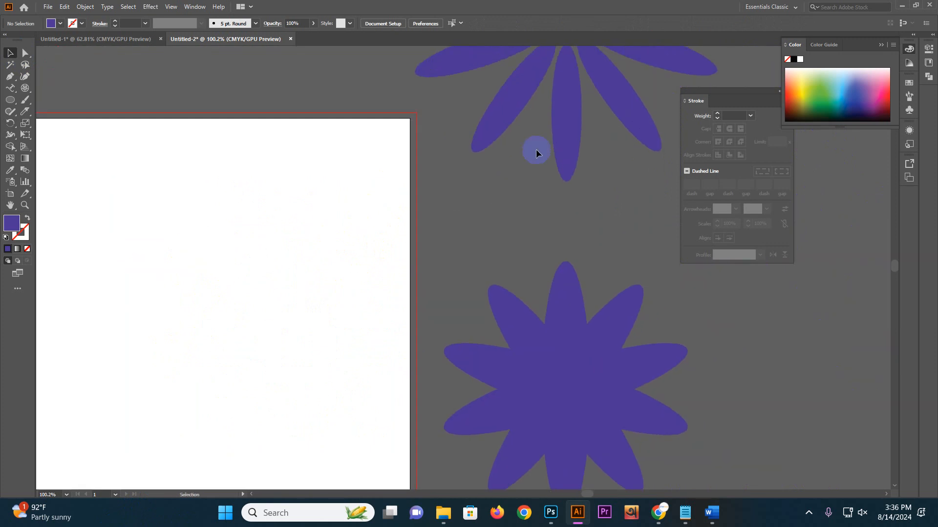
pyautogui.moveTo(269, 284); pyautogui.dragTo(475, 230)
pyautogui.click(10, 101)
pyautogui.moveTo(262, 87); pyautogui.dragTo(317, 430)
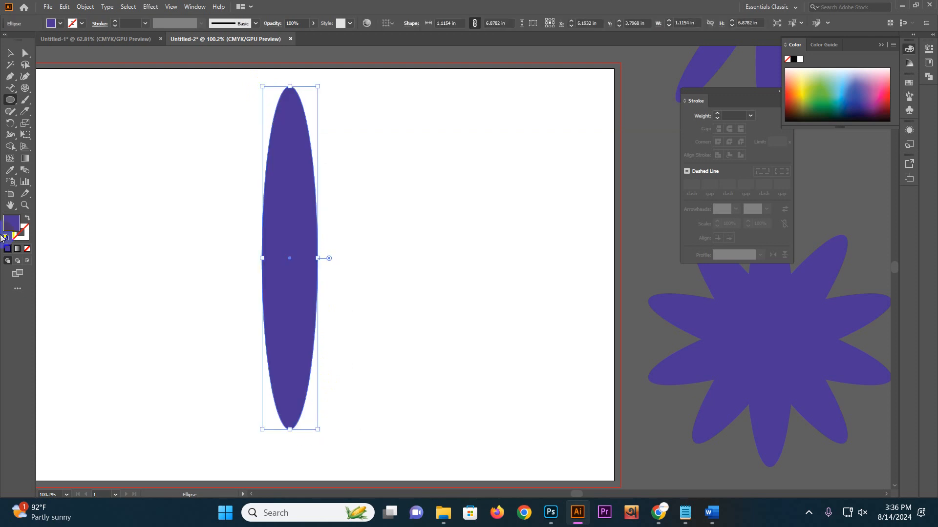
pyautogui.click(28, 219)
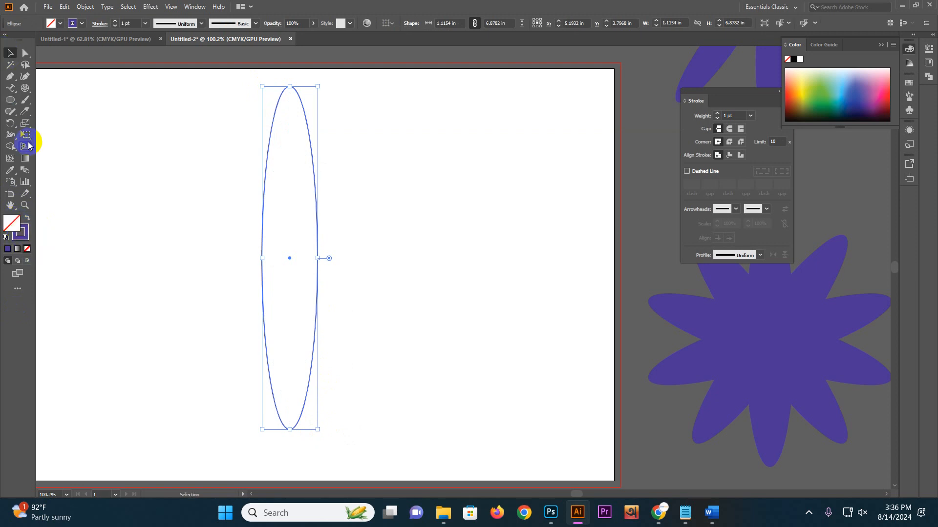
# Make a copy of the outlined ellipse rotated 360/50 degrees about its centre.
pyautogui.press('r')
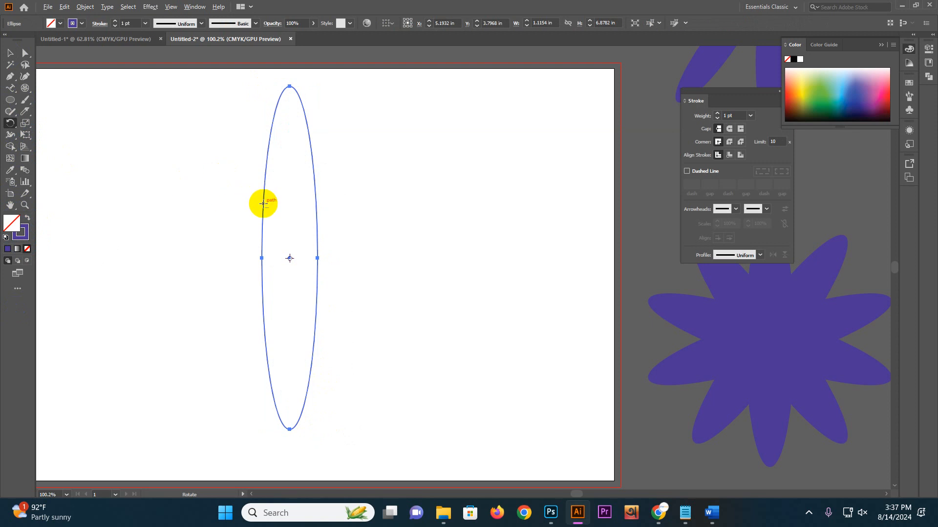
pyautogui.keyDown('alt'); pyautogui.click(290, 257); pyautogui.keyUp('alt')
pyautogui.write('33')
pyautogui.write('360/')
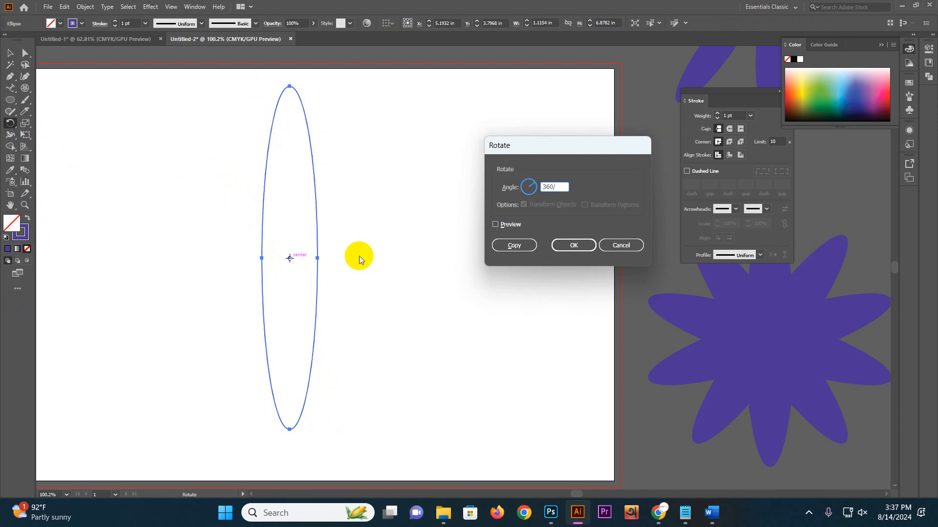
pyautogui.write('100')
pyautogui.press('BackSpace')
pyautogui.press('BackSpace')
pyautogui.press('BackSpace')
pyautogui.write('50')
pyautogui.click(503, 245)
# Repeat the rotated copy of the outlined ellipse until the outlines complete a full circular spirograph pattern.
pyautogui.hotkey('ctrl', 'd')
pyautogui.hotkey('ctrl', 'd')
pyautogui.hotkey('ctrl', 'd')
pyautogui.hotkey('ctrl', 'd')
pyautogui.hotkey('ctrl', 'd')
pyautogui.hotkey('ctrl', 'd')
pyautogui.hotkey('ctrl', 'd')
pyautogui.hotkey('ctrl', 'd')
pyautogui.hotkey('ctrl', 'd')
pyautogui.hotkey('ctrl', 'd')
pyautogui.hotkey('ctrl', 'd')
pyautogui.hotkey('ctrl', 'd')
pyautogui.hotkey('ctrl', 'd')
pyautogui.hotkey('ctrl', 'd')
pyautogui.hotkey('ctrl', 'd')
pyautogui.hotkey('ctrl', 'd')
pyautogui.hotkey('ctrl', 'd')
pyautogui.hotkey('ctrl', 'd')
pyautogui.hotkey('ctrl', 'd')
pyautogui.hotkey('ctrl', 'd')
pyautogui.hotkey('ctrl', 'd')
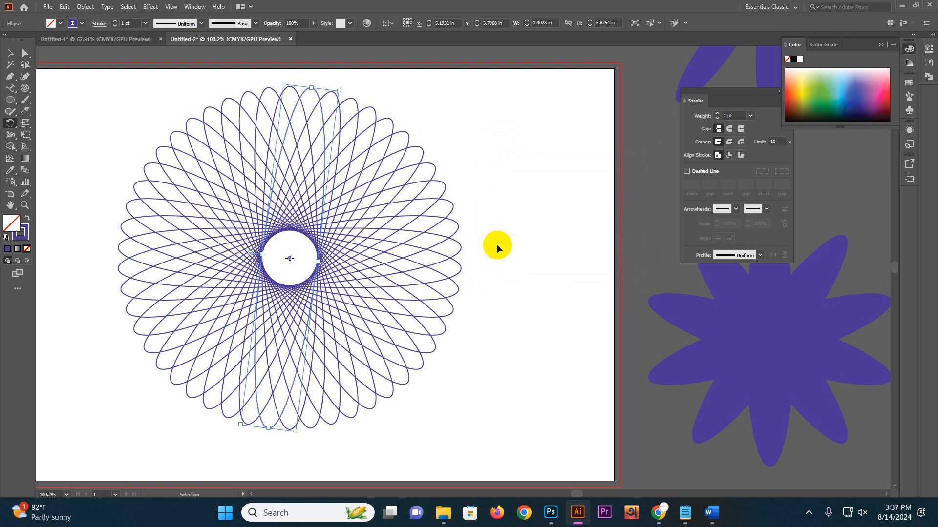
# Select all the outlines of the spirograph and move it slightly towards the artboard's centre.
pyautogui.click(9, 52)
pyautogui.click(96, 114)
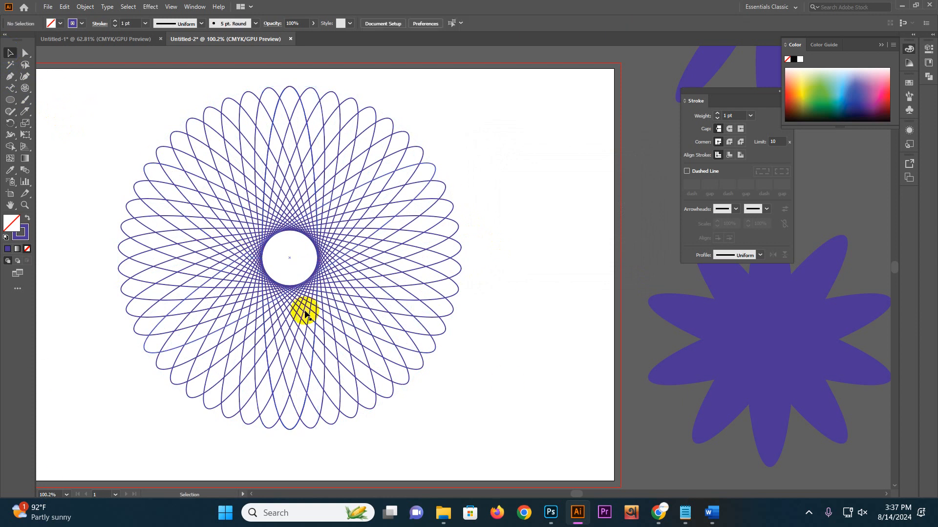
pyautogui.scroll(-2, 404, 324)
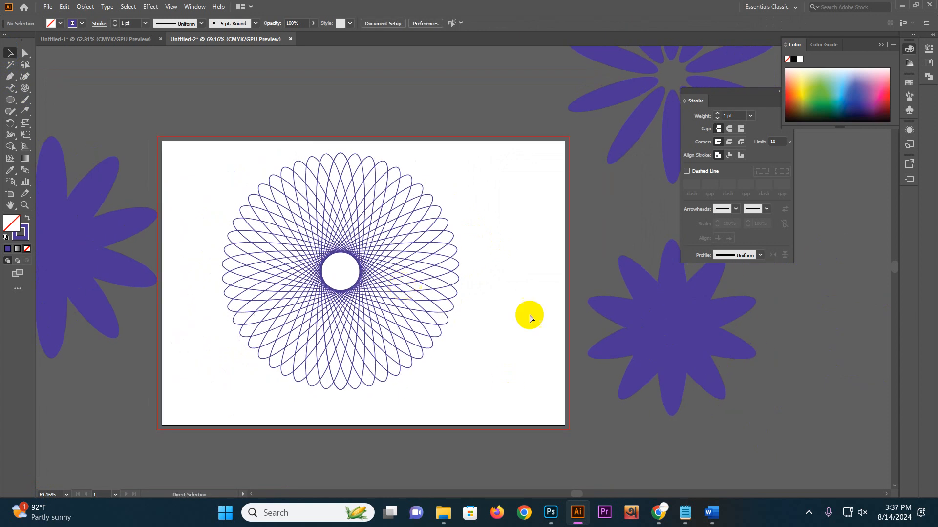
pyautogui.moveTo(219, 158); pyautogui.dragTo(466, 398)
pyautogui.moveTo(345, 279); pyautogui.dragTo(379, 300)
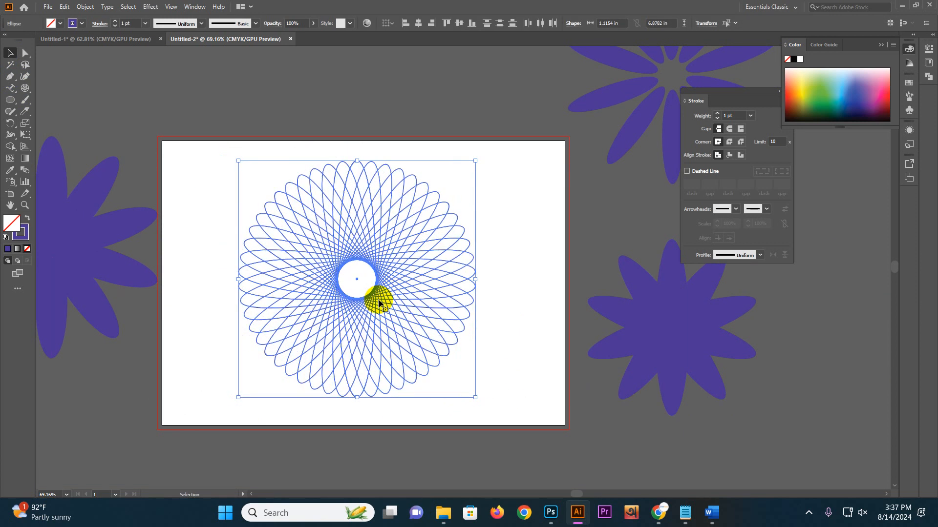
pyautogui.click(511, 276)
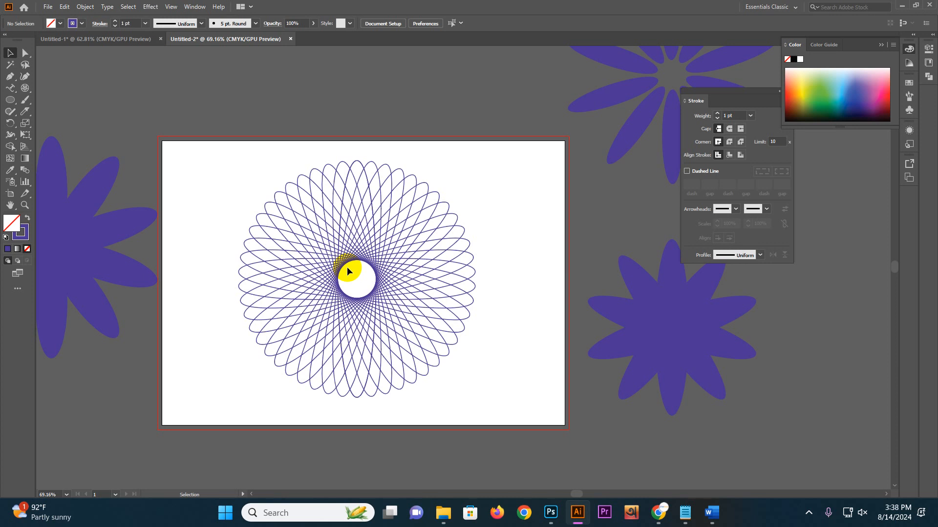
# Select the whole spirograph and move it off the artboard beyond the upper-left corner.
pyautogui.moveTo(226, 151); pyautogui.dragTo(491, 407)
pyautogui.moveTo(393, 304)
pyautogui.mouseDown()
pyautogui.moveTo(388, 298)
pyautogui.moveTo(366, 314)
pyautogui.moveTo(393, 304)
pyautogui.mouseUp()
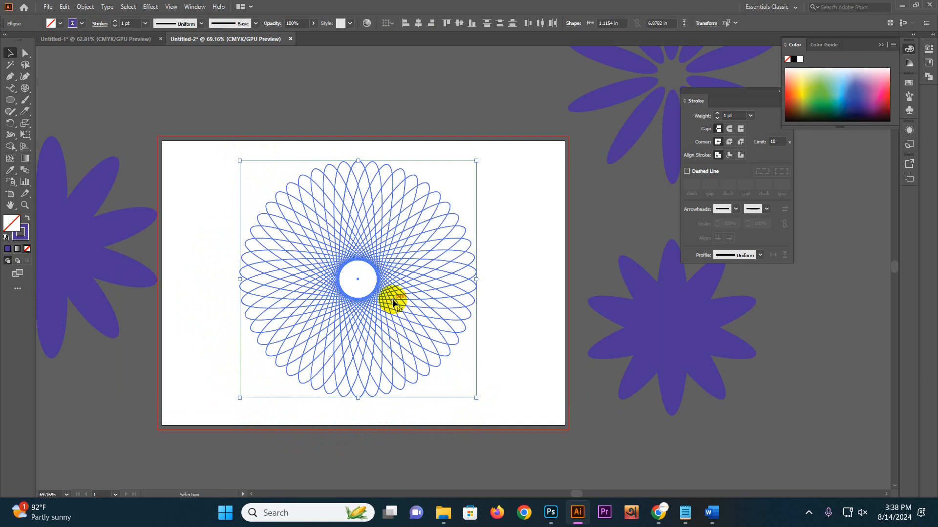
pyautogui.scroll(-2, 456, 289)
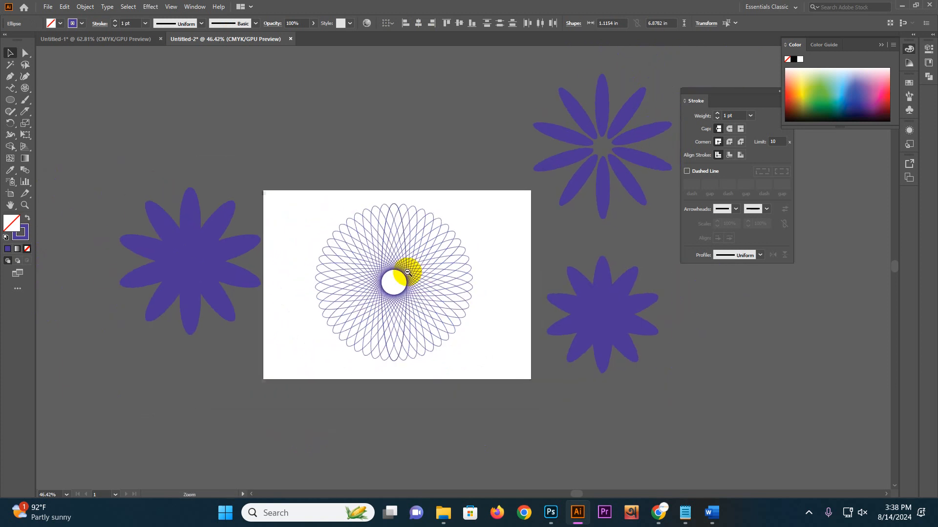
pyautogui.moveTo(419, 288); pyautogui.dragTo(182, 93)
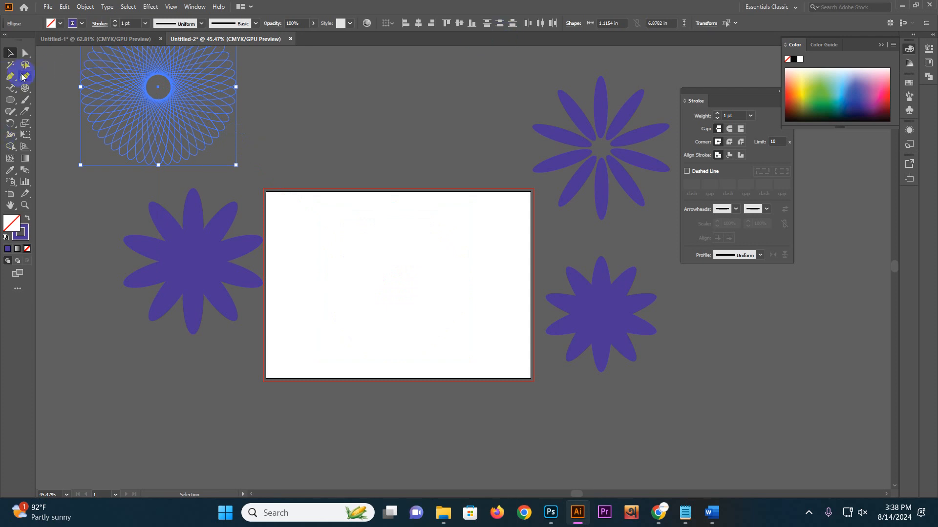
pyautogui.click(446, 249)
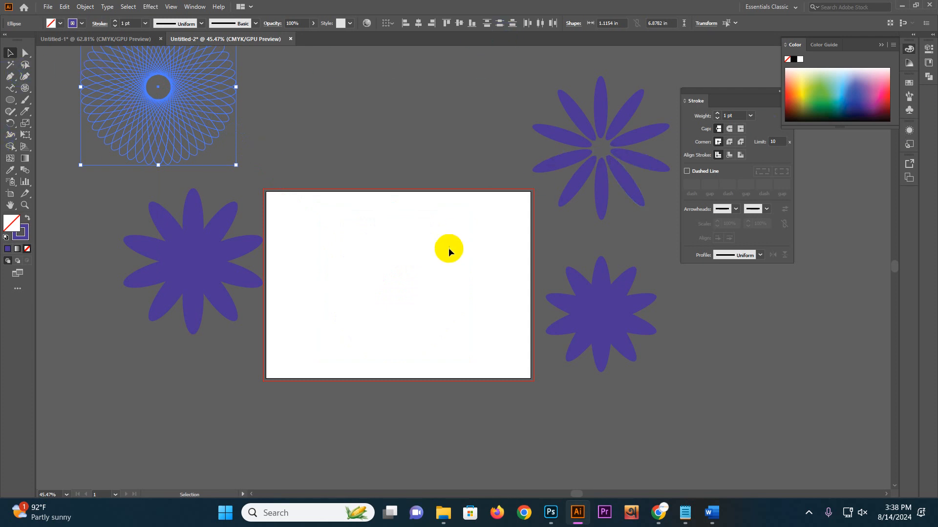
# Switch to Chrome, search Google Images for "google photos" and open the Logos-world logo preview.
pyautogui.click(658, 513)
pyautogui.click(267, 37)
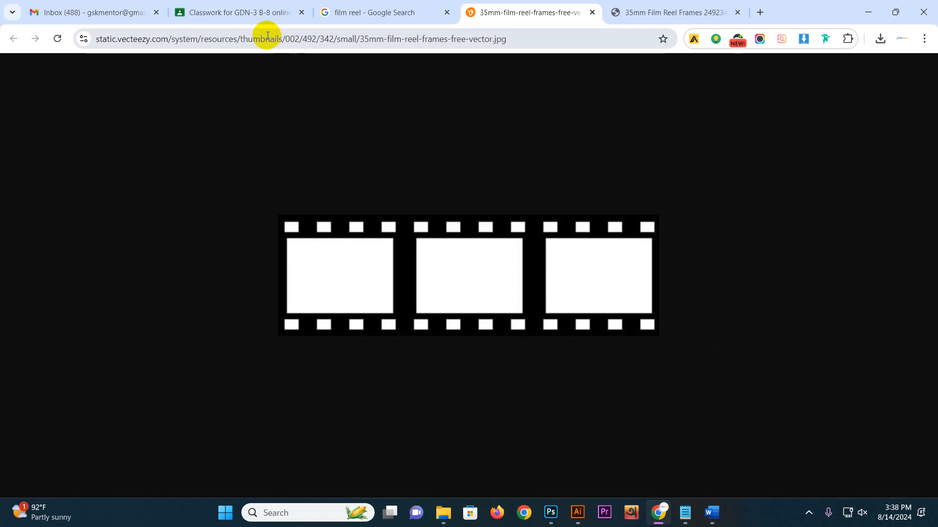
pyautogui.write('goog')
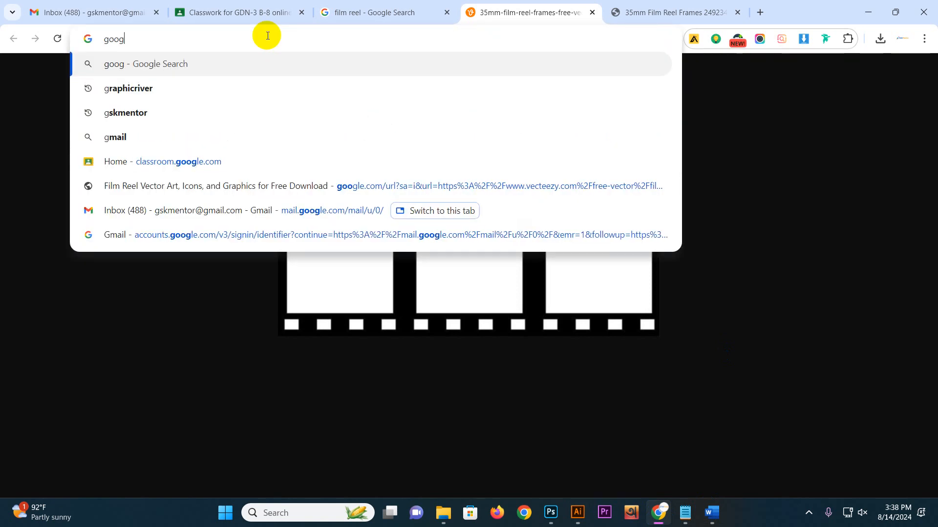
pyautogui.write('le pho')
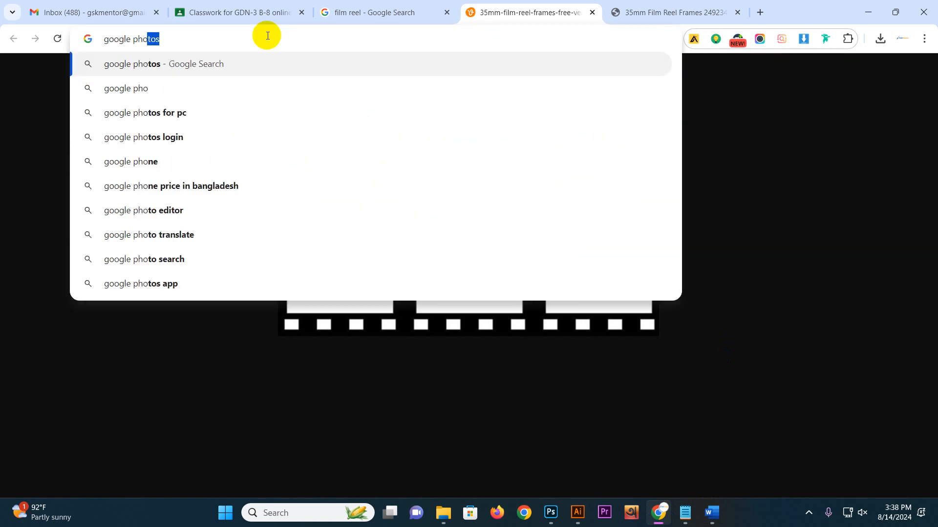
pyautogui.press('Return')
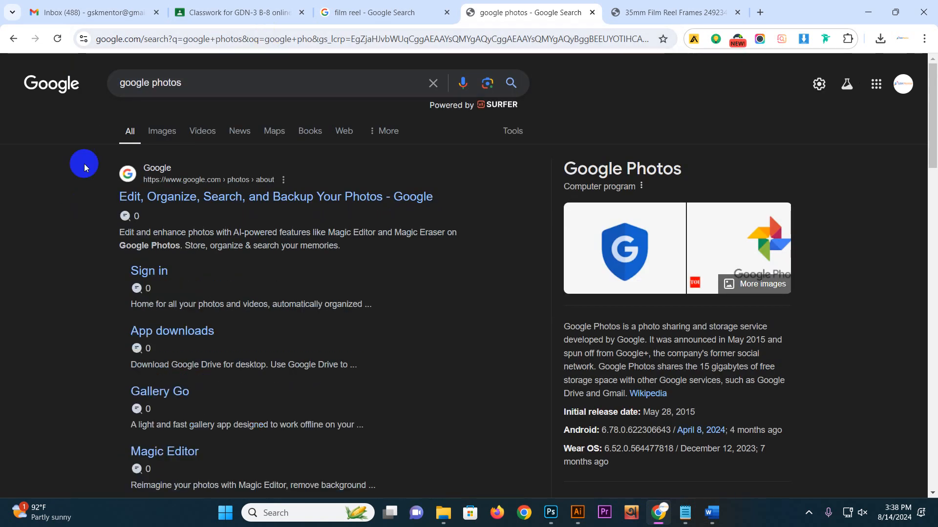
pyautogui.click(152, 136)
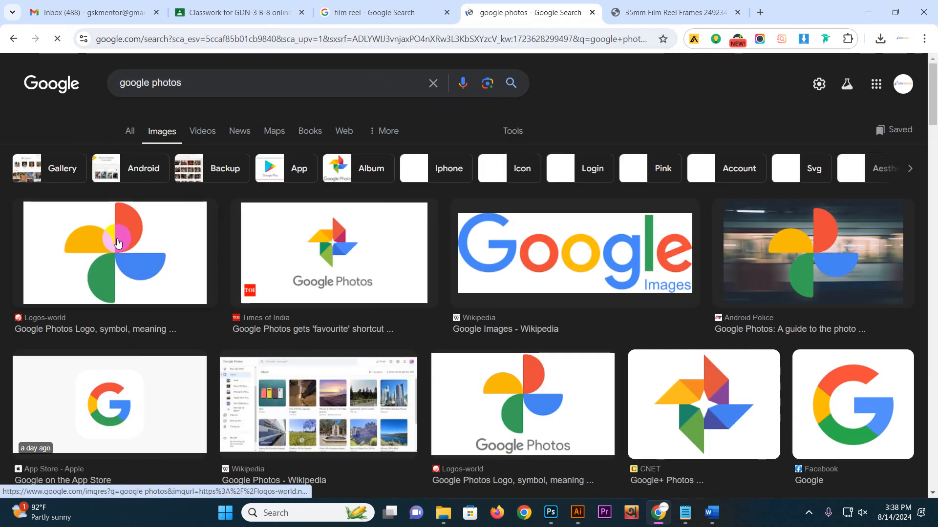
pyautogui.click(696, 300)
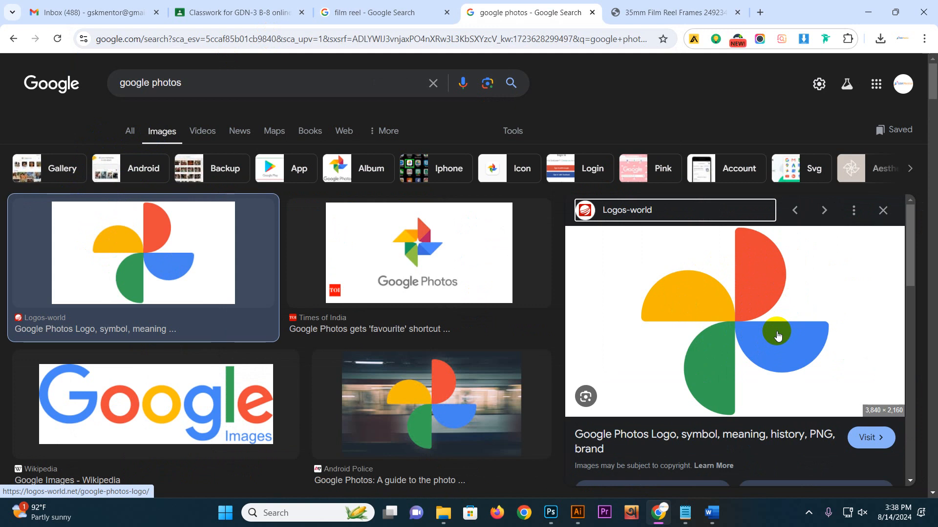
# Switch back to Illustrator and draw a purple-filled circle without a stroke, about 3.35 in wide, on the artboard.
pyautogui.hotkey('alt', 'Tab')
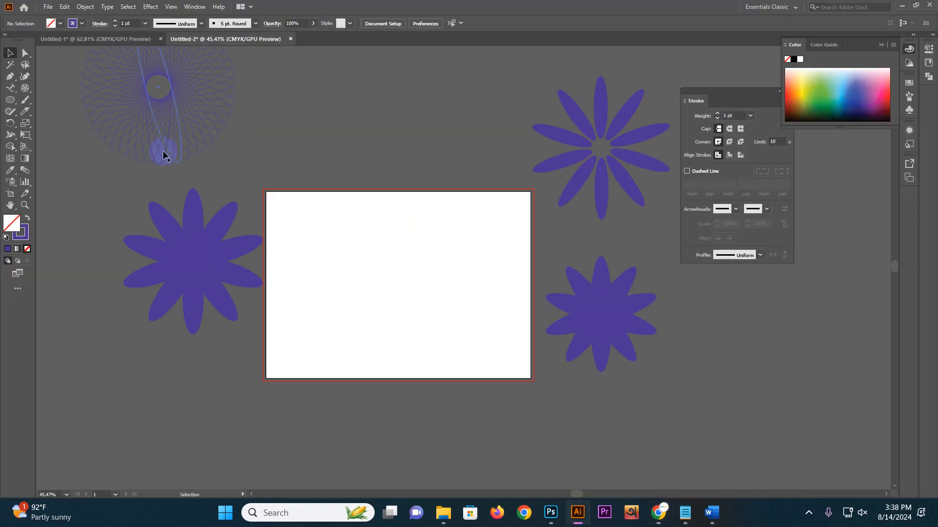
pyautogui.click(10, 100)
pyautogui.moveTo(390, 277); pyautogui.dragTo(446, 335)
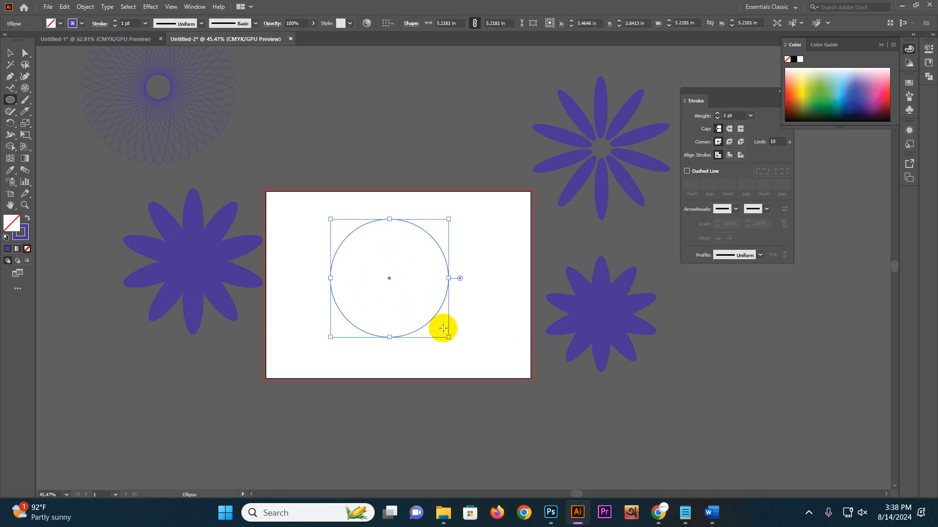
pyautogui.click(27, 217)
pyautogui.moveTo(389, 277); pyautogui.dragTo(428, 324)
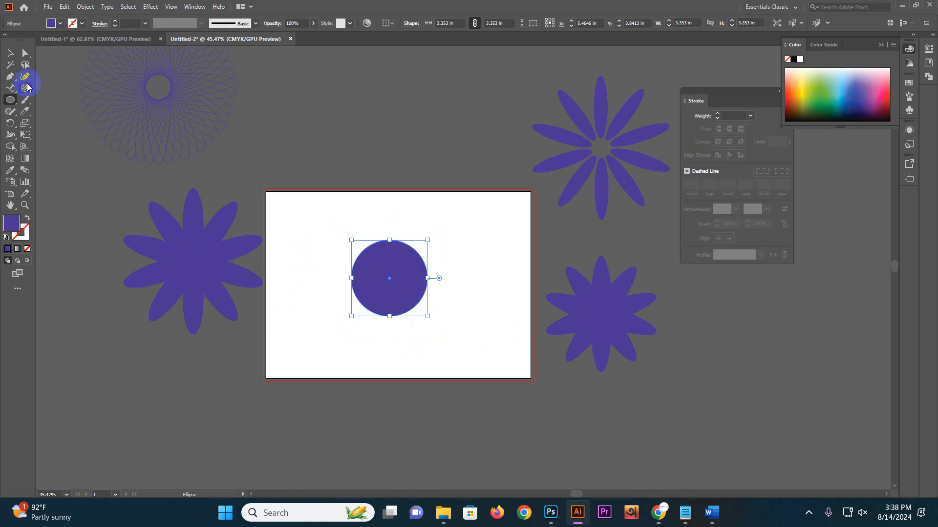
# Delete the circle's top anchor point so only the lower half circle remains.
pyautogui.click(25, 52)
pyautogui.click(414, 252)
pyautogui.scroll(3, 414, 253)
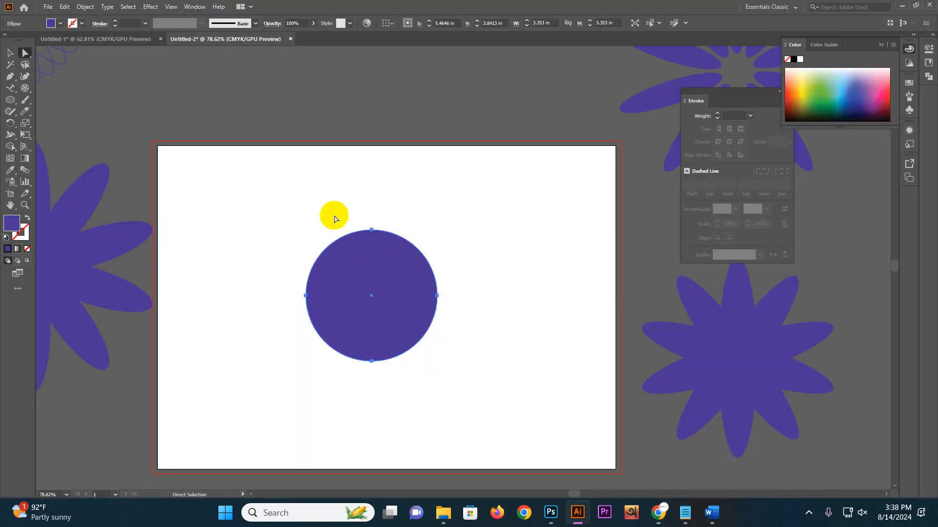
pyautogui.click(401, 246)
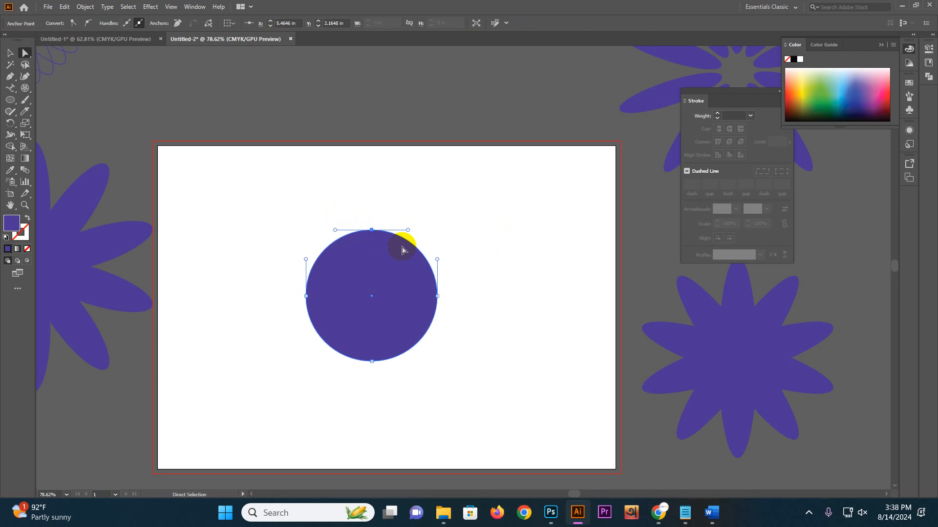
pyautogui.press('Delete')
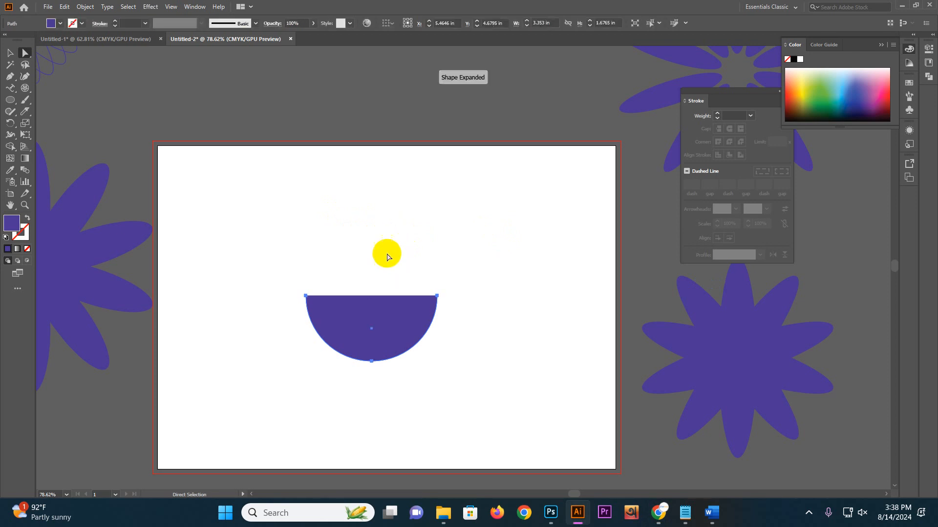
# Move the half circle to the right and make a copy rotated 360/4 degrees about its upper-left corner.
pyautogui.click(10, 54)
pyautogui.moveTo(364, 308); pyautogui.dragTo(465, 314)
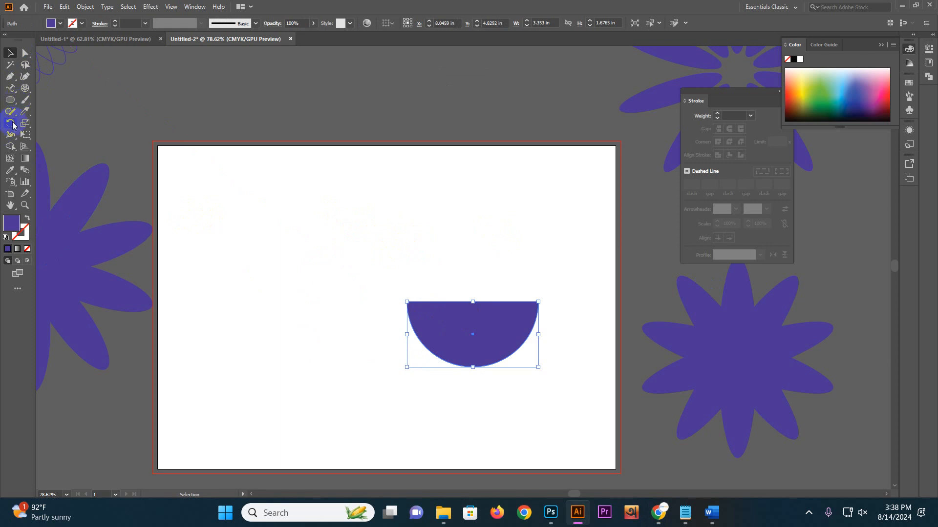
pyautogui.click(11, 124)
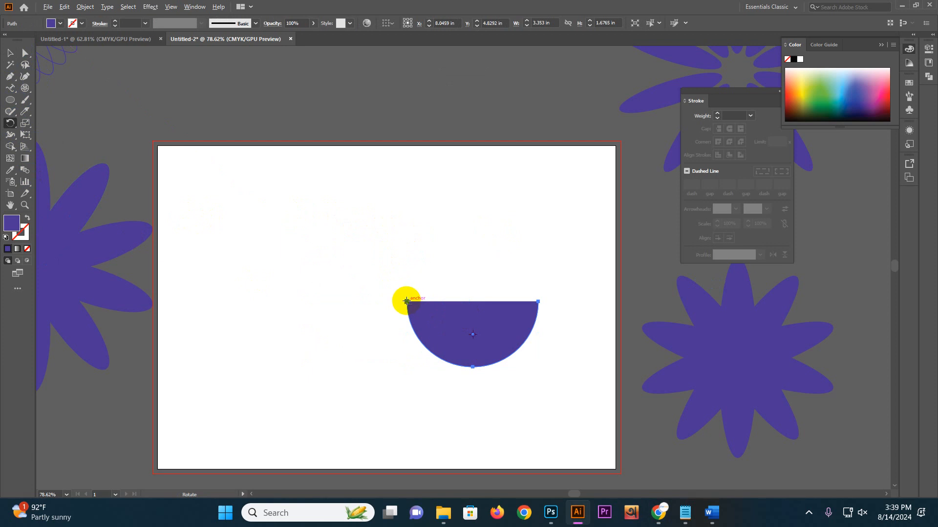
pyautogui.keyDown('alt'); pyautogui.click(406, 301); pyautogui.keyUp('alt')
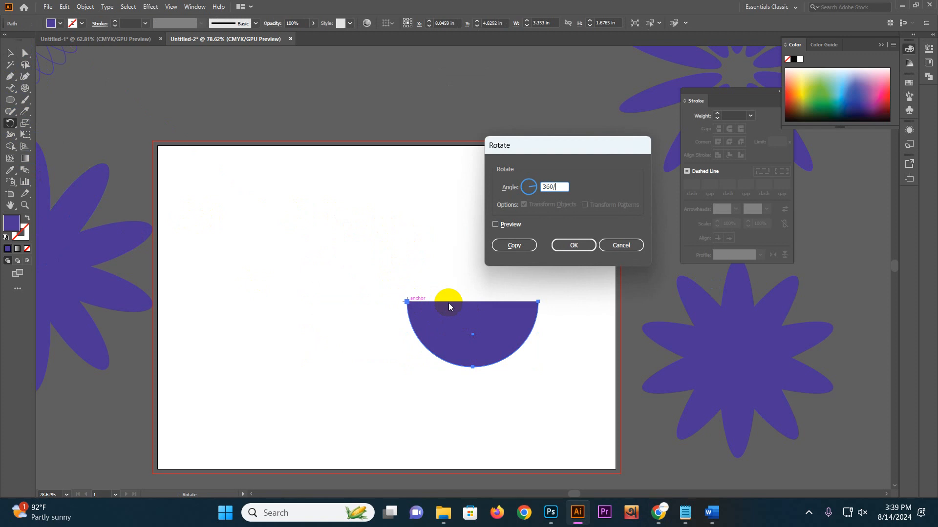
pyautogui.write('360/4')
pyautogui.click(514, 245)
# Repeat the rotated copy twice to complete the four-blade pinwheel, then deselect it.
pyautogui.hotkey('ctrl', 'd')
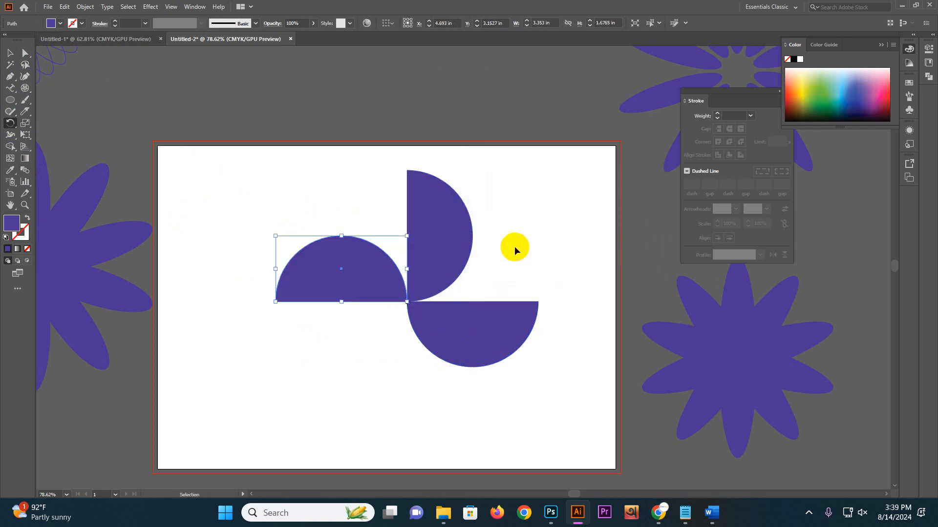
pyautogui.hotkey('ctrl', 'd')
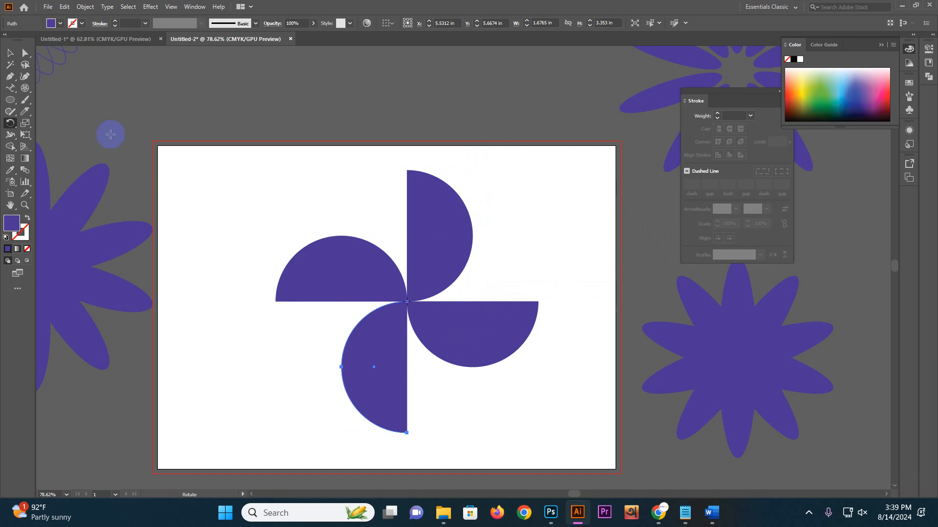
pyautogui.click(10, 52)
# Copy the Google Photos logo image from Chrome and paste it into the Illustrator document.
pyautogui.hotkey('alt', 'Tab')
pyautogui.rightClick(740, 263)
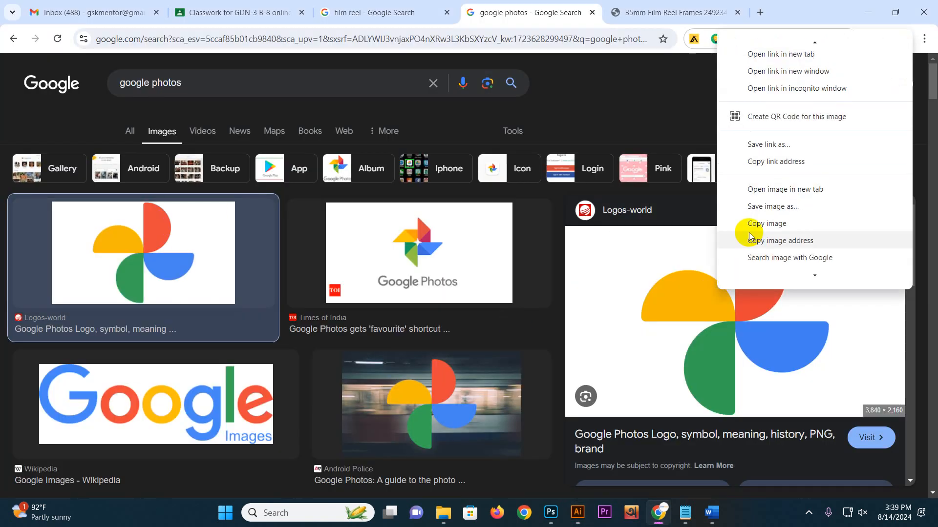
pyautogui.click(767, 221)
pyautogui.hotkey('alt', 'Tab')
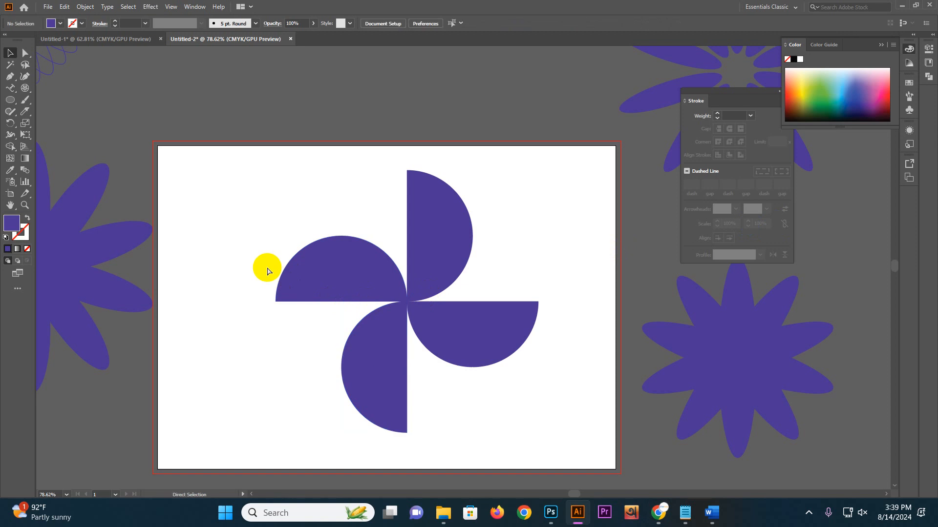
pyautogui.hotkey('ctrl', 'v')
# Scale the pasted logo down to about 5.83 by 3.28 in and place it just above the artboard.
pyautogui.press('z')
pyautogui.keyDown('alt'); pyautogui.click(588, 328); pyautogui.keyUp('alt')
pyautogui.moveTo(411, 276); pyautogui.dragTo(395, 266)
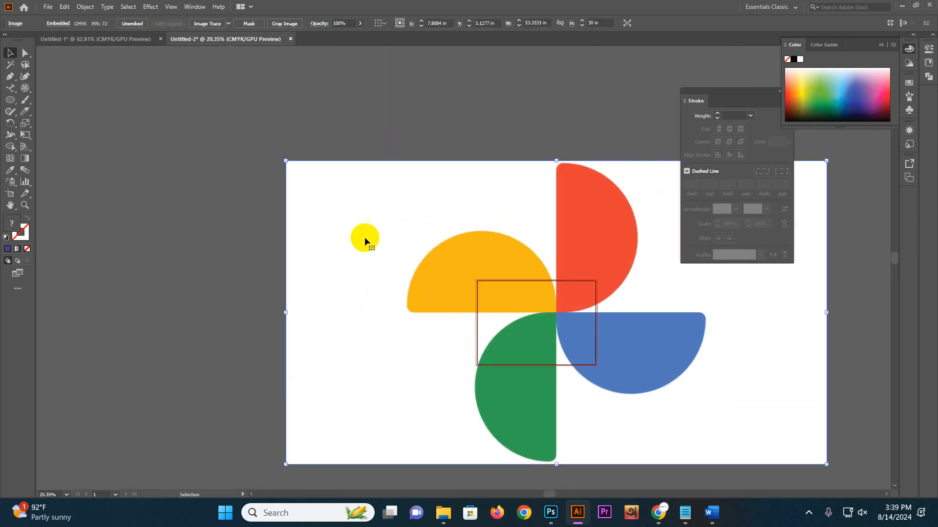
pyautogui.moveTo(286, 161); pyautogui.dragTo(467, 296)
pyautogui.moveTo(545, 314); pyautogui.dragTo(336, 294)
pyautogui.moveTo(332, 254); pyautogui.dragTo(315, 157)
pyautogui.scroll(5, 329, 230)
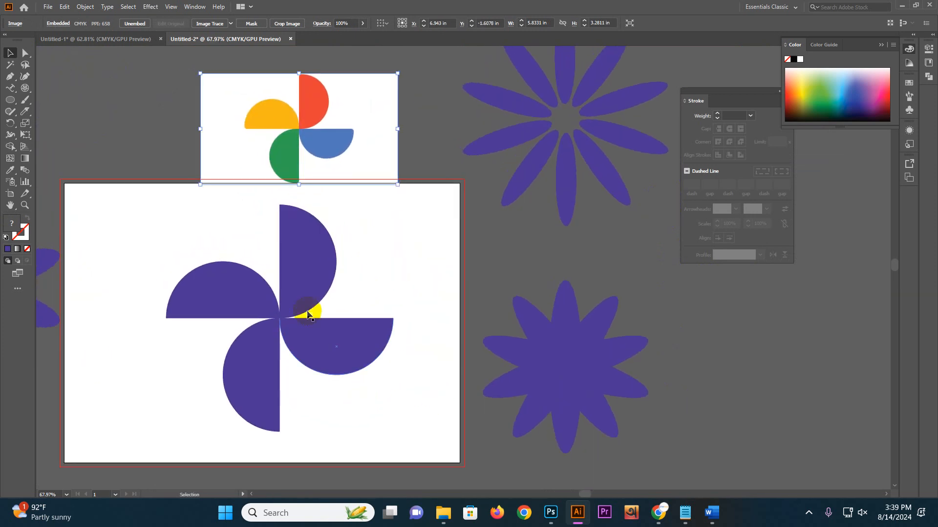
# Fill the pinwheel's top half circle with the red sampled from the reference logo.
pyautogui.click(299, 263)
pyautogui.click(10, 170)
pyautogui.click(316, 85)
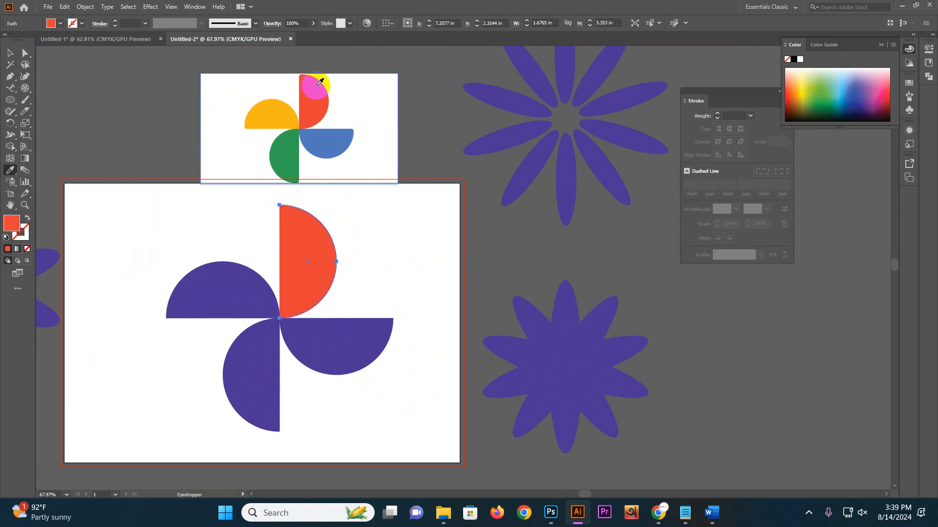
pyautogui.moveTo(319, 82); pyautogui.dragTo(142, 137)
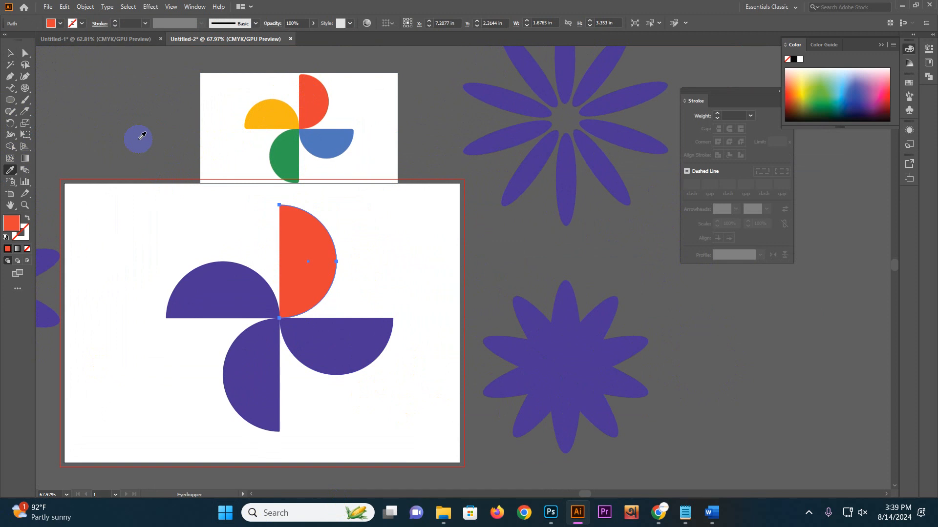
pyautogui.moveTo(142, 137); pyautogui.dragTo(120, 113)
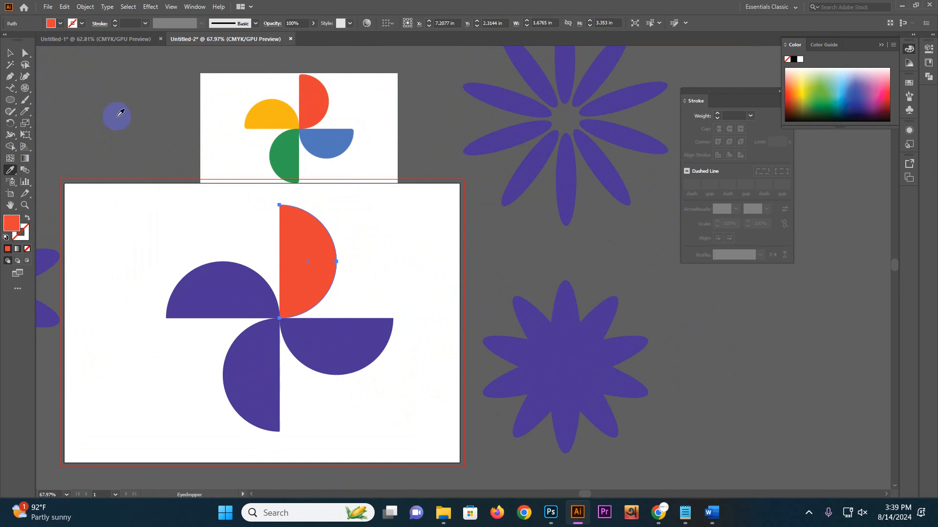
# Fill the pinwheel's left half circle with the yellow sampled from the reference logo.
pyautogui.press('ctrl')
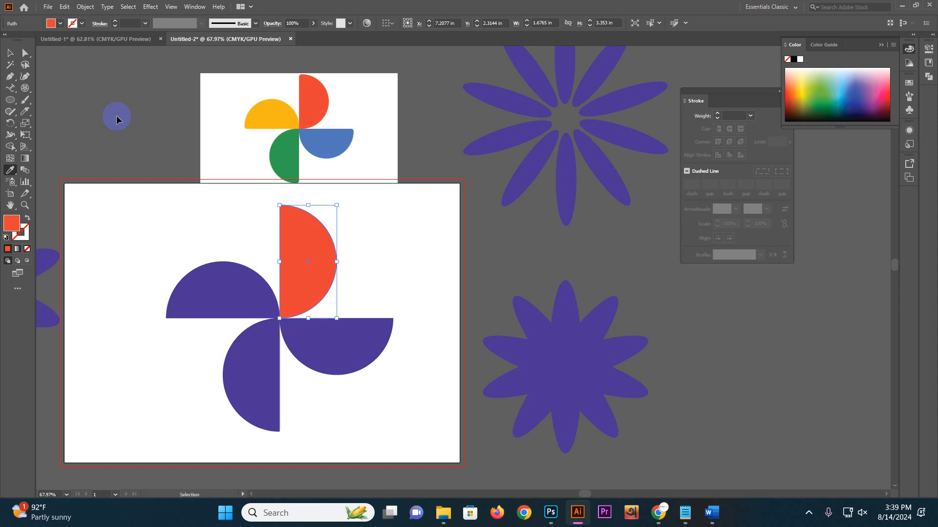
pyautogui.keyDown('ctrl'); pyautogui.click(226, 283); pyautogui.keyUp('ctrl')
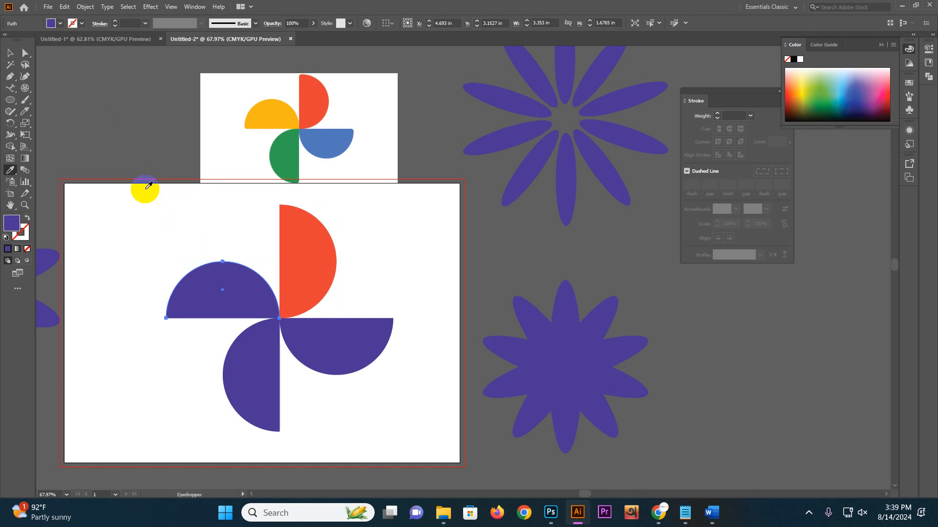
pyautogui.click(282, 149)
pyautogui.click(276, 114)
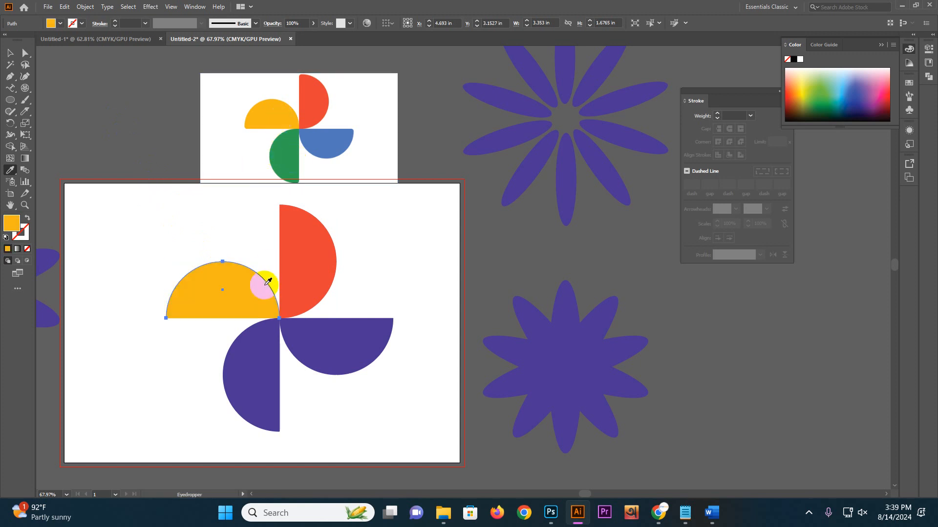
# Fill the pinwheel's bottom half circle with the green and its right half circle with the blue sampled from the reference logo.
pyautogui.press('ctrl')
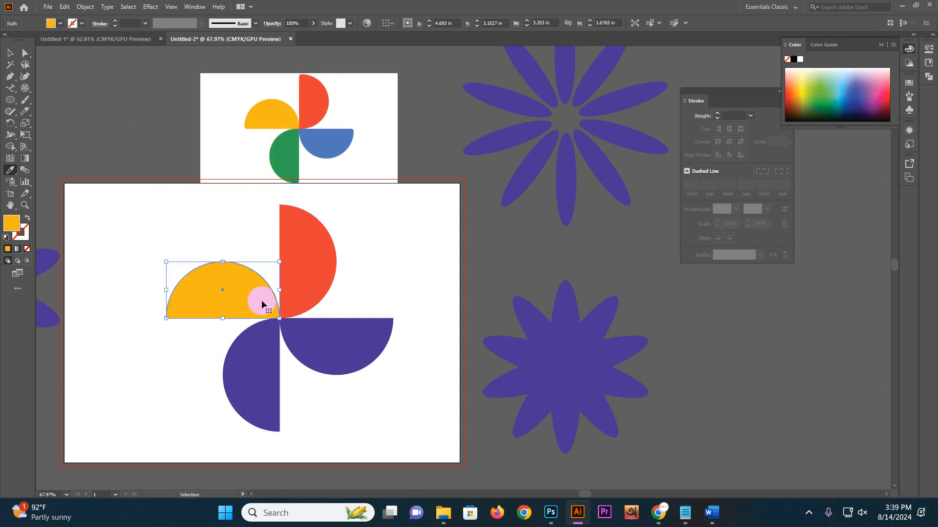
pyautogui.keyDown('ctrl'); pyautogui.click(256, 365); pyautogui.keyUp('ctrl')
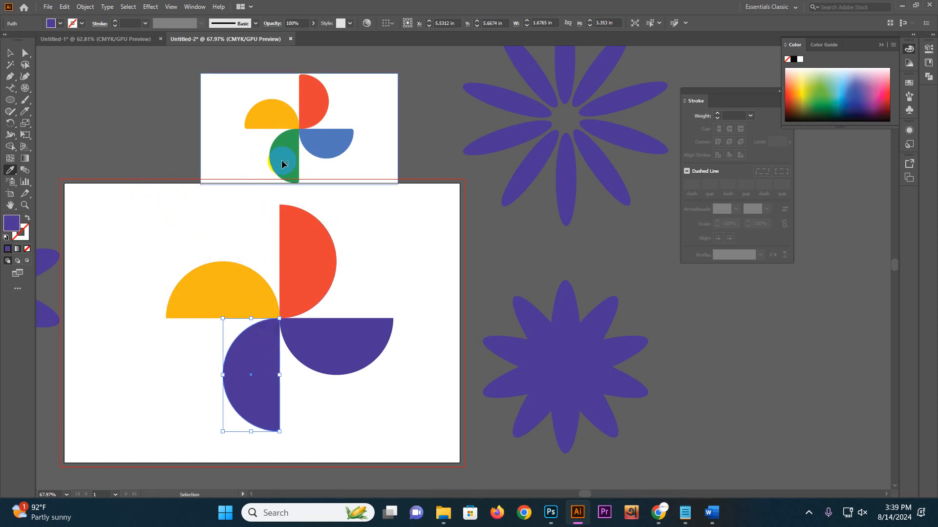
pyautogui.click(286, 145)
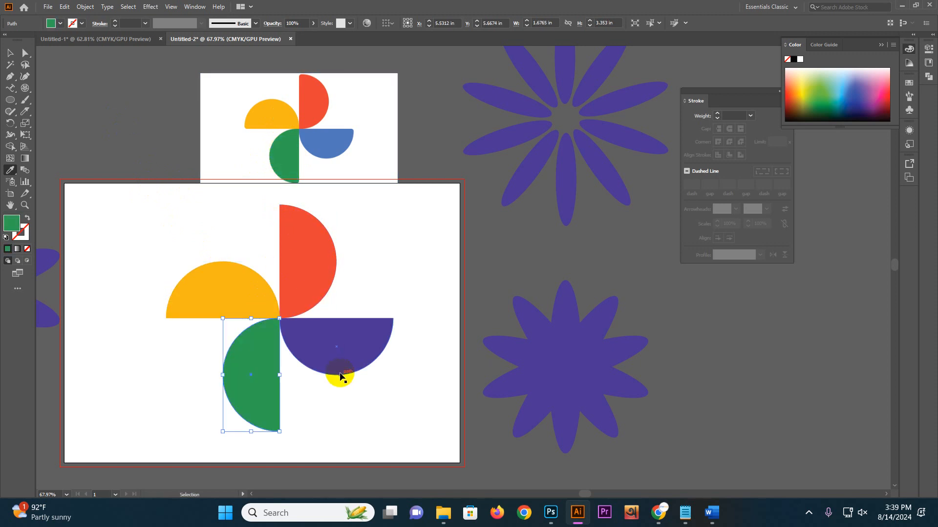
pyautogui.keyDown('ctrl'); pyautogui.click(335, 356); pyautogui.keyUp('ctrl')
pyautogui.click(315, 131)
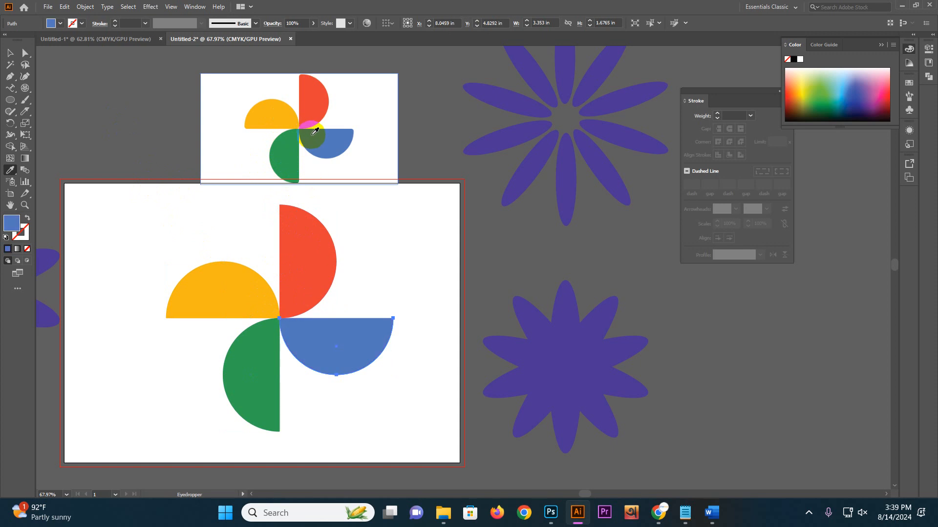
# Delete the Google Photos reference image and move the coloured pinwheel just above the artboard.
pyautogui.click(10, 52)
pyautogui.click(99, 126)
pyautogui.click(335, 156)
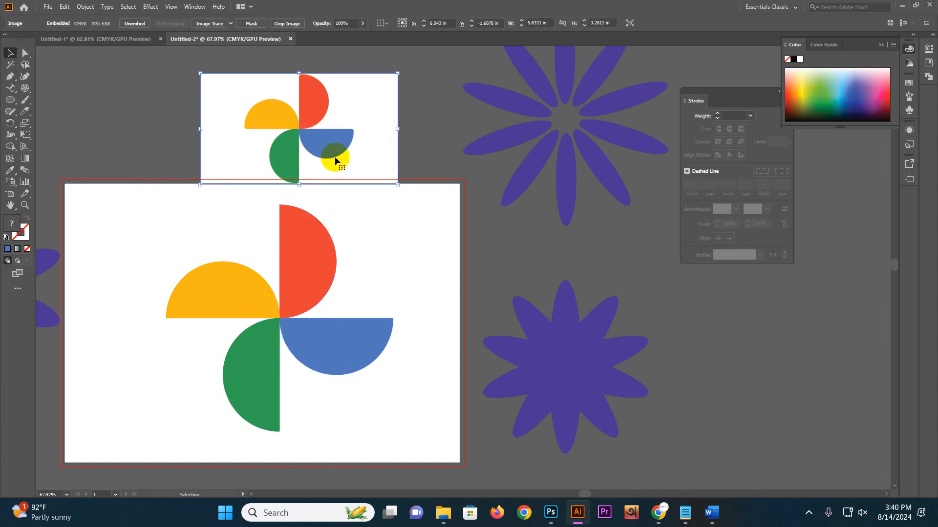
pyautogui.press('Delete')
pyautogui.scroll(-2, 383, 226)
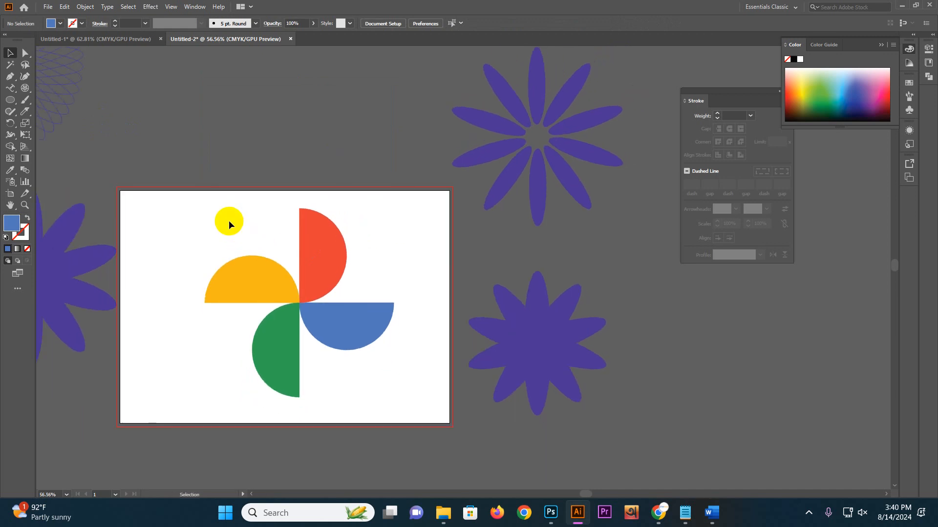
pyautogui.click(341, 337)
pyautogui.moveTo(333, 323); pyautogui.dragTo(318, 100)
# Switch to Chrome, search Google Images for "robi loog" and open the Shutterstock Robi logo preview.
pyautogui.hotkey('alt', 'Tab')
pyautogui.click(217, 86)
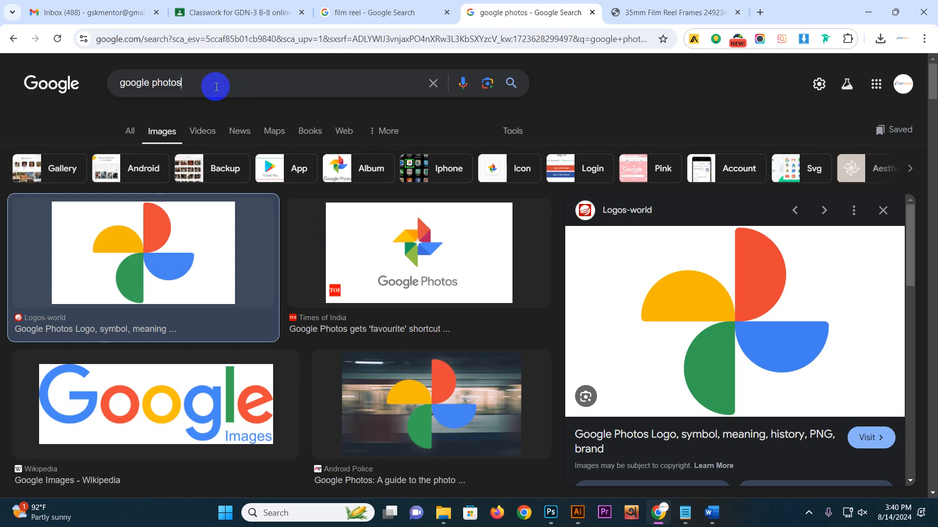
pyautogui.write('robi loog')
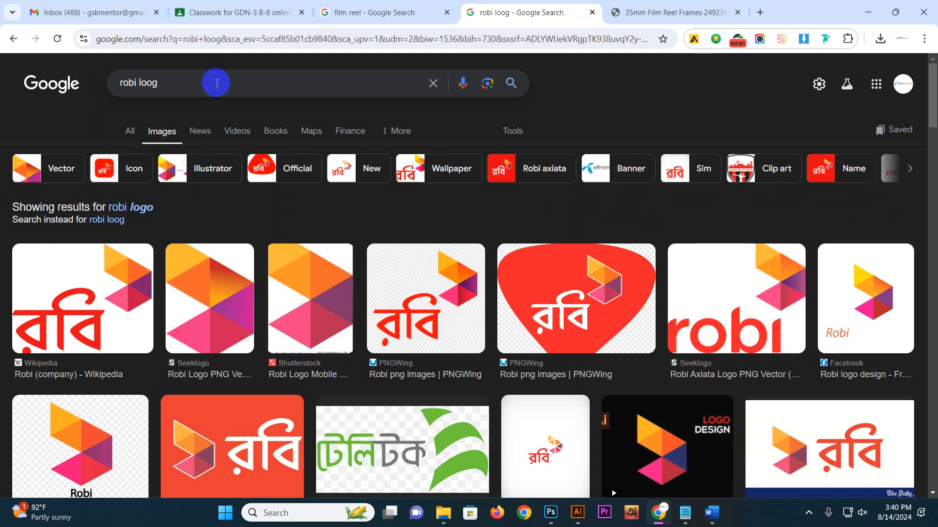
pyautogui.click(224, 318)
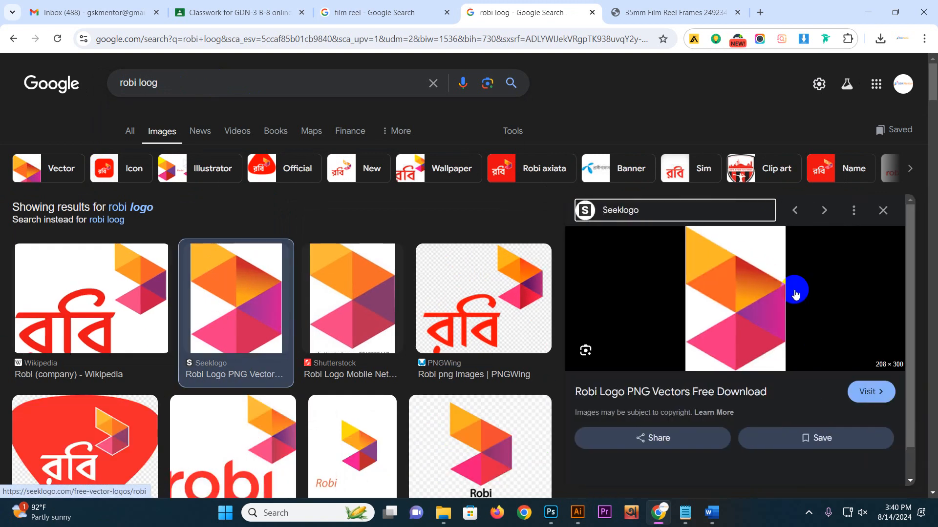
pyautogui.click(404, 309)
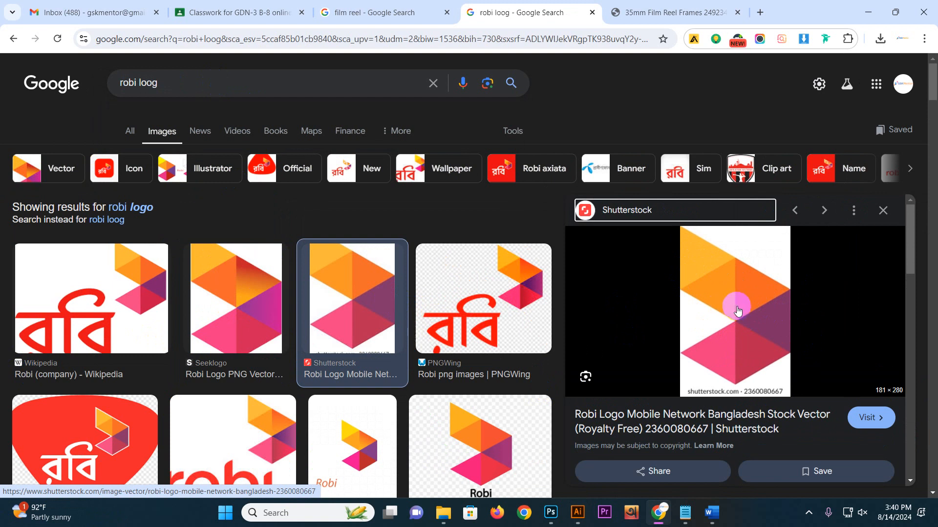
# Copy the previewed Robi logo image from Chrome and paste it into the Illustrator document.
pyautogui.hotkey('alt', 'Tab')
pyautogui.moveTo(334, 247); pyautogui.dragTo(496, 164)
pyautogui.hotkey('alt', 'Tab')
pyautogui.rightClick(726, 269)
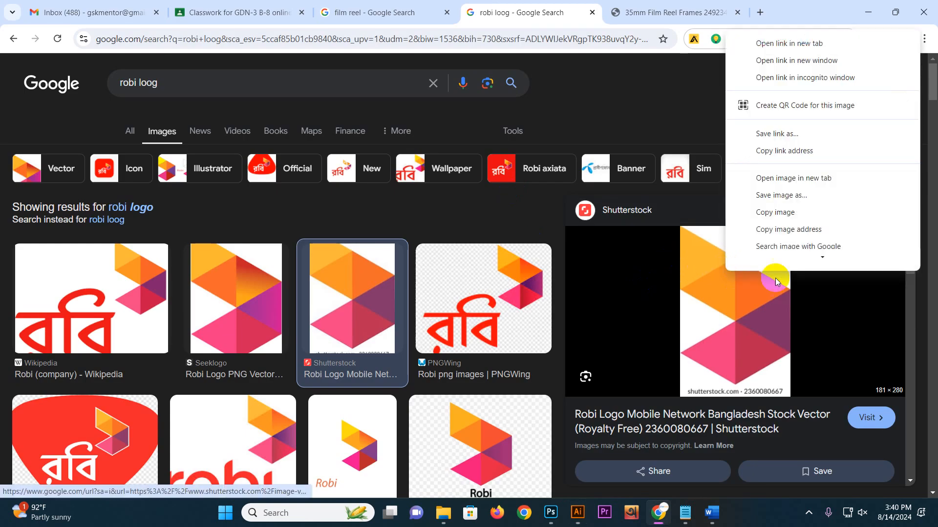
pyautogui.click(778, 224)
pyautogui.hotkey('alt', 'Tab')
pyautogui.hotkey('ctrl', '0')
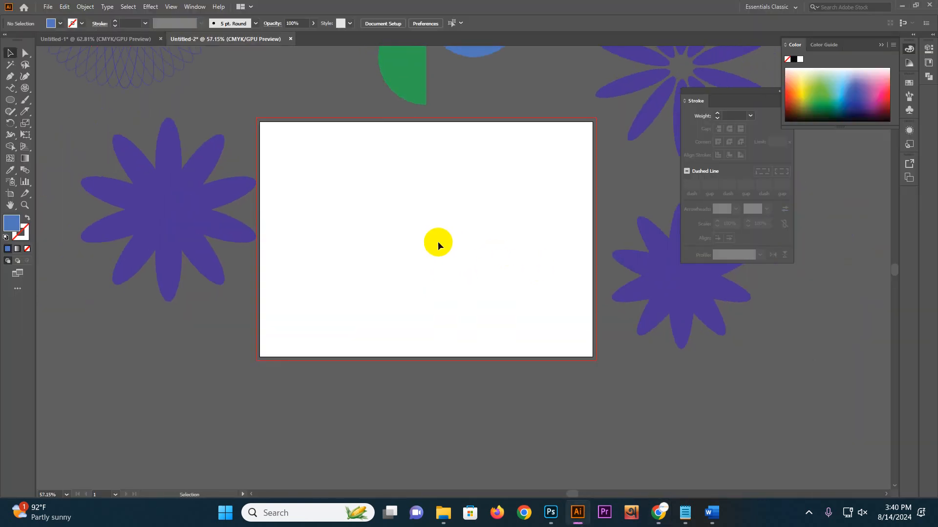
pyautogui.hotkey('ctrl', 'v')
# Place the pasted Robi logo left of the artboard and scale it up to about 5.70 by 8.82 in.
pyautogui.moveTo(437, 246); pyautogui.dragTo(135, 181)
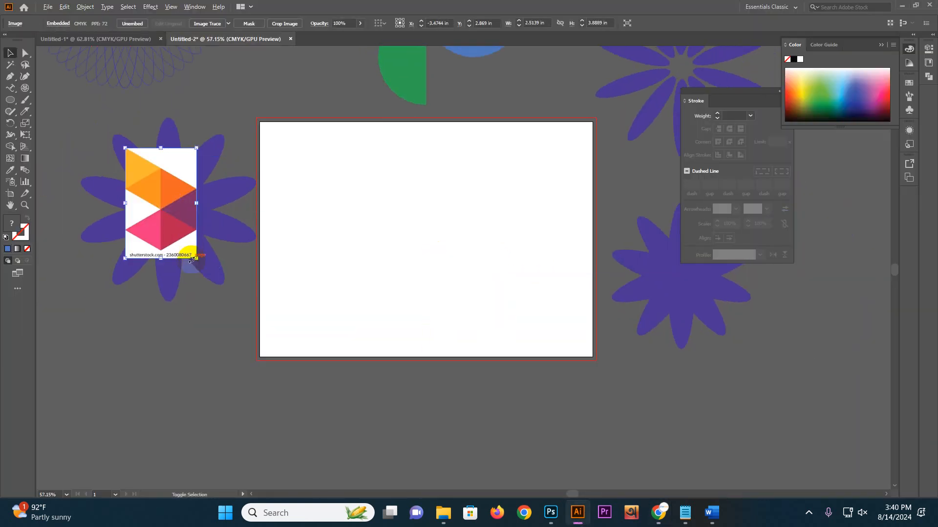
pyautogui.moveTo(197, 257); pyautogui.dragTo(242, 328)
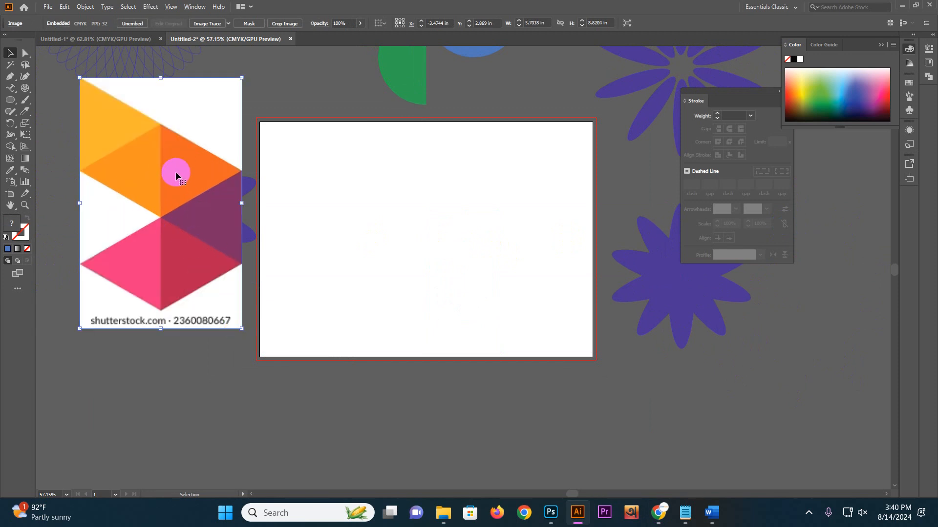
pyautogui.click(436, 228)
# Create a three-sided polygon on the artboard and enlarge it to about 3.19 by 2.76 in.
pyautogui.click(10, 100)
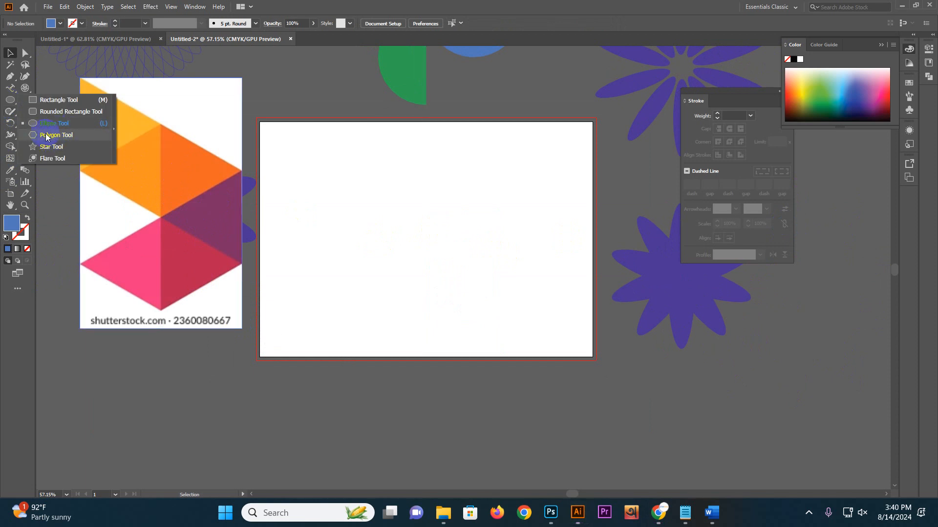
pyautogui.click(46, 136)
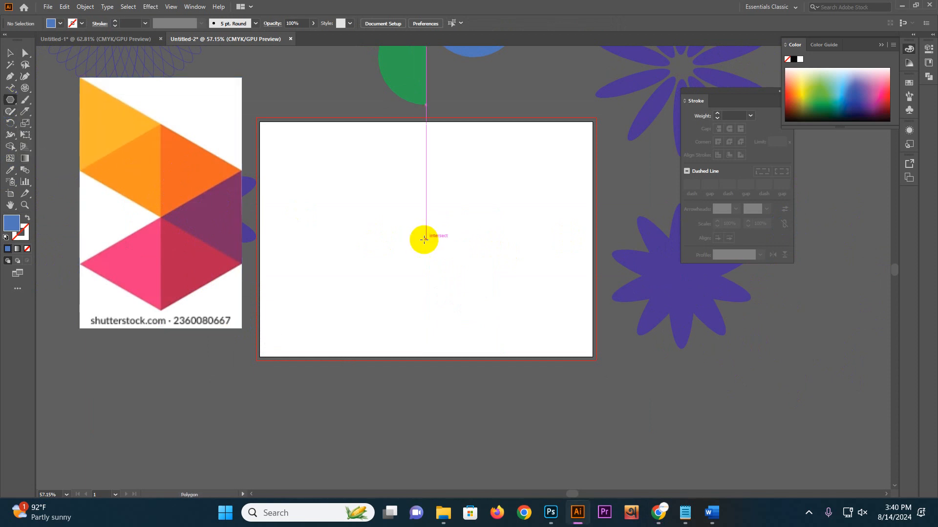
pyautogui.click(406, 224)
pyautogui.moveTo(232, 180); pyautogui.dragTo(334, 184)
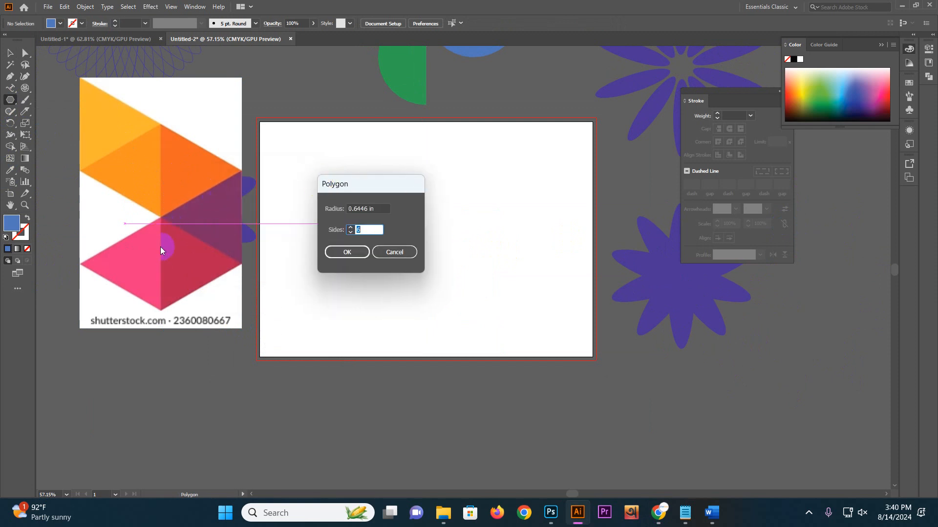
pyautogui.click(358, 253)
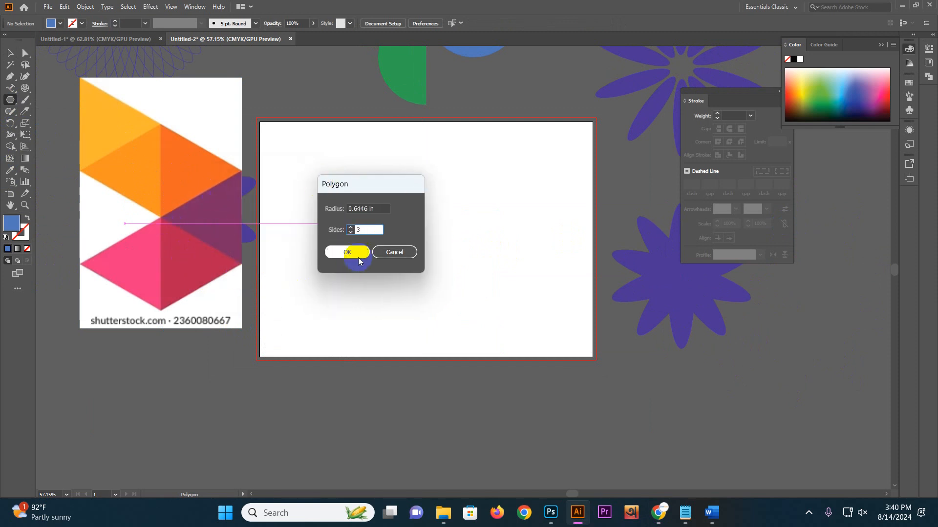
pyautogui.click(11, 52)
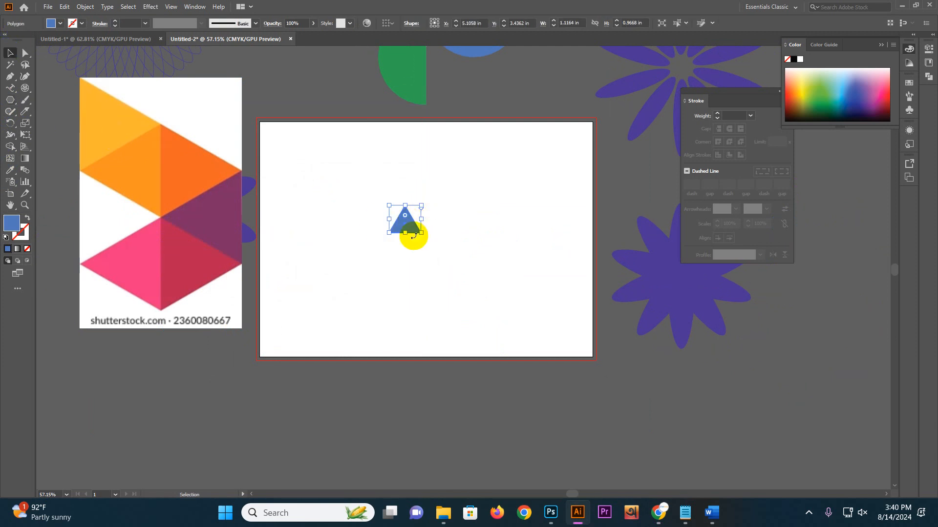
pyautogui.moveTo(421, 235)
pyautogui.mouseDown()
pyautogui.moveTo(450, 264)
pyautogui.moveTo(451, 250)
pyautogui.moveTo(411, 239)
pyautogui.mouseUp()
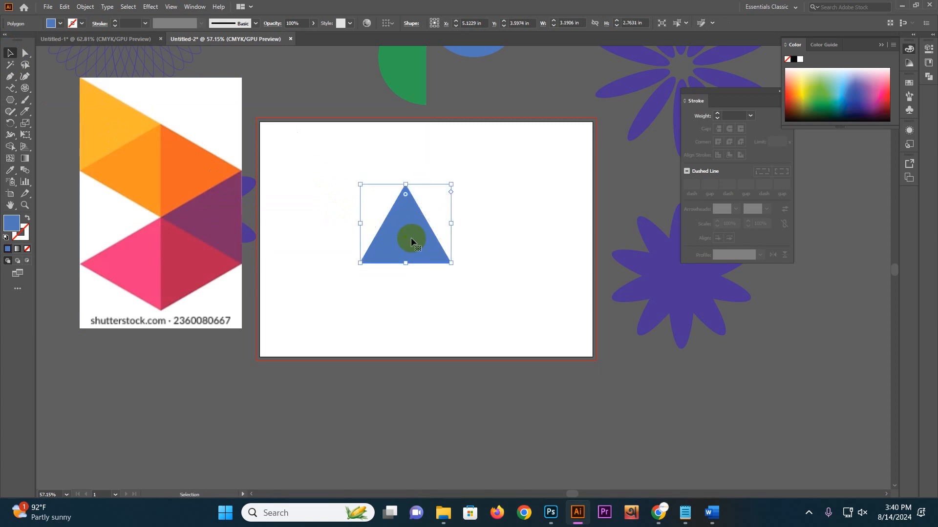
# Rotate the triangle 270° to point right and scale it down to about 1.89 by 2.18 in, slightly right of the artboard's centre.
pyautogui.scroll(3, 526, 251)
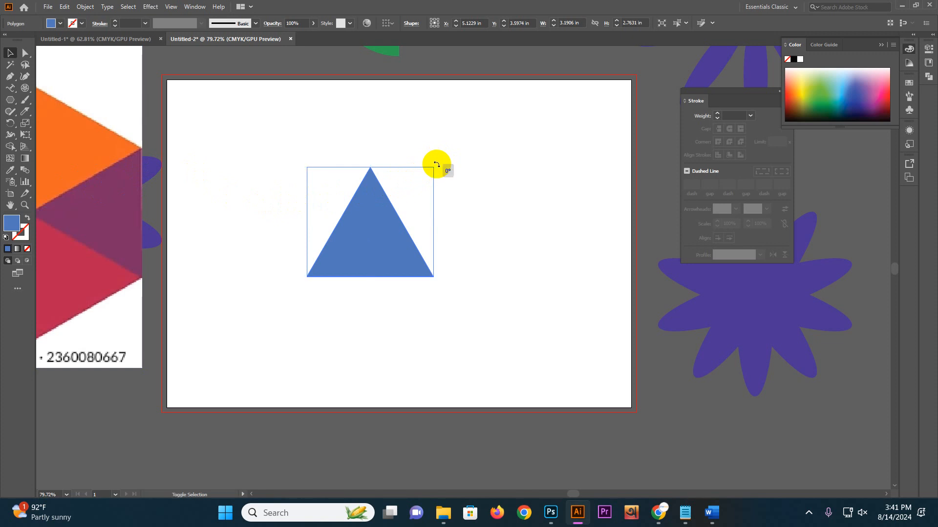
pyautogui.moveTo(450, 192); pyautogui.dragTo(474, 286)
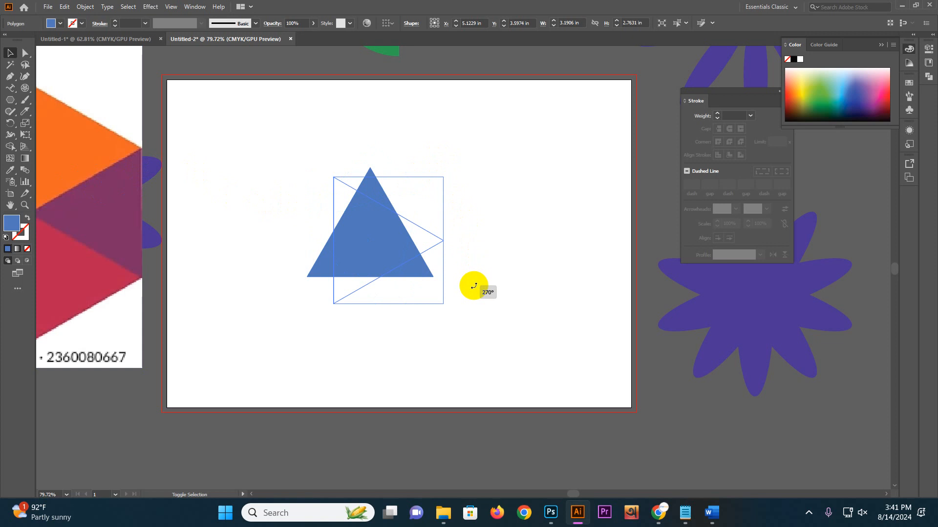
pyautogui.moveTo(473, 285); pyautogui.dragTo(473, 285)
pyautogui.moveTo(391, 242); pyautogui.dragTo(464, 223)
pyautogui.moveTo(516, 288); pyautogui.dragTo(498, 272)
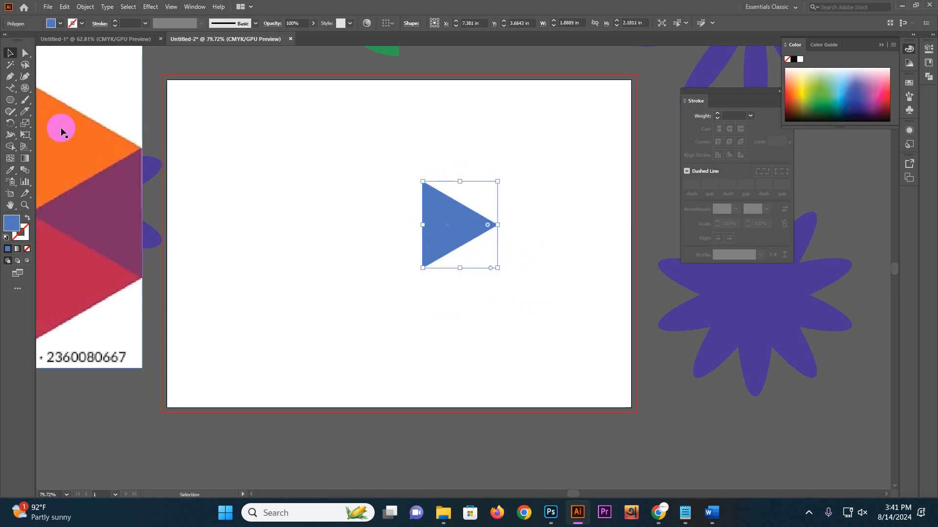
# Make a copy of the triangle rotated by 360/6 degrees about its lower-left corner.
pyautogui.click(11, 123)
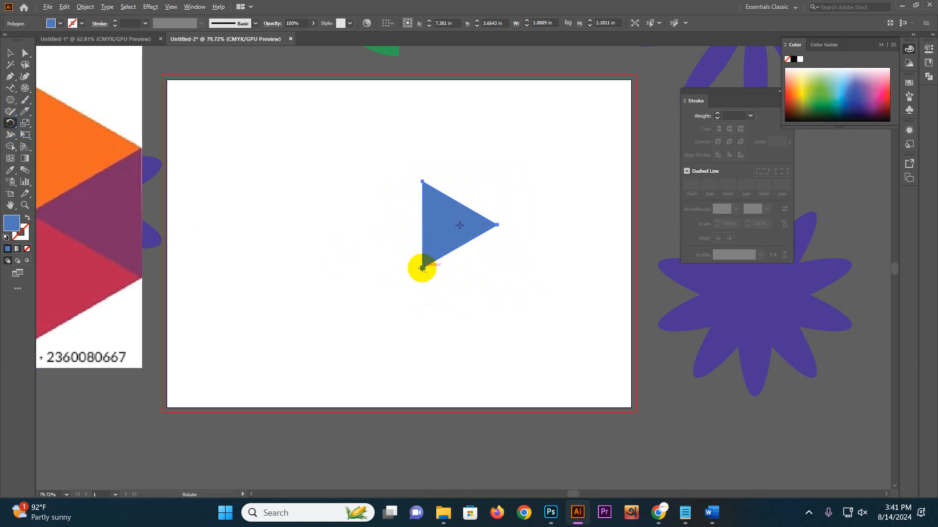
pyautogui.keyDown('alt'); pyautogui.click(422, 268); pyautogui.keyUp('alt')
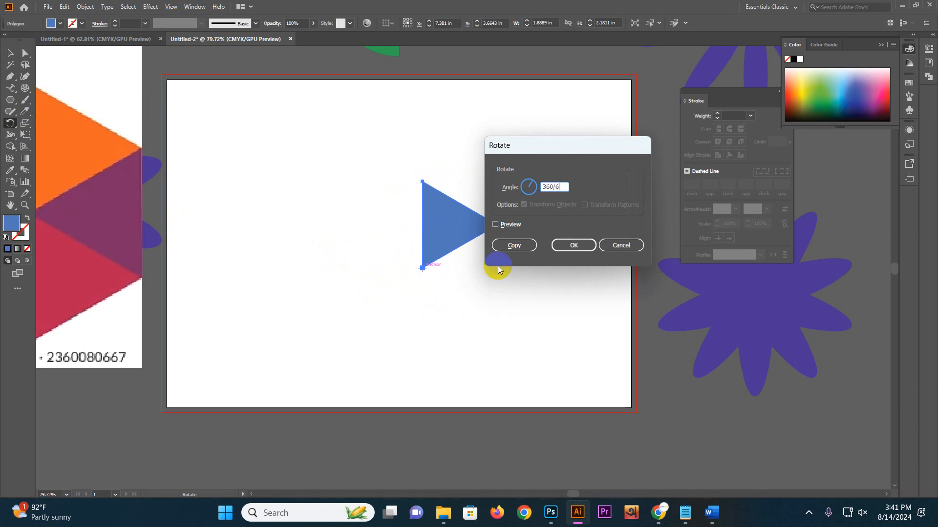
pyautogui.click(496, 225)
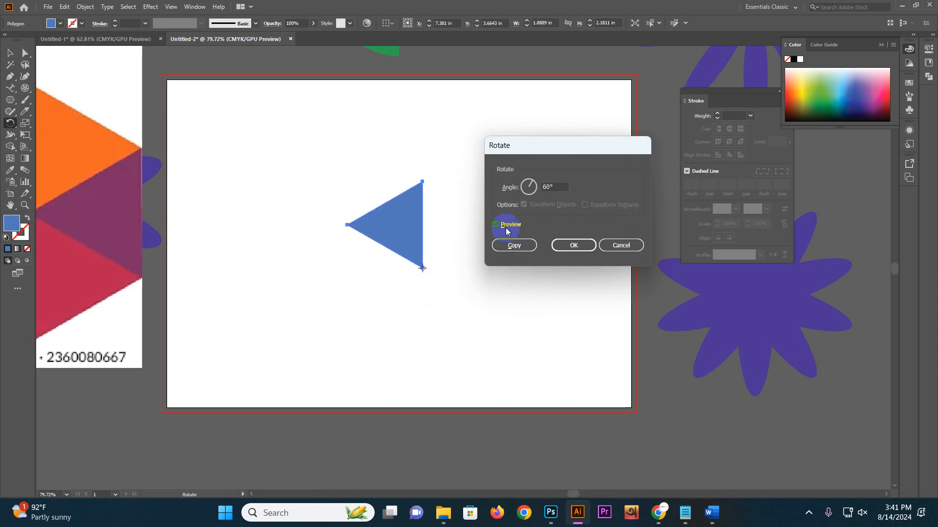
pyautogui.click(506, 231)
pyautogui.click(502, 230)
pyautogui.click(503, 230)
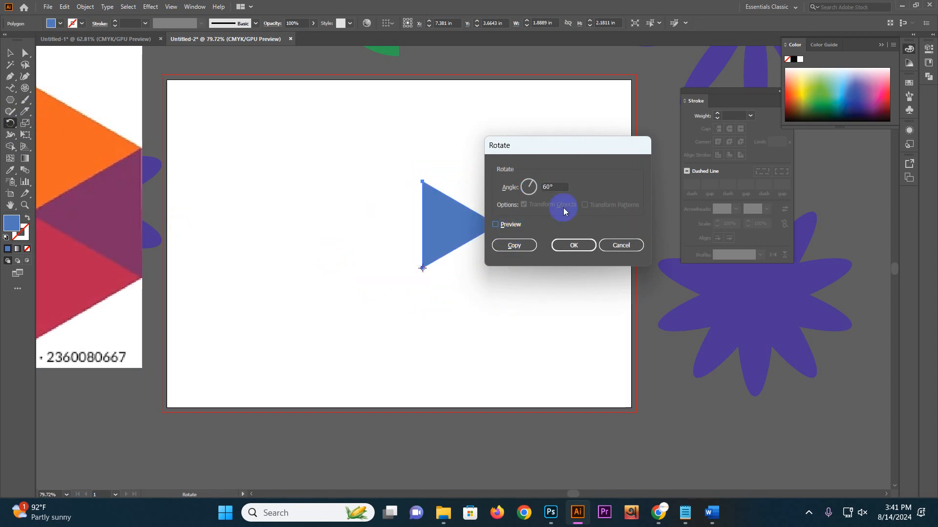
pyautogui.click(515, 247)
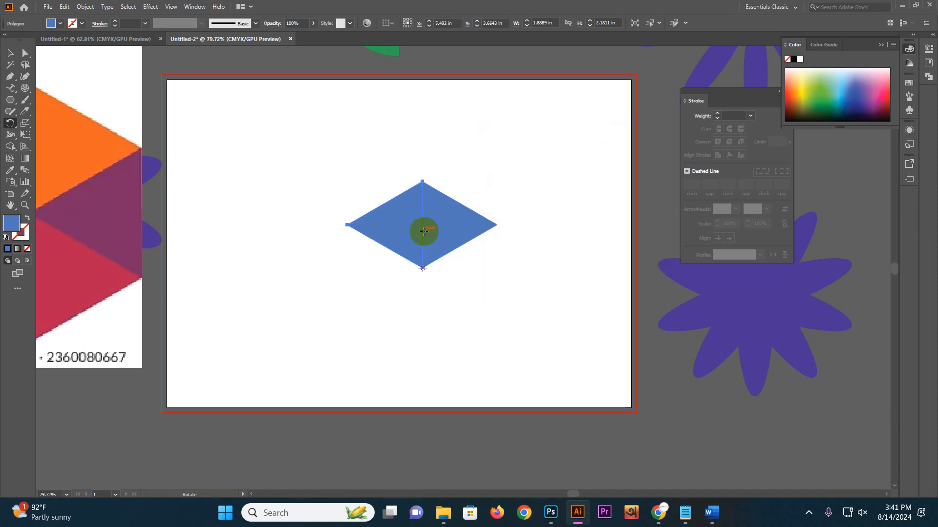
# Repeat the rotated copy until six triangles form a complete hexagon.
pyautogui.hotkey('ctrl', 'd')
pyautogui.hotkey('ctrl', 'd')
pyautogui.hotkey('ctrl', 'd')
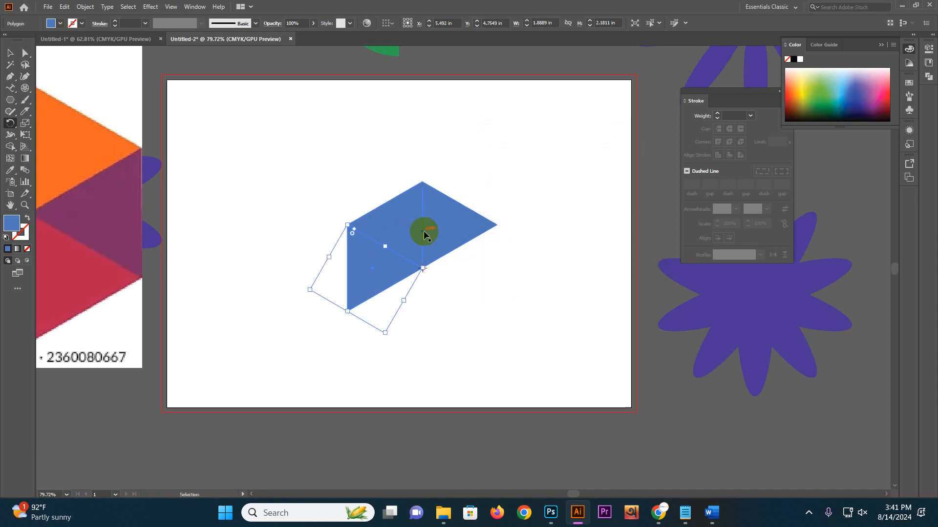
pyautogui.hotkey('ctrl', 'd')
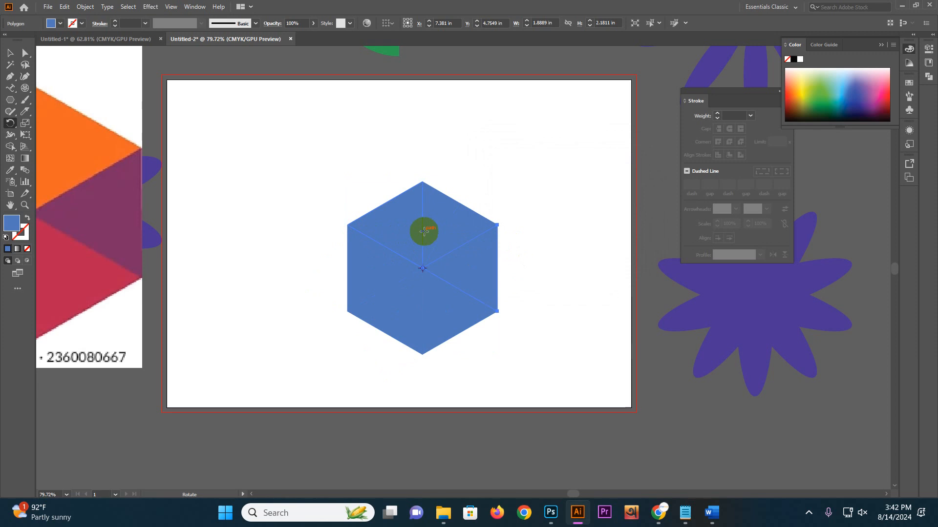
# Move the hexagon's left triangle straight up so it rests against the hexagon's upper-left edge, matching the reference logo.
pyautogui.moveTo(289, 251); pyautogui.dragTo(540, 296)
pyautogui.click(10, 55)
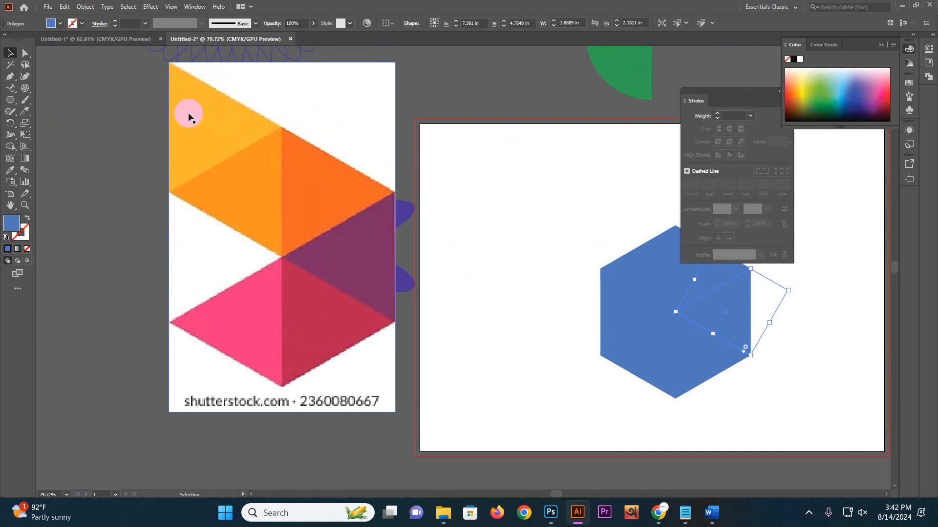
pyautogui.moveTo(450, 249); pyautogui.dragTo(291, 182)
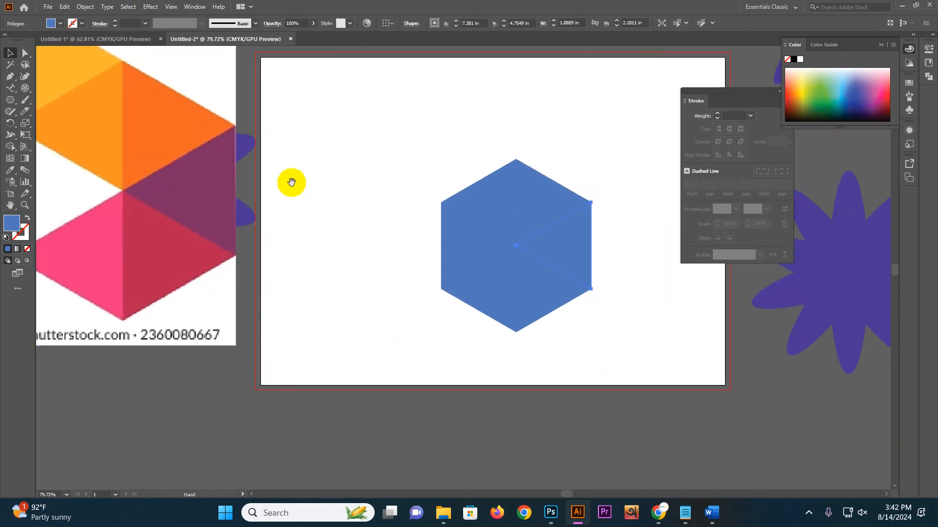
pyautogui.click(398, 224)
pyautogui.click(471, 248)
pyautogui.moveTo(477, 248); pyautogui.dragTo(683, 422)
pyautogui.click(314, 261)
pyautogui.press('z')
pyautogui.moveTo(442, 155); pyautogui.dragTo(441, 150)
pyautogui.click(224, 239)
pyautogui.press('z')
pyautogui.moveTo(513, 284); pyautogui.dragTo(324, 273)
pyautogui.moveTo(450, 318); pyautogui.dragTo(492, 317)
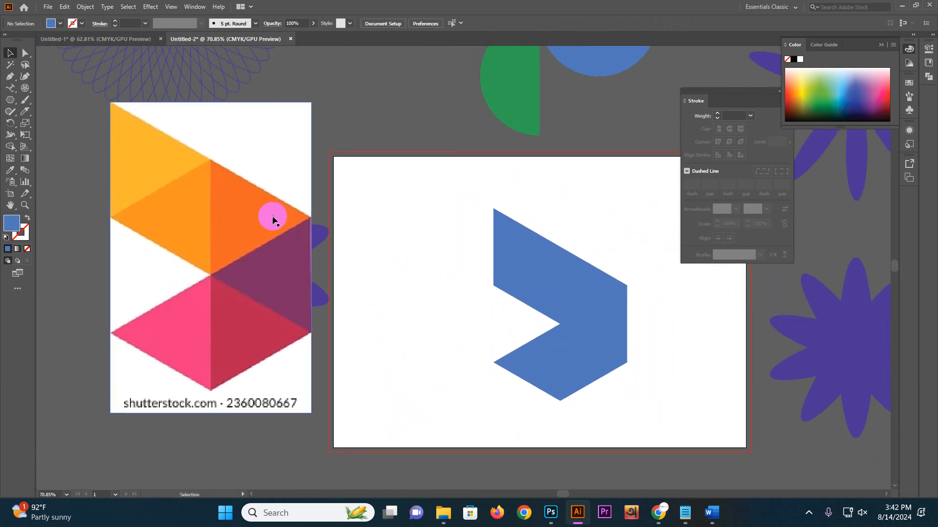
# Fill the topmost triangle with the light yellow-orange sampled from the reference Robi logo.
pyautogui.click(10, 170)
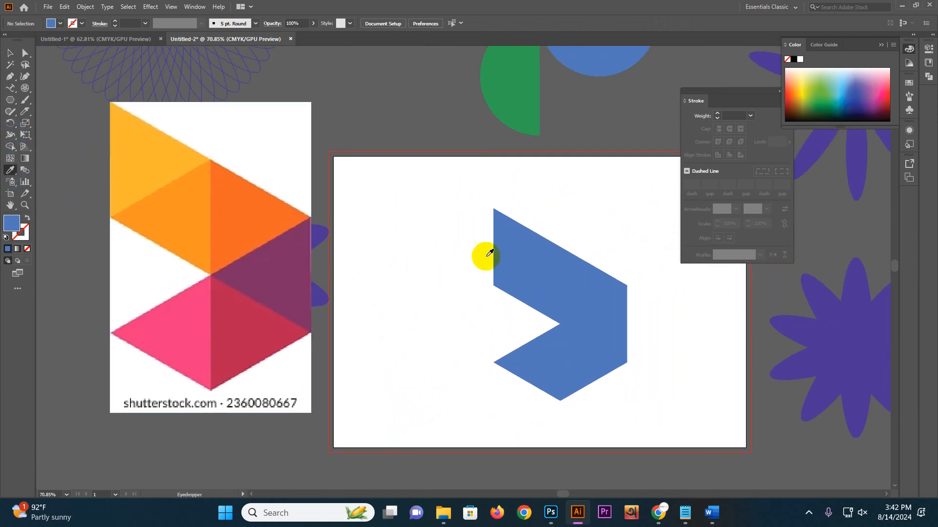
pyautogui.keyDown('ctrl'); pyautogui.click(513, 238); pyautogui.keyUp('ctrl')
pyautogui.click(181, 182)
# Fill the second and third triangles from the top with the mid orange and red-orange sampled from the reference logo.
pyautogui.keyDown('ctrl'); pyautogui.click(544, 303); pyautogui.keyUp('ctrl')
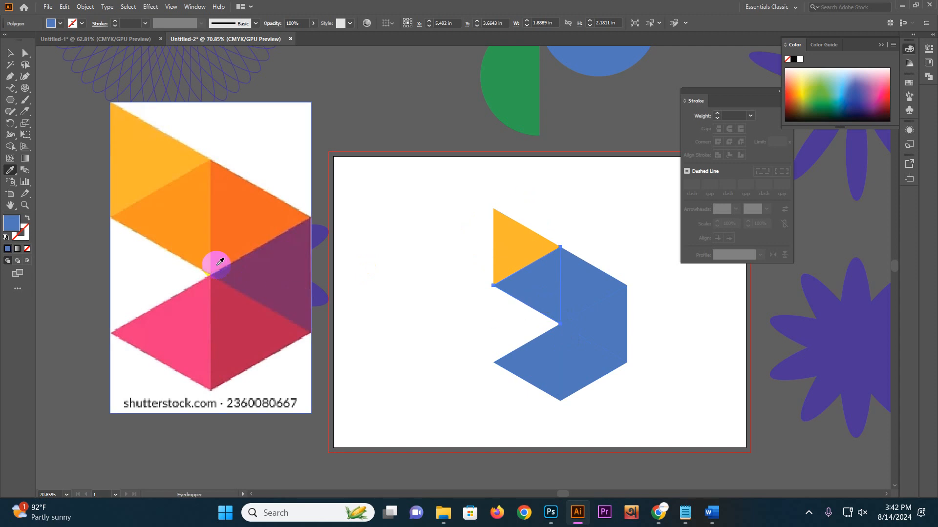
pyautogui.click(213, 263)
pyautogui.keyDown('ctrl'); pyautogui.click(588, 279); pyautogui.keyUp('ctrl')
pyautogui.click(216, 211)
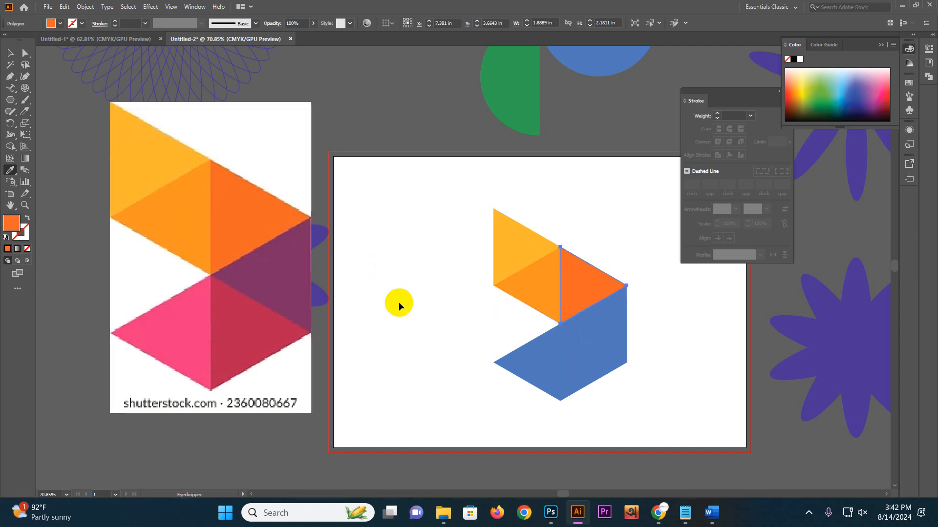
# Fill the remaining three triangles with the purple, crimson and pink sampled from the matching parts of the reference logo.
pyautogui.keyDown('ctrl'); pyautogui.click(604, 348); pyautogui.keyUp('ctrl')
pyautogui.click(306, 280)
pyautogui.keyDown('ctrl'); pyautogui.click(588, 362); pyautogui.keyUp('ctrl')
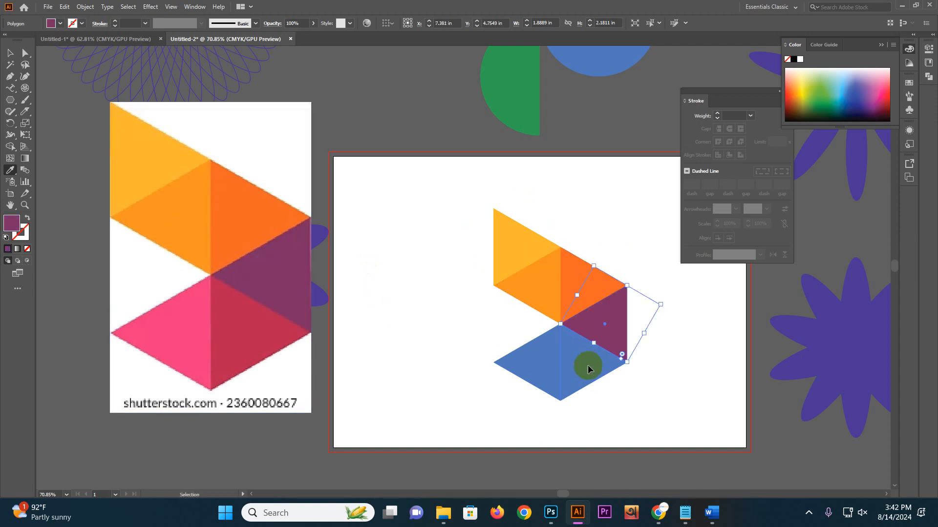
pyautogui.click(250, 331)
pyautogui.keyDown('ctrl'); pyautogui.click(528, 376); pyautogui.keyUp('ctrl')
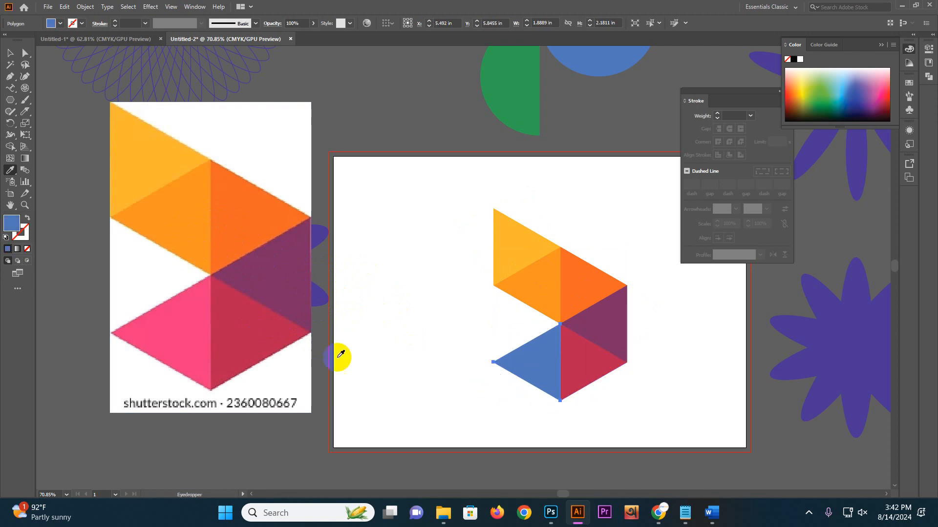
pyautogui.click(196, 345)
pyautogui.press('v')
pyautogui.click(352, 107)
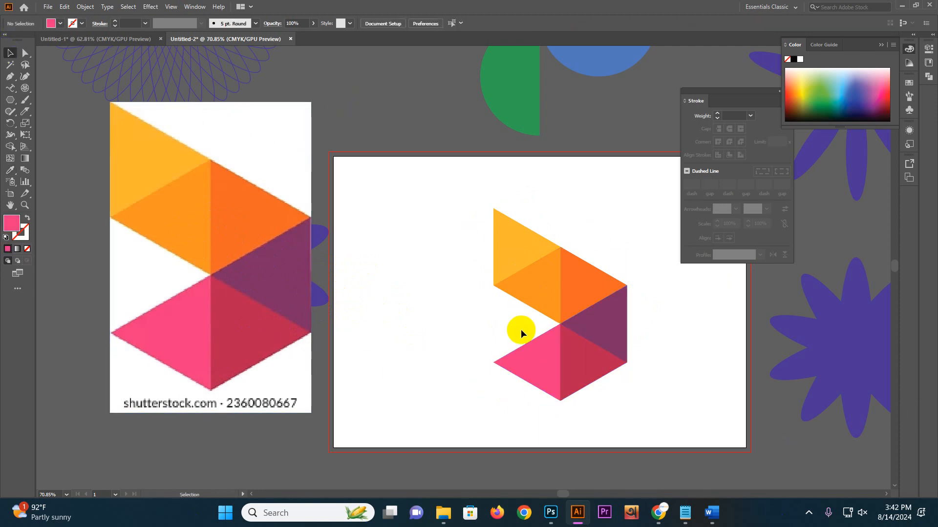
# Switch to the browser, search Google Images for "daraz", and return to Illustrator.
pyautogui.hotkey('alt', 'Tab')
pyautogui.moveTo(164, 84); pyautogui.dragTo(74, 84)
pyautogui.write('dar')
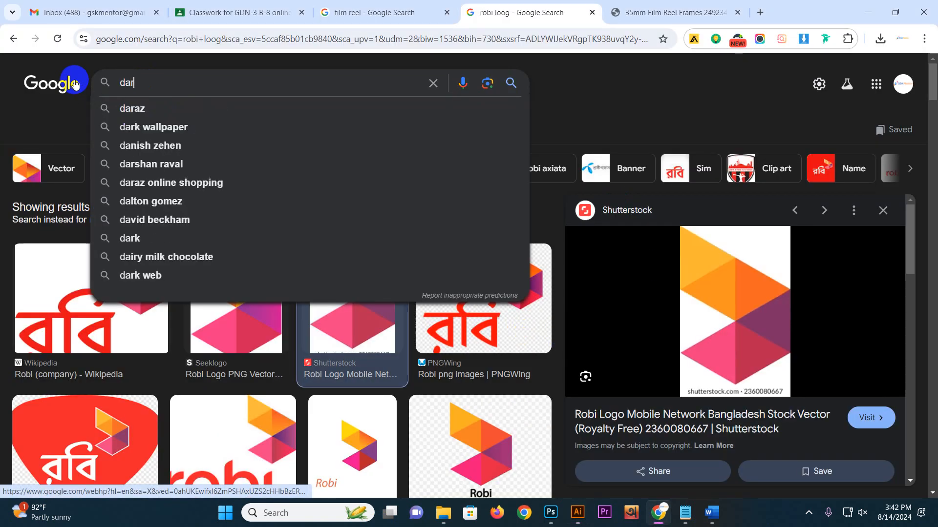
pyautogui.write('az')
pyautogui.press('Return')
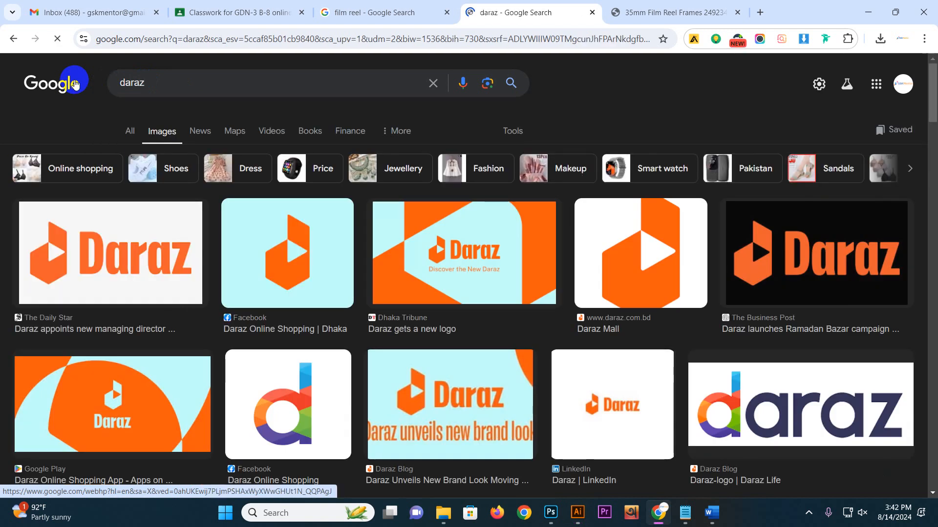
pyautogui.hotkey('alt', 'Tab')
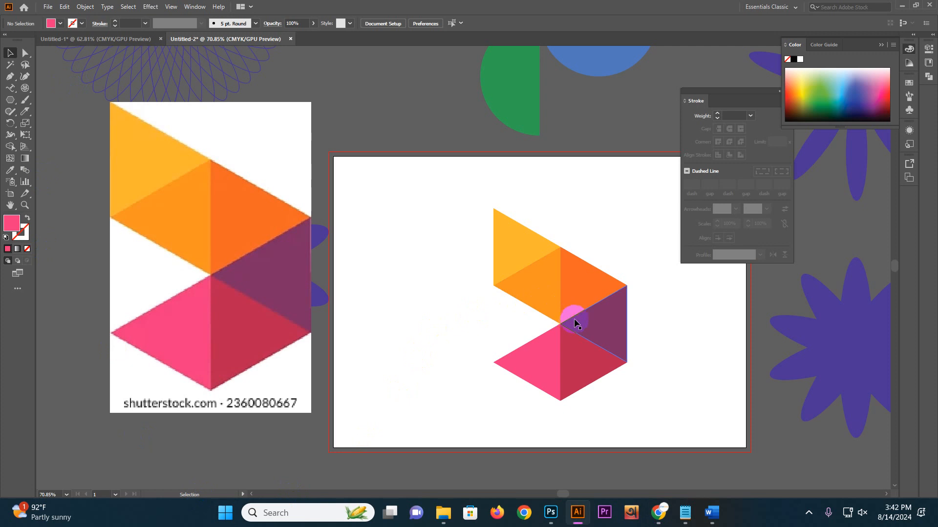
# Delete the Robi reference image and the purple flower behind it.
pyautogui.click(243, 292)
pyautogui.press('Delete')
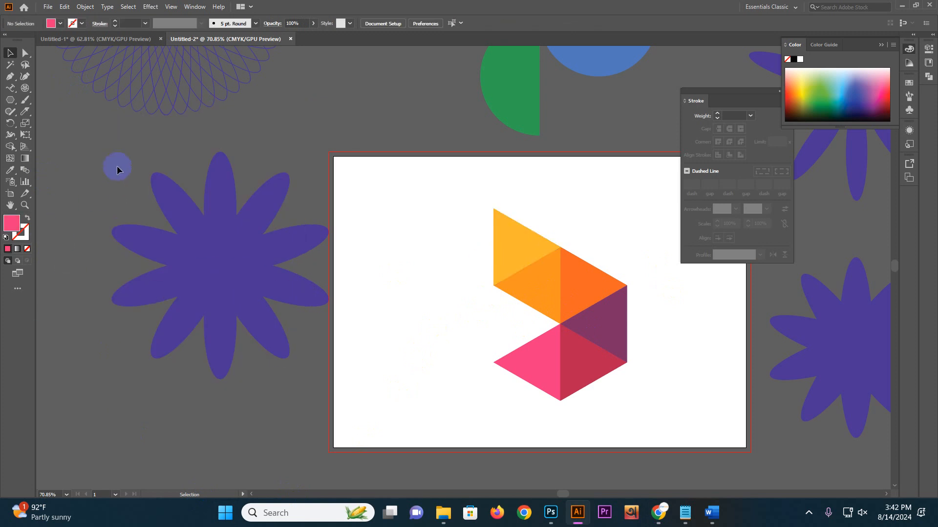
pyautogui.click(289, 364)
pyautogui.press('Delete')
# Place a copy of the finished six-triangle logo in the empty area beside the artboard, level with the original.
pyautogui.moveTo(456, 218); pyautogui.dragTo(662, 426)
pyautogui.moveTo(592, 305); pyautogui.dragTo(224, 308)
pyautogui.click(419, 318)
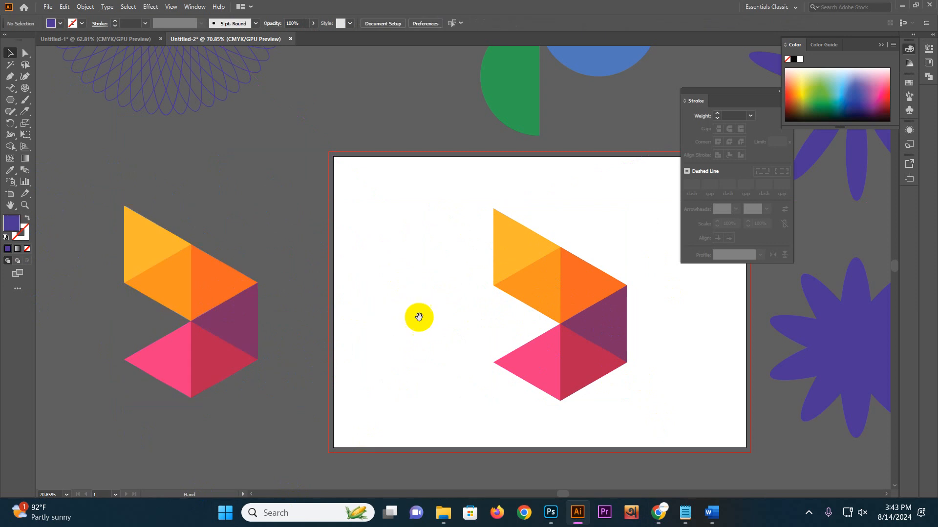
# Hand-paint the Bengali numbers 1 to 6 on the artboard logo's triangles with the Paintbrush, following the shape from top to bottom.
pyautogui.moveTo(419, 318); pyautogui.dragTo(237, 266)
pyautogui.scroll(3, 446, 241)
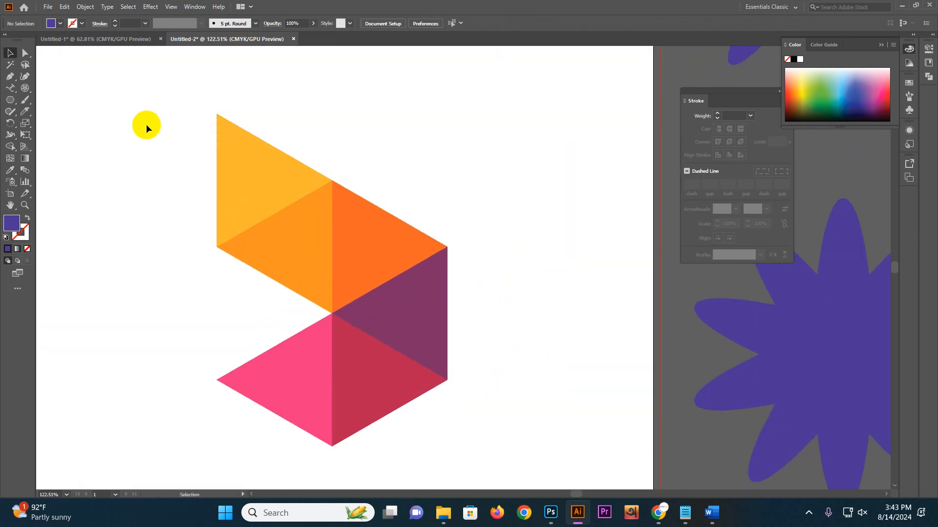
pyautogui.click(23, 101)
pyautogui.moveTo(236, 156); pyautogui.dragTo(244, 181)
pyautogui.moveTo(280, 222)
pyautogui.mouseDown()
pyautogui.moveTo(308, 233)
pyautogui.moveTo(318, 267)
pyautogui.mouseUp()
pyautogui.moveTo(374, 230)
pyautogui.mouseDown()
pyautogui.moveTo(379, 241)
pyautogui.moveTo(341, 236)
pyautogui.mouseUp()
pyautogui.moveTo(418, 315); pyautogui.dragTo(416, 323)
pyautogui.moveTo(385, 359)
pyautogui.mouseDown()
pyautogui.moveTo(372, 377)
pyautogui.moveTo(377, 356)
pyautogui.moveTo(384, 360)
pyautogui.mouseUp()
pyautogui.moveTo(308, 369); pyautogui.dragTo(268, 361)
# Move triangles 1 and 2 with their numbers up and right so they stack directly above the red-orange triangle 3.
pyautogui.click(10, 52)
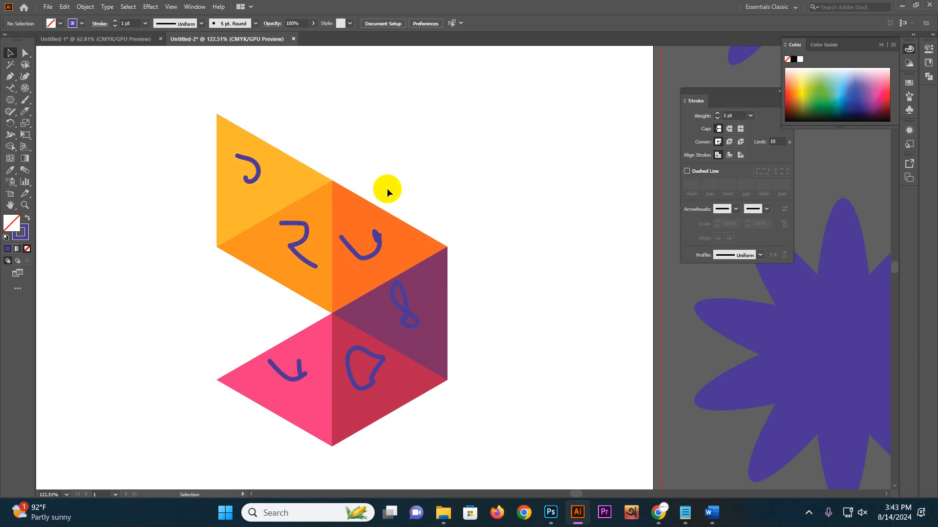
pyautogui.moveTo(182, 158); pyautogui.dragTo(389, 179)
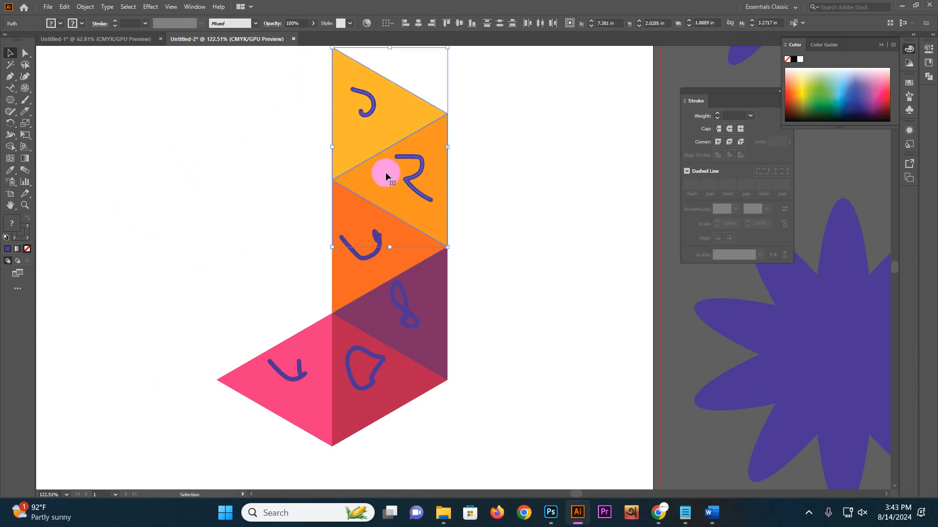
pyautogui.click(496, 236)
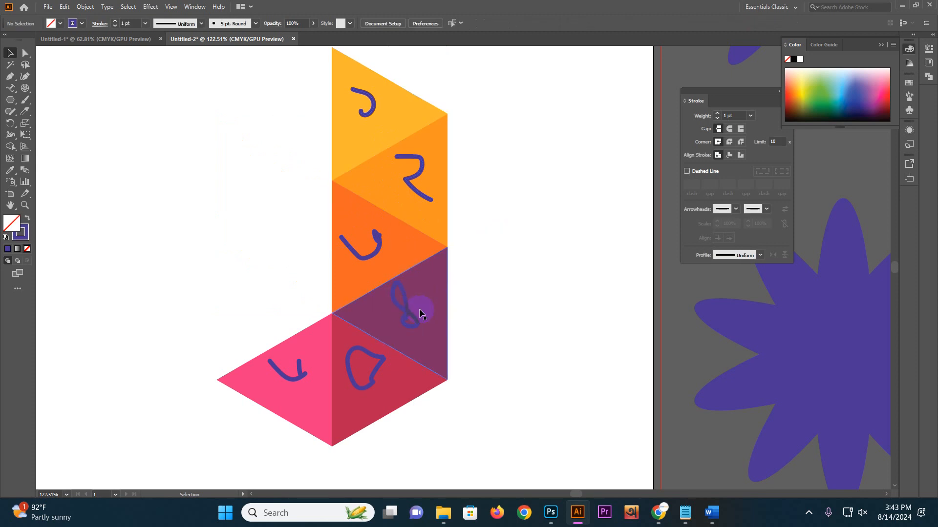
# Reflect the red-orange triangle 3 across the vertical axis and move it with its number to the left of the stack's centre edge.
pyautogui.click(398, 255)
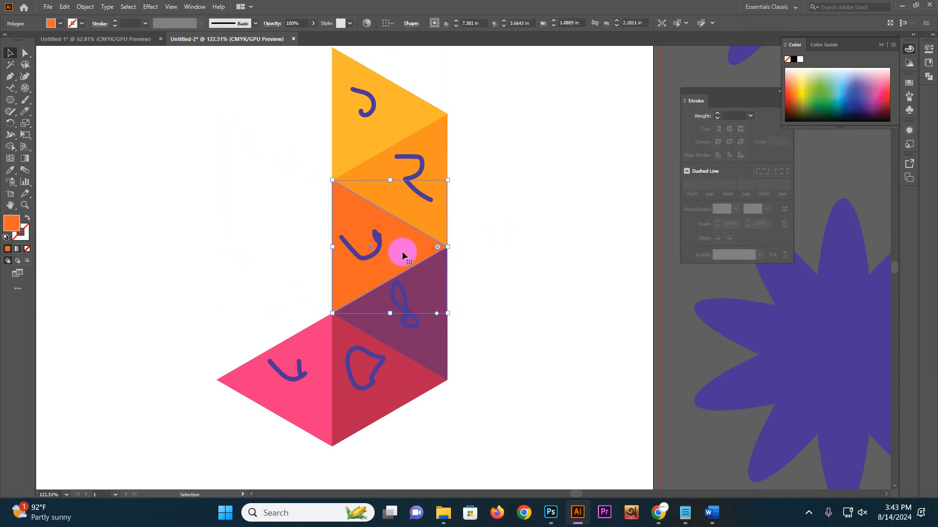
pyautogui.rightClick(407, 250)
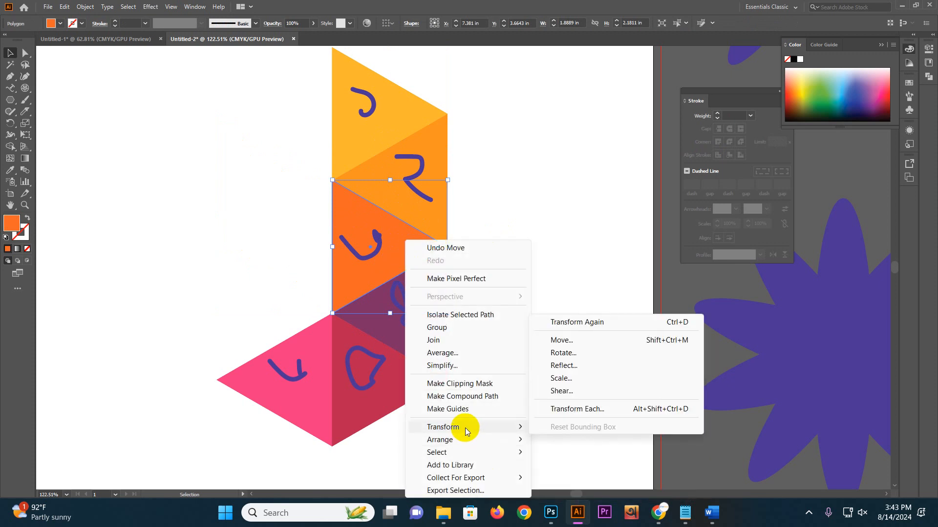
pyautogui.click(581, 367)
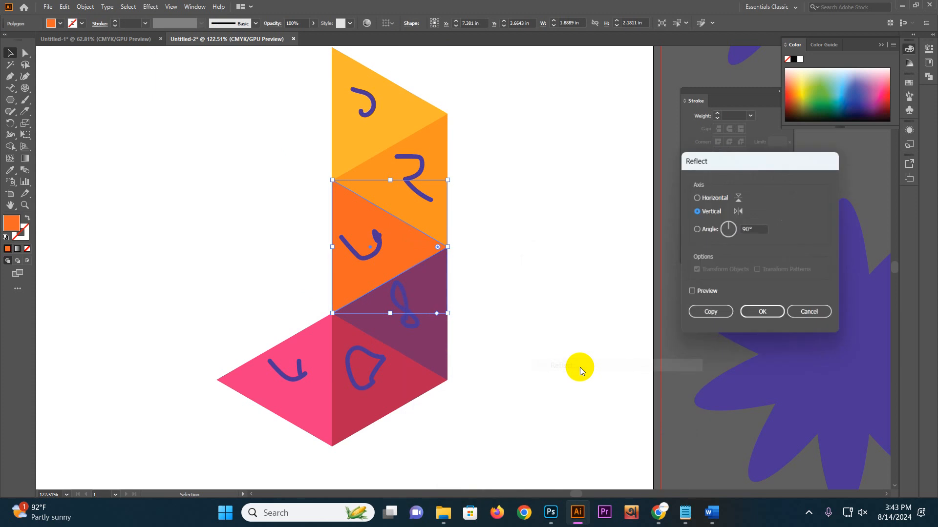
pyautogui.click(691, 292)
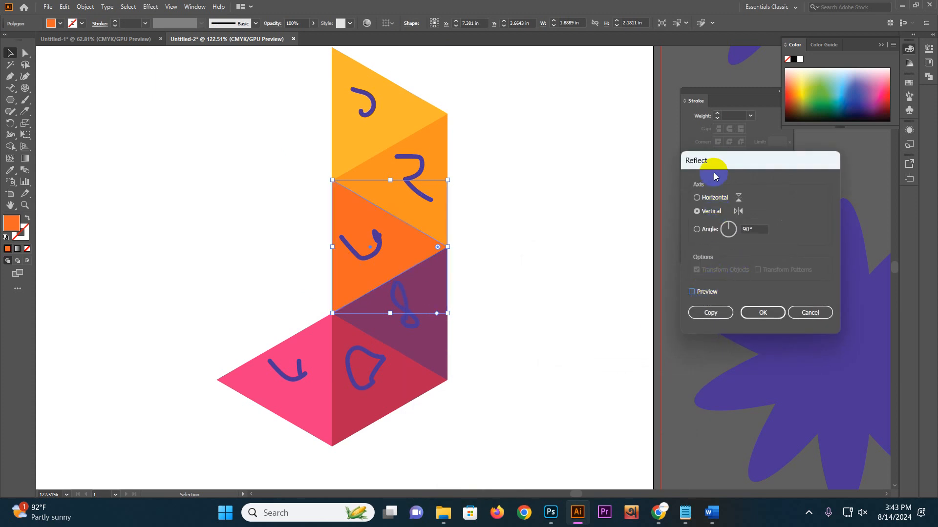
pyautogui.click(711, 315)
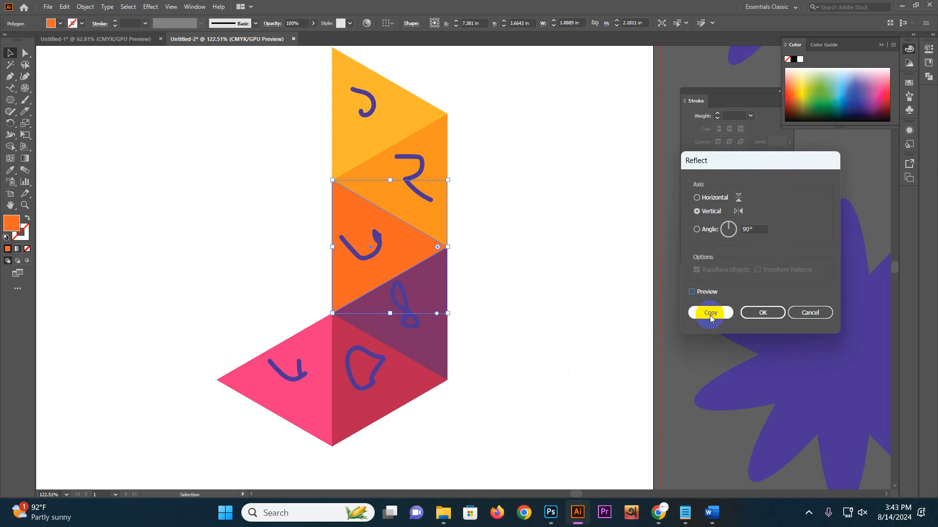
pyautogui.click(768, 315)
pyautogui.click(534, 236)
pyautogui.moveTo(285, 222); pyautogui.dragTo(278, 241)
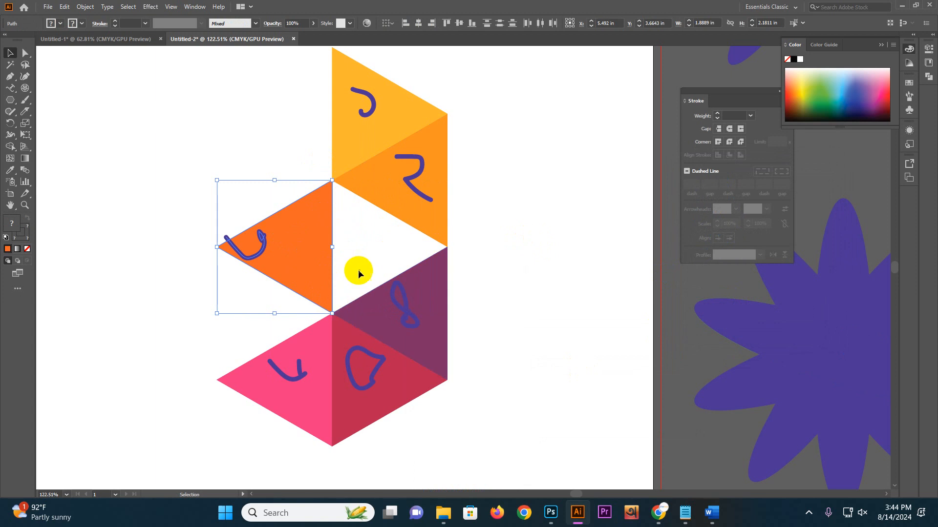
# Check the Daraz logo, then copy the crimson triangle with its number into the left gap between the red-orange and pink triangles.
pyautogui.hotkey('alt', 'Tab')
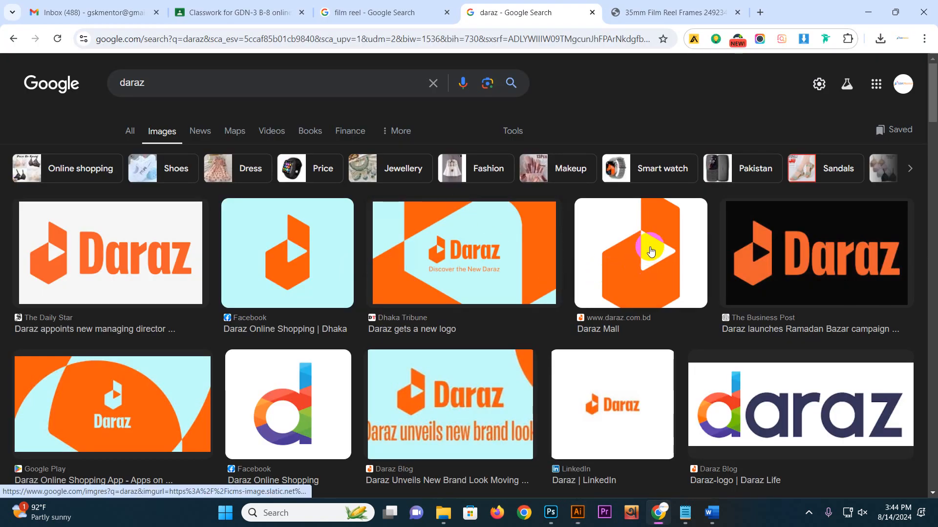
pyautogui.hotkey('alt', 'Tab')
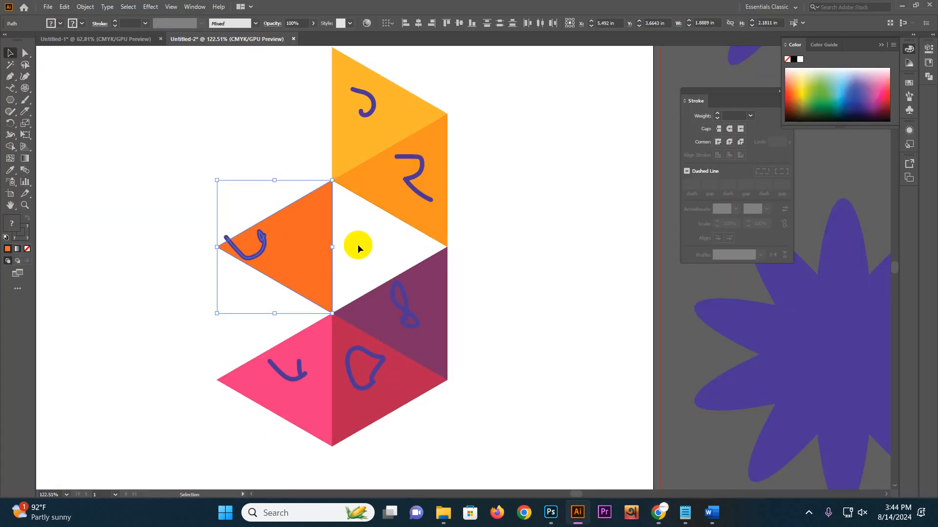
pyautogui.click(523, 310)
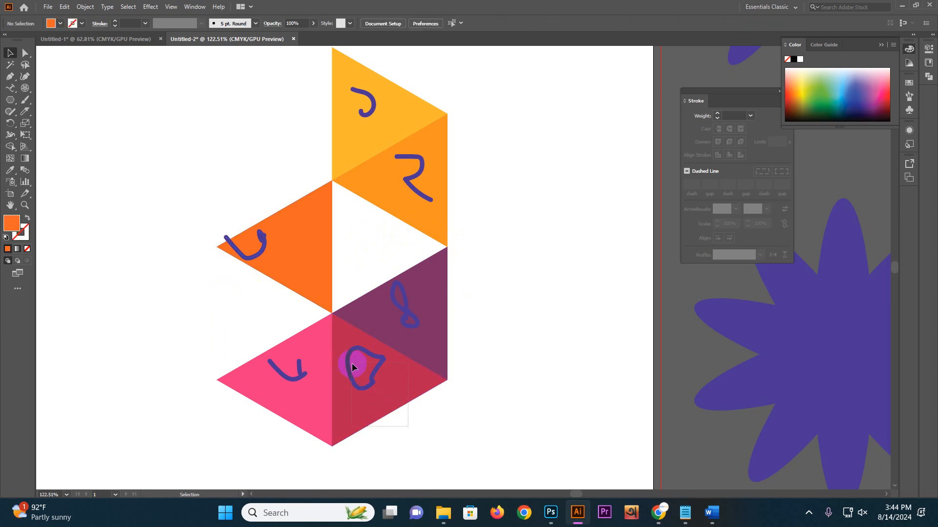
pyautogui.click(384, 388)
pyautogui.moveTo(402, 388); pyautogui.dragTo(286, 322)
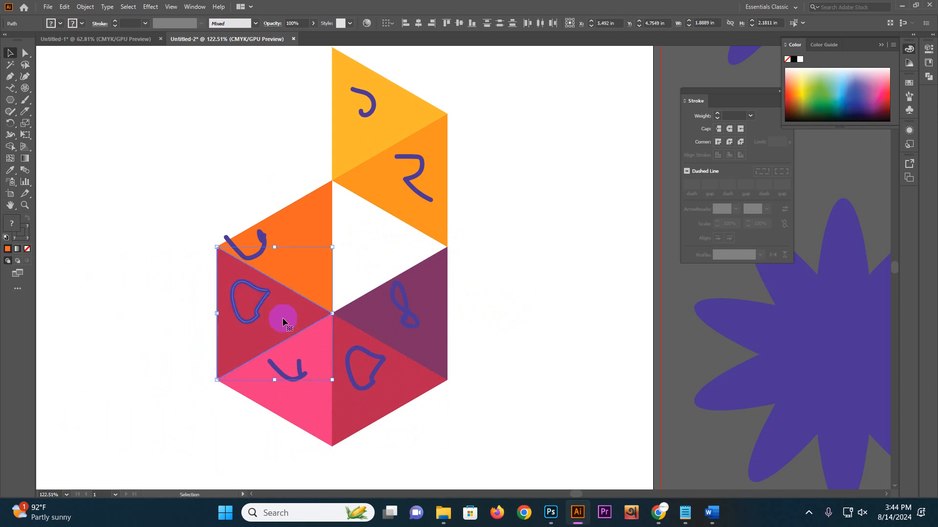
pyautogui.click(159, 285)
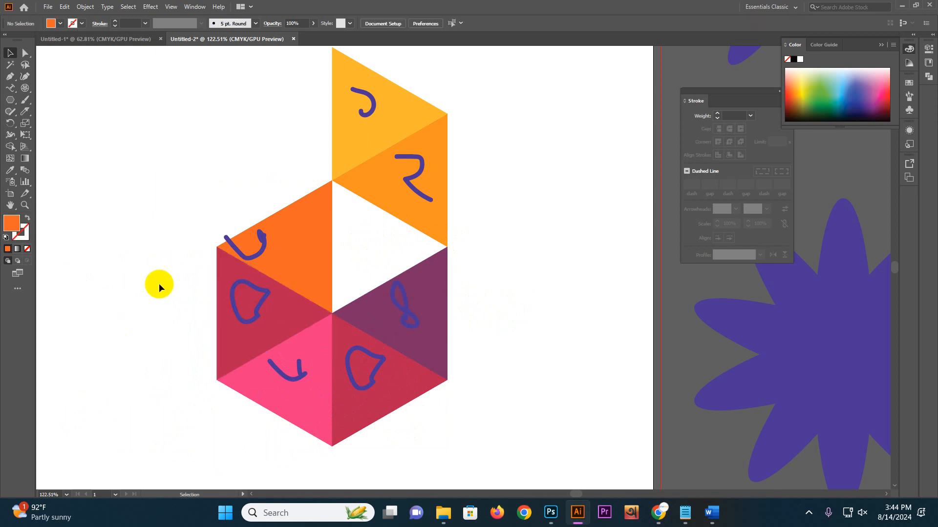
# Fill every triangle of the rearranged logo with the red-orange sampled from triangle 3.
pyautogui.moveTo(207, 94); pyautogui.dragTo(499, 433)
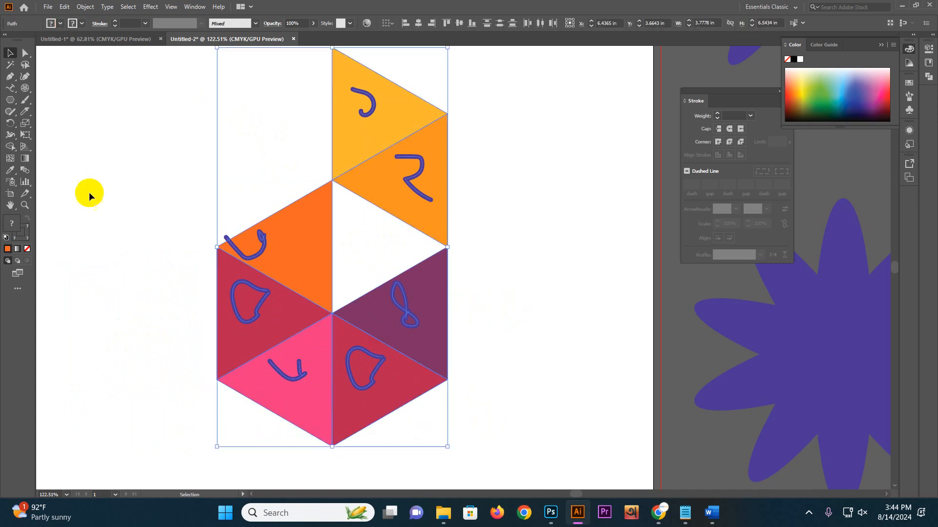
pyautogui.click(10, 170)
pyautogui.click(317, 240)
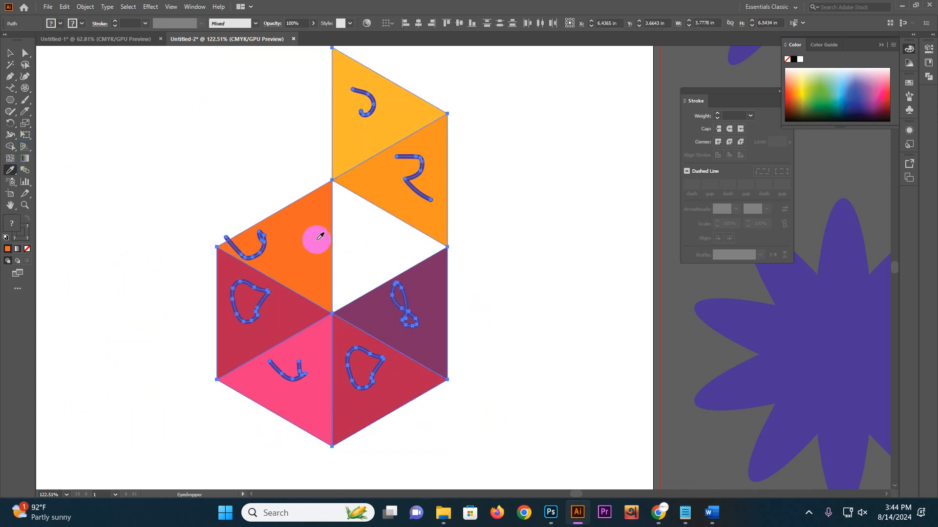
pyautogui.click(9, 54)
pyautogui.click(119, 142)
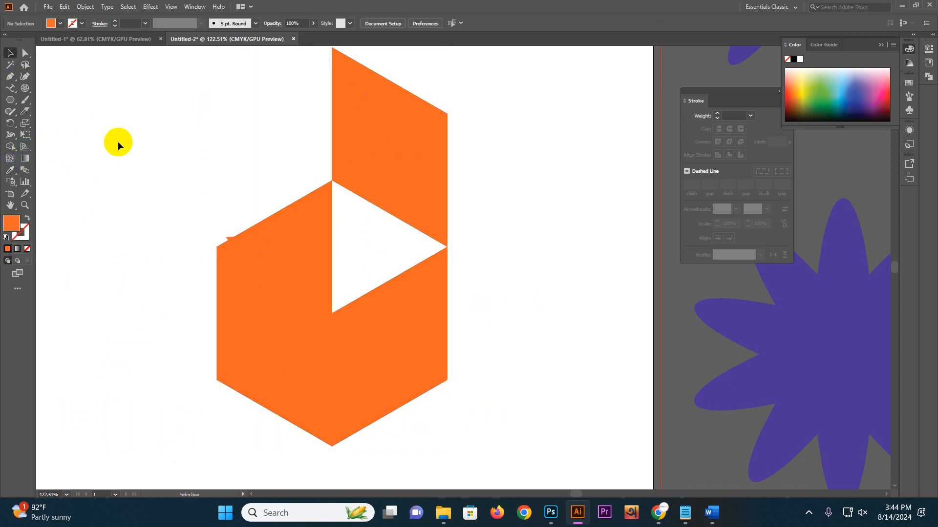
# Delete the leftover hand-drawn number paths from the orange Daraz shape.
pyautogui.click(262, 246)
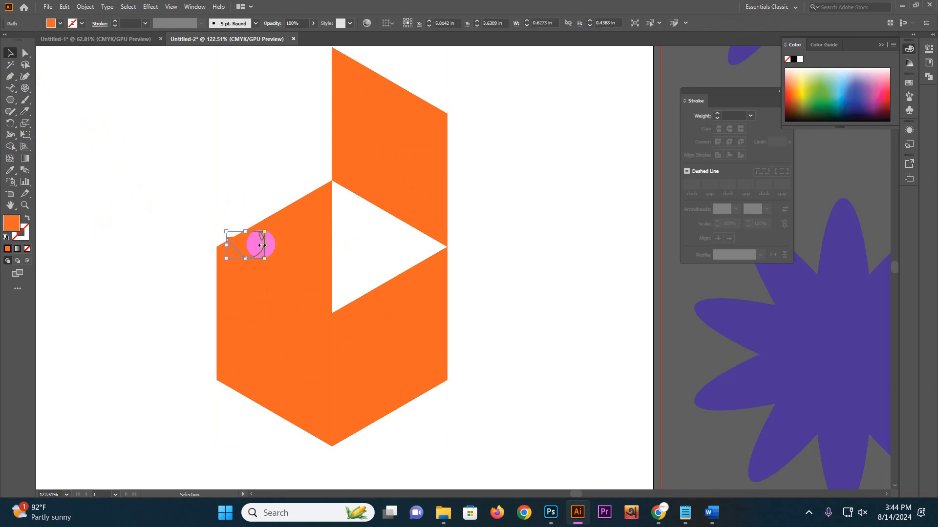
pyautogui.press('Delete')
pyautogui.moveTo(248, 303); pyautogui.dragTo(296, 379)
pyautogui.click(372, 368)
pyautogui.press('Delete')
pyautogui.click(414, 316)
pyautogui.press('Delete')
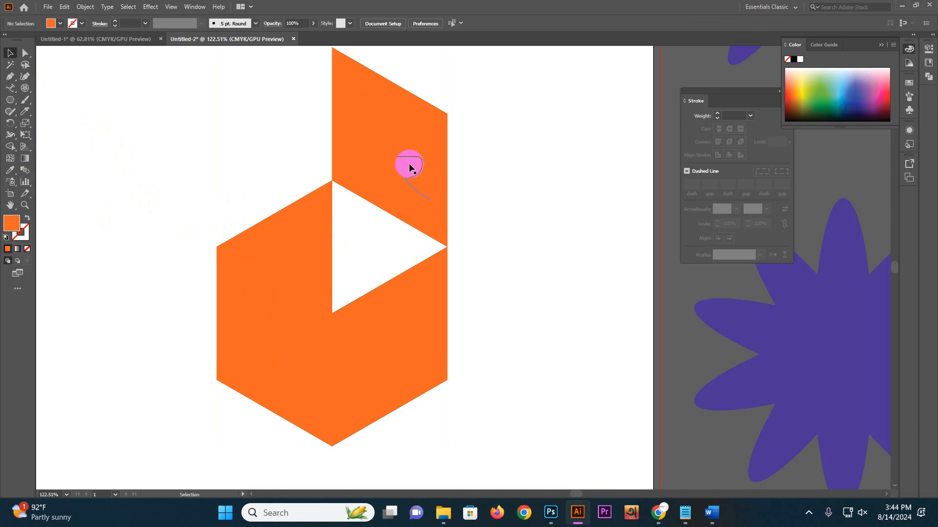
pyautogui.click(369, 104)
pyautogui.press('Delete')
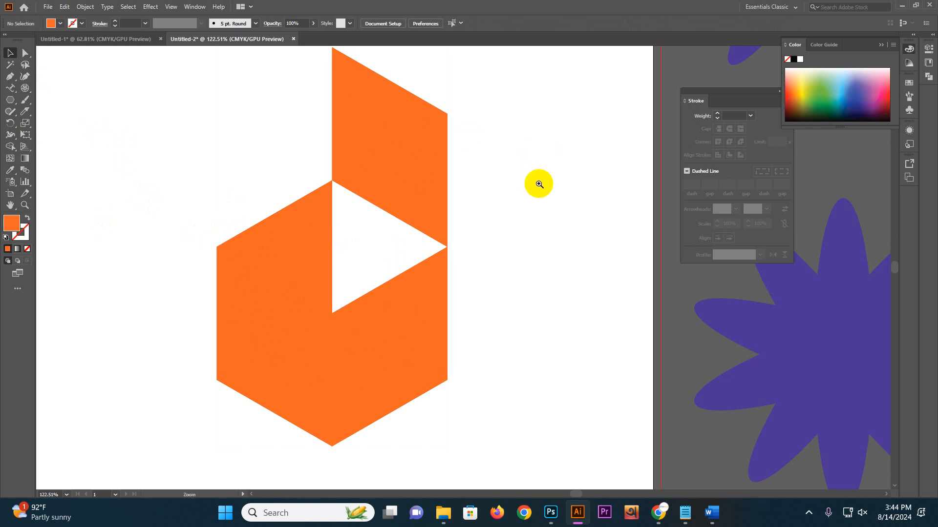
# Select the purple spirograph, the open-centred flower and the solid flower around the artboard in turn.
pyautogui.scroll(-5, 537, 184)
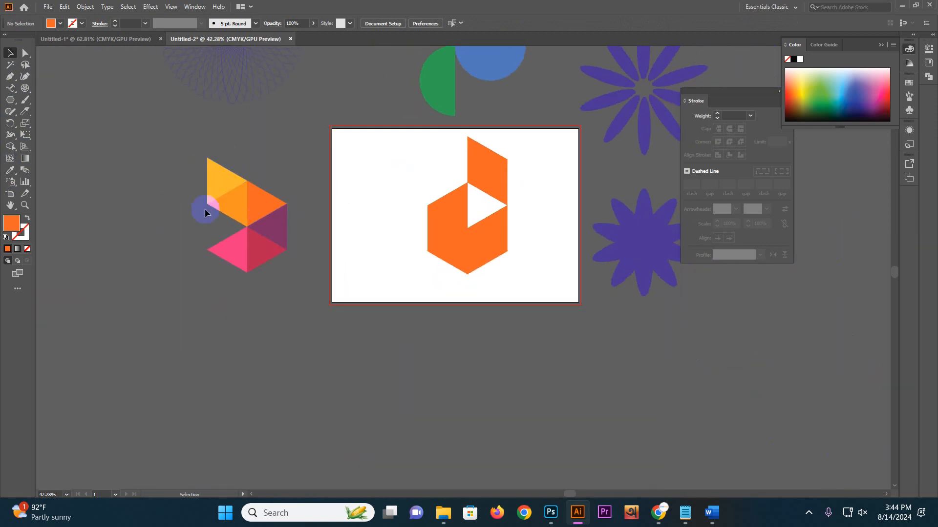
pyautogui.moveTo(526, 208); pyautogui.dragTo(465, 295)
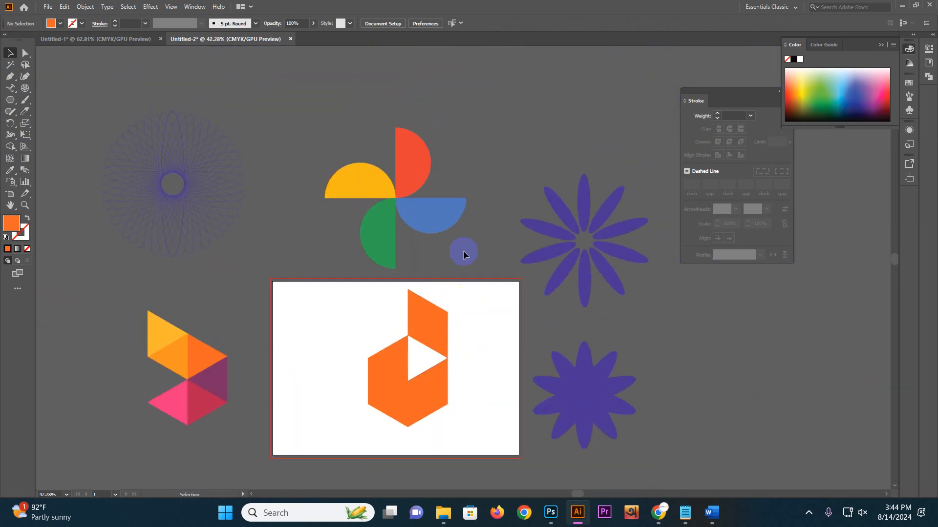
pyautogui.moveTo(86, 105); pyautogui.dragTo(275, 272)
pyautogui.click(602, 287)
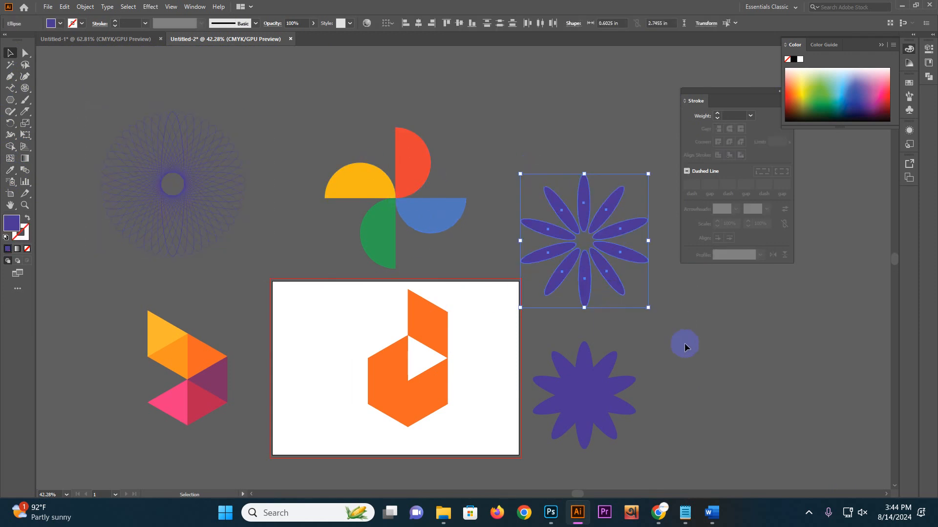
pyautogui.click(638, 452)
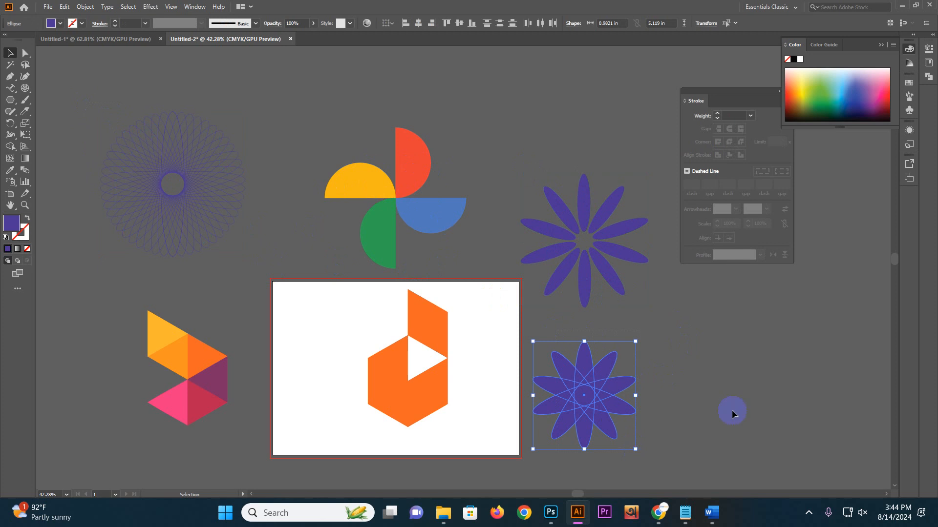